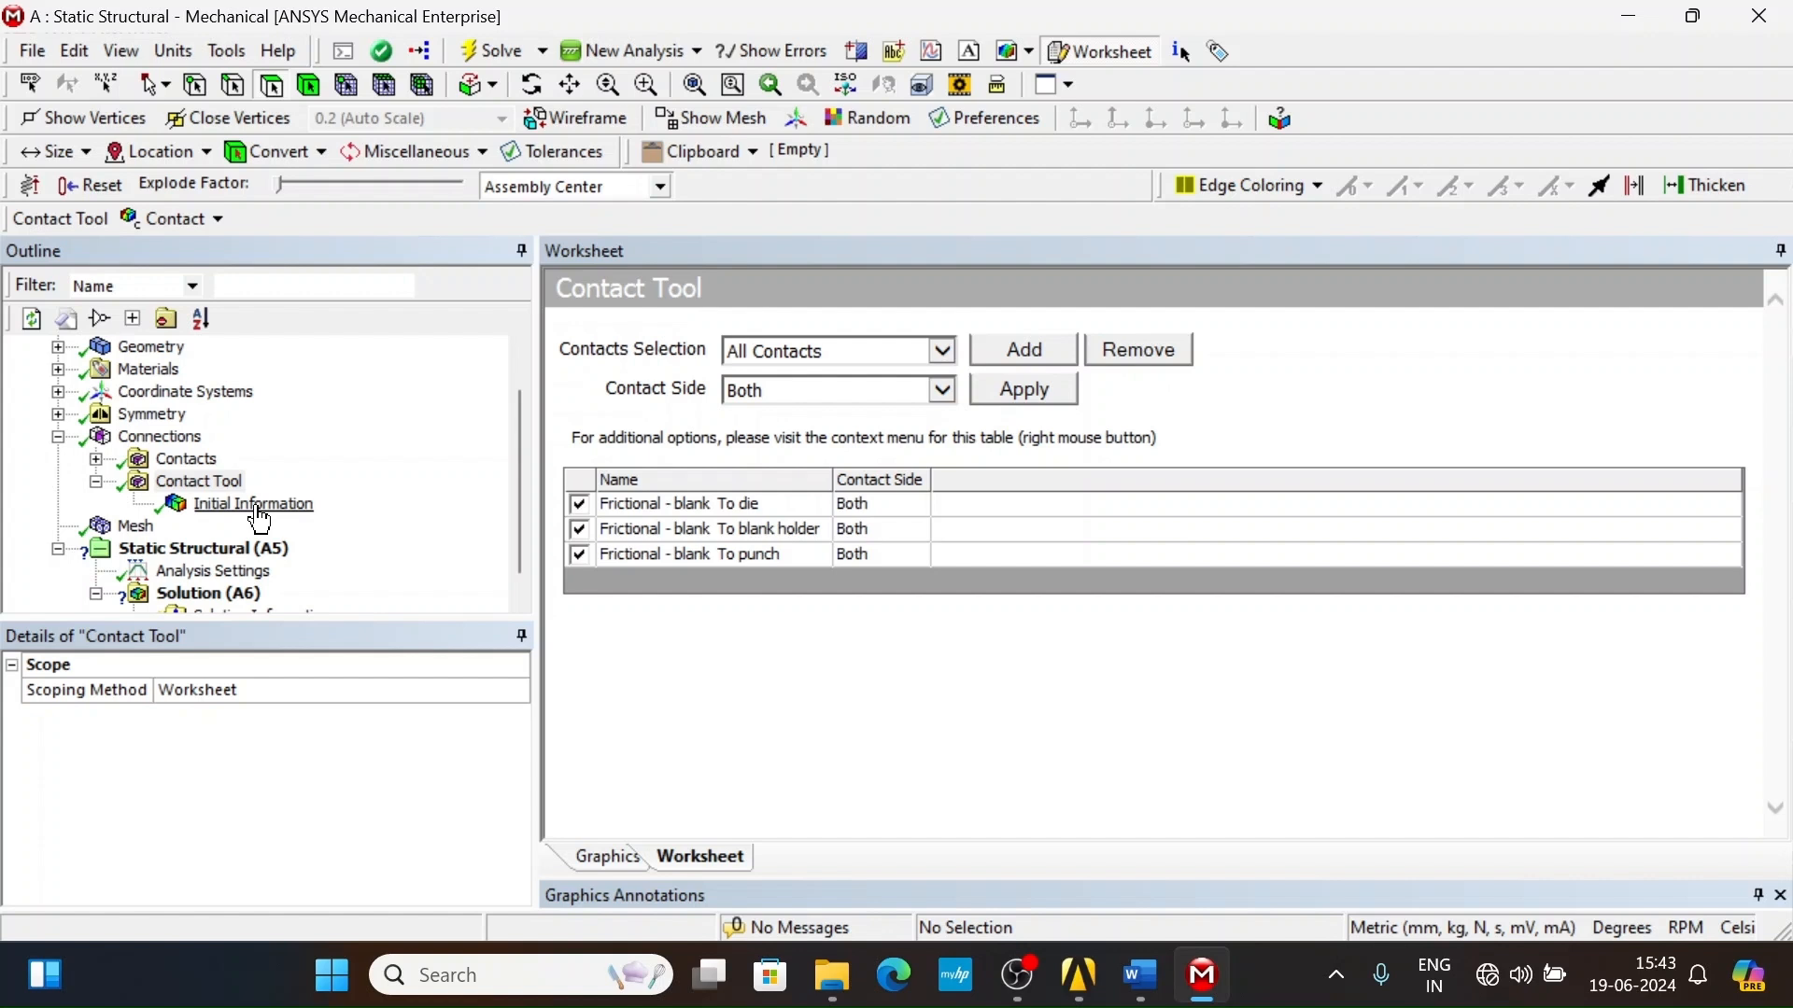
- Examine the contact tool's initial information for the blank contacts, from contact status through penetration, gap, pinball and real constant, plus the color legend
{"action": "left_click", "coordinate": [254, 505]}
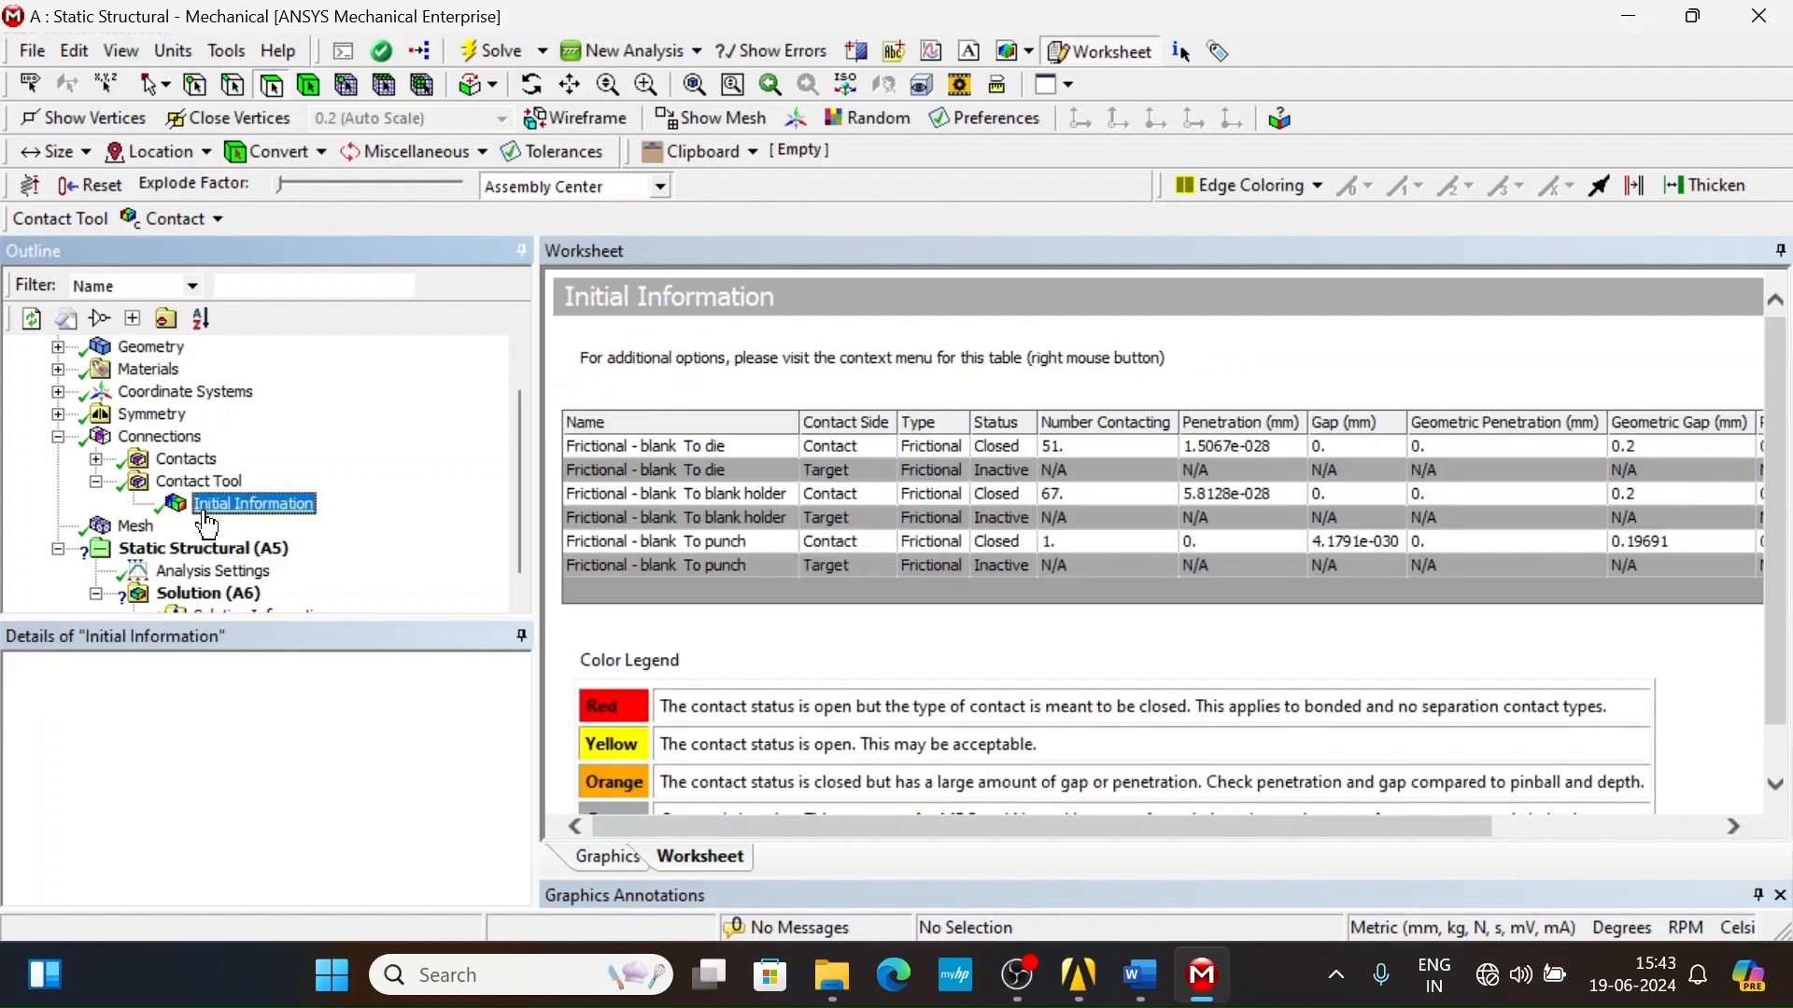
{"action": "left_click", "coordinate": [826, 825]}
{"action": "scroll", "coordinate": [844, 822], "scroll_direction": "down", "scroll_amount": 2}
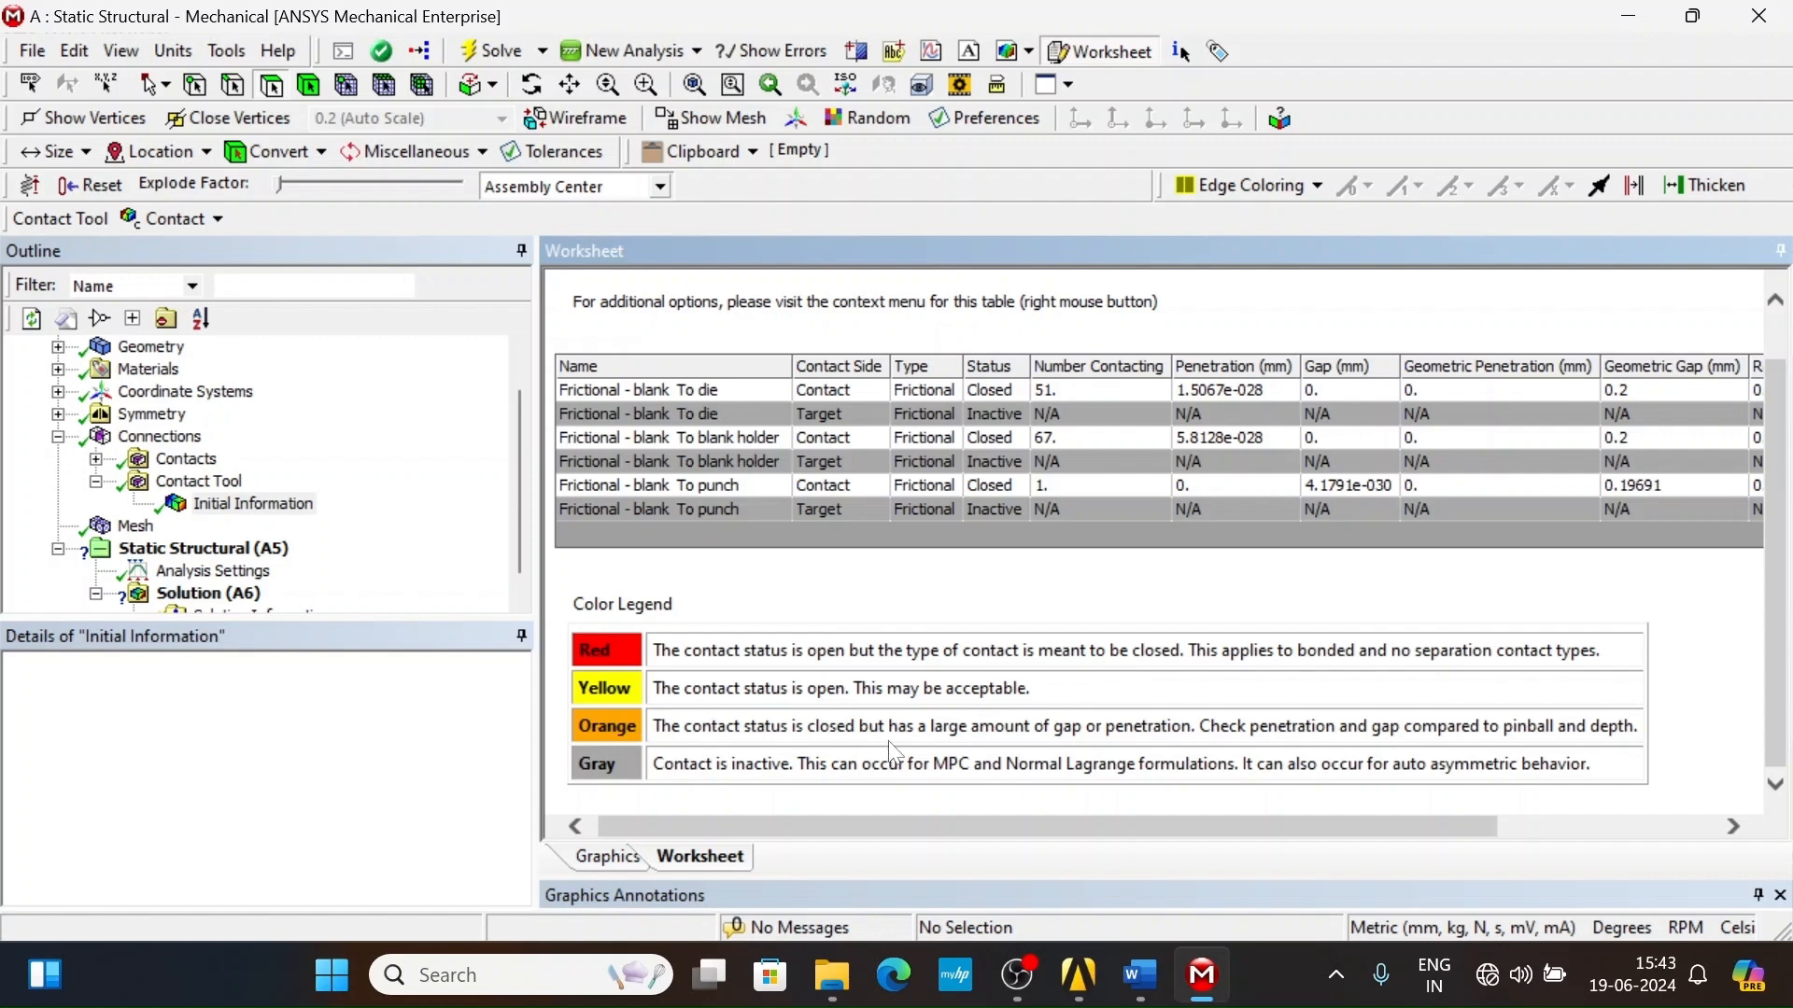
{"action": "scroll", "coordinate": [901, 703], "scroll_direction": "up", "scroll_amount": 1}
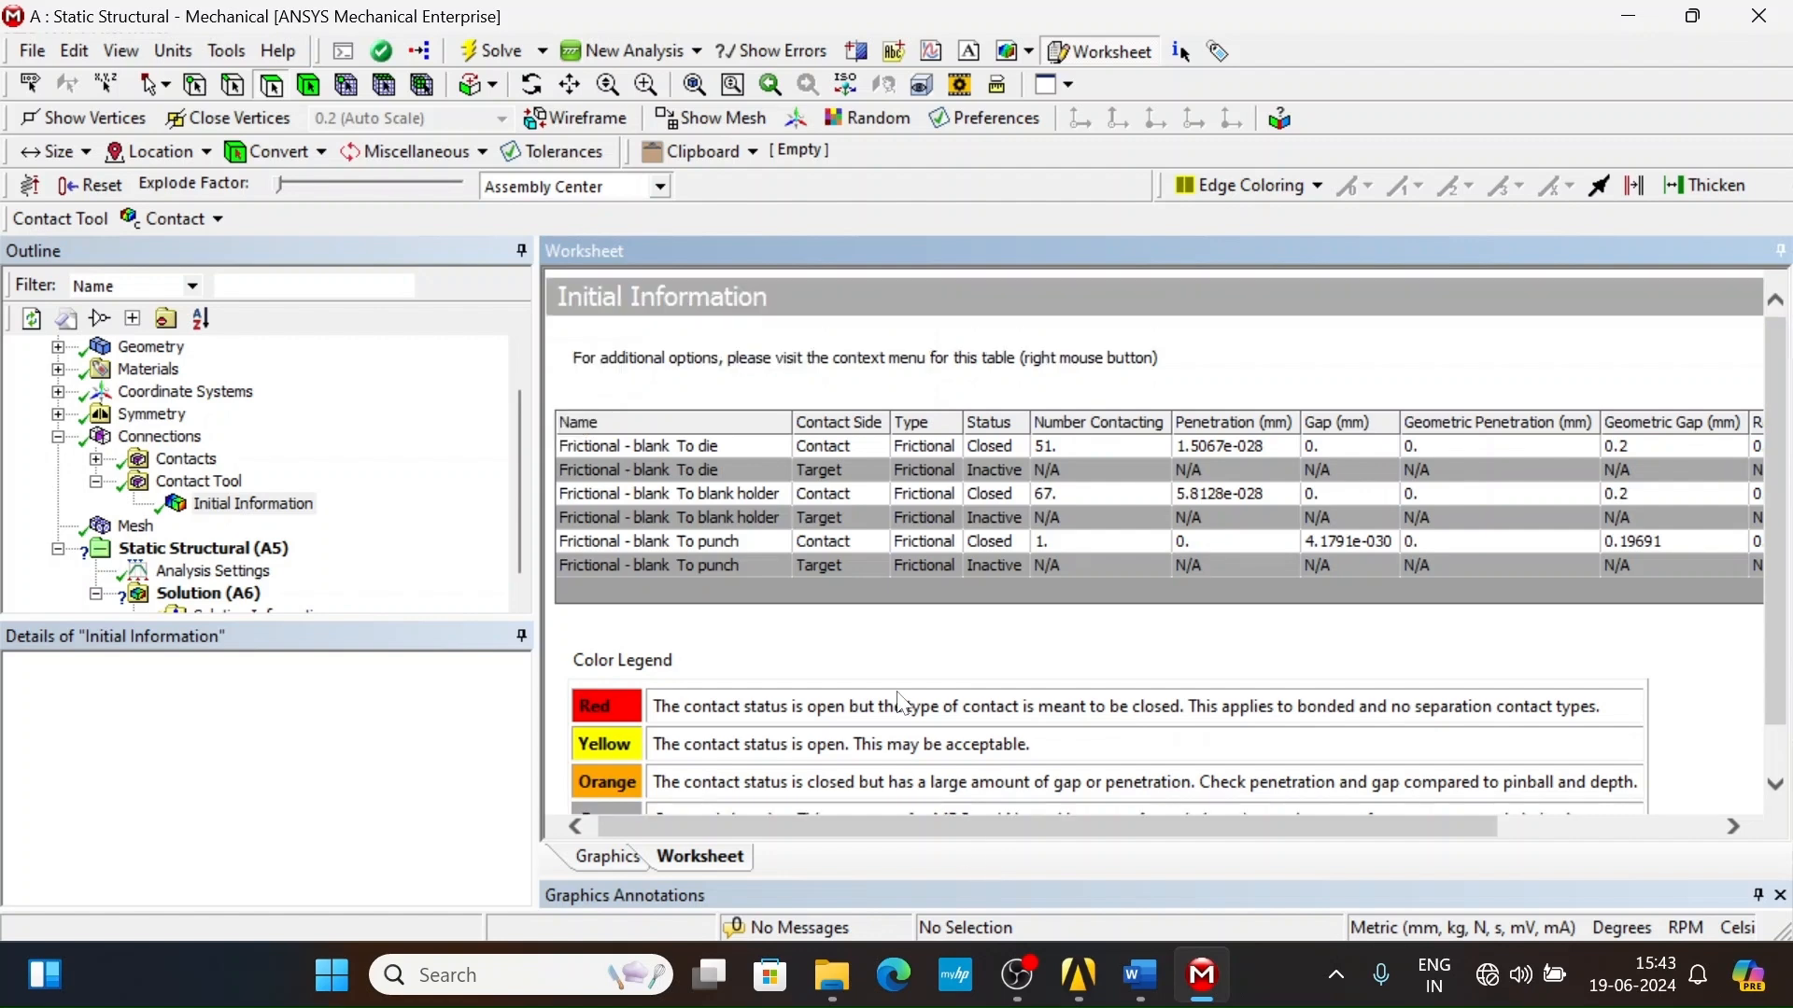
{"action": "scroll", "coordinate": [899, 831], "scroll_direction": "right", "scroll_amount": 1}
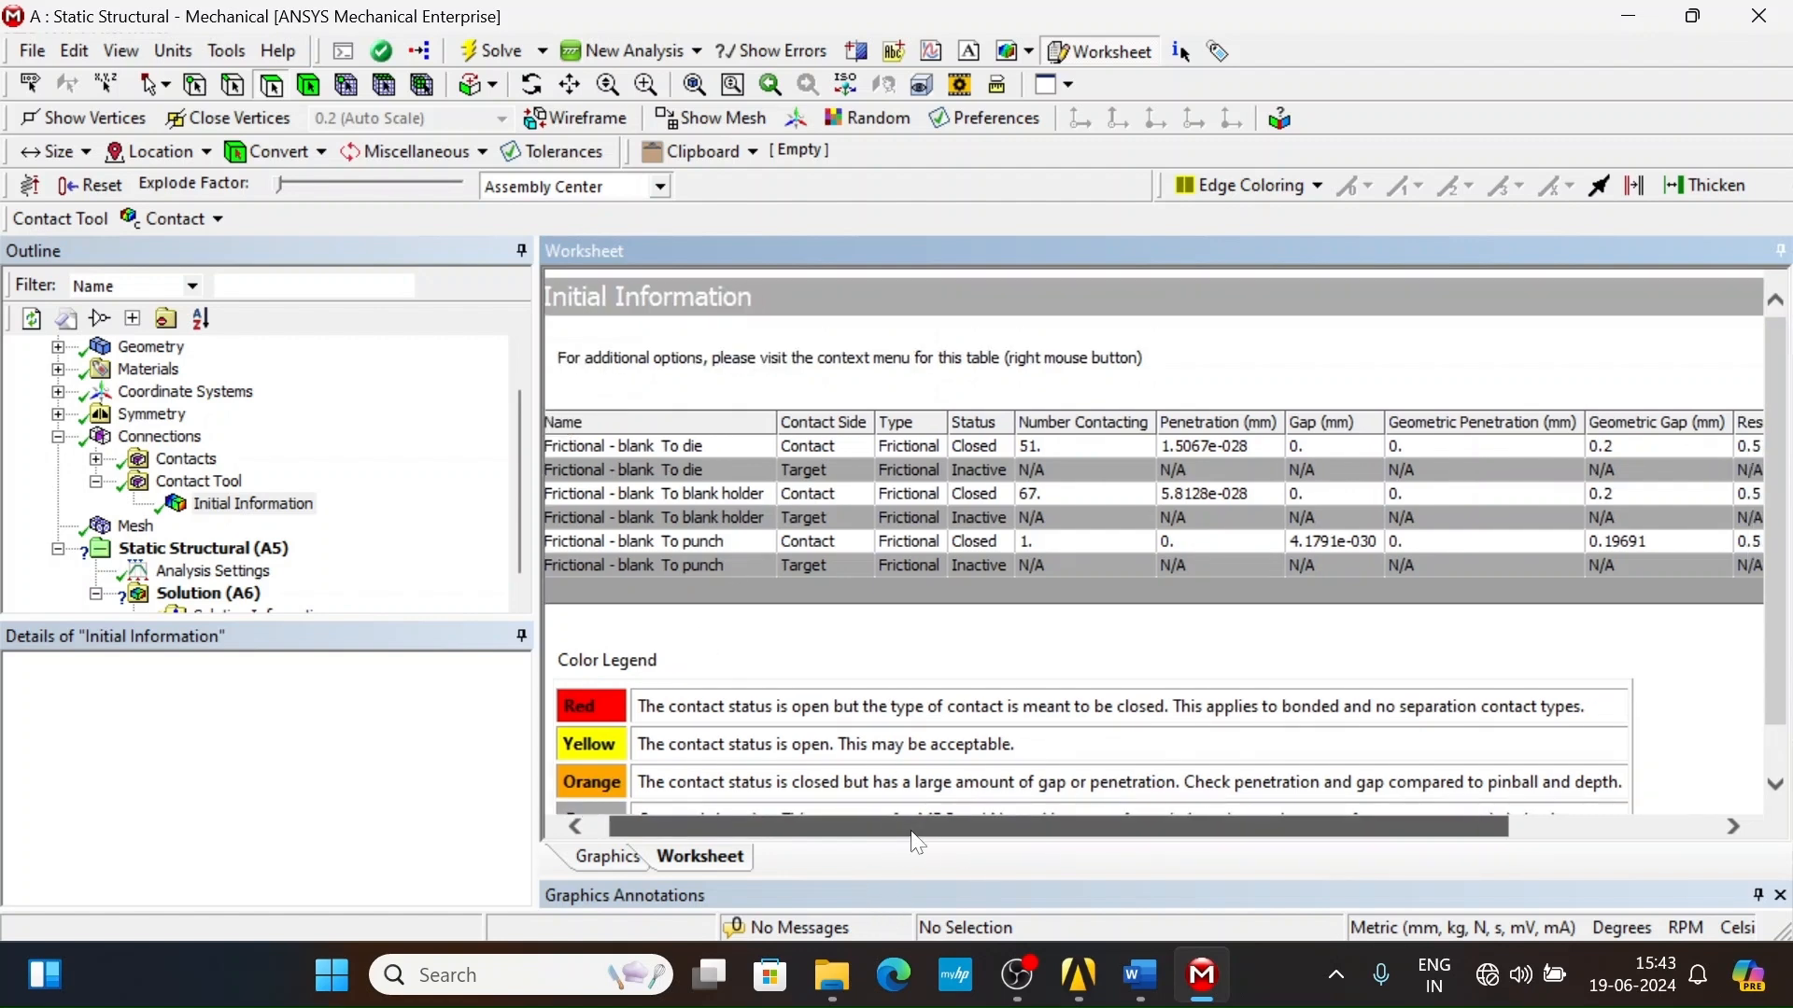
{"action": "scroll", "coordinate": [830, 838], "scroll_direction": "left", "scroll_amount": 1}
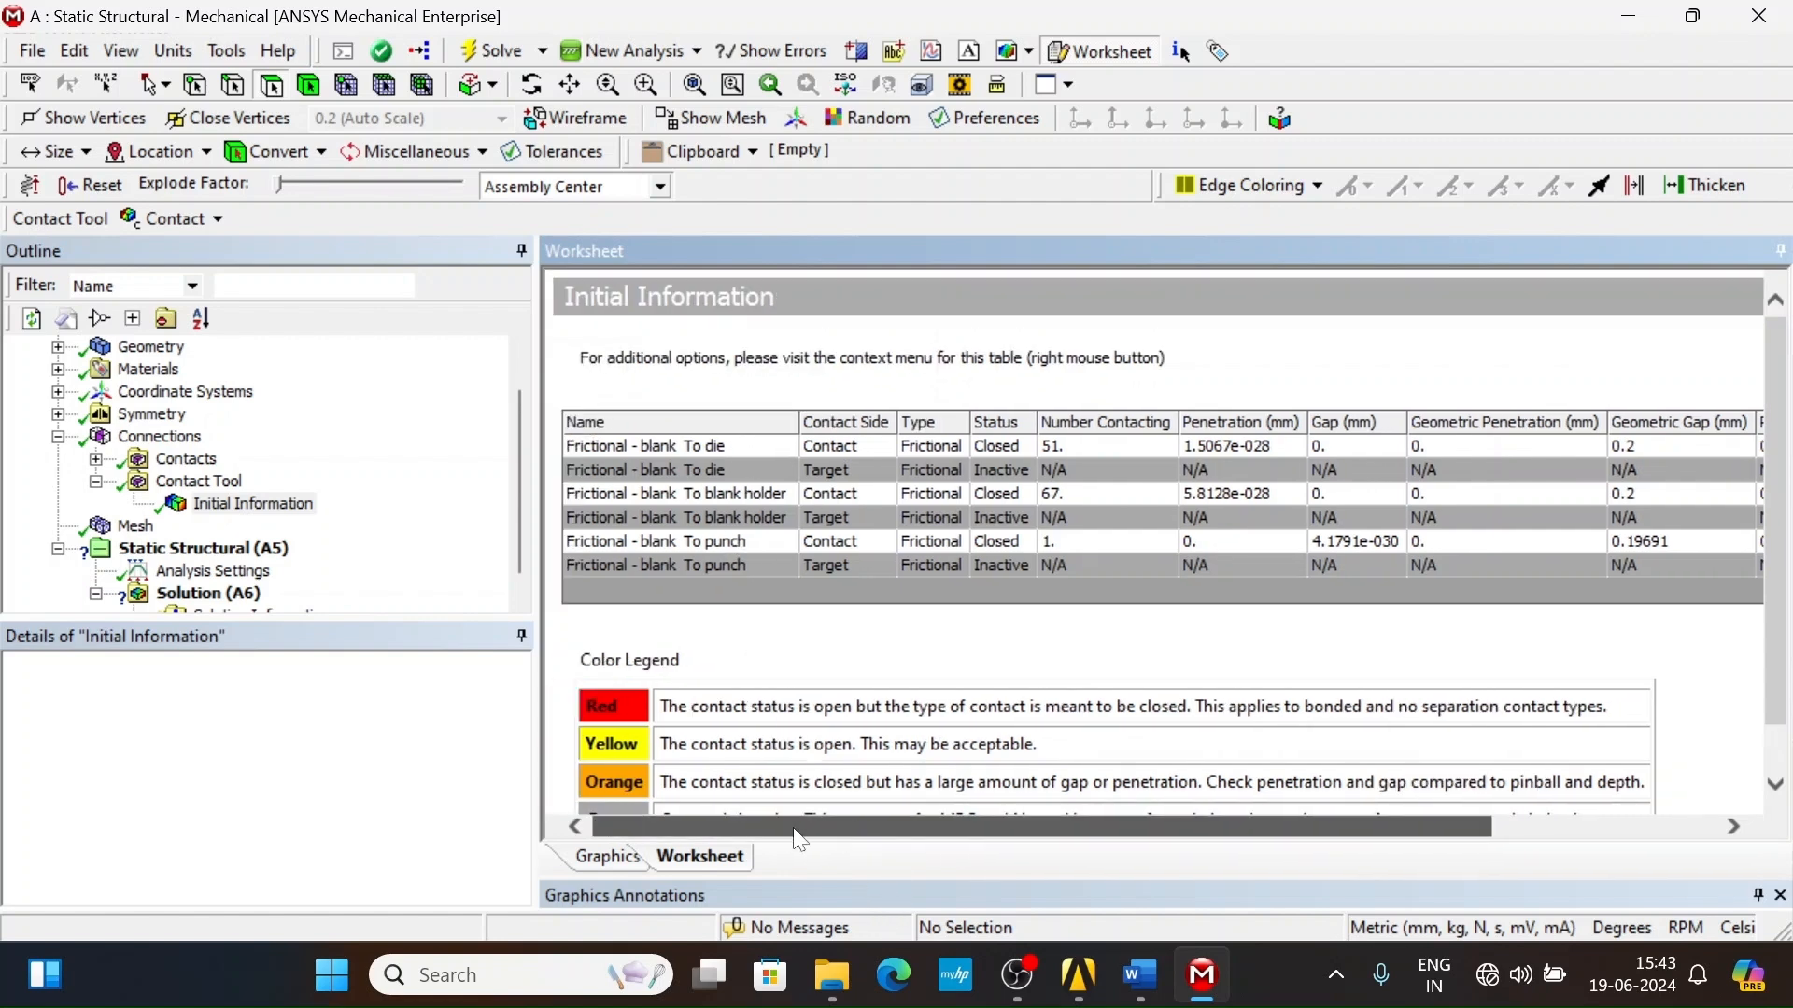
{"action": "left_click_drag", "start_coordinate": [1020, 837], "coordinate": [1158, 837]}
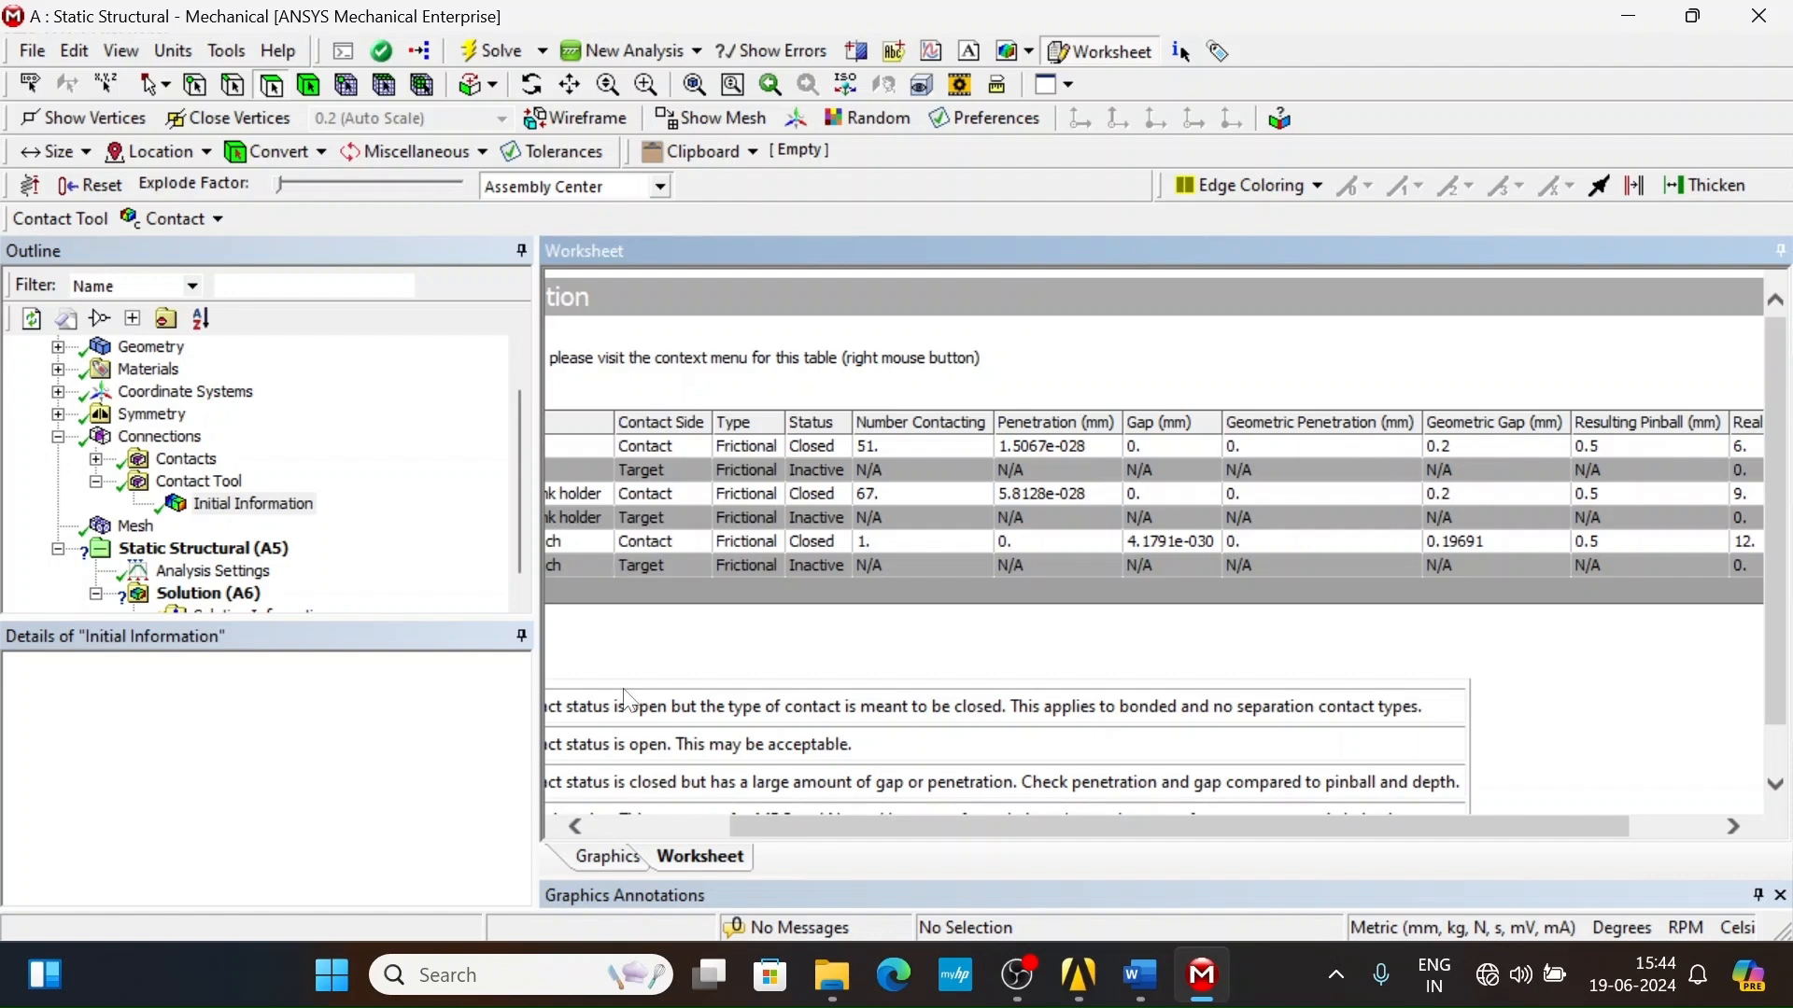
{"action": "left_click_drag", "start_coordinate": [776, 825], "coordinate": [639, 825]}
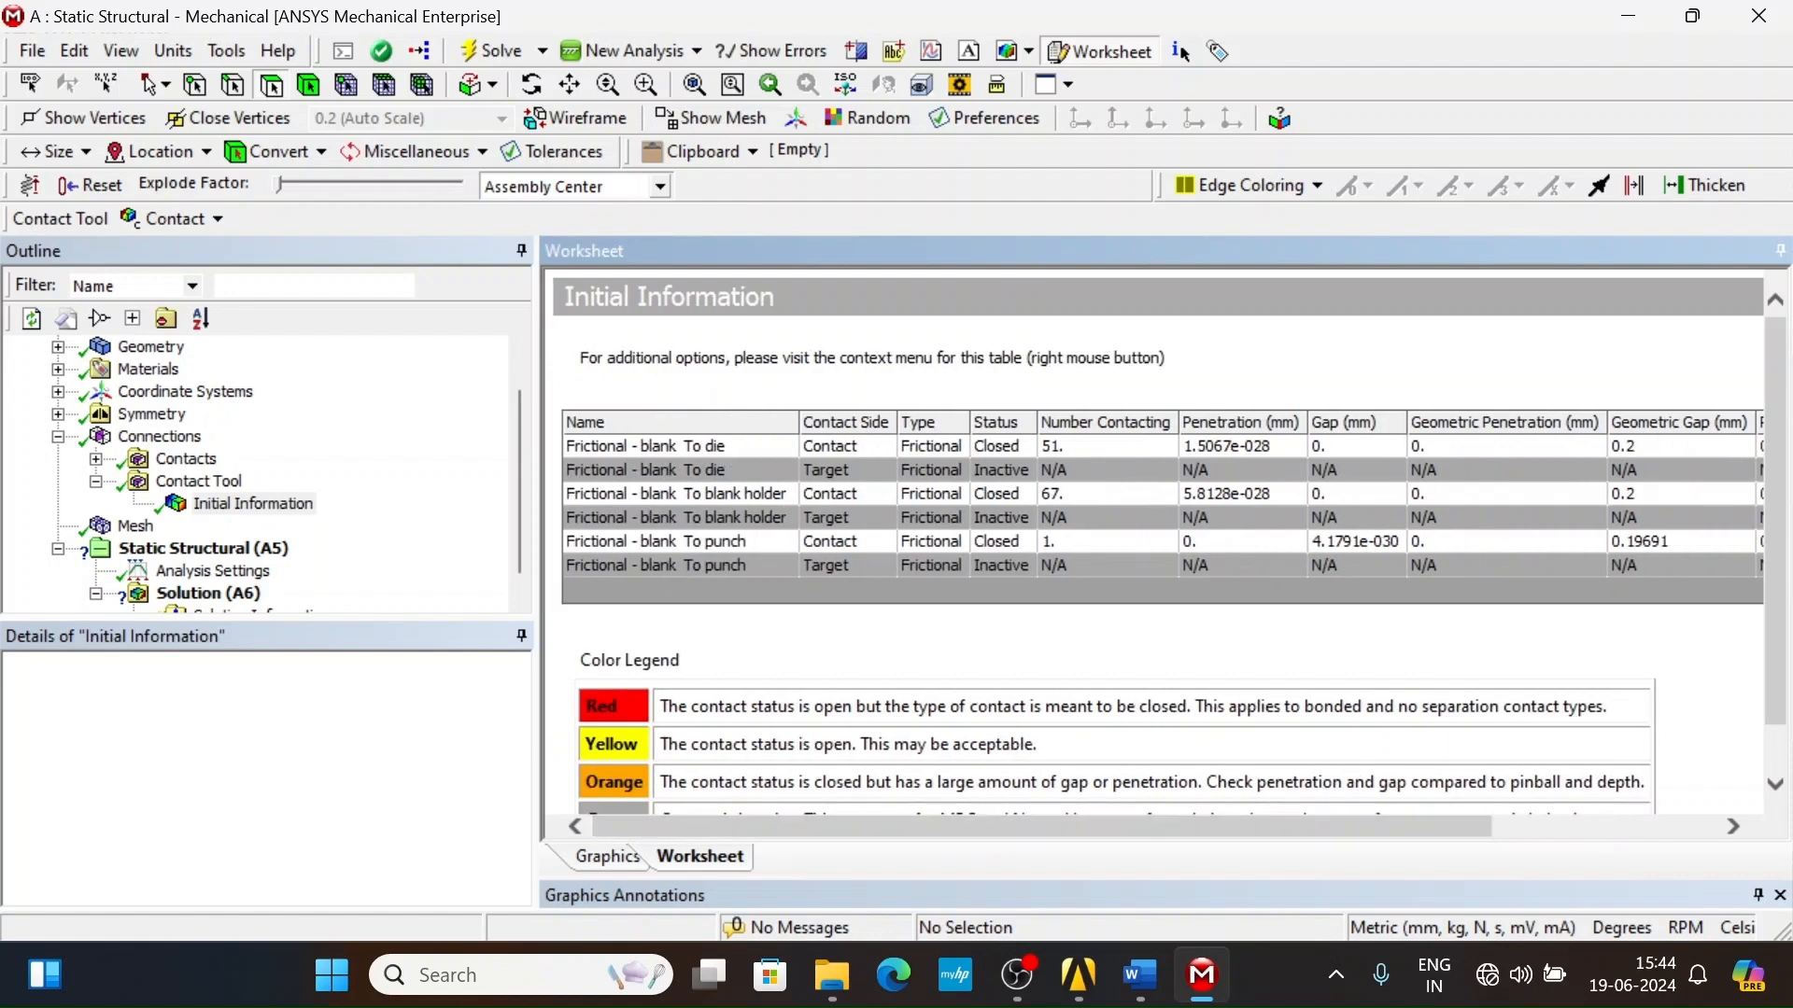
{"action": "left_click_drag", "start_coordinate": [874, 835], "coordinate": [1014, 826]}
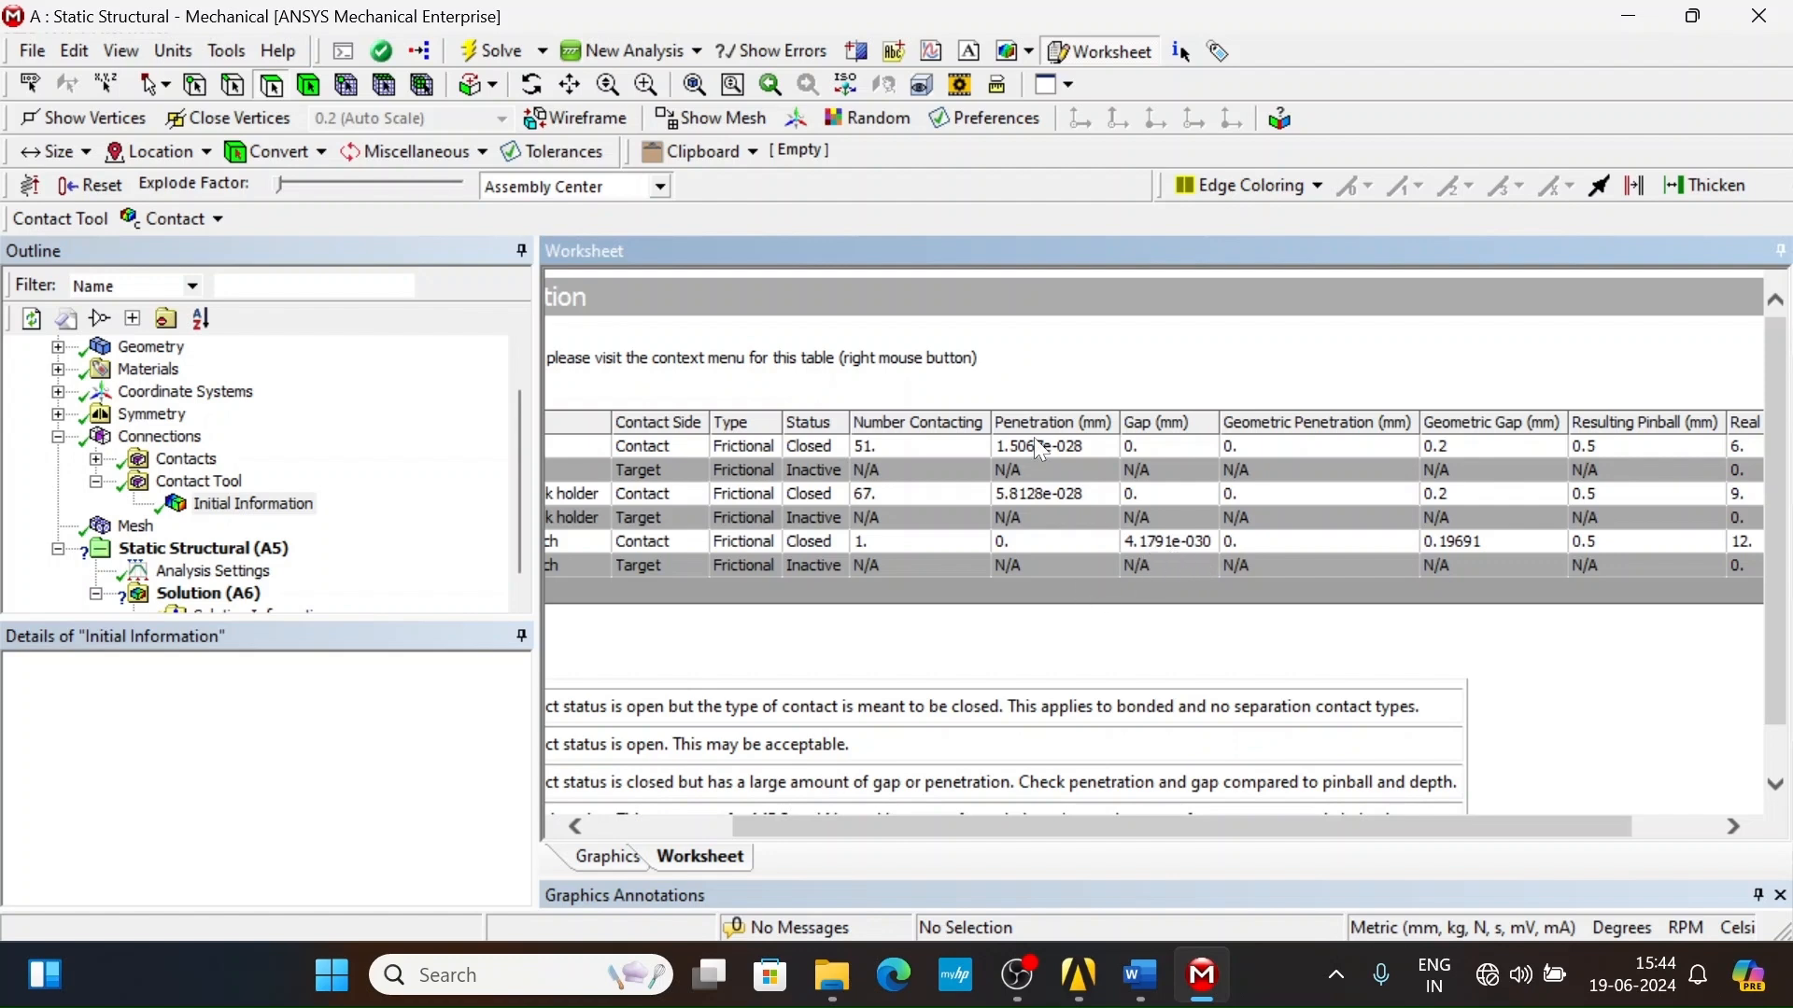
{"action": "left_click_drag", "start_coordinate": [953, 835], "coordinate": [914, 835]}
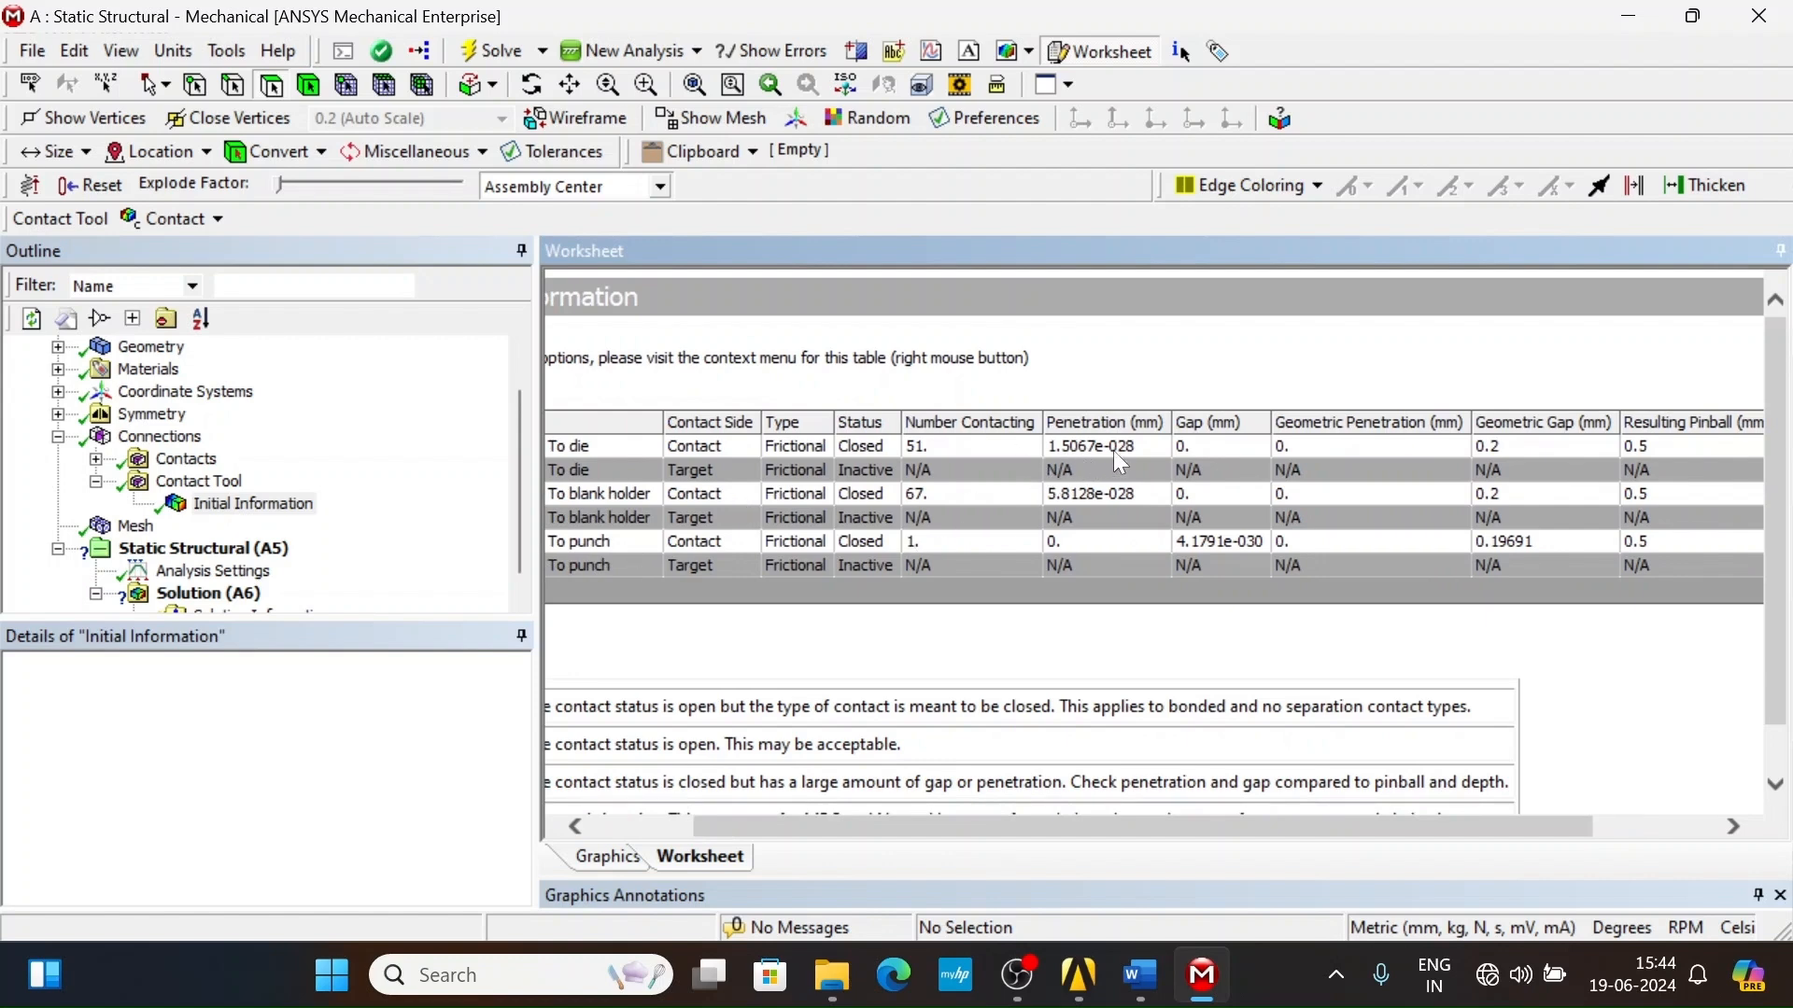
{"action": "left_click_drag", "start_coordinate": [1184, 831], "coordinate": [1370, 809]}
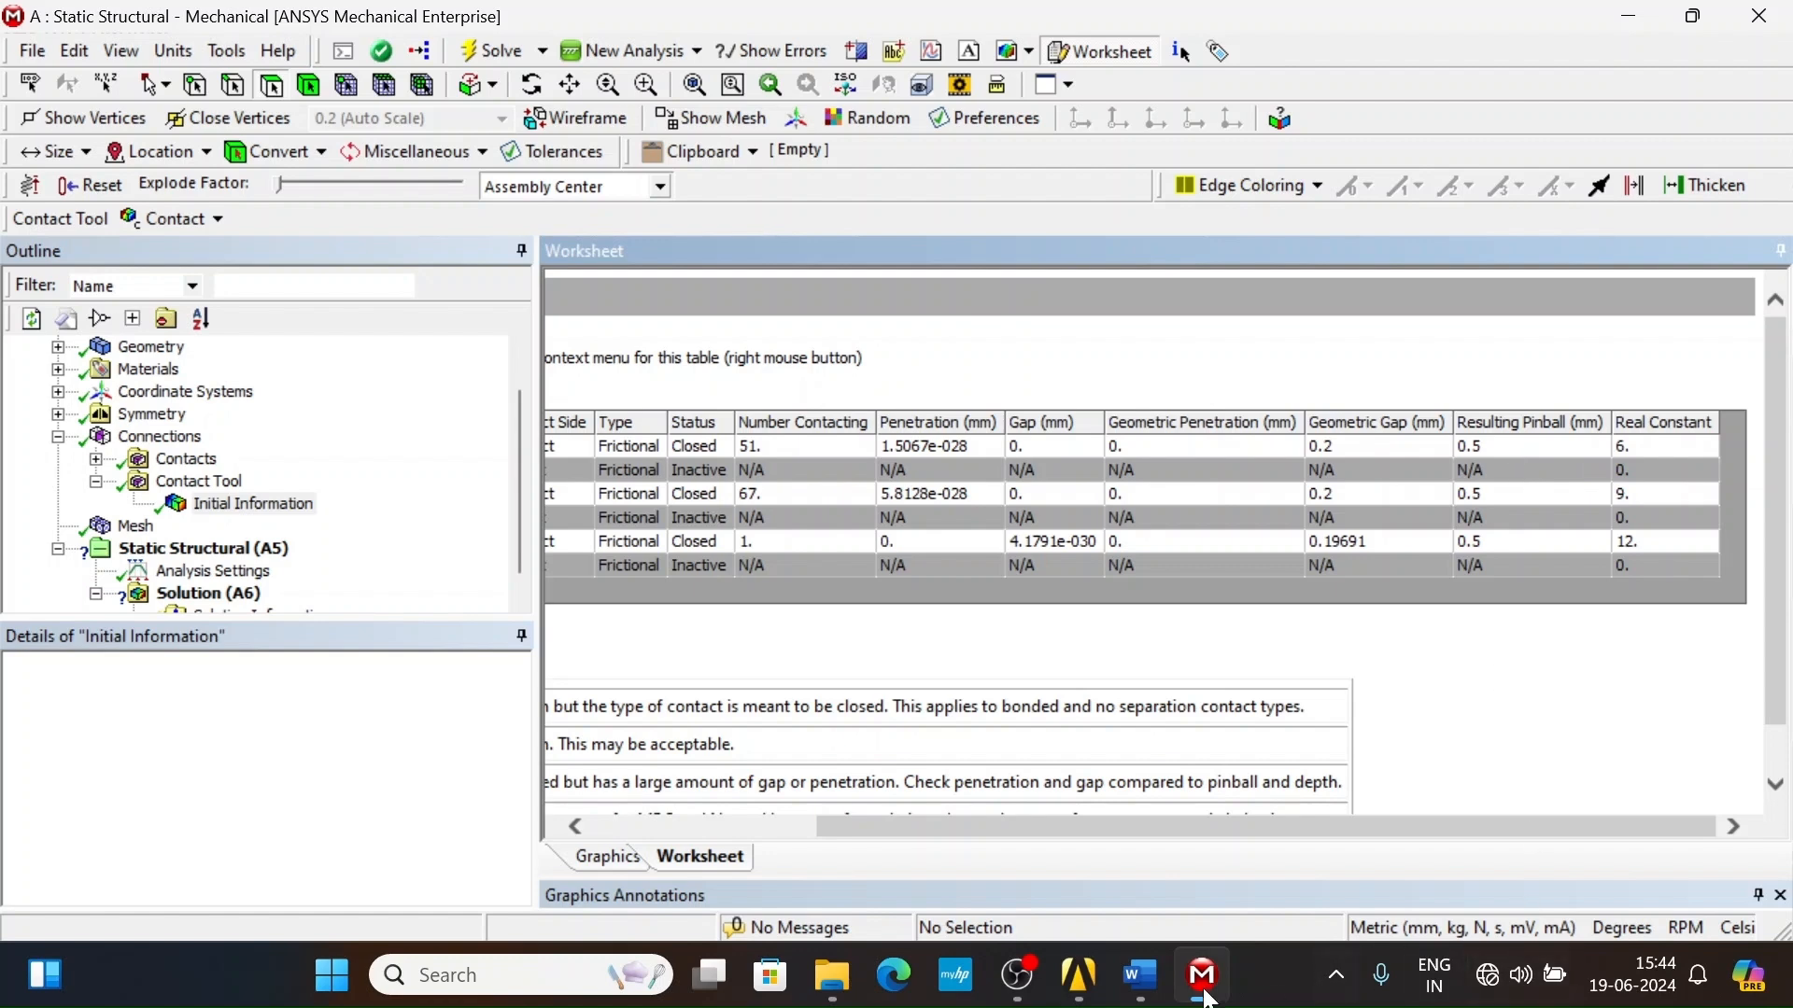
{"action": "left_click", "coordinate": [1017, 976]}
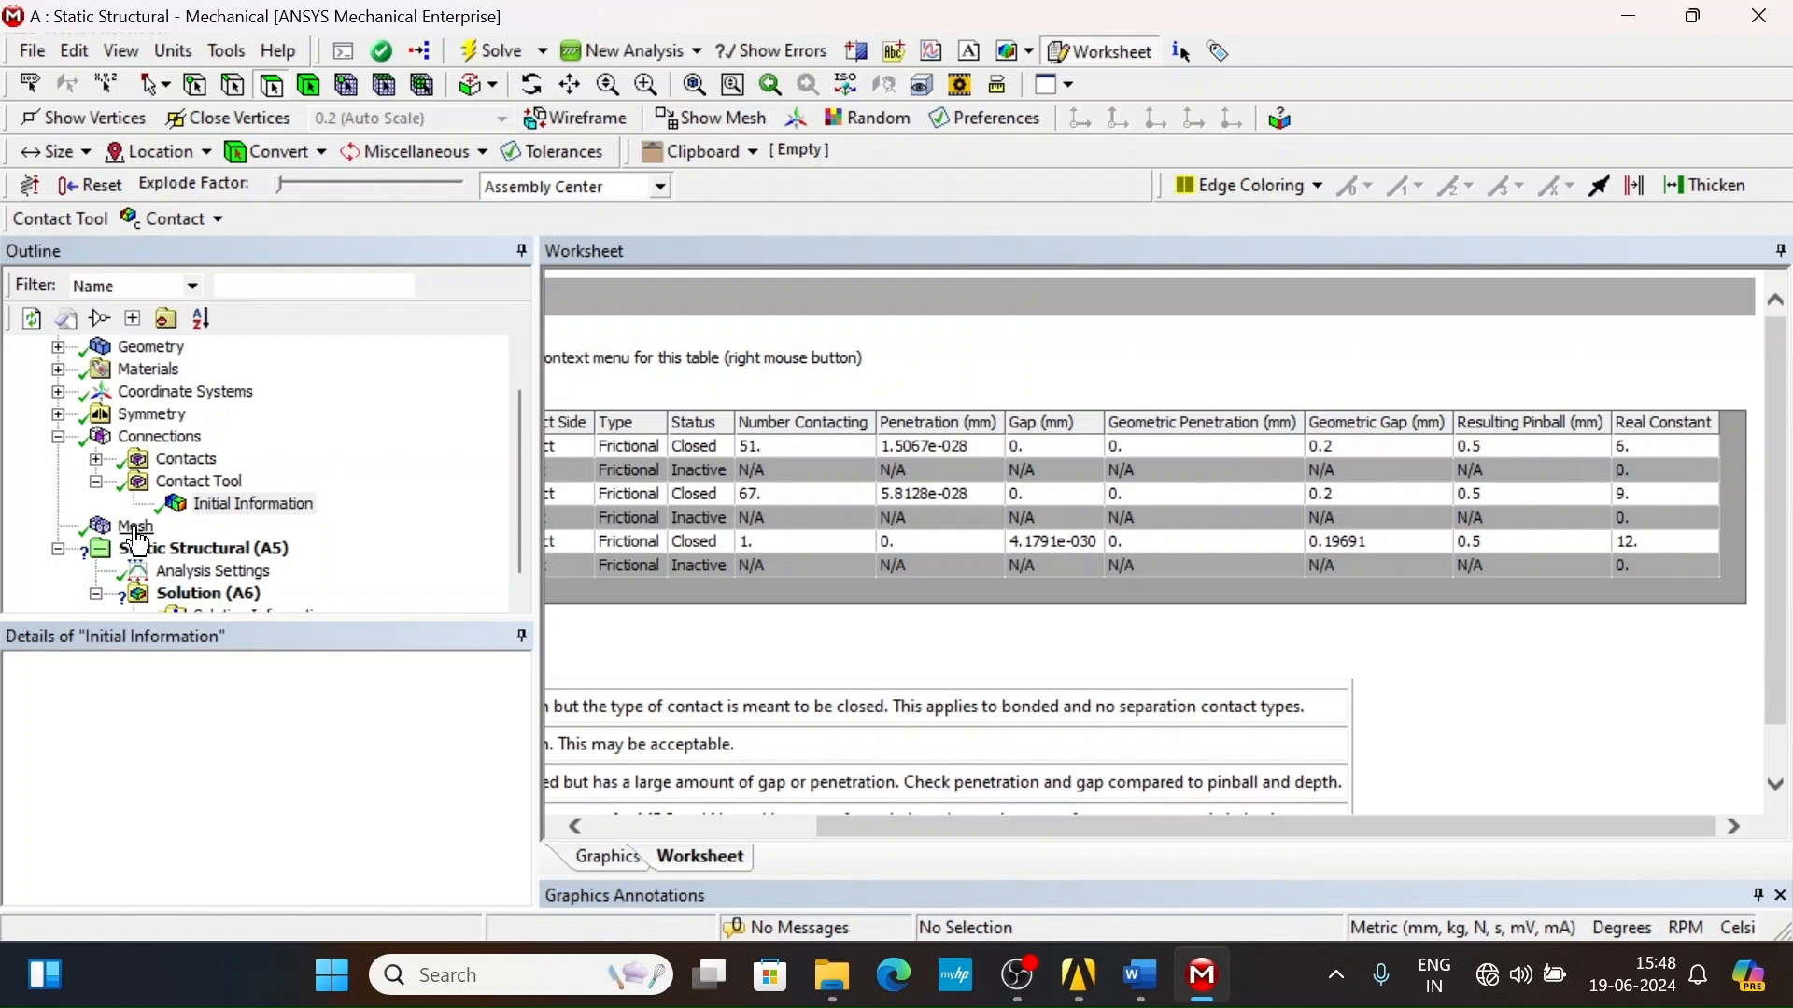
{"action": "left_click", "coordinate": [1017, 975]}
{"action": "left_click", "coordinate": [1203, 976]}
- Insert a sizing control under the mesh
{"action": "left_click", "coordinate": [136, 526]}
{"action": "middle_click_drag", "start_coordinate": [1109, 674], "coordinate": [1189, 524]}
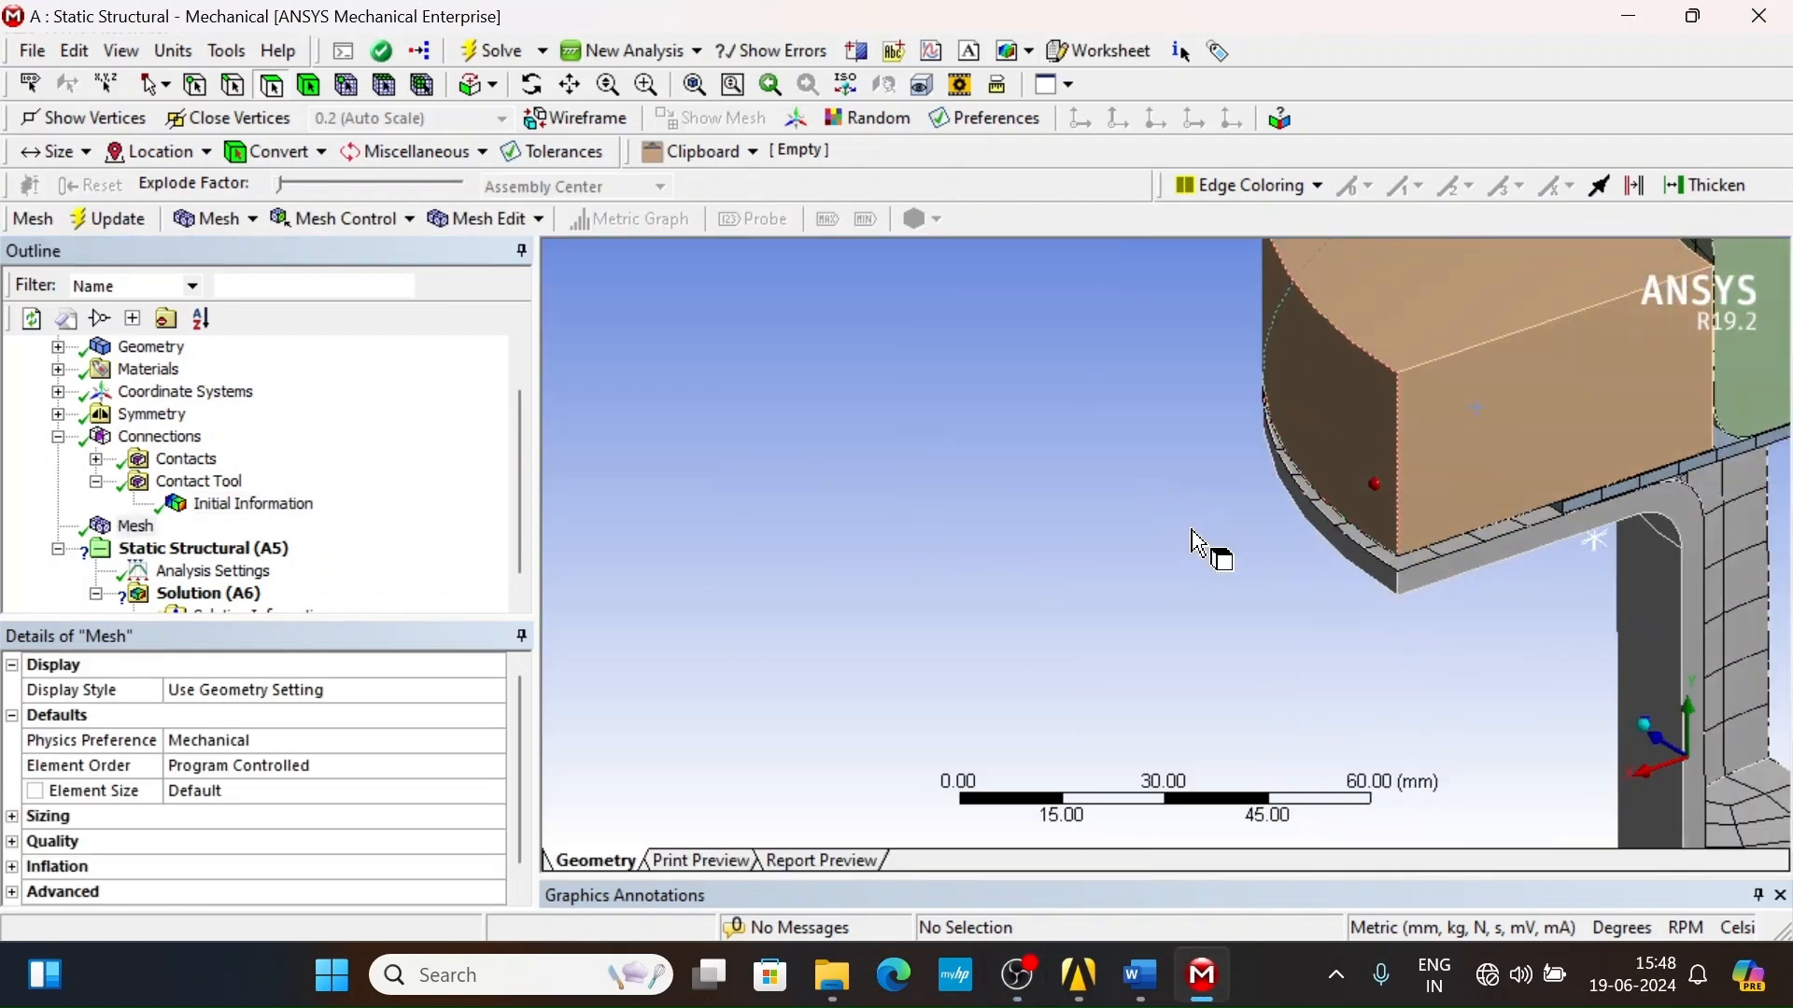
{"action": "middle_click_drag", "start_coordinate": [1596, 398], "coordinate": [1084, 499], "text": "ctrl"}
{"action": "scroll", "coordinate": [1084, 500], "scroll_direction": "down", "scroll_amount": 3}
{"action": "middle_click_drag", "start_coordinate": [1216, 502], "coordinate": [1102, 457]}
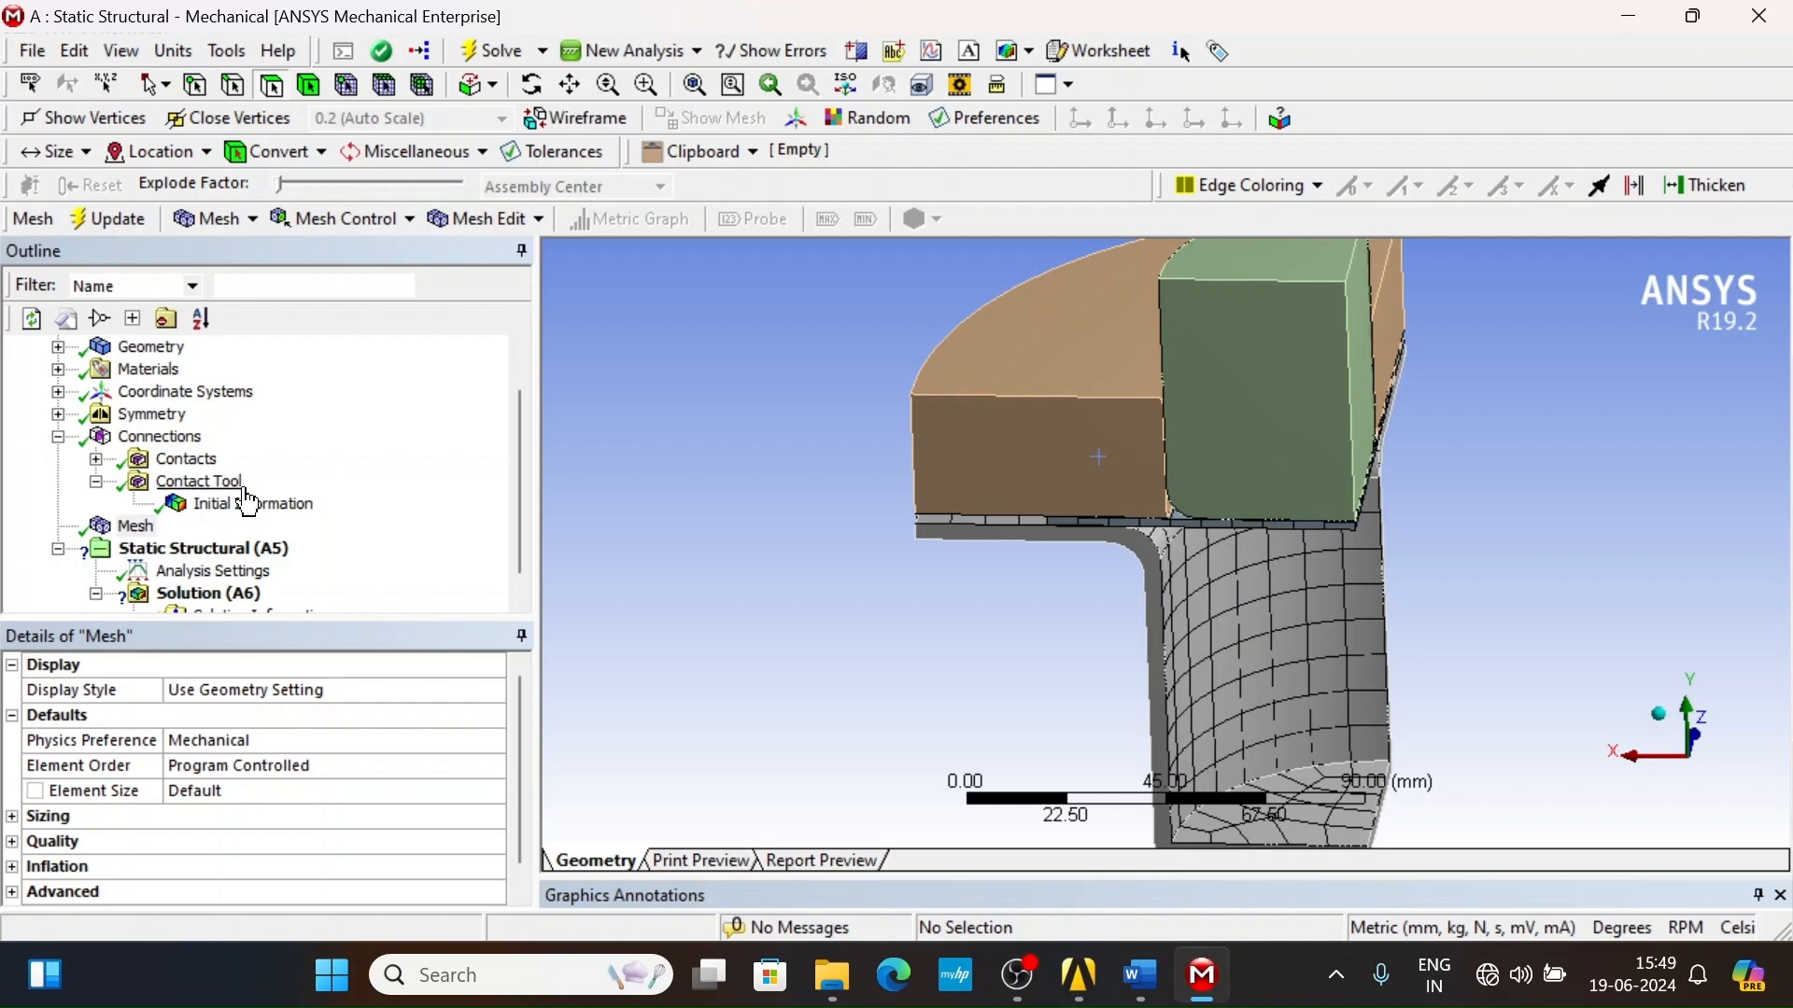
{"action": "middle_click_drag", "start_coordinate": [974, 524], "coordinate": [901, 487]}
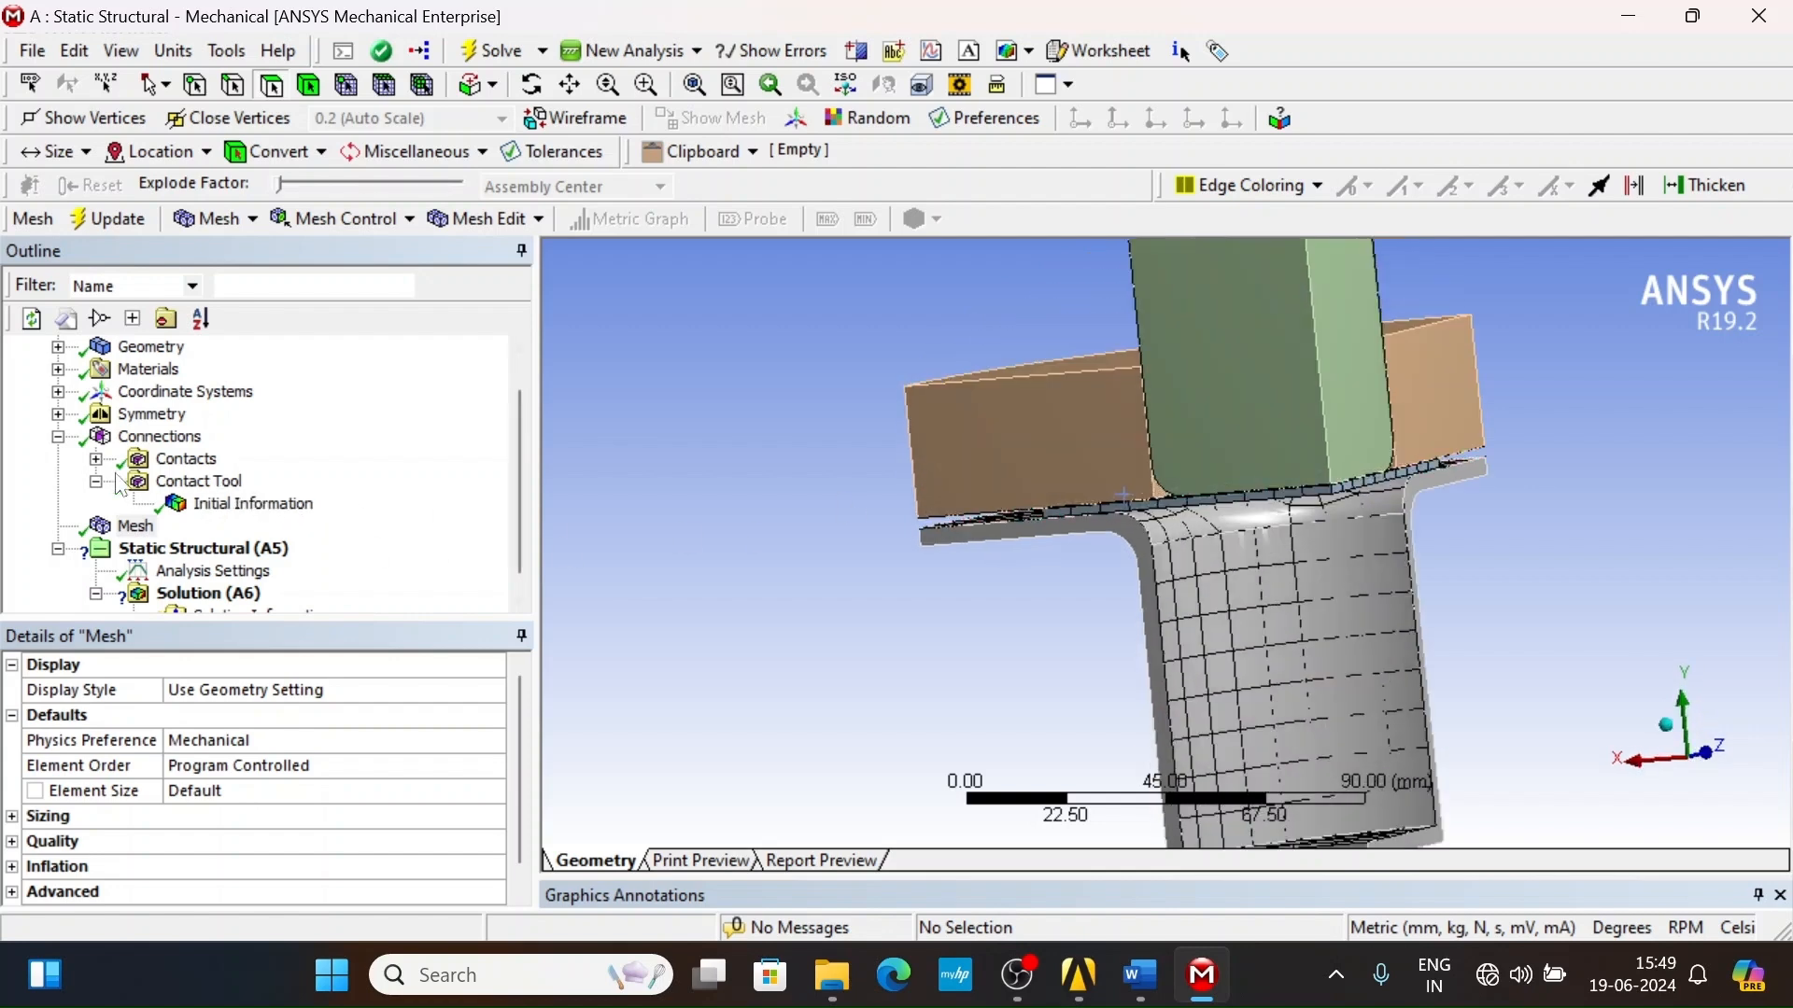
{"action": "right_click", "coordinate": [134, 525]}
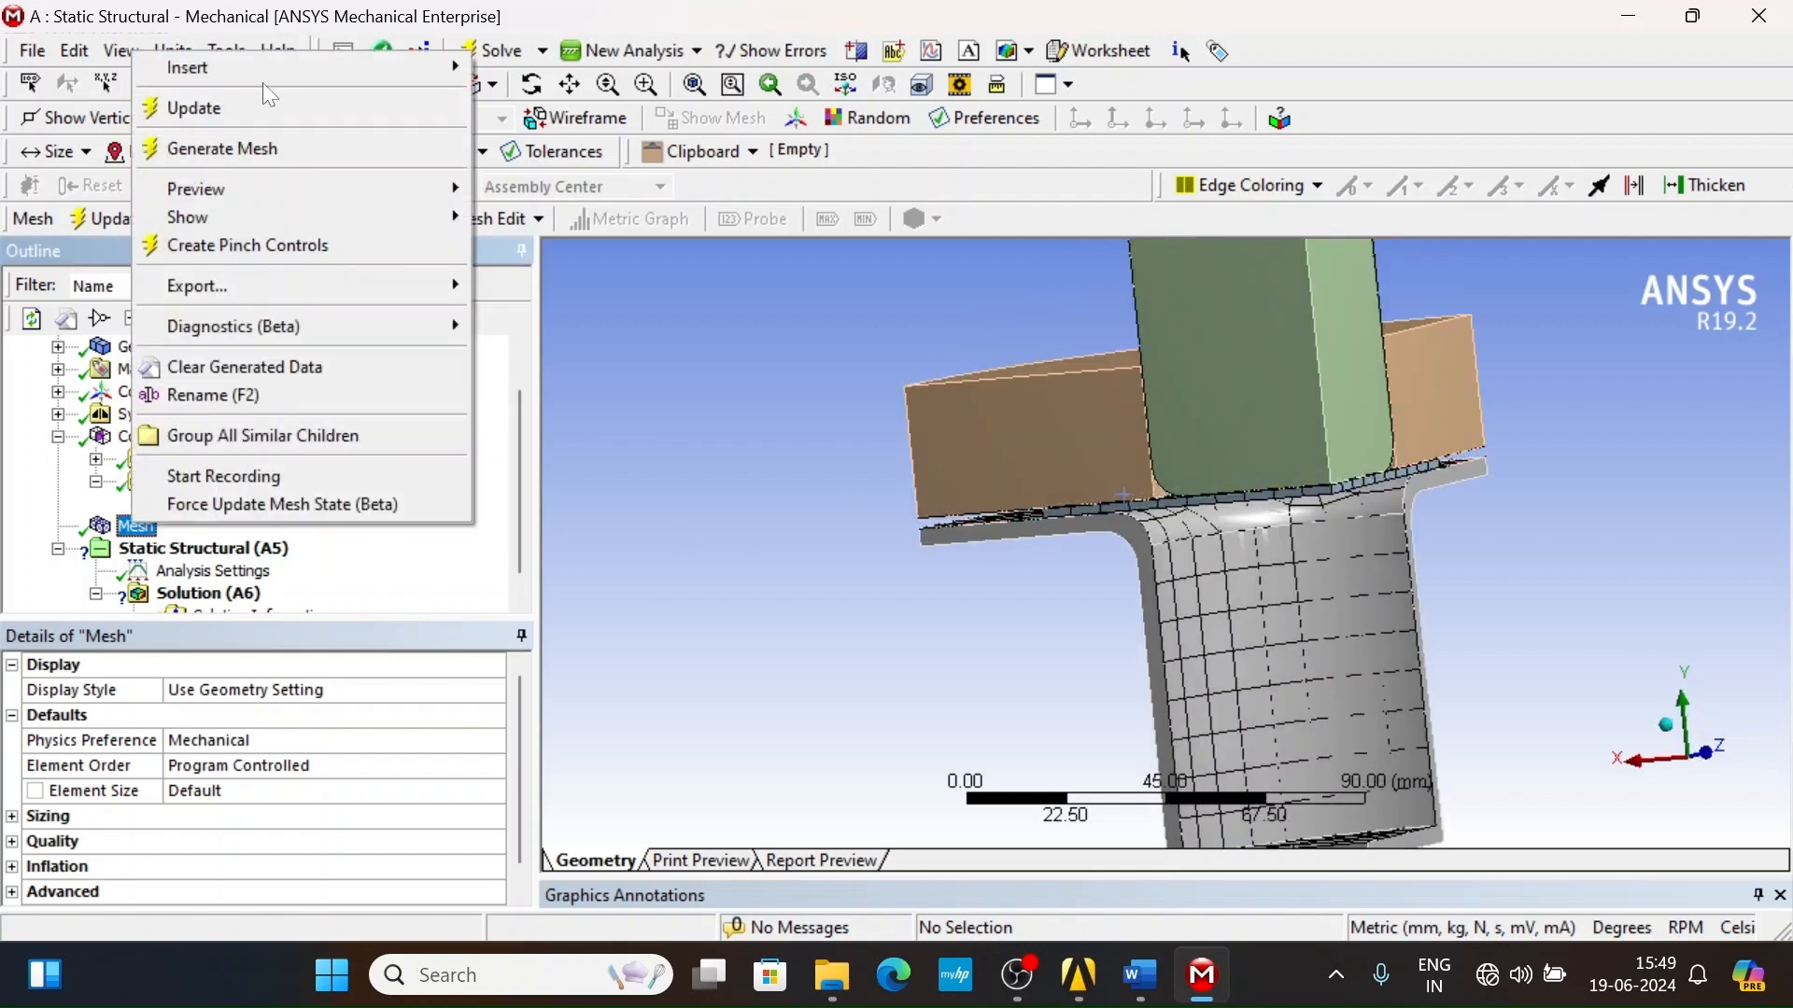
{"action": "mouse_move", "coordinate": [200, 68]}
{"action": "left_click", "coordinate": [557, 106]}
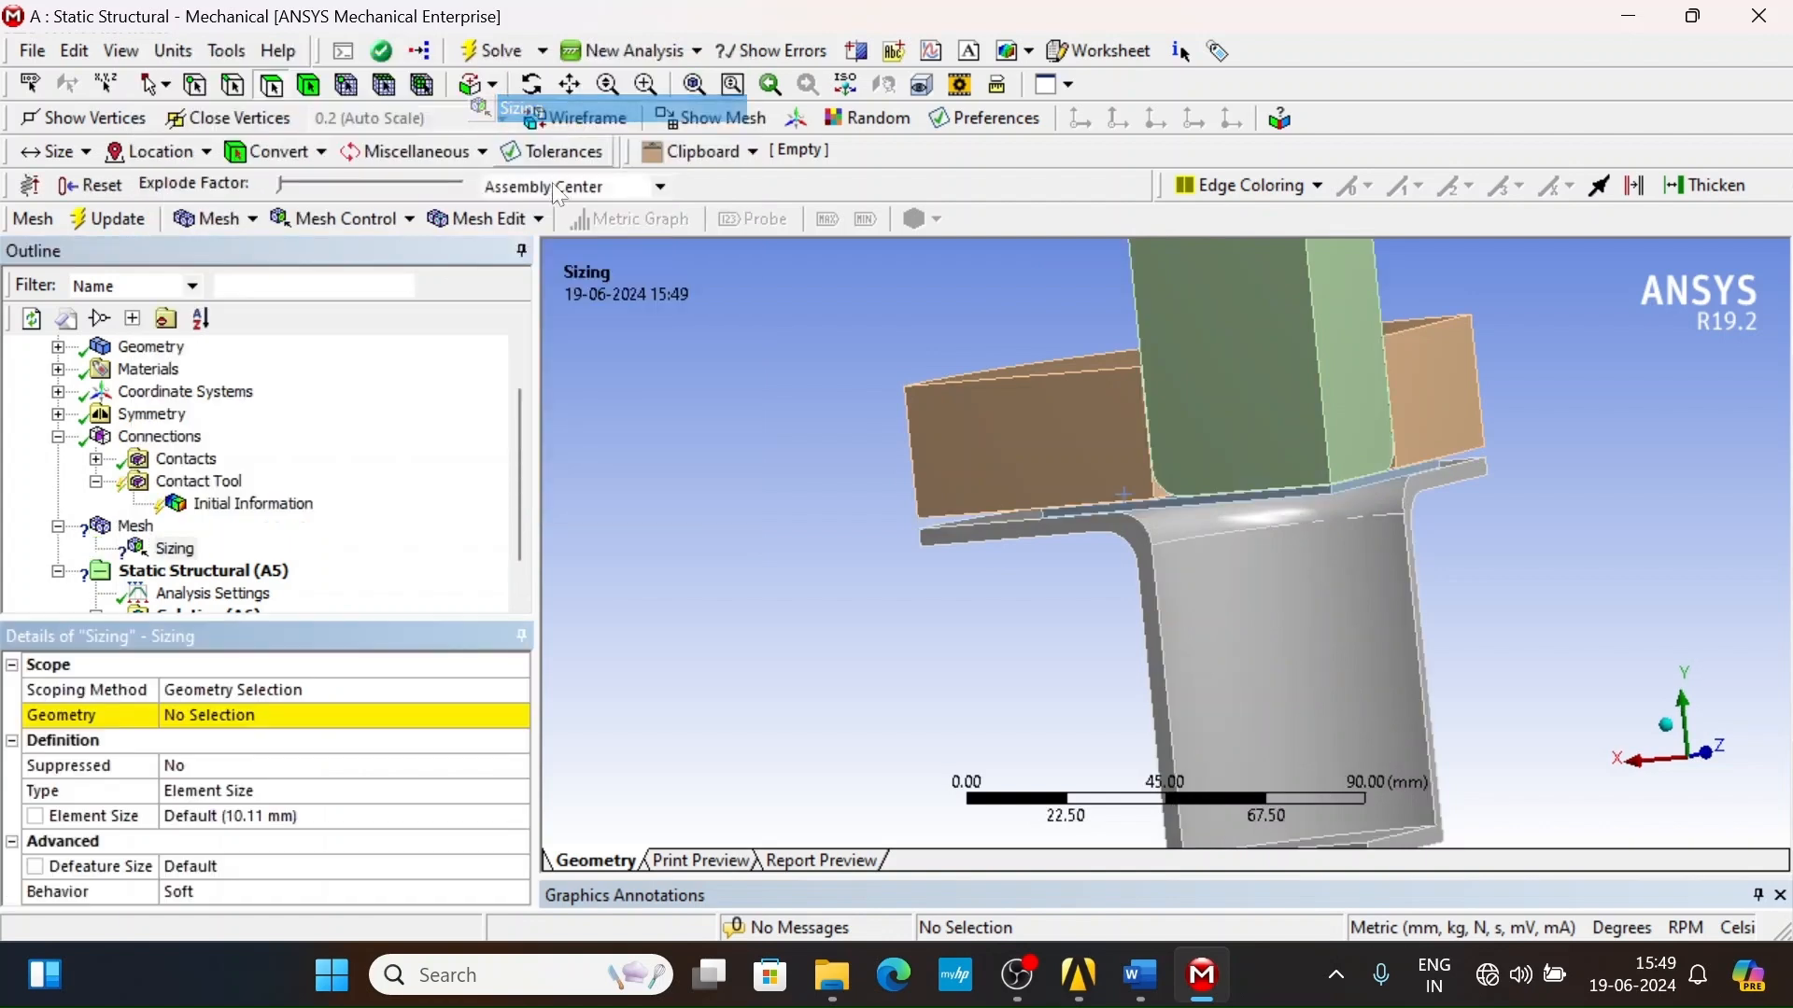
- Scope the sizing control to the blank body
{"action": "left_click", "coordinate": [173, 550]}
{"action": "middle_click_drag", "start_coordinate": [1400, 535], "coordinate": [1258, 494]}
{"action": "left_click", "coordinate": [308, 85]}
{"action": "left_click", "coordinate": [1260, 465]}
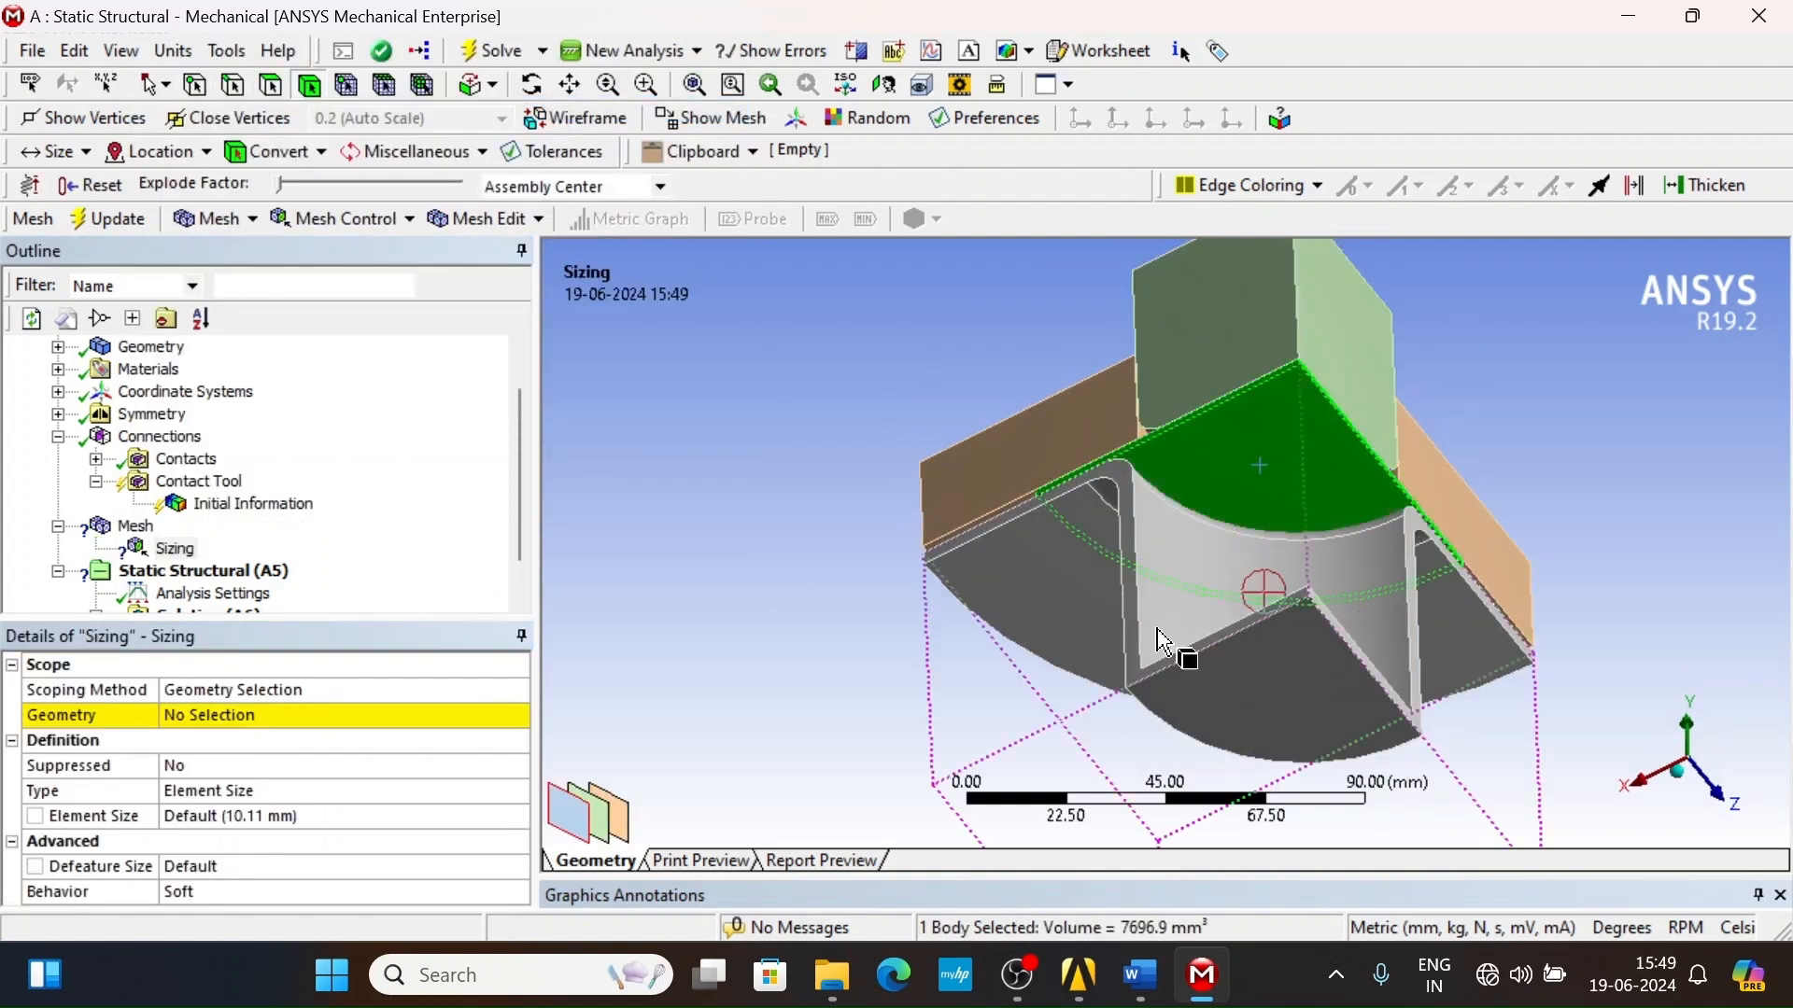
{"action": "left_click", "coordinate": [181, 717]}
{"action": "left_click", "coordinate": [186, 715]}
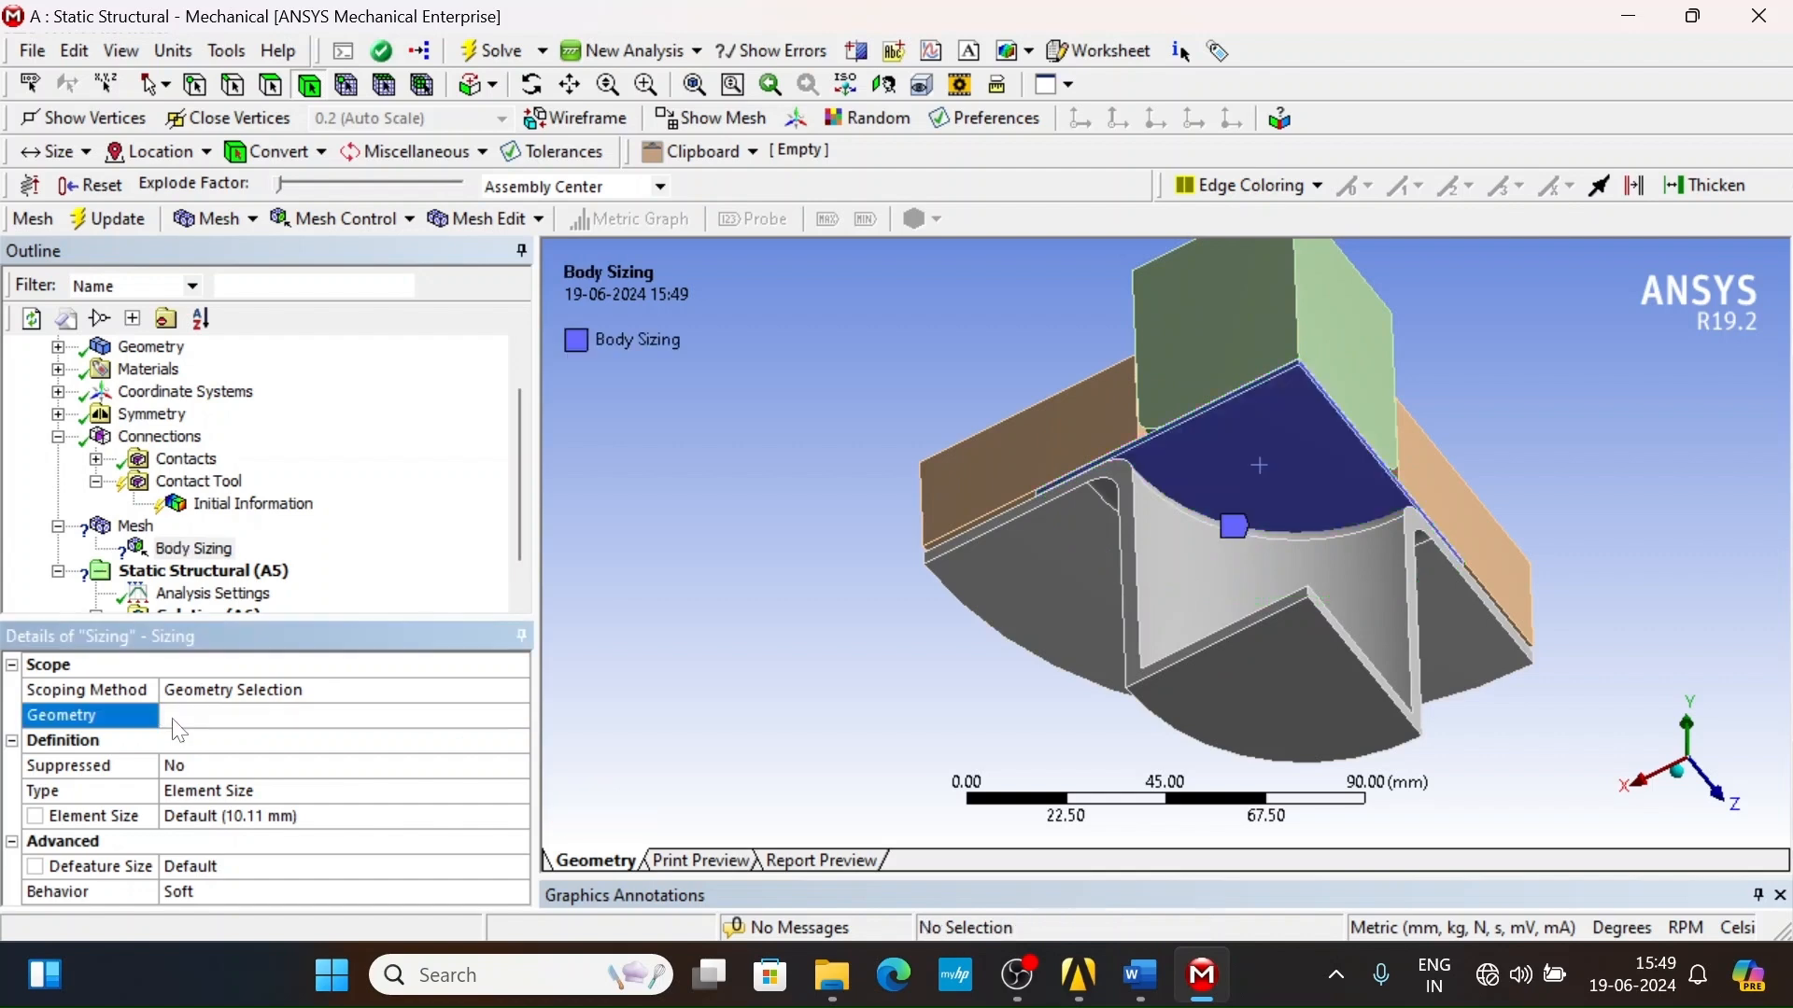
- Set the blank's body sizing to an element size of 3 mm with hard behavior
{"action": "left_click", "coordinate": [261, 815]}
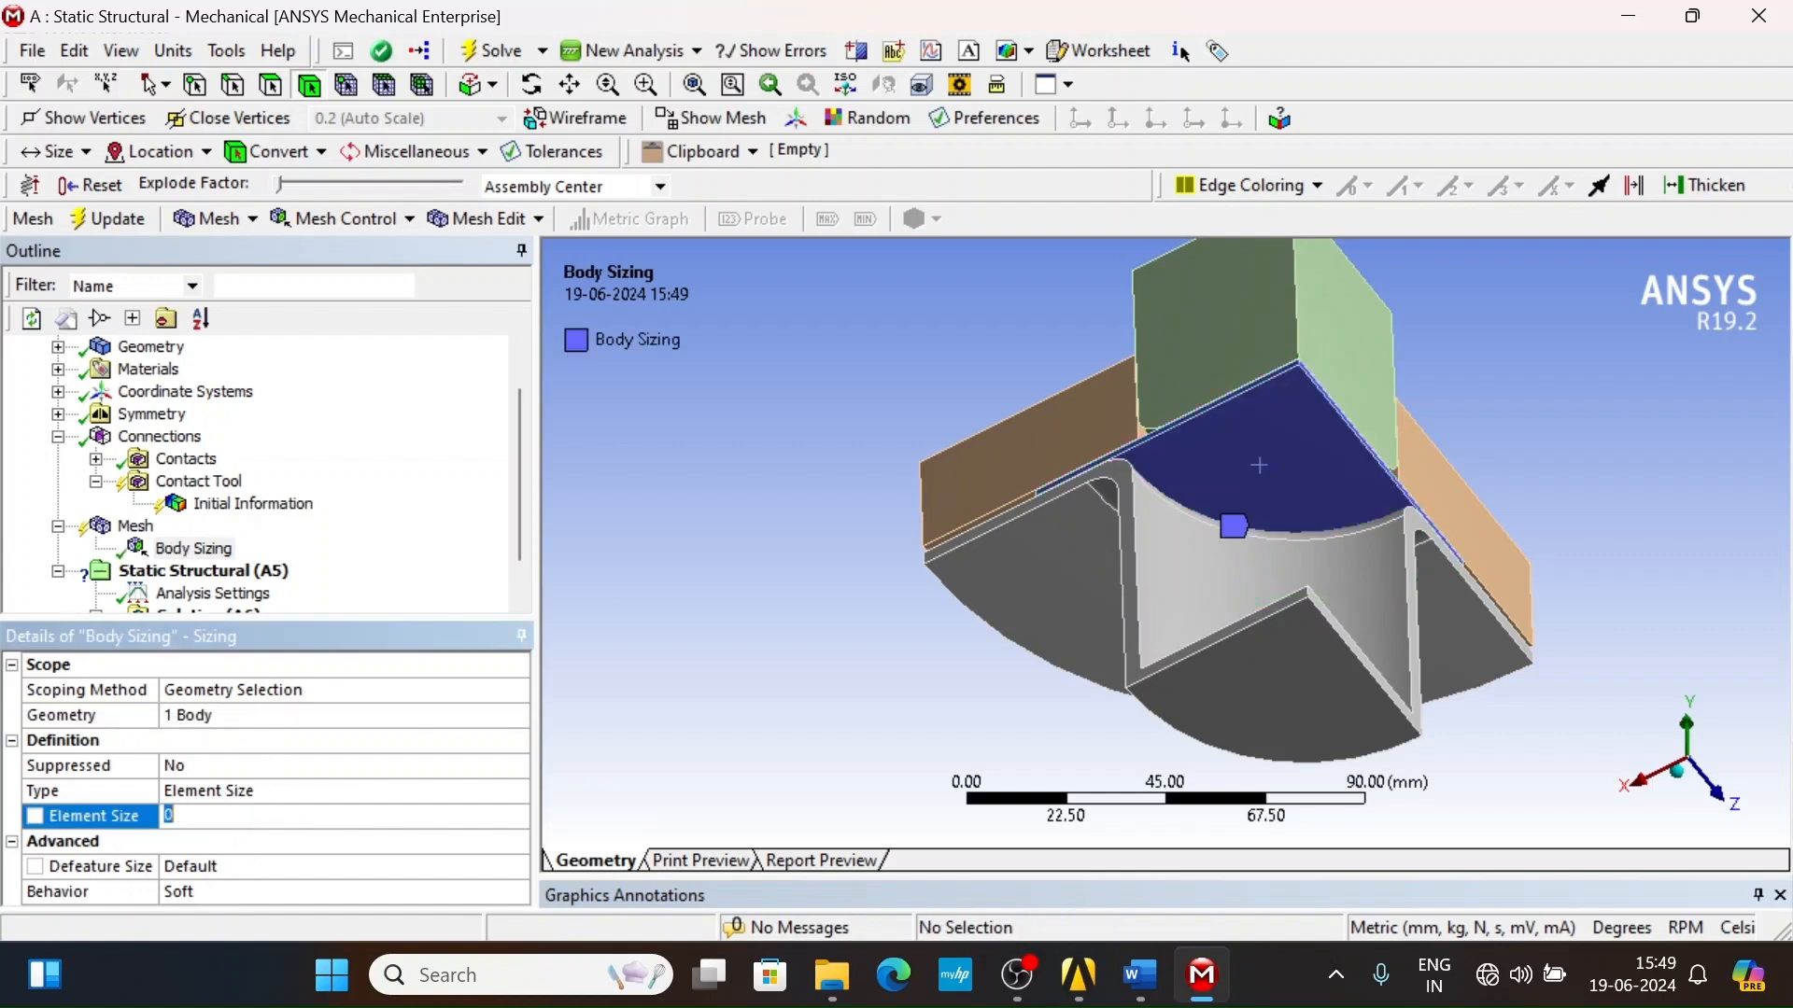
{"action": "type", "text": "3"}
{"action": "key", "text": "Return"}
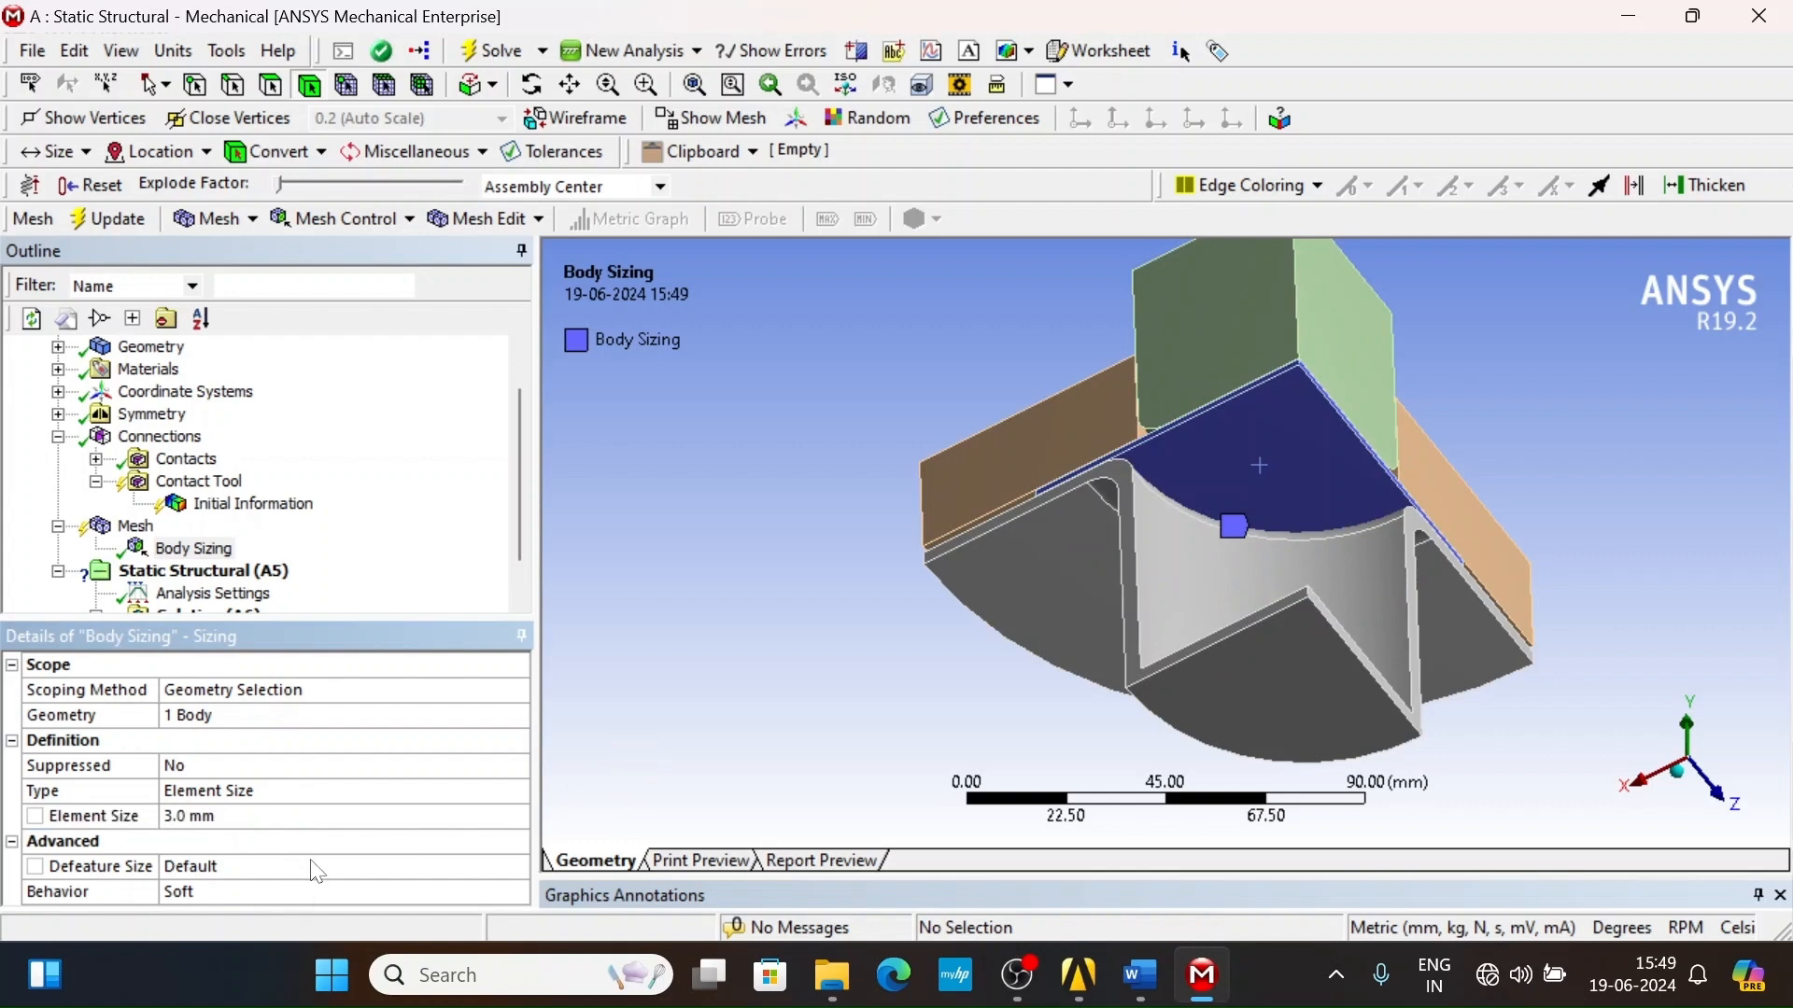
{"action": "left_click", "coordinate": [498, 897]}
{"action": "left_click", "coordinate": [522, 888]}
{"action": "left_click", "coordinate": [312, 927]}
- Insert a face meshing control under the mesh and explode the assembly so the blank stands clear of the other parts
{"action": "left_click", "coordinate": [135, 526]}
{"action": "right_click", "coordinate": [137, 527]}
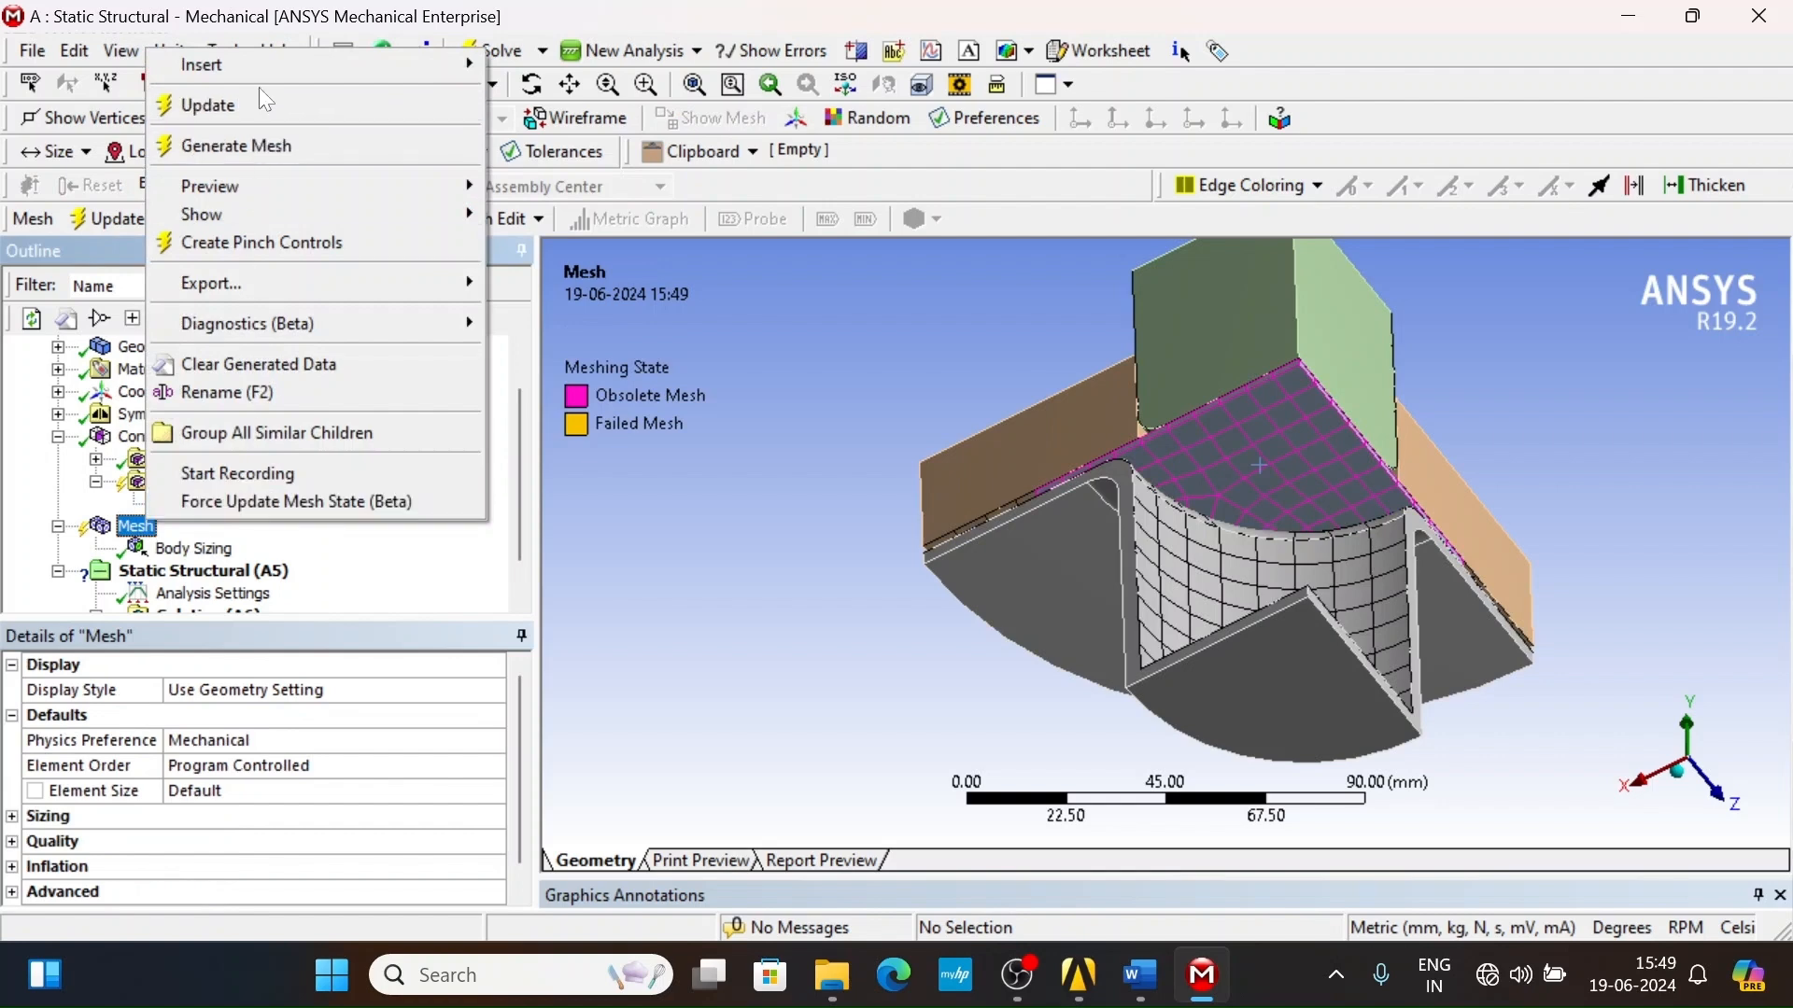
{"action": "mouse_move", "coordinate": [262, 63]}
{"action": "left_click", "coordinate": [560, 228]}
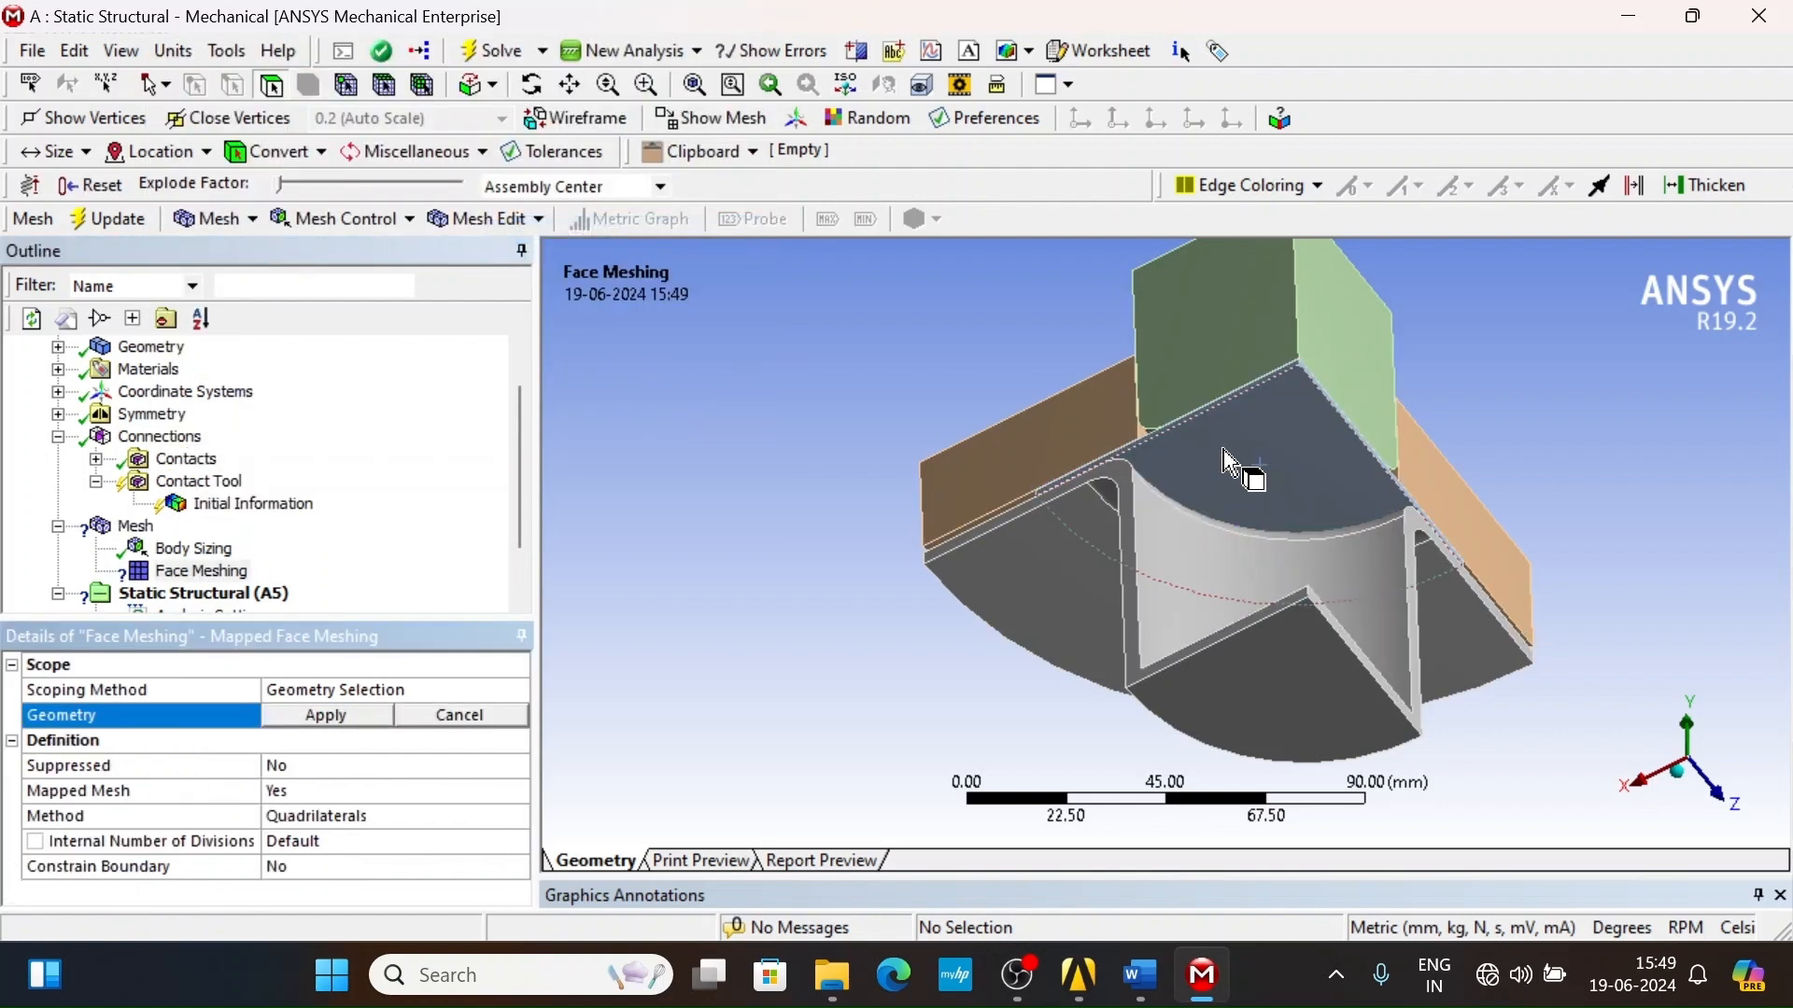
{"action": "left_click_drag", "start_coordinate": [288, 191], "coordinate": [425, 191]}
{"action": "middle_click_drag", "start_coordinate": [1132, 484], "coordinate": [1263, 529]}
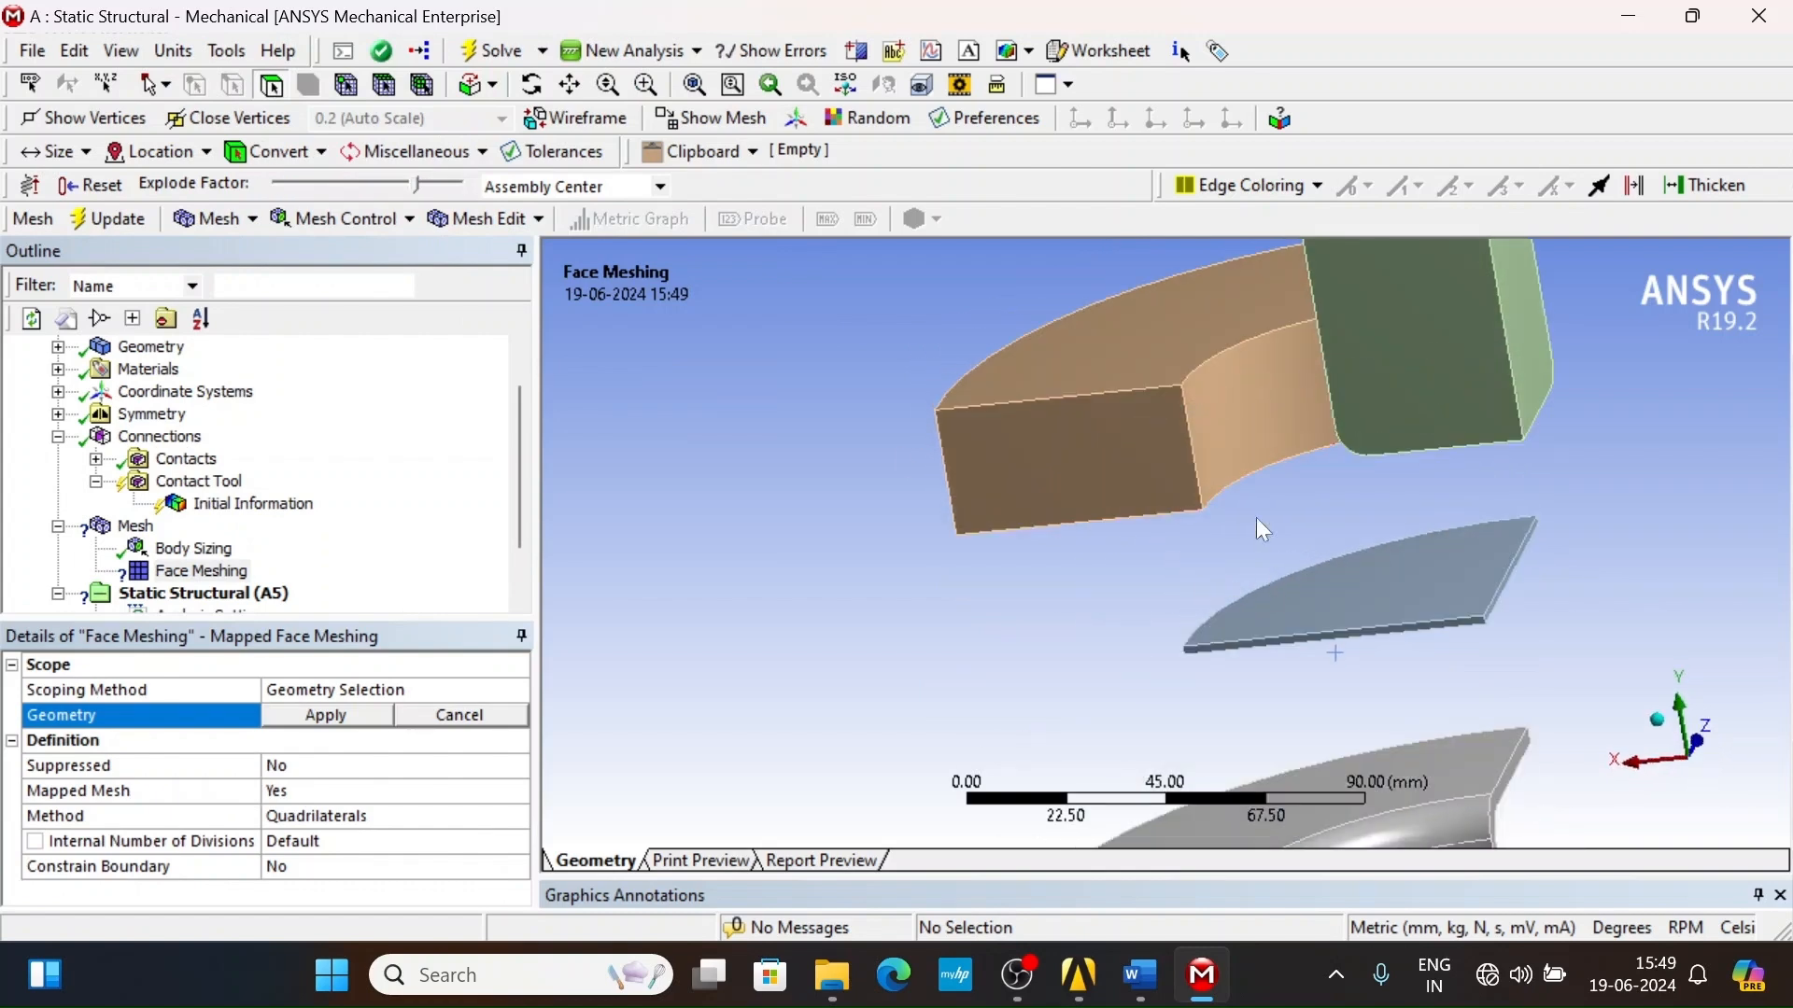
- Scope the face meshing to all five faces of the blank
{"action": "left_click", "coordinate": [1490, 602]}
{"action": "middle_click_drag", "start_coordinate": [1466, 656], "coordinate": [1257, 417]}
{"action": "left_click", "coordinate": [1229, 380], "text": "ctrl"}
{"action": "left_click", "coordinate": [1460, 380], "text": "ctrl"}
{"action": "middle_click_drag", "start_coordinate": [1461, 380], "coordinate": [1326, 598]}
{"action": "left_click", "coordinate": [1412, 601], "text": "ctrl"}
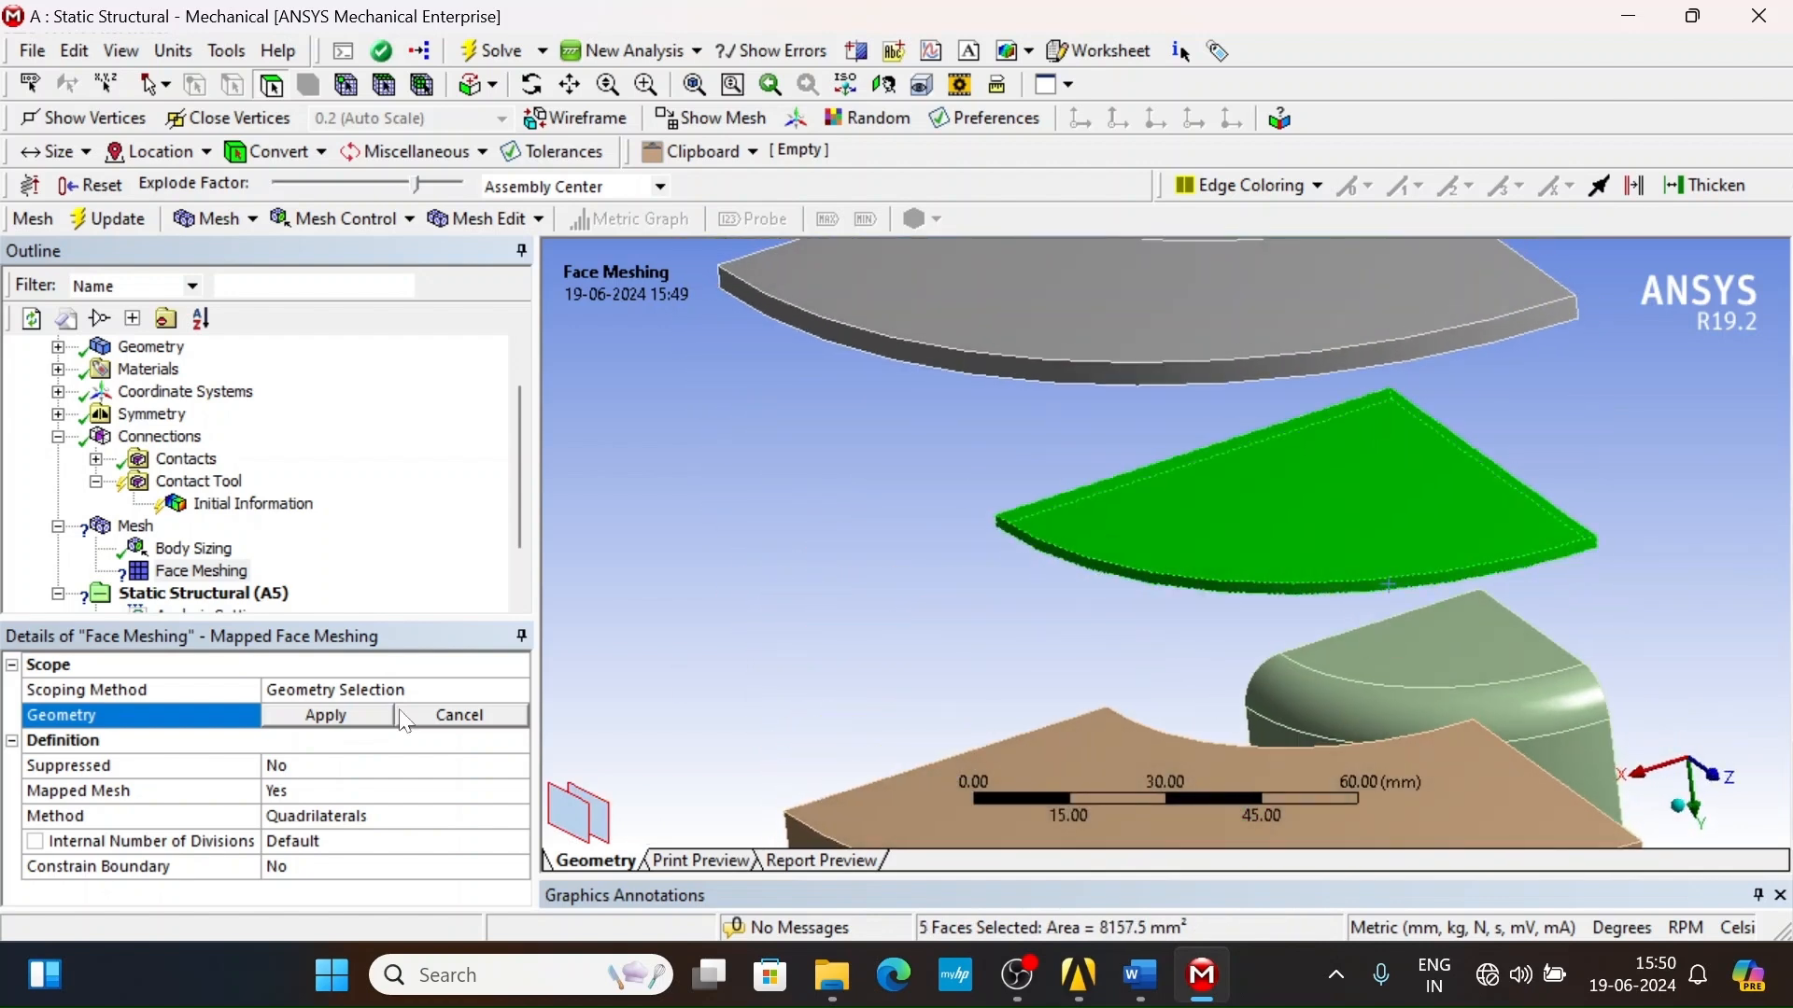
{"action": "left_click", "coordinate": [318, 716]}
- Insert a second face meshing control under the mesh
{"action": "middle_click_drag", "start_coordinate": [910, 612], "coordinate": [888, 448]}
{"action": "scroll", "coordinate": [888, 448], "scroll_direction": "down", "scroll_amount": 5}
{"action": "middle_click_drag", "start_coordinate": [899, 526], "coordinate": [811, 546]}
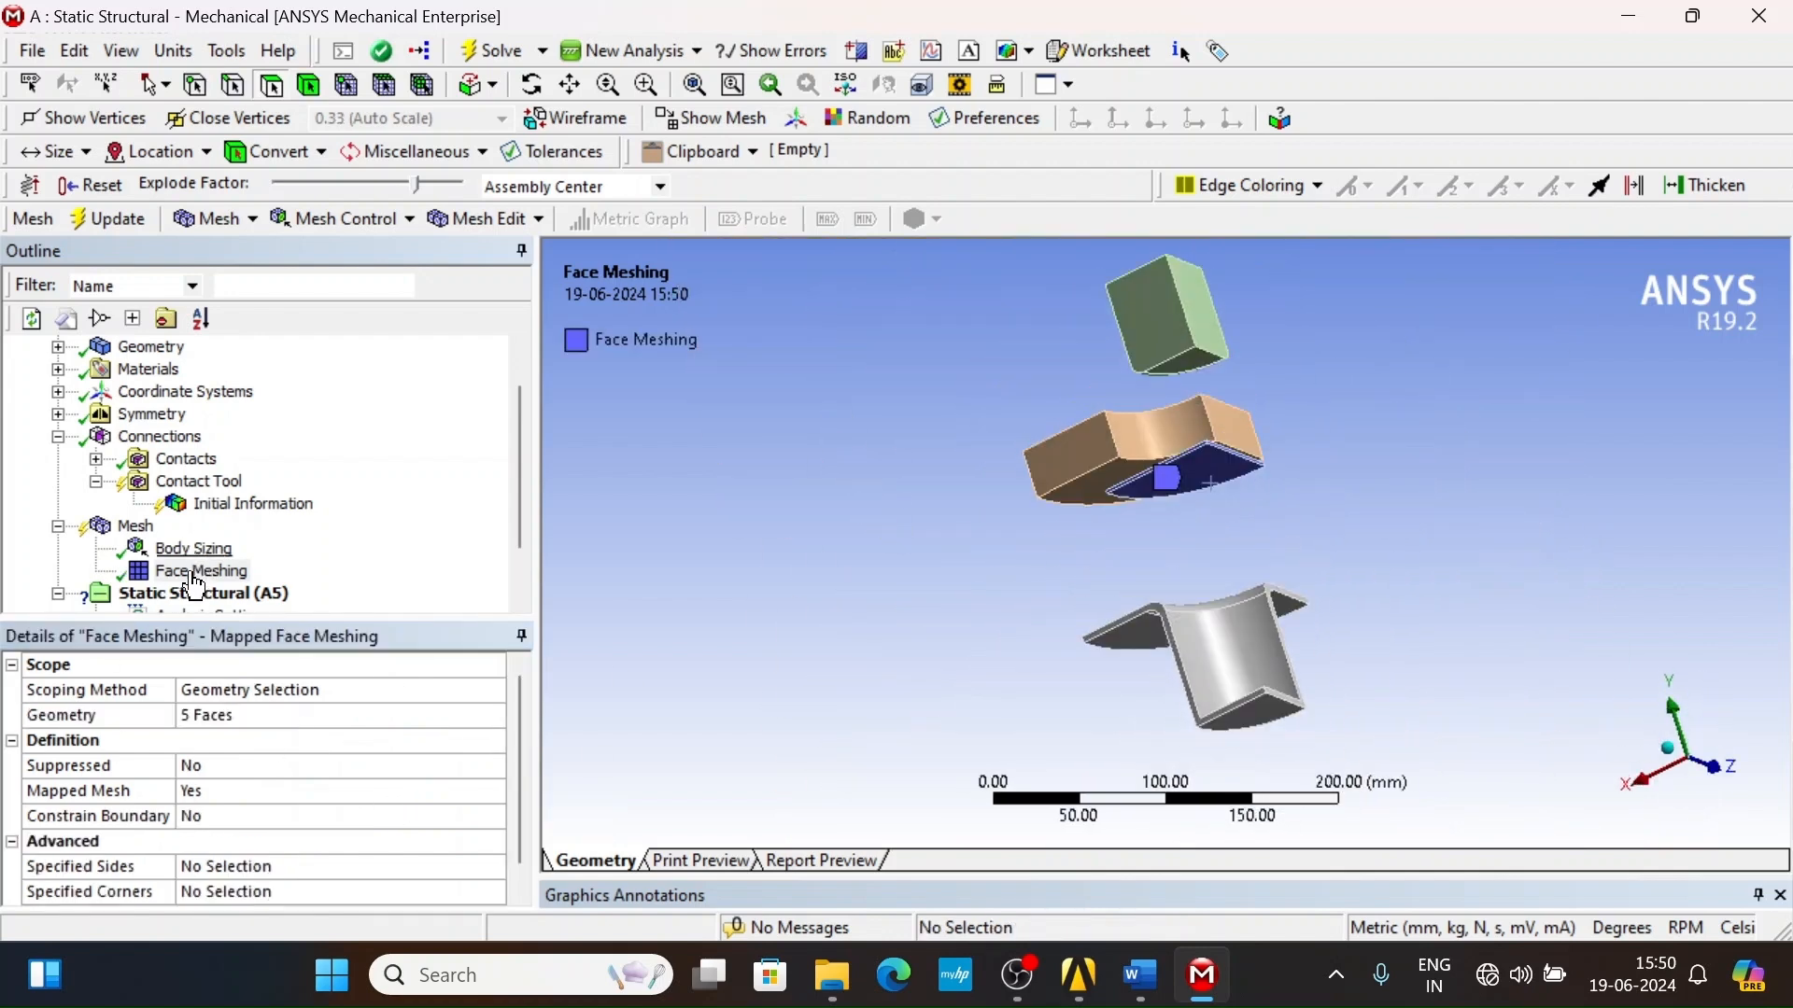
{"action": "right_click", "coordinate": [137, 526]}
{"action": "mouse_move", "coordinate": [198, 65]}
{"action": "left_click", "coordinate": [563, 227]}
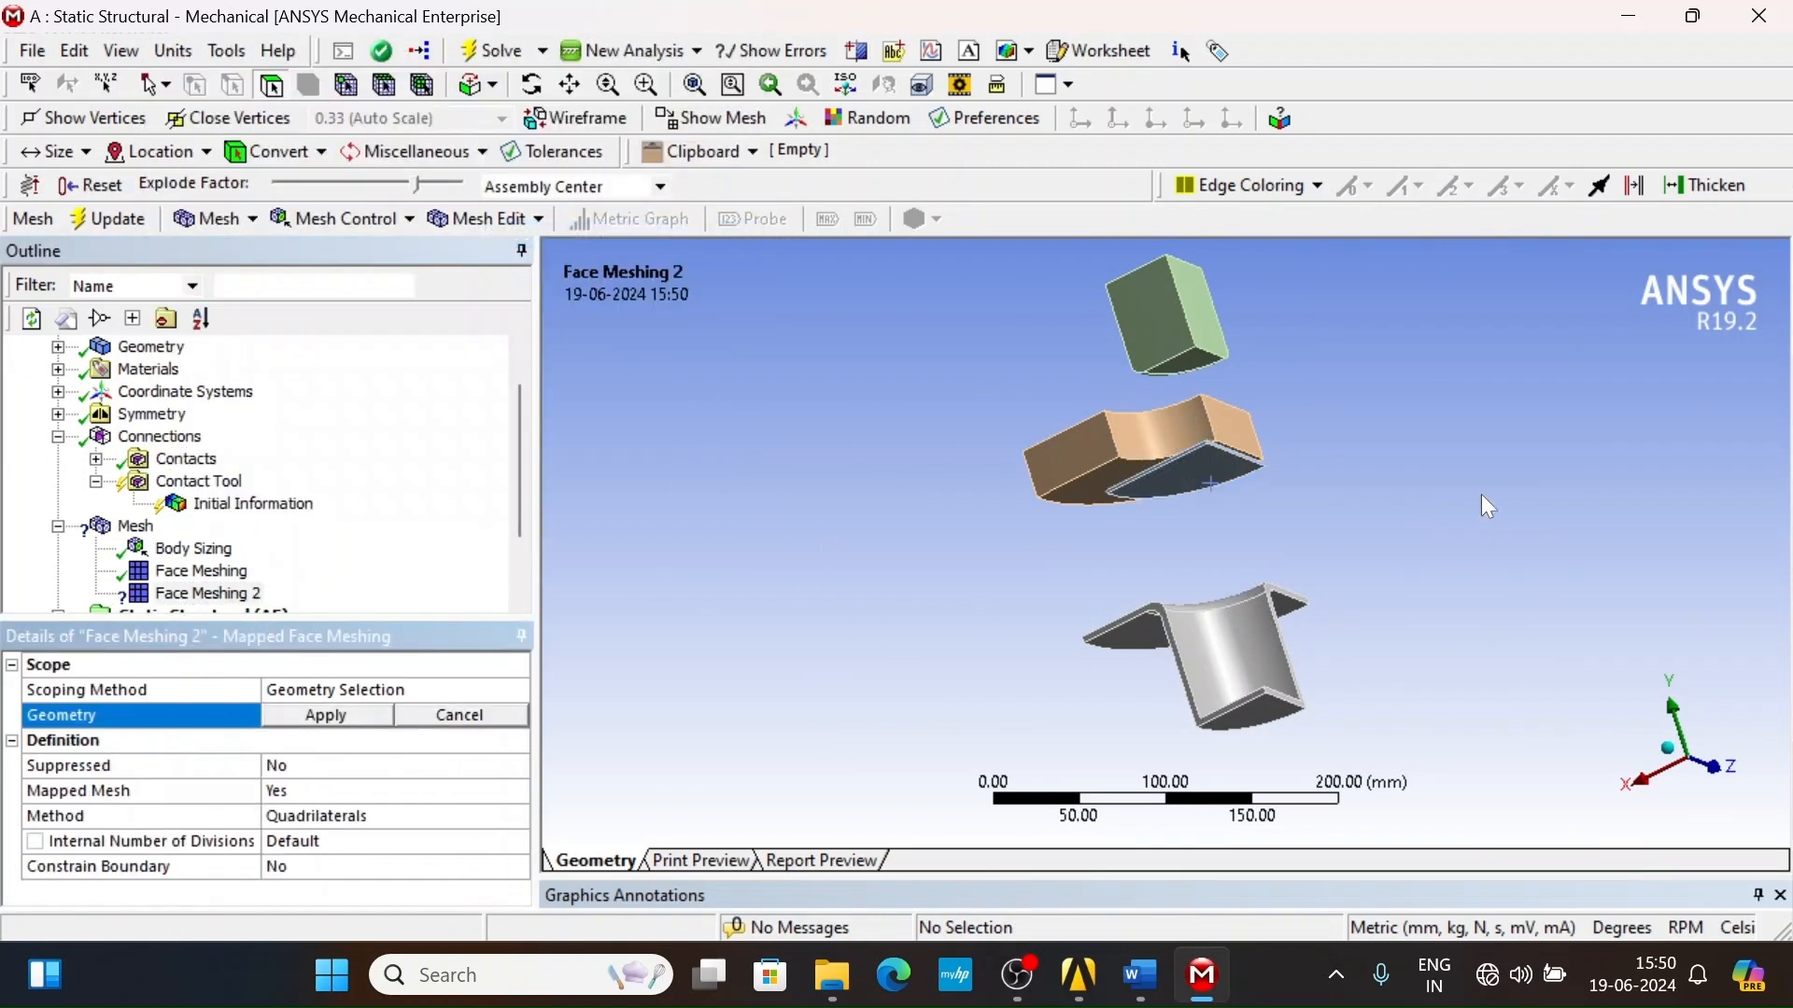
- Scope the second face meshing to the eight contact faces of the die, blank holder and punch
{"action": "middle_click_drag", "start_coordinate": [1319, 602], "coordinate": [1481, 650]}
{"action": "middle_click_drag", "start_coordinate": [927, 658], "coordinate": [676, 567], "text": "ctrl"}
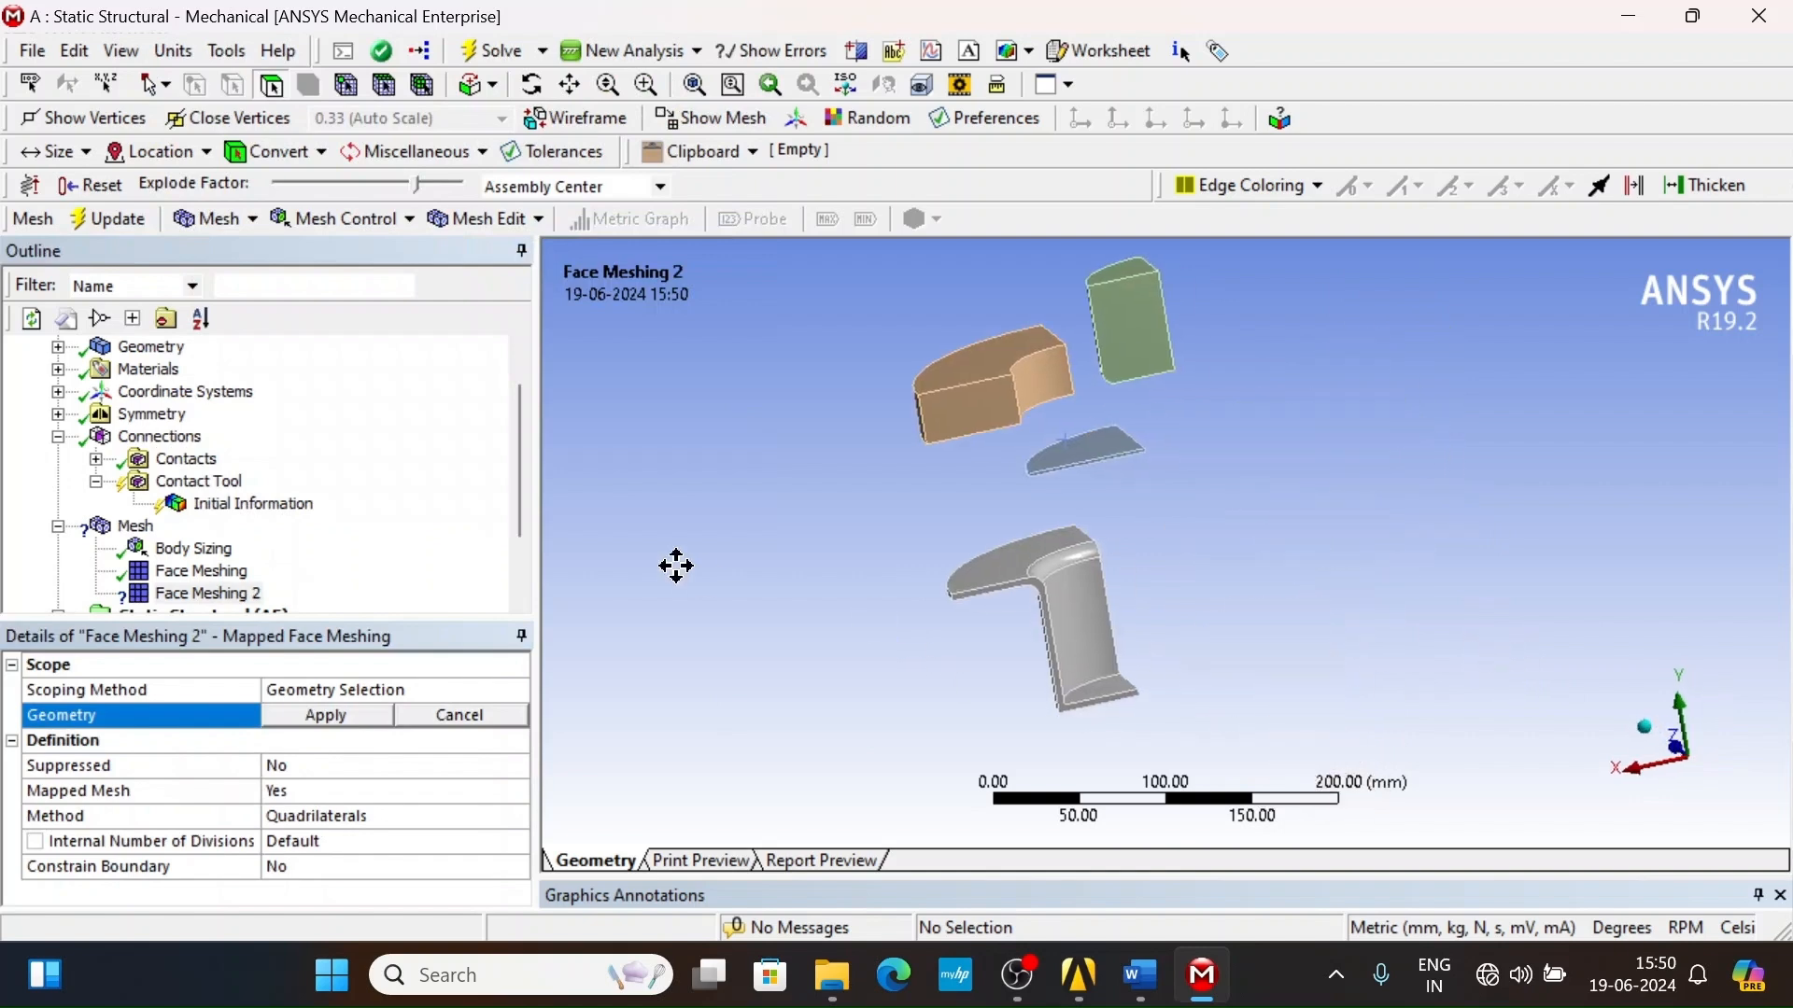
{"action": "middle_click_drag", "start_coordinate": [889, 534], "coordinate": [961, 452]}
{"action": "left_click", "coordinate": [964, 549]}
{"action": "left_click", "coordinate": [1030, 523], "text": "ctrl"}
{"action": "left_click", "coordinate": [1098, 659], "text": "ctrl"}
{"action": "left_click", "coordinate": [1121, 707], "text": "ctrl"}
{"action": "left_click", "coordinate": [1032, 592], "text": "ctrl"}
{"action": "middle_click_drag", "start_coordinate": [1033, 591], "coordinate": [1475, 581]}
{"action": "left_click", "coordinate": [1167, 546], "text": "ctrl"}
{"action": "left_click", "coordinate": [1135, 504], "text": "ctrl"}
{"action": "left_click", "coordinate": [1179, 509], "text": "ctrl"}
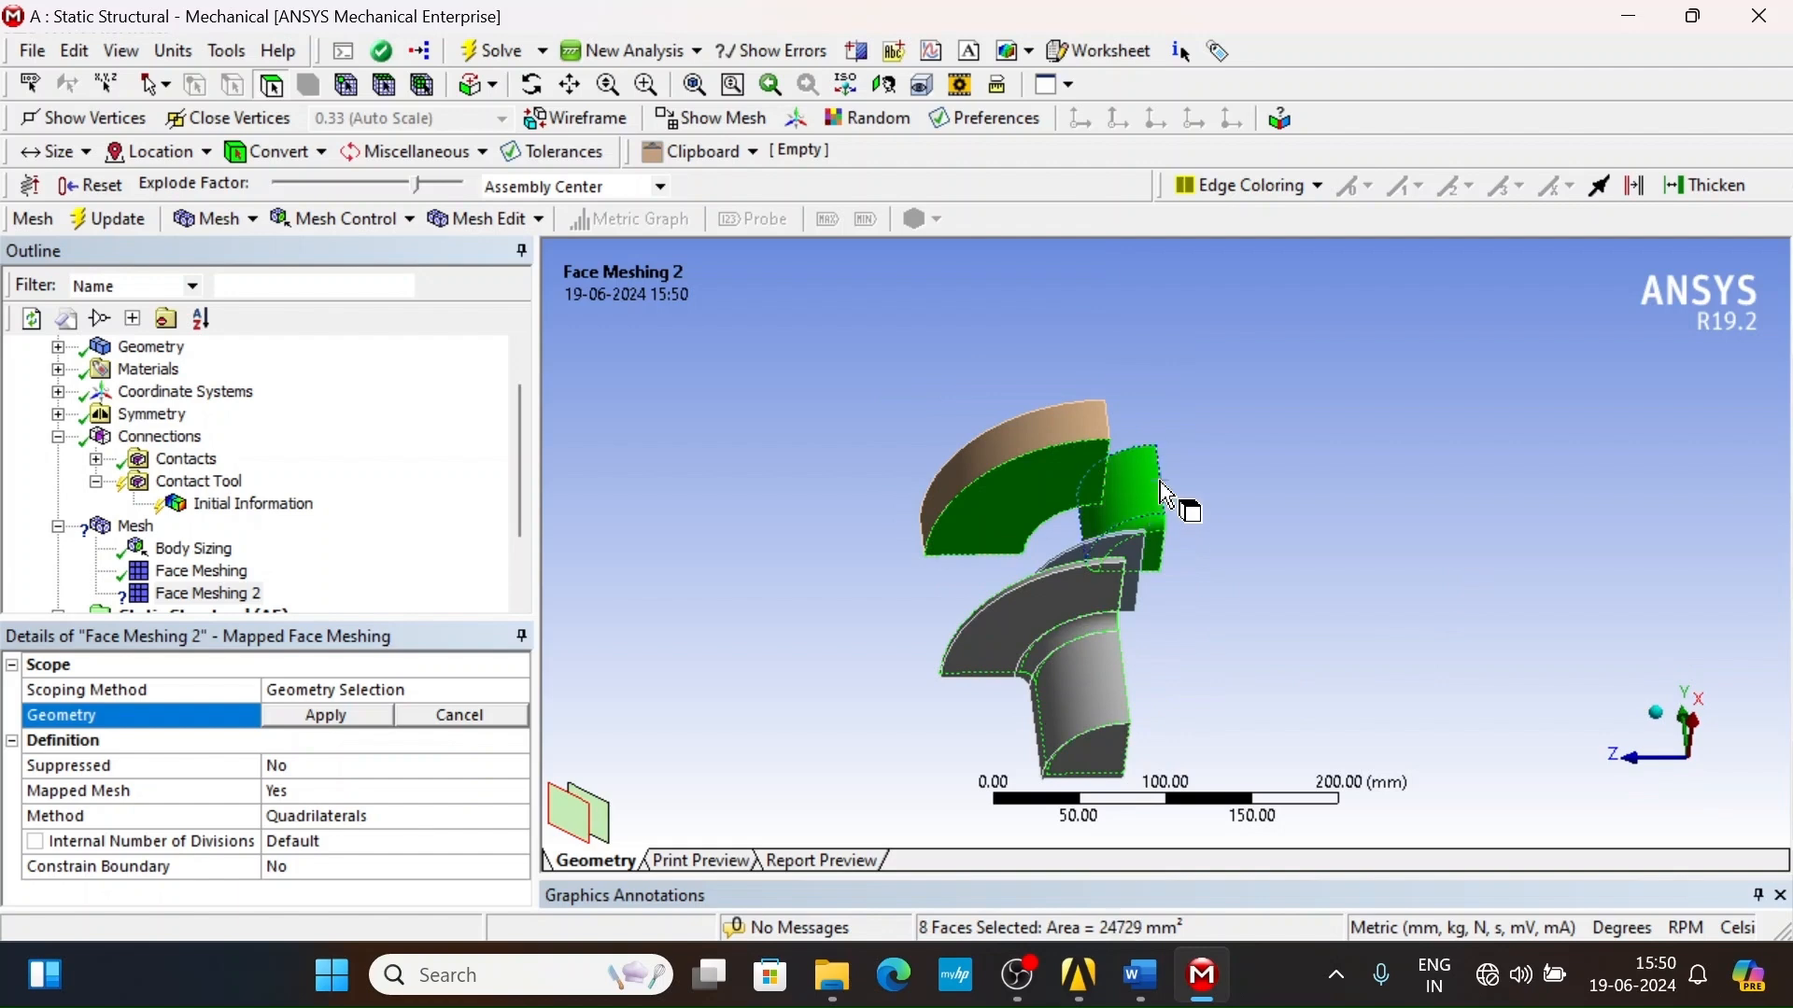
{"action": "left_click", "coordinate": [354, 725]}
- Examine the outdated mesh on the exploded parts and the settings of the blank's body sizing
{"action": "left_click", "coordinate": [135, 526]}
{"action": "middle_click_drag", "start_coordinate": [1051, 540], "coordinate": [764, 647]}
{"action": "scroll", "coordinate": [1012, 631], "scroll_direction": "up", "scroll_amount": 3}
{"action": "middle_click_drag", "start_coordinate": [1001, 635], "coordinate": [1018, 663]}
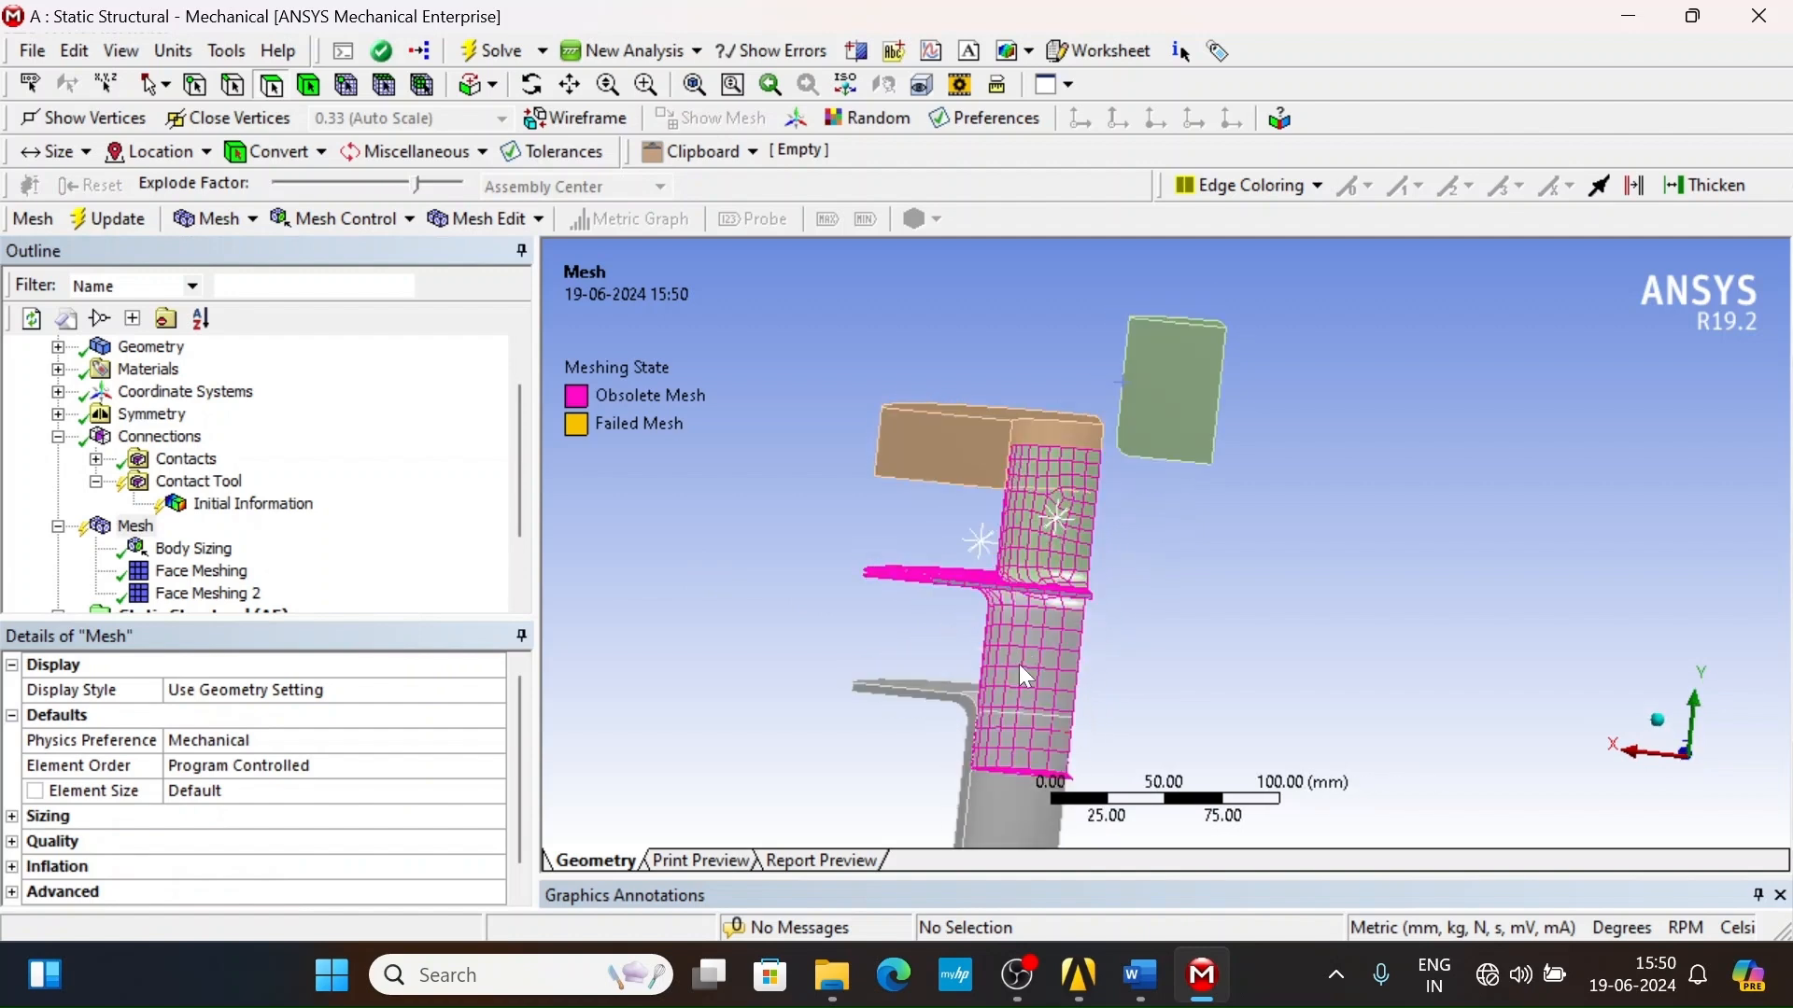
{"action": "scroll", "coordinate": [1018, 664], "scroll_direction": "up", "scroll_amount": 2}
{"action": "scroll", "coordinate": [868, 639], "scroll_direction": "down", "scroll_amount": 2}
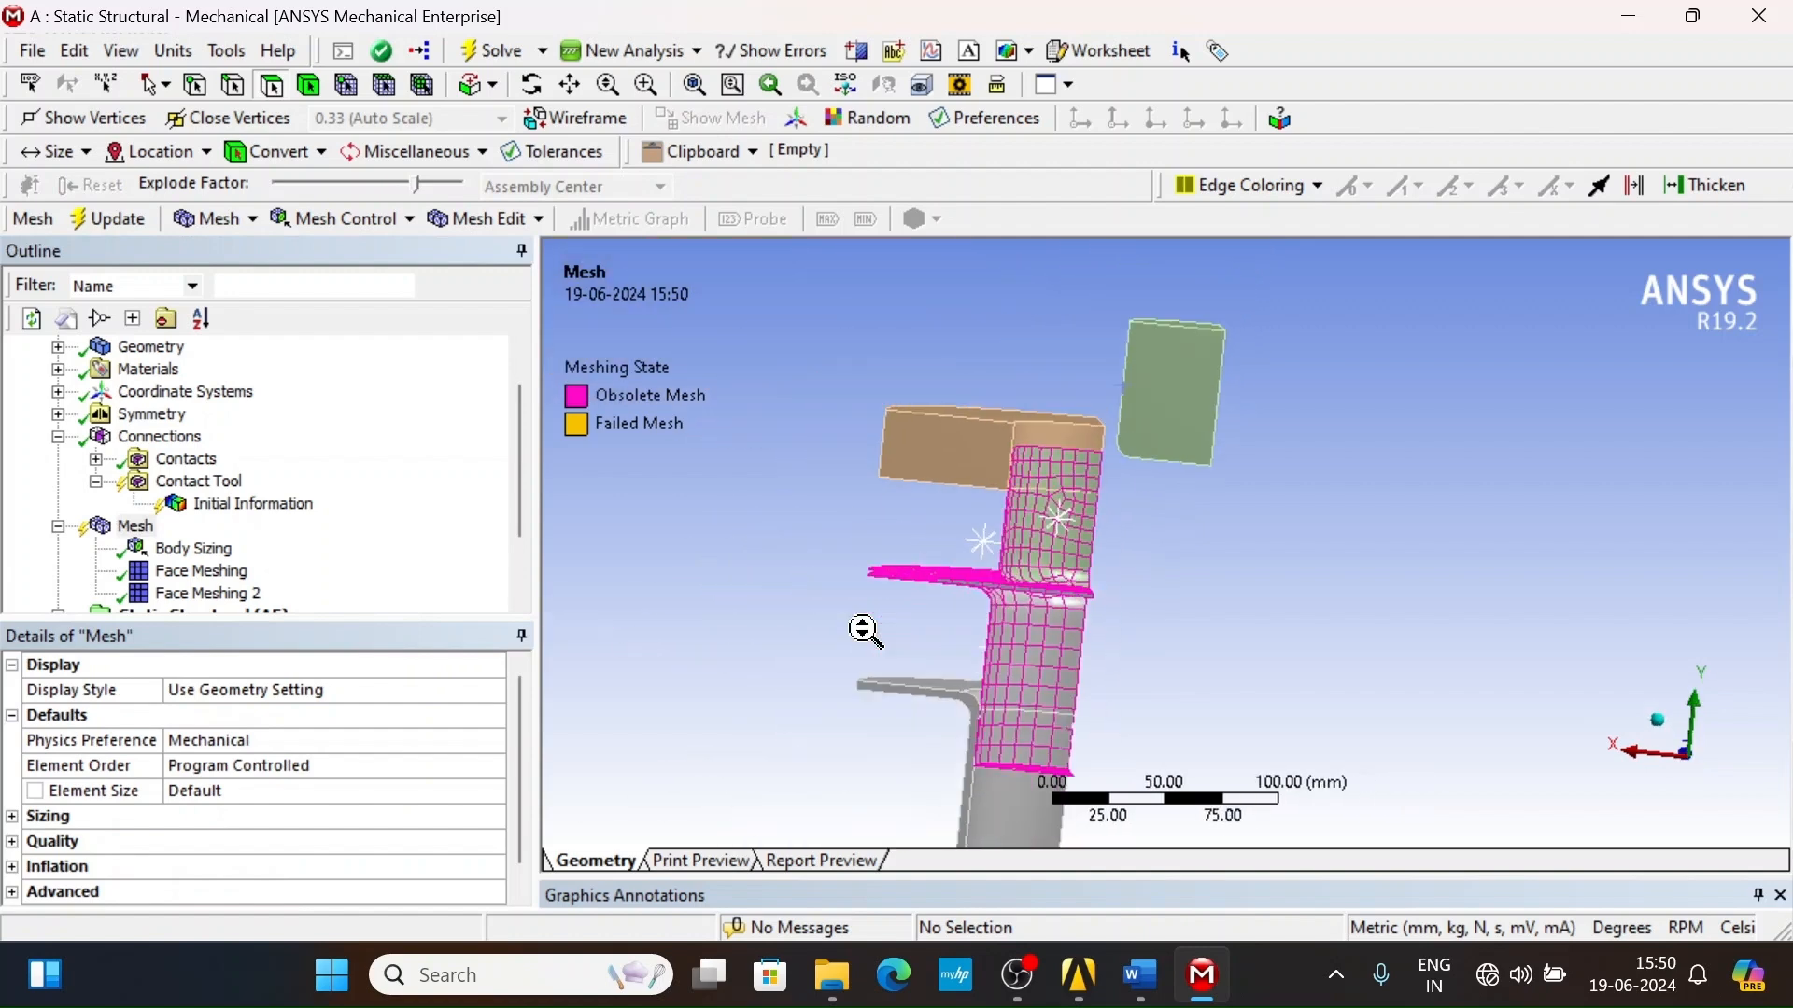
{"action": "middle_click_drag", "start_coordinate": [1025, 590], "coordinate": [1108, 608]}
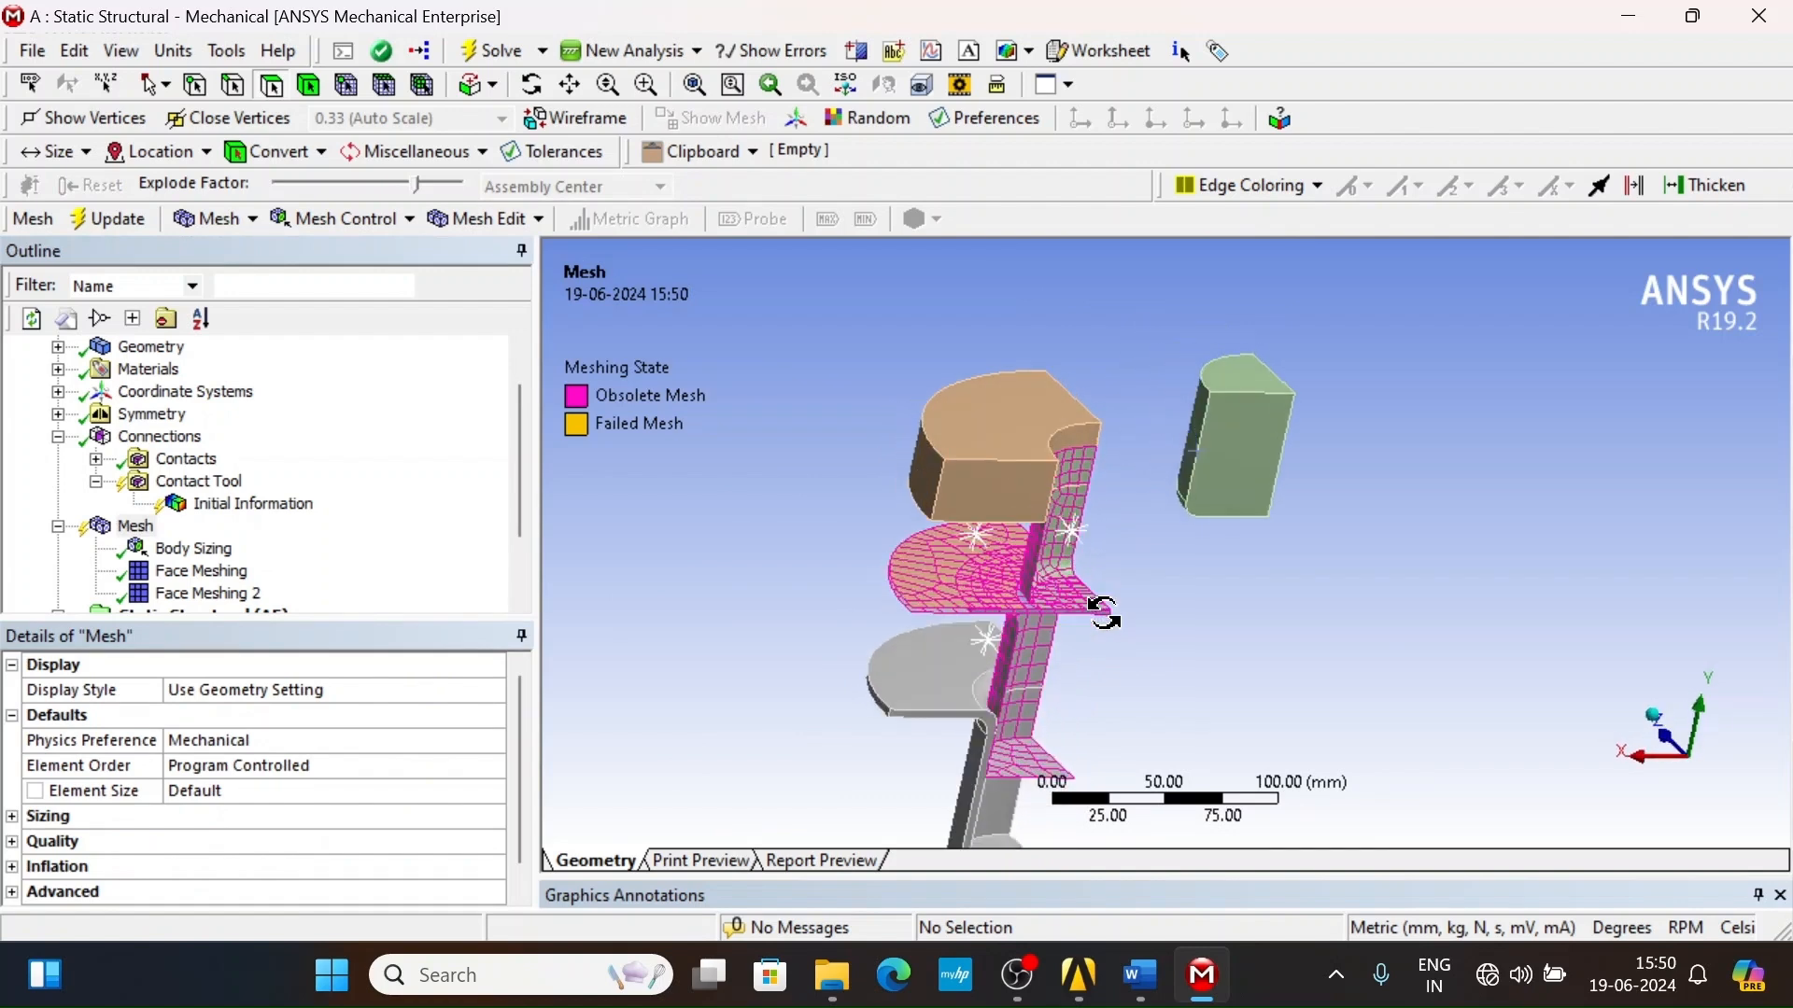
{"action": "middle_click_drag", "start_coordinate": [982, 603], "coordinate": [980, 660]}
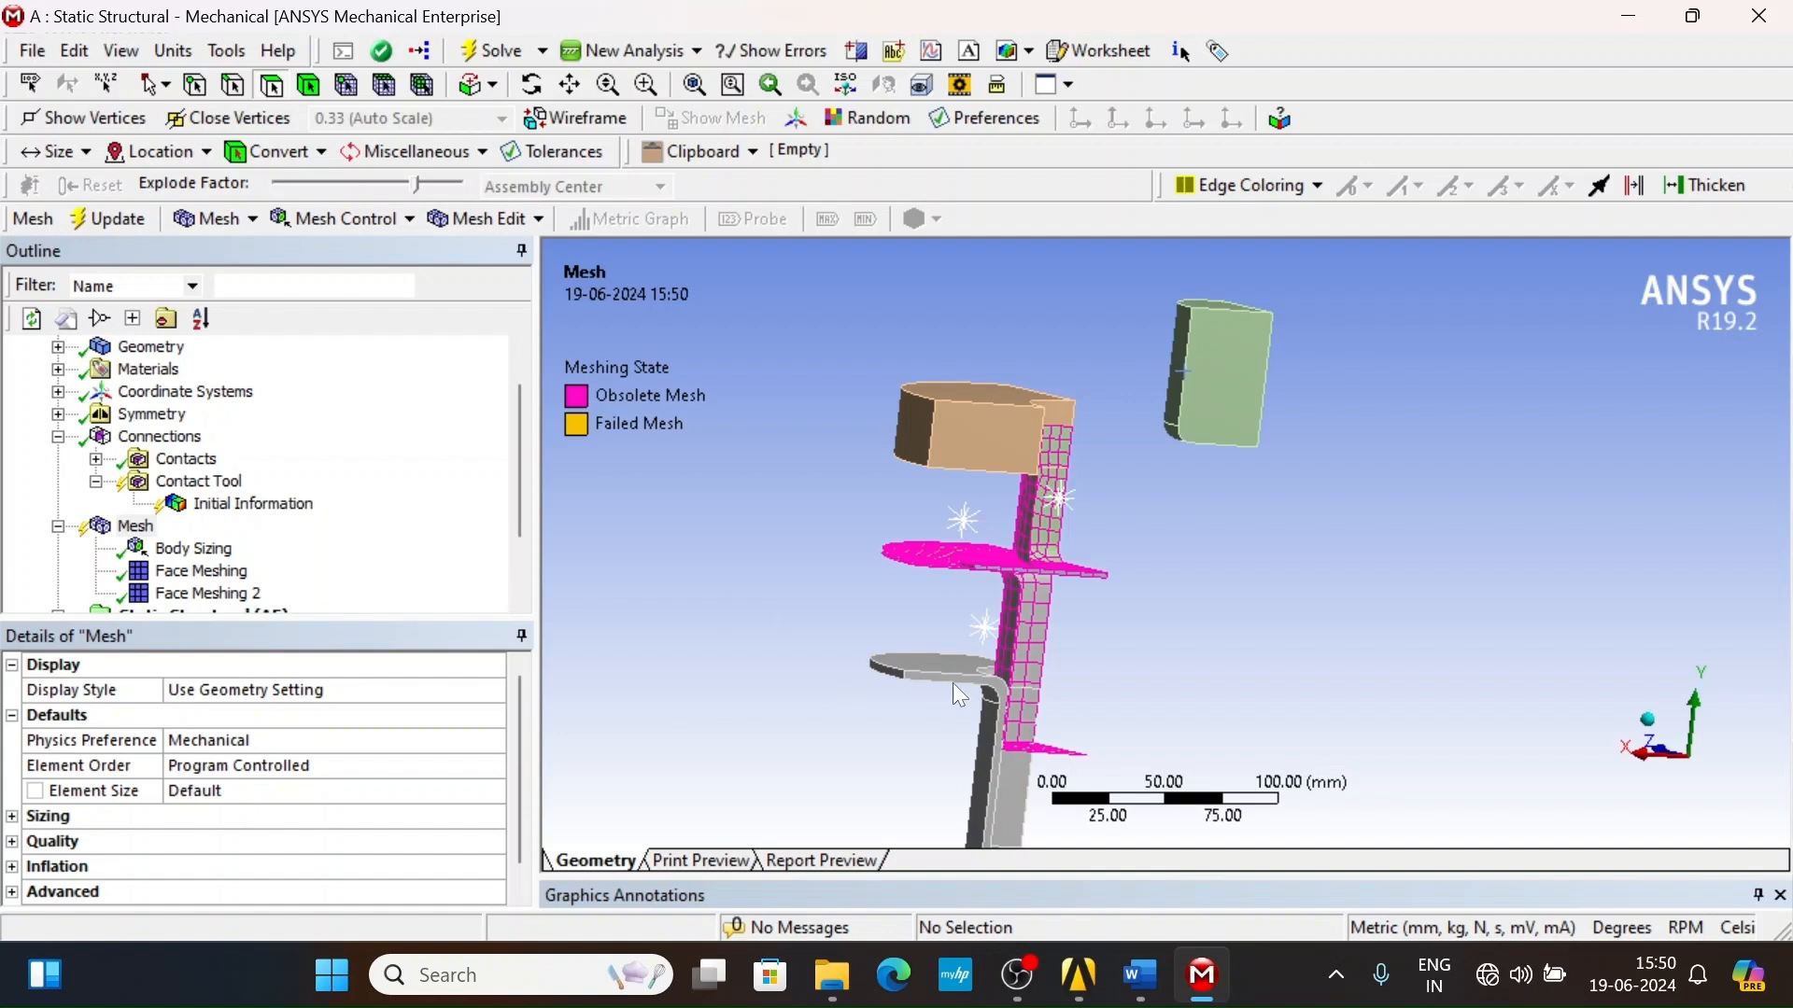
{"action": "left_click", "coordinate": [193, 548]}
{"action": "left_click", "coordinate": [201, 571]}
{"action": "left_click", "coordinate": [135, 551]}
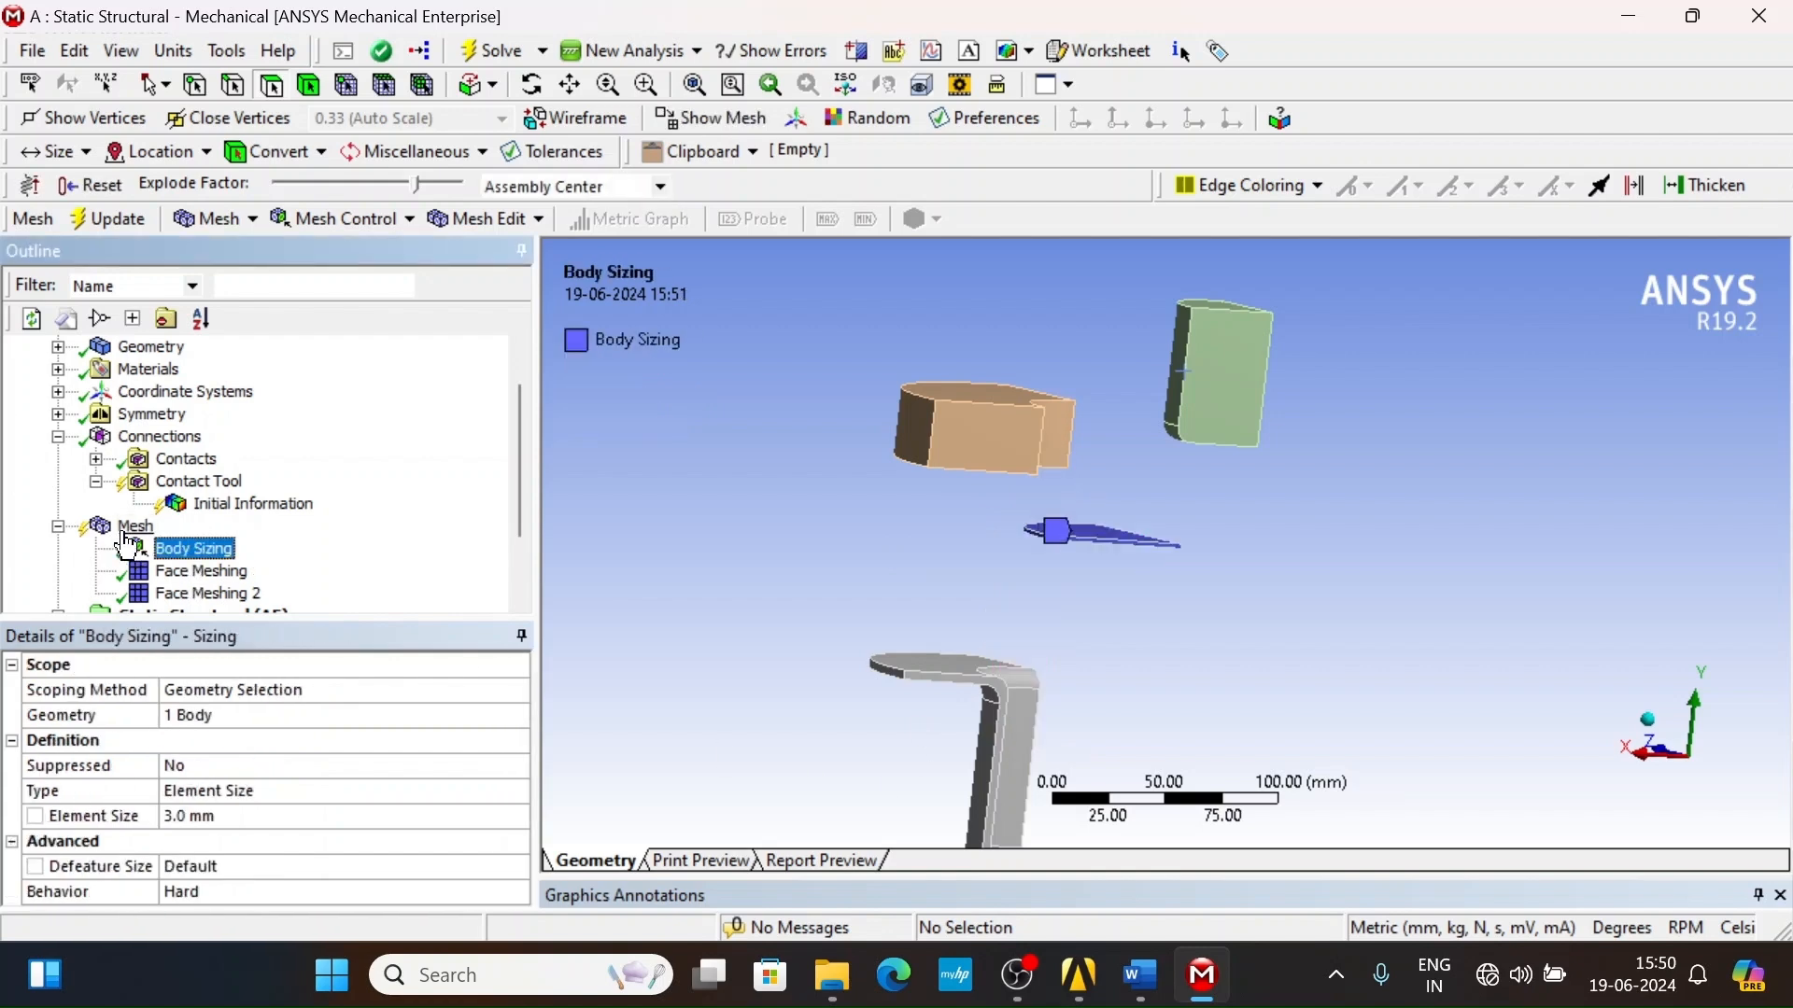
- Update the mesh with the new body sizing and face meshing controls and inspect the elements on the parts
{"action": "right_click", "coordinate": [135, 527]}
{"action": "left_click", "coordinate": [239, 121]}
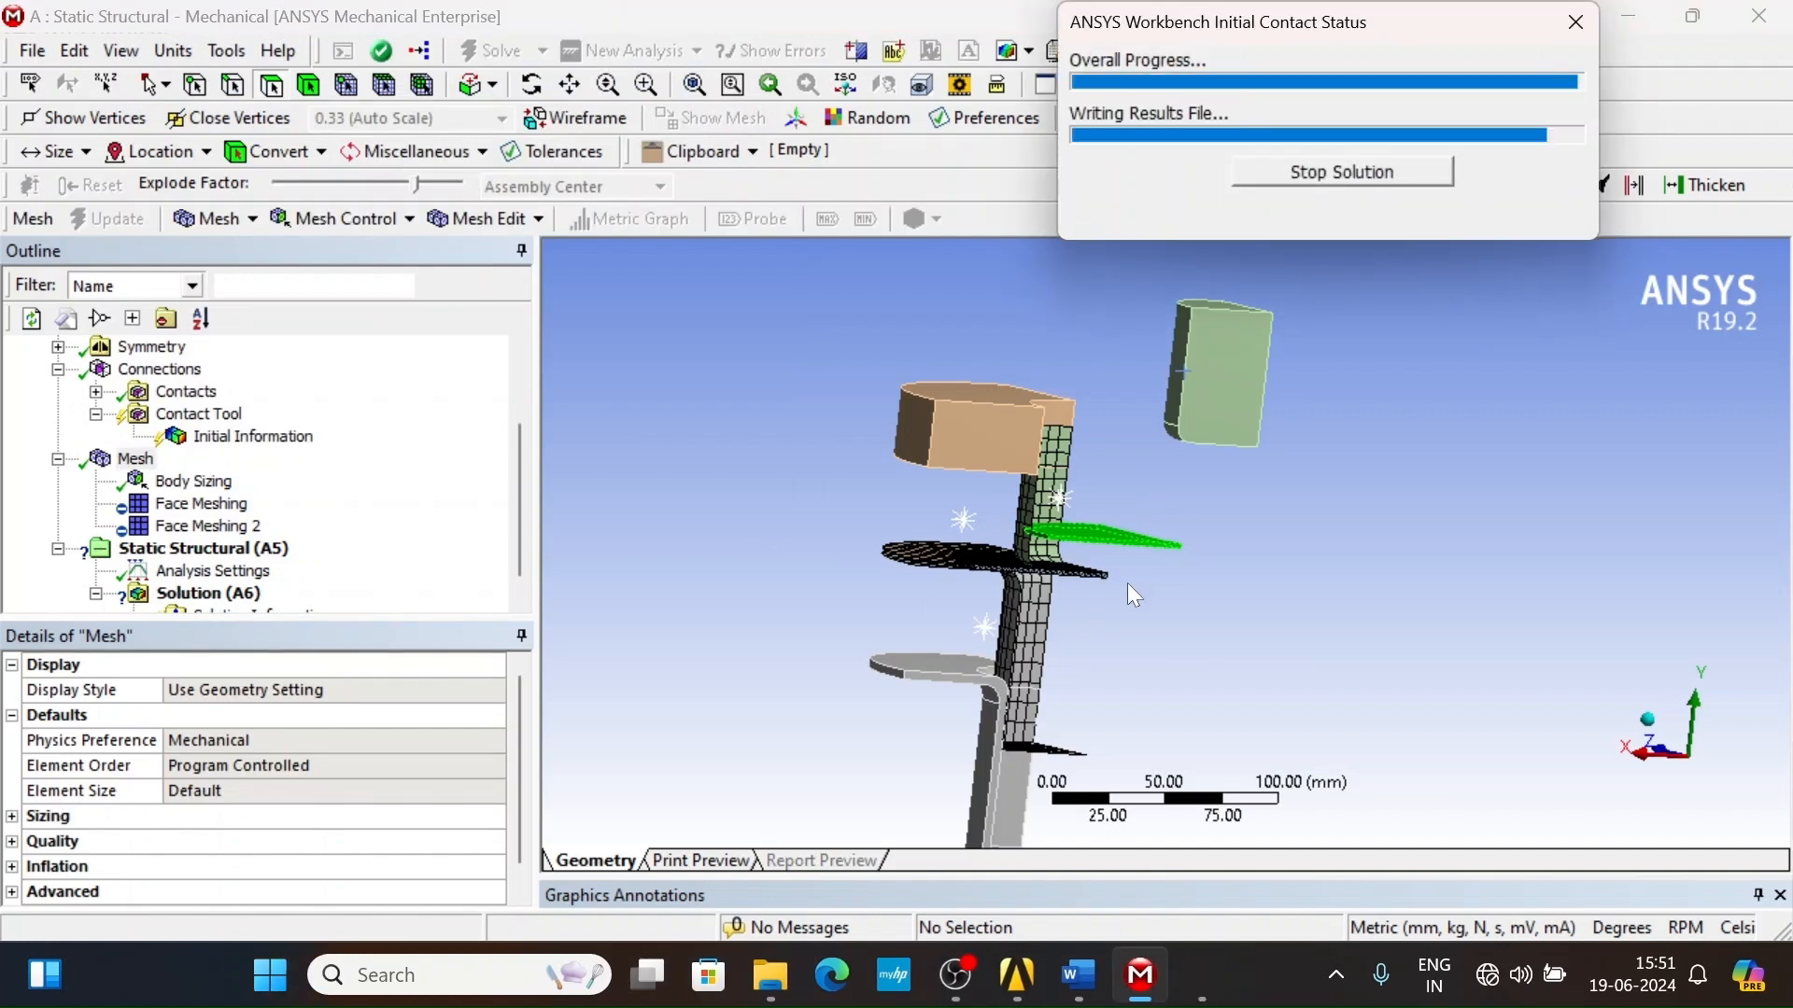
{"action": "middle_click_drag", "start_coordinate": [1130, 589], "coordinate": [1110, 639]}
{"action": "scroll", "coordinate": [1110, 637], "scroll_direction": "up", "scroll_amount": 2}
{"action": "middle_click_drag", "start_coordinate": [928, 659], "coordinate": [1044, 788]}
{"action": "scroll", "coordinate": [861, 653], "scroll_direction": "up", "scroll_amount": 2}
{"action": "scroll", "coordinate": [944, 647], "scroll_direction": "down", "scroll_amount": 5}
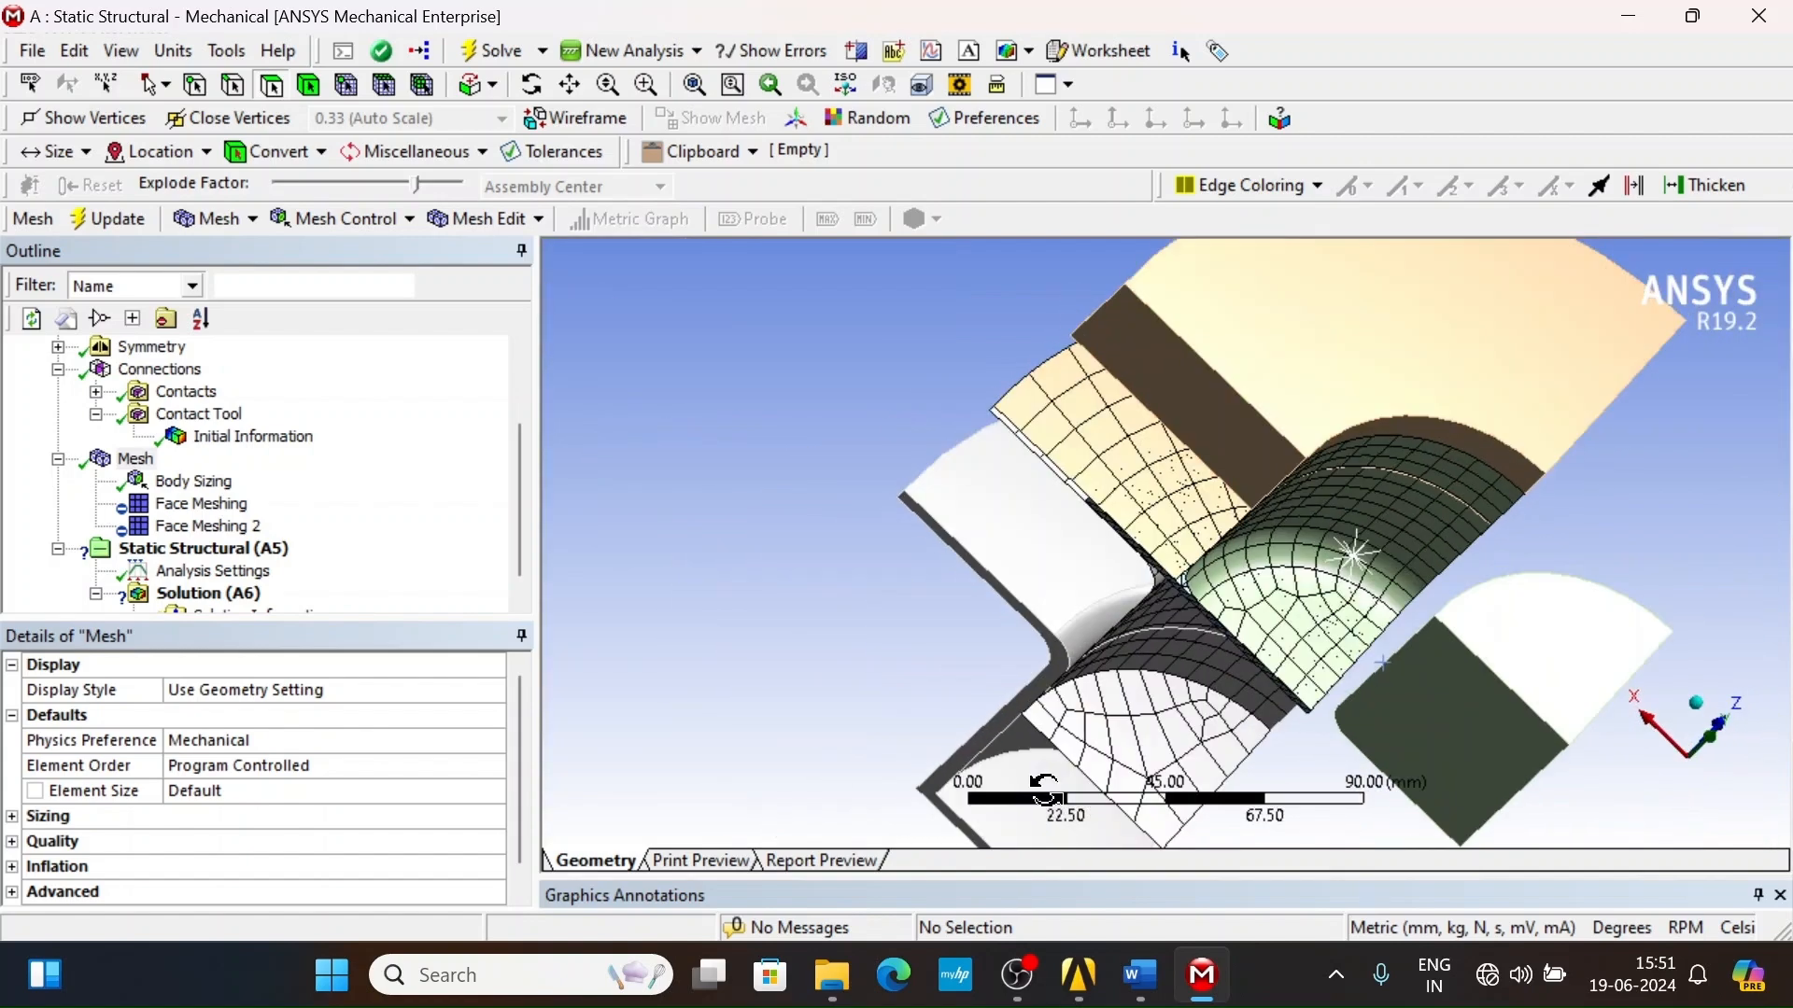
- Reset the exploded view so the parts sit together again, and collapse the Mesh and Connections branches of the outline
{"action": "scroll", "coordinate": [1044, 789], "scroll_direction": "down", "scroll_amount": 3}
{"action": "left_click", "coordinate": [136, 459]}
{"action": "right_click", "coordinate": [144, 474]}
{"action": "left_click", "coordinate": [7, 451]}
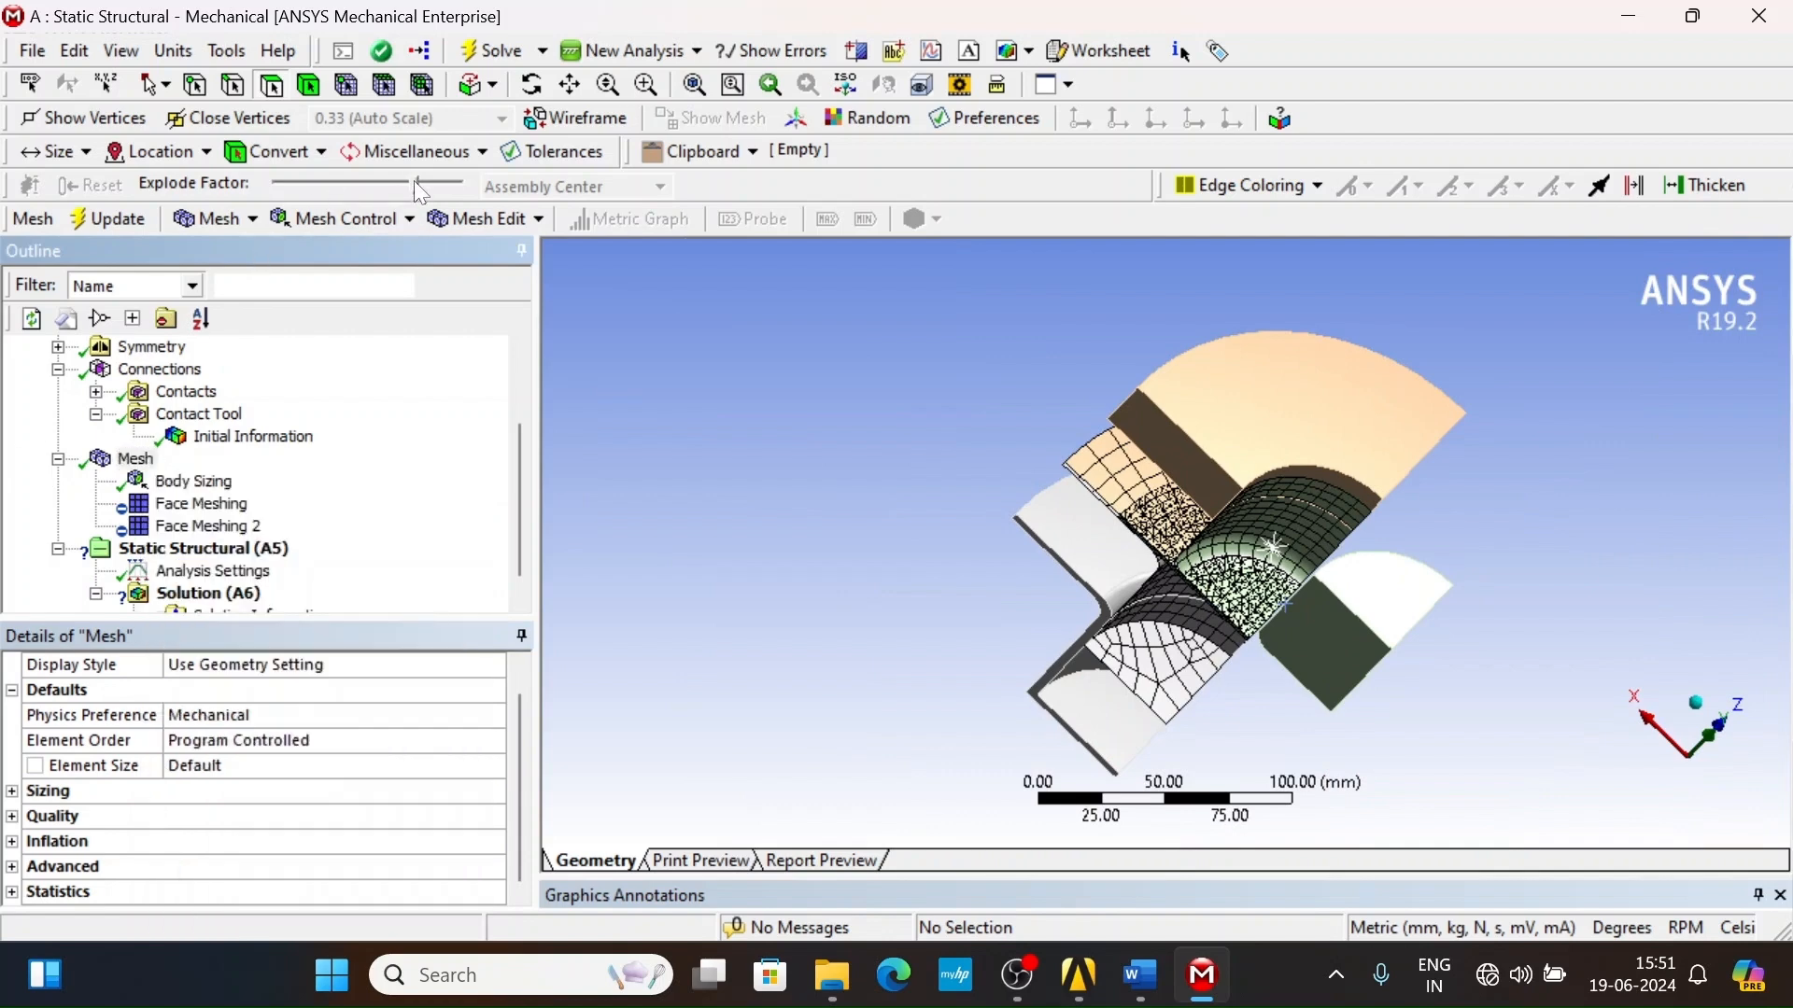
{"action": "key", "text": "Up"}
{"action": "key", "text": "Up"}
{"action": "key", "text": "Up"}
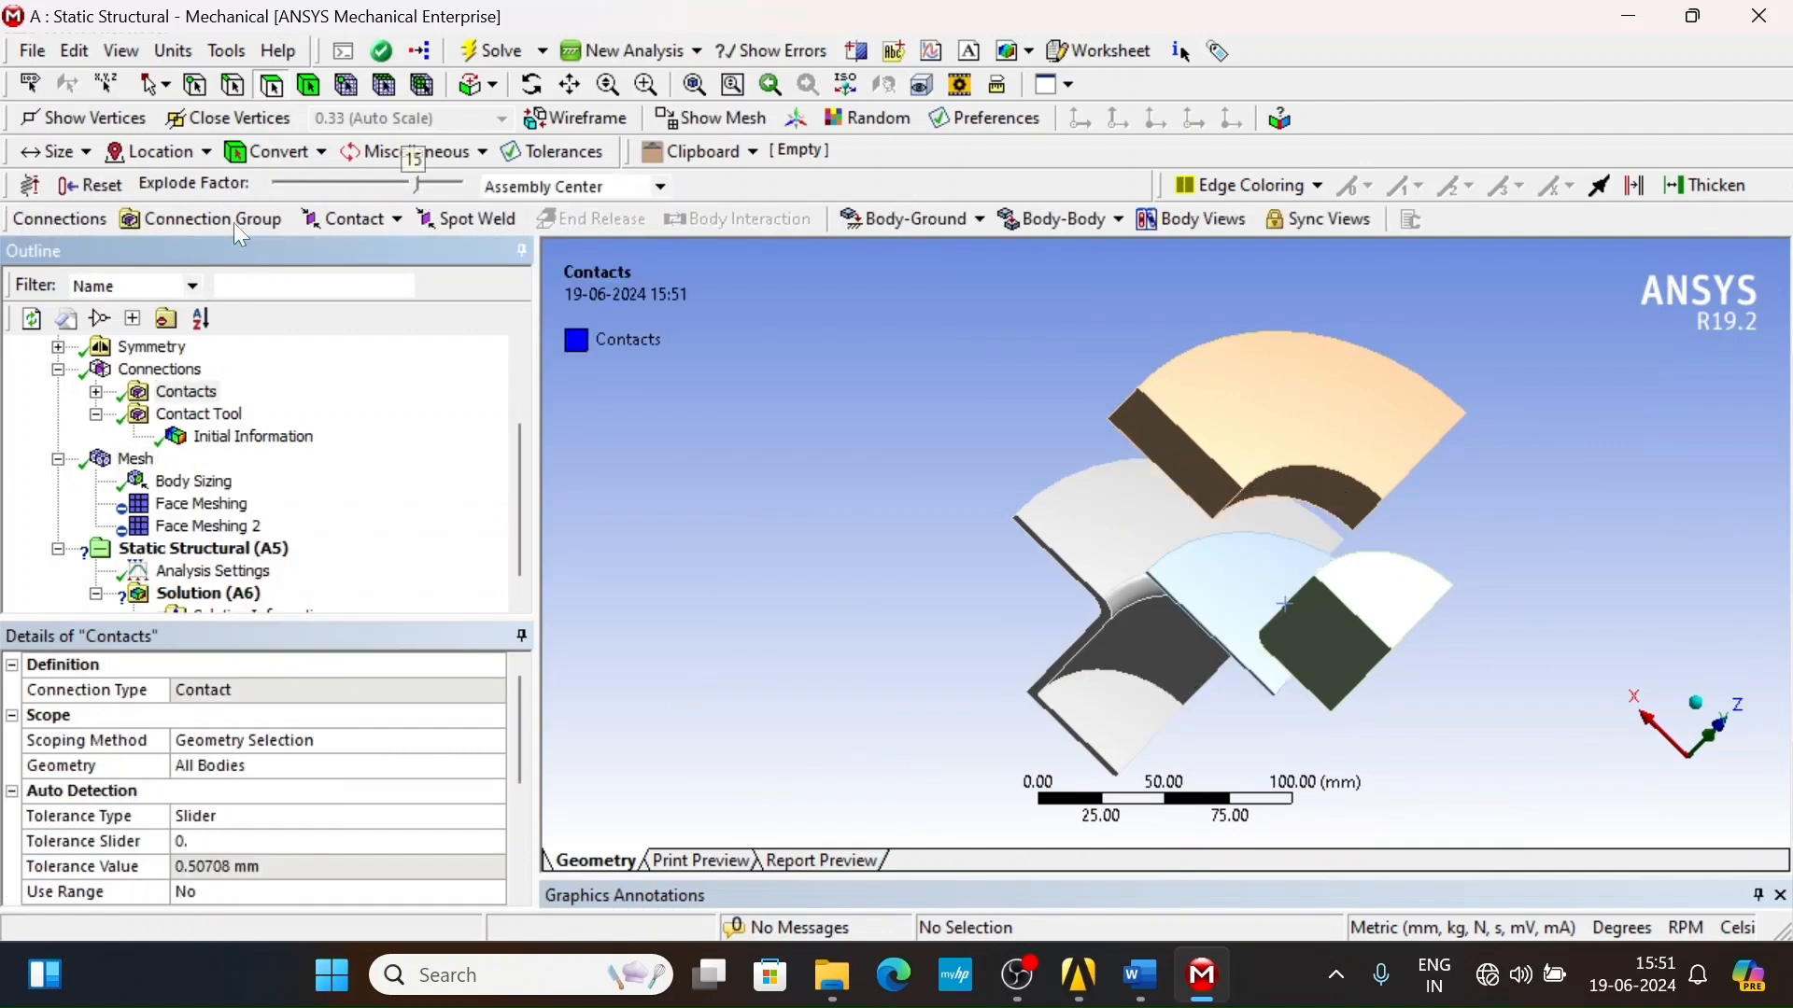
{"action": "left_click", "coordinate": [58, 459]}
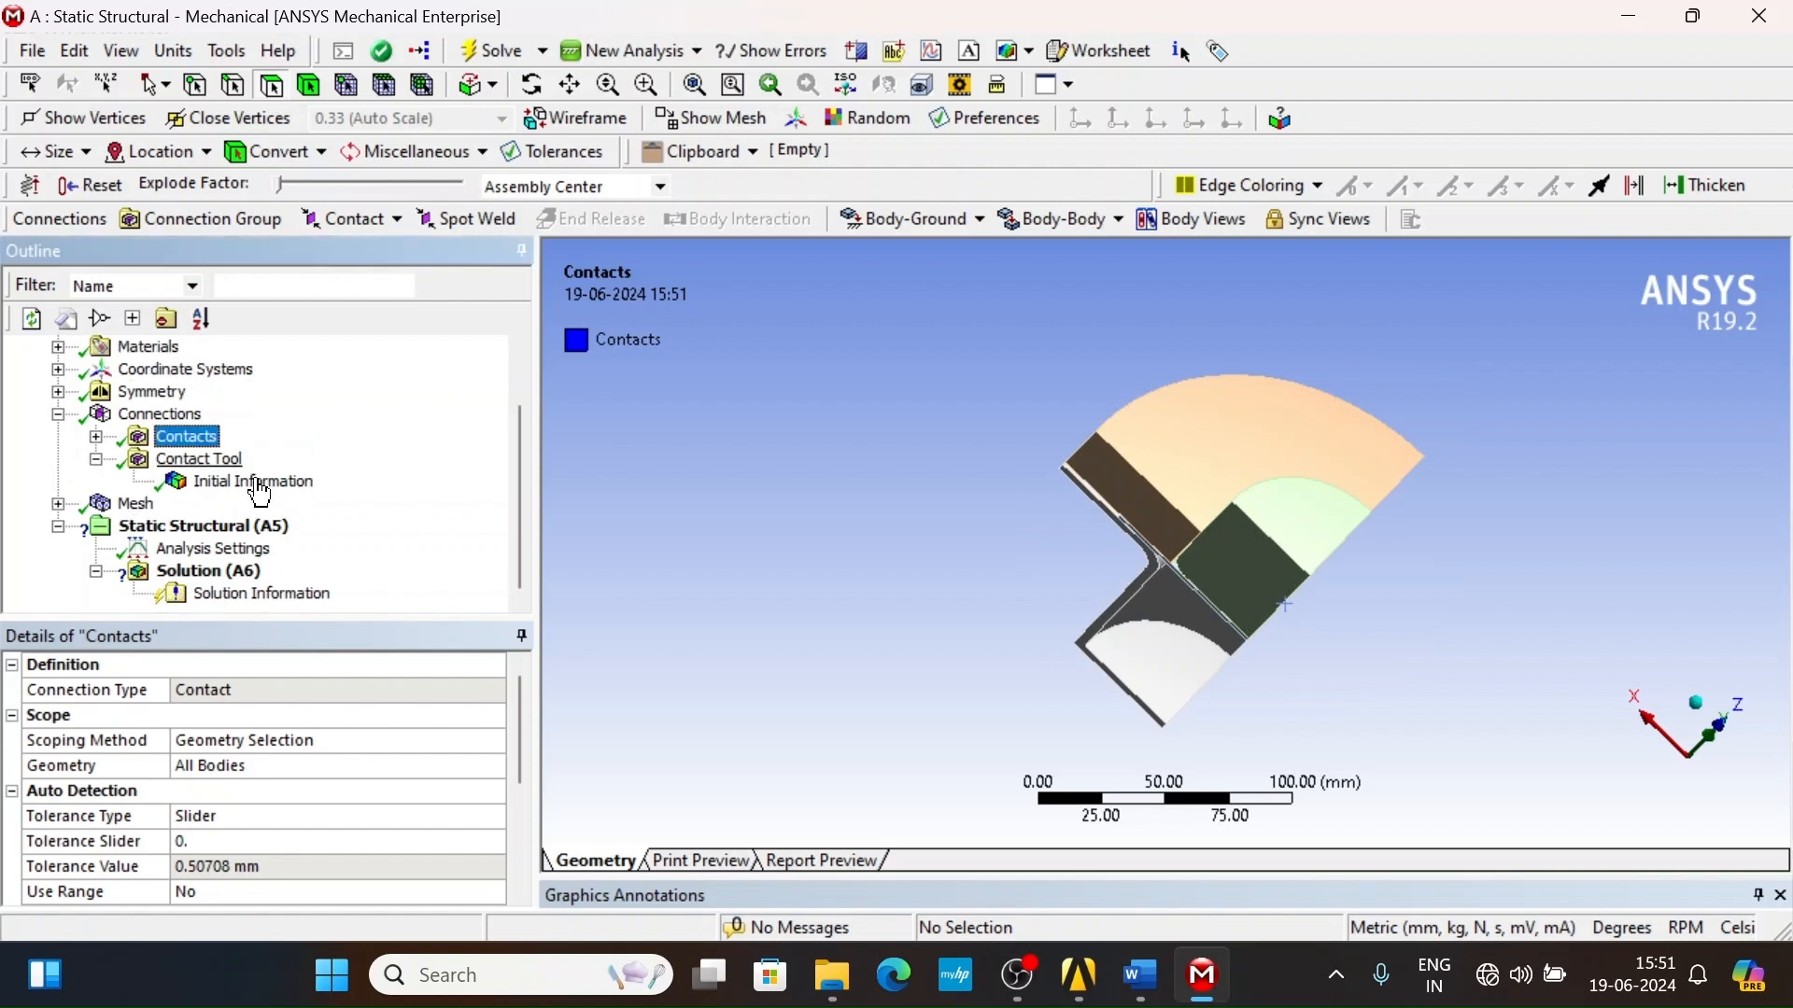
{"action": "left_click", "coordinate": [58, 504]}
{"action": "left_click", "coordinate": [58, 504]}
{"action": "left_click", "coordinate": [58, 504]}
{"action": "left_click", "coordinate": [58, 415]}
{"action": "left_click", "coordinate": [58, 436]}
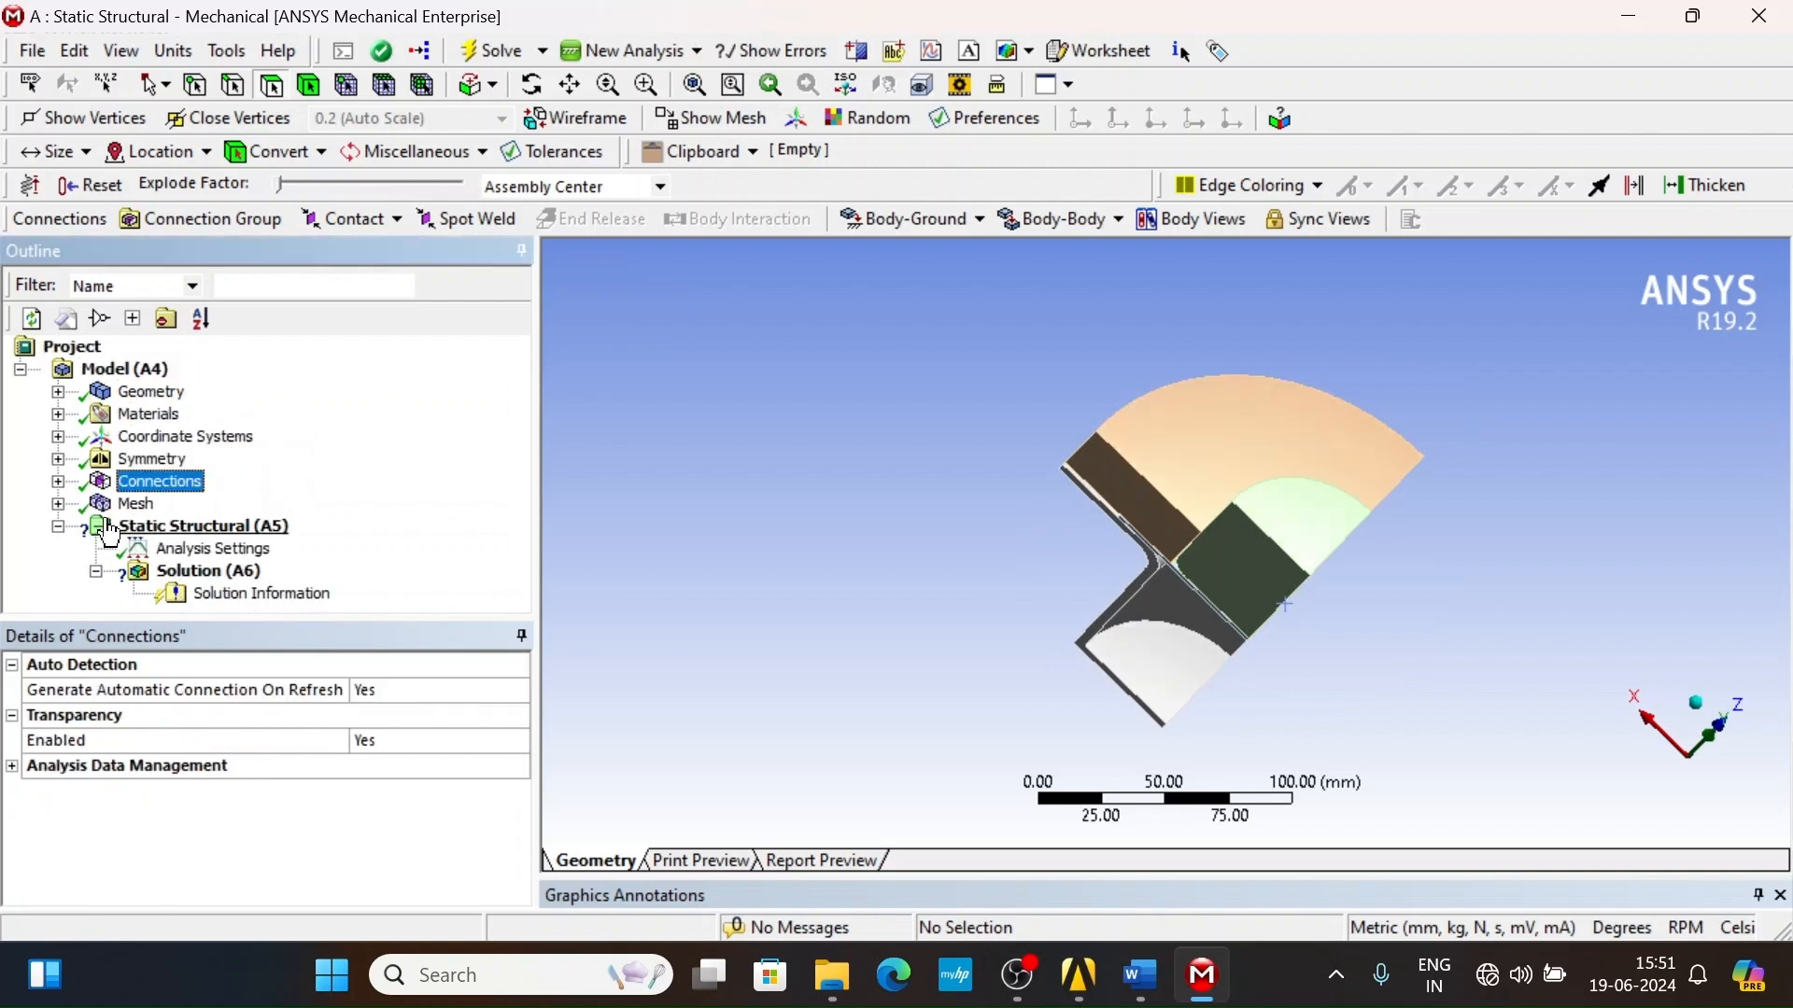
- Insert a Remote Displacement under Static Structural (A5)
{"action": "left_click", "coordinate": [204, 526]}
{"action": "middle_click_drag", "start_coordinate": [1204, 579], "coordinate": [1233, 523]}
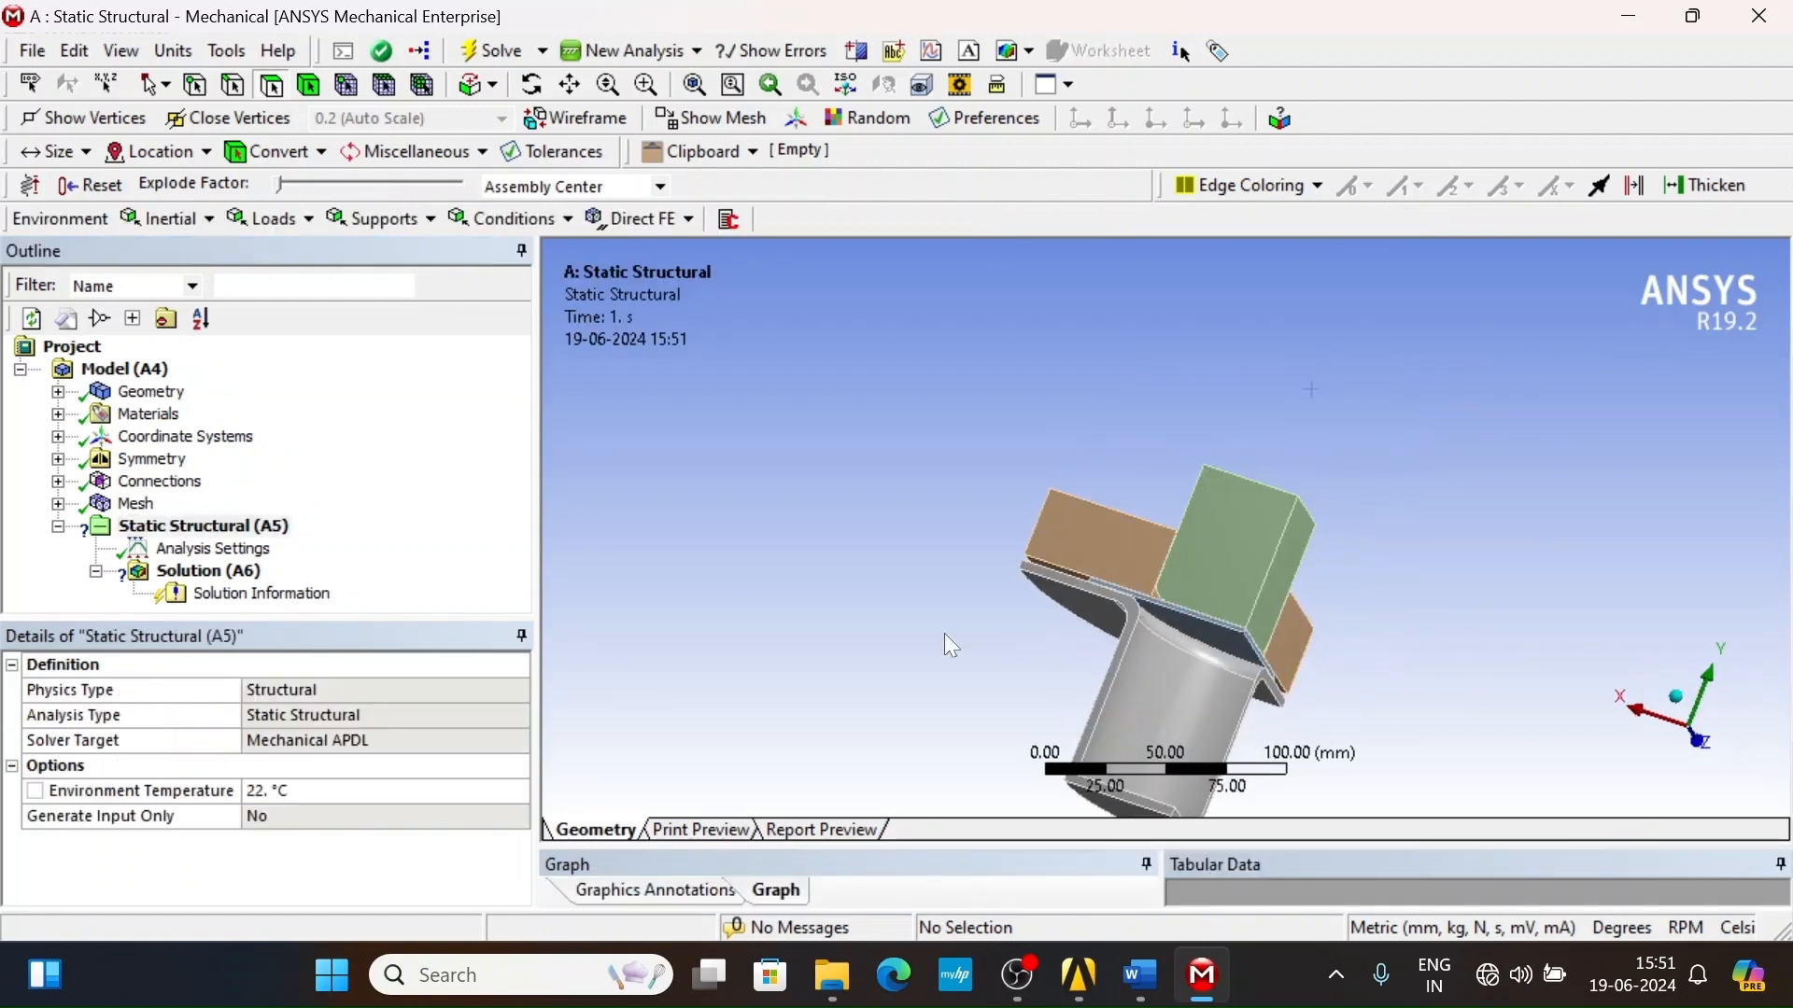
{"action": "right_click", "coordinate": [177, 527]}
{"action": "mouse_move", "coordinate": [301, 549]}
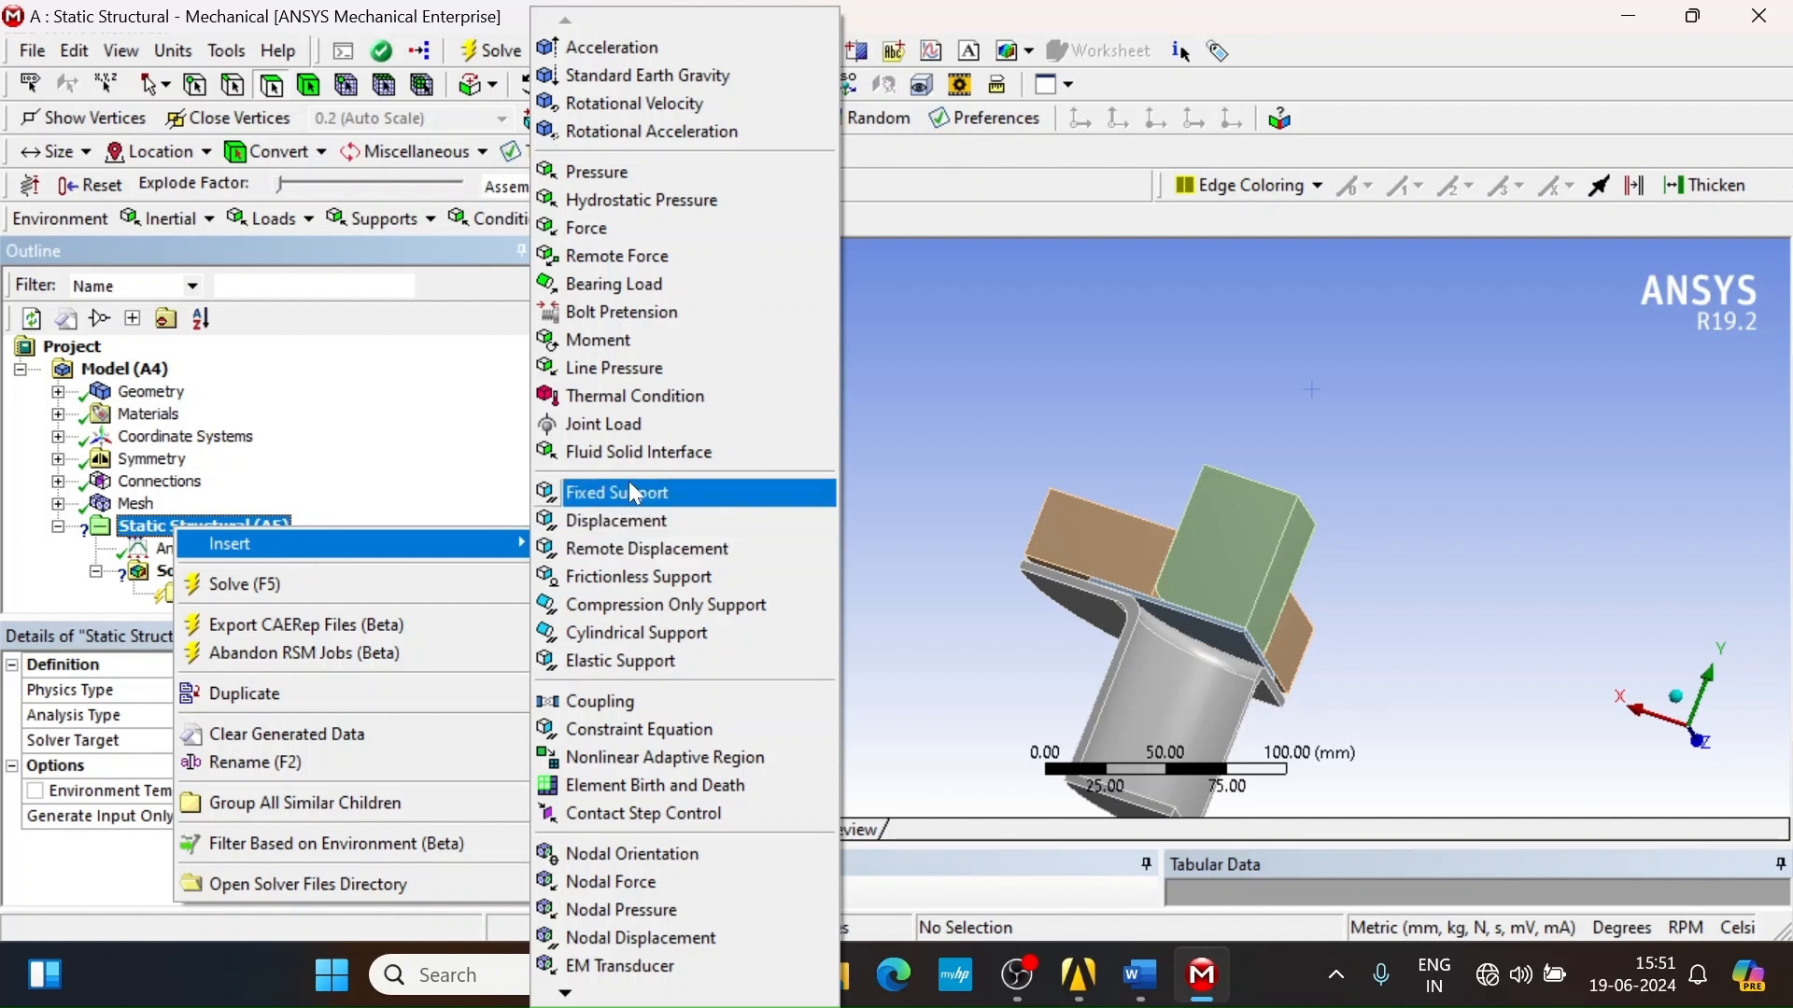
{"action": "left_click", "coordinate": [670, 548]}
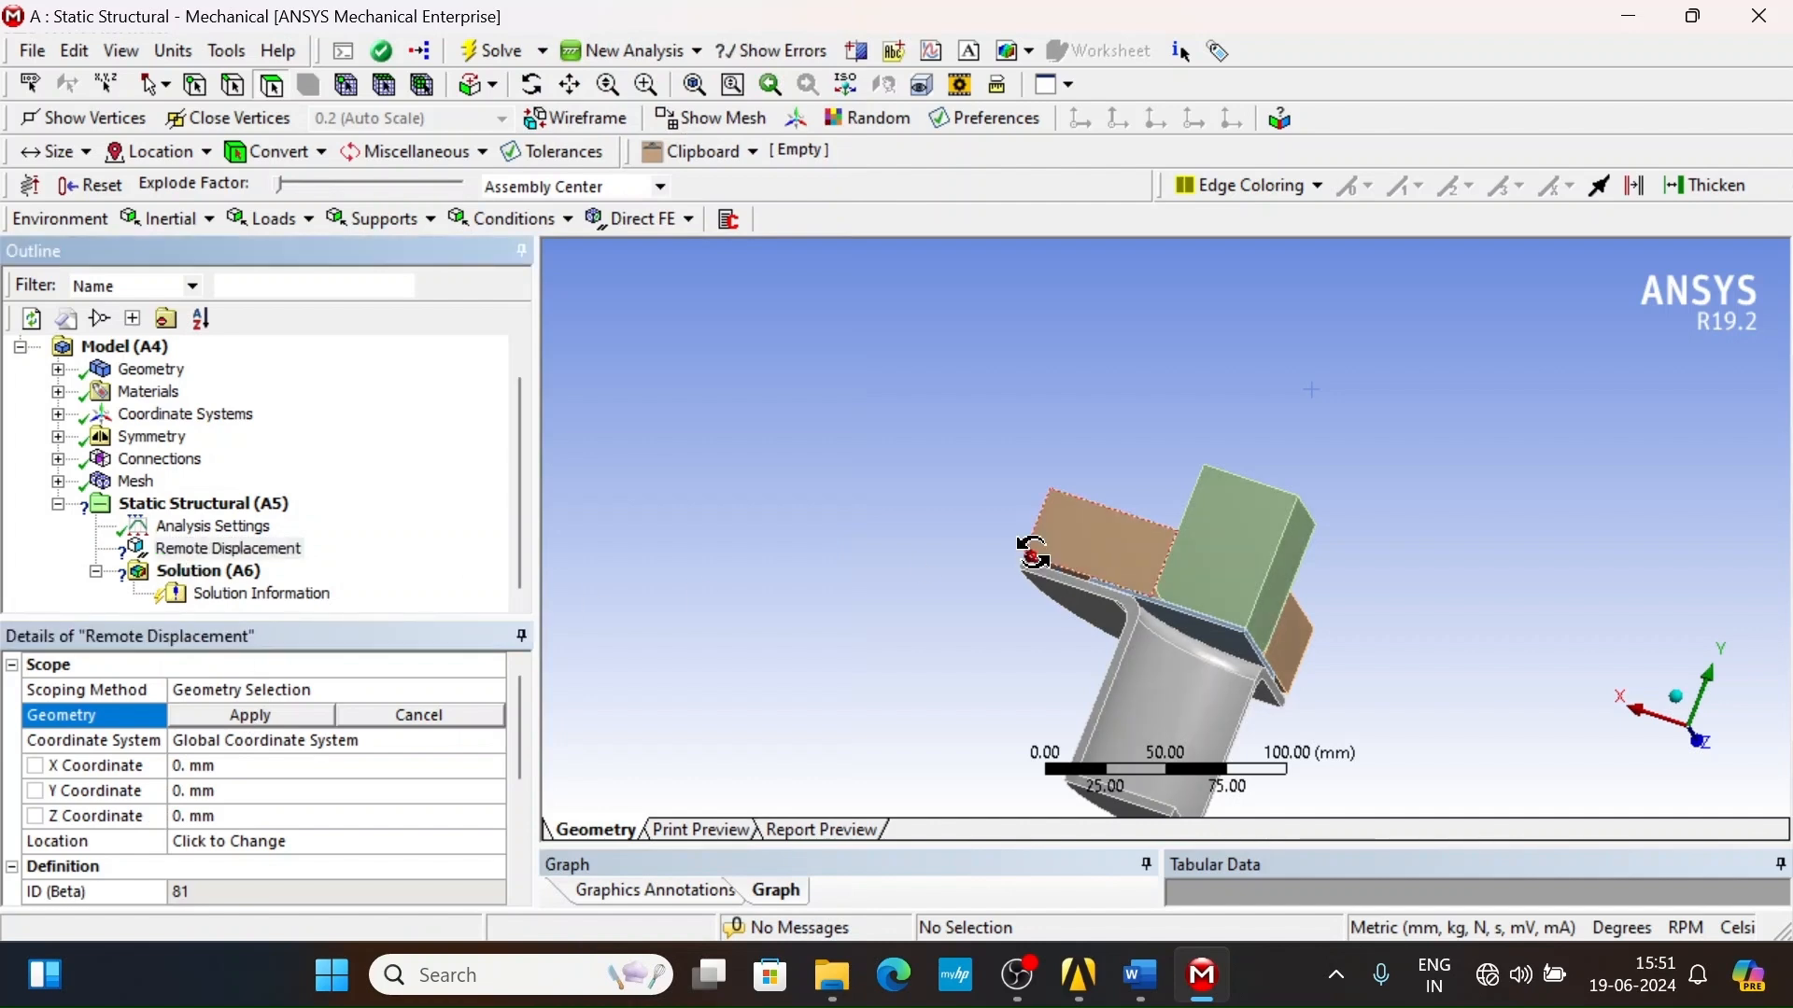
- Duplicate the remote displacement twice to have three of them under the analysis
{"action": "left_click_drag", "start_coordinate": [1033, 554], "coordinate": [1116, 711]}
{"action": "right_click", "coordinate": [248, 548]}
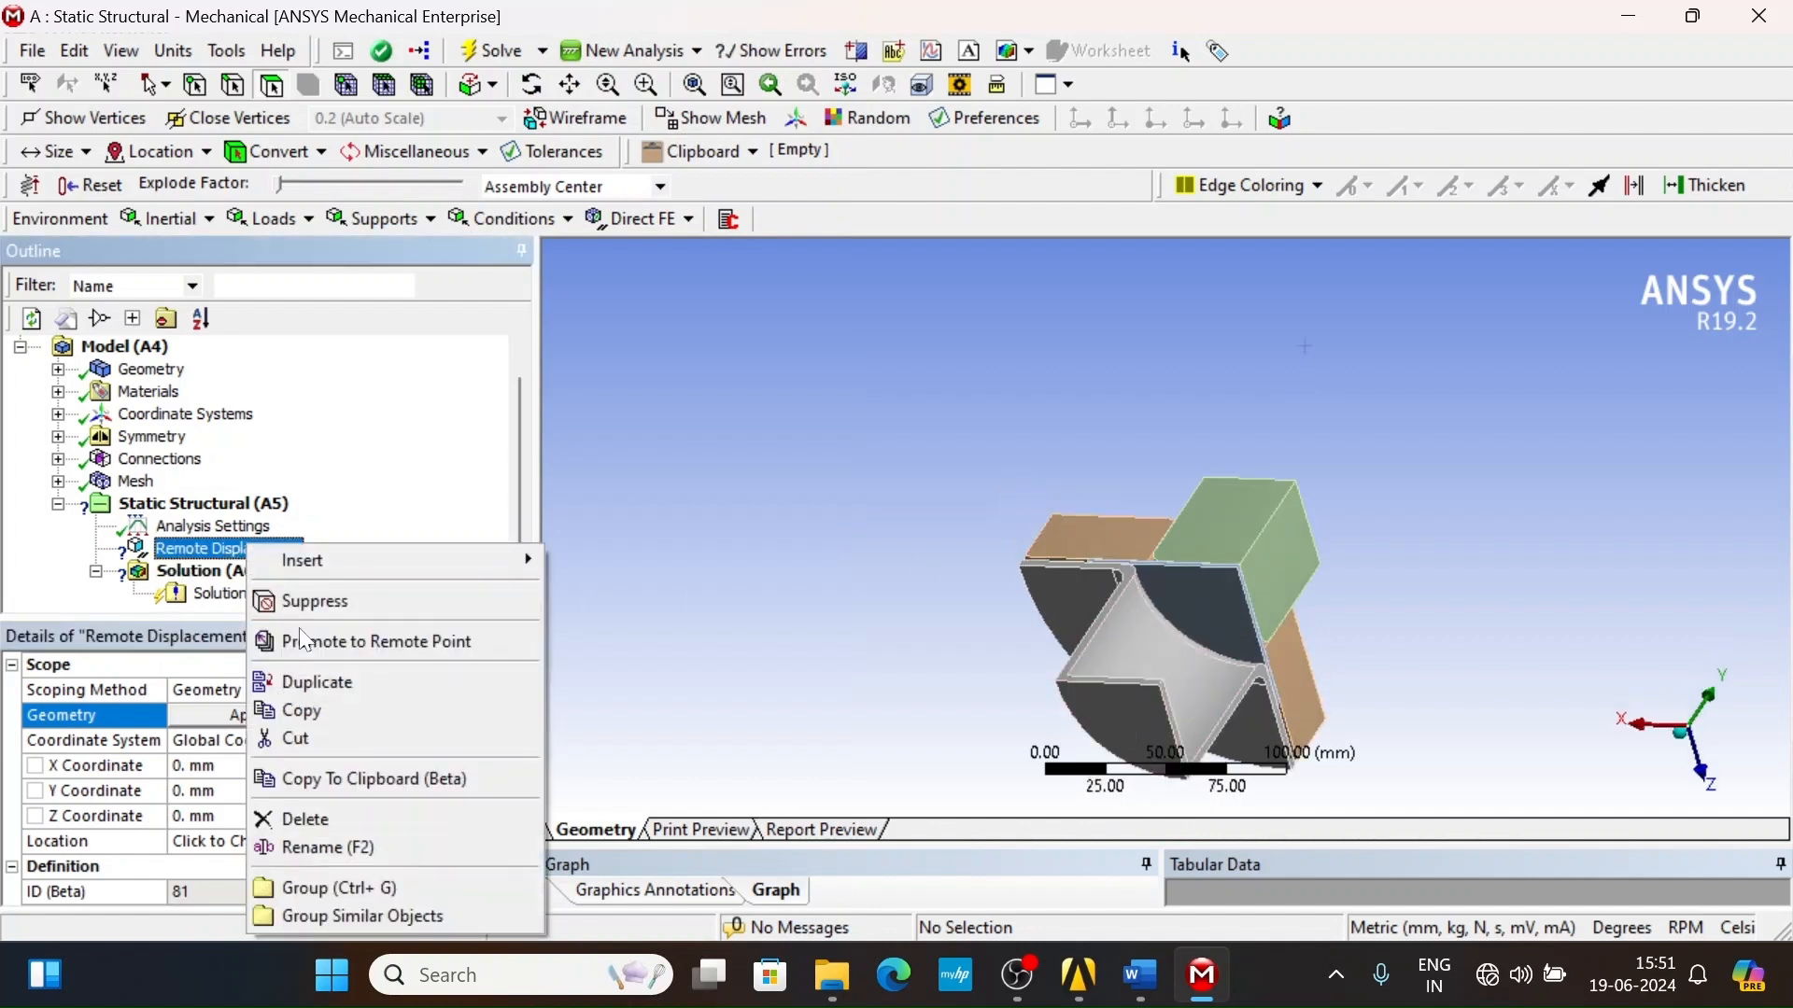
{"action": "left_click", "coordinate": [314, 681]}
{"action": "right_click", "coordinate": [210, 565]}
{"action": "left_click", "coordinate": [271, 297]}
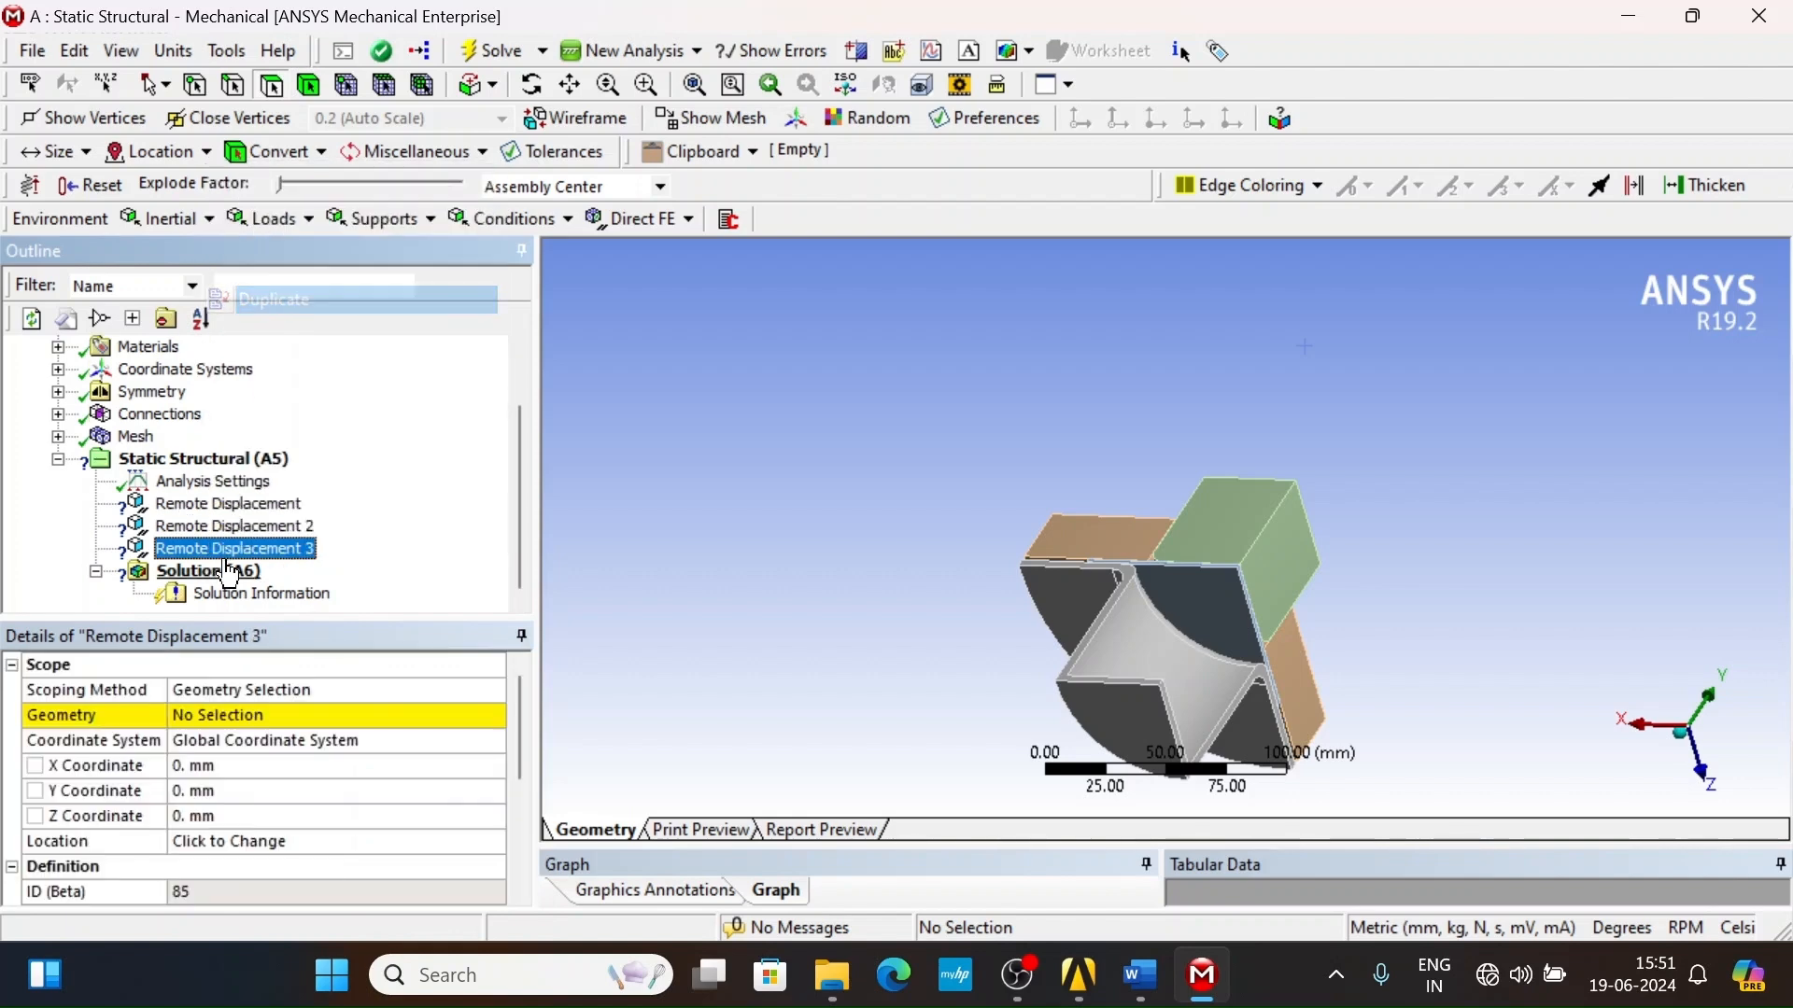
- Scope the first remote displacement to the bottom face of the die
{"action": "left_click", "coordinate": [221, 509]}
{"action": "left_click", "coordinate": [1095, 693]}
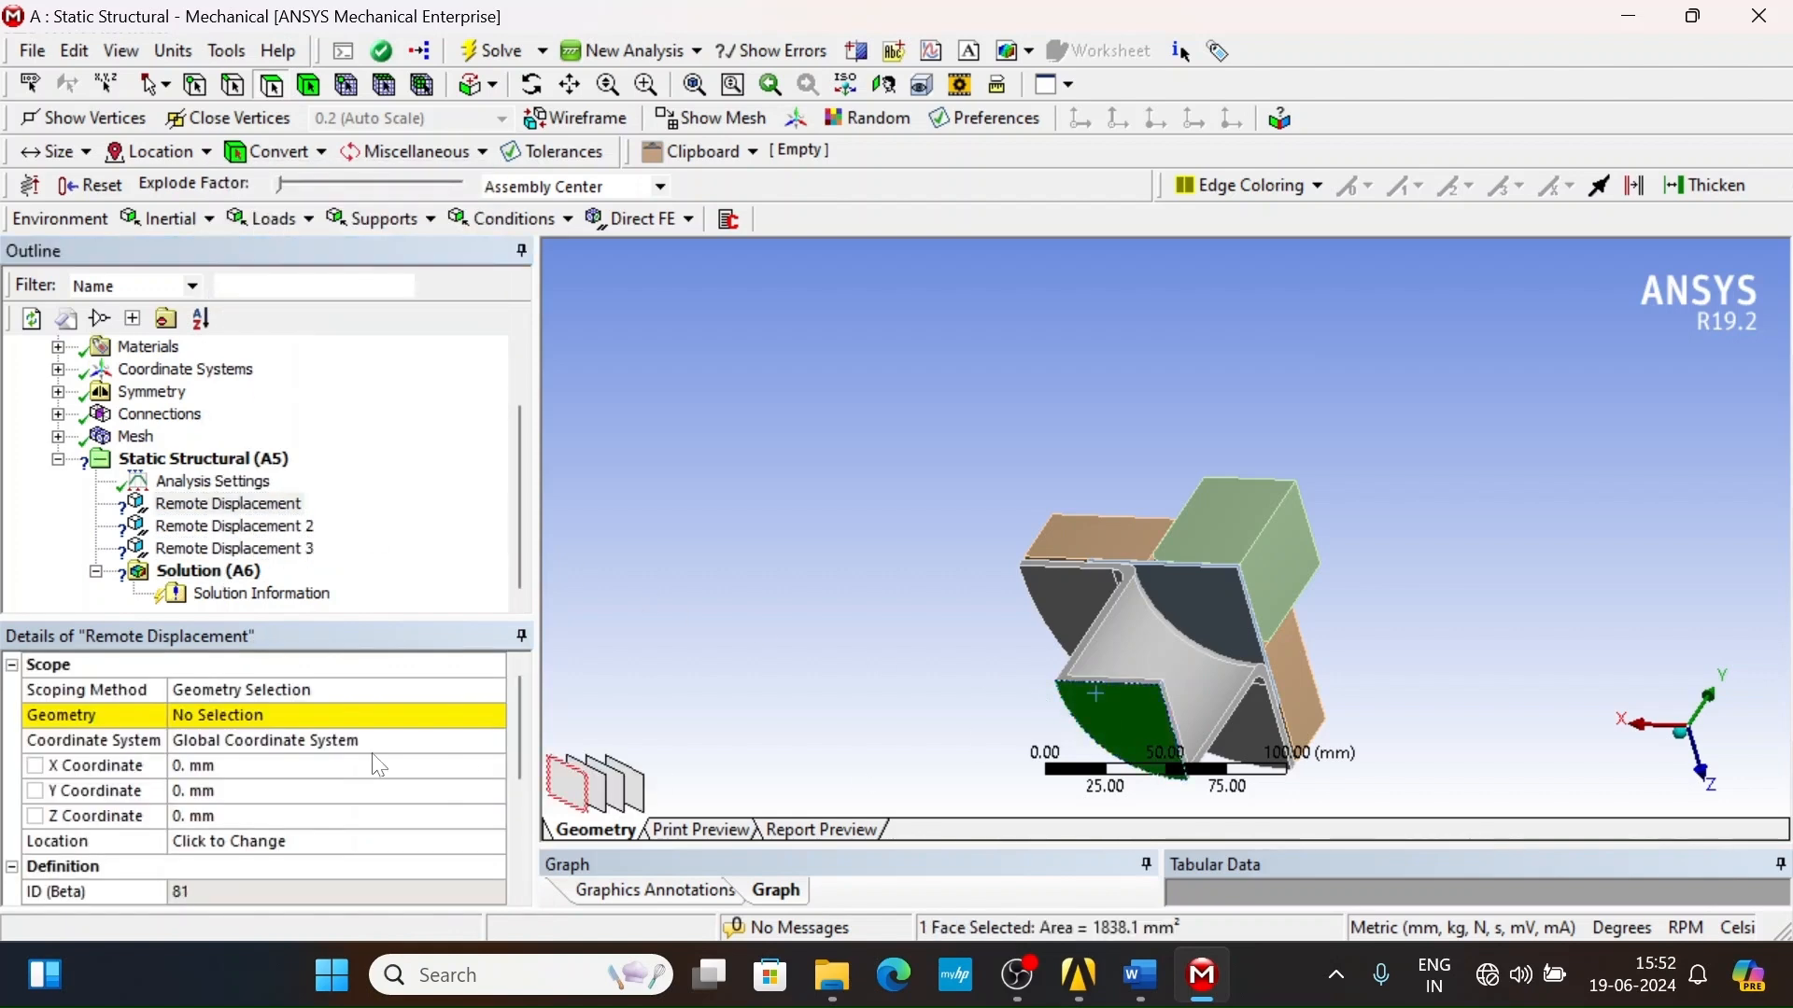
{"action": "left_click", "coordinate": [254, 715]}
{"action": "left_click", "coordinate": [254, 715]}
- Set the X, Y and Z components to 0 mm and all three rotations to 0° for the die's remote displacement
{"action": "scroll", "coordinate": [301, 803], "scroll_direction": "down", "scroll_amount": 4}
{"action": "left_click", "coordinate": [192, 816]}
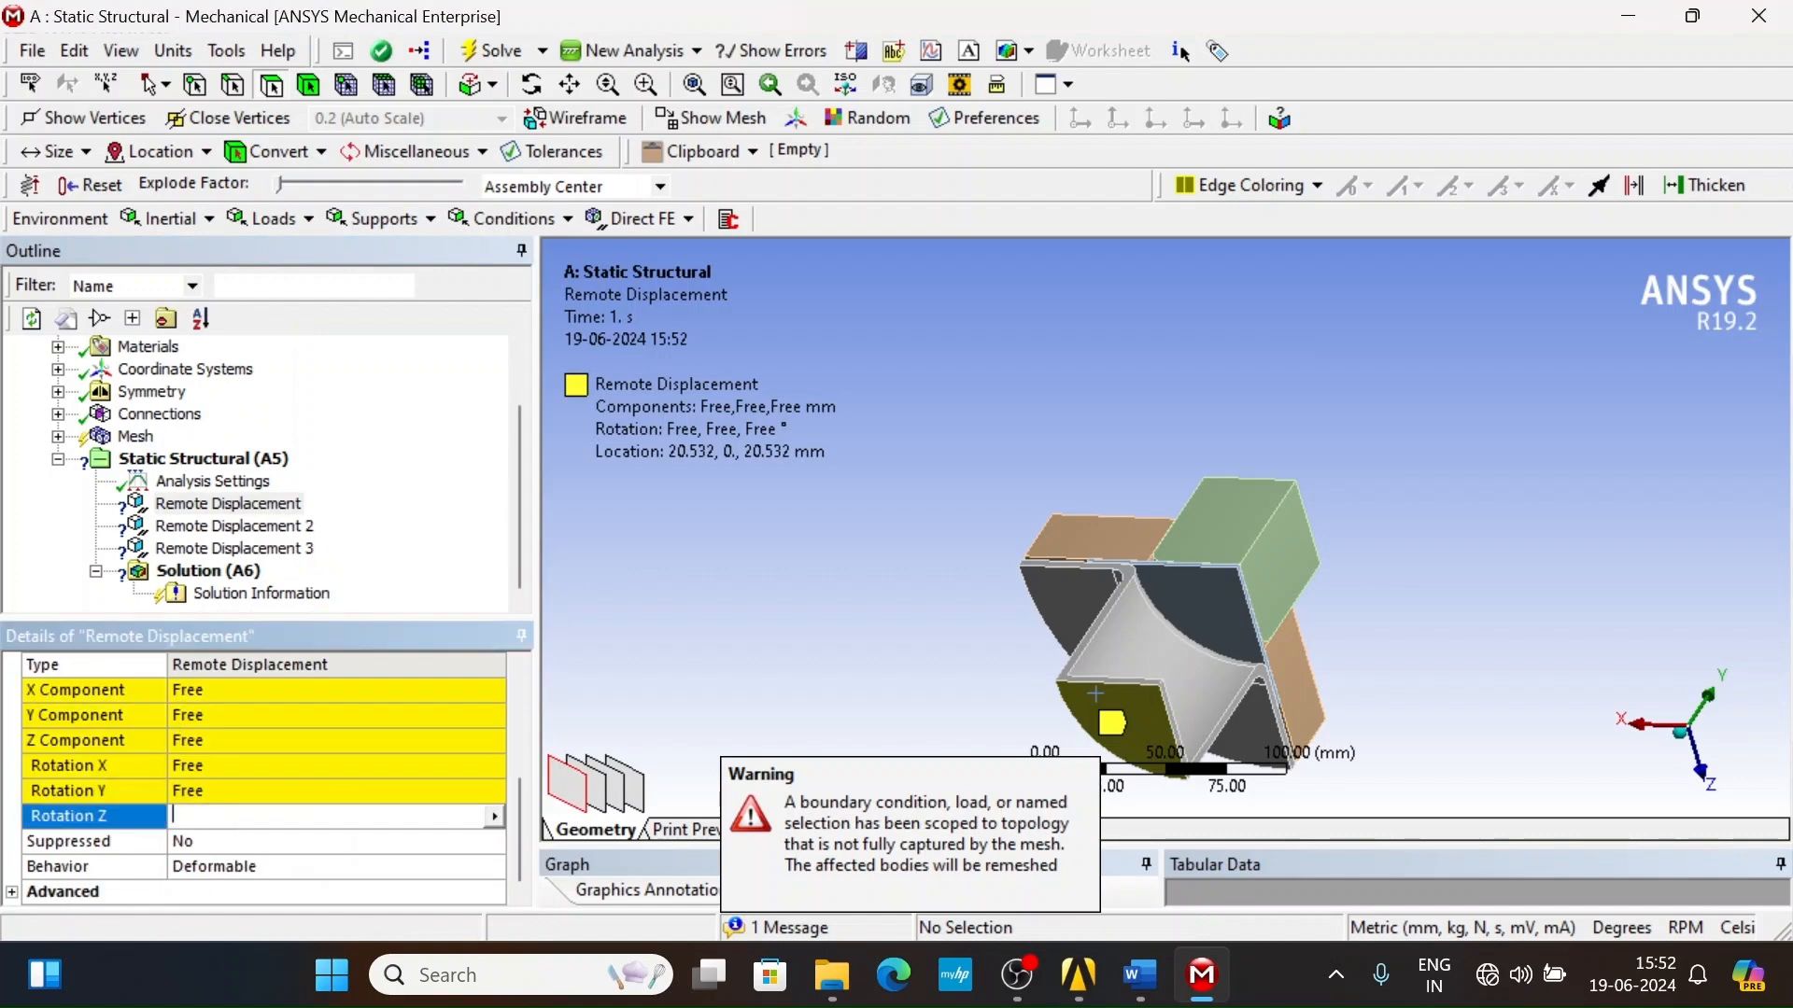
{"action": "left_click", "coordinate": [201, 800]}
{"action": "left_click", "coordinate": [201, 798]}
{"action": "type", "text": "0. ° (ramped"}
{"action": "left_click", "coordinate": [755, 636]}
{"action": "left_click", "coordinate": [242, 766]}
{"action": "type", "text": "0"}
{"action": "left_click", "coordinate": [711, 646]}
{"action": "left_click", "coordinate": [241, 864]}
{"action": "type", "text": "0"}
{"action": "left_click", "coordinate": [644, 691]}
{"action": "left_click", "coordinate": [261, 866]}
{"action": "left_click", "coordinate": [653, 750]}
{"action": "left_click", "coordinate": [281, 856]}
{"action": "type", "text": "0"}
{"action": "left_click", "coordinate": [654, 756]}
{"action": "scroll", "coordinate": [402, 800], "scroll_direction": "down", "scroll_amount": 3}
{"action": "scroll", "coordinate": [271, 830], "scroll_direction": "up", "scroll_amount": 3}
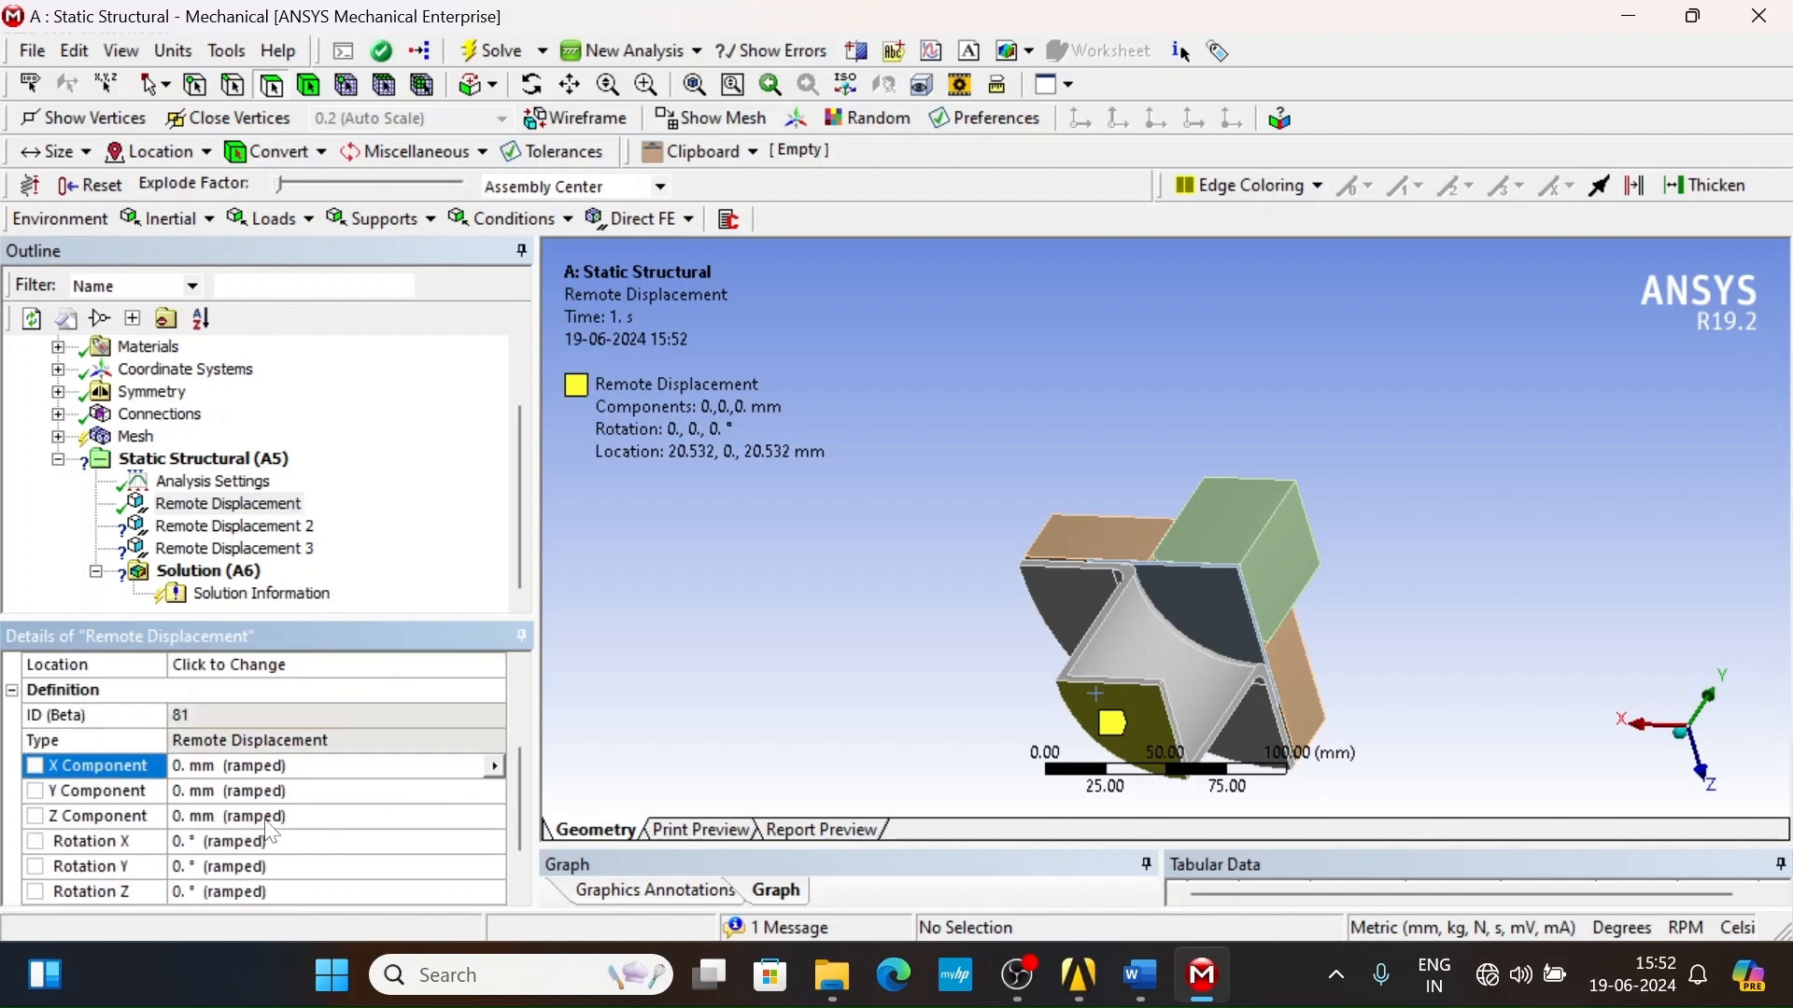
{"action": "scroll", "coordinate": [336, 826], "scroll_direction": "down", "scroll_amount": 3}
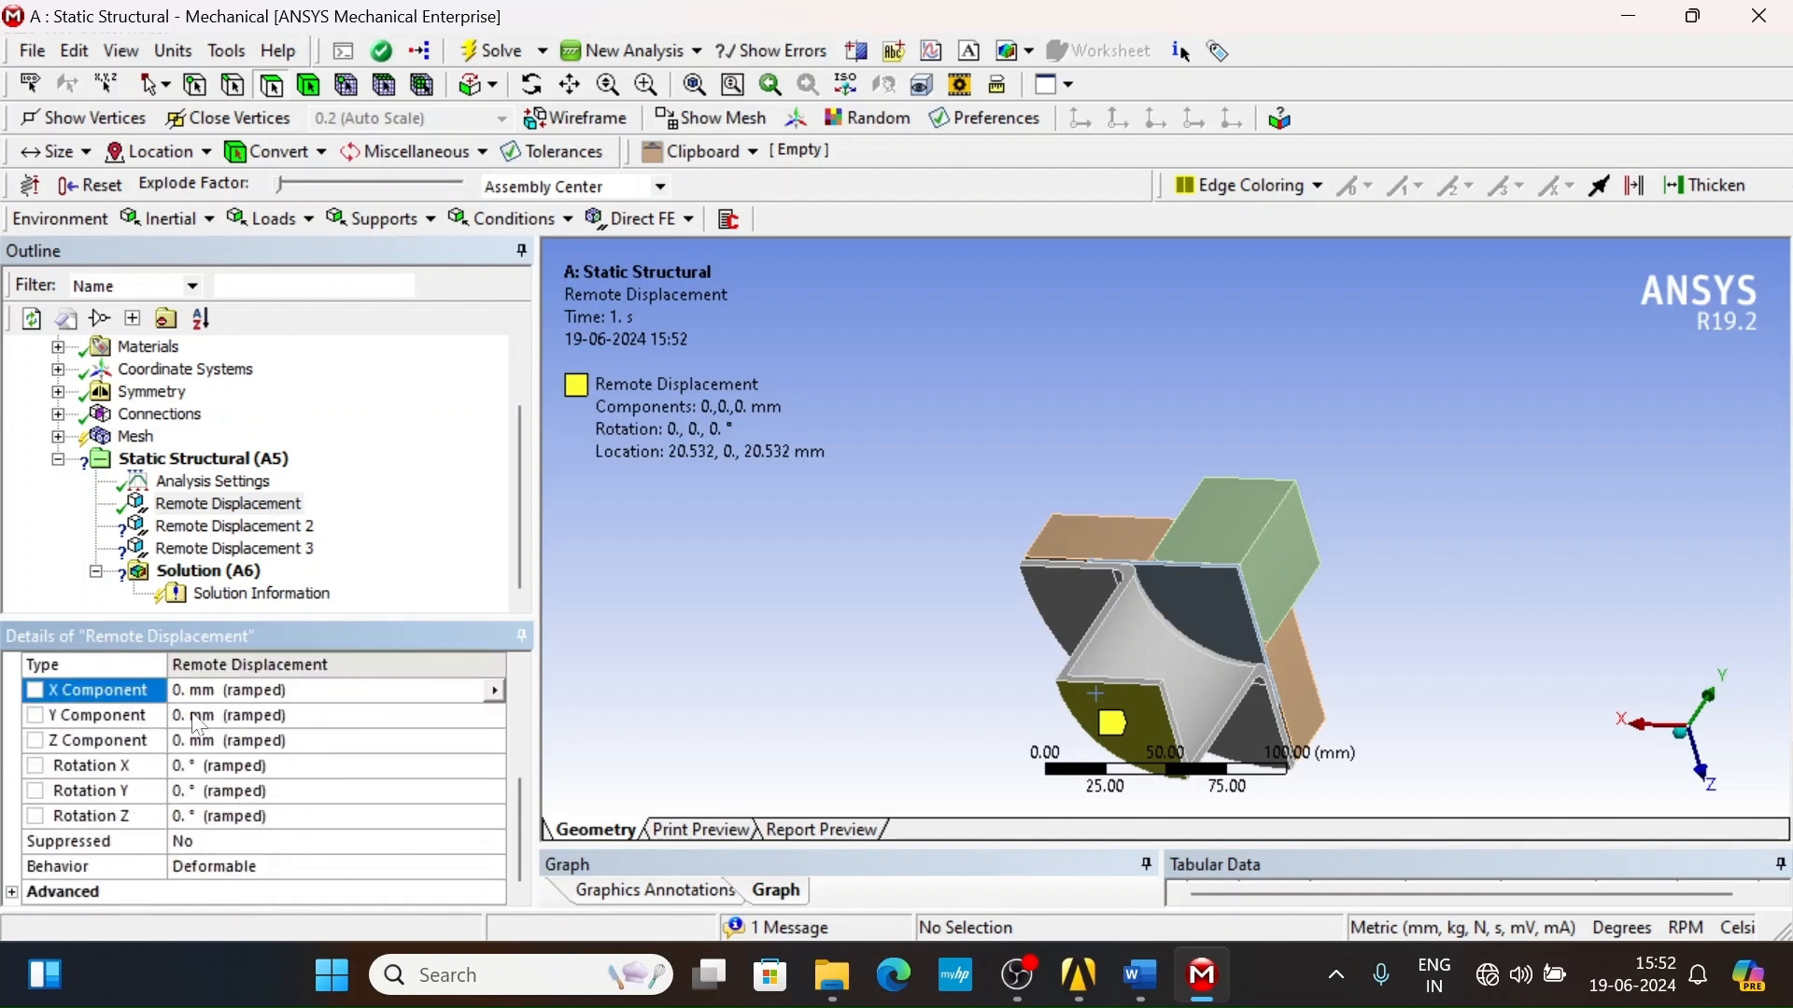
- Scope the second remote displacement to the top face of the blank holder
{"action": "middle_click_drag", "start_coordinate": [1071, 501], "coordinate": [1041, 350], "text": "ctrl"}
{"action": "middle_click_drag", "start_coordinate": [1279, 365], "coordinate": [1203, 493]}
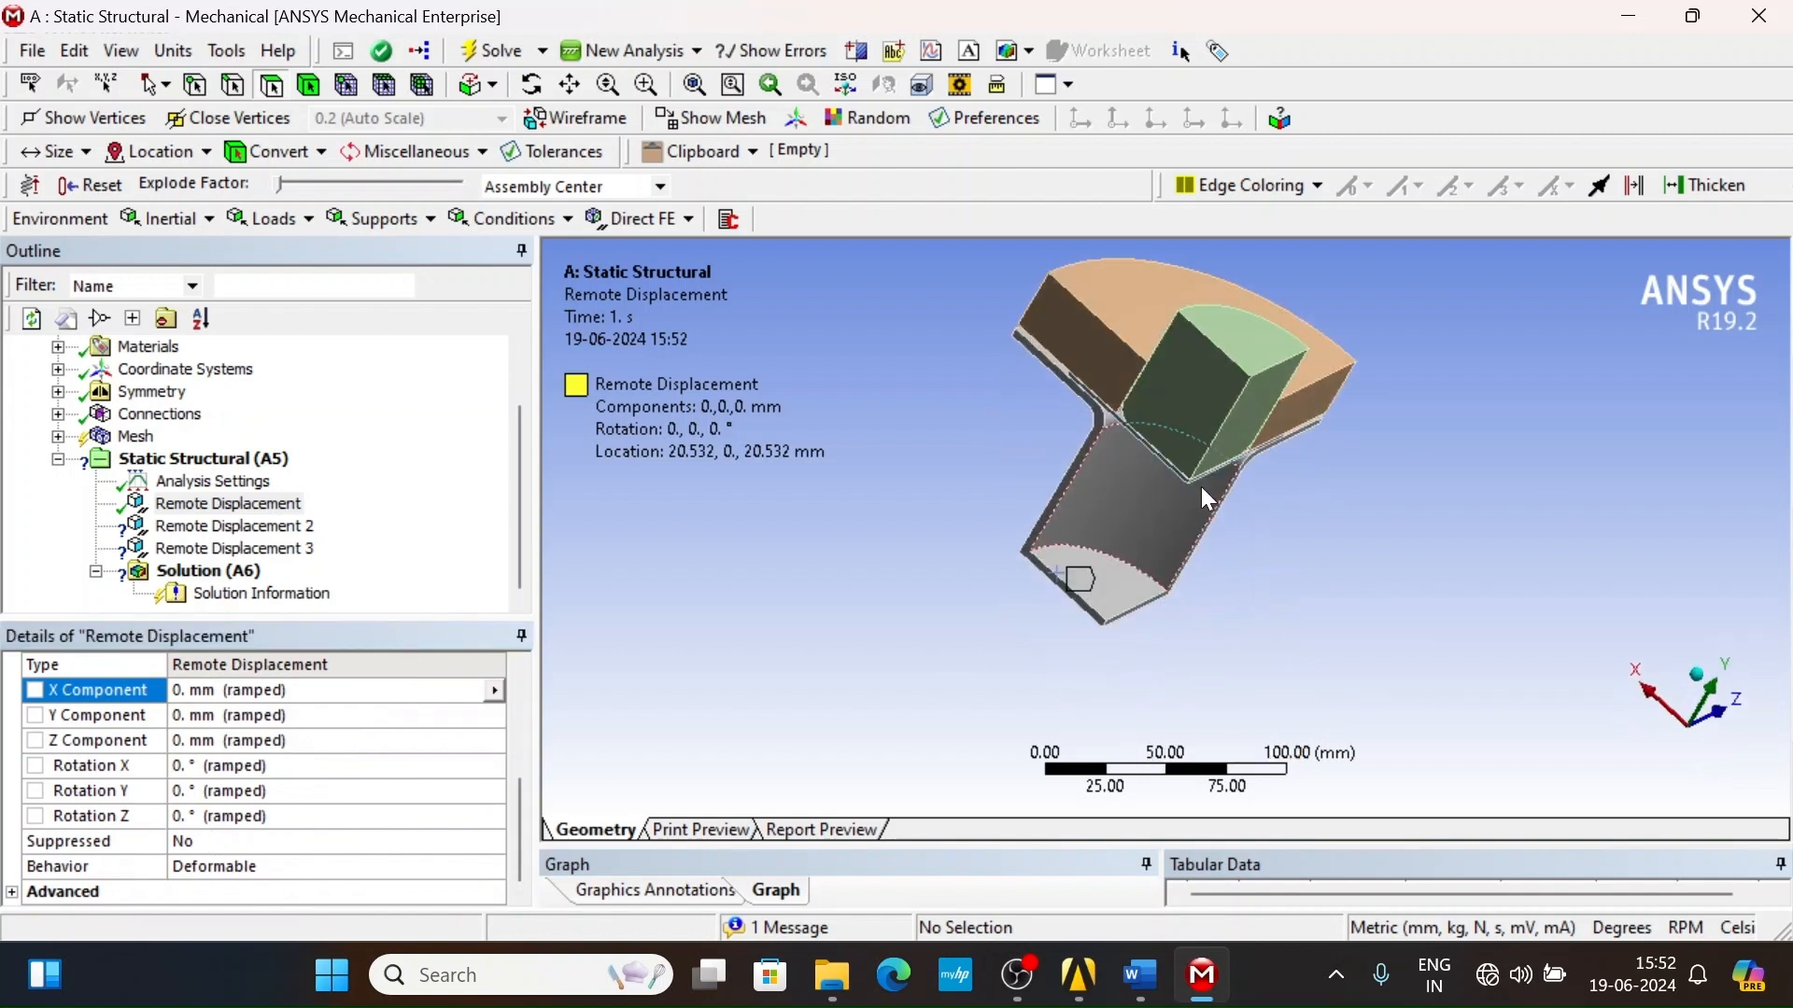
{"action": "left_click", "coordinate": [233, 526]}
{"action": "left_click", "coordinate": [1150, 292]}
{"action": "left_click", "coordinate": [192, 717]}
{"action": "left_click", "coordinate": [196, 717]}
- Set the X, Y and Z rotations of the blank holder's remote displacement to 0°
{"action": "scroll", "coordinate": [209, 741], "scroll_direction": "down", "scroll_amount": 3}
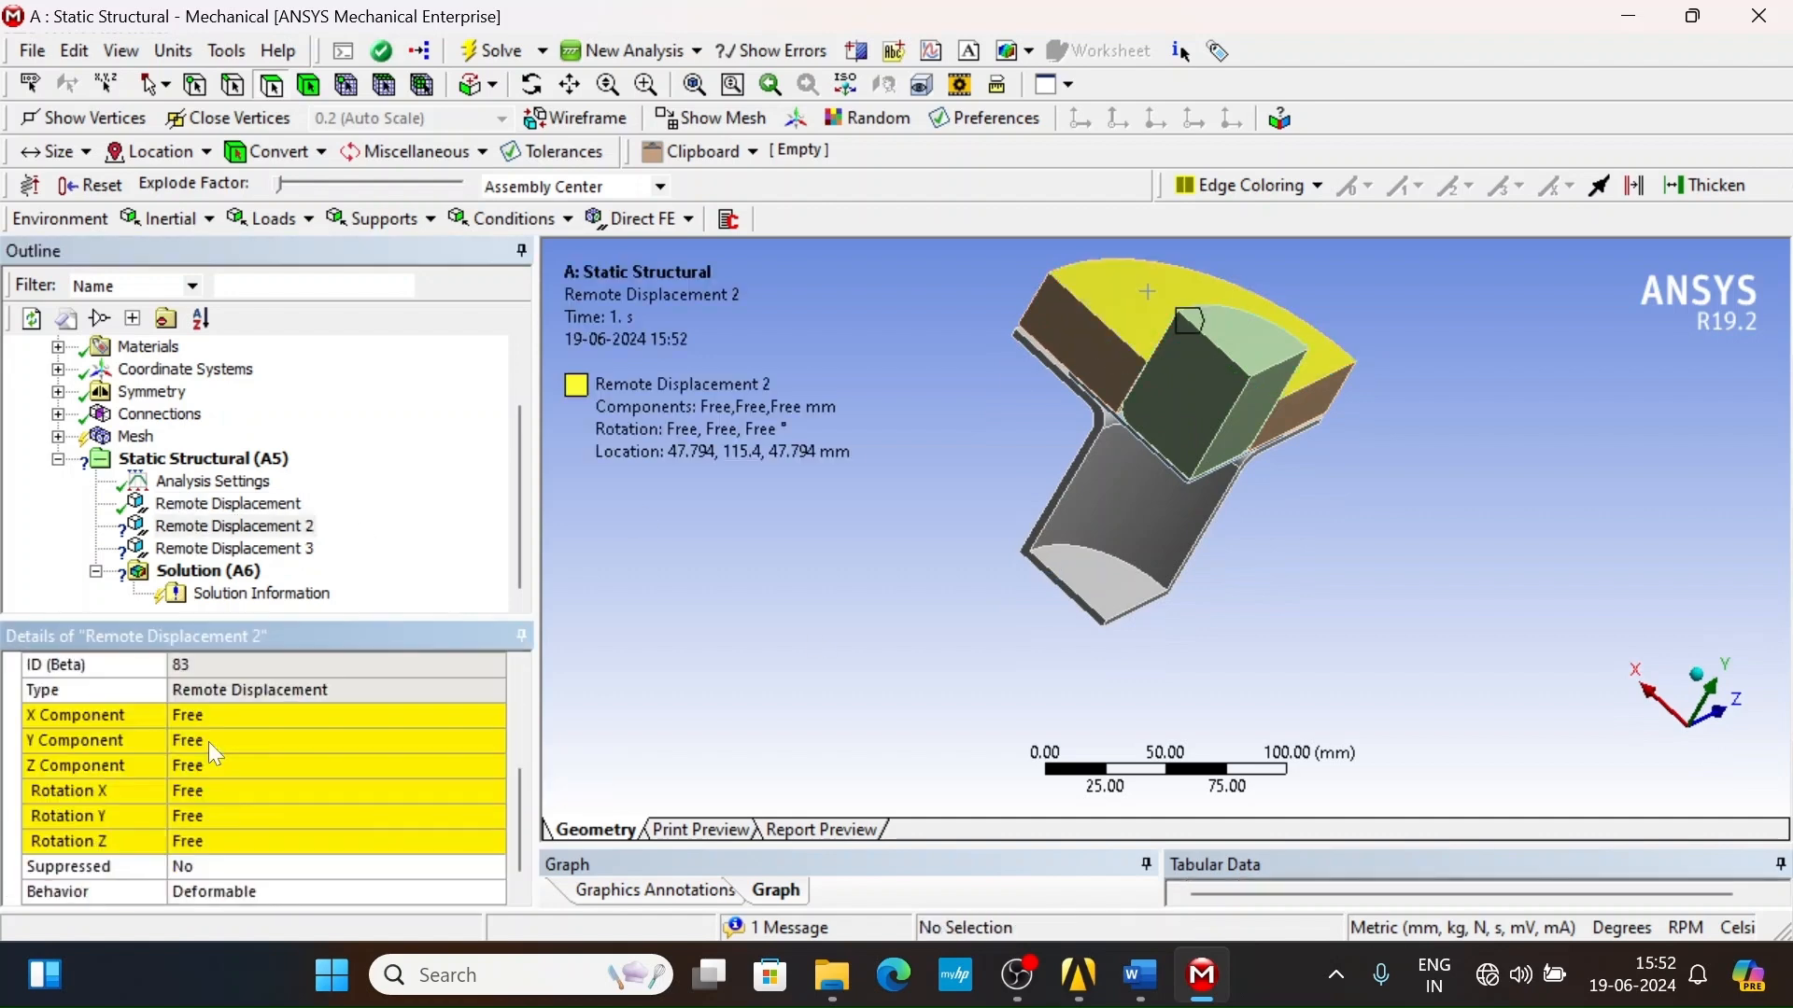
{"action": "left_click", "coordinate": [225, 843]}
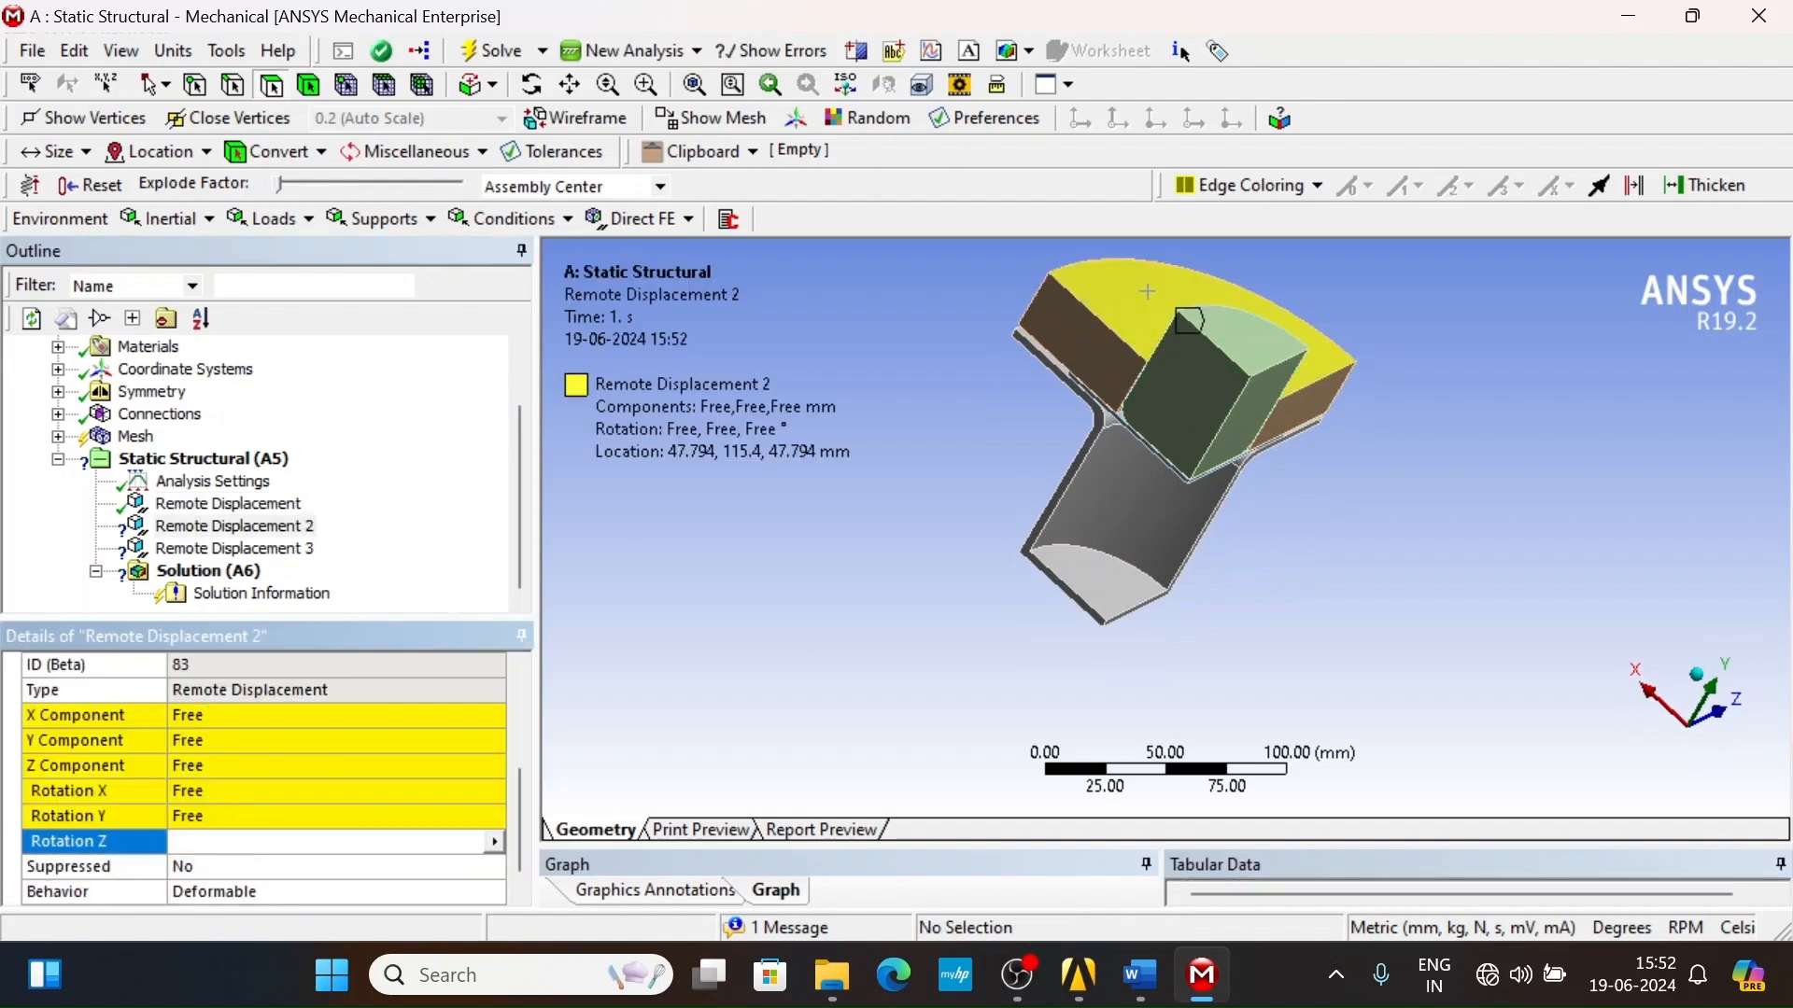
{"action": "left_click", "coordinate": [237, 815]}
{"action": "left_click", "coordinate": [235, 793]}
{"action": "type", "text": "0"}
{"action": "key", "text": "Return"}
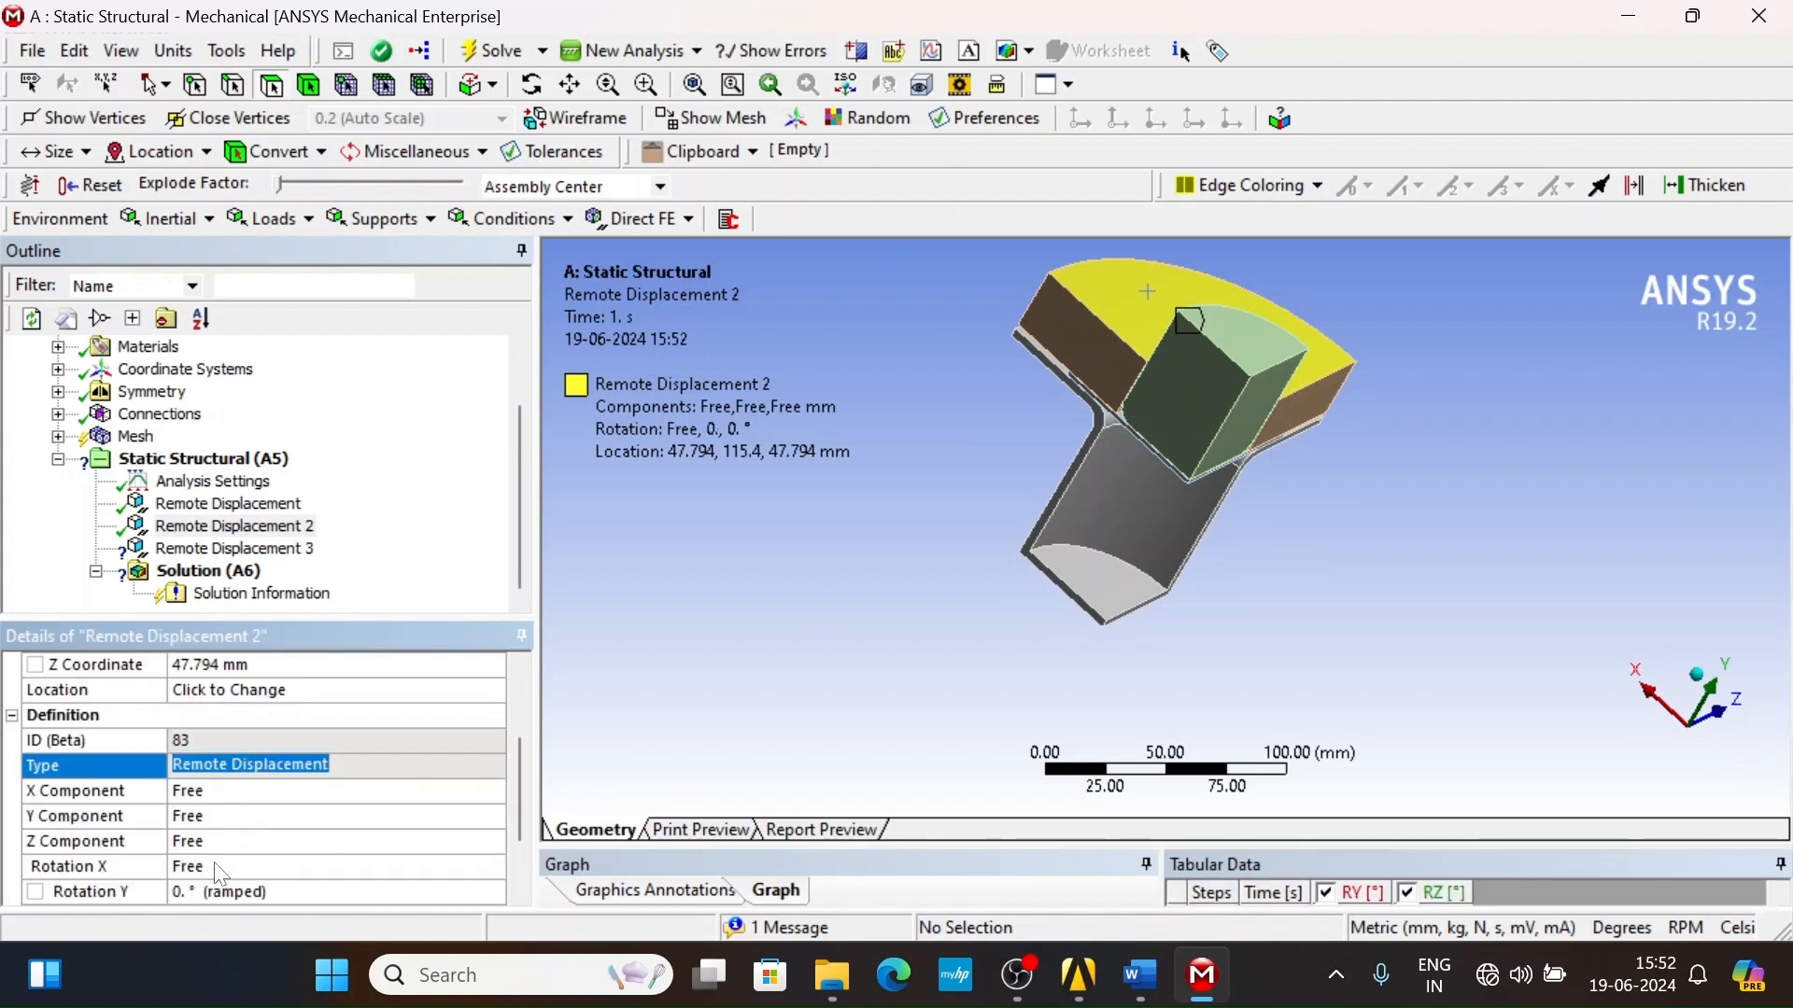
{"action": "left_click", "coordinate": [220, 871]}
{"action": "type", "text": "0"}
- Set the X, Y and Z components of the blank holder's remote displacement to 0 mm
{"action": "left_click", "coordinate": [245, 845]}
{"action": "left_click", "coordinate": [238, 868]}
{"action": "left_click", "coordinate": [273, 838]}
{"action": "left_click", "coordinate": [238, 869]}
{"action": "type", "text": "0"}
{"action": "left_click", "coordinate": [254, 849]}
{"action": "left_click", "coordinate": [254, 873]}
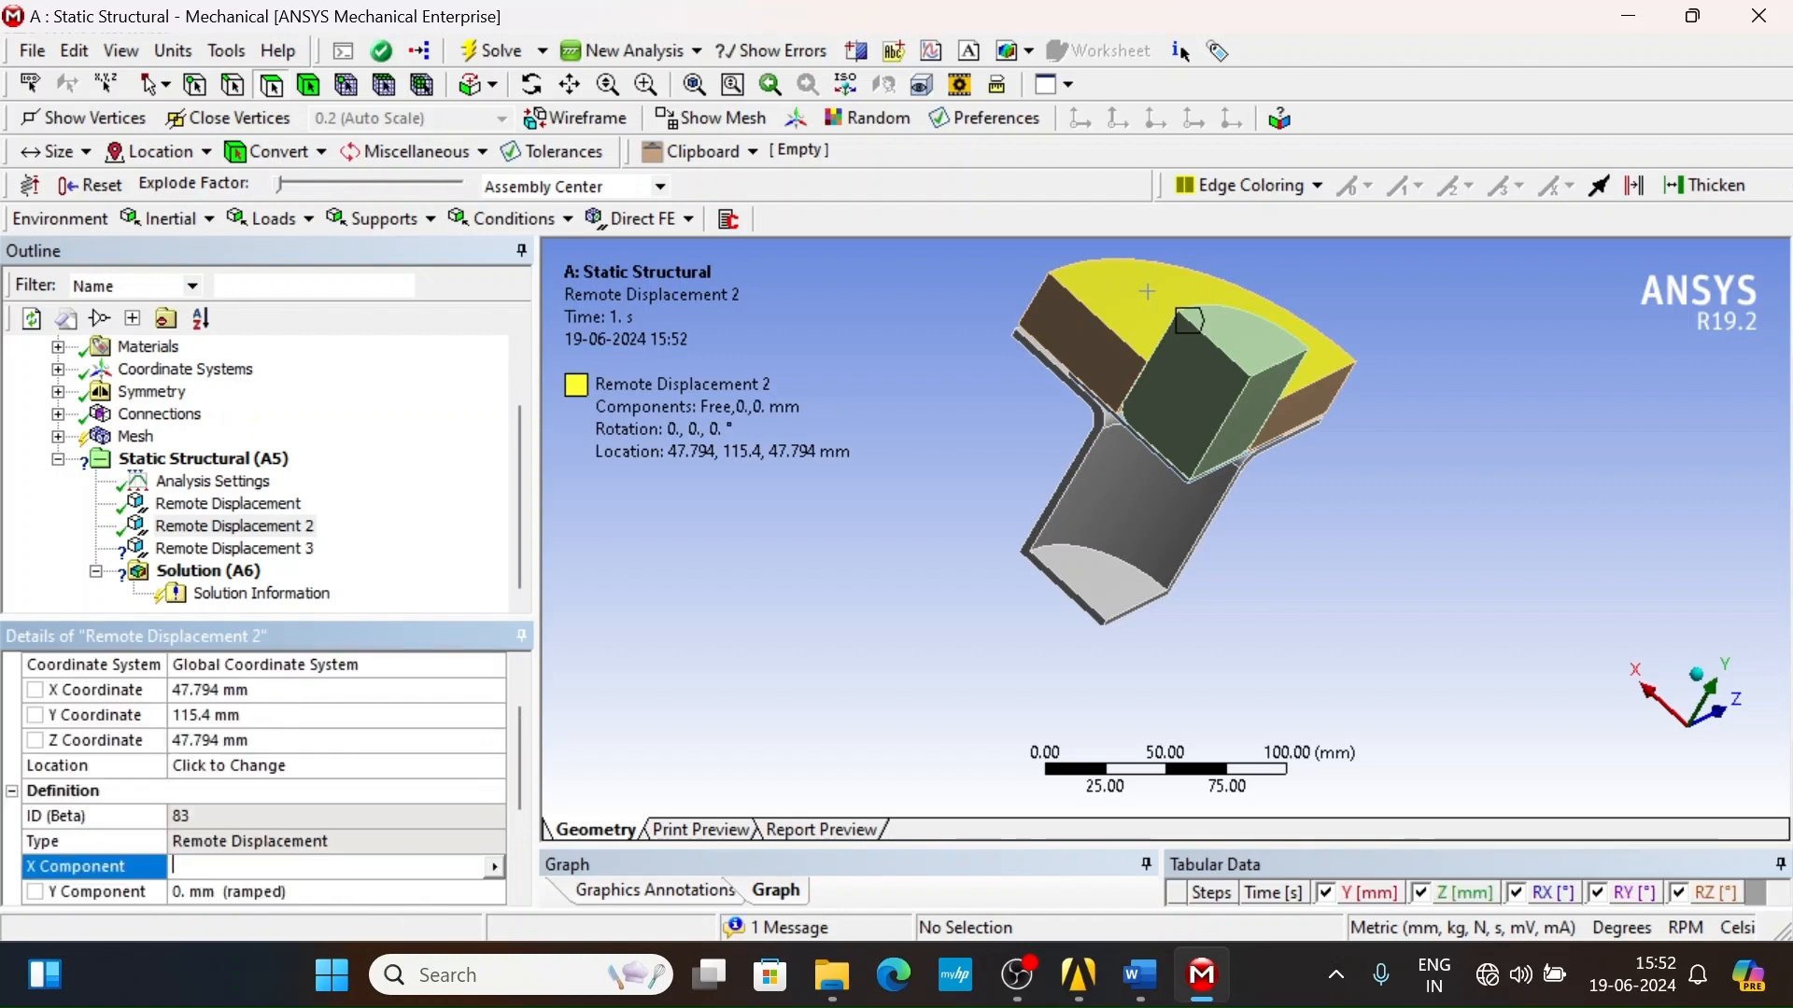
{"action": "type", "text": "0"}
{"action": "key", "text": "Return"}
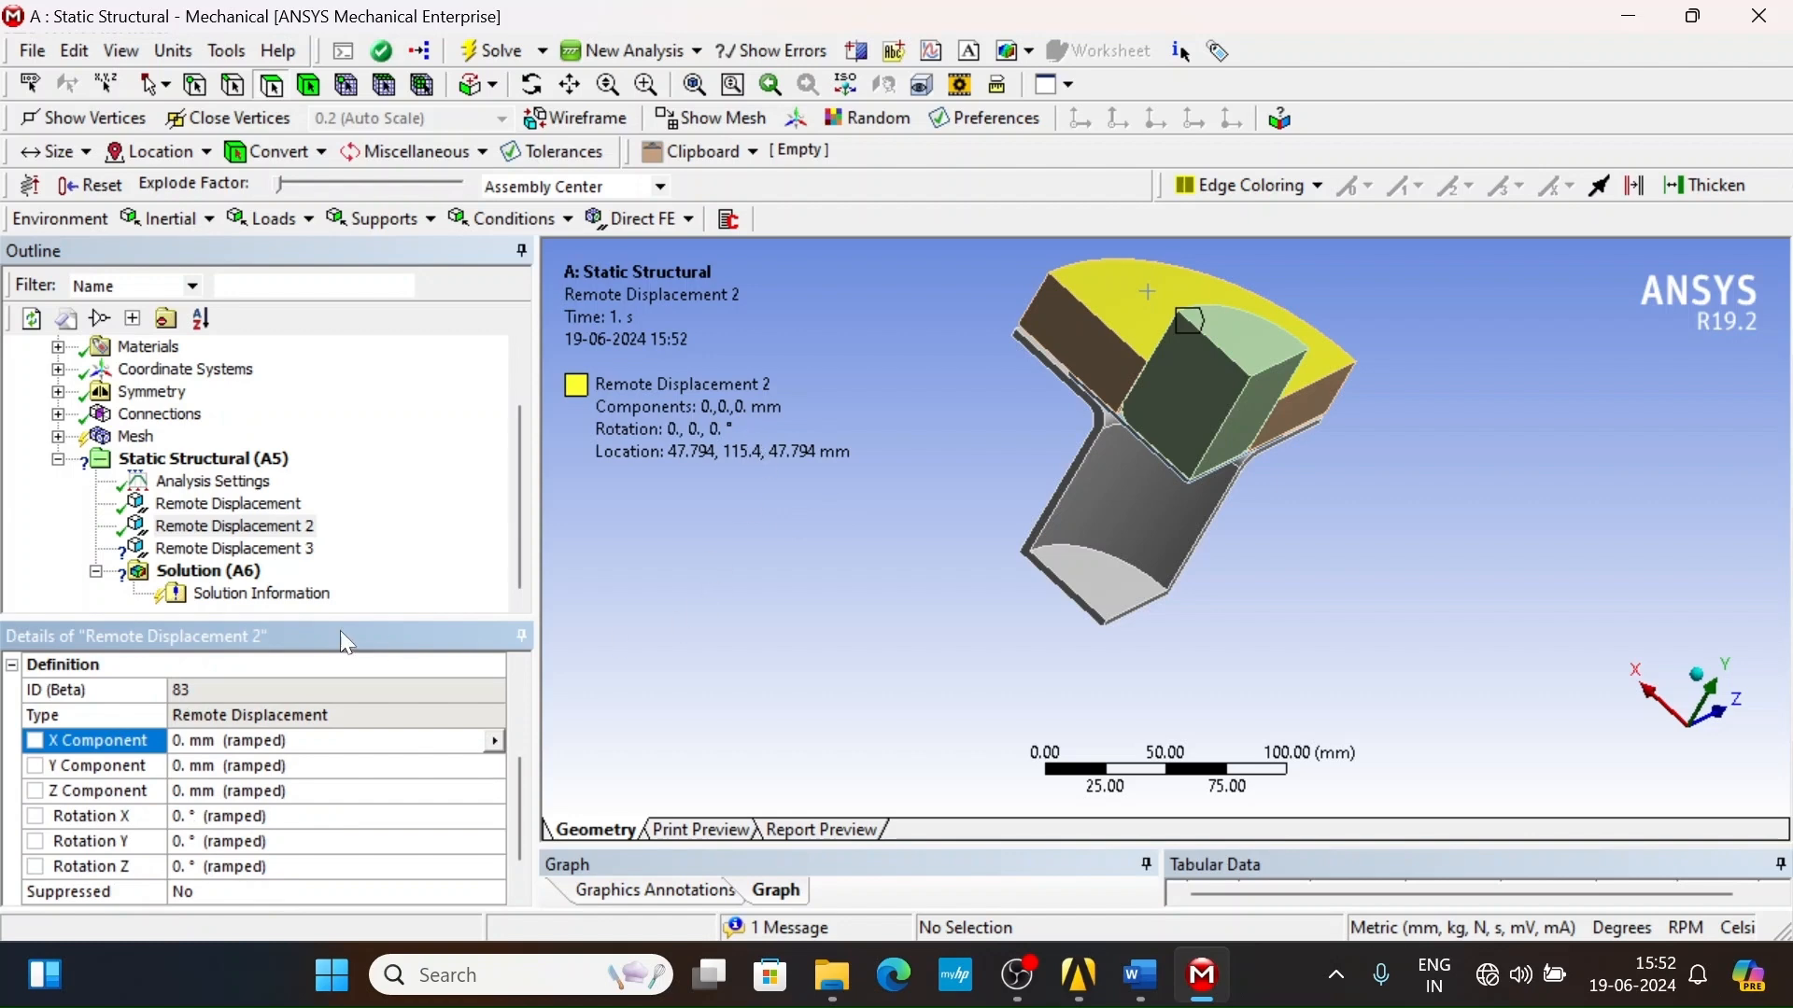
- Scope the third remote displacement to the top face of the punch
{"action": "left_click", "coordinate": [309, 549]}
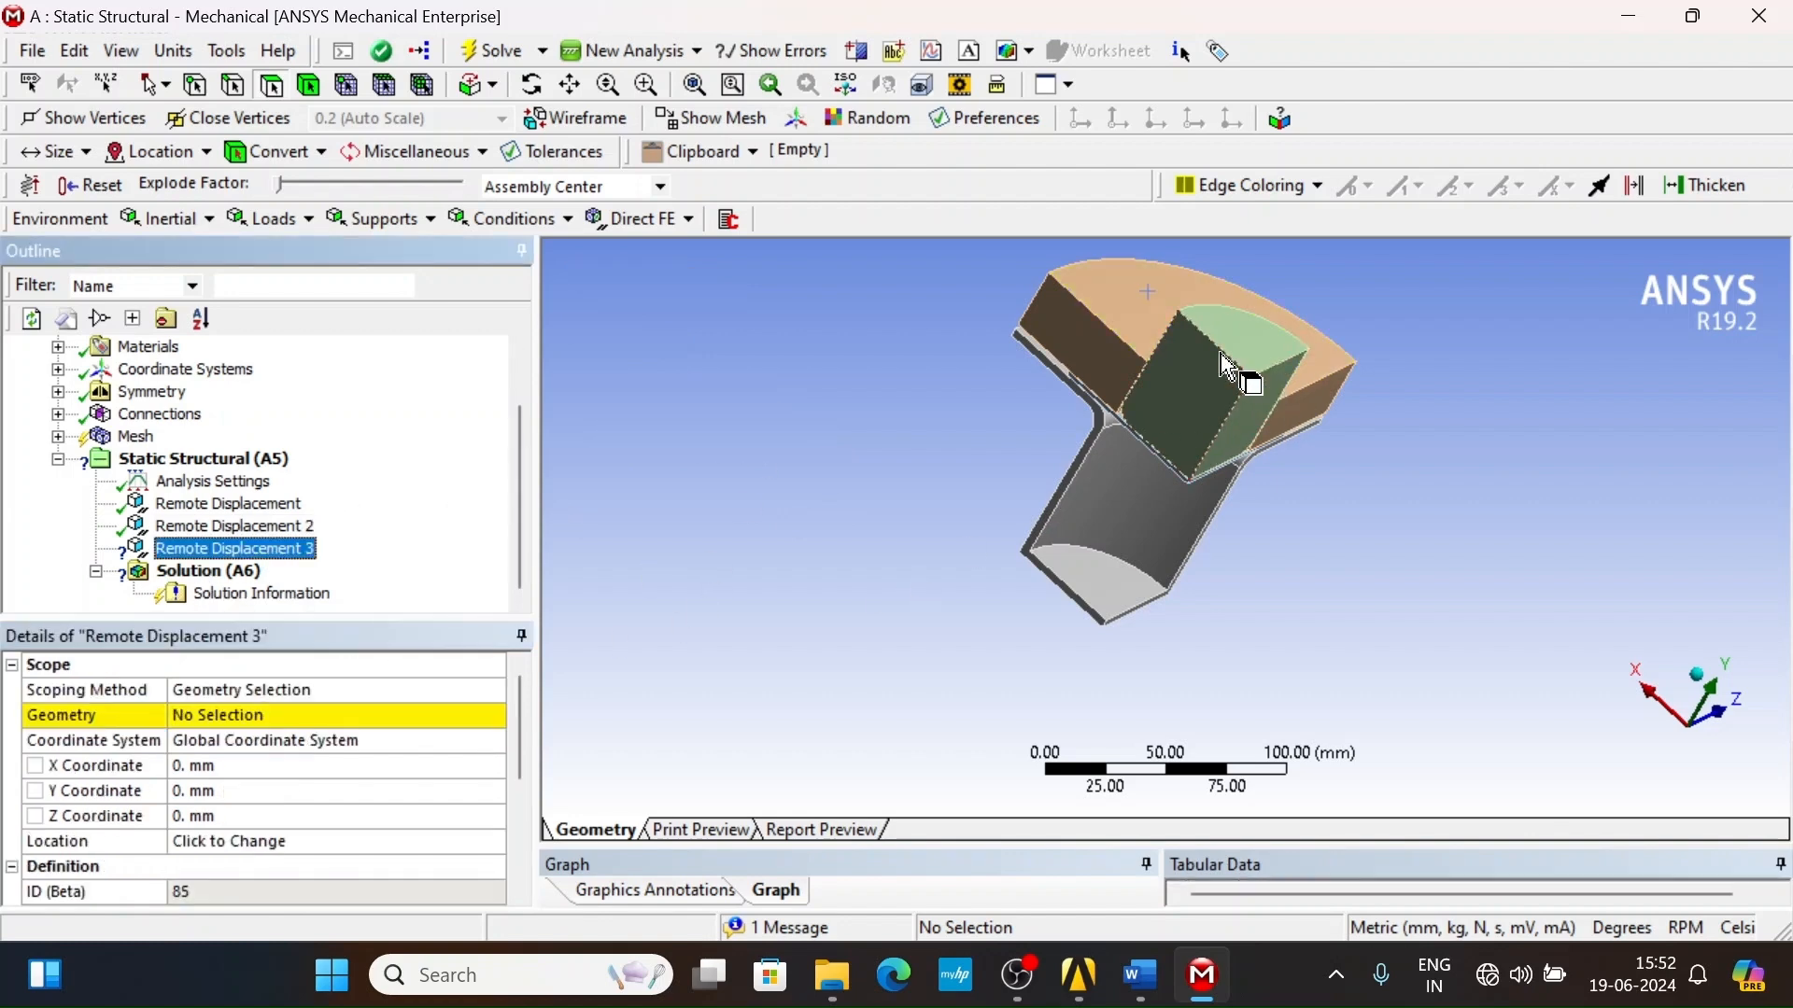
{"action": "left_click", "coordinate": [1267, 369]}
{"action": "left_click", "coordinate": [1265, 364]}
{"action": "double_click", "coordinate": [241, 718]}
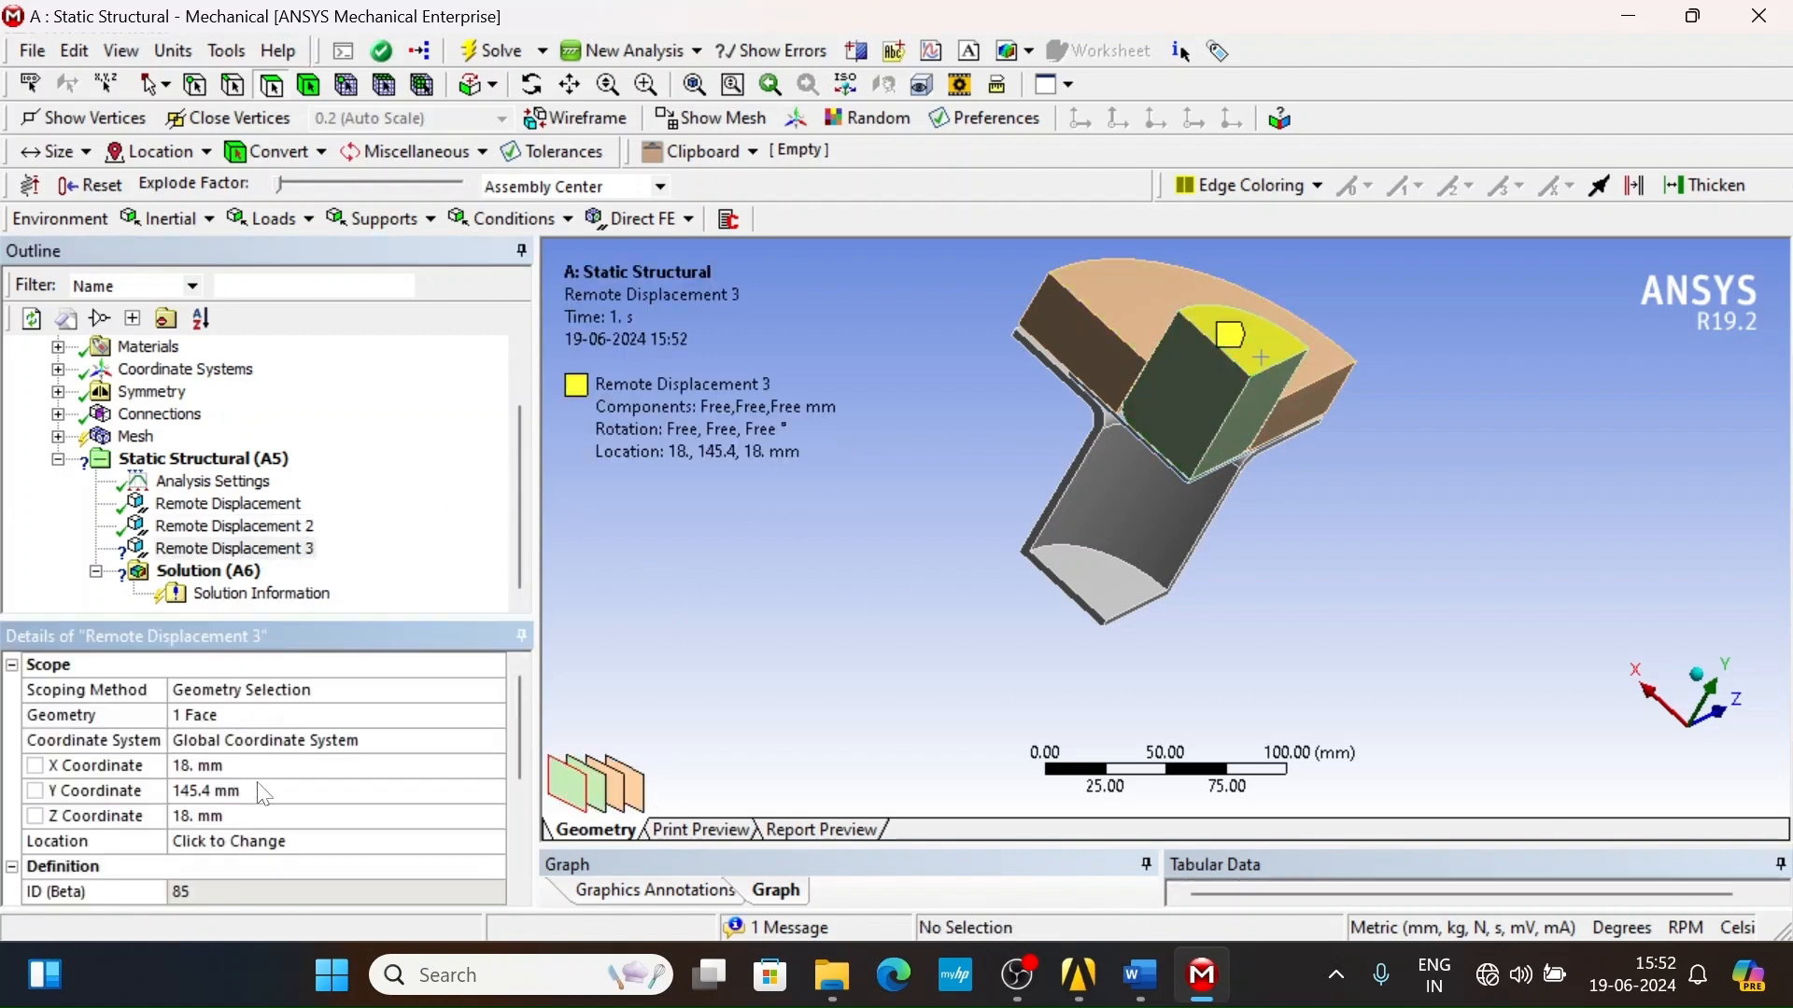
- Set the X, Y and Z rotations of the punch's remote displacement to 0°
{"action": "scroll", "coordinate": [244, 868], "scroll_direction": "down", "scroll_amount": 3}
{"action": "left_click", "coordinate": [204, 845]}
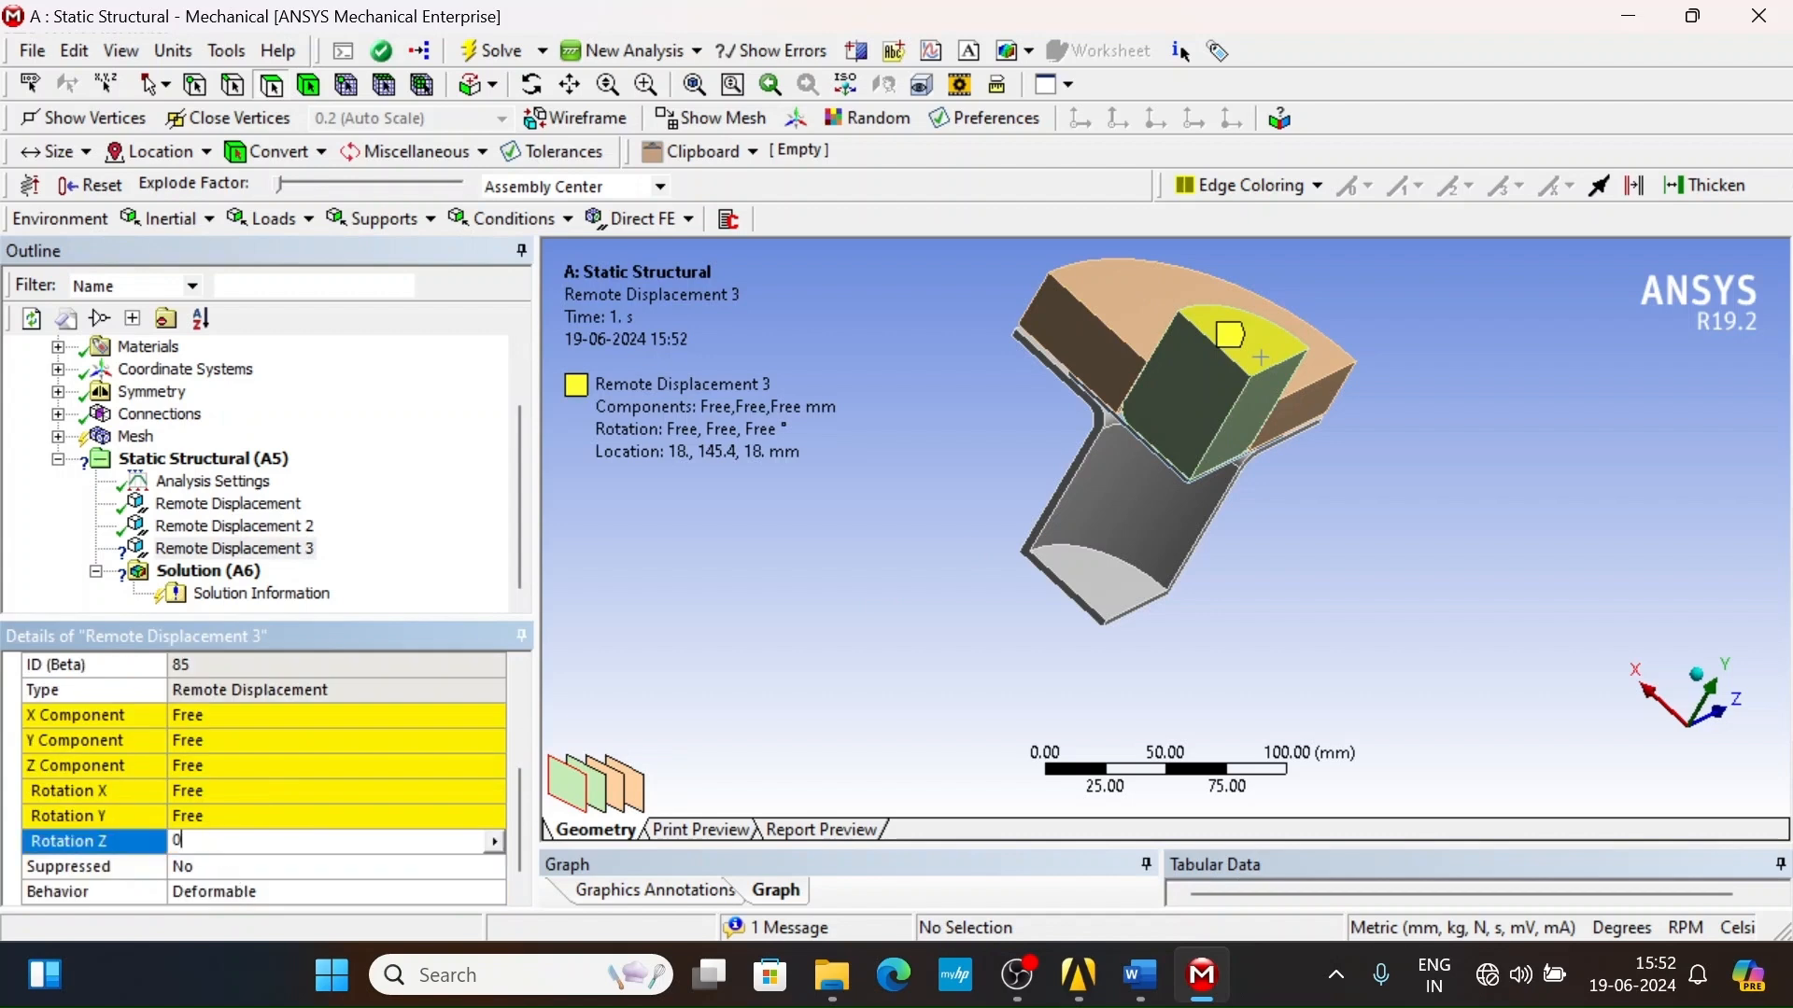
{"action": "type", "text": "0"}
{"action": "key", "text": "Return"}
{"action": "left_click", "coordinate": [301, 868]}
{"action": "type", "text": "0"}
{"action": "key", "text": "Return"}
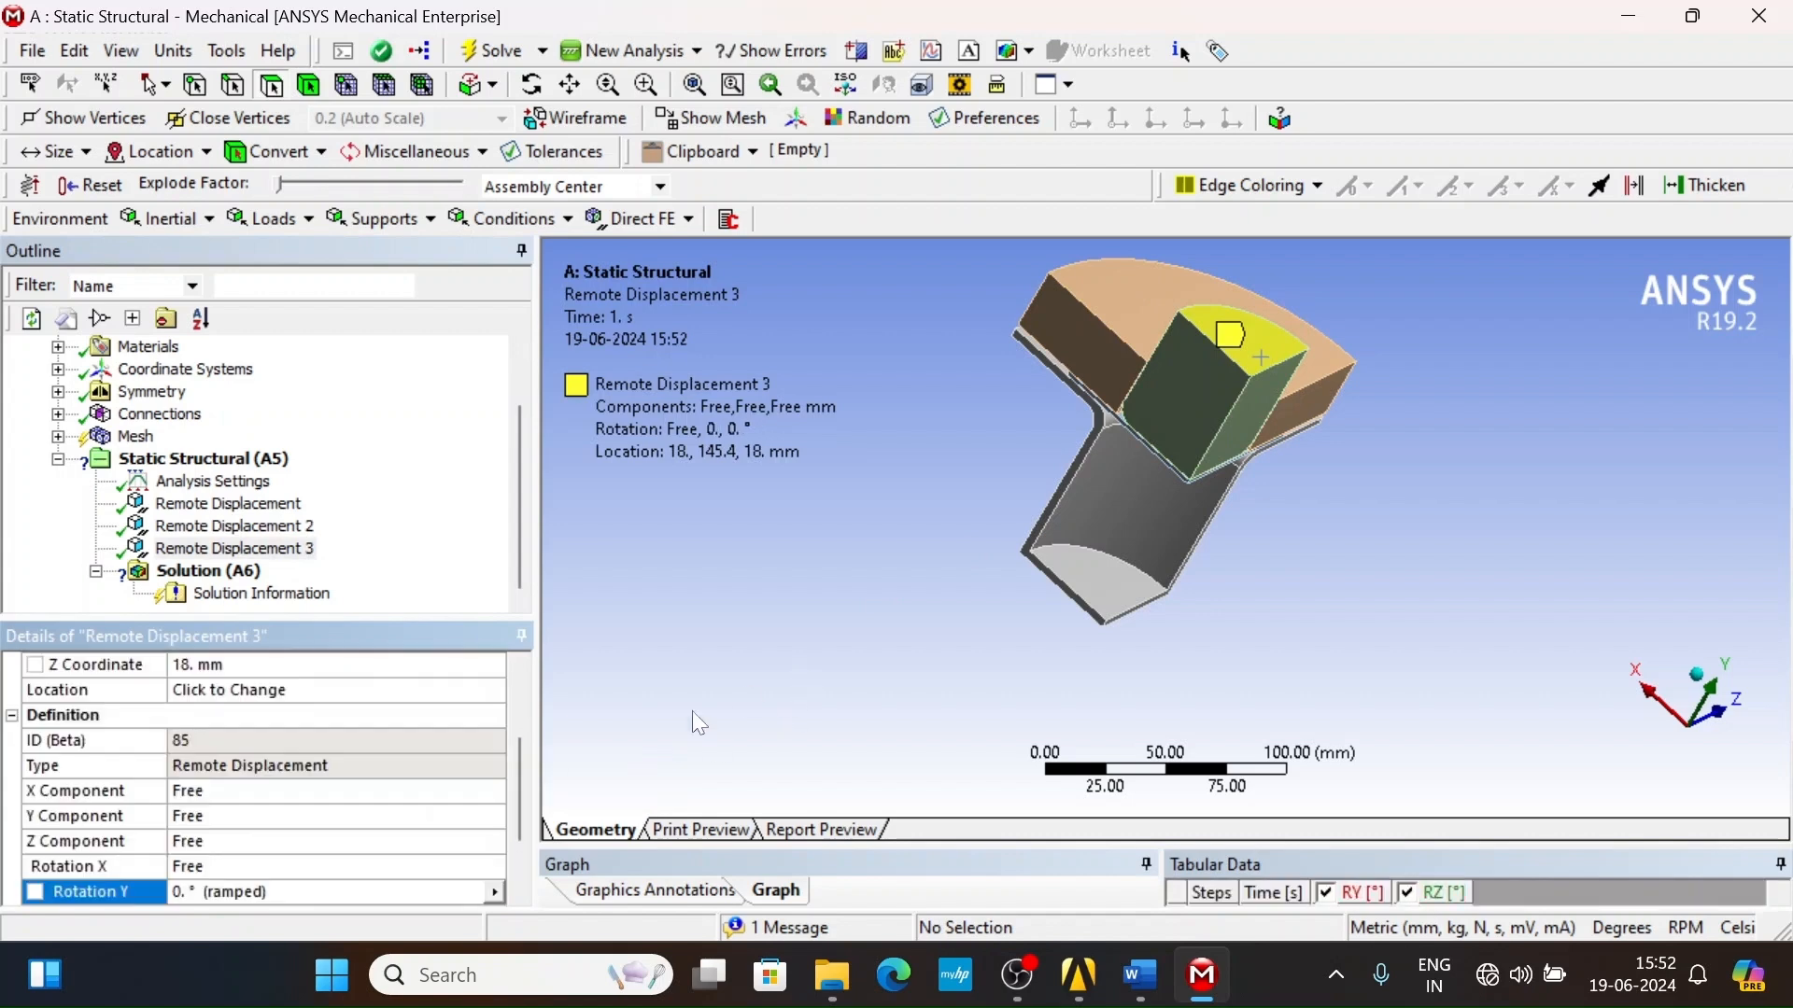
{"action": "left_click", "coordinate": [377, 863]}
{"action": "type", "text": "0"}
{"action": "key", "text": "Return"}
- Set only the X and Z components of the punch's remote displacement to 0 mm
{"action": "left_click", "coordinate": [268, 864]}
{"action": "type", "text": "0"}
{"action": "key", "text": "Return"}
{"action": "left_click", "coordinate": [341, 861]}
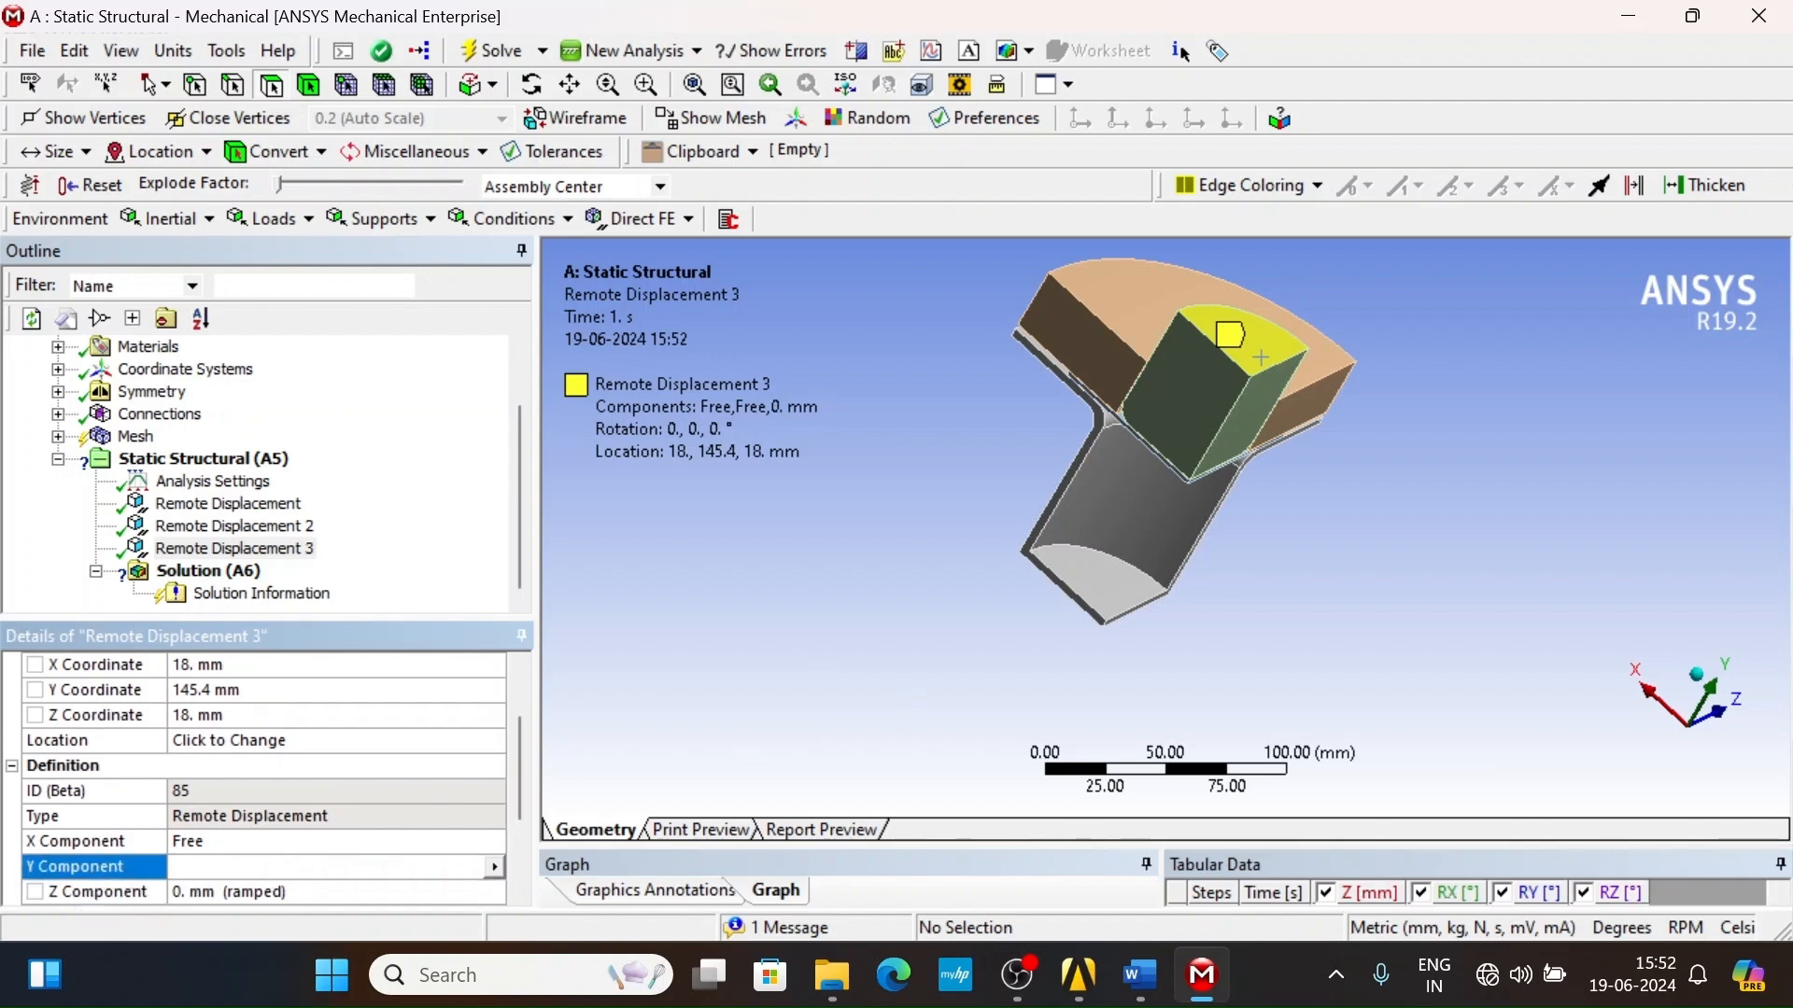
{"action": "left_click", "coordinate": [420, 841]}
{"action": "type", "text": "0"}
{"action": "key", "text": "Return"}
{"action": "scroll", "coordinate": [350, 866], "scroll_direction": "down", "scroll_amount": 1}
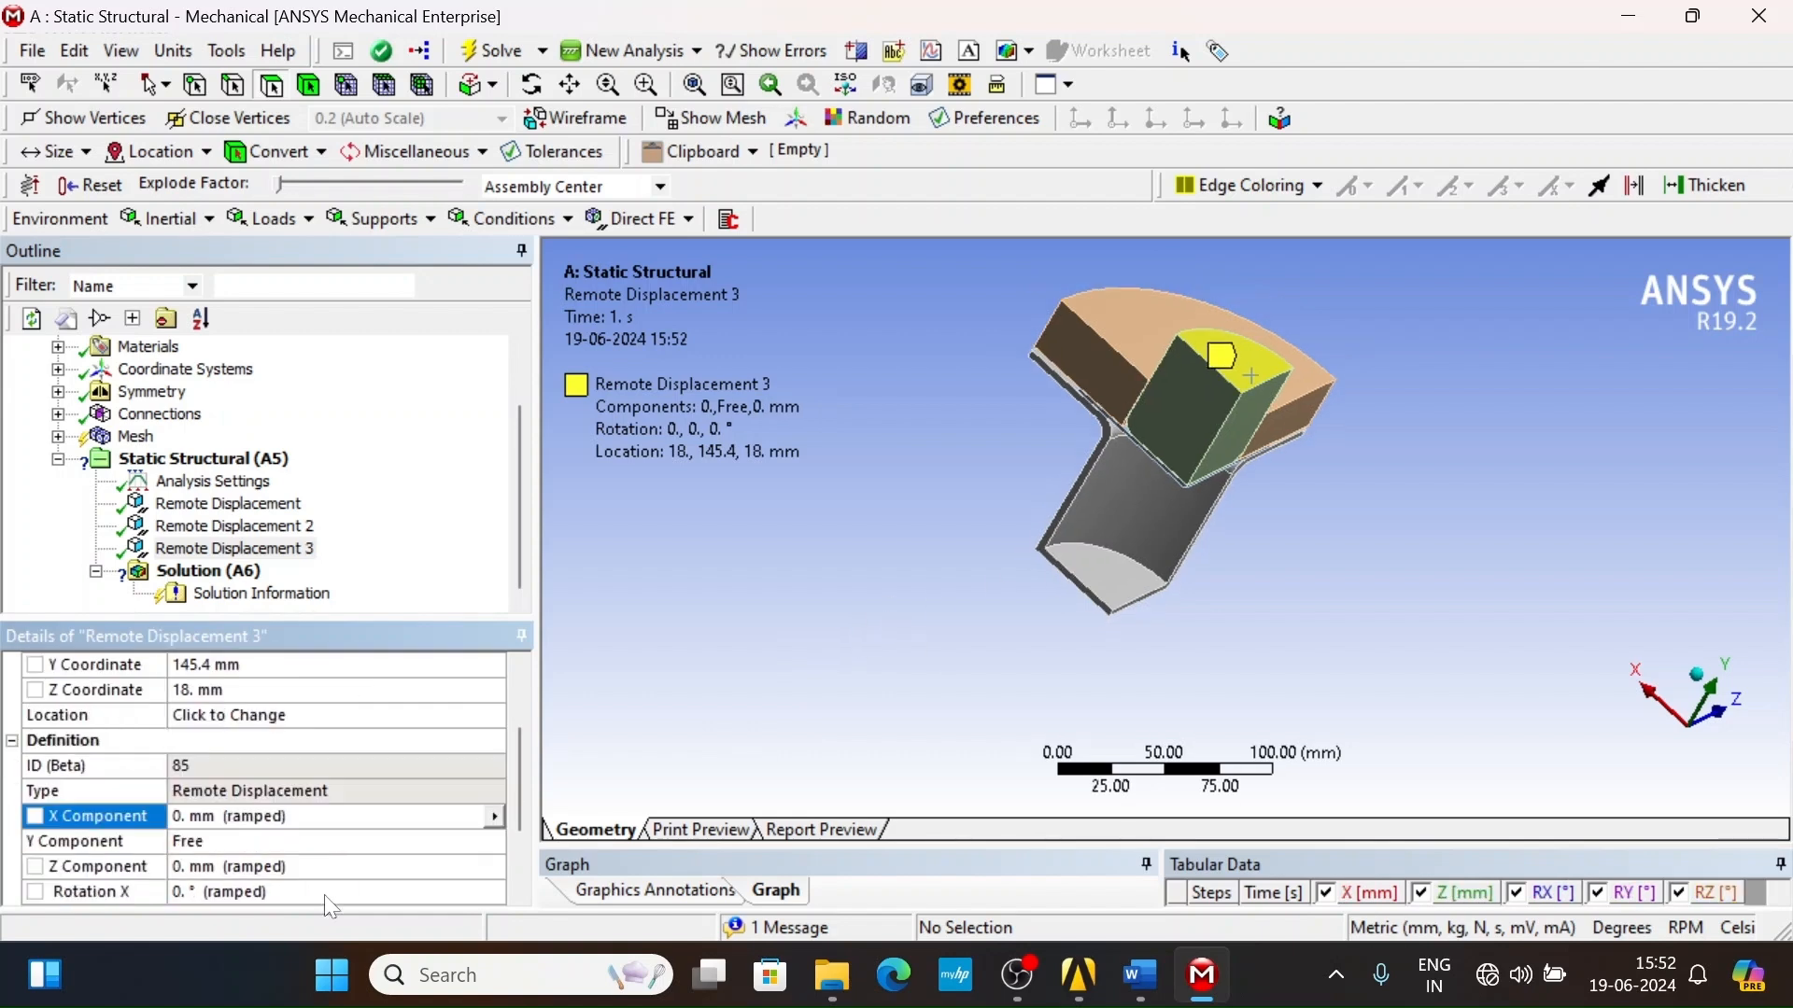
{"action": "middle_click_drag", "start_coordinate": [1214, 392], "coordinate": [1256, 478]}
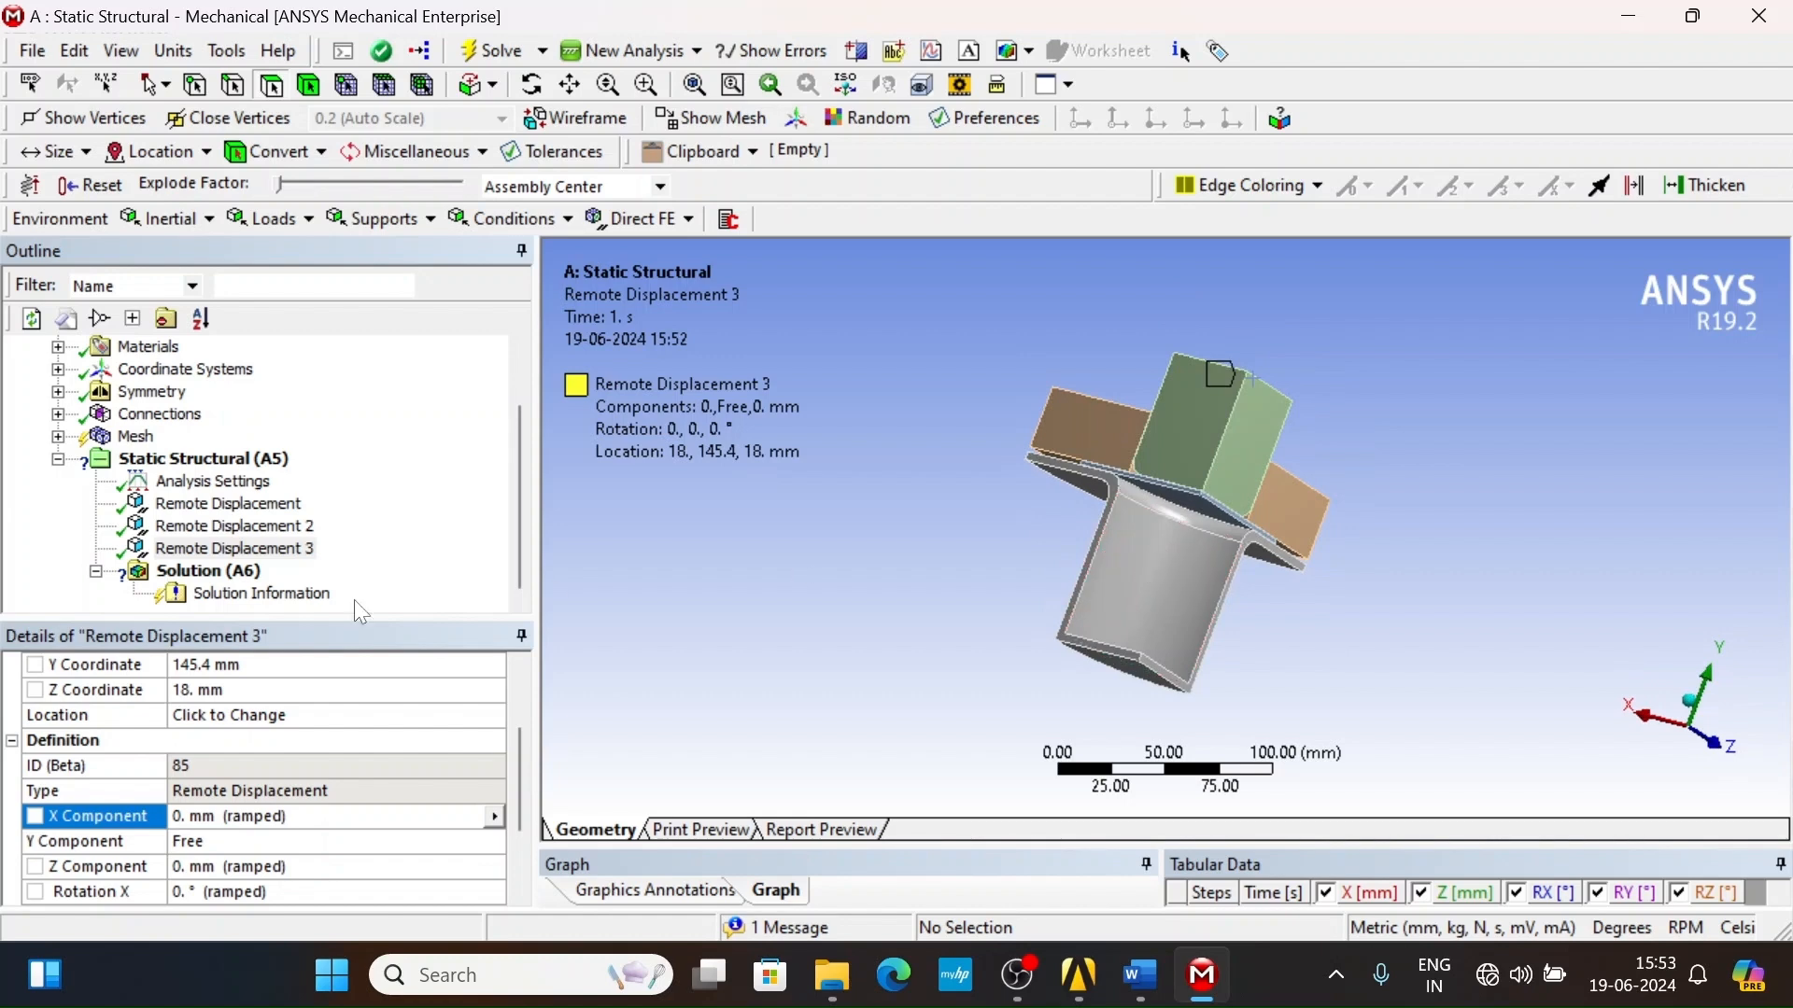
- Set the number of steps in the Analysis Settings to 10 and enlarge the graph and tabular data area
{"action": "left_click", "coordinate": [206, 484]}
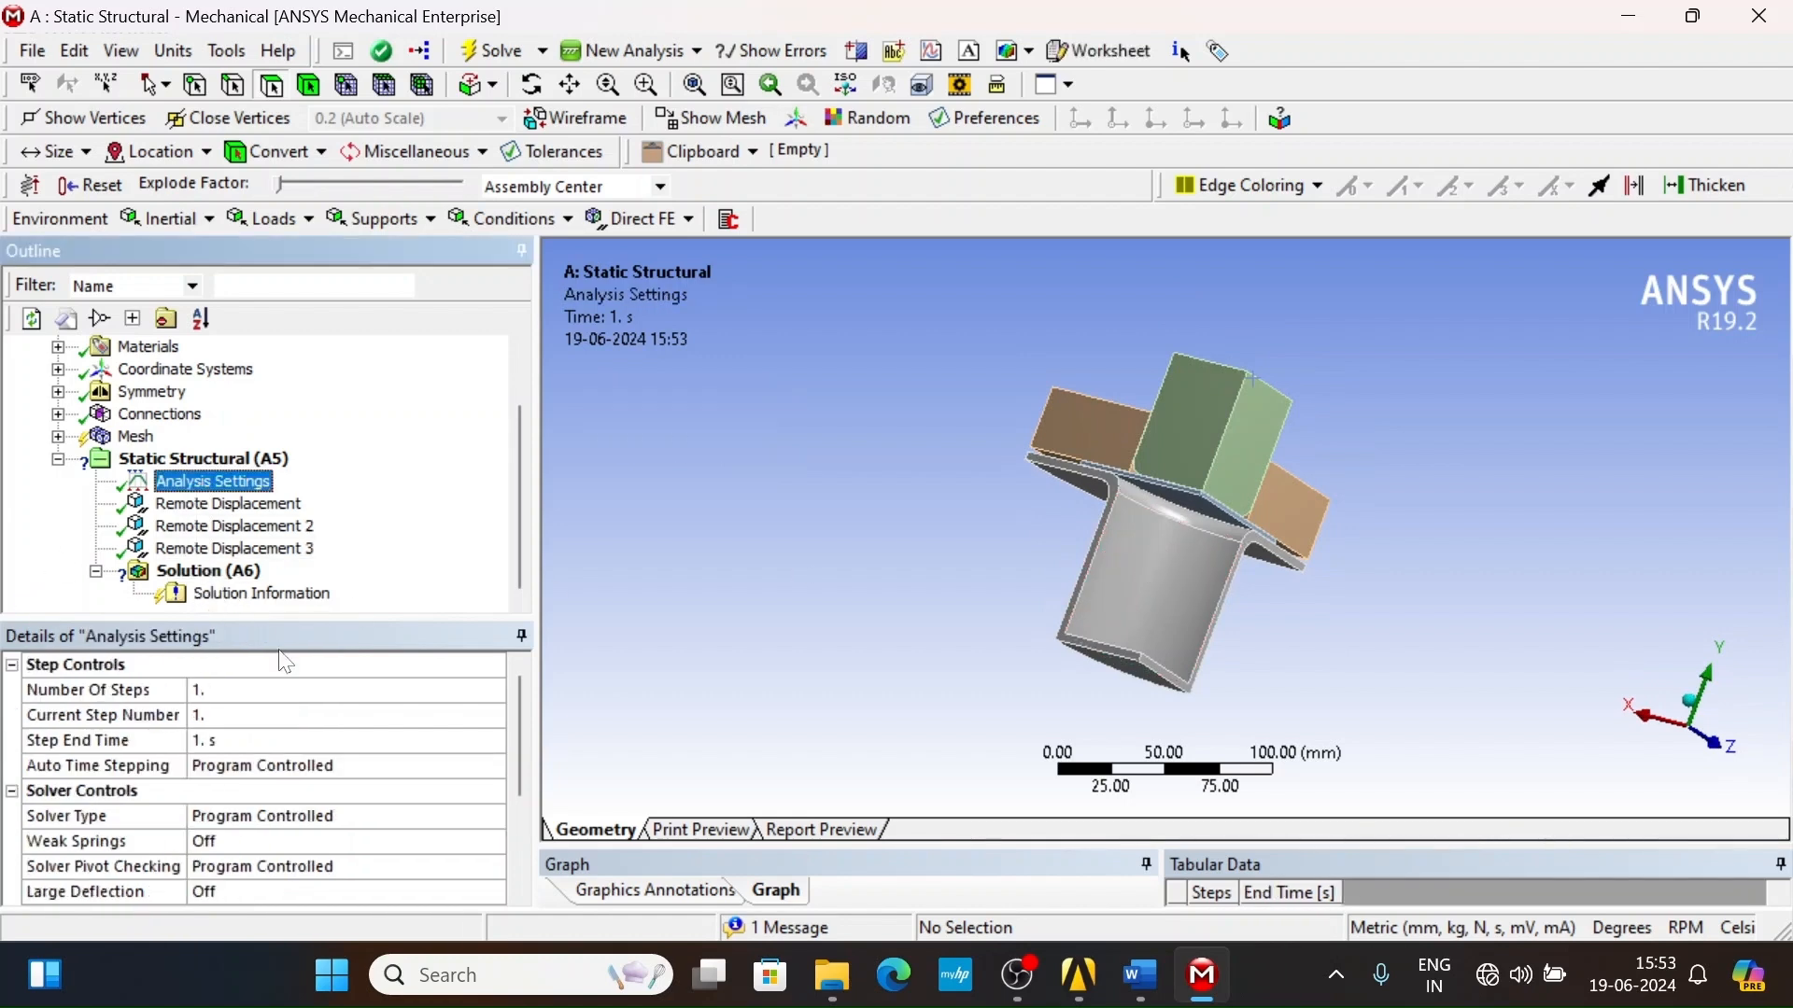
{"action": "left_click", "coordinate": [233, 702]}
{"action": "key", "text": "BackSpace"}
{"action": "type", "text": "0"}
{"action": "key", "text": "Return"}
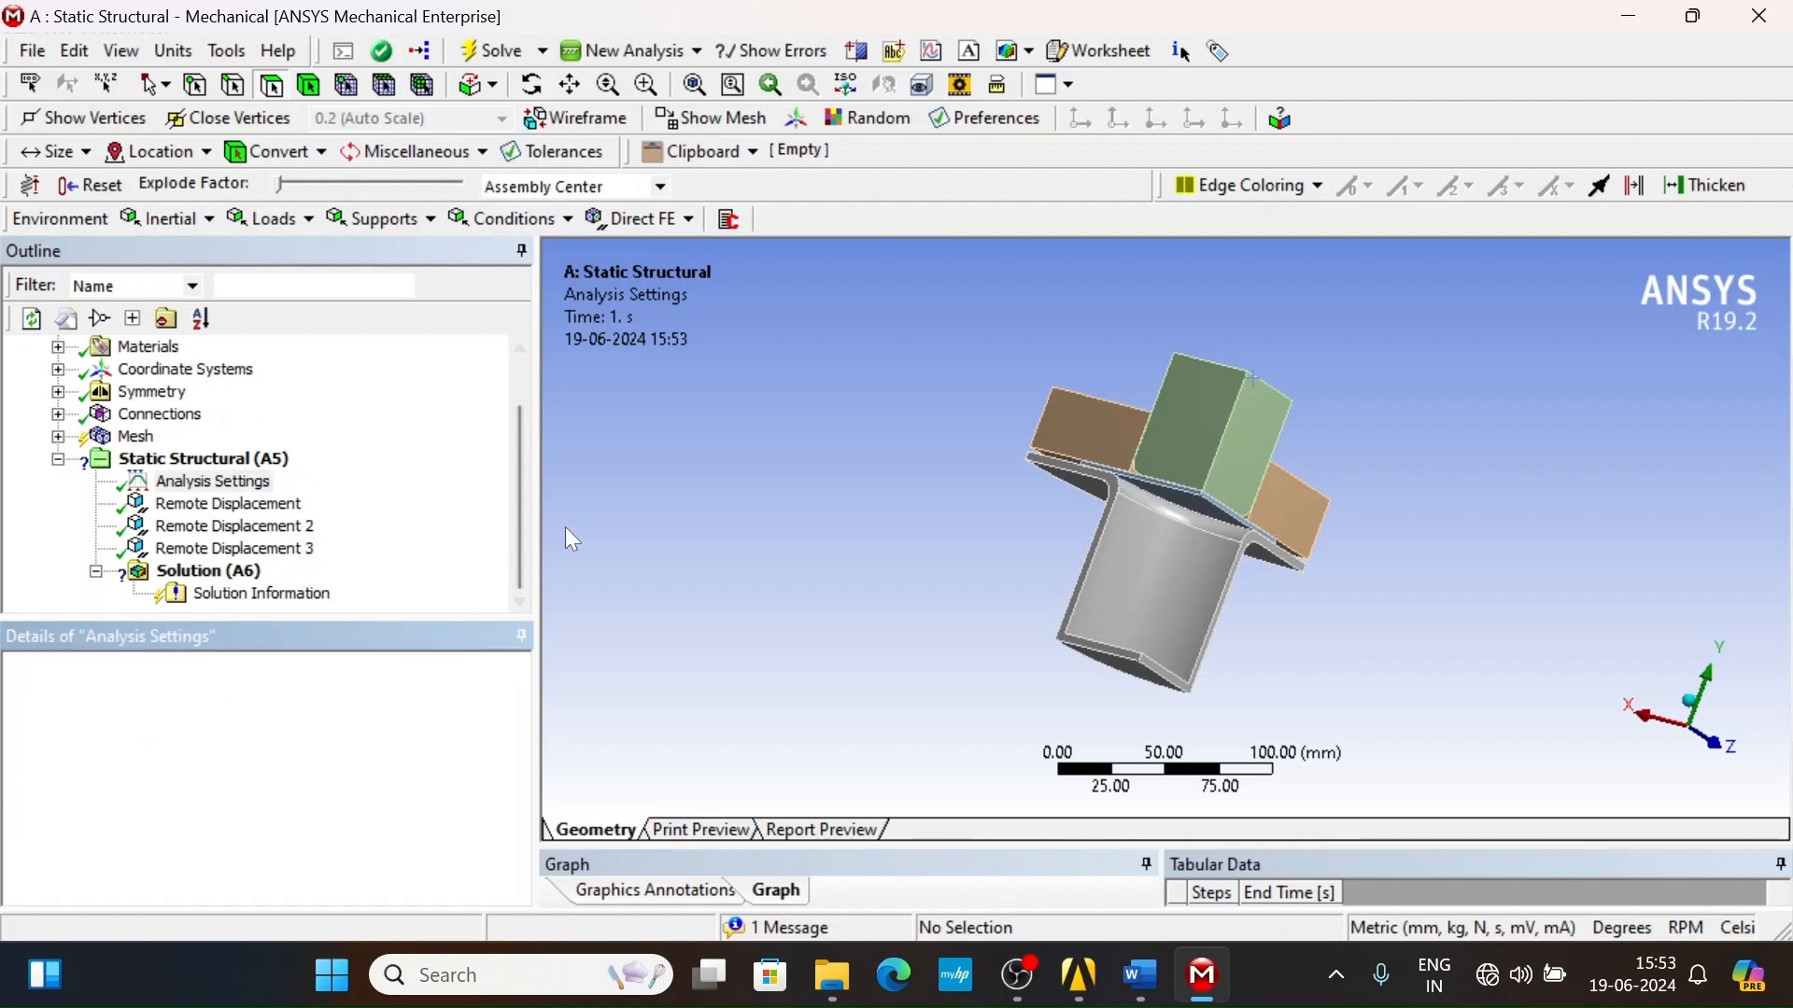
{"action": "left_click_drag", "start_coordinate": [804, 848], "coordinate": [804, 627]}
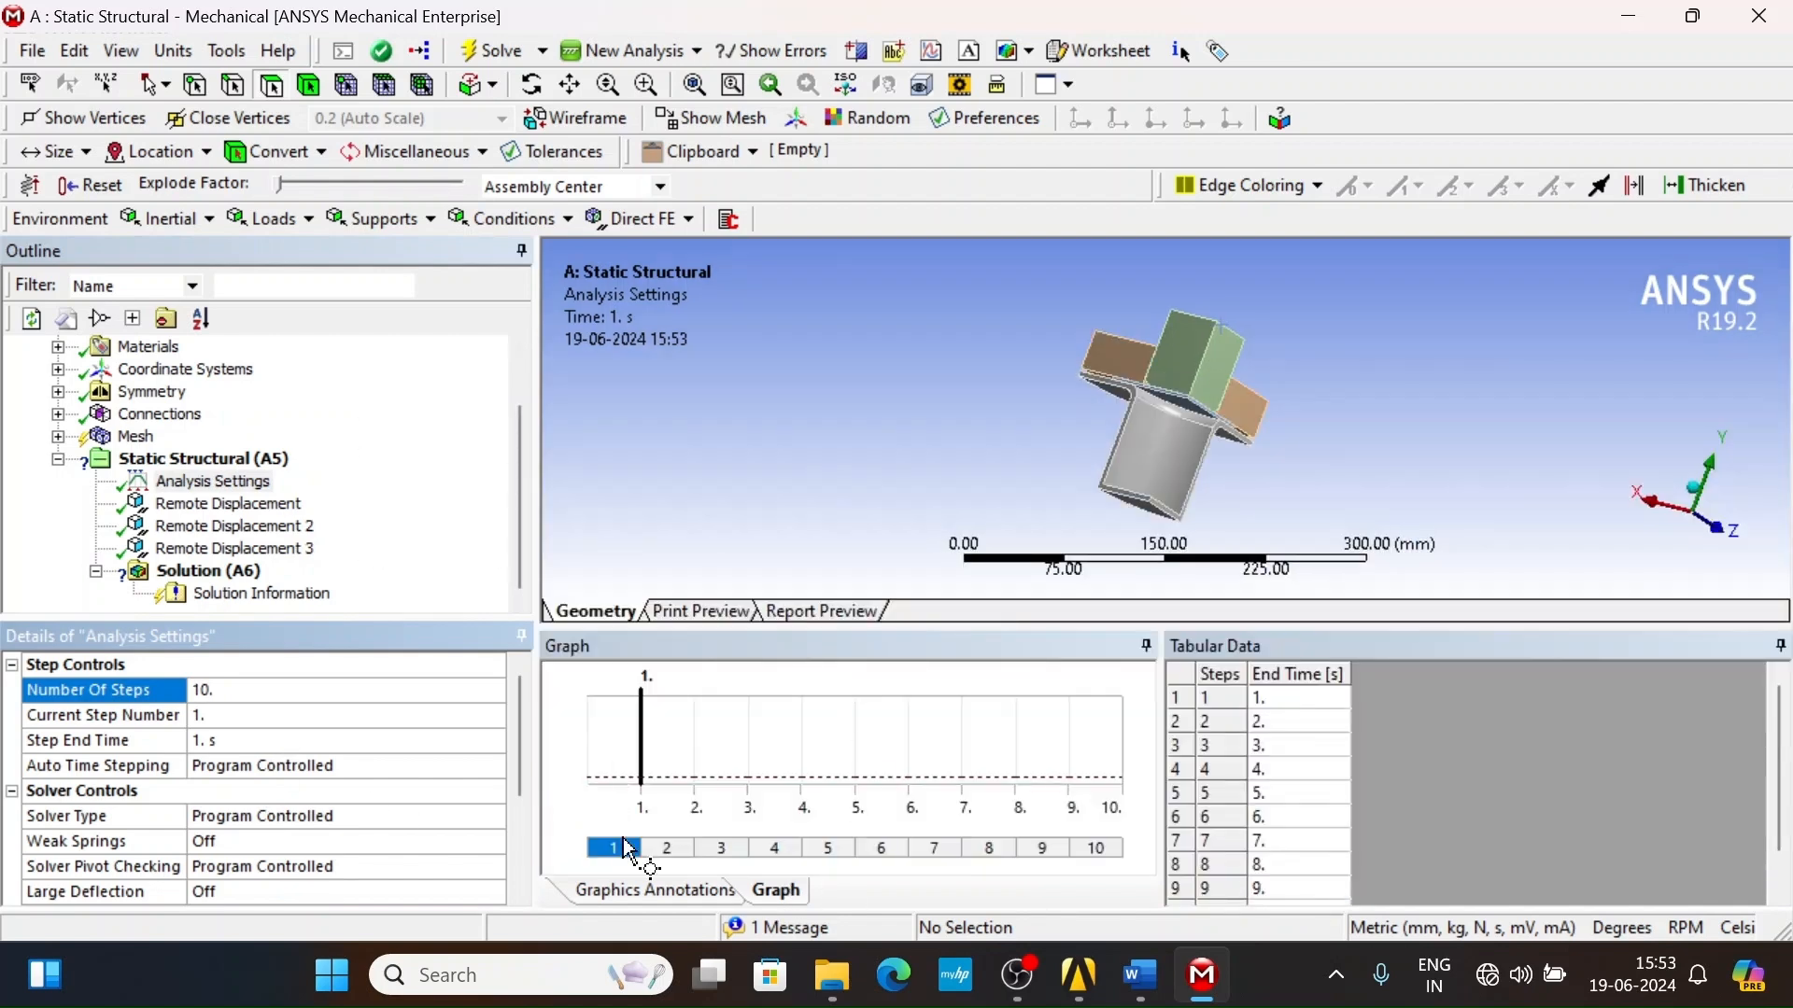
- Select all ten load steps and turn Auto Time Stepping on for them
{"action": "right_click", "coordinate": [628, 848]}
{"action": "left_click", "coordinate": [719, 816]}
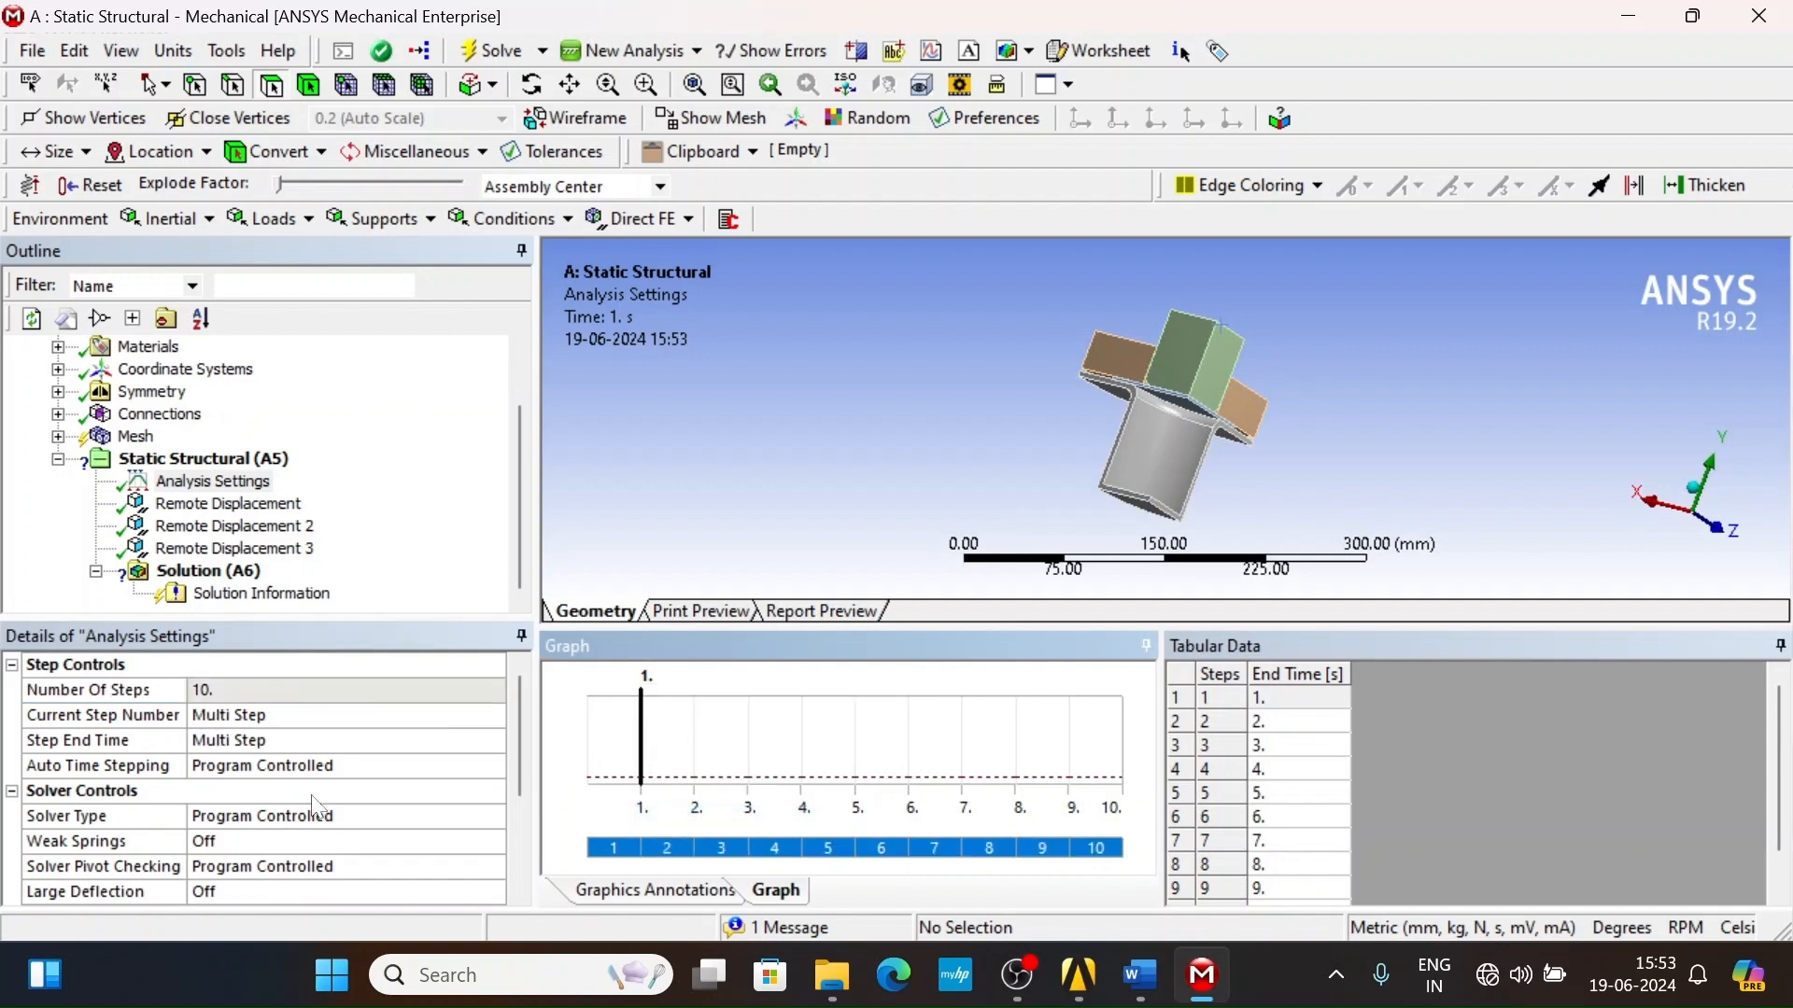
{"action": "left_click", "coordinate": [280, 765]}
{"action": "left_click", "coordinate": [495, 767]}
{"action": "left_click", "coordinate": [291, 793]}
{"action": "left_click", "coordinate": [495, 767]}
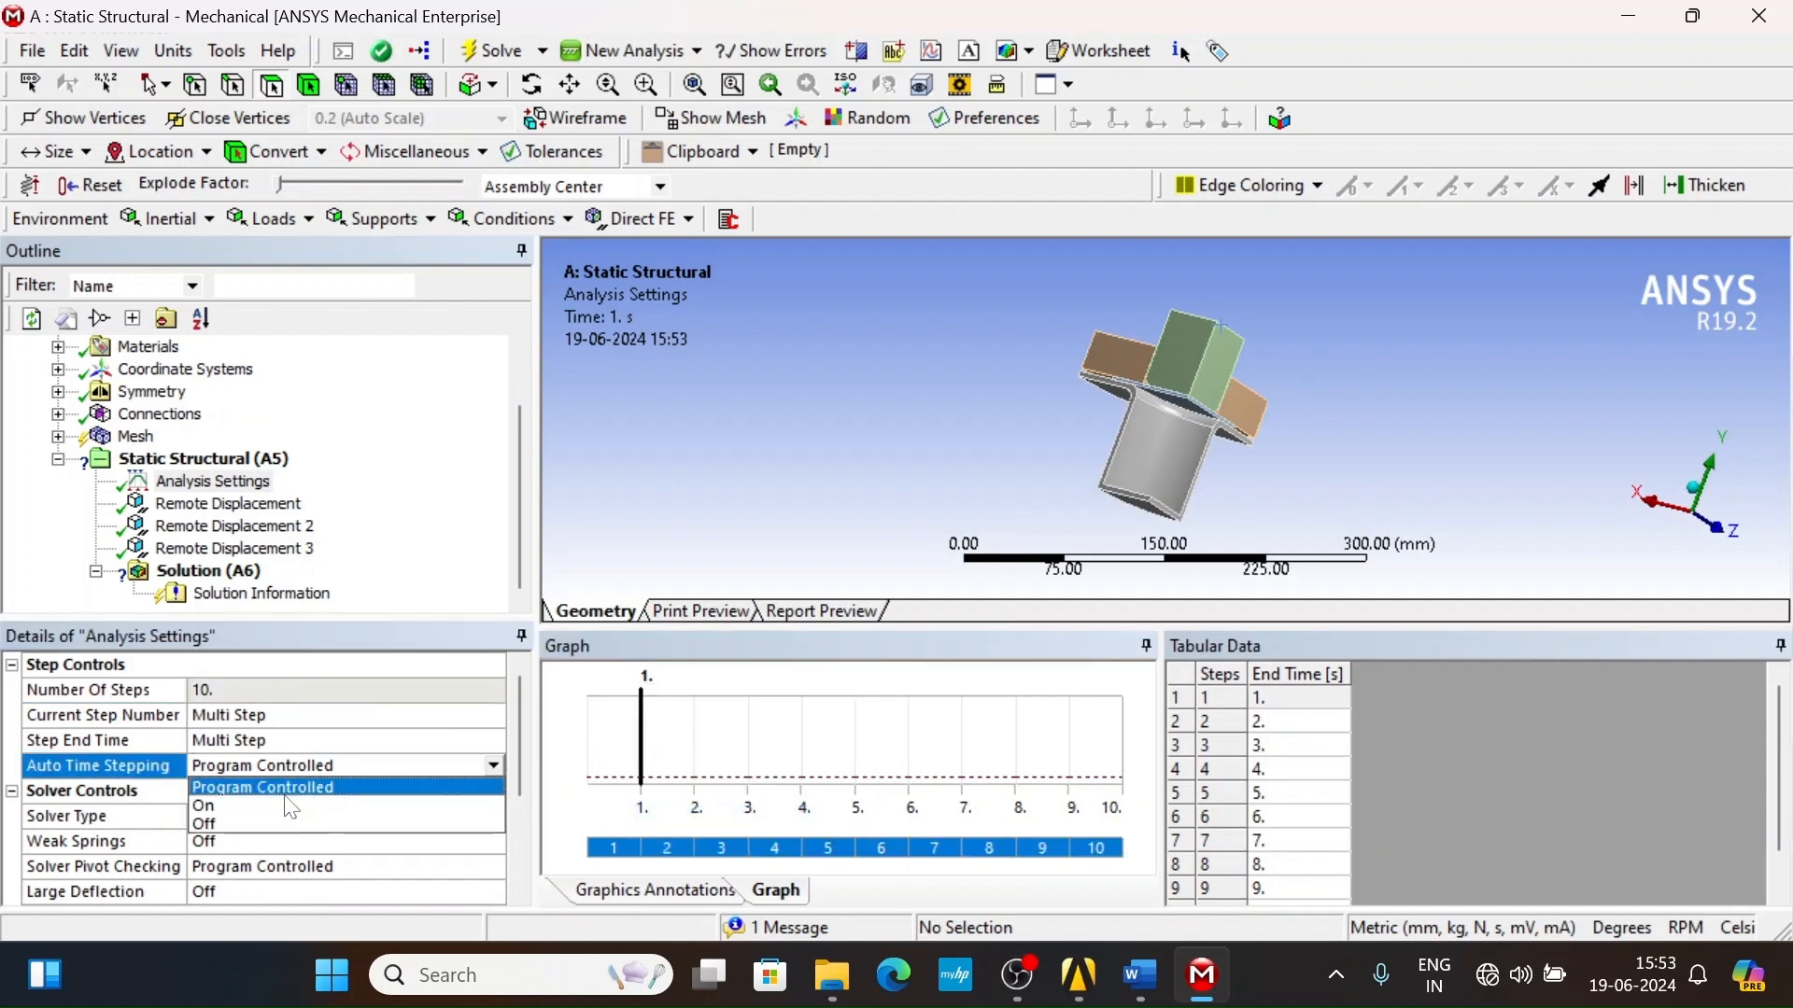
{"action": "left_click", "coordinate": [292, 806]}
{"action": "scroll", "coordinate": [243, 848], "scroll_direction": "down", "scroll_amount": 1}
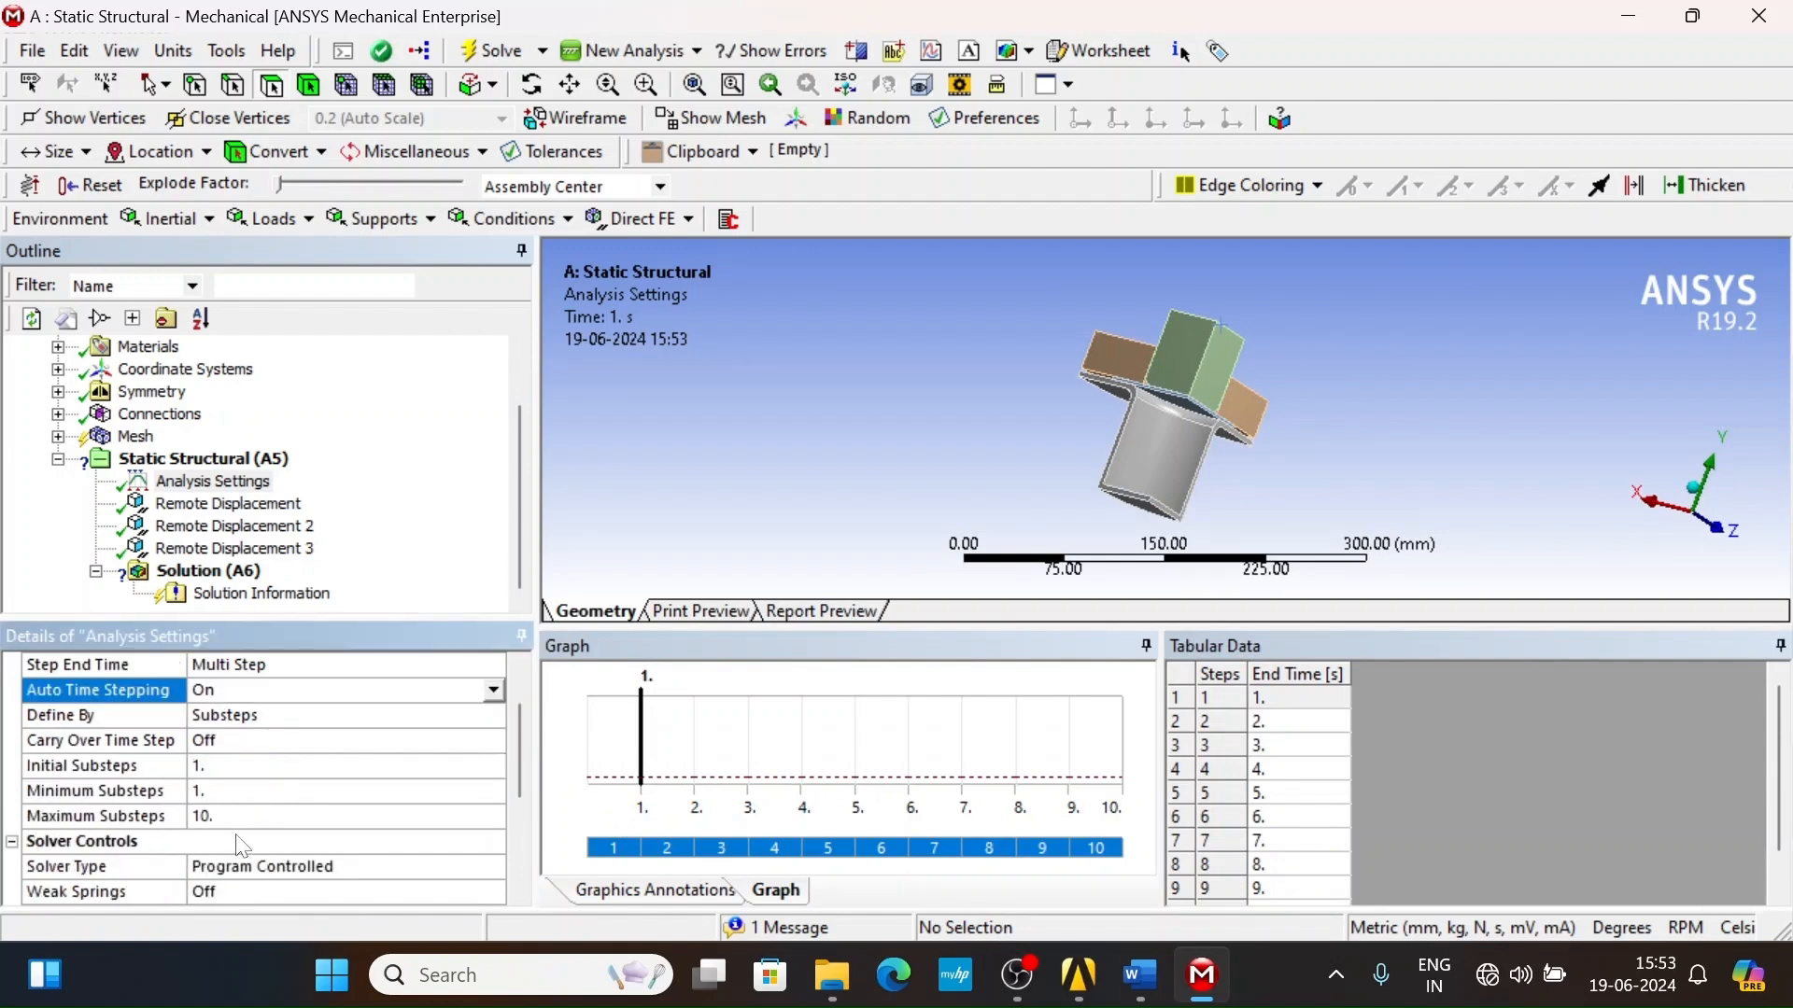
- Set the initial substeps to 60, minimum substeps to 40 and maximum substeps to 100 for all steps
{"action": "left_click", "coordinate": [225, 767]}
{"action": "type", "text": "60"}
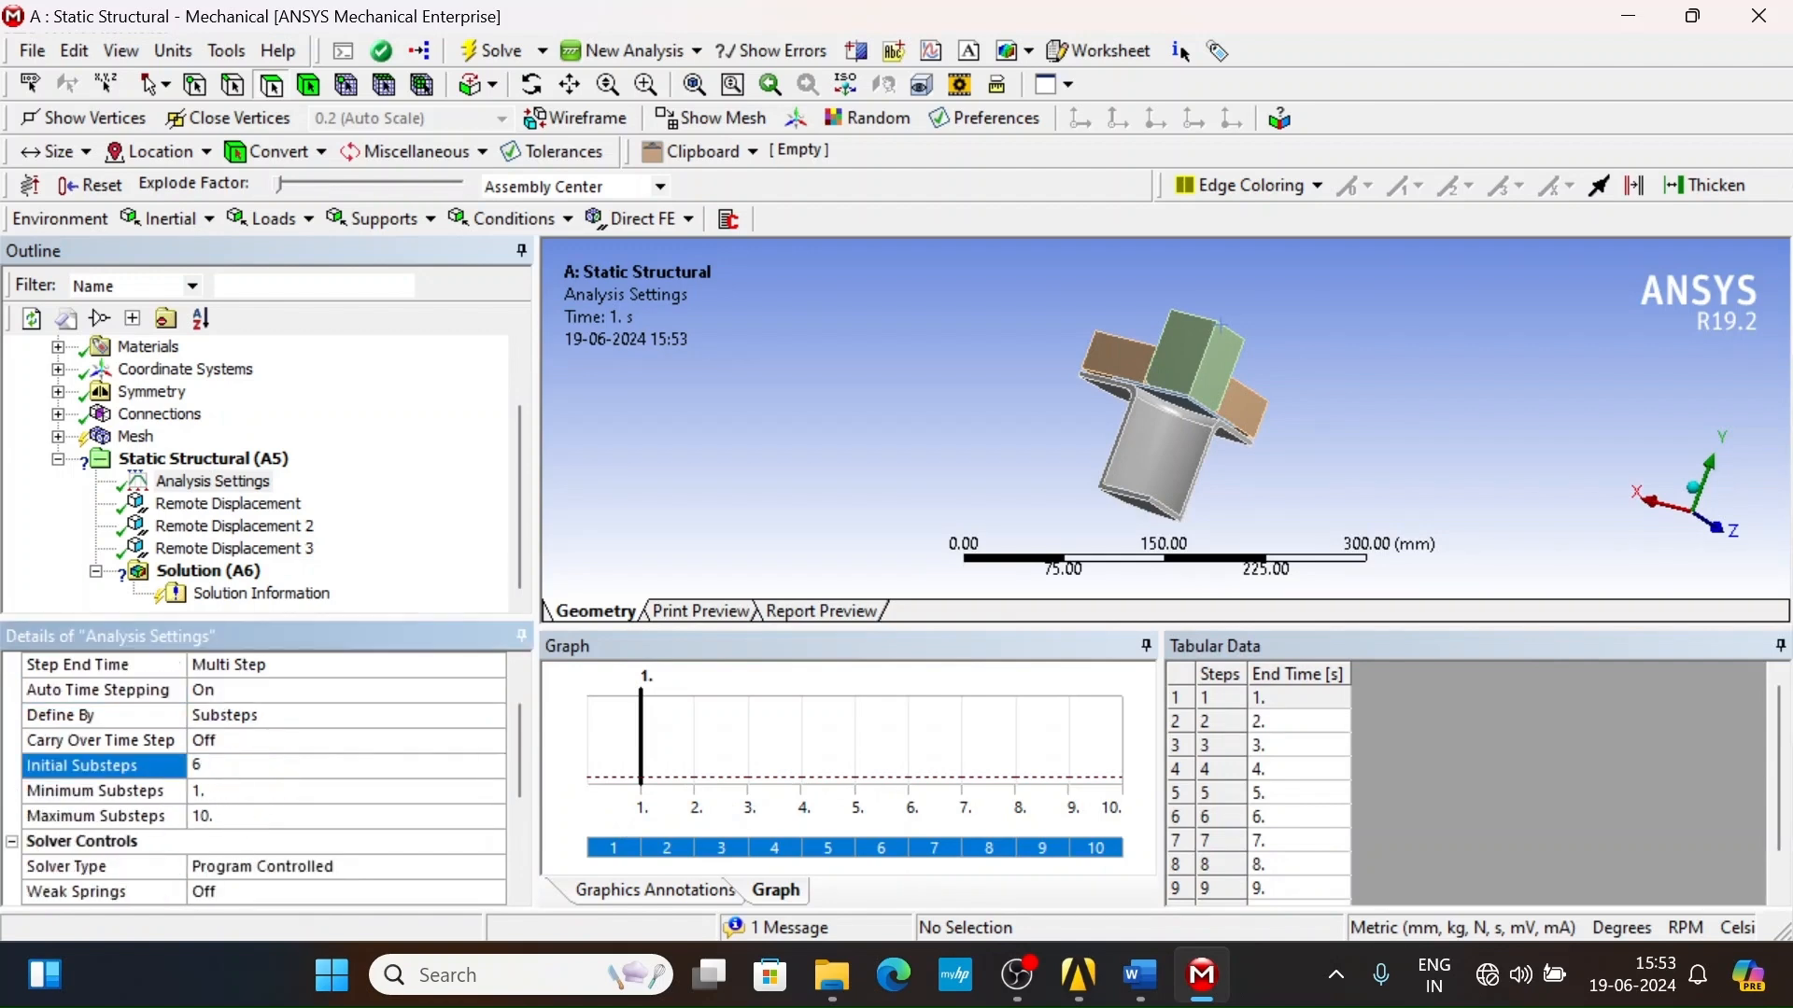
{"action": "left_click", "coordinate": [214, 796]}
{"action": "scroll", "coordinate": [247, 851], "scroll_direction": "down", "scroll_amount": 1}
{"action": "left_click", "coordinate": [224, 791]}
{"action": "type", "text": "40"}
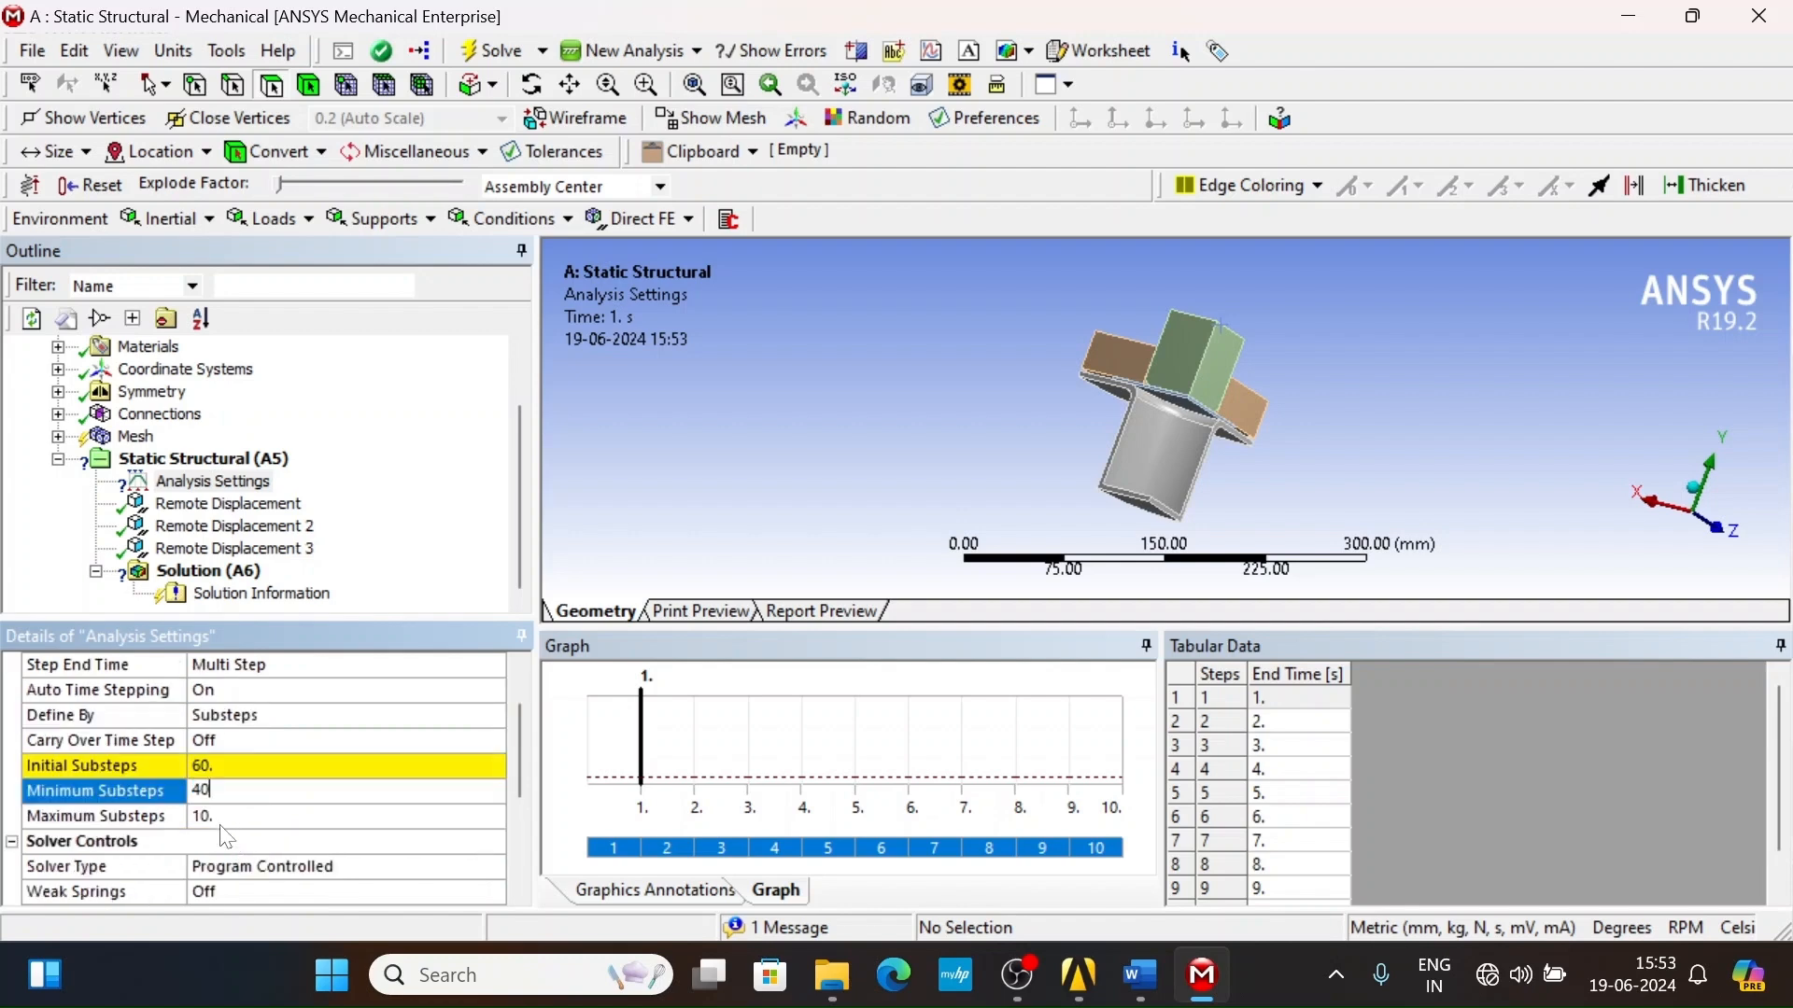
{"action": "left_click", "coordinate": [227, 837]}
{"action": "left_click", "coordinate": [233, 891]}
{"action": "type", "text": "100"}
{"action": "left_click", "coordinate": [805, 524]}
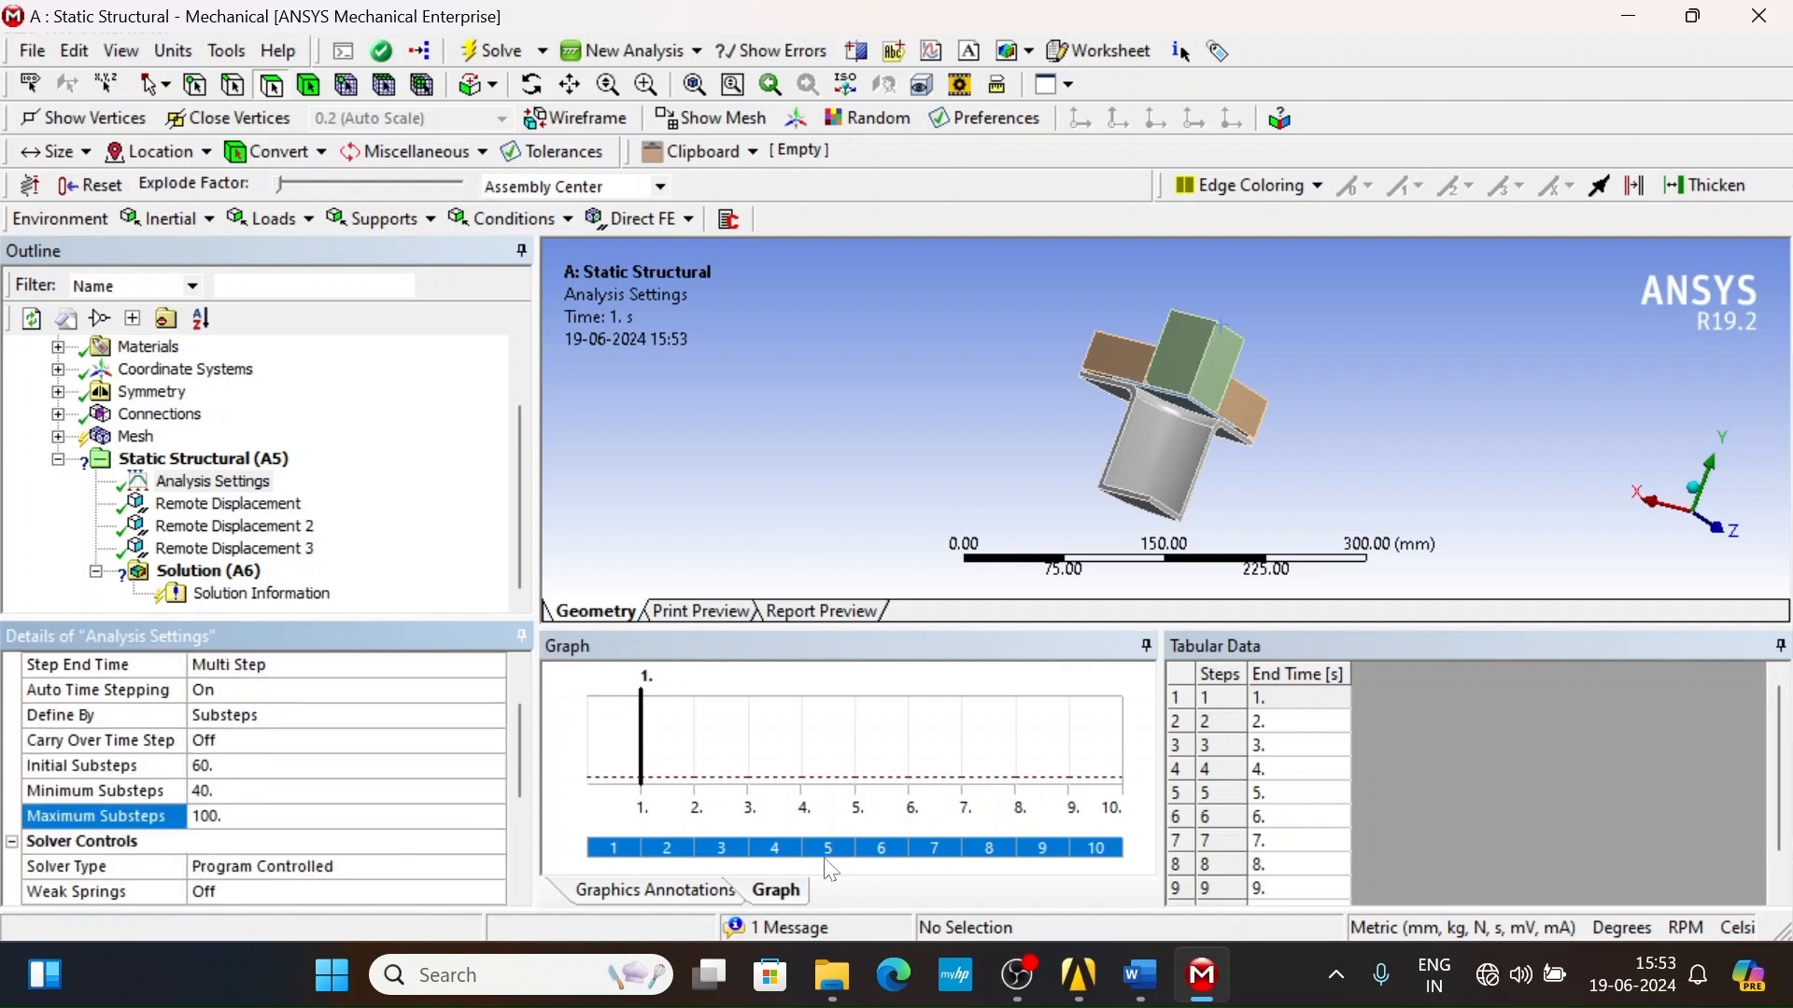
- For load steps 7 to 10, set the initial substeps to 80, minimum substeps to 50 and maximum substeps to 150
{"action": "left_click", "coordinate": [887, 852]}
{"action": "left_click", "coordinate": [936, 850]}
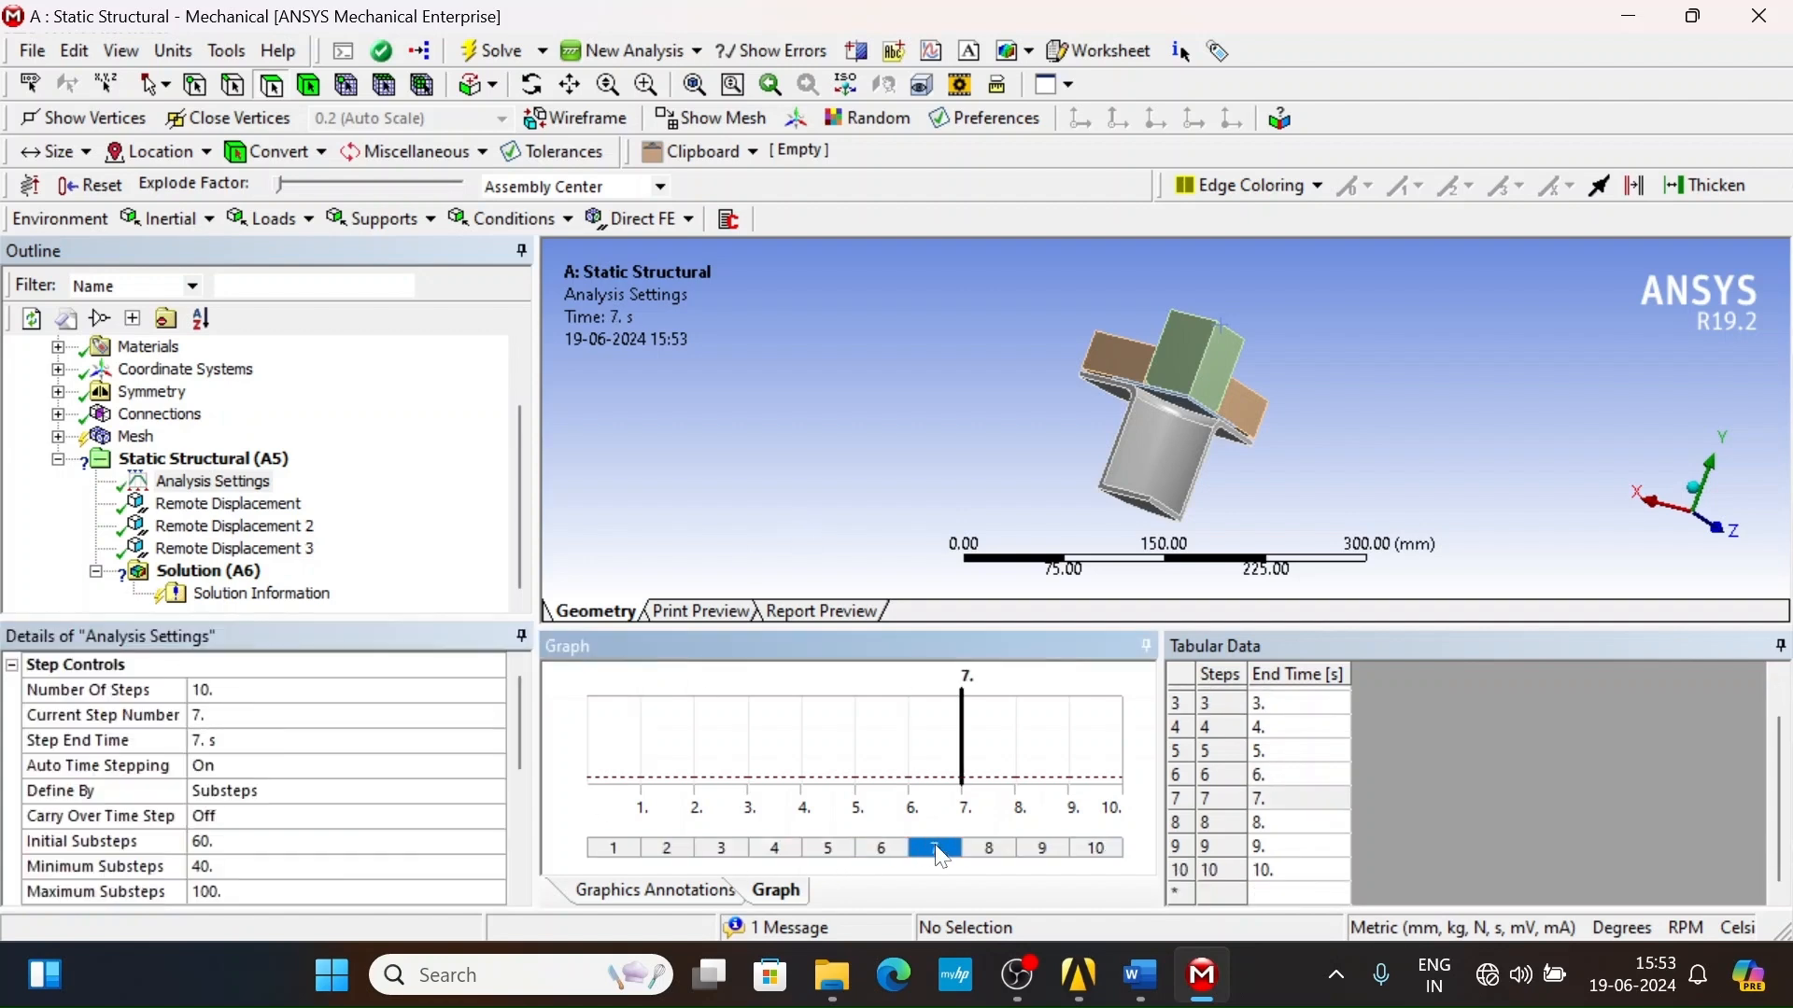
{"action": "left_click", "coordinate": [989, 850], "text": "shift"}
{"action": "left_click", "coordinate": [1097, 850], "text": "shift"}
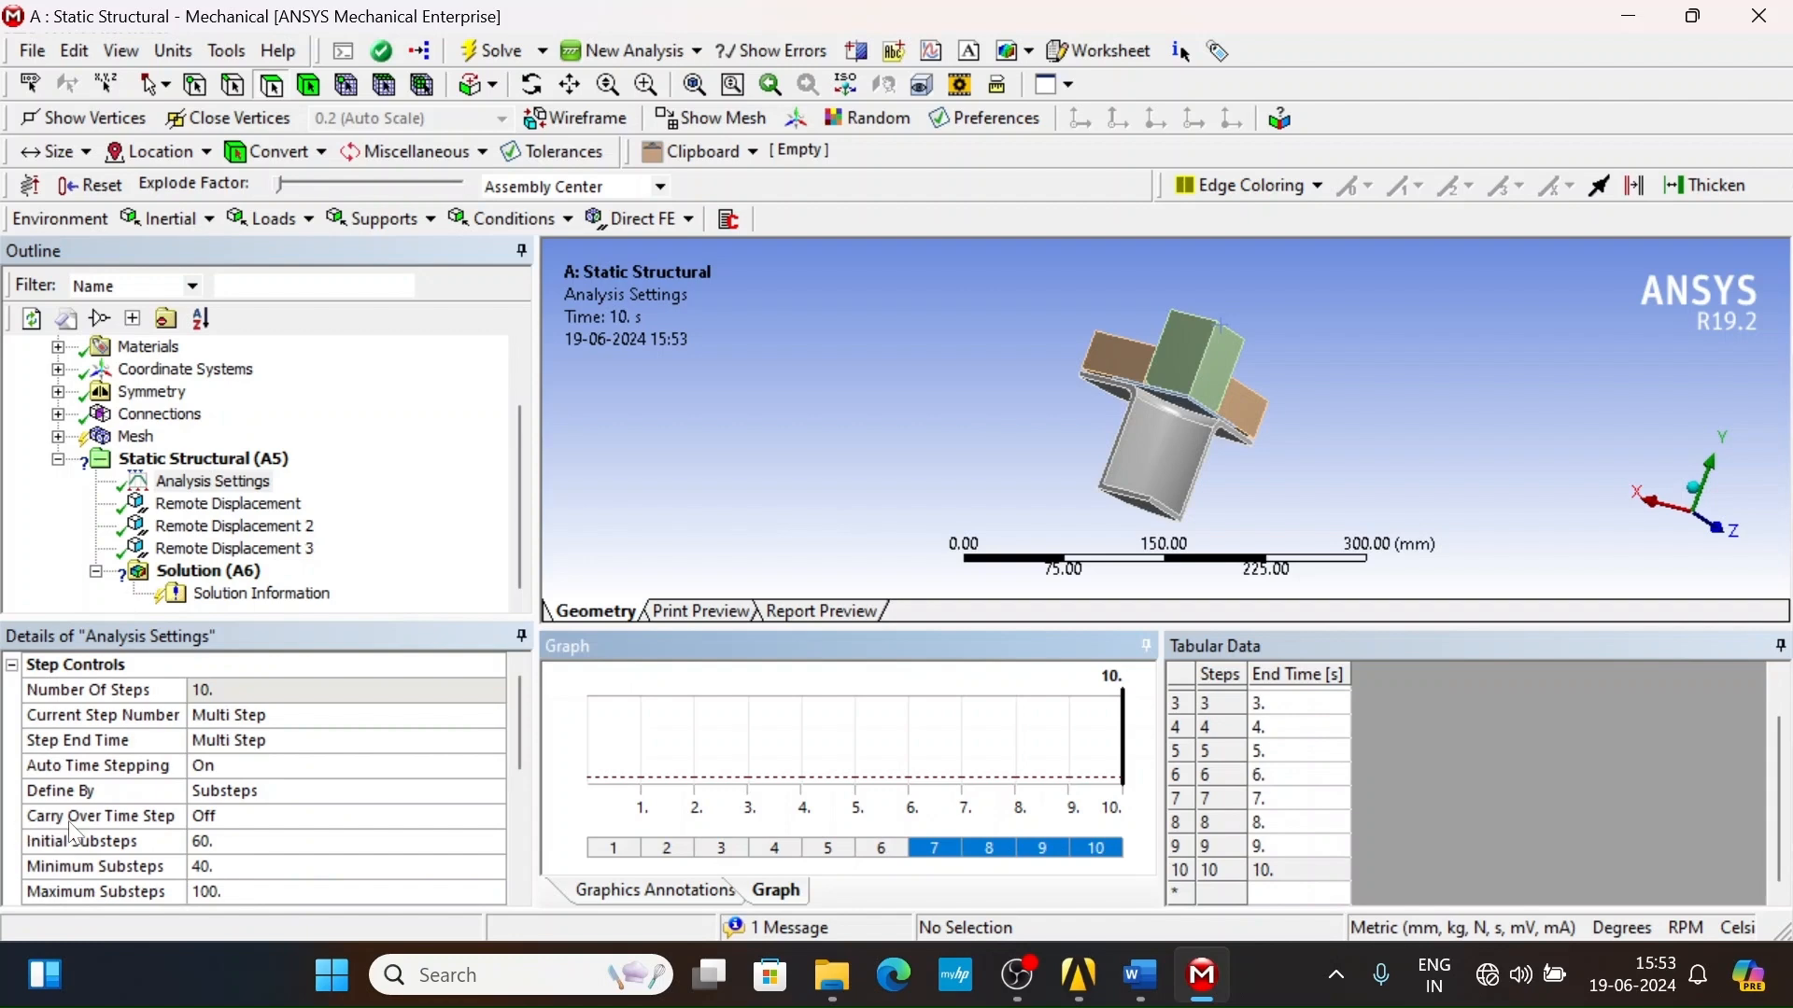
{"action": "left_click", "coordinate": [225, 844]}
{"action": "type", "text": "8"}
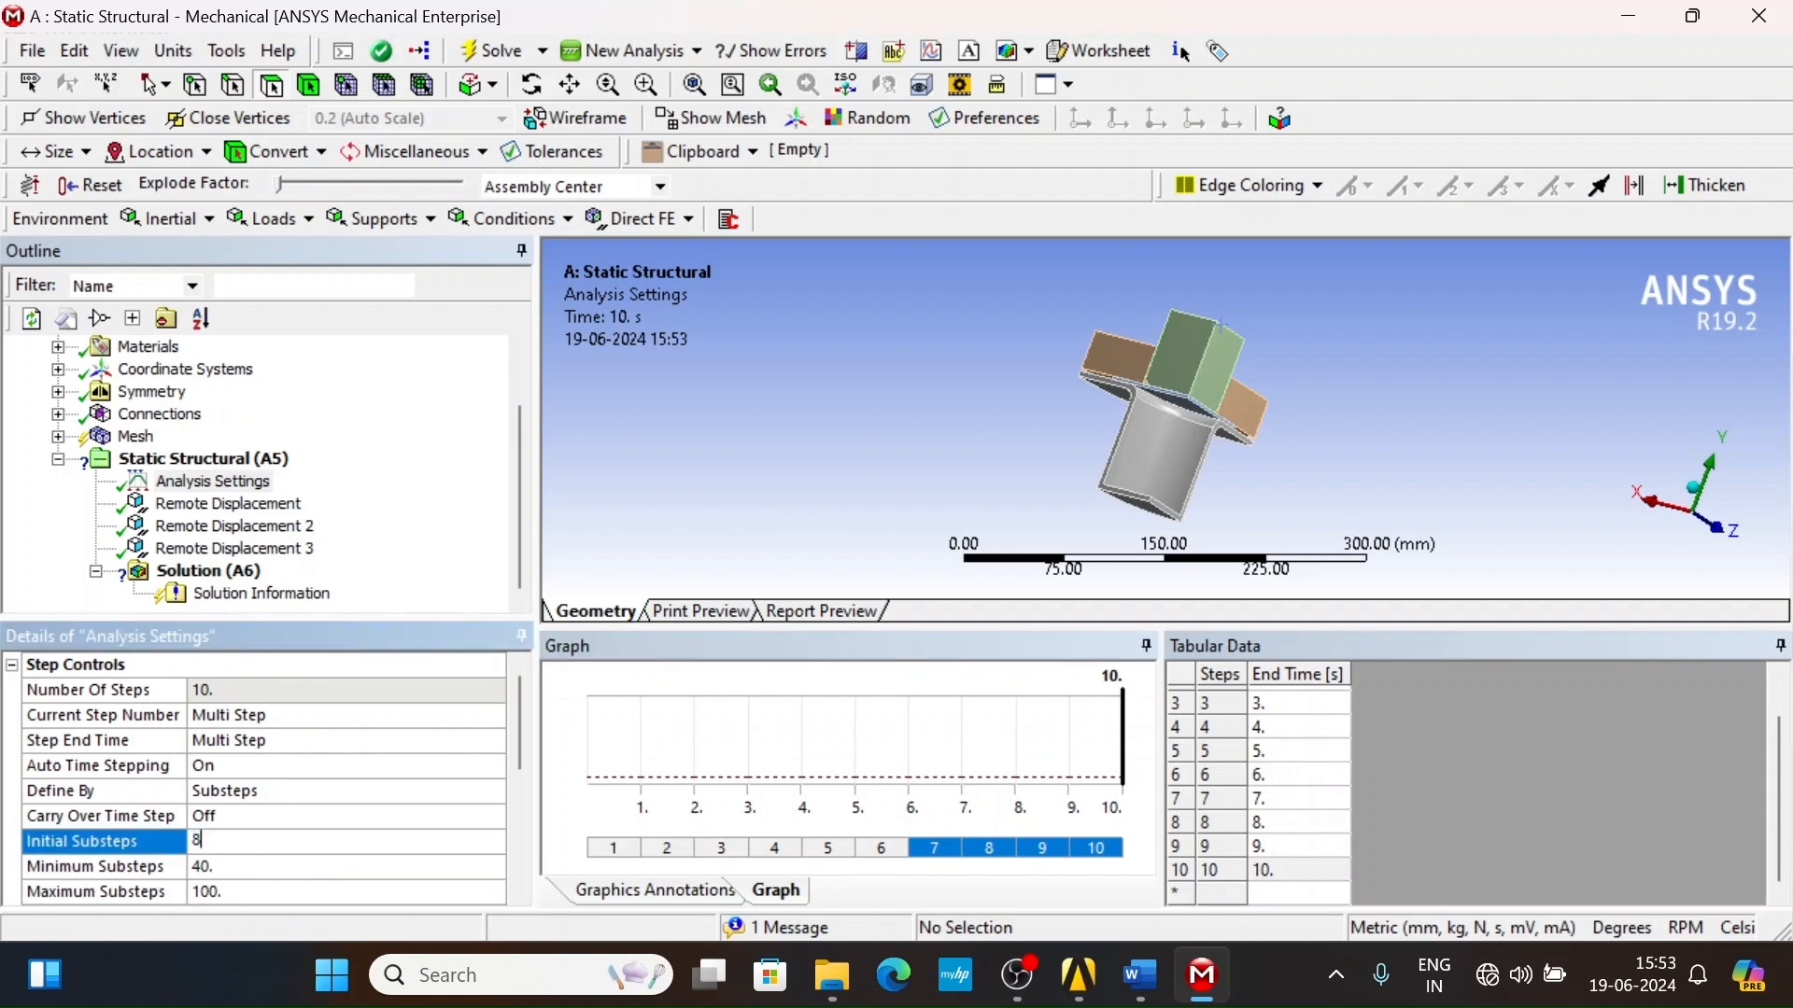
{"action": "type", "text": "0"}
{"action": "key", "text": "Tab"}
{"action": "type", "text": "50"}
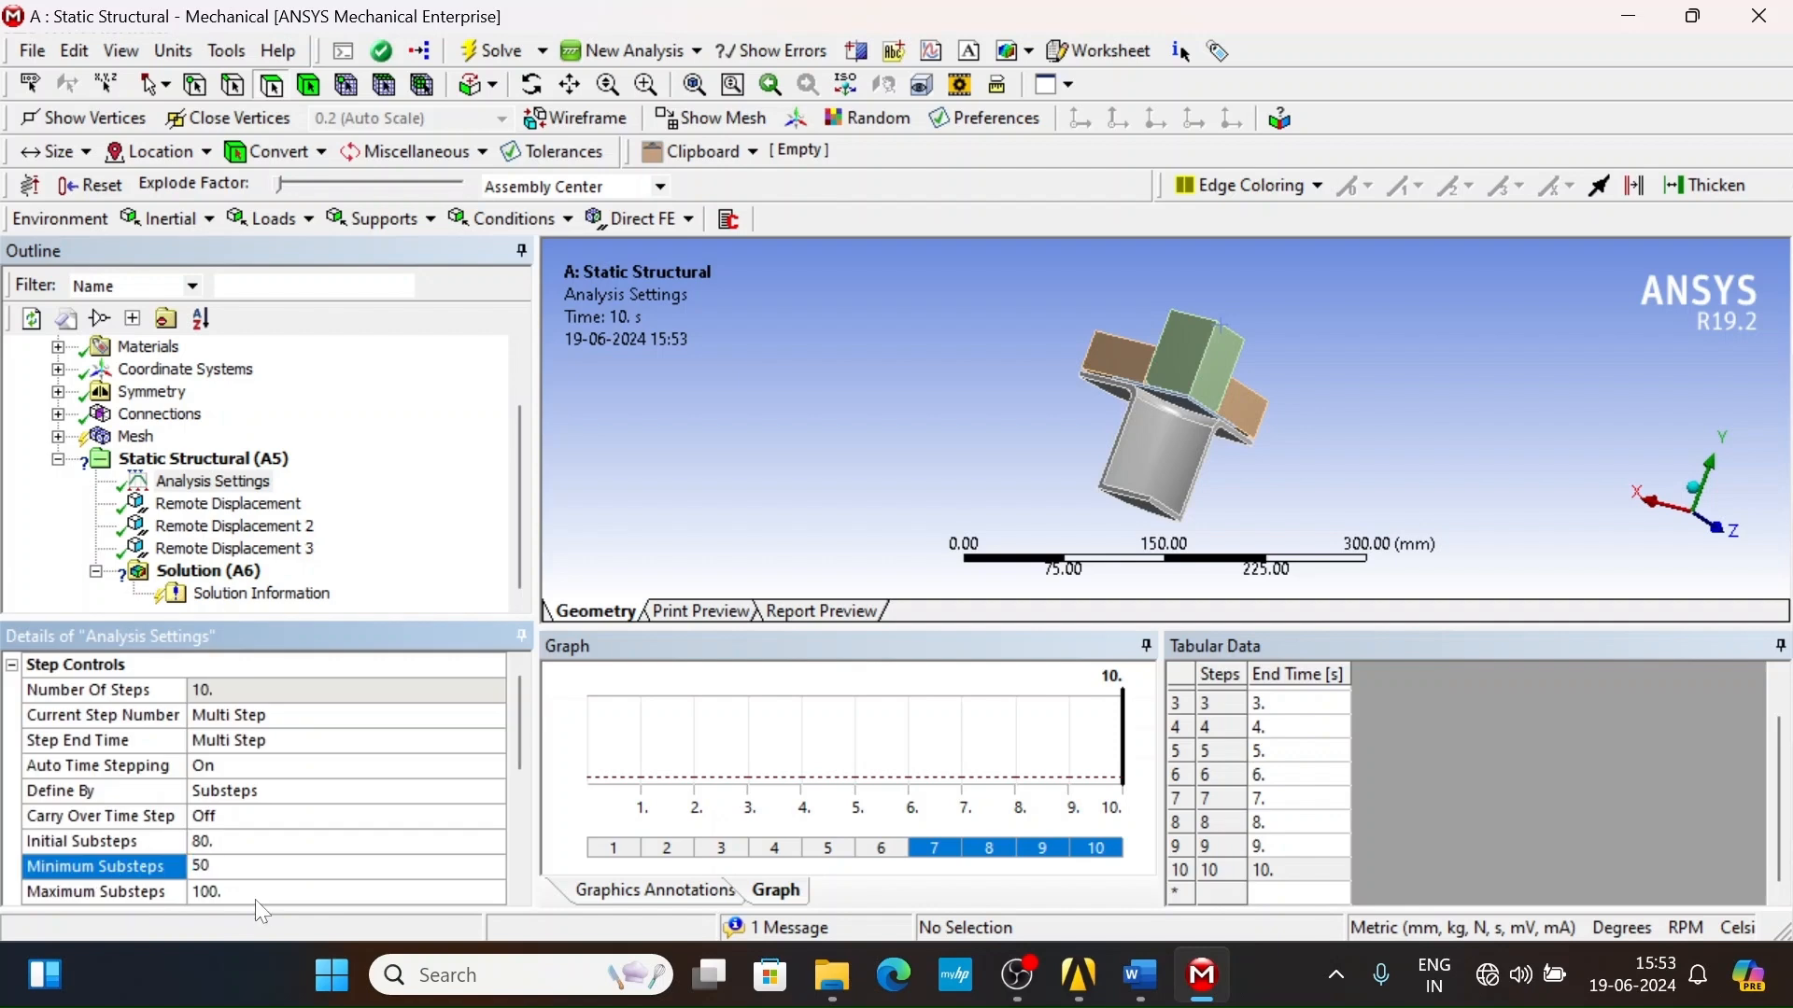
{"action": "key", "text": "Tab"}
{"action": "type", "text": "150"}
{"action": "scroll", "coordinate": [439, 831], "scroll_direction": "down", "scroll_amount": 2}
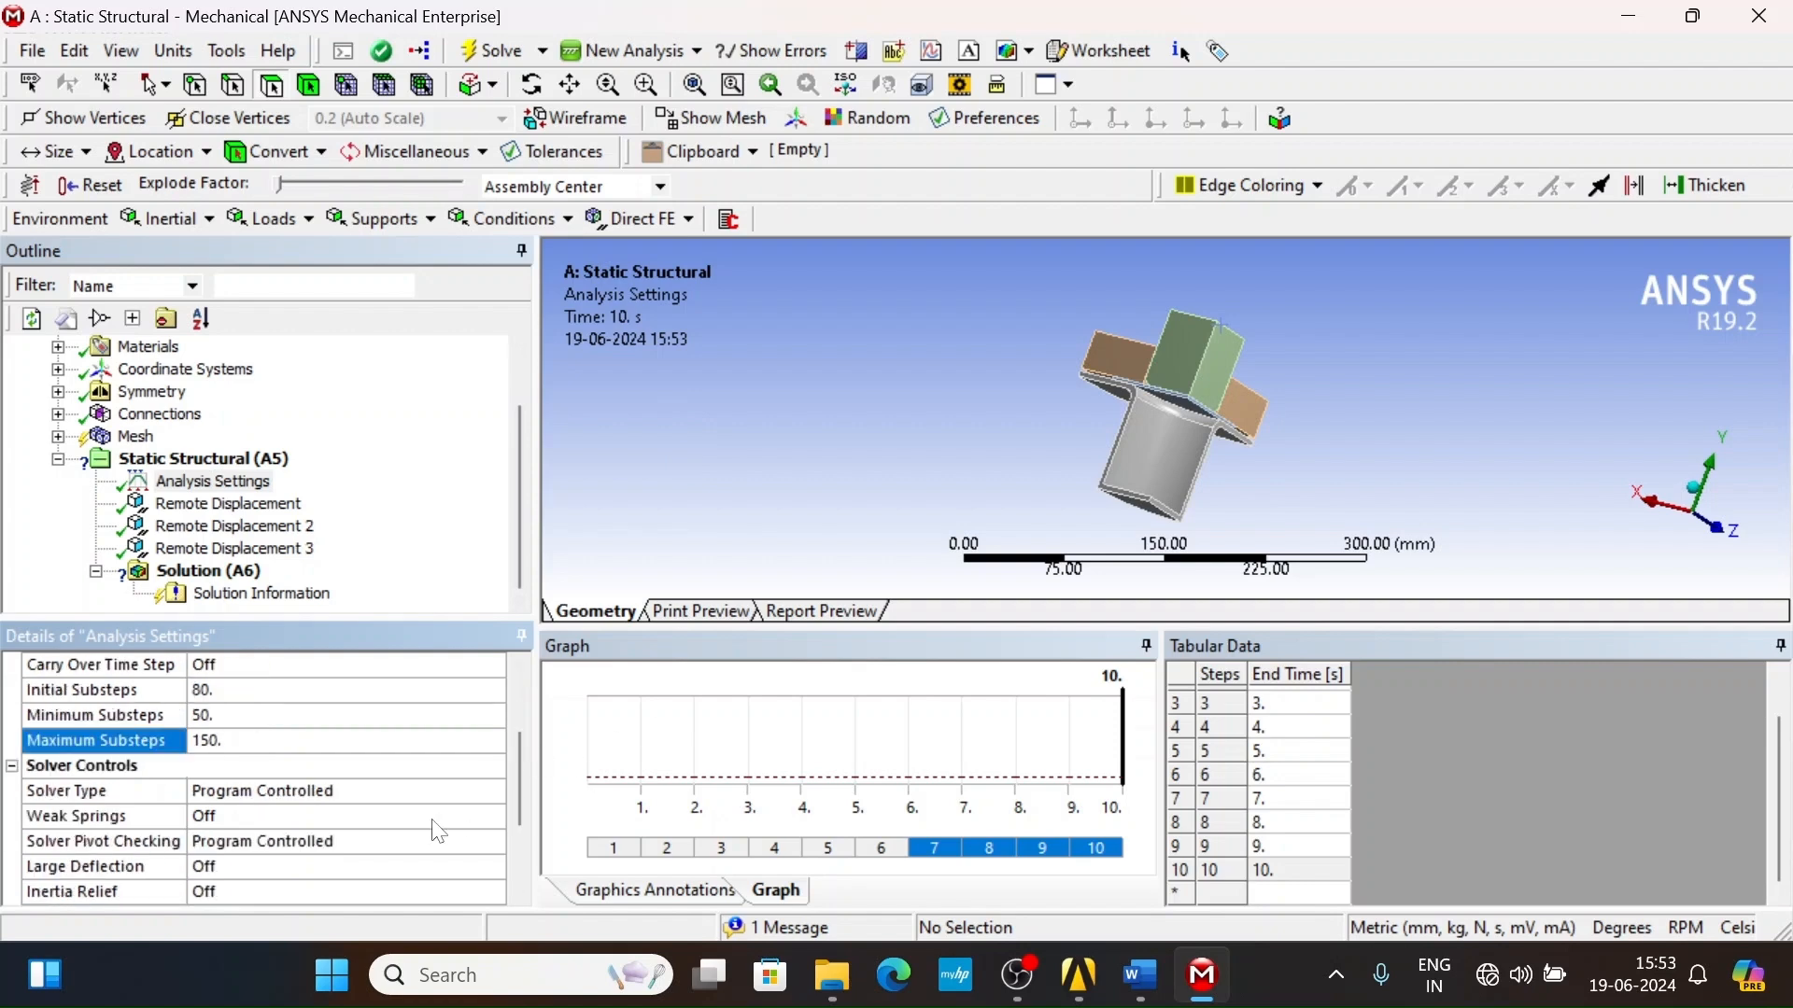
- Select all ten load steps and turn Large Deflection on in the solver controls
{"action": "scroll", "coordinate": [302, 845], "scroll_direction": "up", "scroll_amount": 2}
{"action": "scroll", "coordinate": [300, 833], "scroll_direction": "down", "scroll_amount": 1}
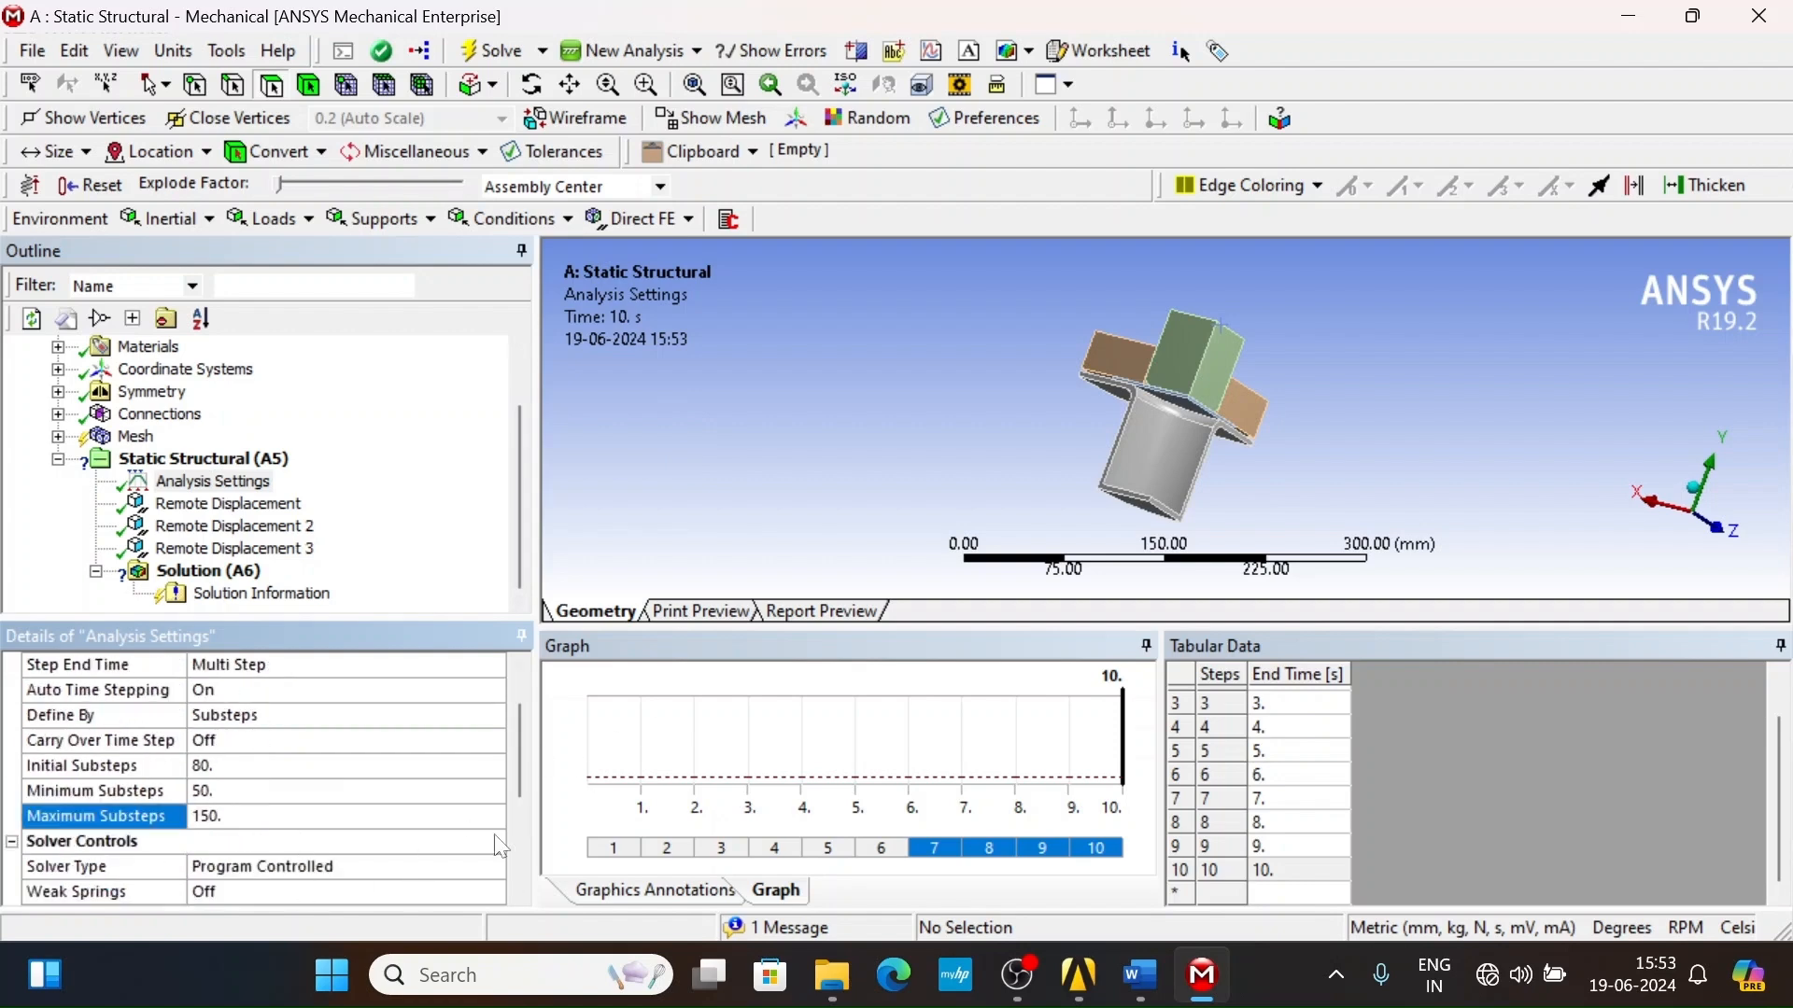
{"action": "right_click", "coordinate": [613, 852]}
{"action": "left_click", "coordinate": [706, 831]}
{"action": "scroll", "coordinate": [185, 822], "scroll_direction": "up", "scroll_amount": 1}
{"action": "scroll", "coordinate": [185, 822], "scroll_direction": "down", "scroll_amount": 2}
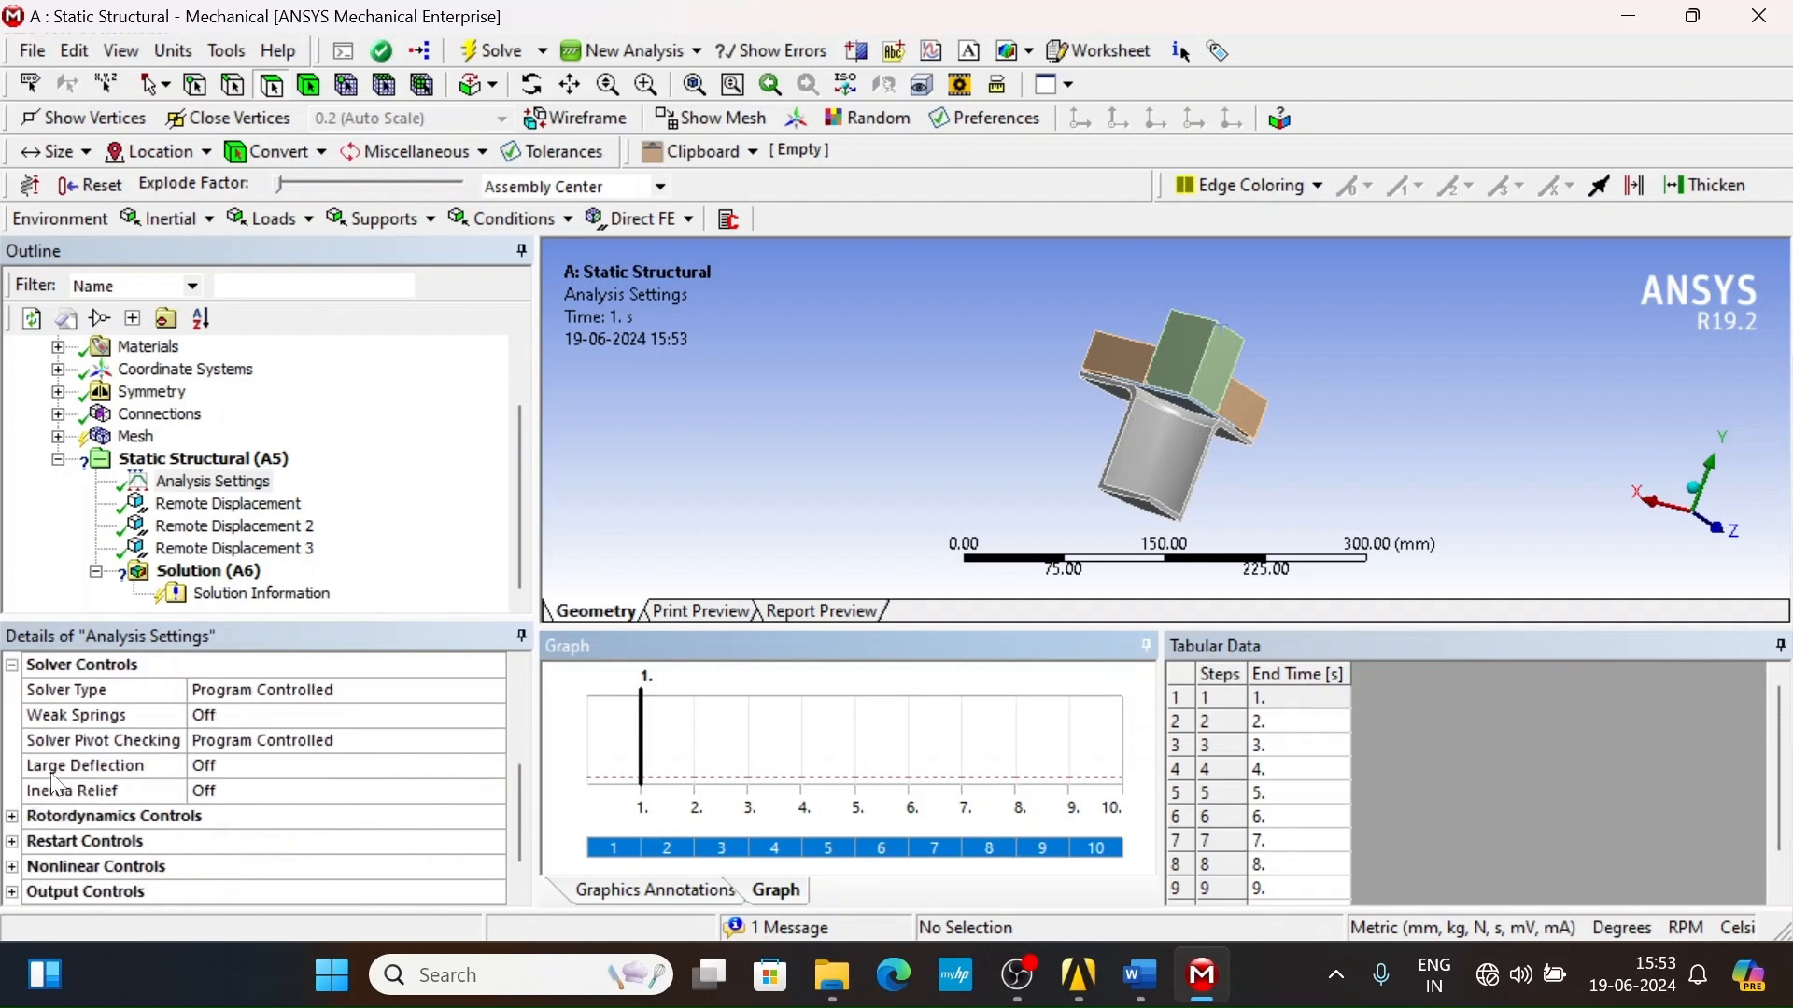
{"action": "left_click", "coordinate": [244, 775]}
{"action": "left_click", "coordinate": [241, 780]}
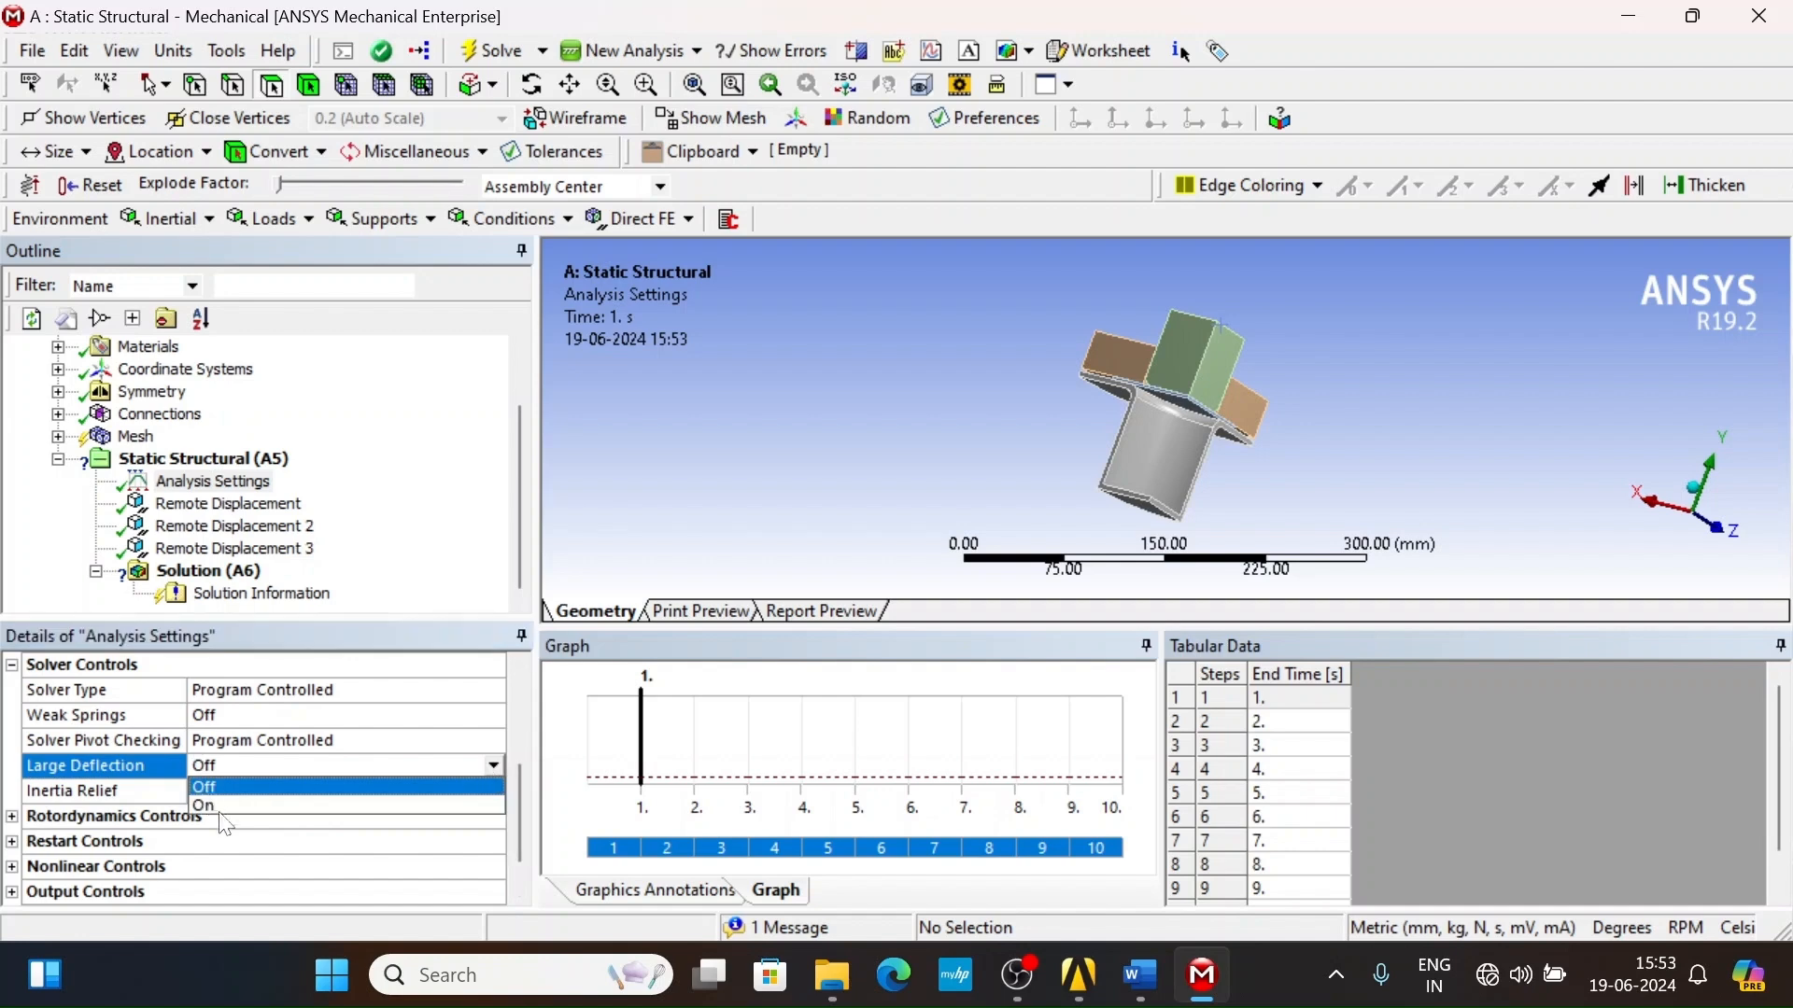
{"action": "left_click", "coordinate": [232, 806]}
- In the restart controls, set Generate Restart Points to Manual and Load Step to All
{"action": "scroll", "coordinate": [164, 840], "scroll_direction": "down", "scroll_amount": 2}
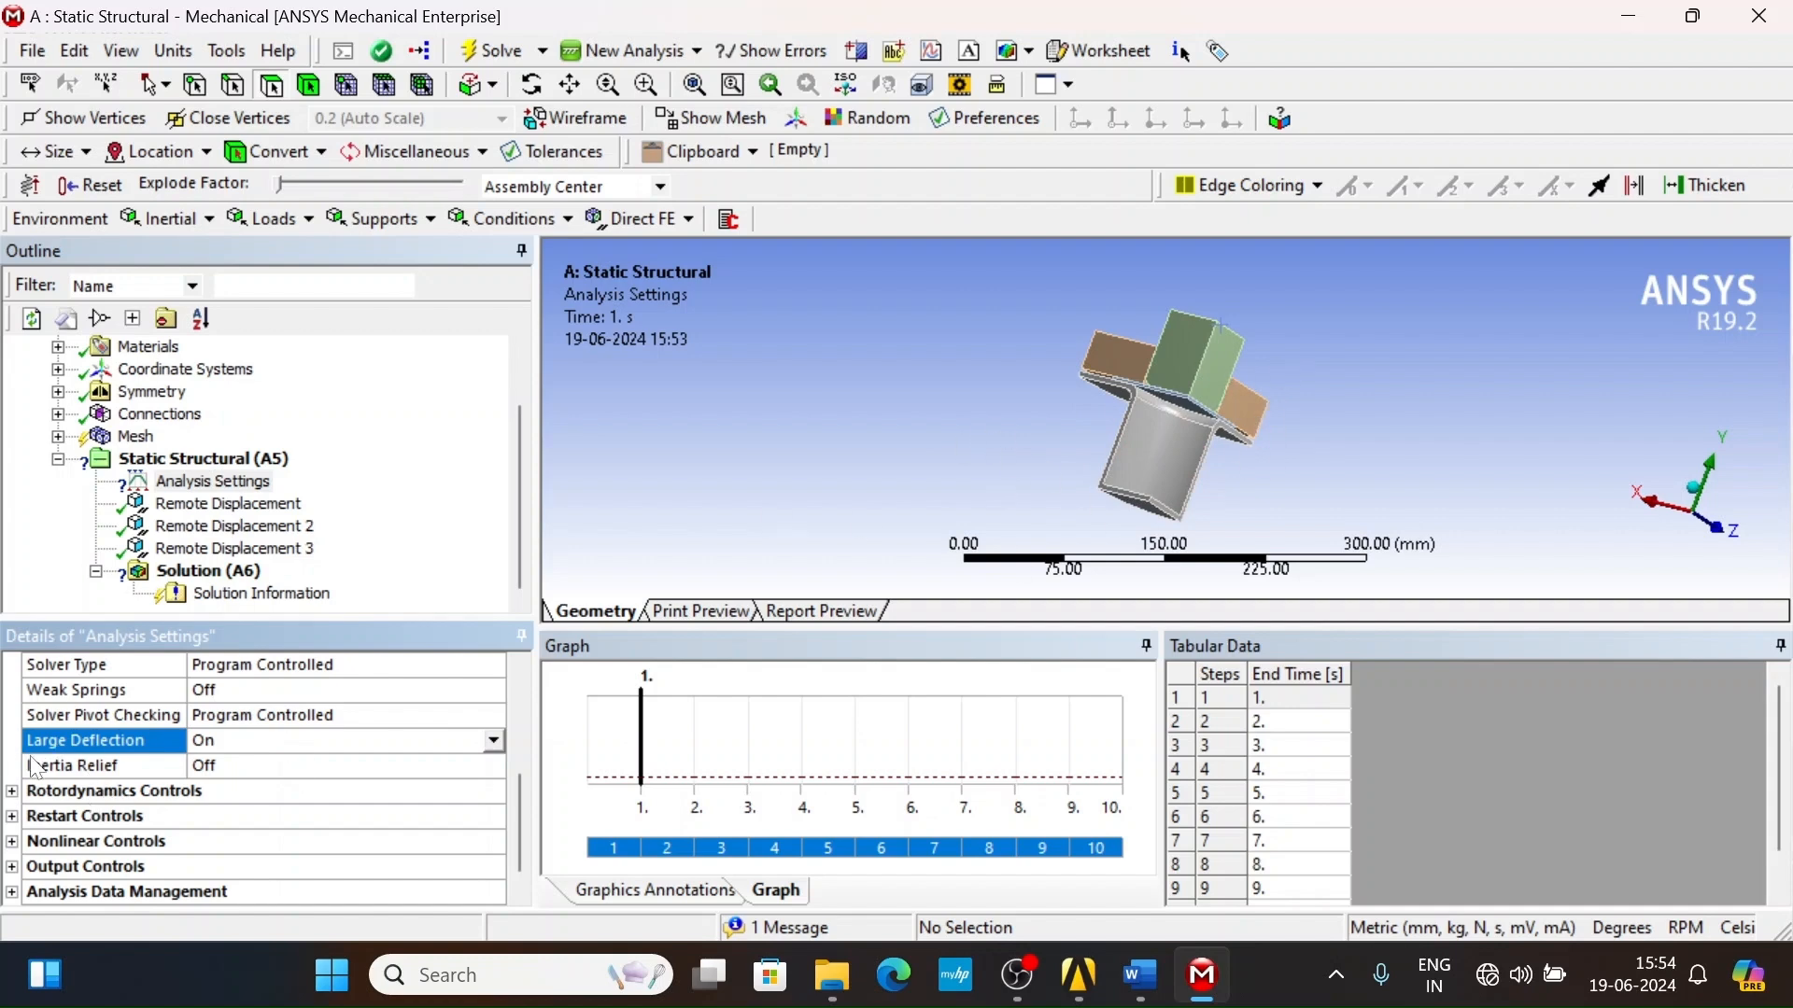
{"action": "scroll", "coordinate": [166, 777], "scroll_direction": "down", "scroll_amount": 1}
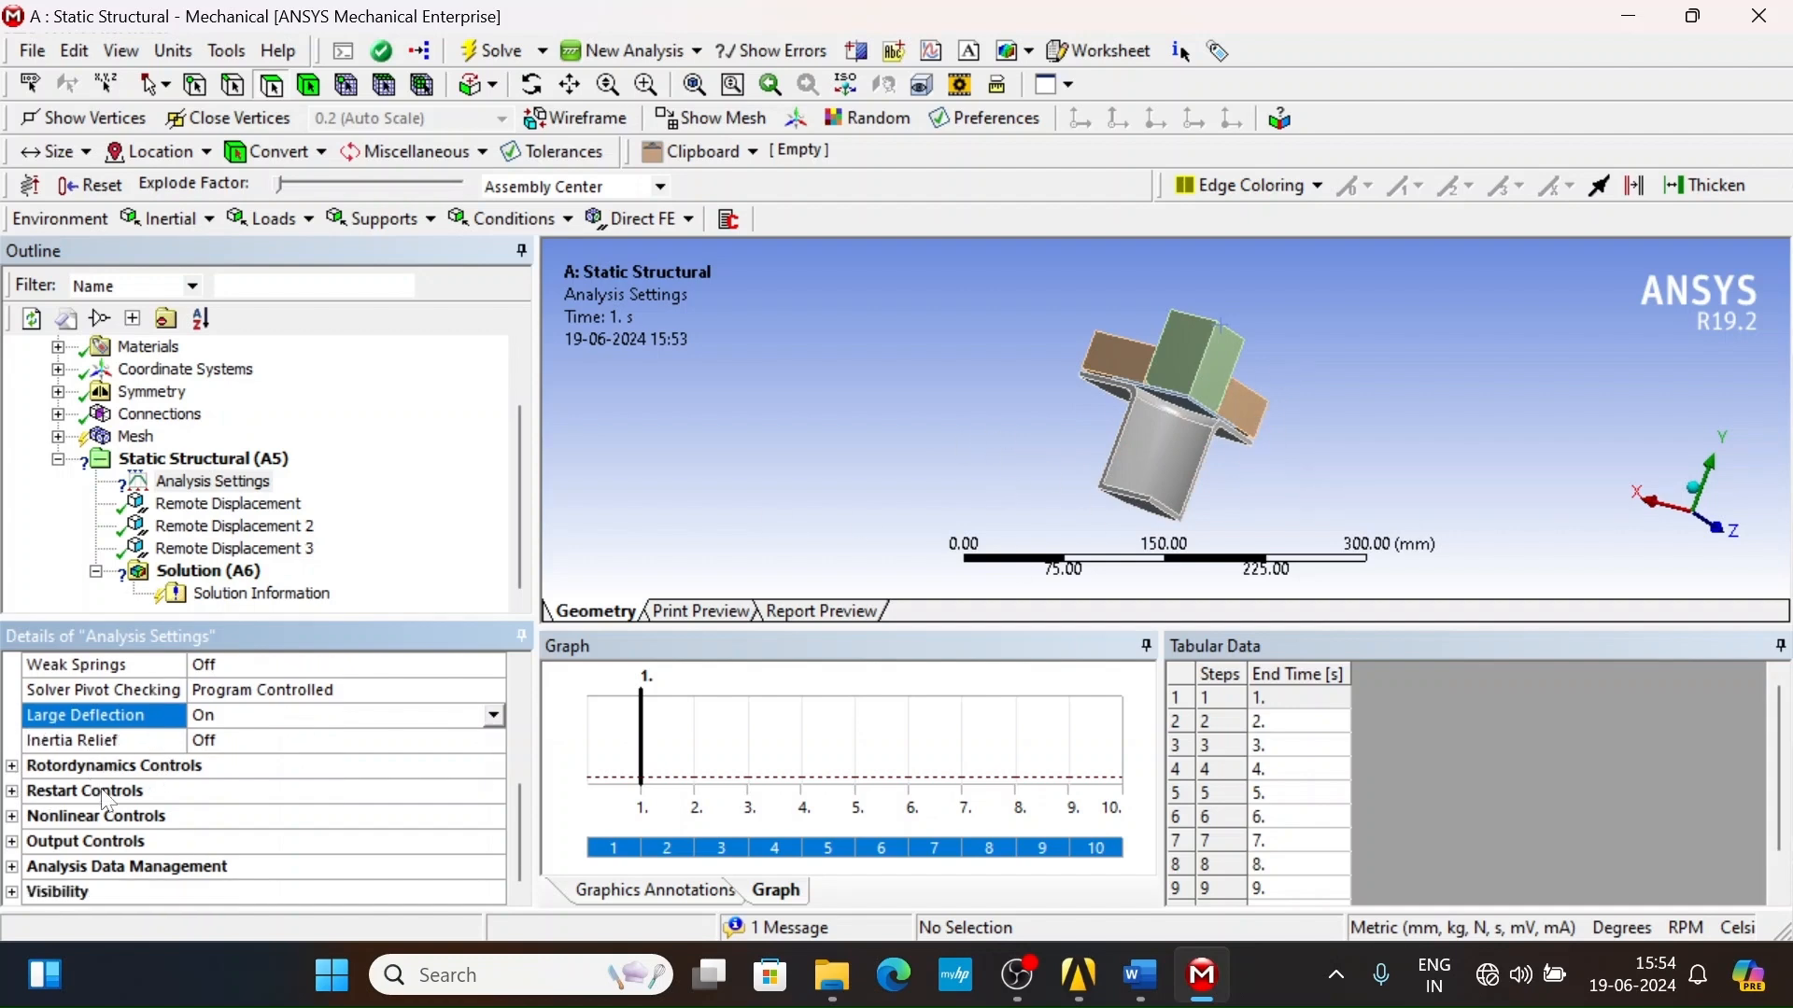
{"action": "left_click", "coordinate": [11, 790]}
{"action": "scroll", "coordinate": [355, 761], "scroll_direction": "down", "scroll_amount": 3}
{"action": "left_click", "coordinate": [355, 742]}
{"action": "left_click", "coordinate": [497, 742]}
{"action": "left_click", "coordinate": [280, 782]}
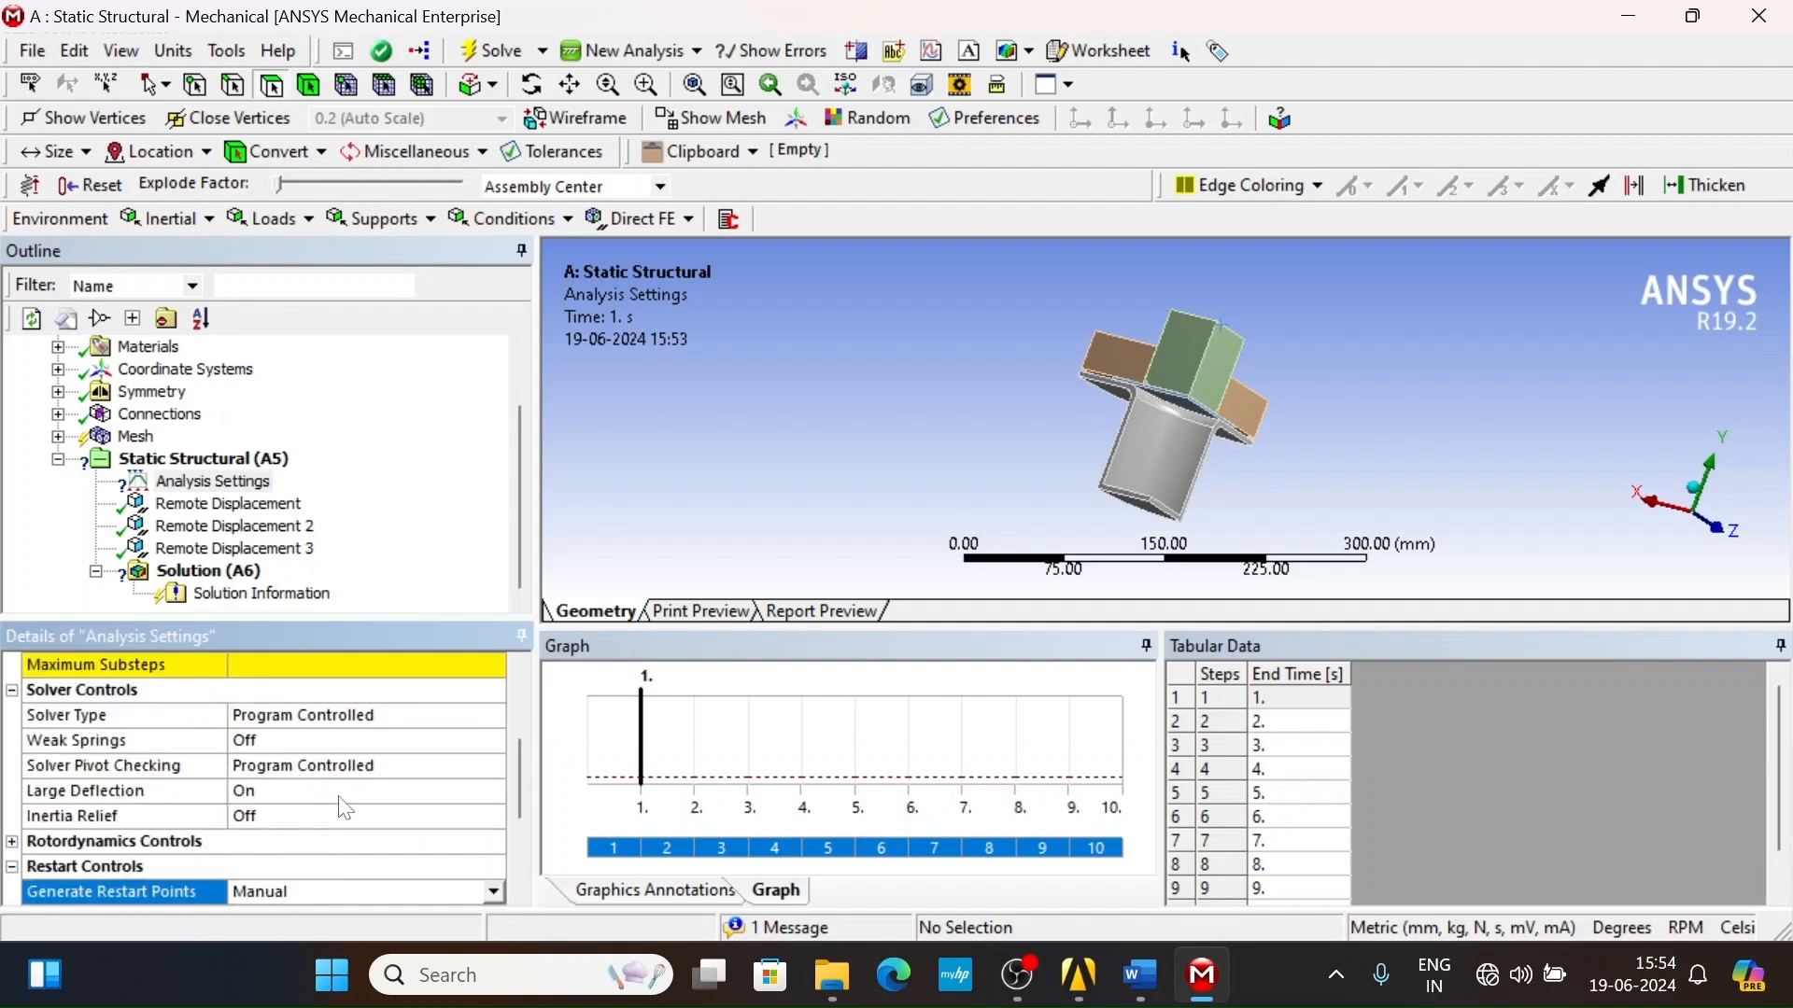
{"action": "scroll", "coordinate": [308, 793], "scroll_direction": "down", "scroll_amount": 2}
{"action": "left_click", "coordinate": [267, 768]}
{"action": "left_click", "coordinate": [495, 765]}
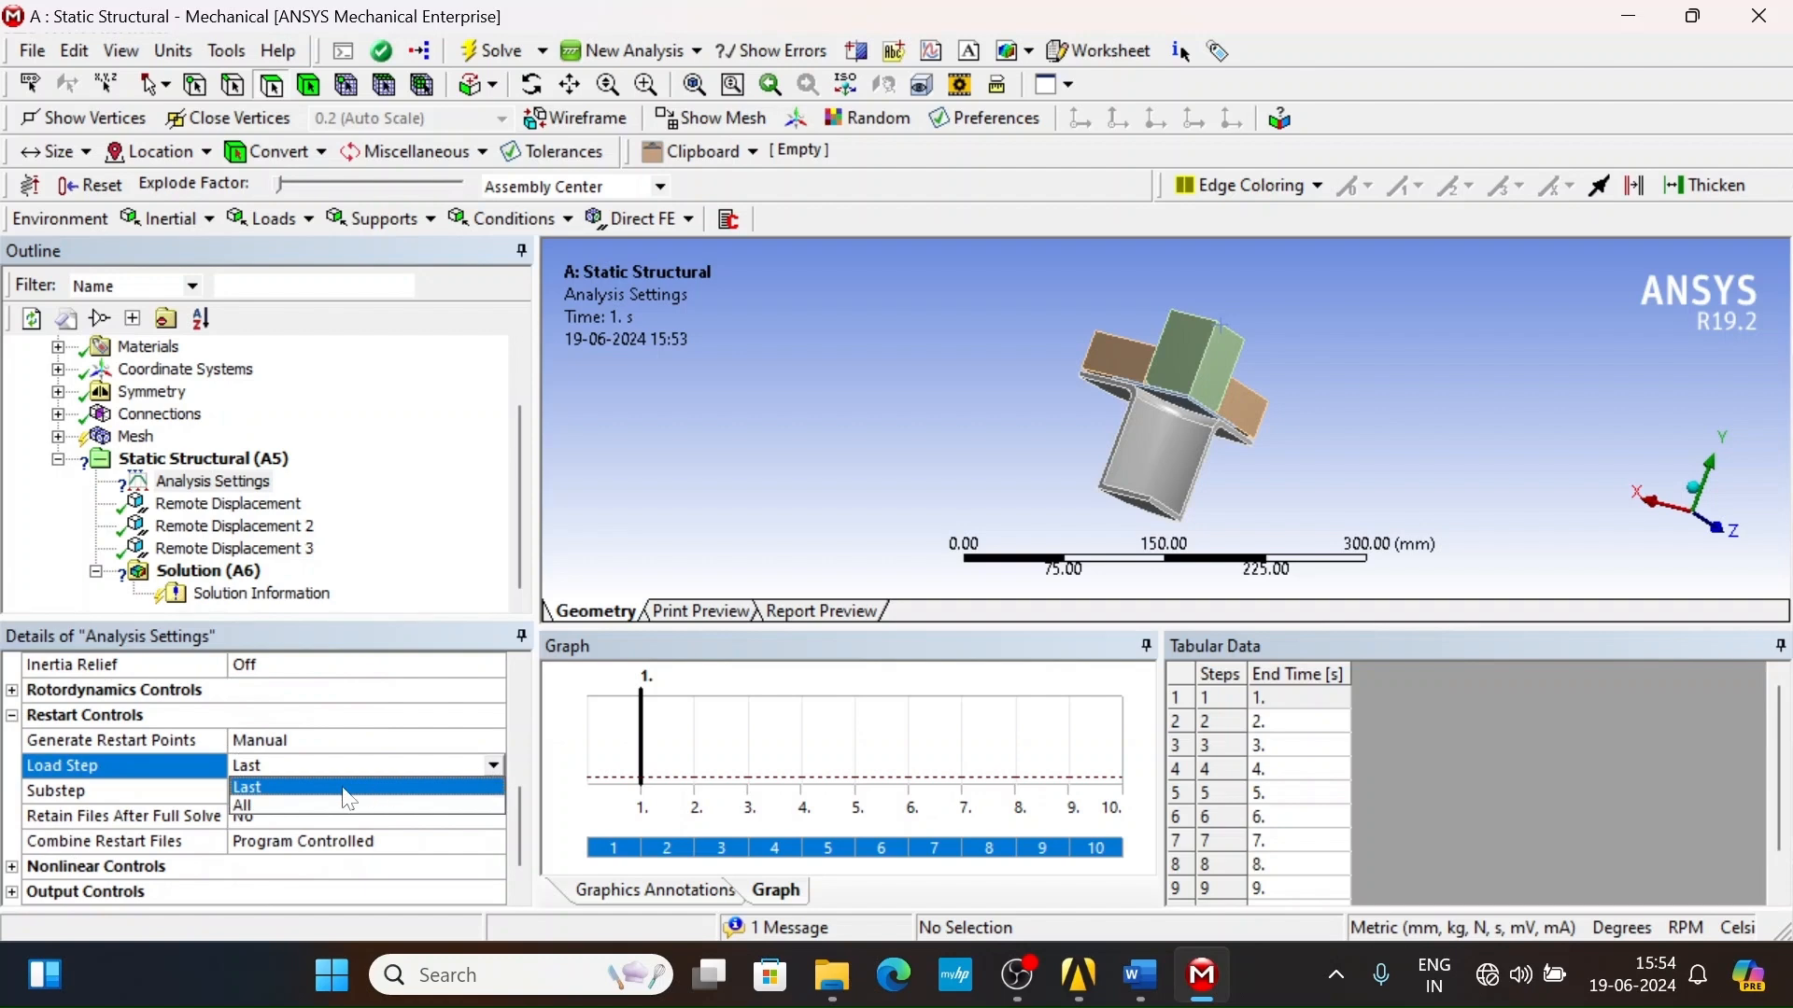
{"action": "left_click", "coordinate": [364, 805]}
{"action": "scroll", "coordinate": [243, 830], "scroll_direction": "down", "scroll_amount": 2}
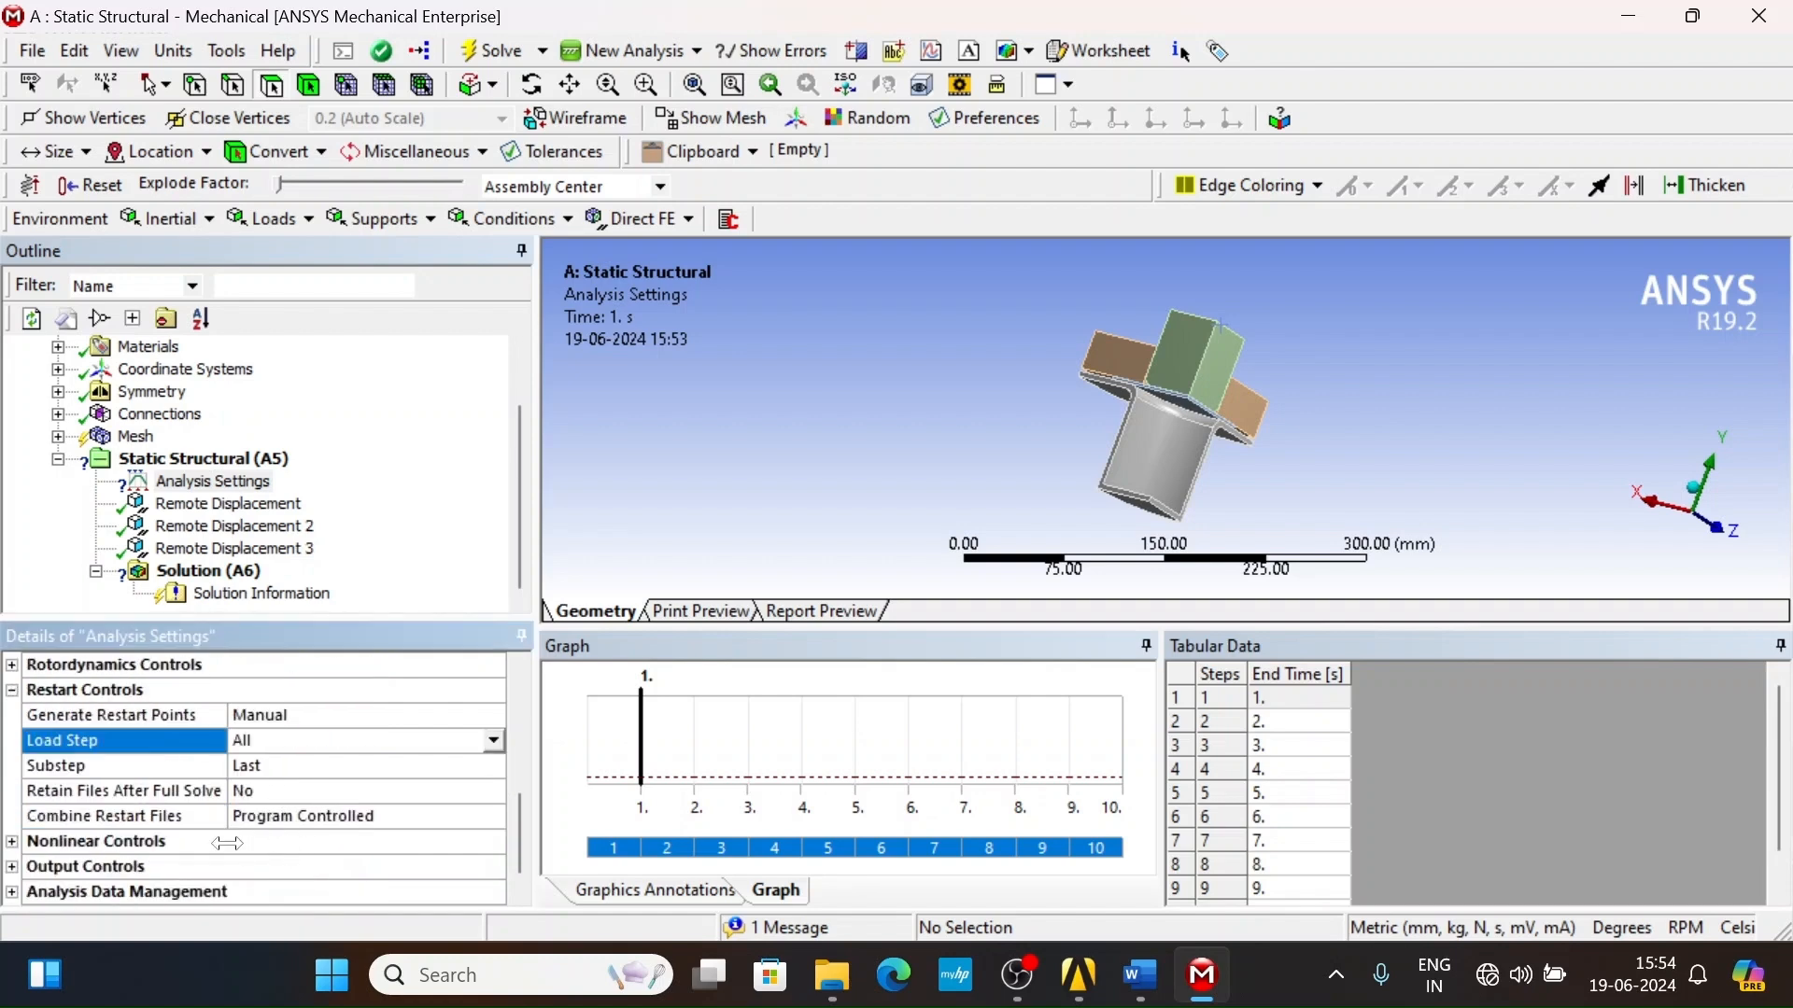
- Check the step controls of load steps 3 and 1 individually
{"action": "scroll", "coordinate": [233, 841], "scroll_direction": "up", "scroll_amount": 6}
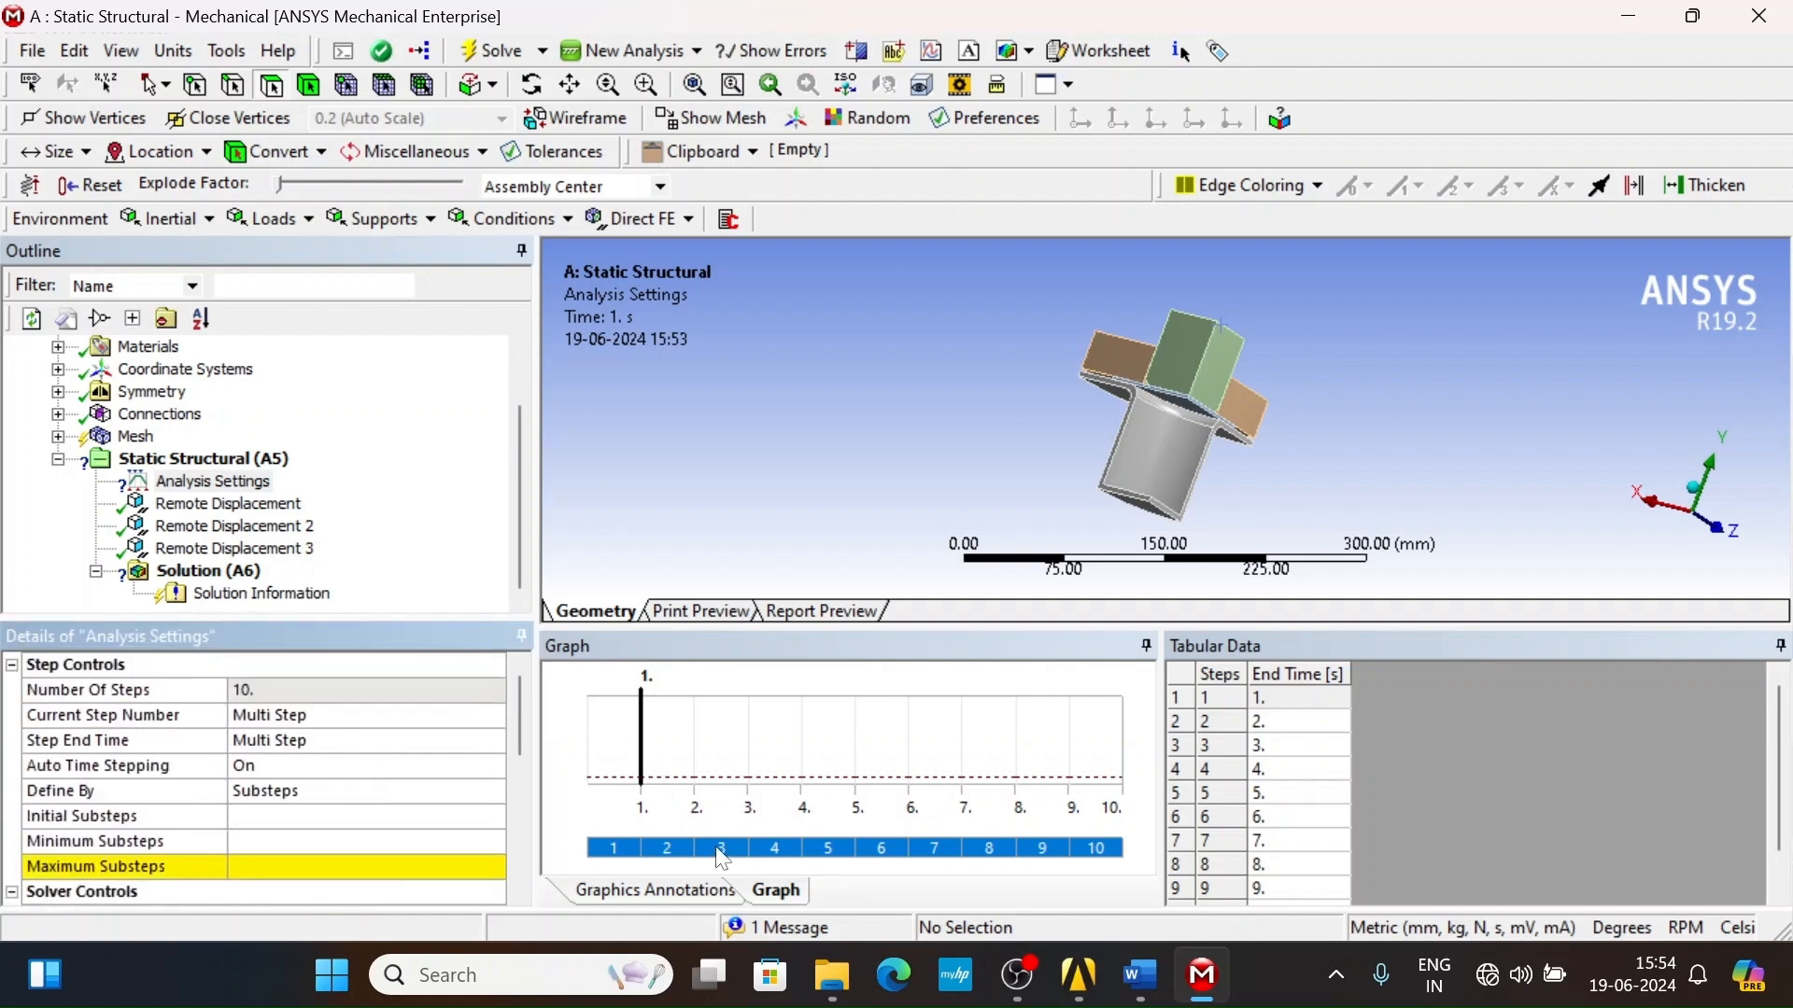
{"action": "left_click", "coordinate": [721, 848]}
{"action": "left_click", "coordinate": [616, 848]}
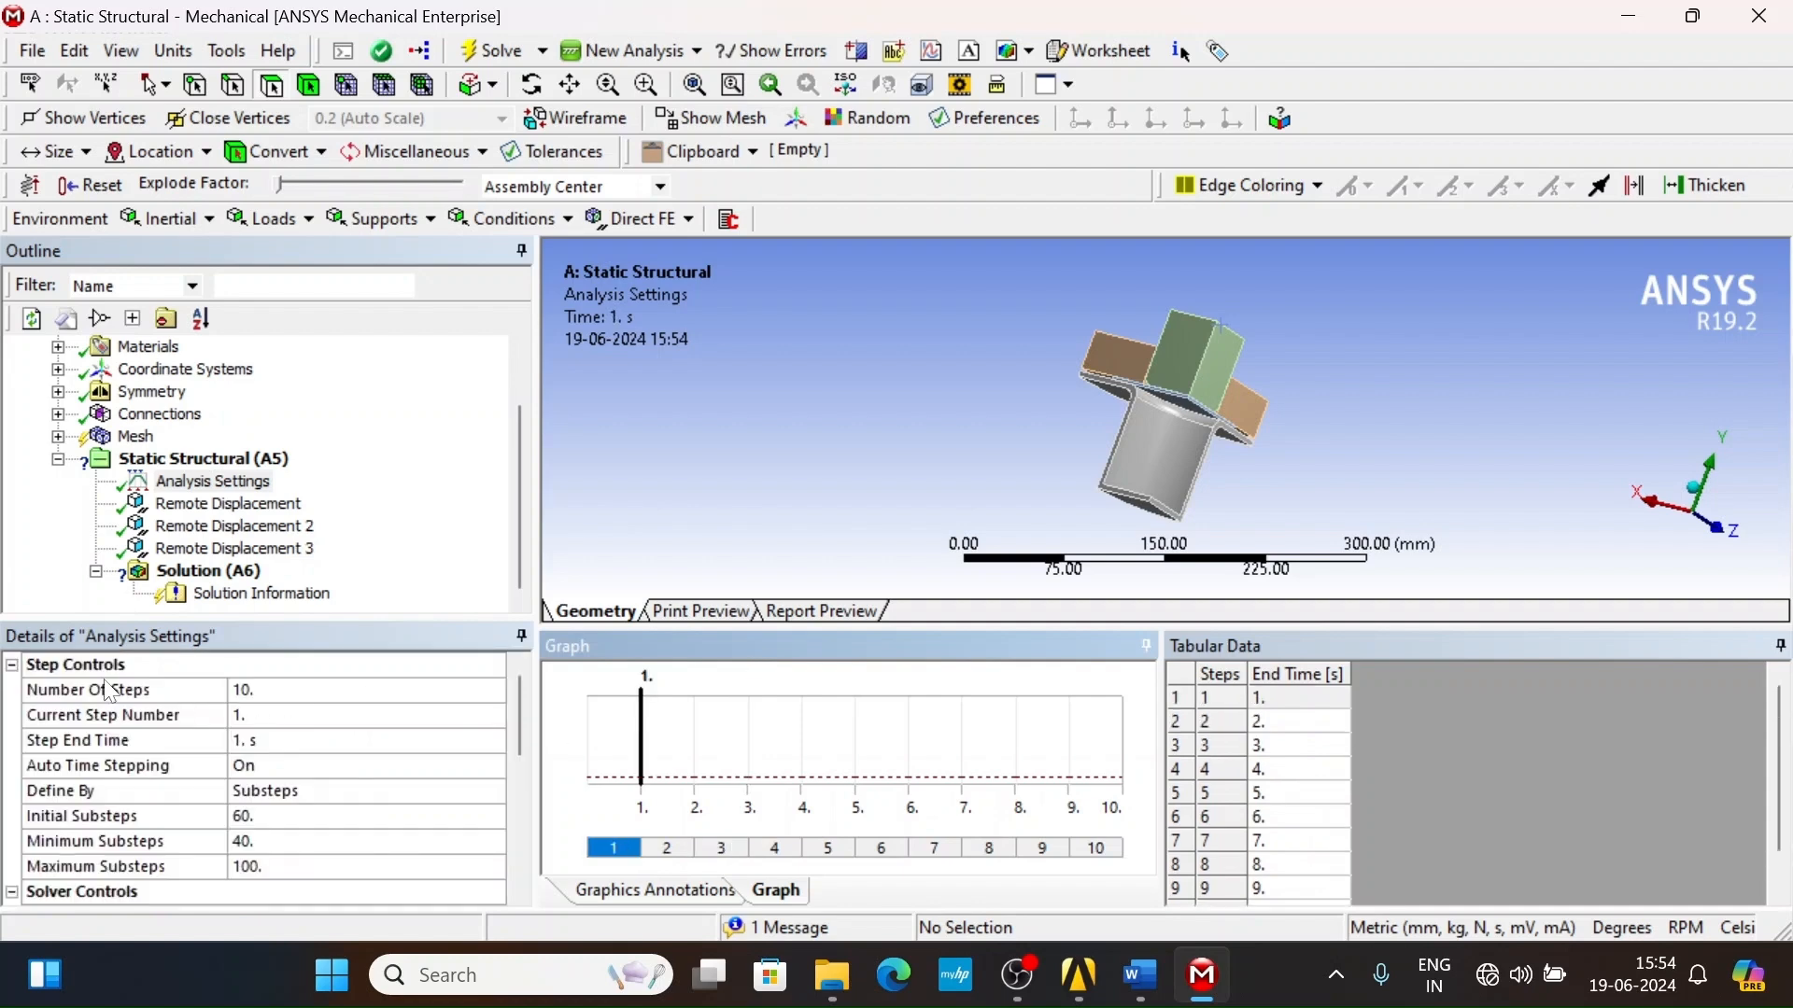
- Enlarge the tabular data area and define the Y Component of Remote Displacement 3 as tabular
{"action": "left_click", "coordinate": [202, 549]}
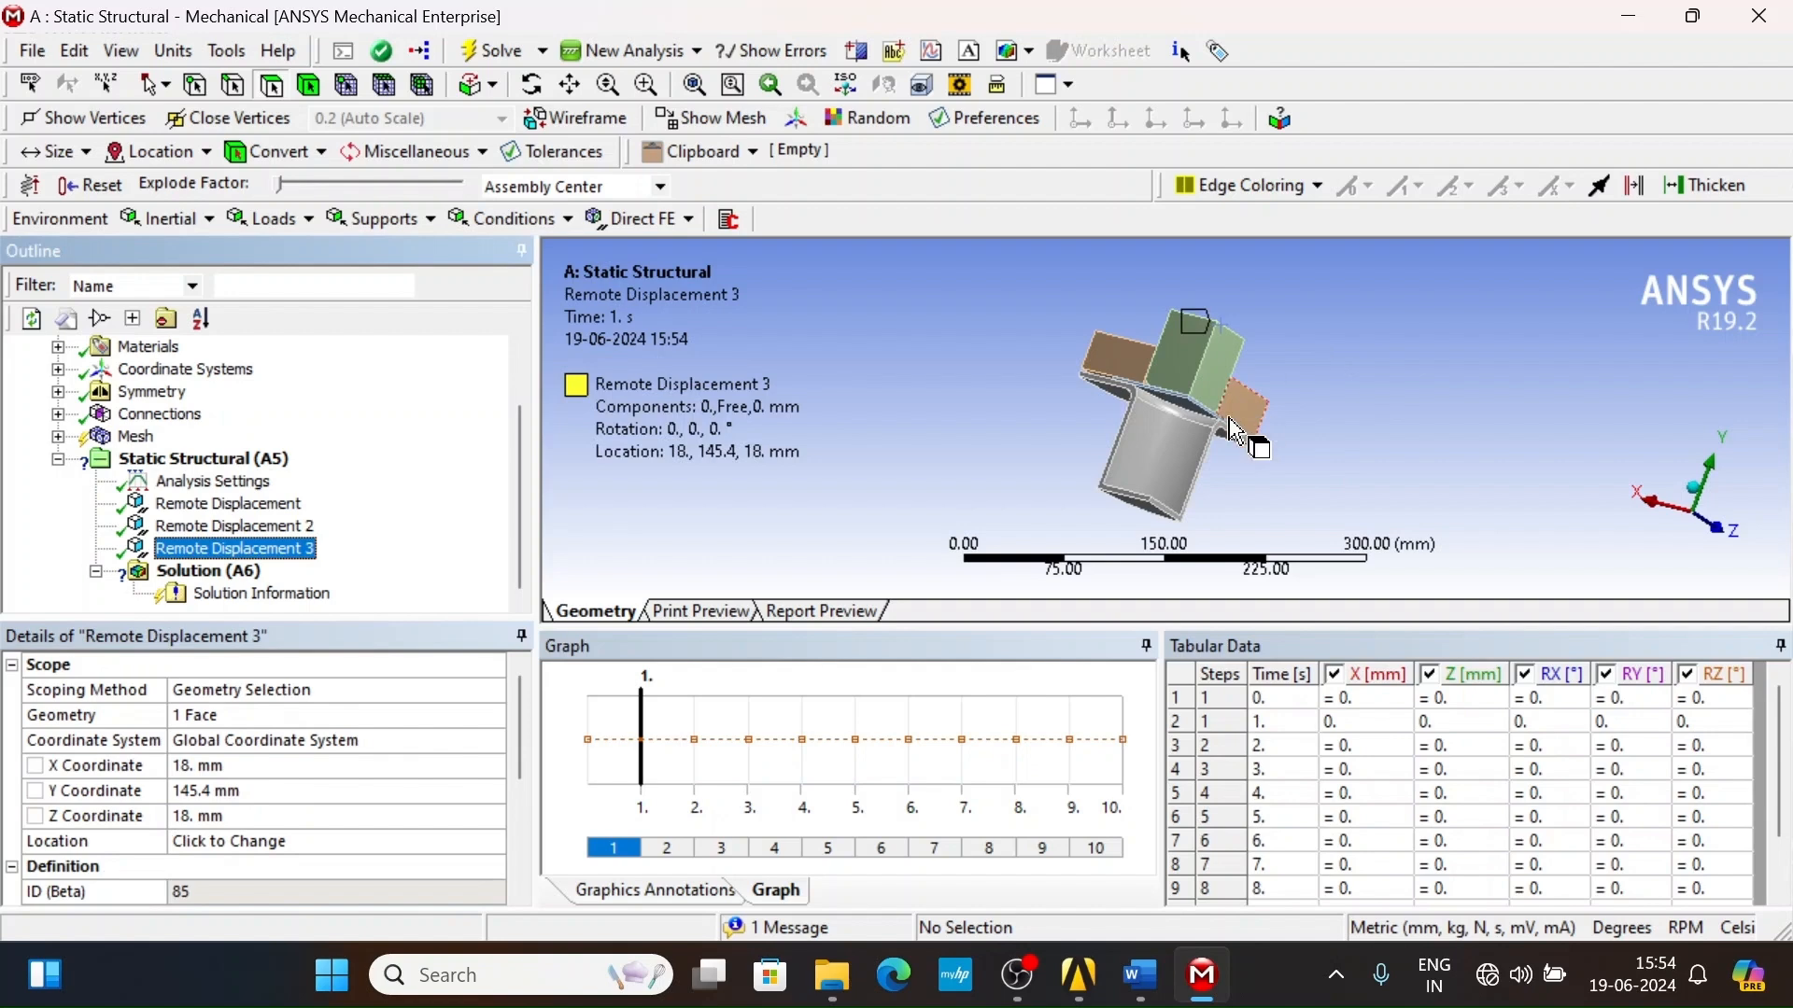
{"action": "left_click_drag", "start_coordinate": [1087, 624], "coordinate": [1087, 482]}
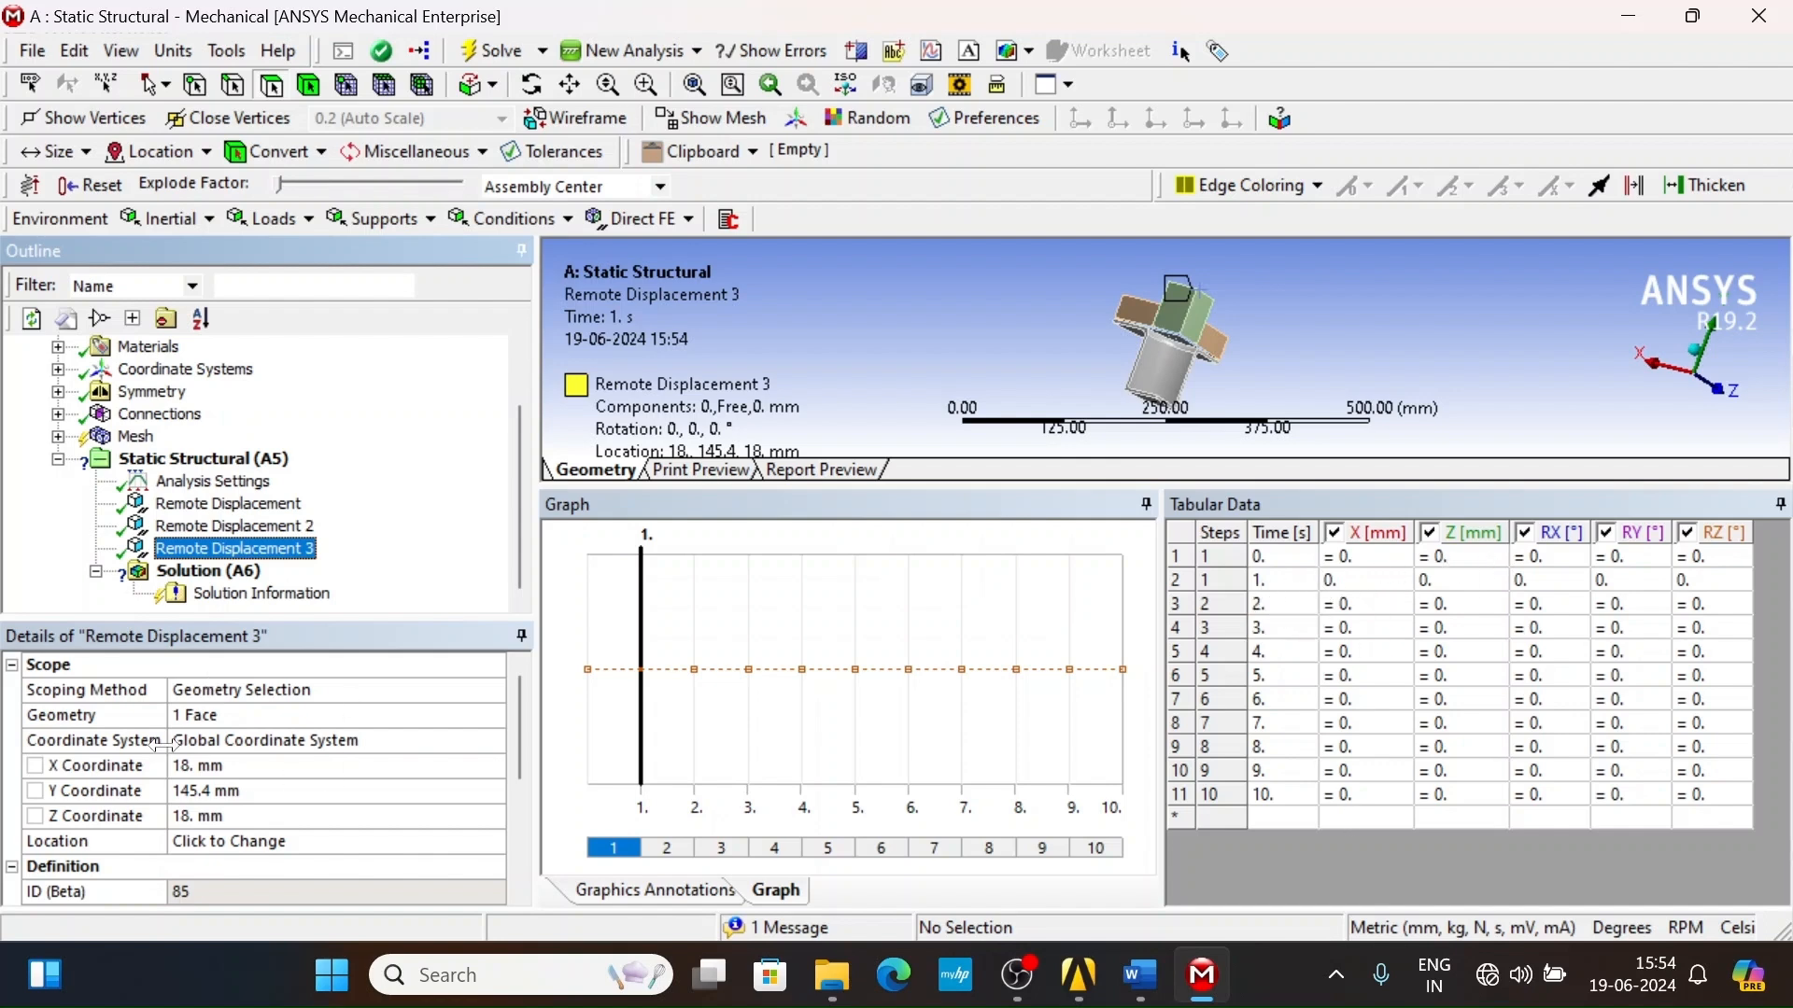
{"action": "scroll", "coordinate": [211, 869], "scroll_direction": "down", "scroll_amount": 2}
{"action": "left_click", "coordinate": [261, 816]}
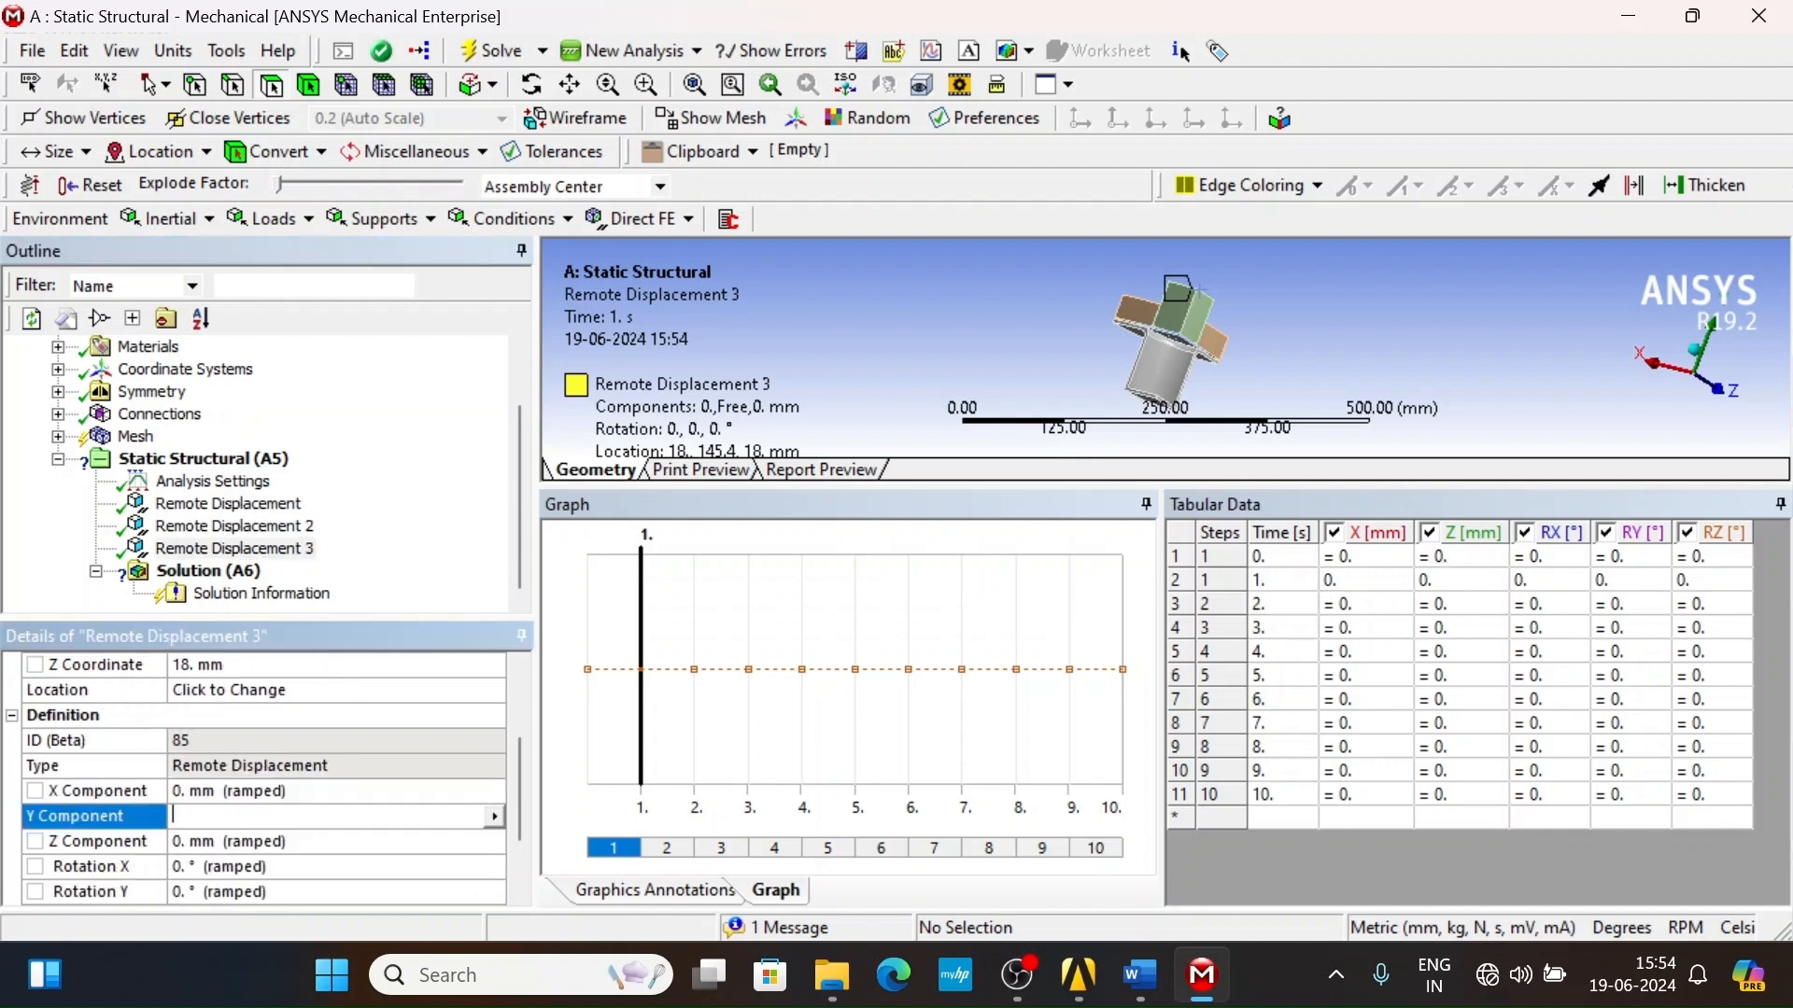
{"action": "left_click", "coordinate": [494, 816]}
{"action": "left_click", "coordinate": [571, 729]}
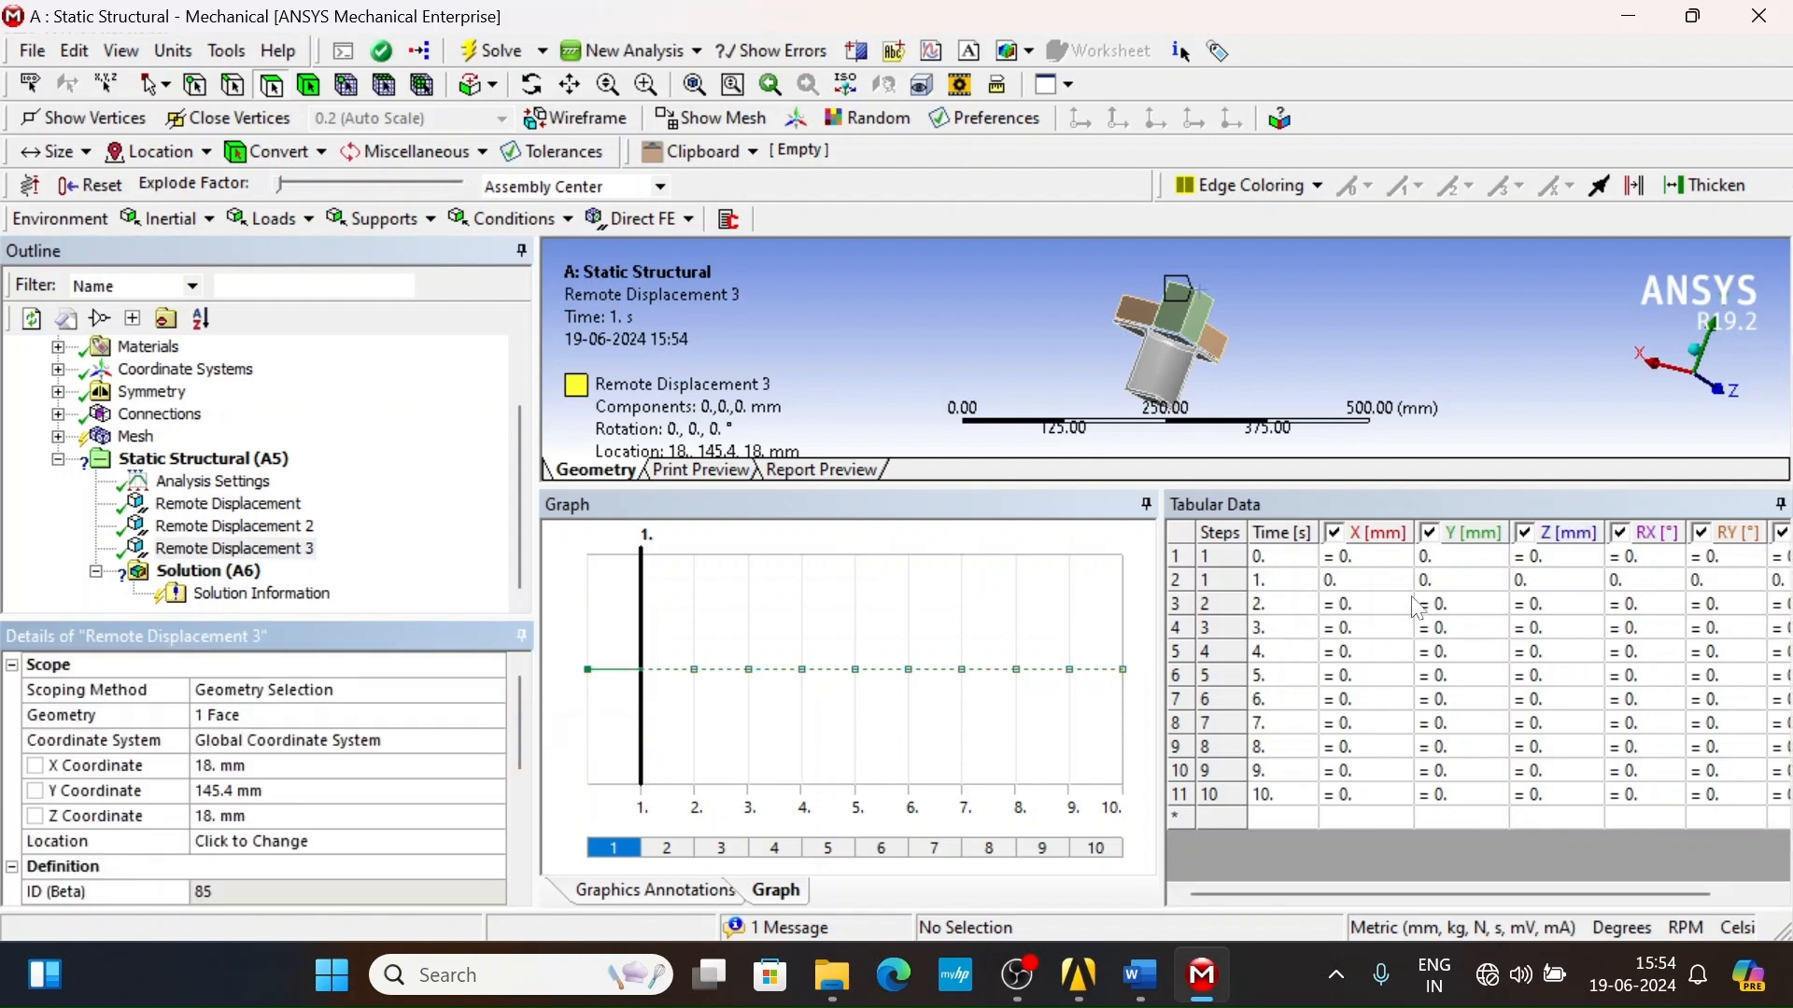
- Set the punch's Y displacement in the table to -50 mm at 10 s and -5 mm at 1 s
{"action": "left_click", "coordinate": [1457, 795]}
{"action": "type", "text": "-"}
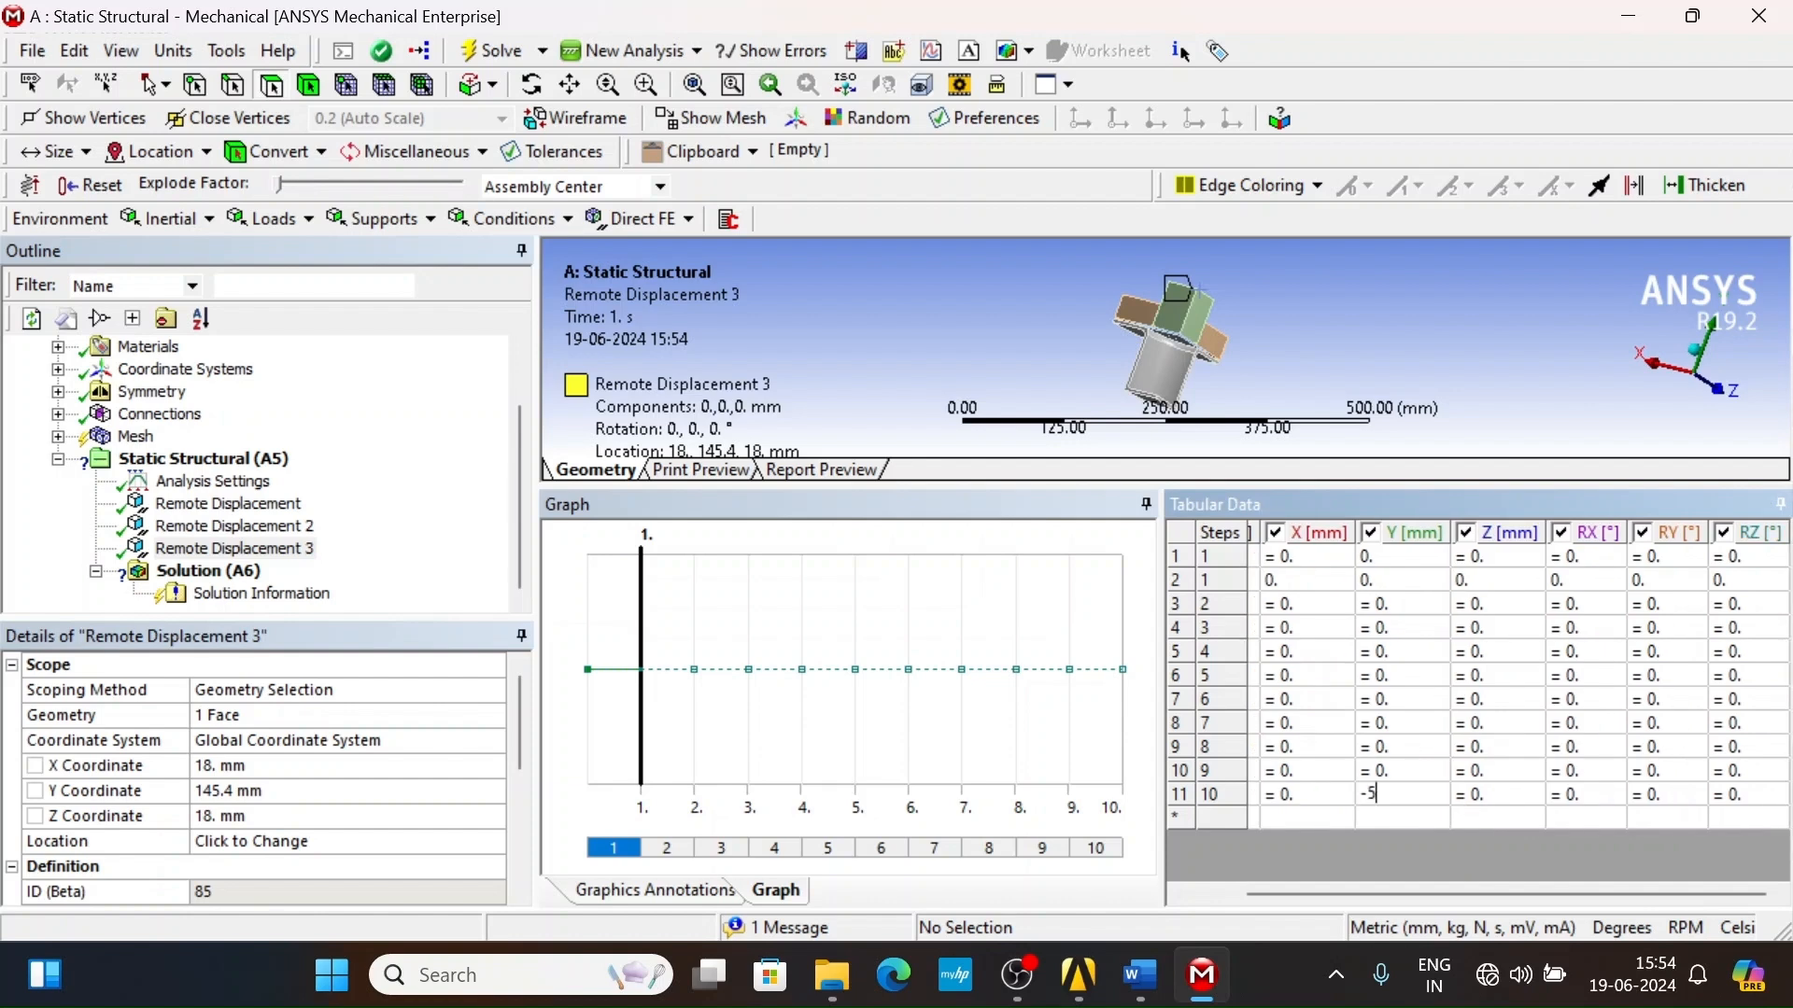
{"action": "type", "text": "50"}
{"action": "key", "text": "Return"}
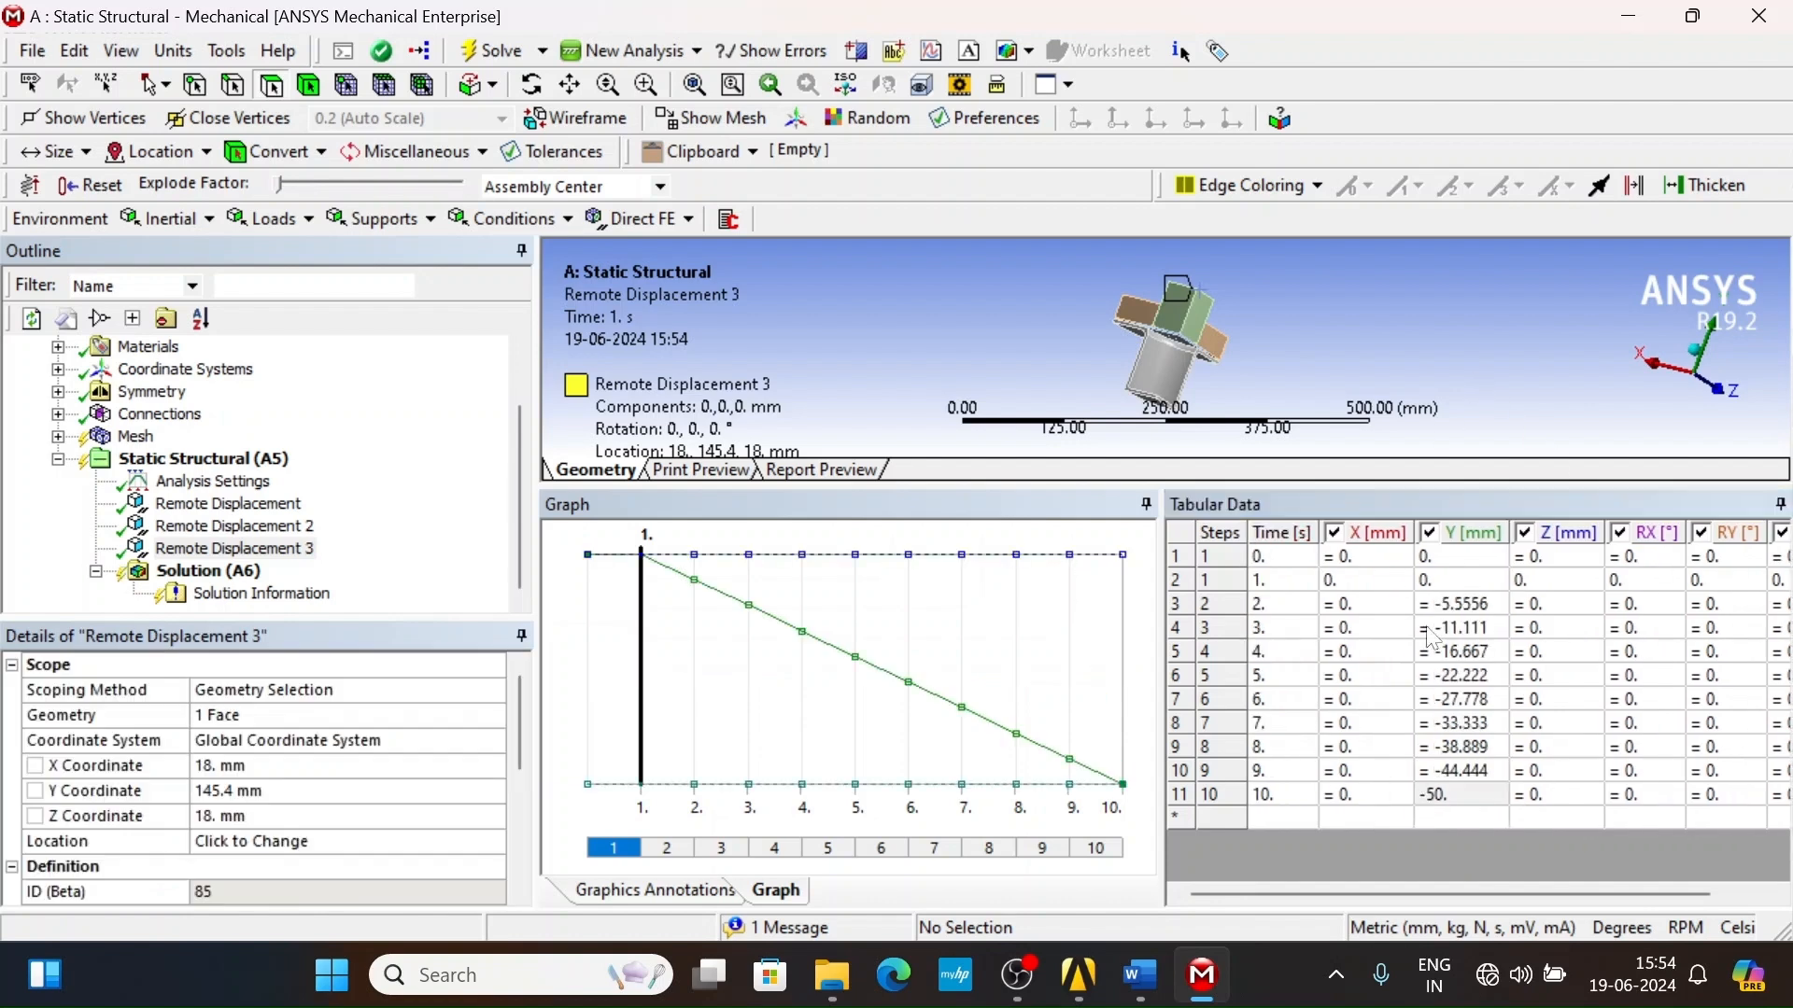
{"action": "left_click", "coordinate": [1455, 593]}
{"action": "type", "text": "-5"}
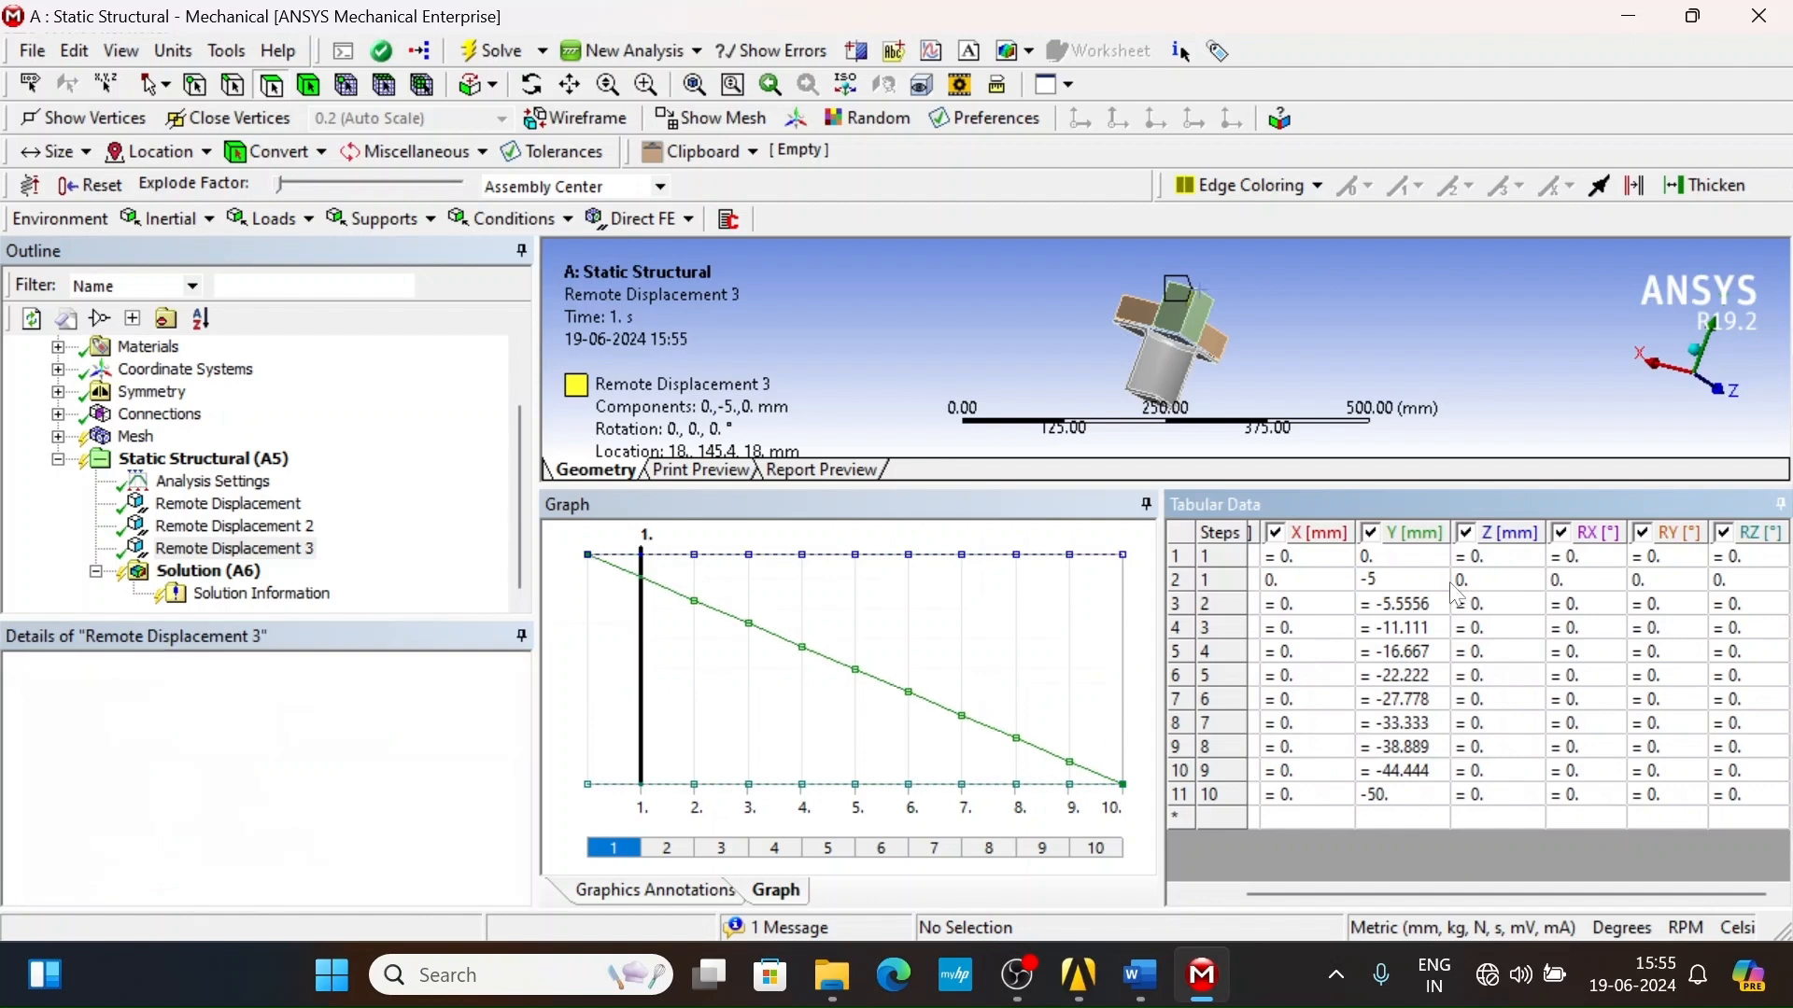
{"action": "key", "text": "Tab"}
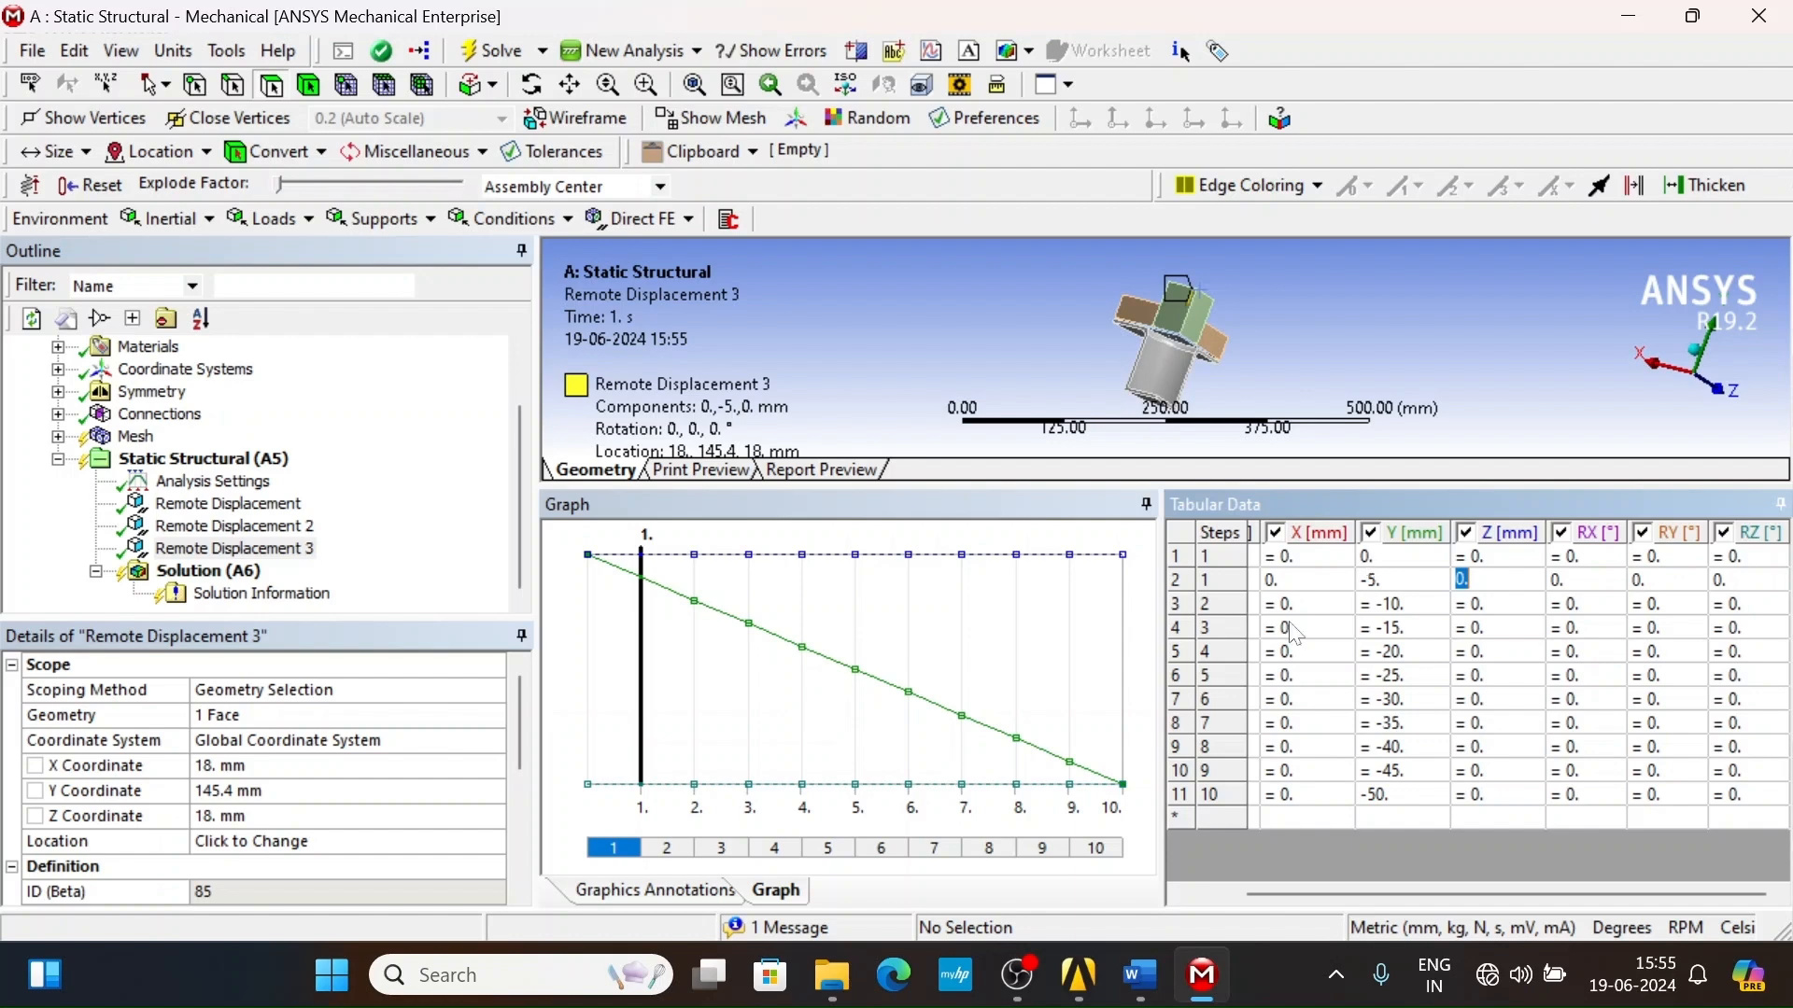
- Review the substeps in the Analysis Settings and the tabular values of Remote Displacement 3 and Remote Displacement 2
{"action": "left_click", "coordinate": [213, 481]}
{"action": "scroll", "coordinate": [287, 801], "scroll_direction": "down", "scroll_amount": 1}
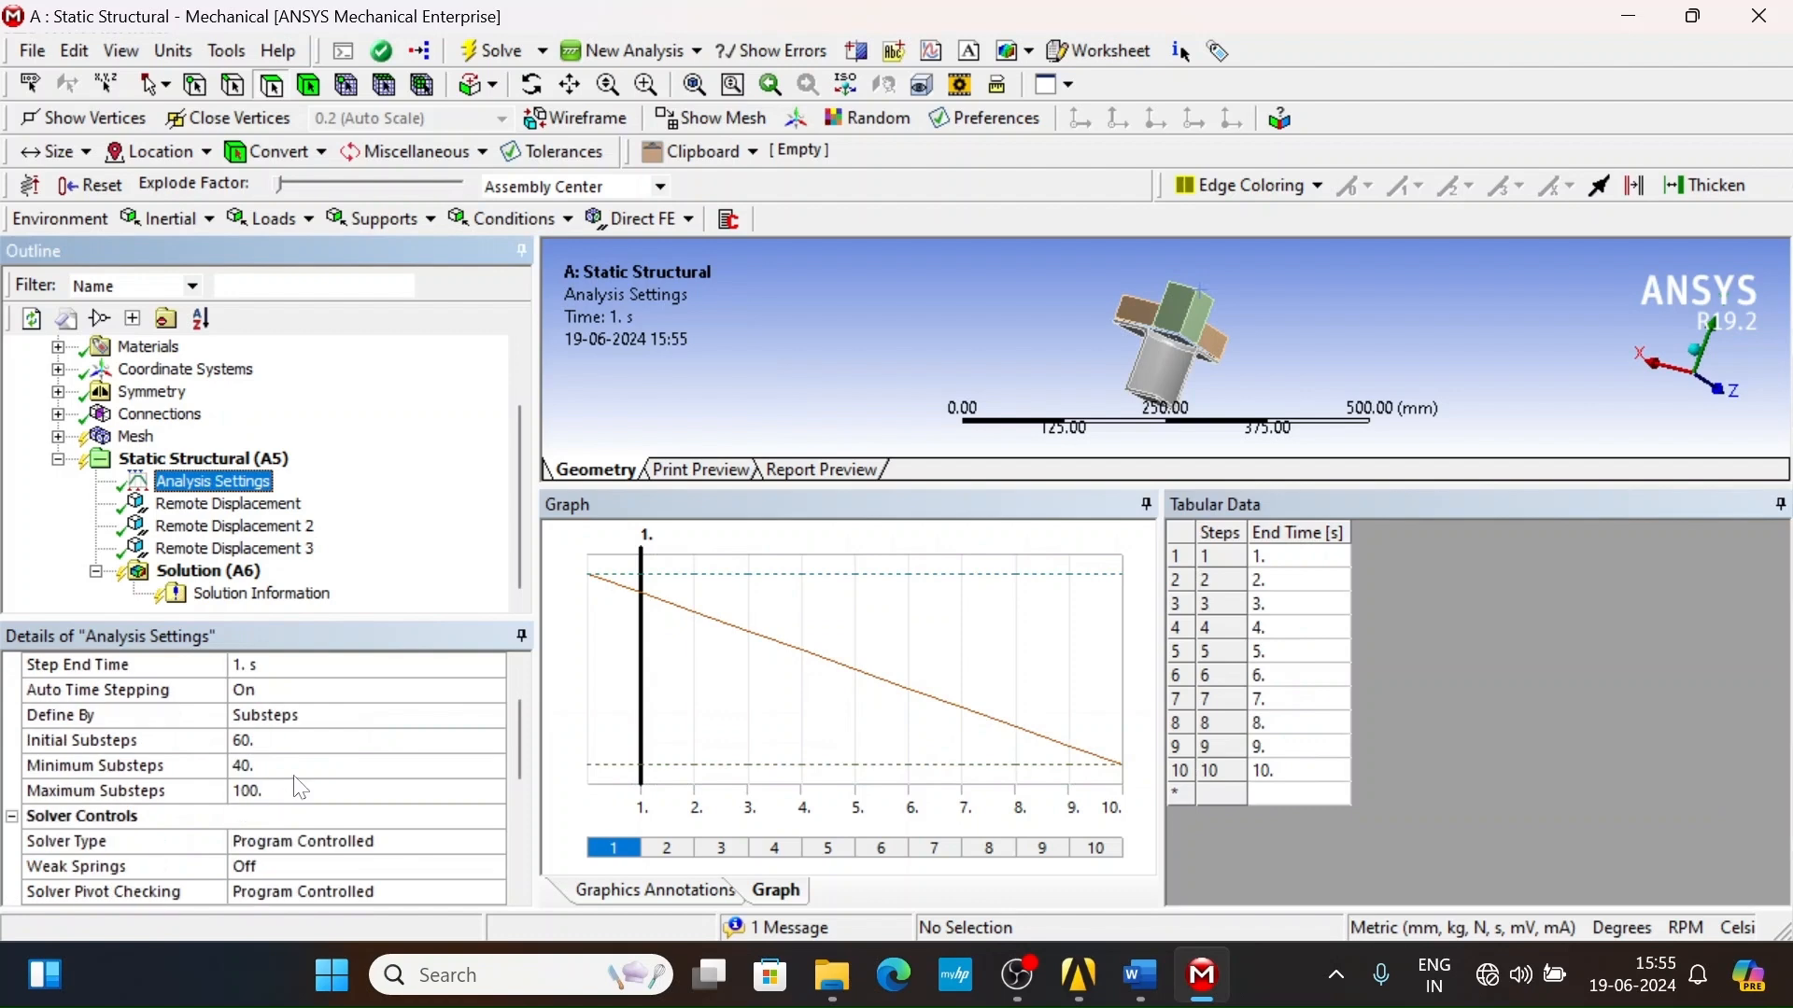
{"action": "left_click", "coordinate": [203, 551]}
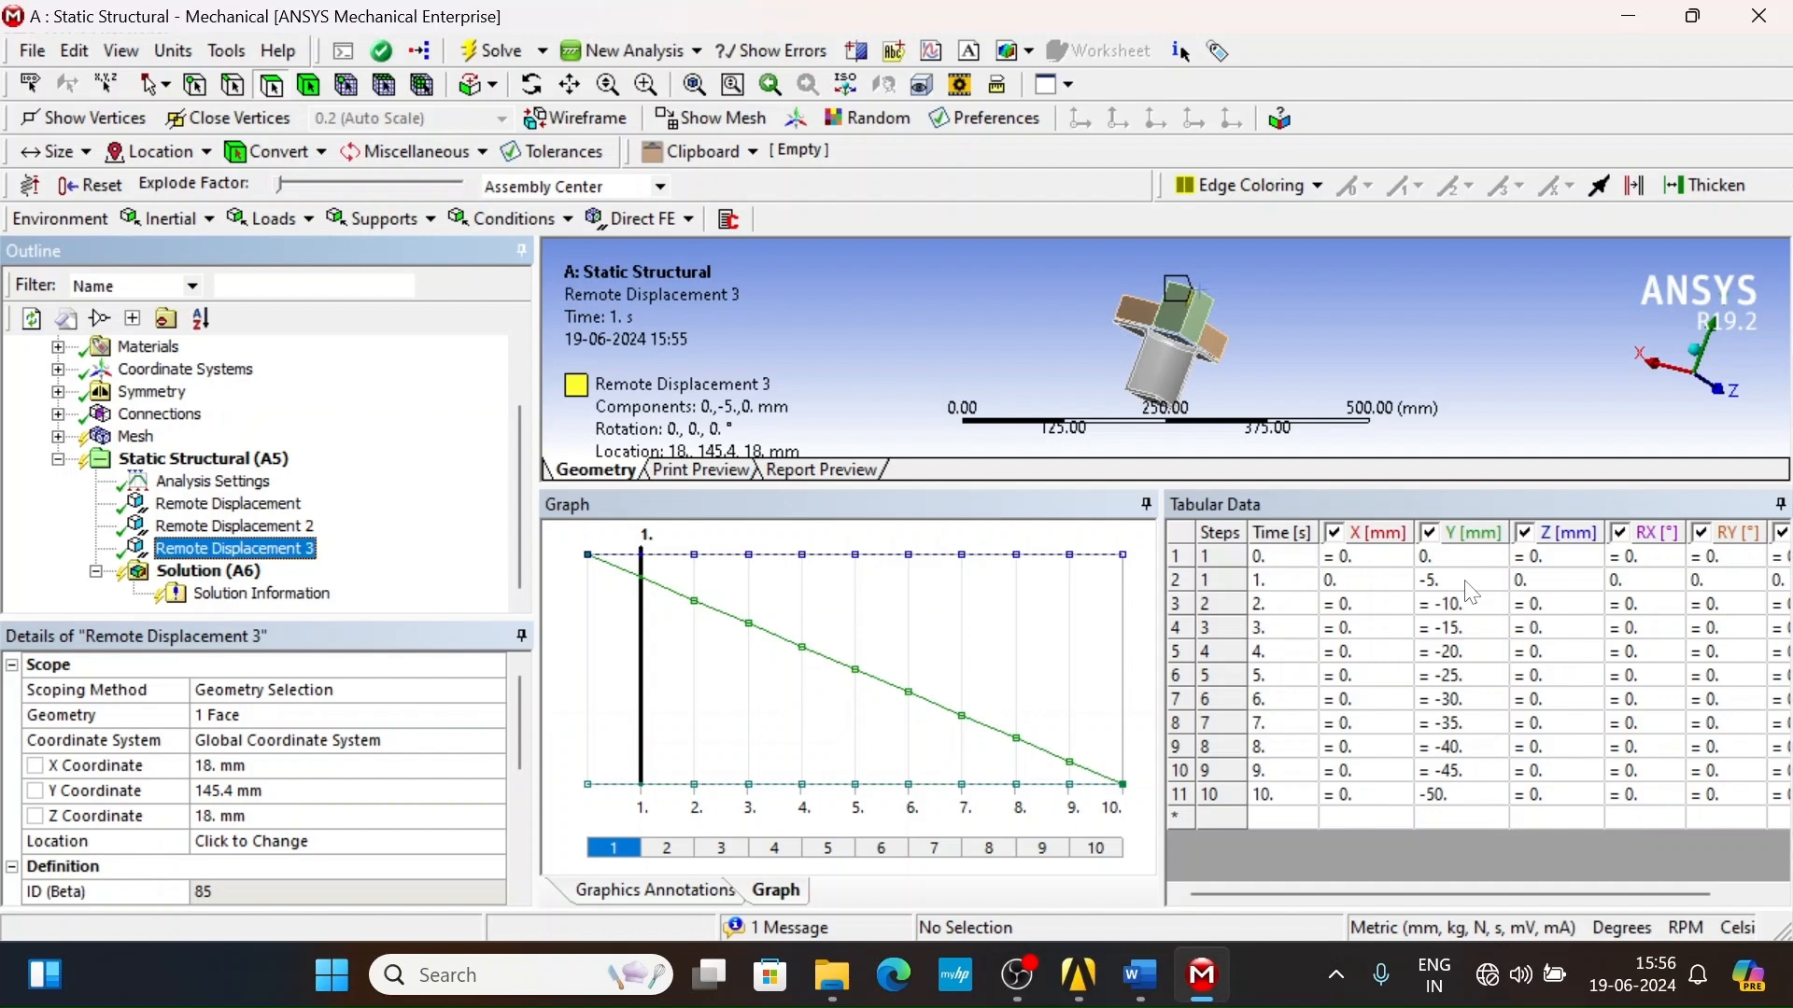
{"action": "left_click", "coordinate": [271, 529]}
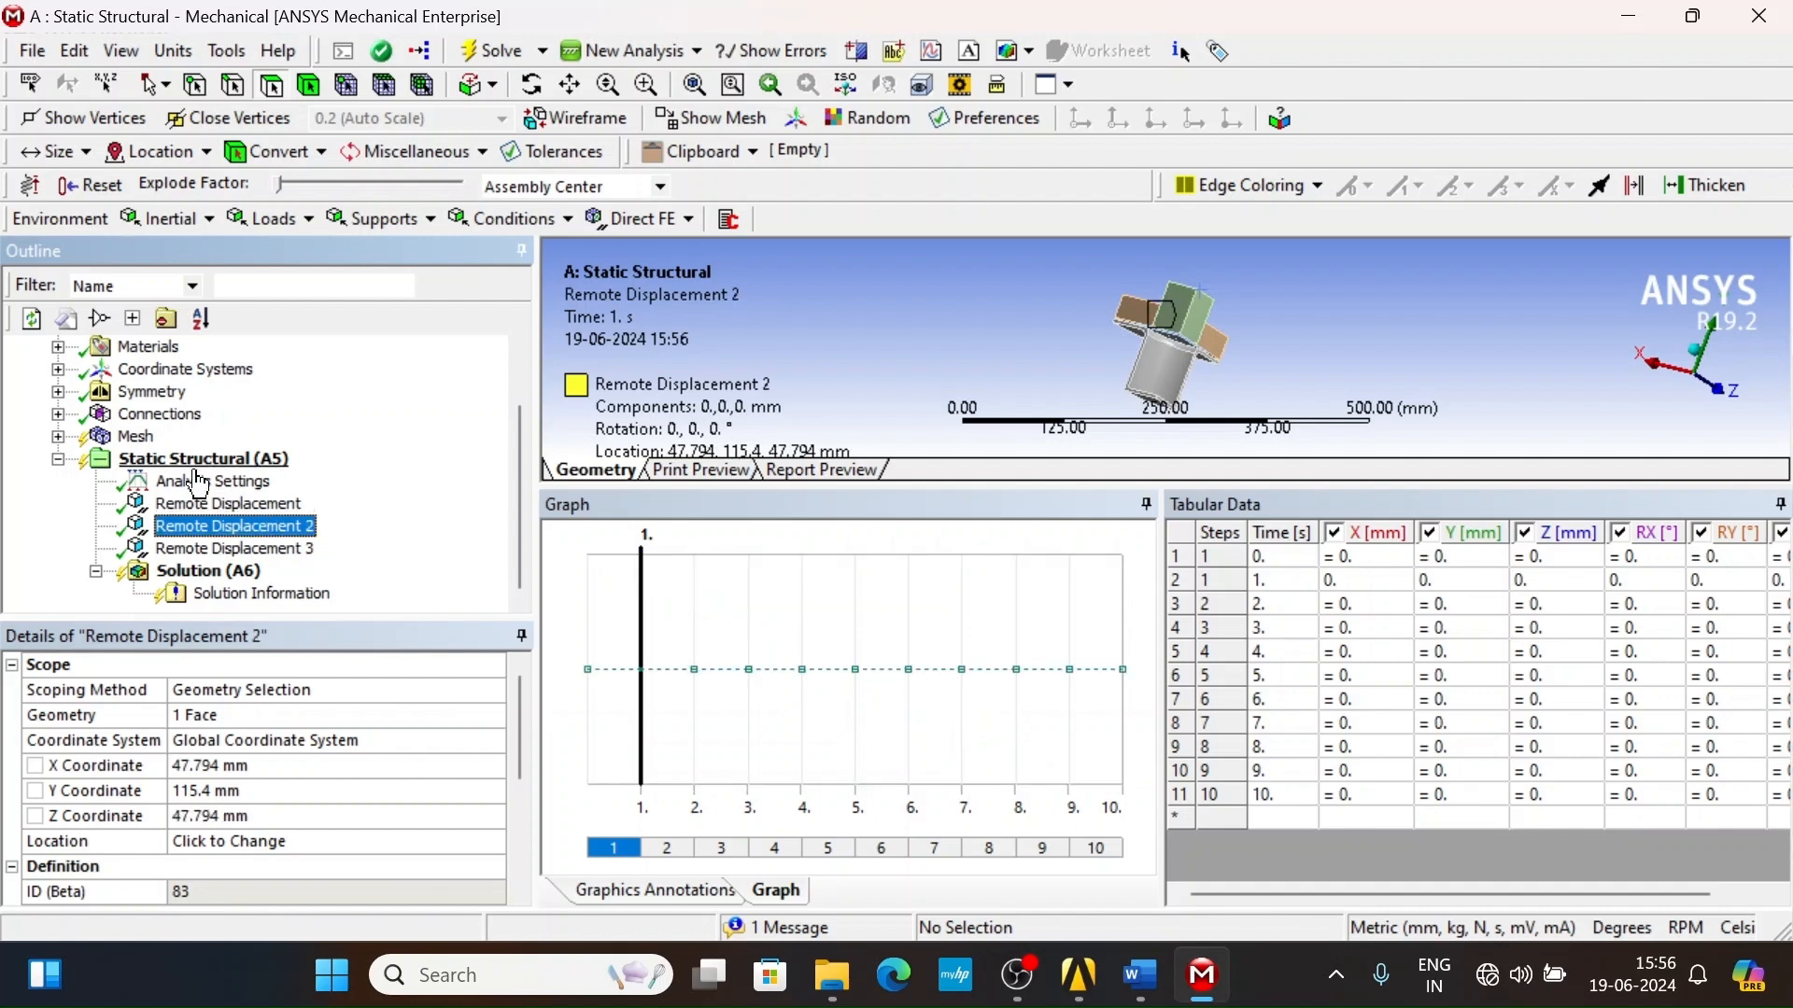
{"action": "left_click", "coordinate": [219, 482]}
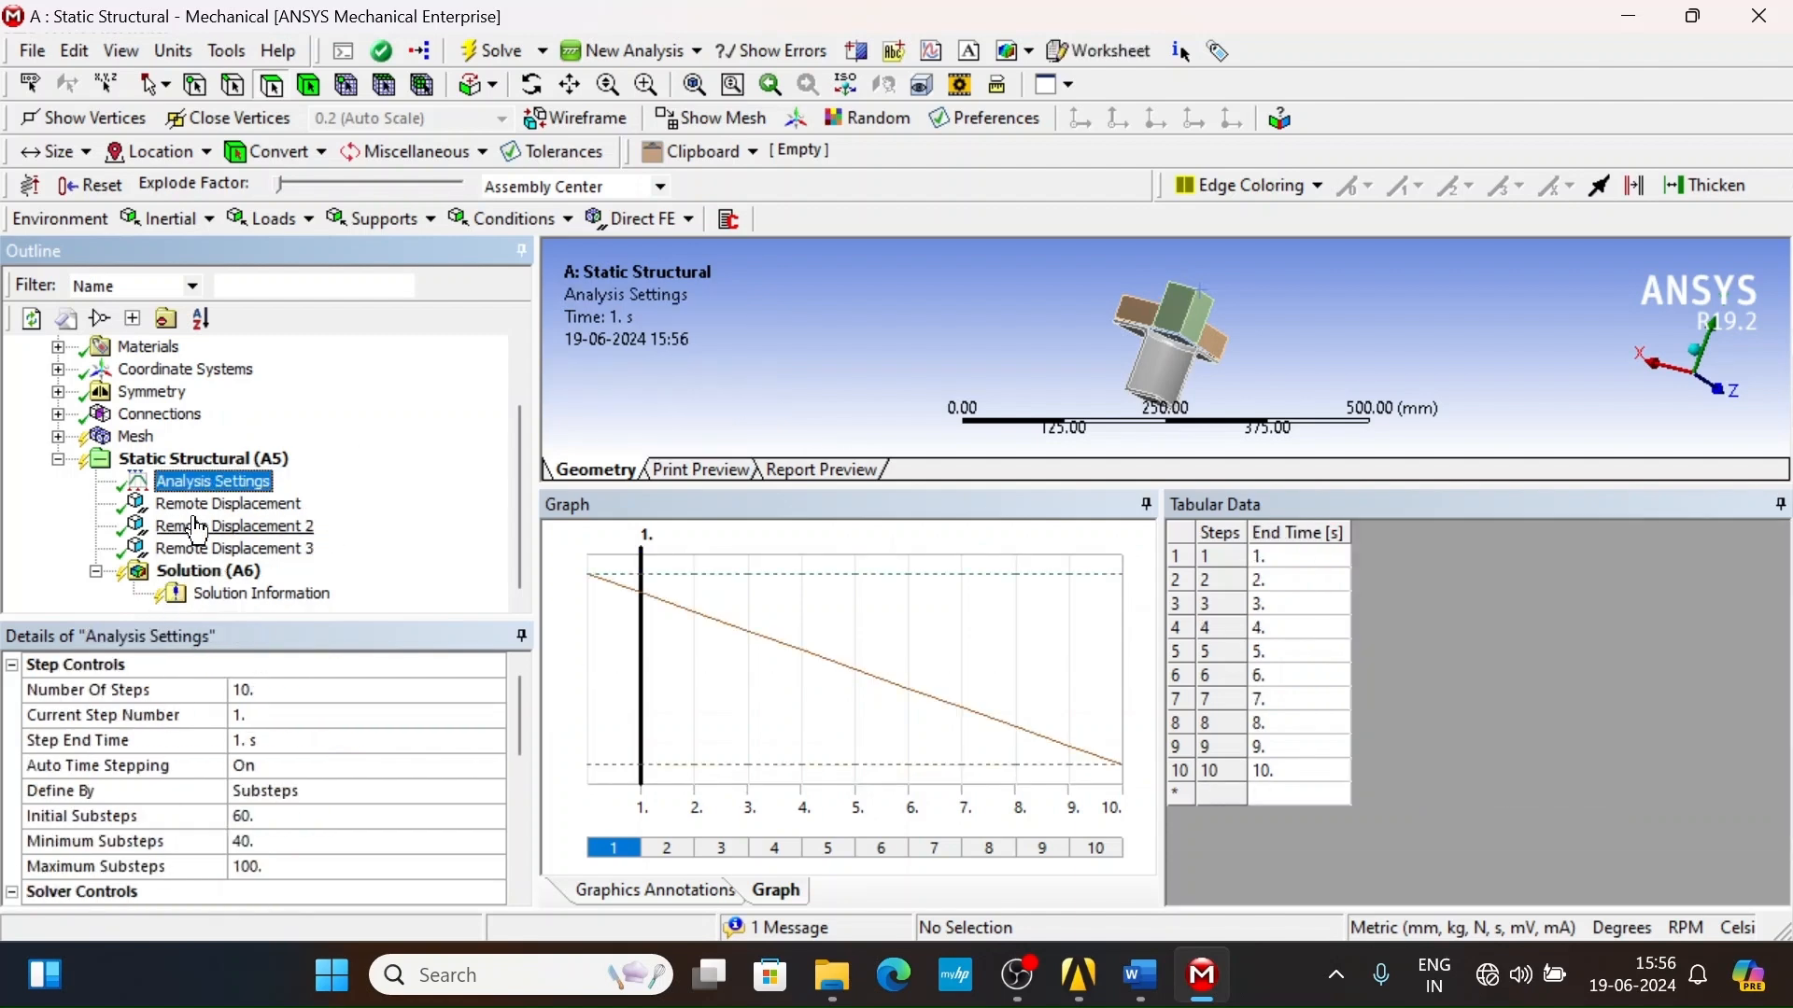
- Enlarge the geometry view and add equivalent (von-Mises) strain and equivalent (von-Mises) stress results to the solution
{"action": "left_click", "coordinate": [200, 572]}
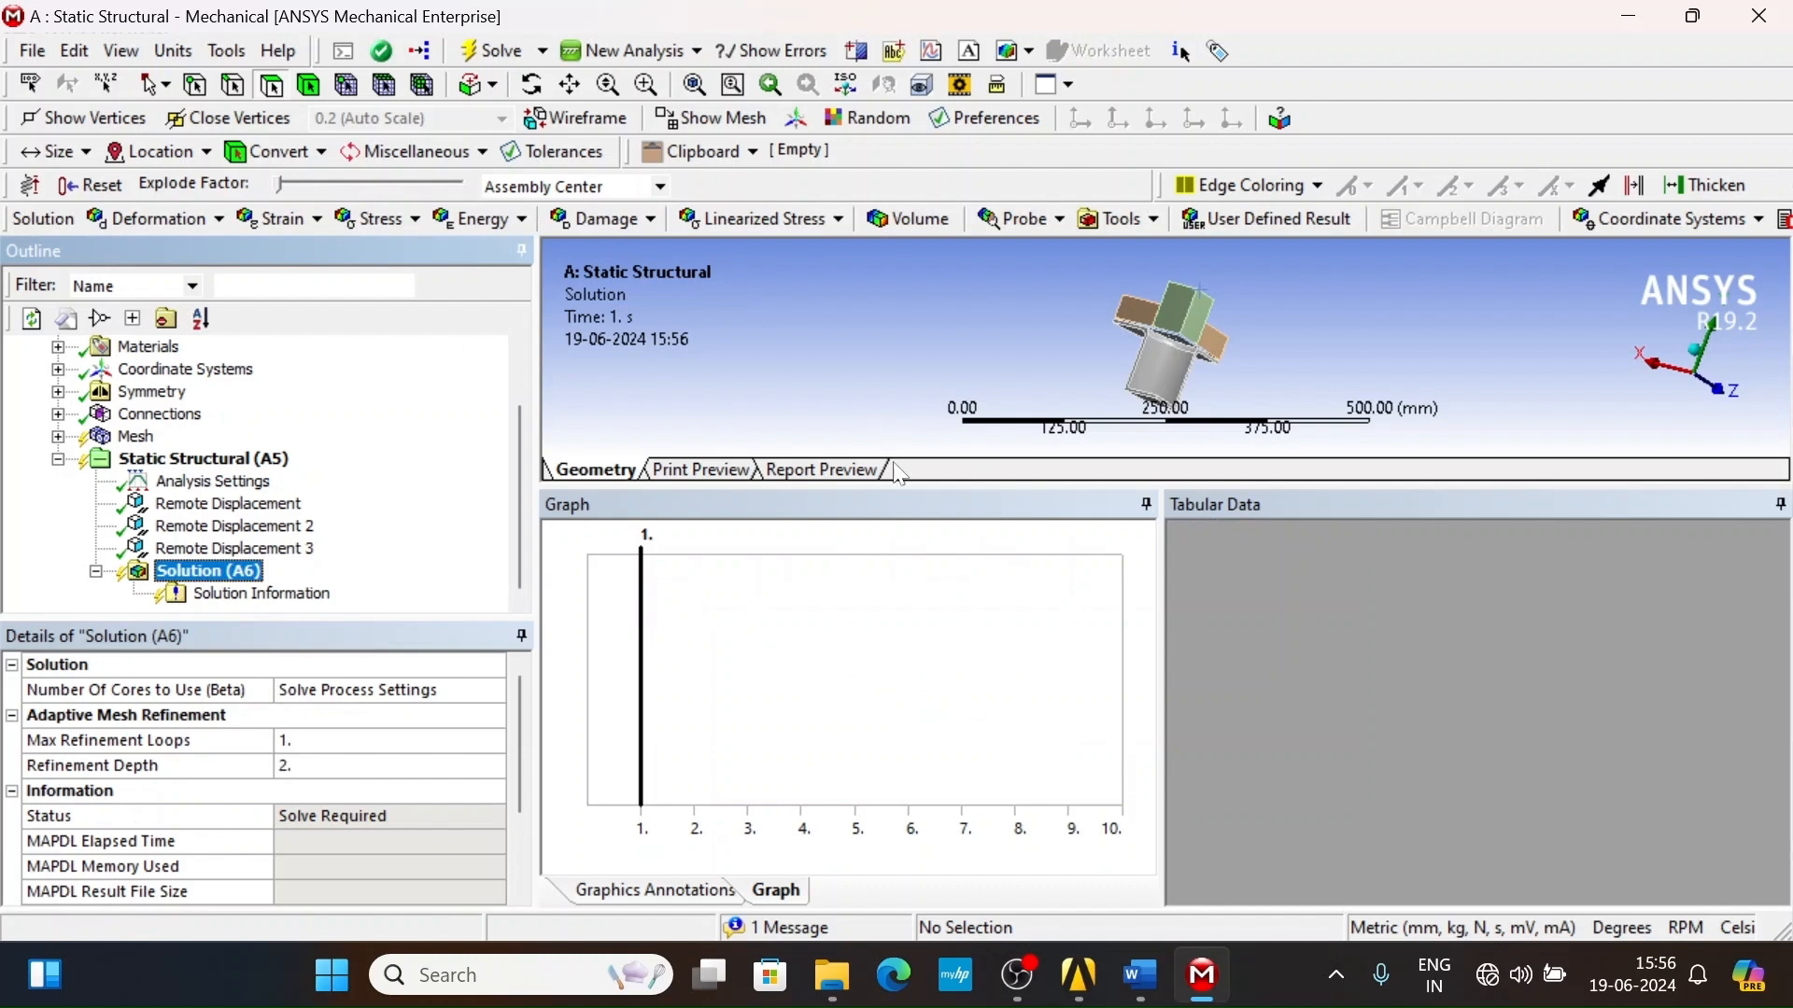
{"action": "left_click_drag", "start_coordinate": [949, 484], "coordinate": [948, 748]}
{"action": "left_click", "coordinate": [311, 222]}
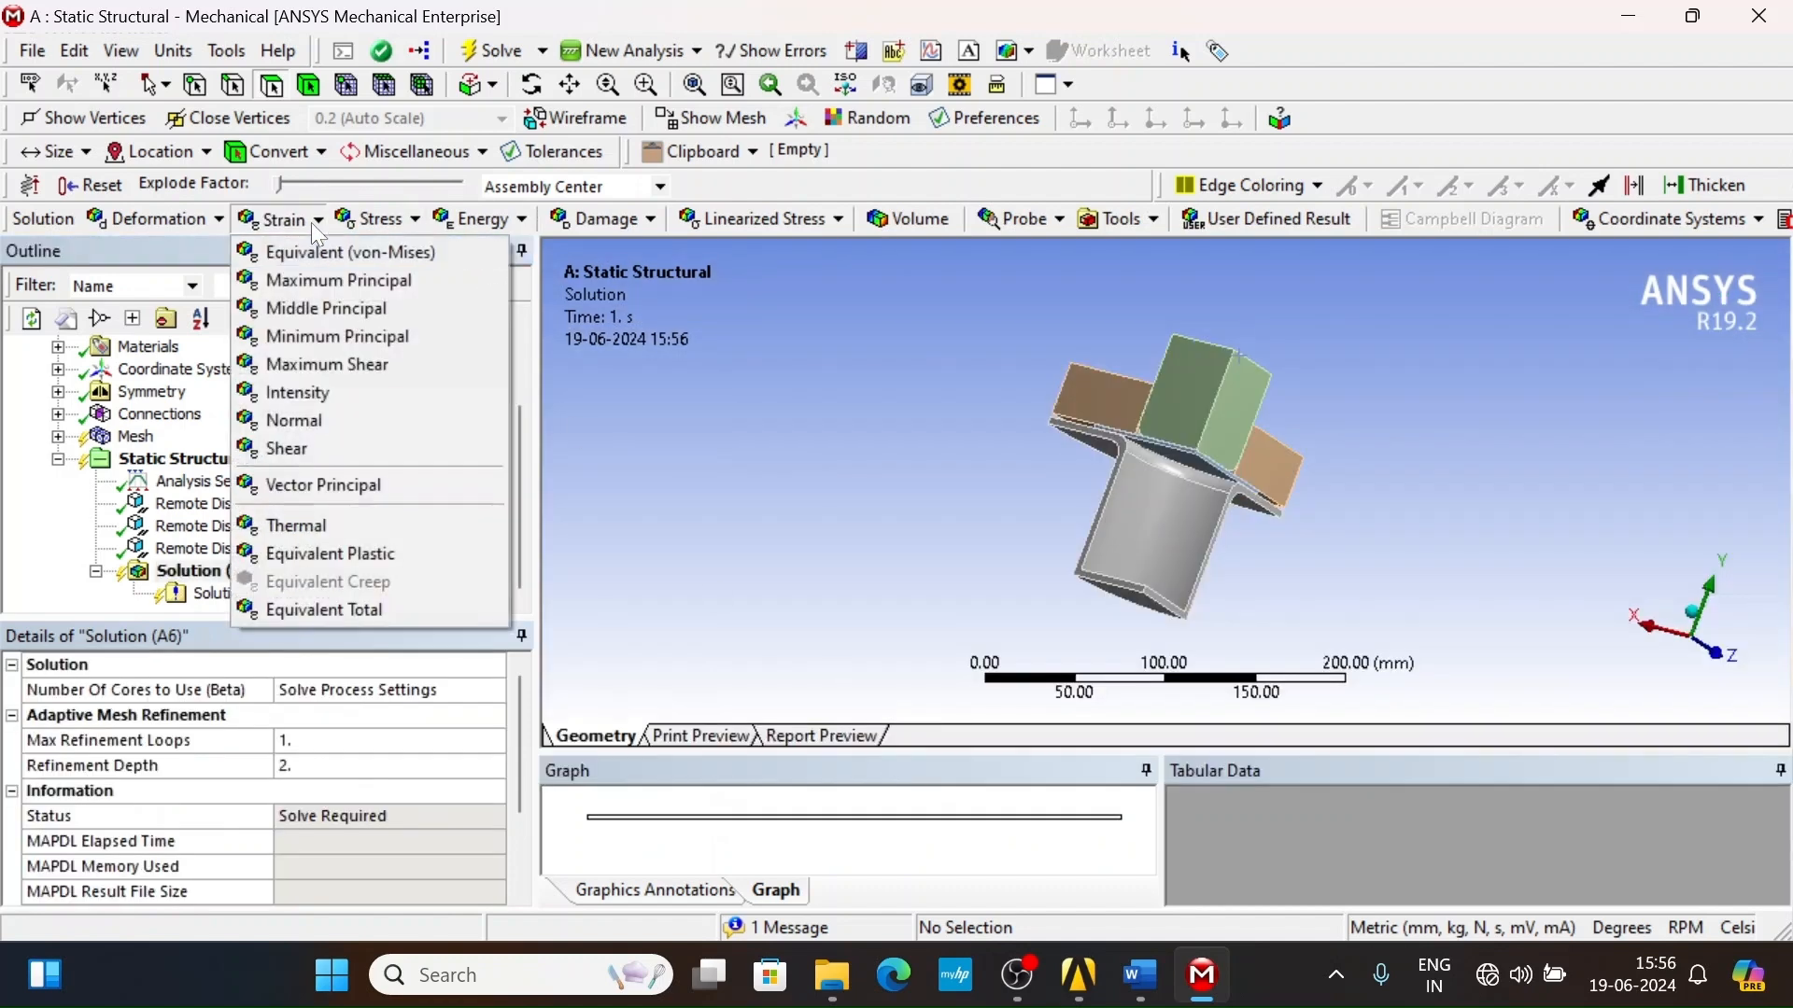
{"action": "left_click", "coordinate": [318, 248]}
{"action": "left_click", "coordinate": [370, 222]}
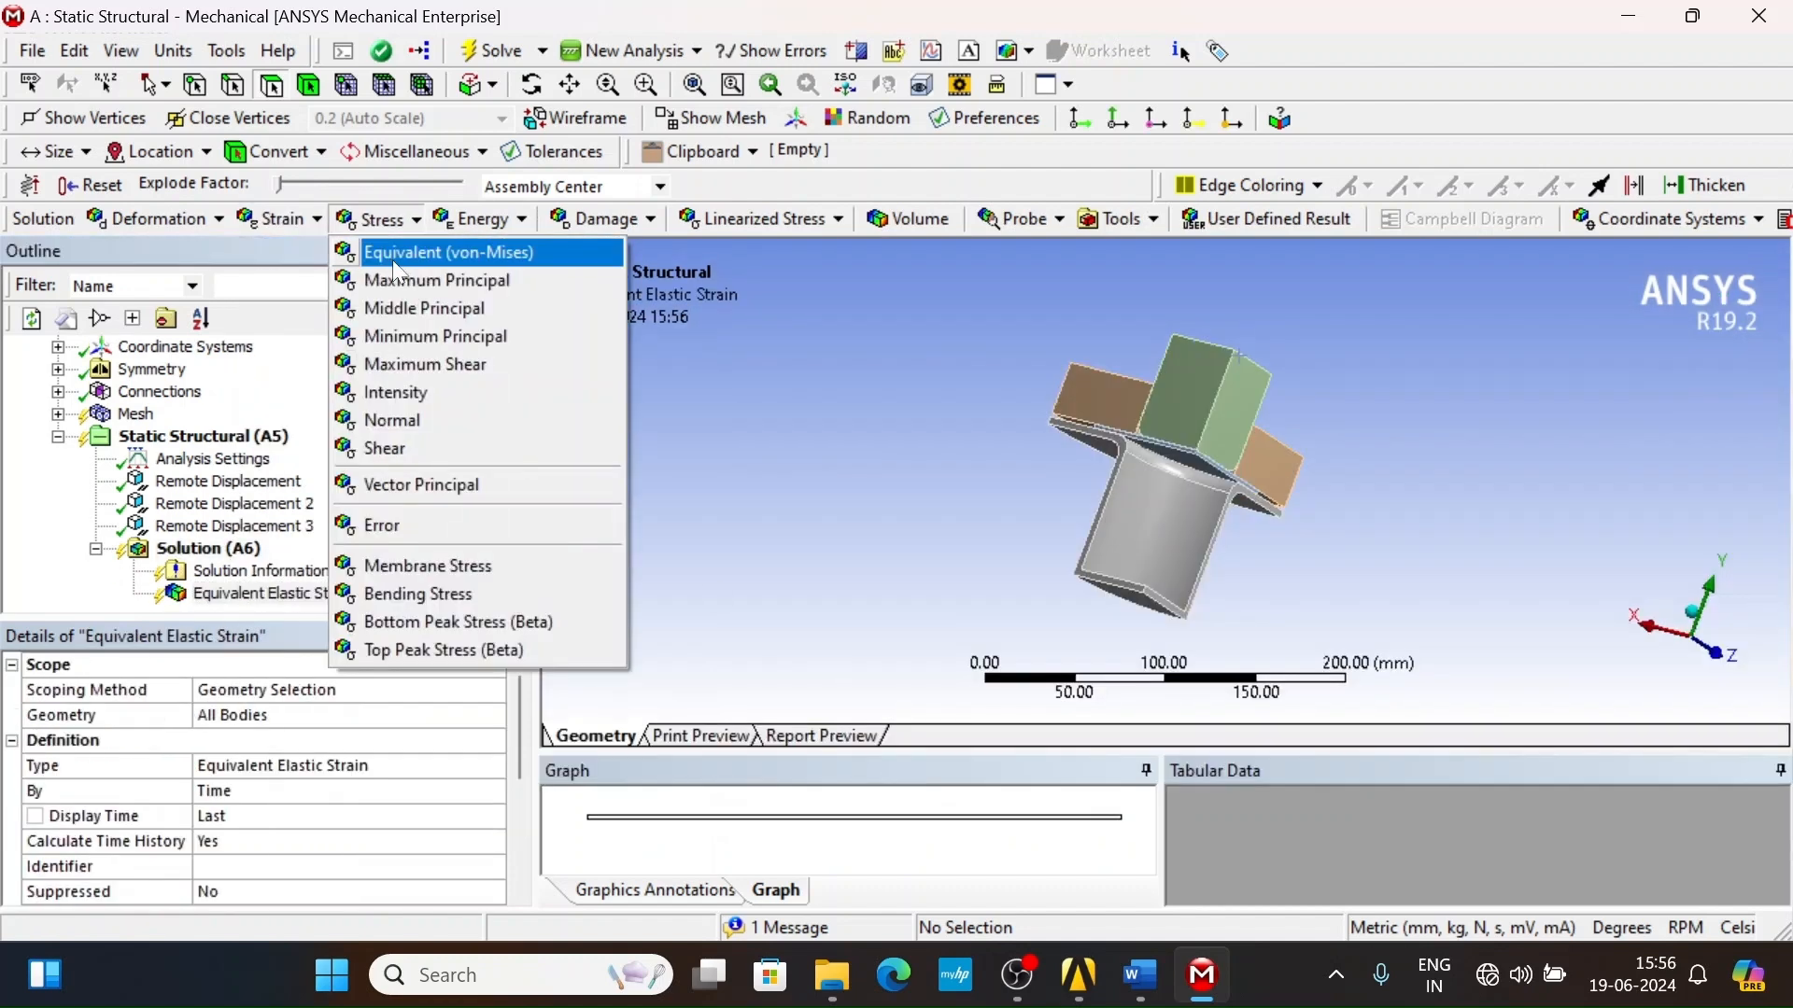
{"action": "left_click", "coordinate": [393, 264]}
- Add equivalent plastic strain and directional deformation results to the solution
{"action": "left_click", "coordinate": [270, 217]}
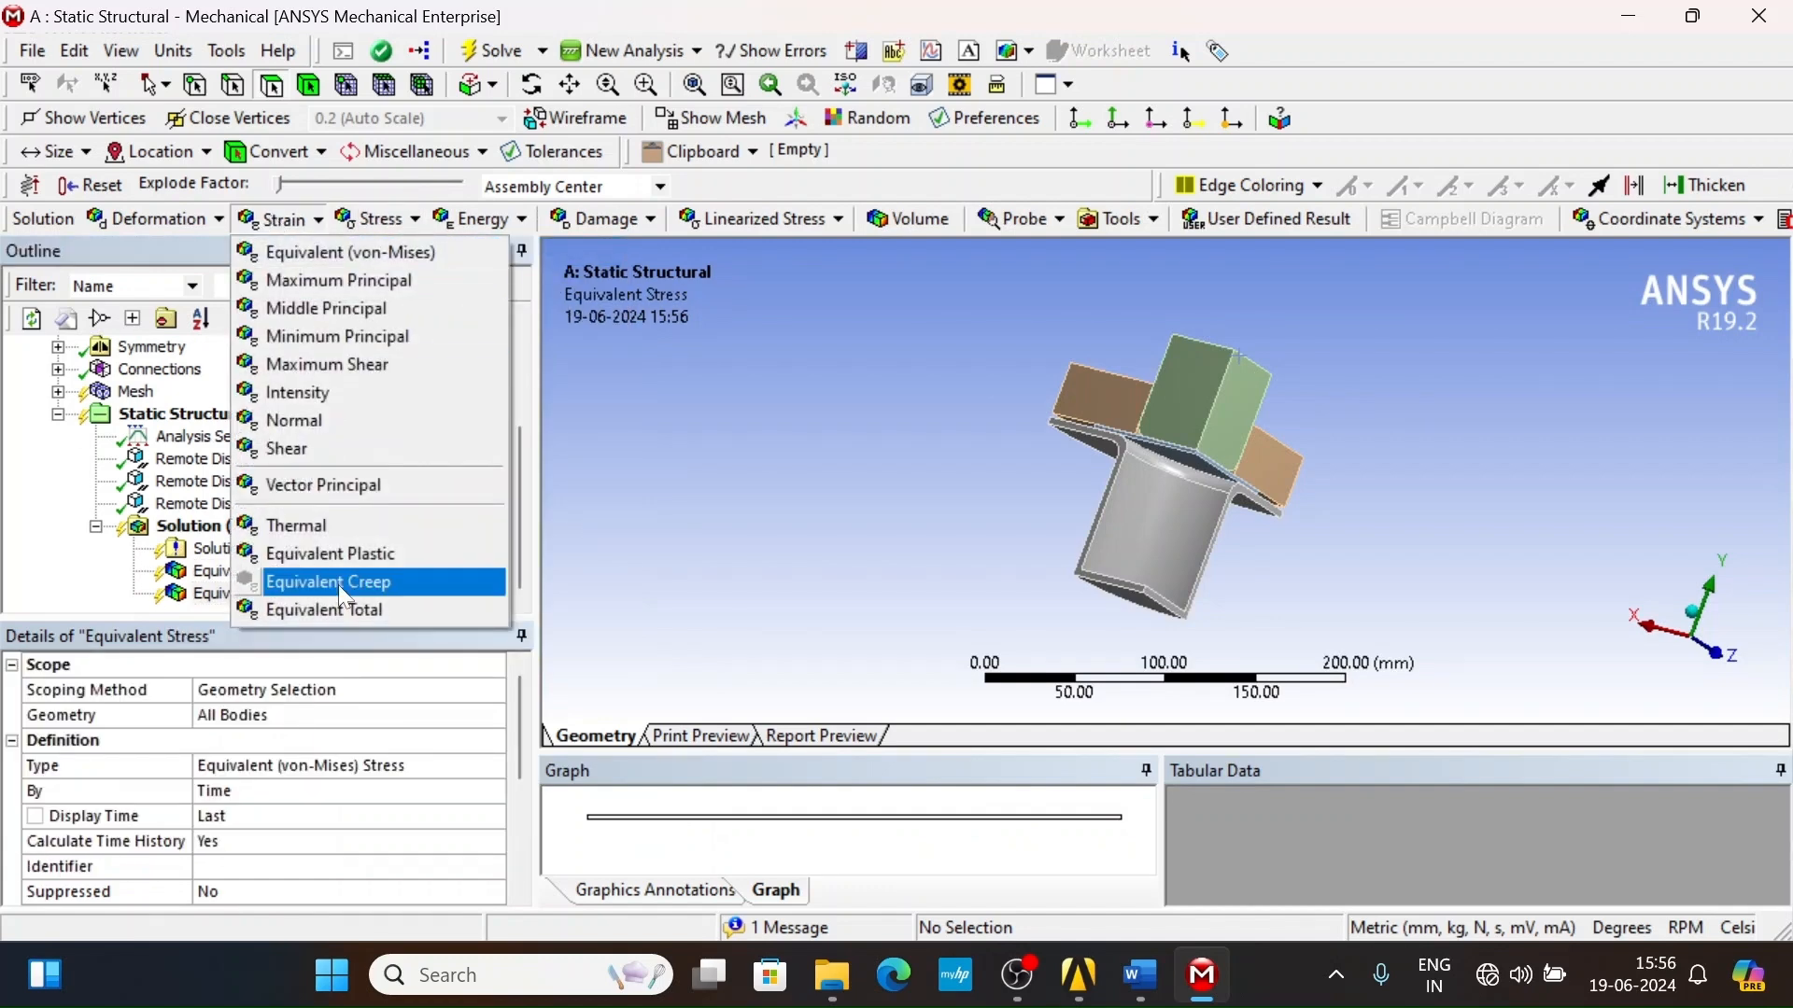
{"action": "left_click", "coordinate": [344, 553]}
{"action": "left_click", "coordinate": [154, 218]}
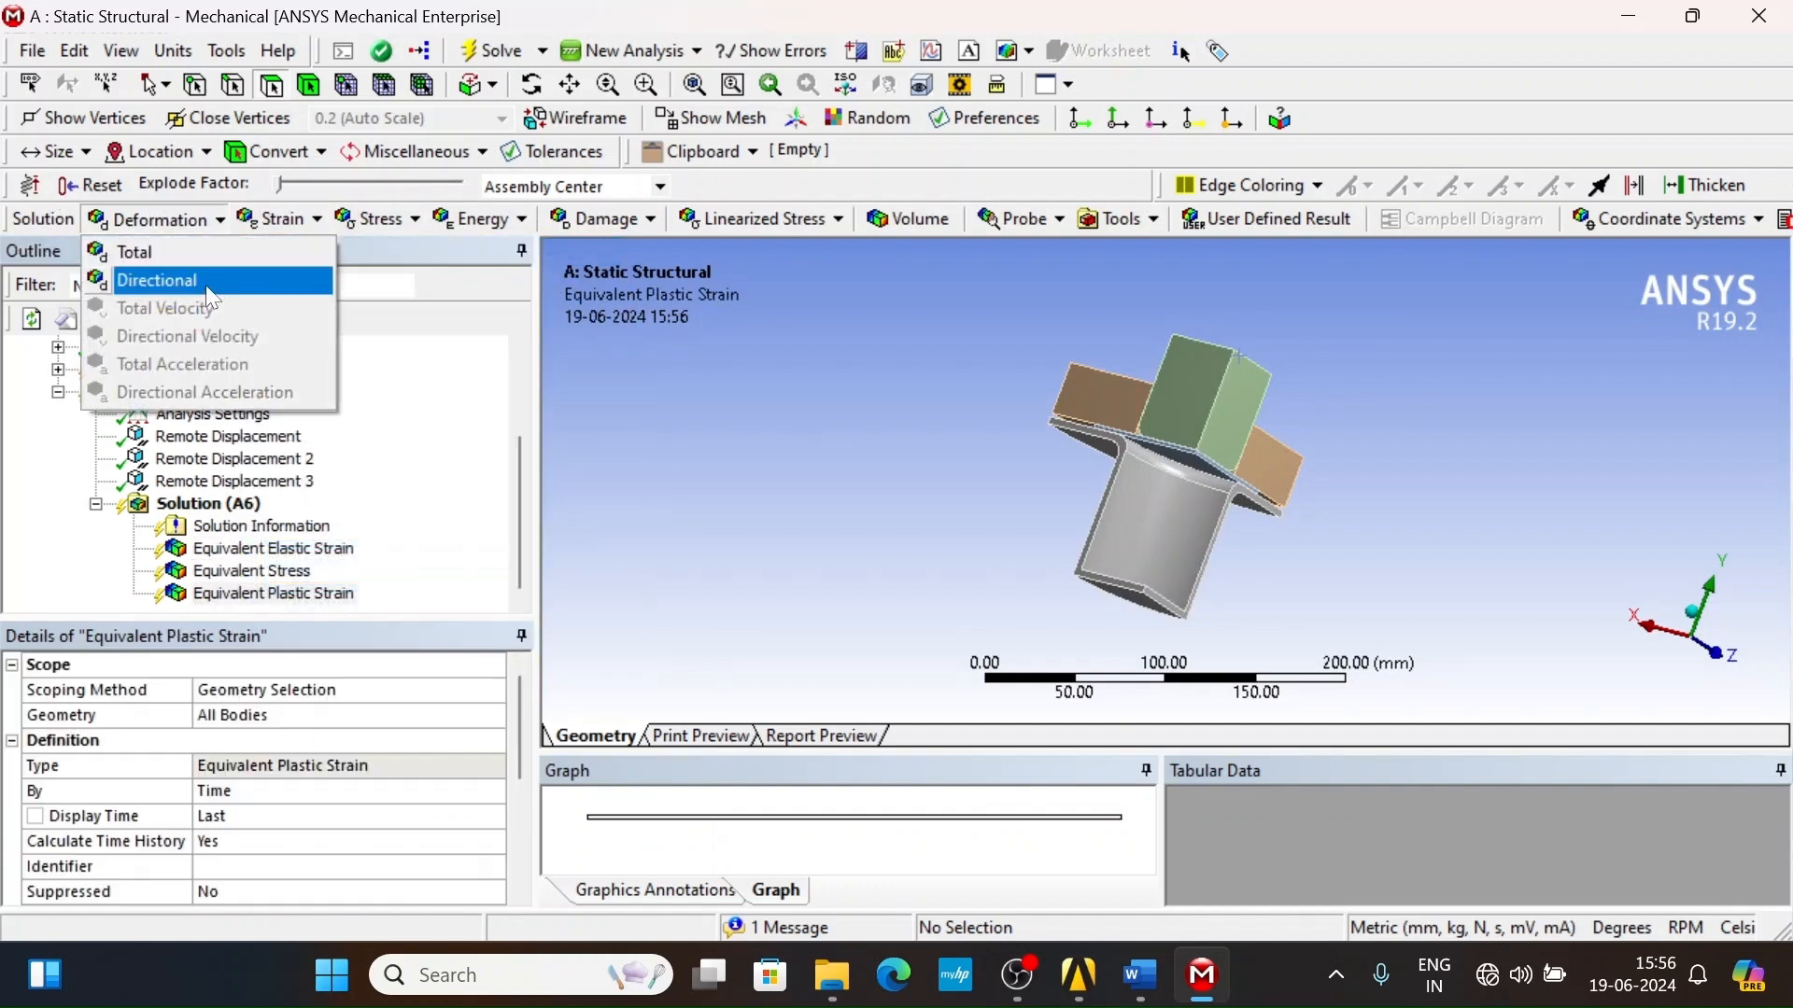
{"action": "left_click", "coordinate": [160, 280]}
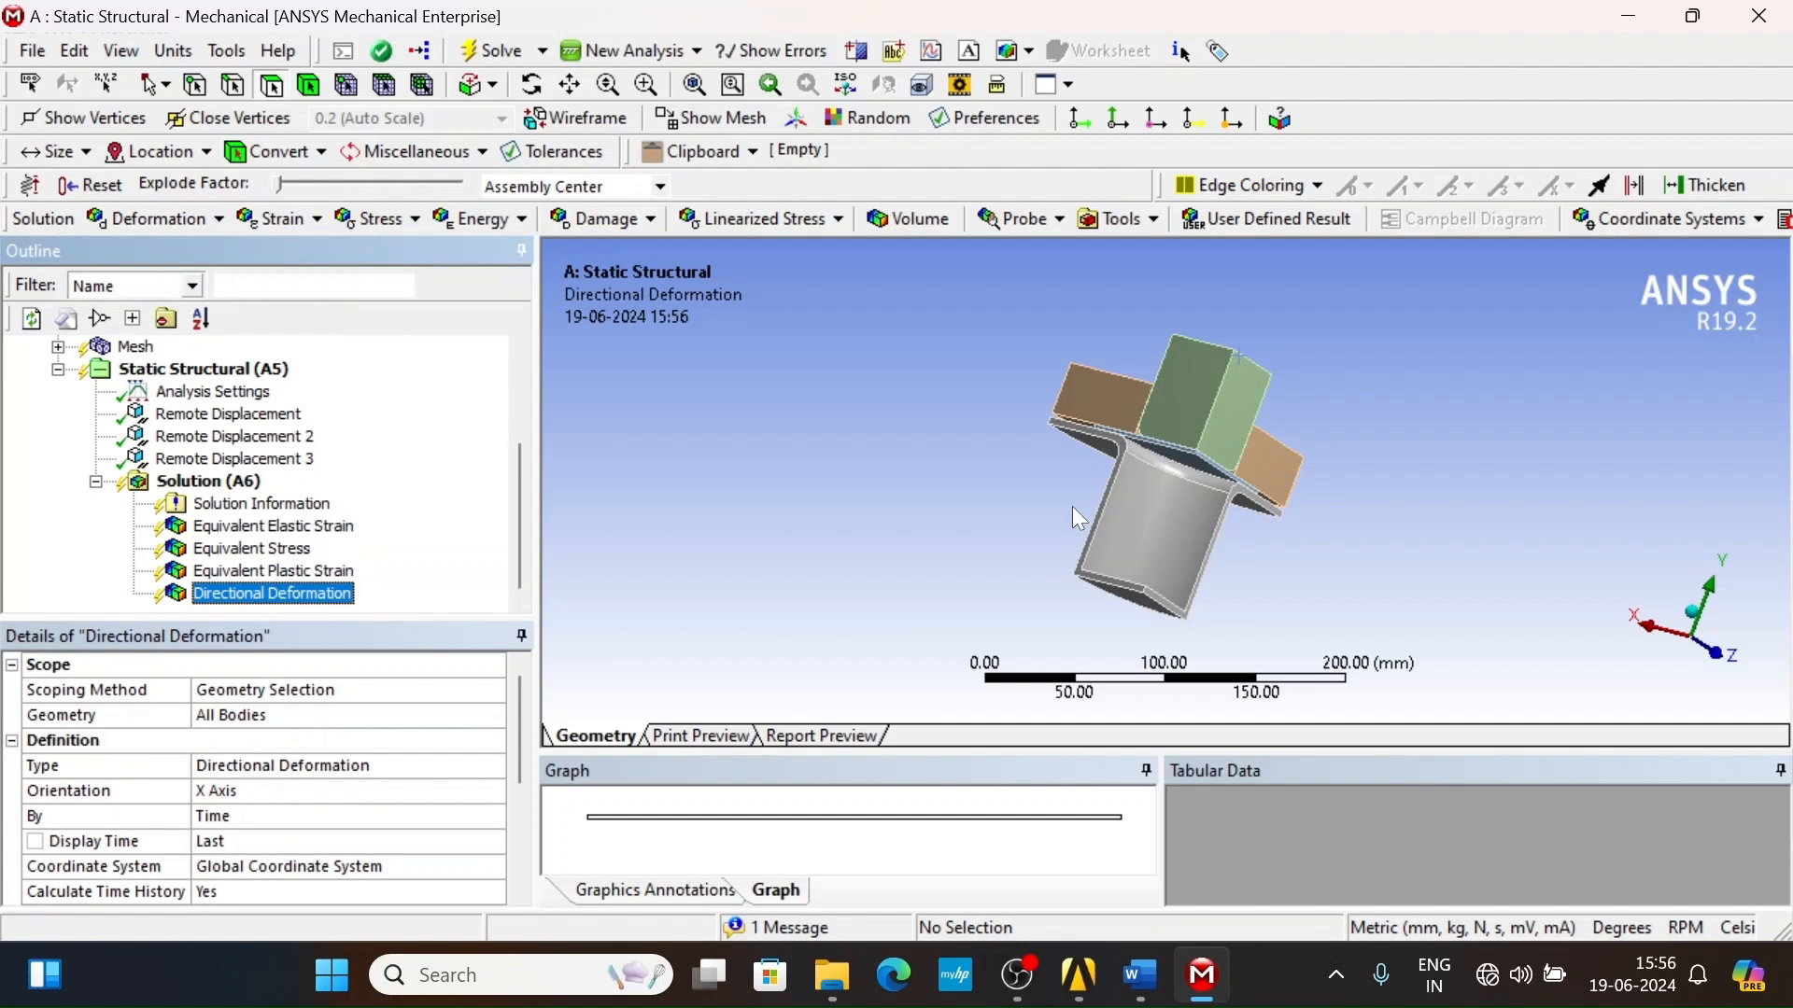
- Scope the directional deformation result to the blank body only and set its orientation to Y Axis
{"action": "middle_click_drag", "start_coordinate": [1072, 506], "coordinate": [1123, 499]}
{"action": "scroll", "coordinate": [1123, 499], "scroll_direction": "up", "scroll_amount": 5}
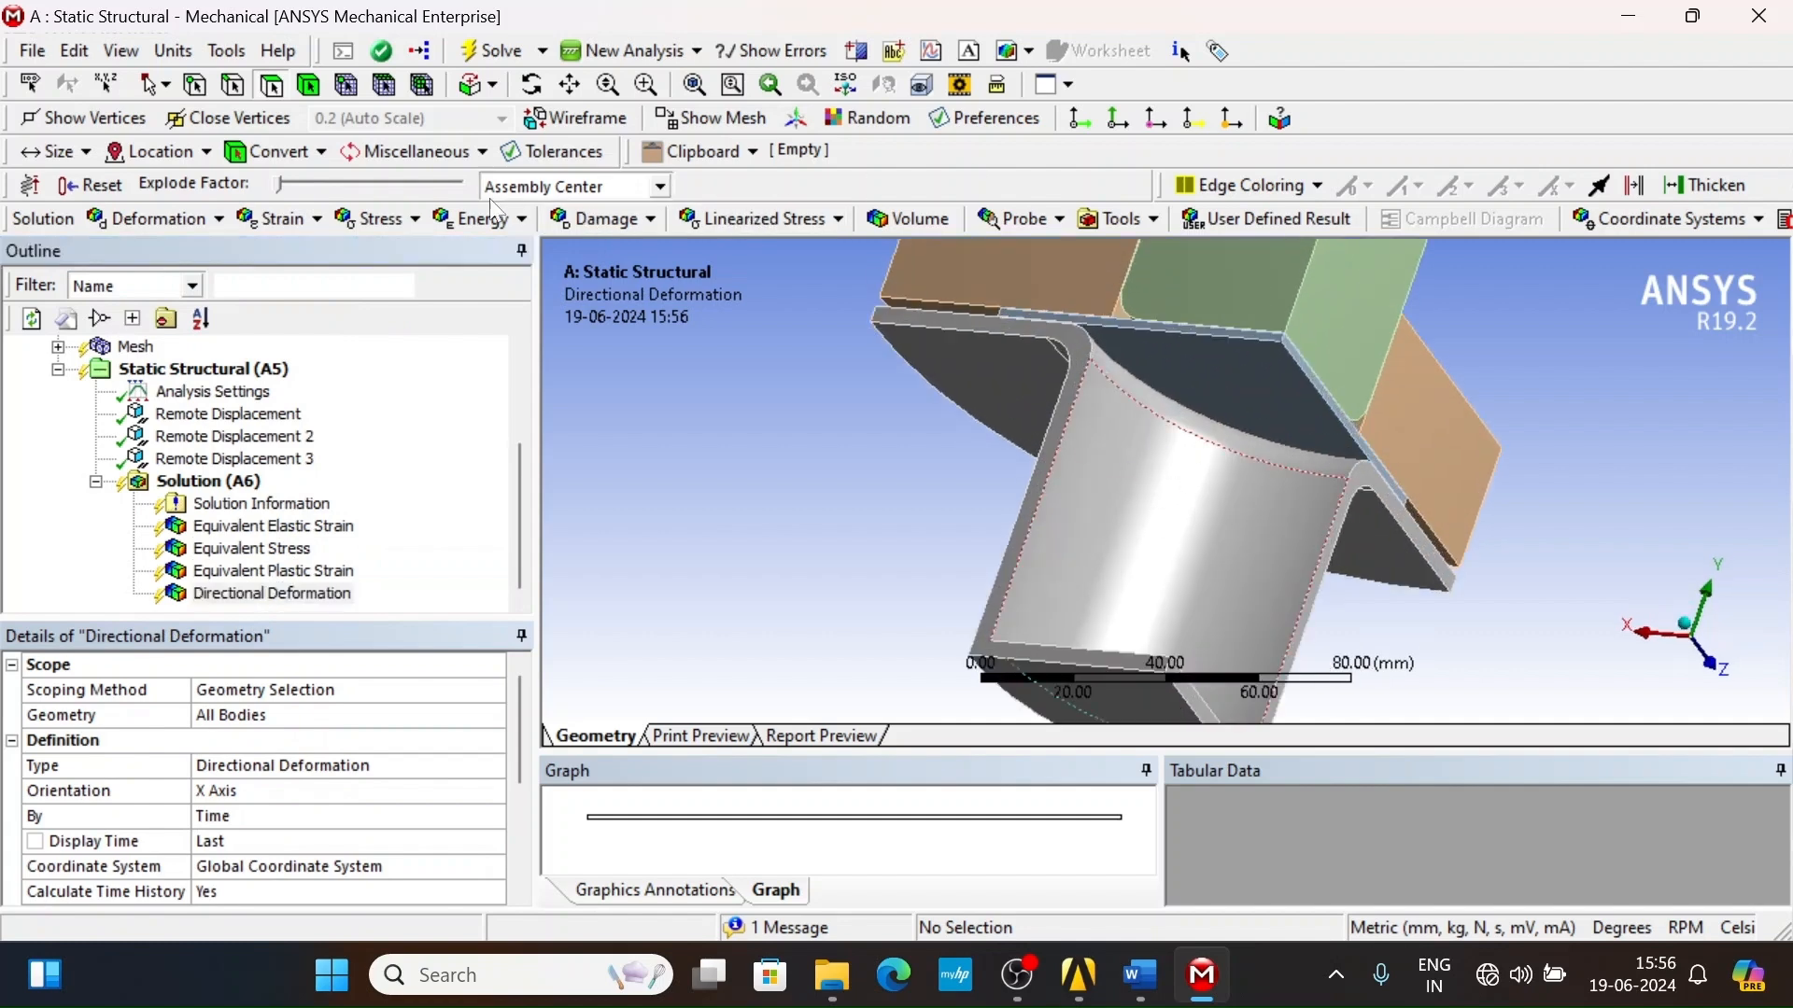
{"action": "left_click", "coordinate": [1211, 367]}
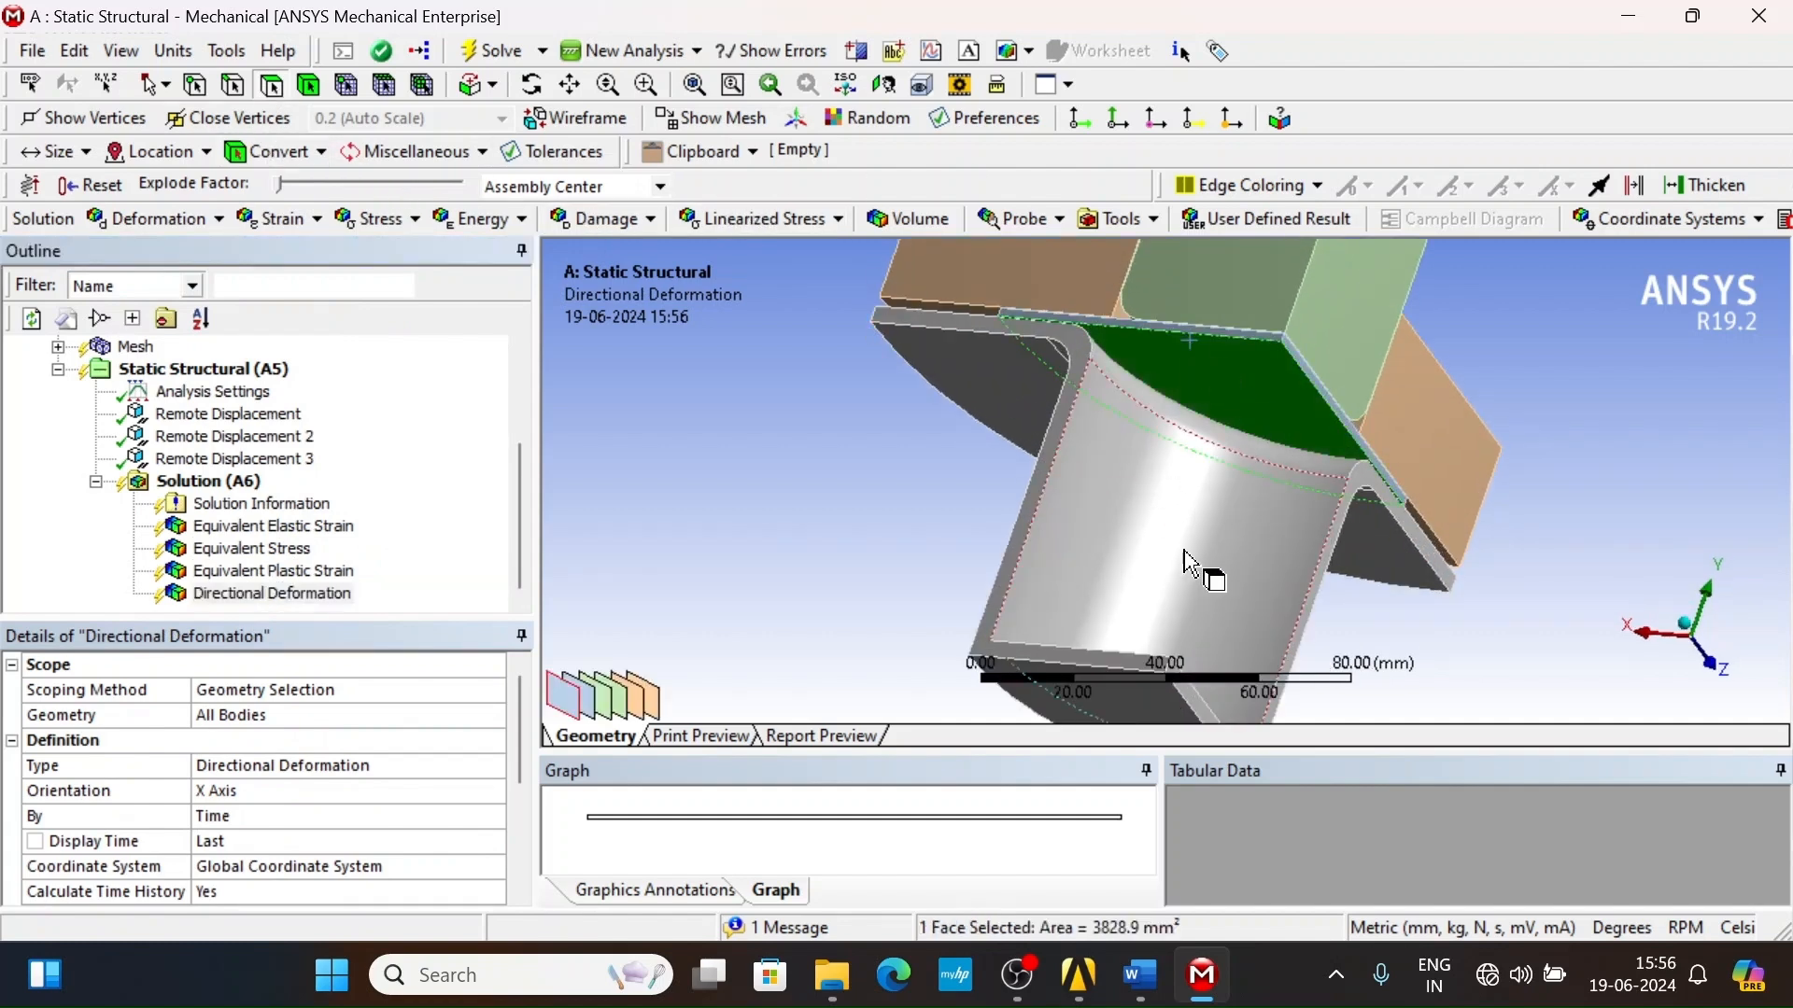
{"action": "left_click", "coordinate": [308, 85]}
{"action": "left_click", "coordinate": [1301, 383]}
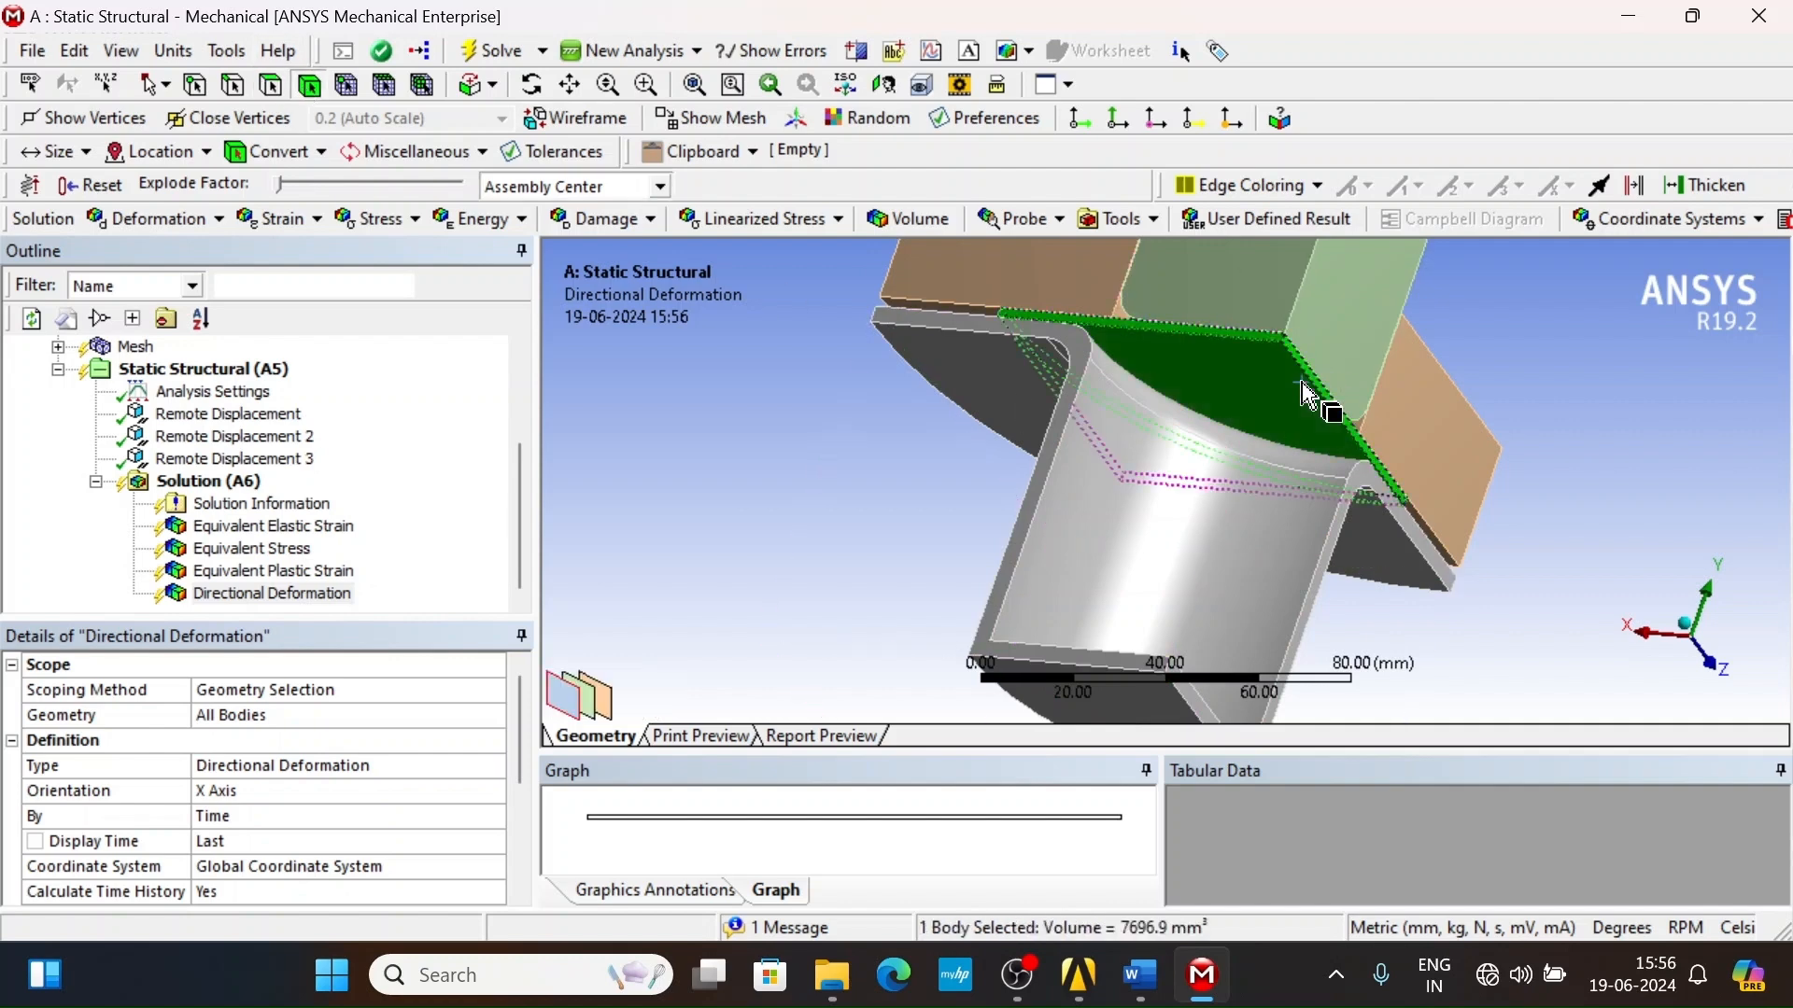
{"action": "left_click", "coordinate": [263, 717]}
{"action": "left_click", "coordinate": [260, 719]}
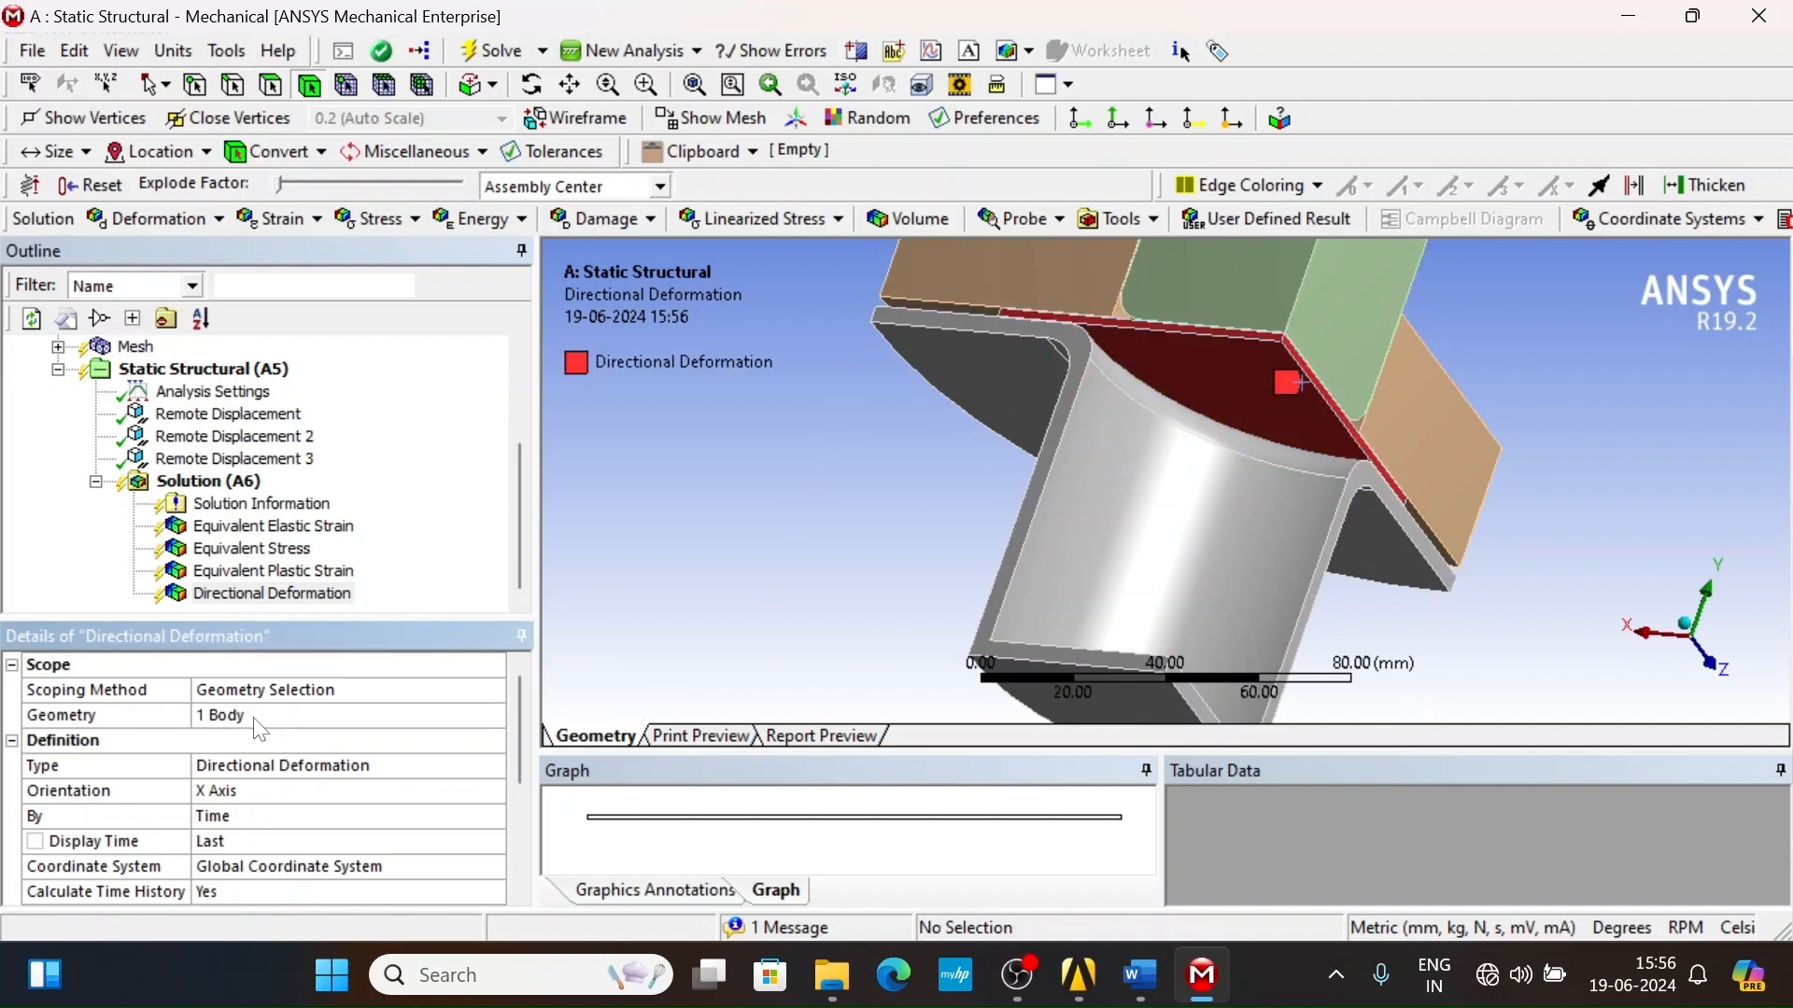
{"action": "left_click", "coordinate": [199, 795]}
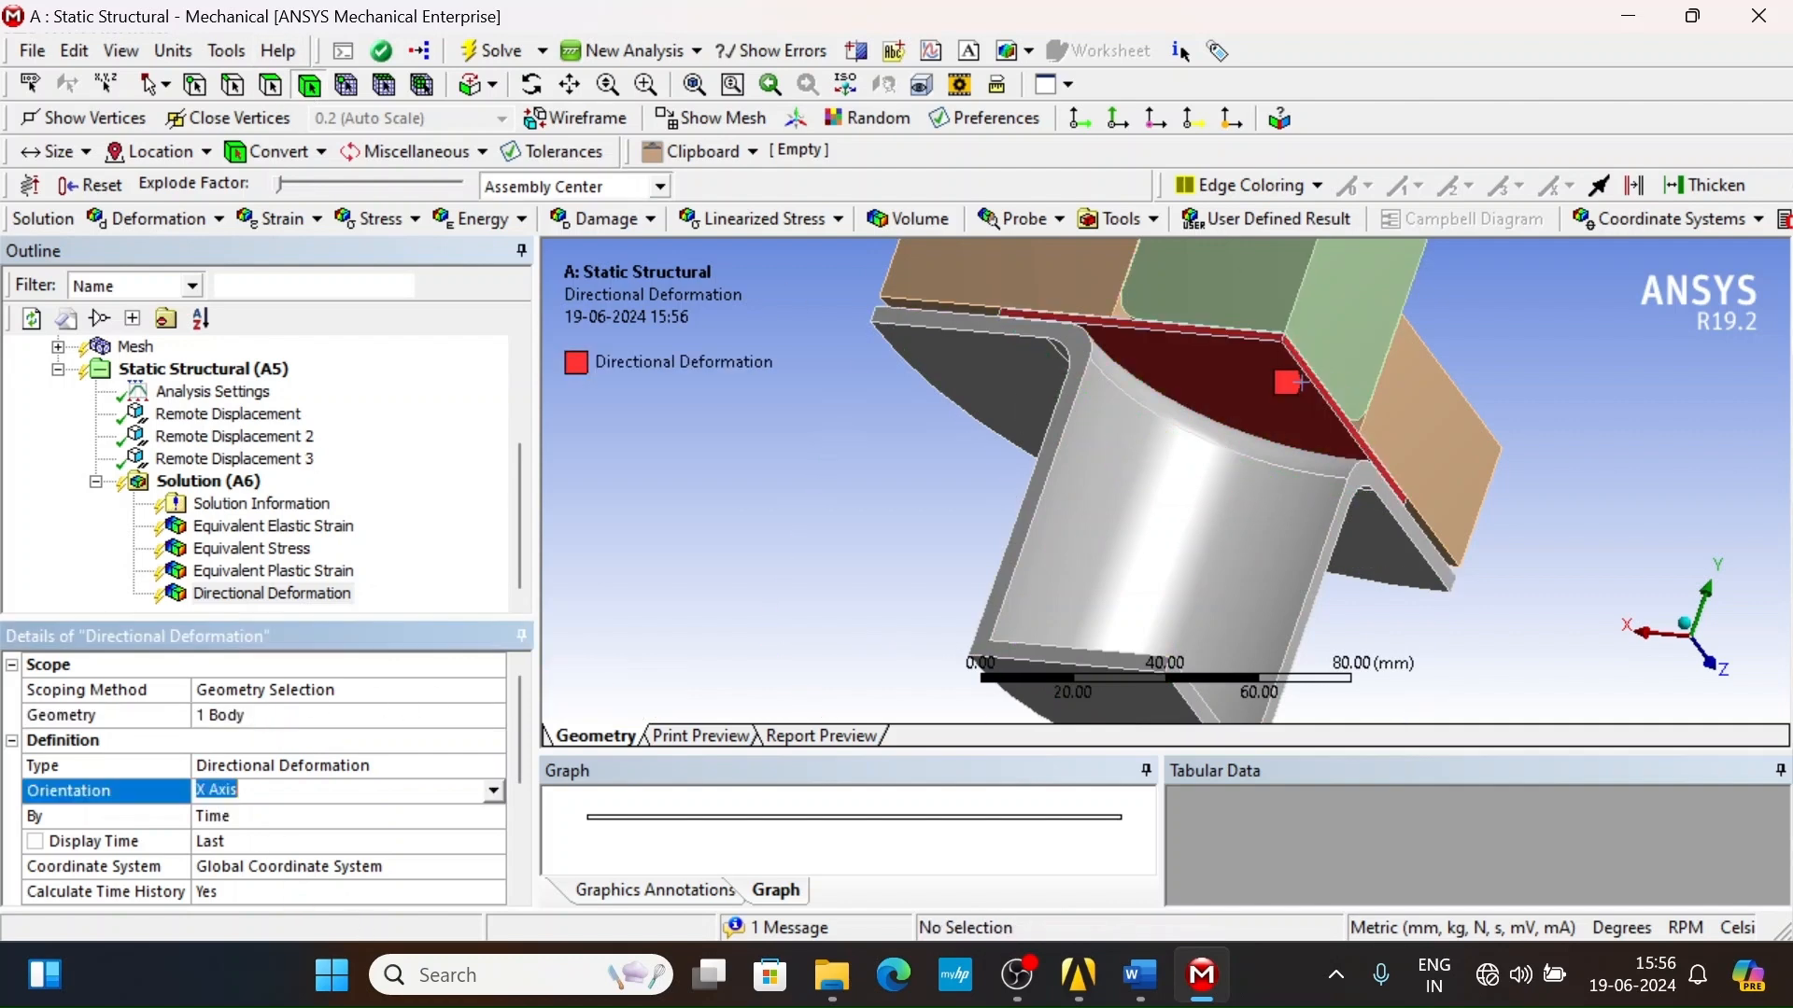
{"action": "left_click", "coordinate": [493, 790]}
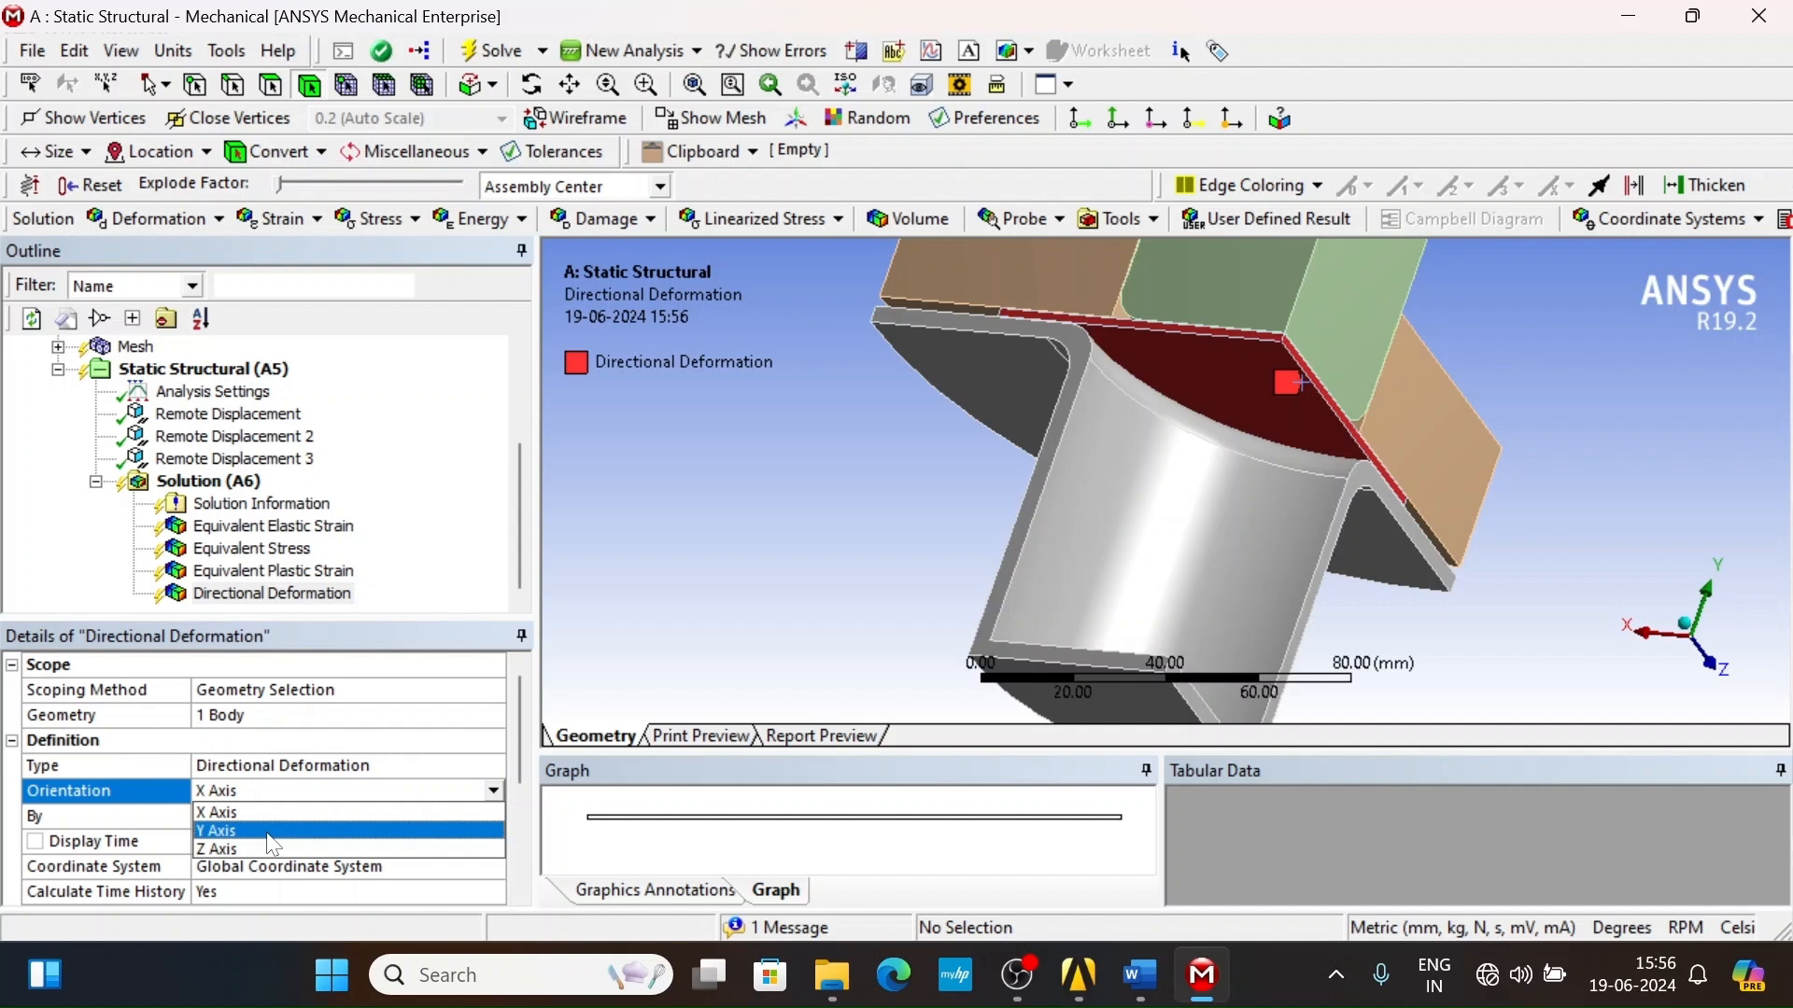
{"action": "left_click", "coordinate": [267, 832]}
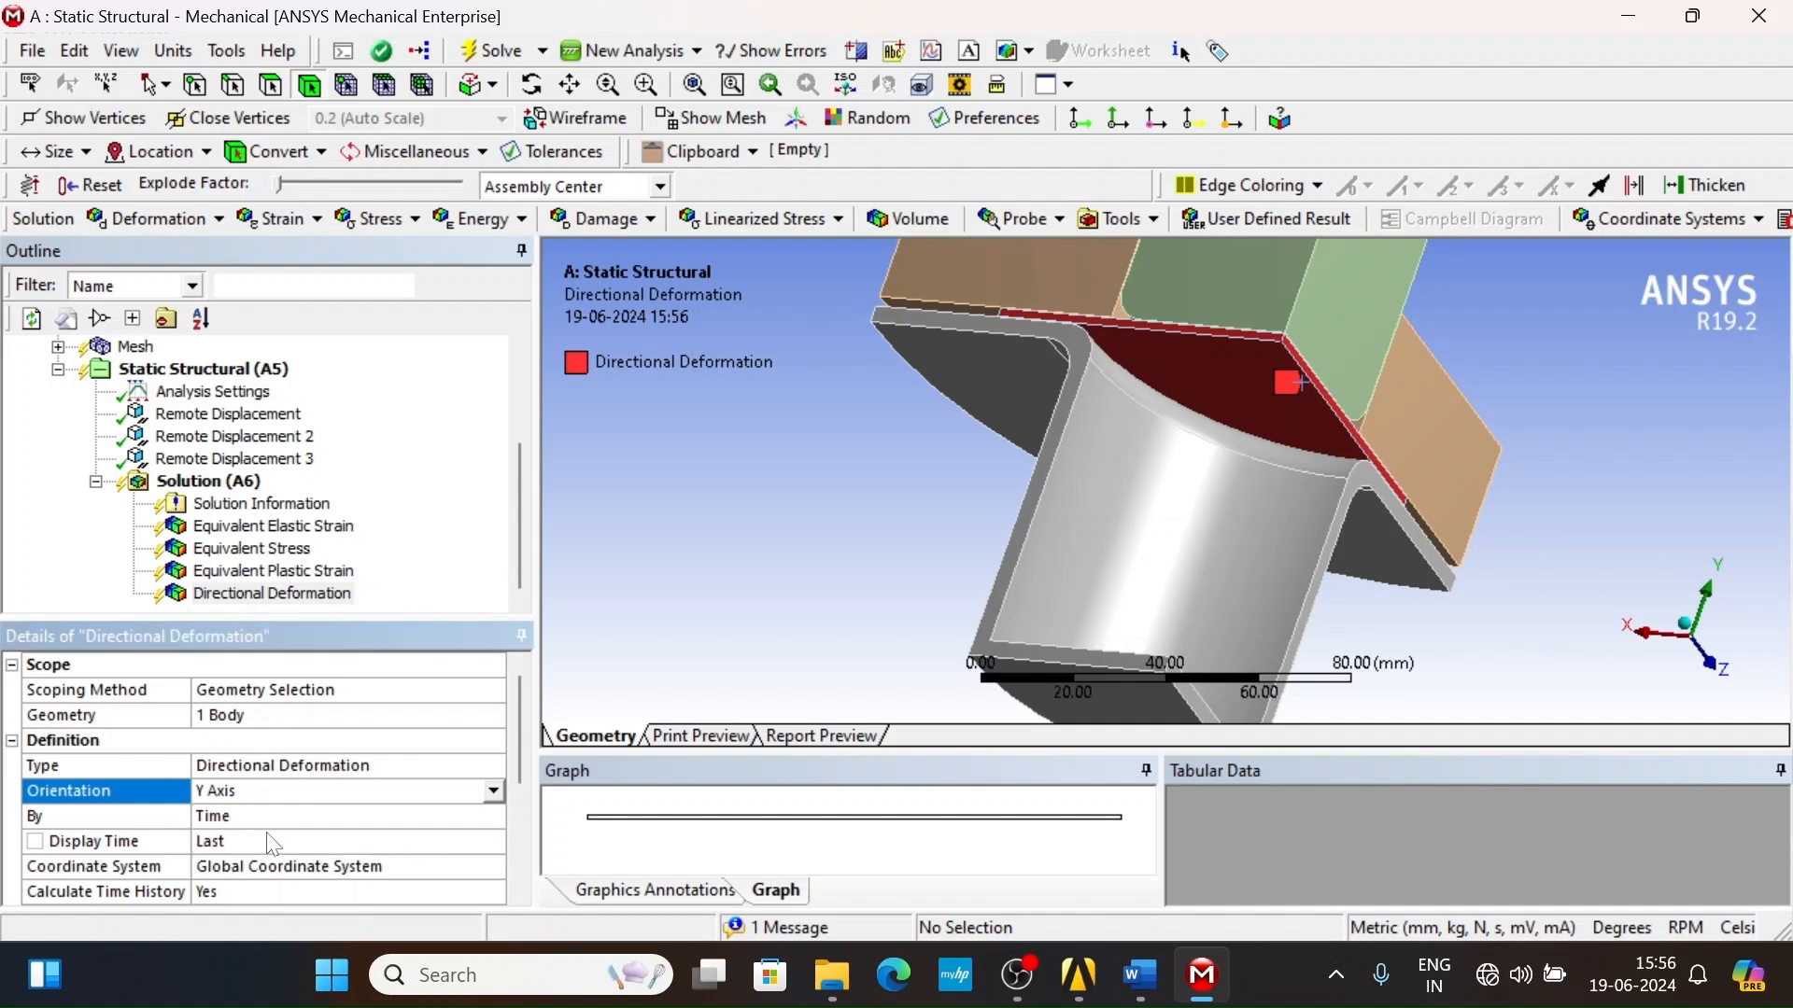
- Scope the equivalent plastic strain and equivalent stress results to the blank body
{"action": "left_click", "coordinate": [271, 570]}
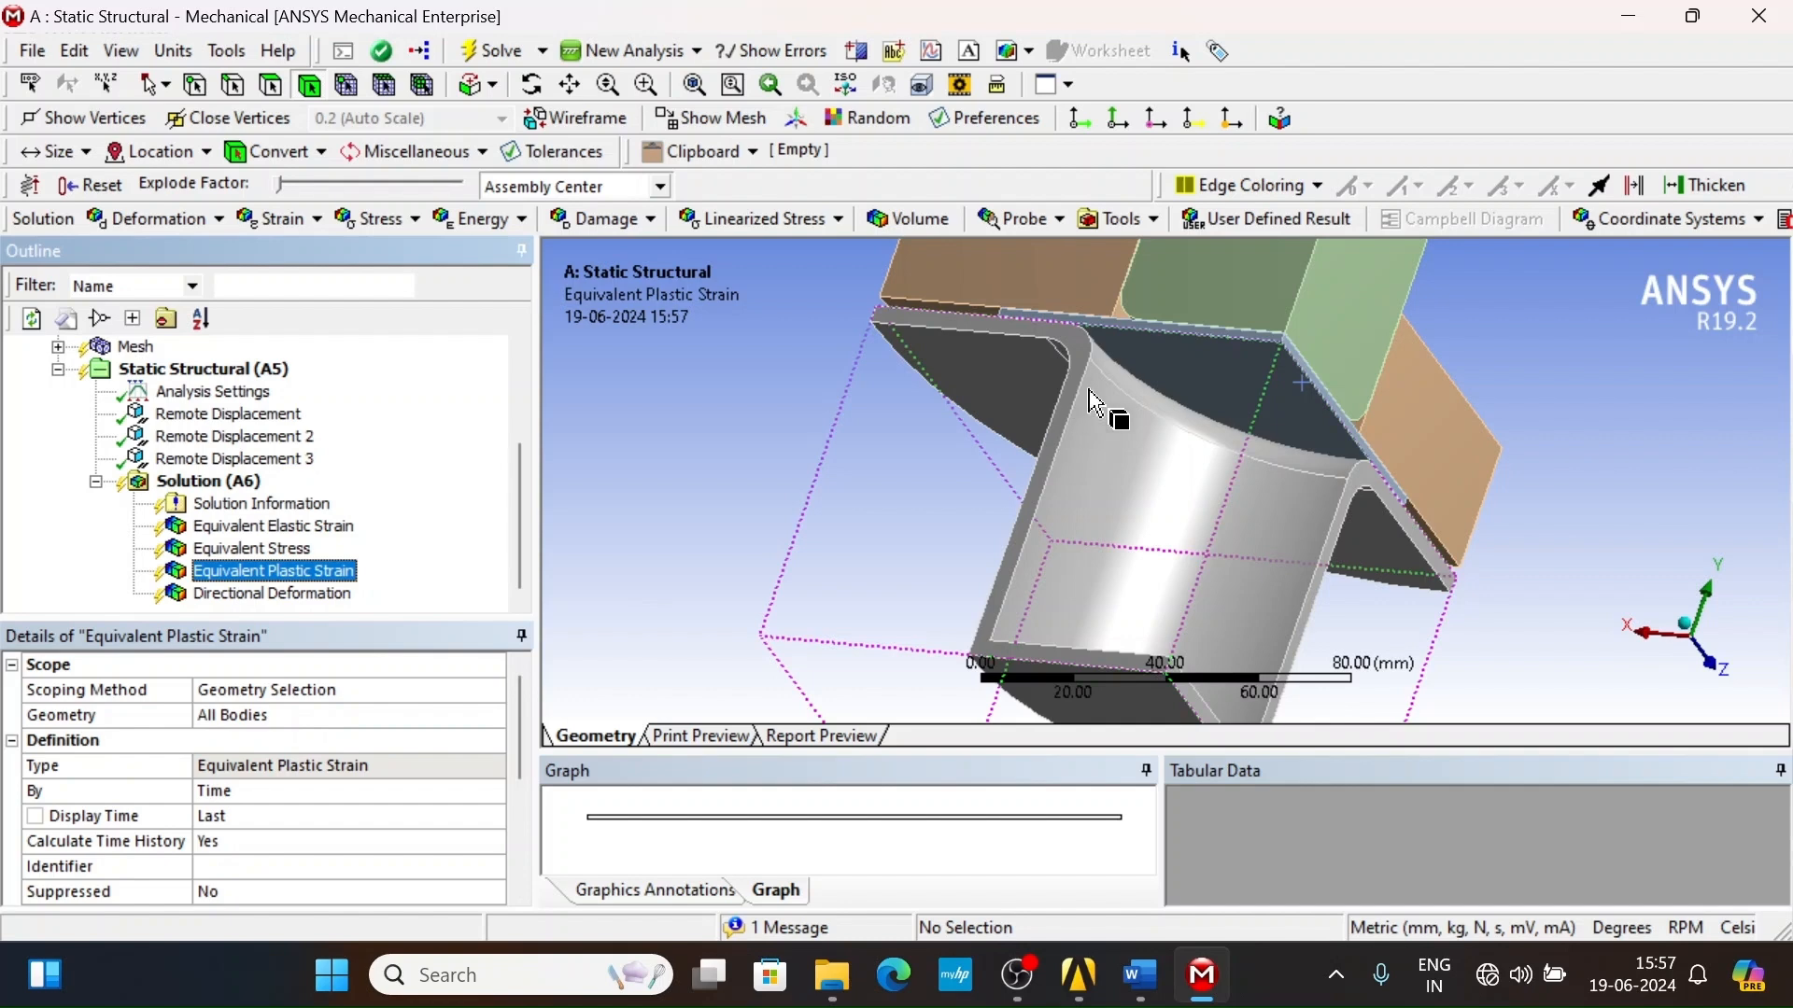
{"action": "left_click", "coordinate": [1169, 347]}
{"action": "left_click", "coordinate": [259, 715]}
{"action": "left_click", "coordinate": [222, 715]}
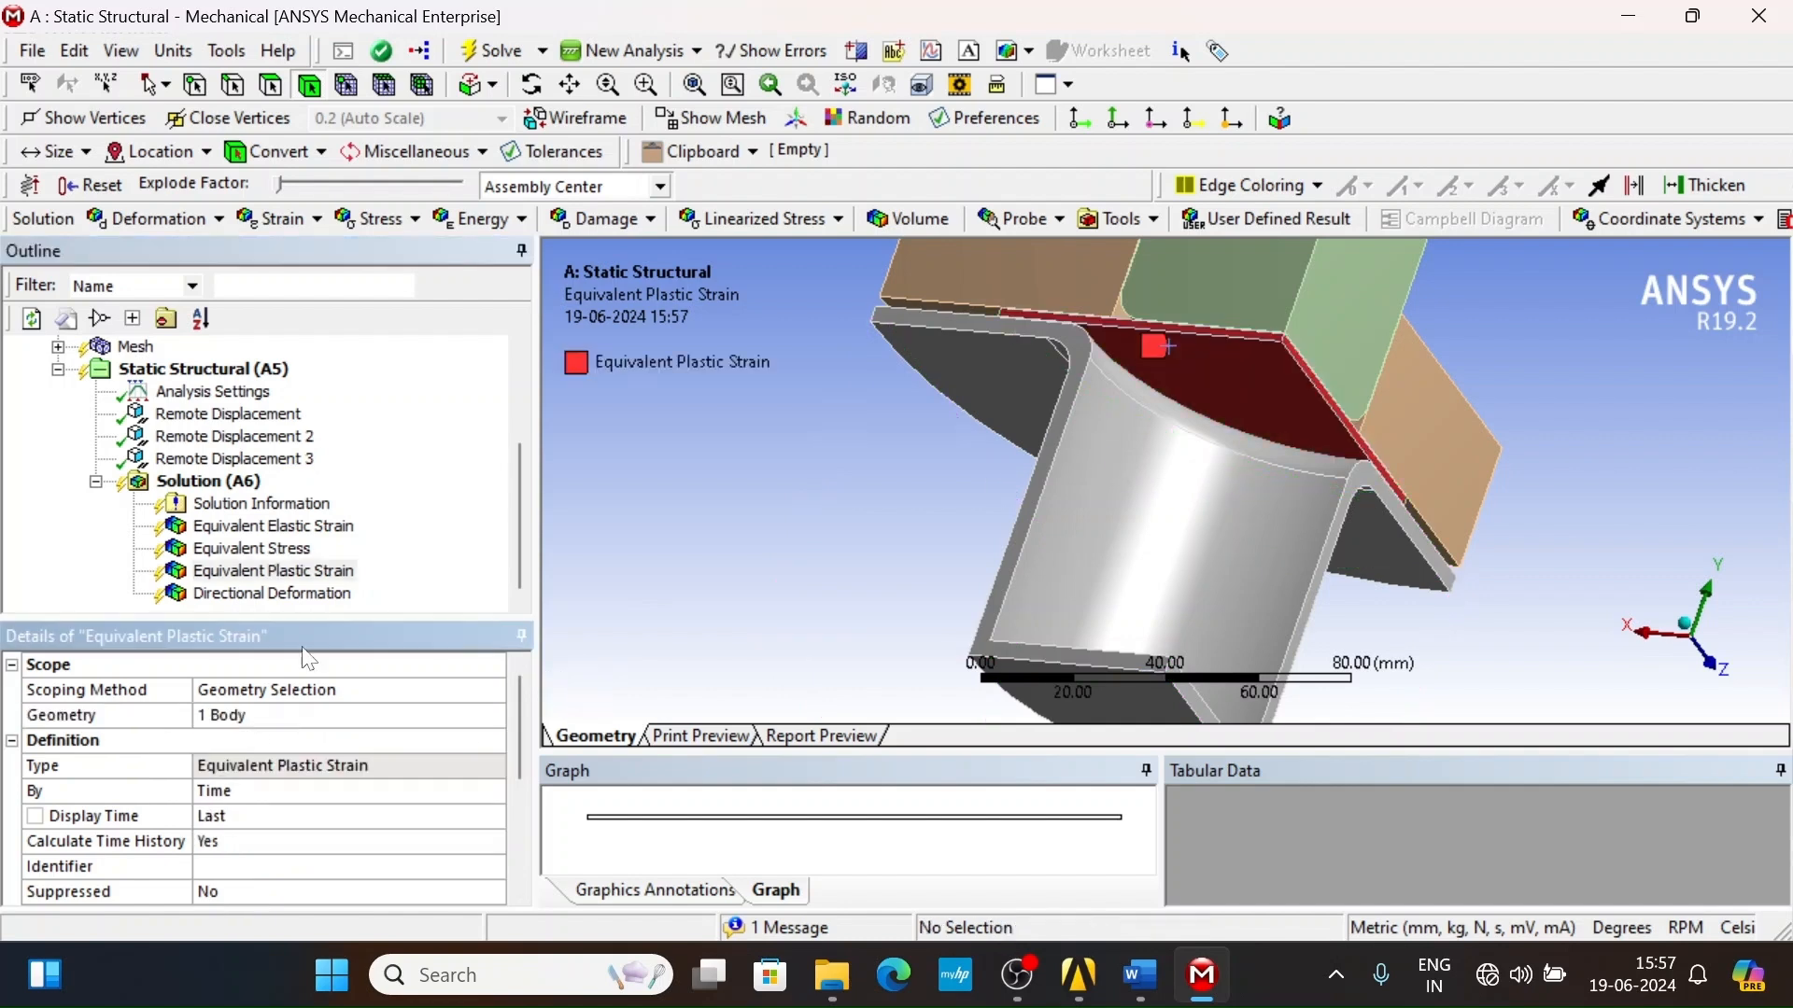
{"action": "left_click", "coordinate": [252, 548]}
{"action": "left_click", "coordinate": [1251, 376]}
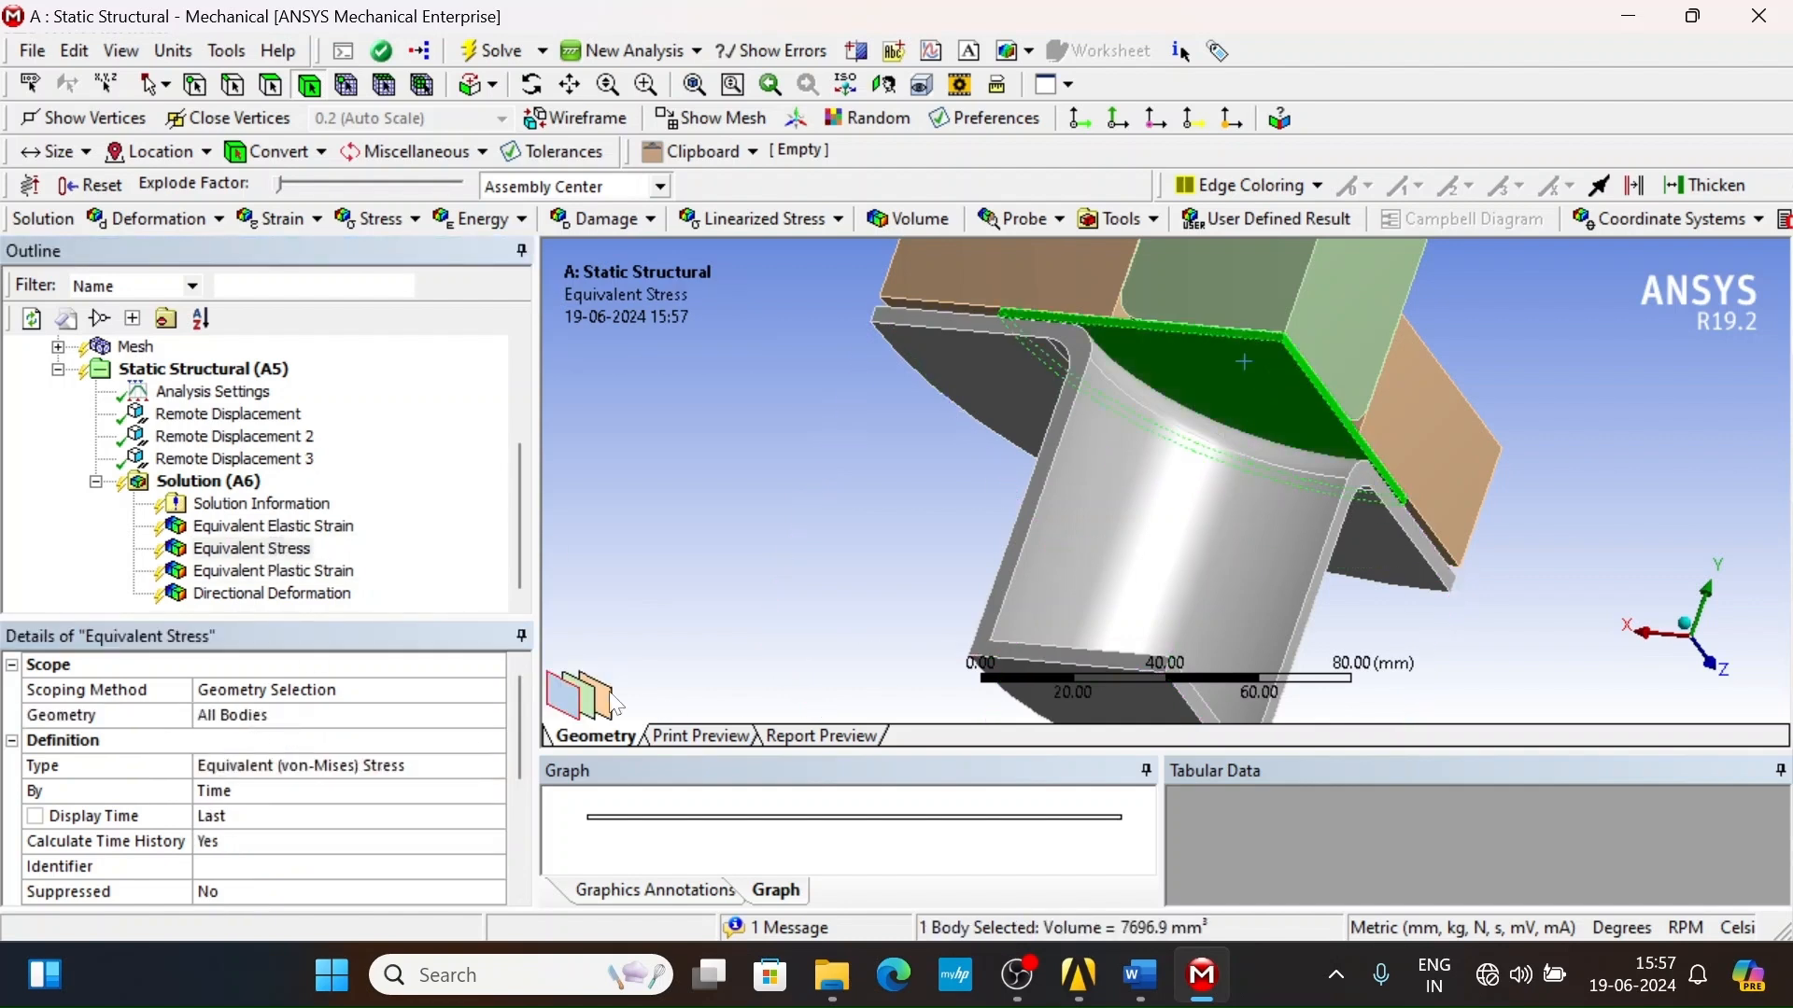
{"action": "left_click", "coordinate": [260, 715]}
{"action": "left_click", "coordinate": [222, 715]}
- Scope the equivalent elastic strain result to the blank body
{"action": "left_click", "coordinate": [267, 528]}
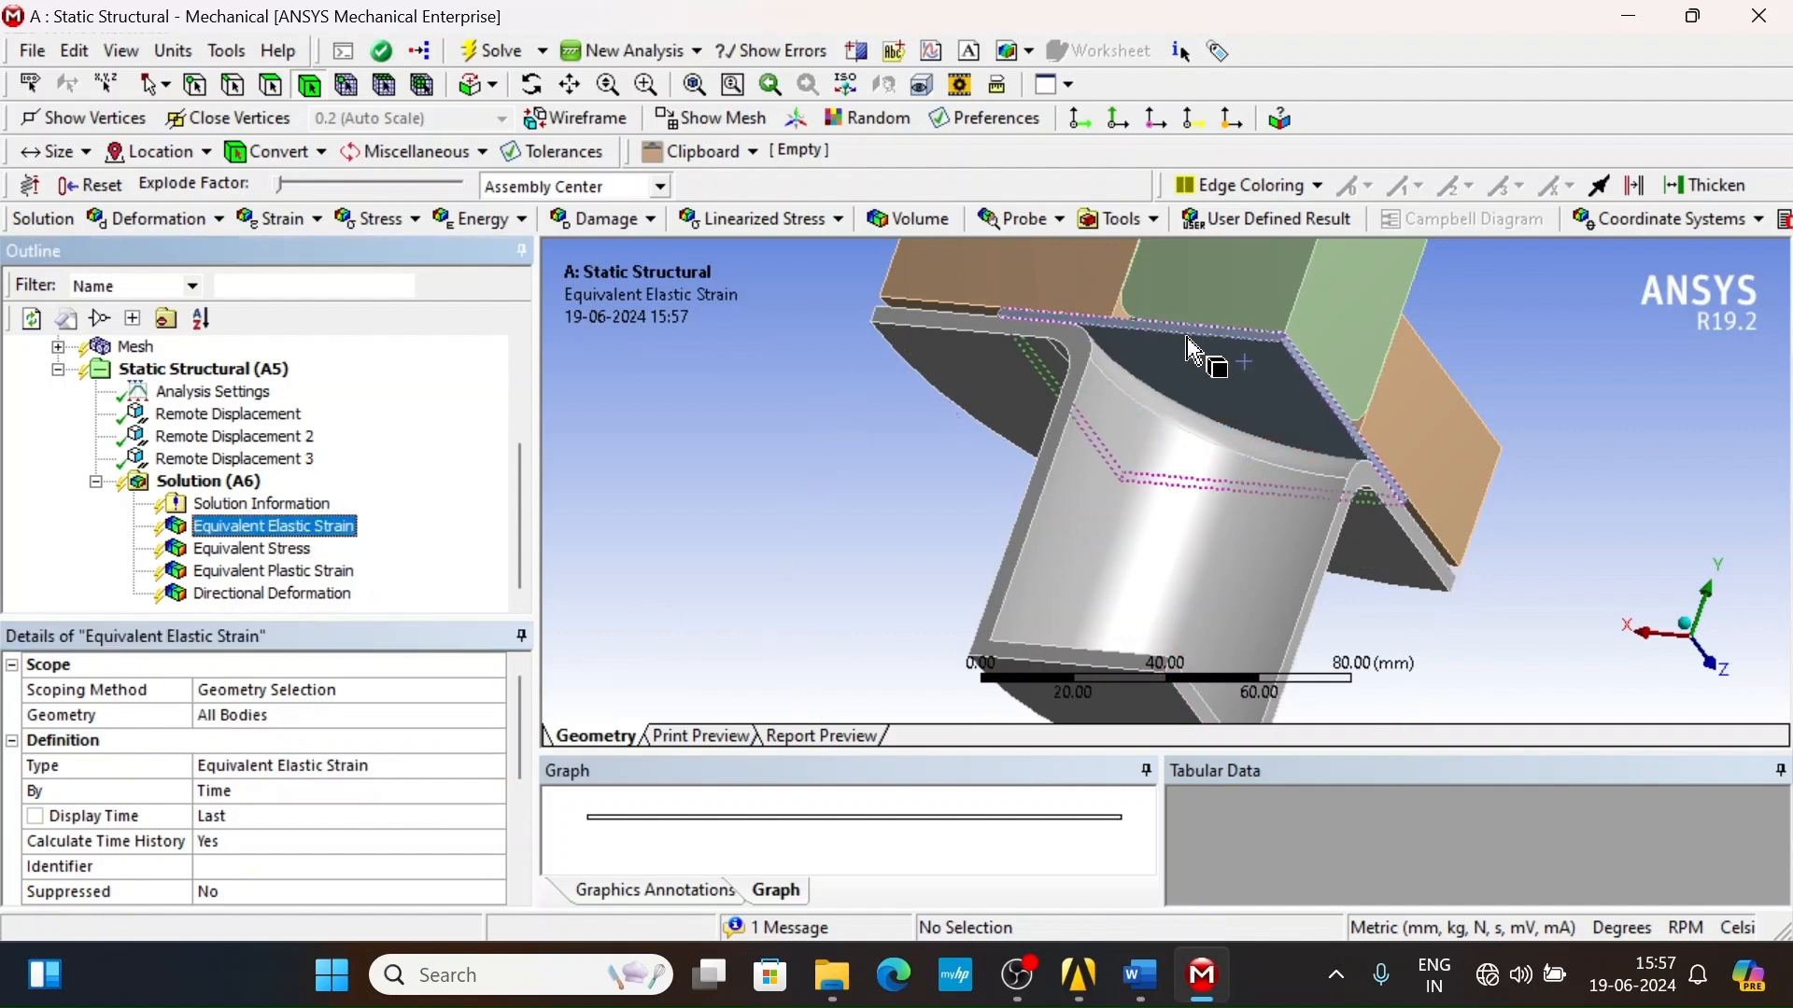
{"action": "left_click", "coordinate": [1188, 338]}
{"action": "left_click", "coordinate": [244, 717]}
{"action": "left_click", "coordinate": [238, 717]}
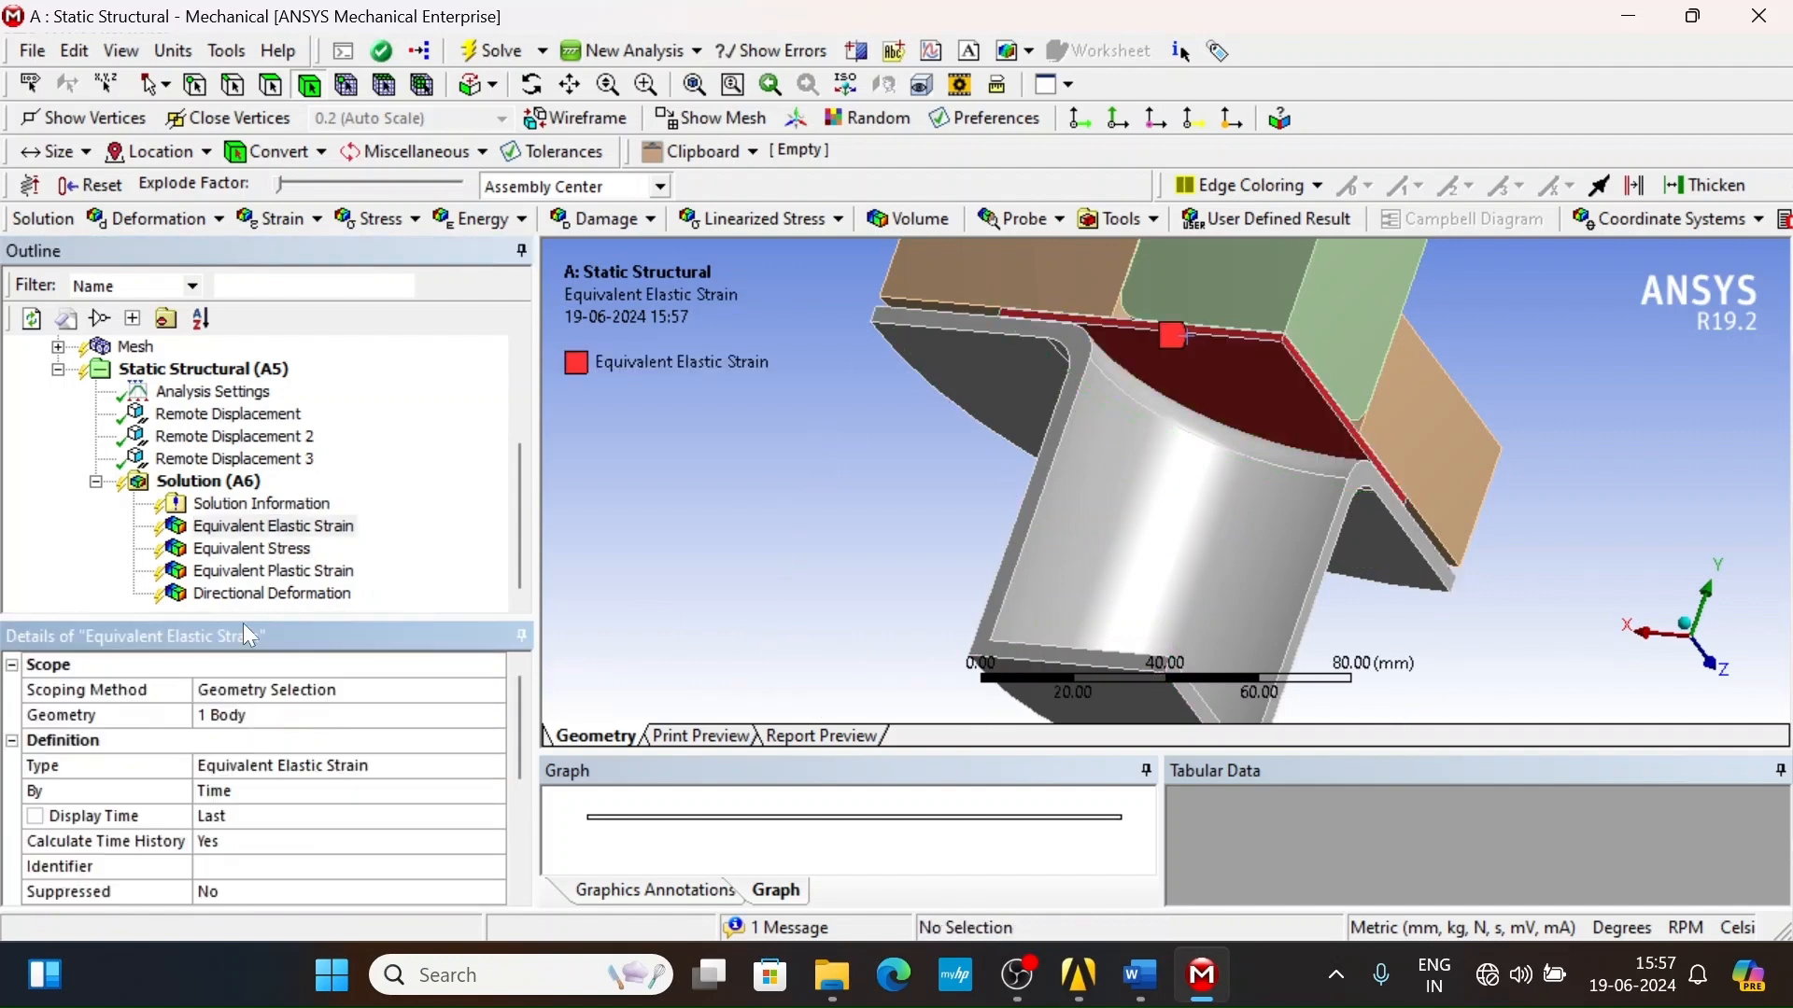
- Update the model's obsolete mesh before solving
{"action": "left_click", "coordinate": [184, 483]}
{"action": "scroll", "coordinate": [184, 482], "scroll_direction": "up", "scroll_amount": 3}
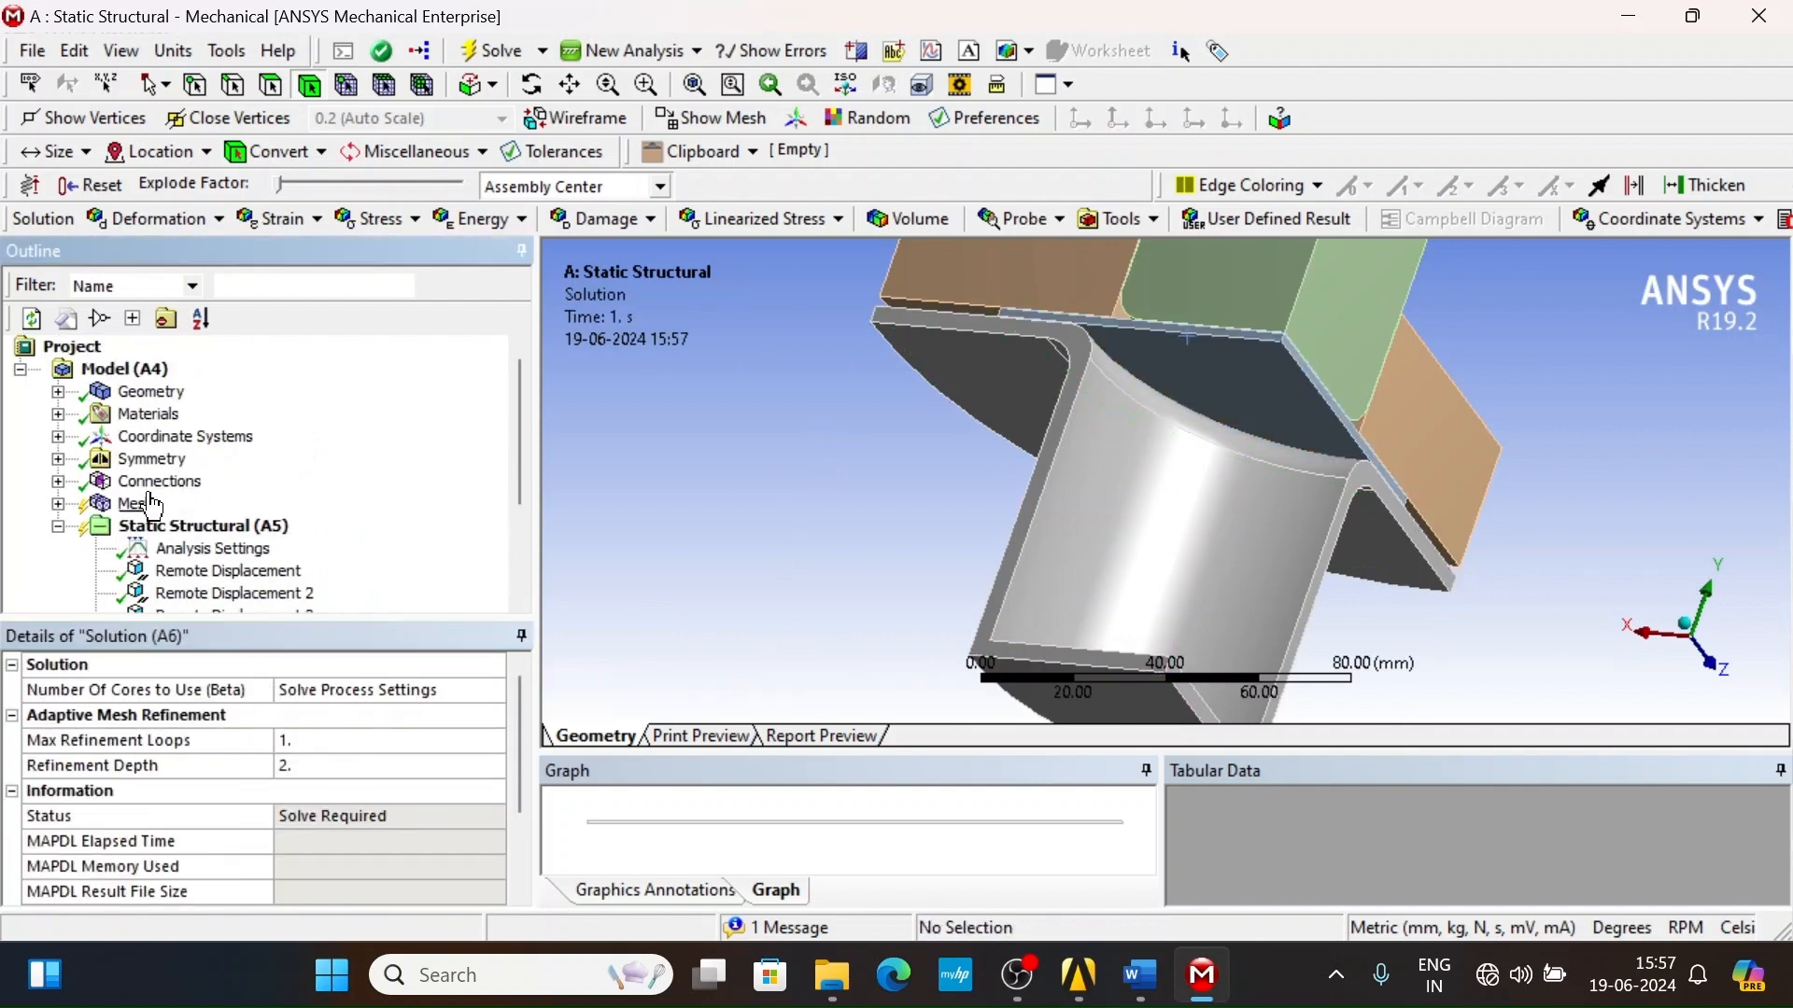
{"action": "scroll", "coordinate": [210, 555], "scroll_direction": "down", "scroll_amount": 3}
{"action": "scroll", "coordinate": [210, 555], "scroll_direction": "up", "scroll_amount": 3}
{"action": "scroll", "coordinate": [324, 554], "scroll_direction": "down", "scroll_amount": 3}
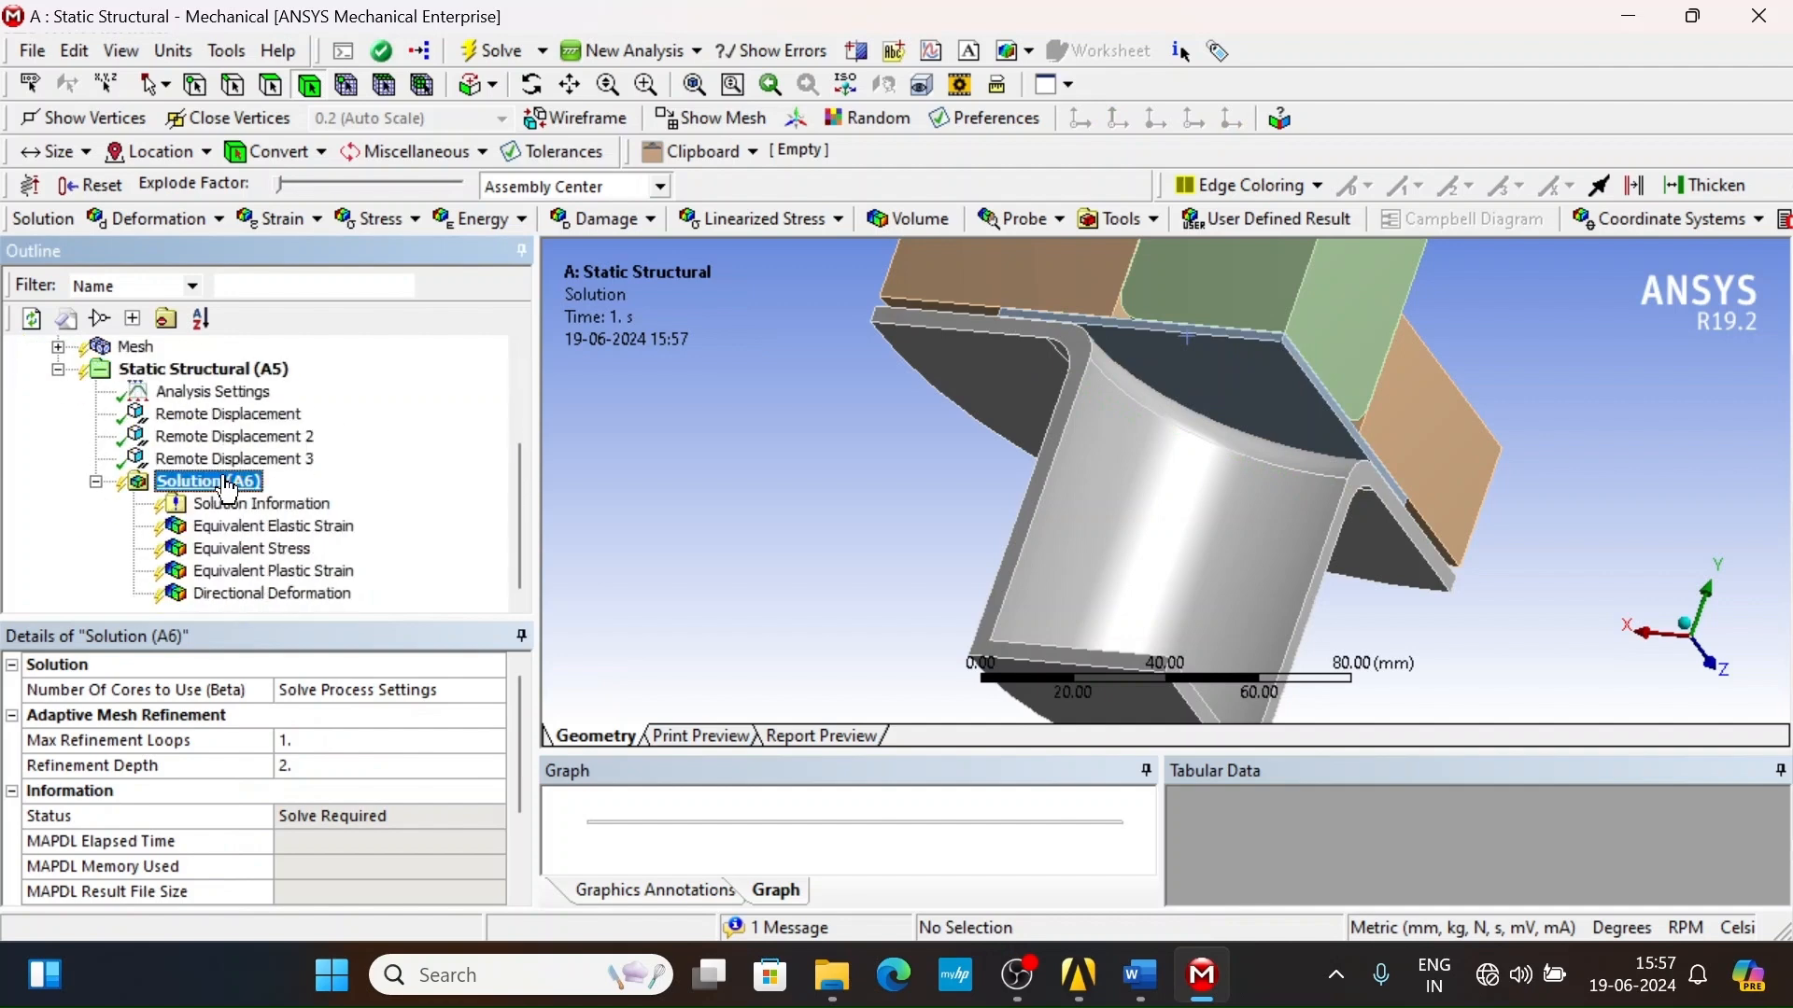
{"action": "scroll", "coordinate": [225, 489], "scroll_direction": "up", "scroll_amount": 3}
{"action": "right_click", "coordinate": [136, 504]}
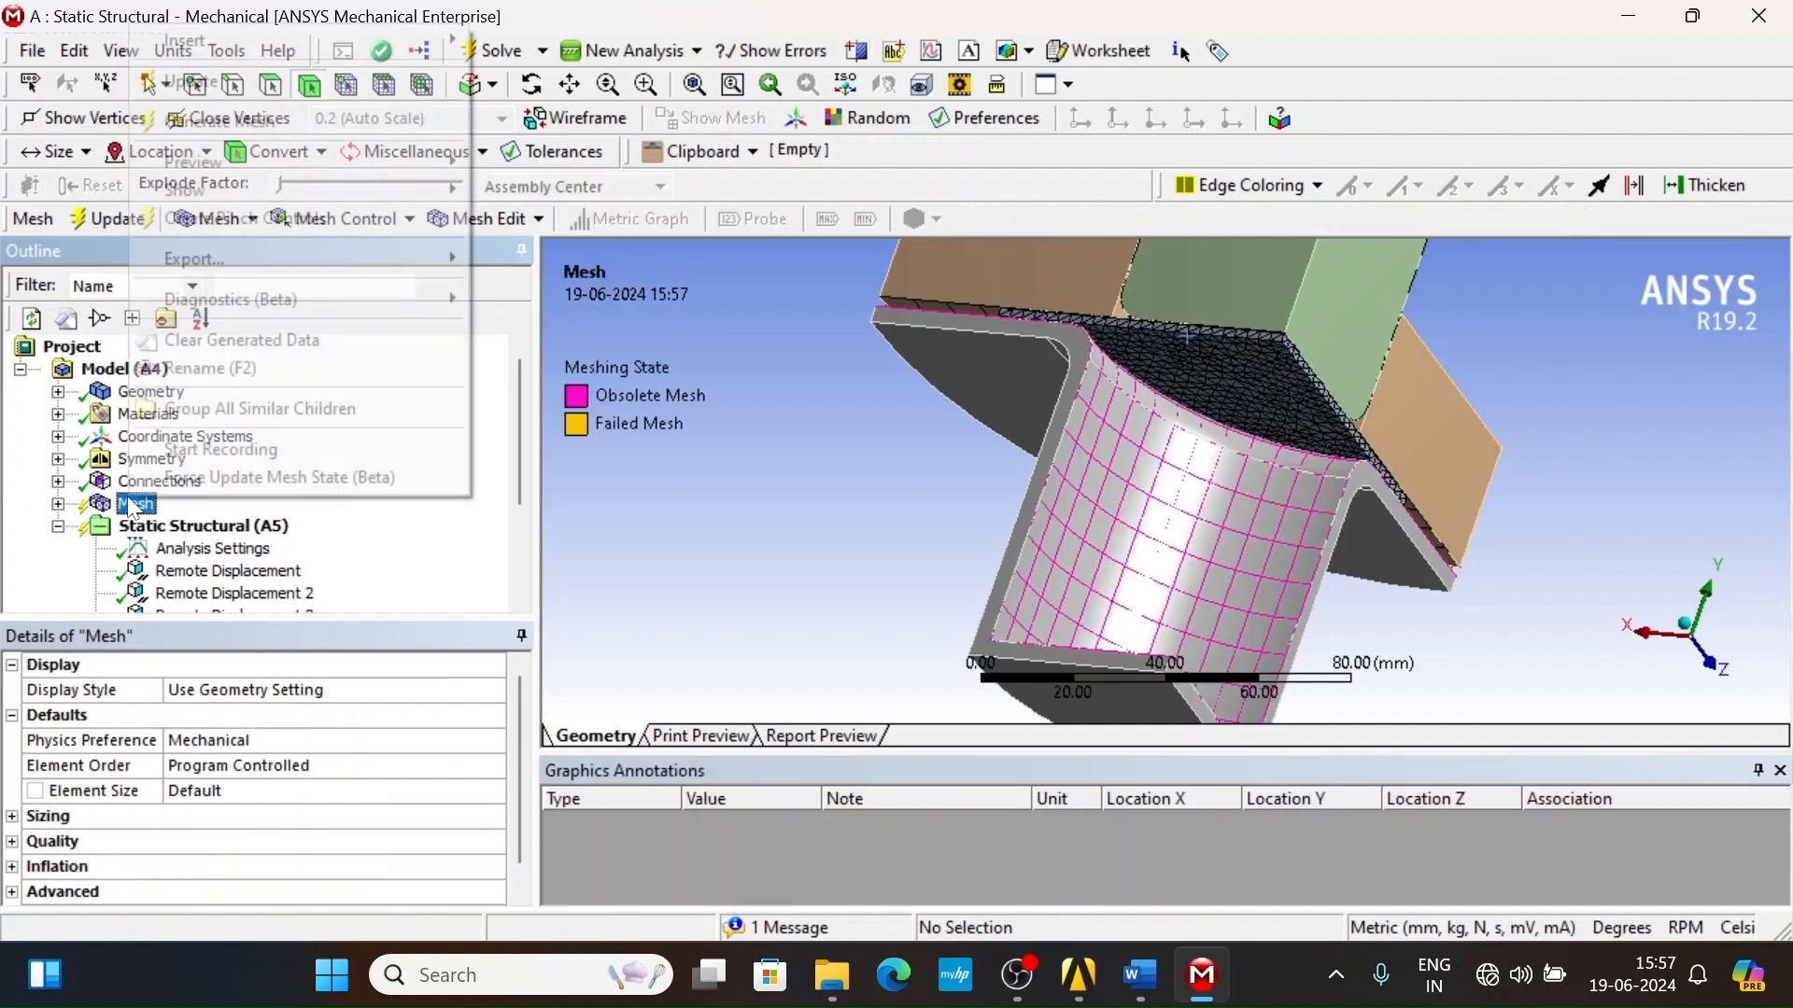
{"action": "left_click", "coordinate": [317, 94]}
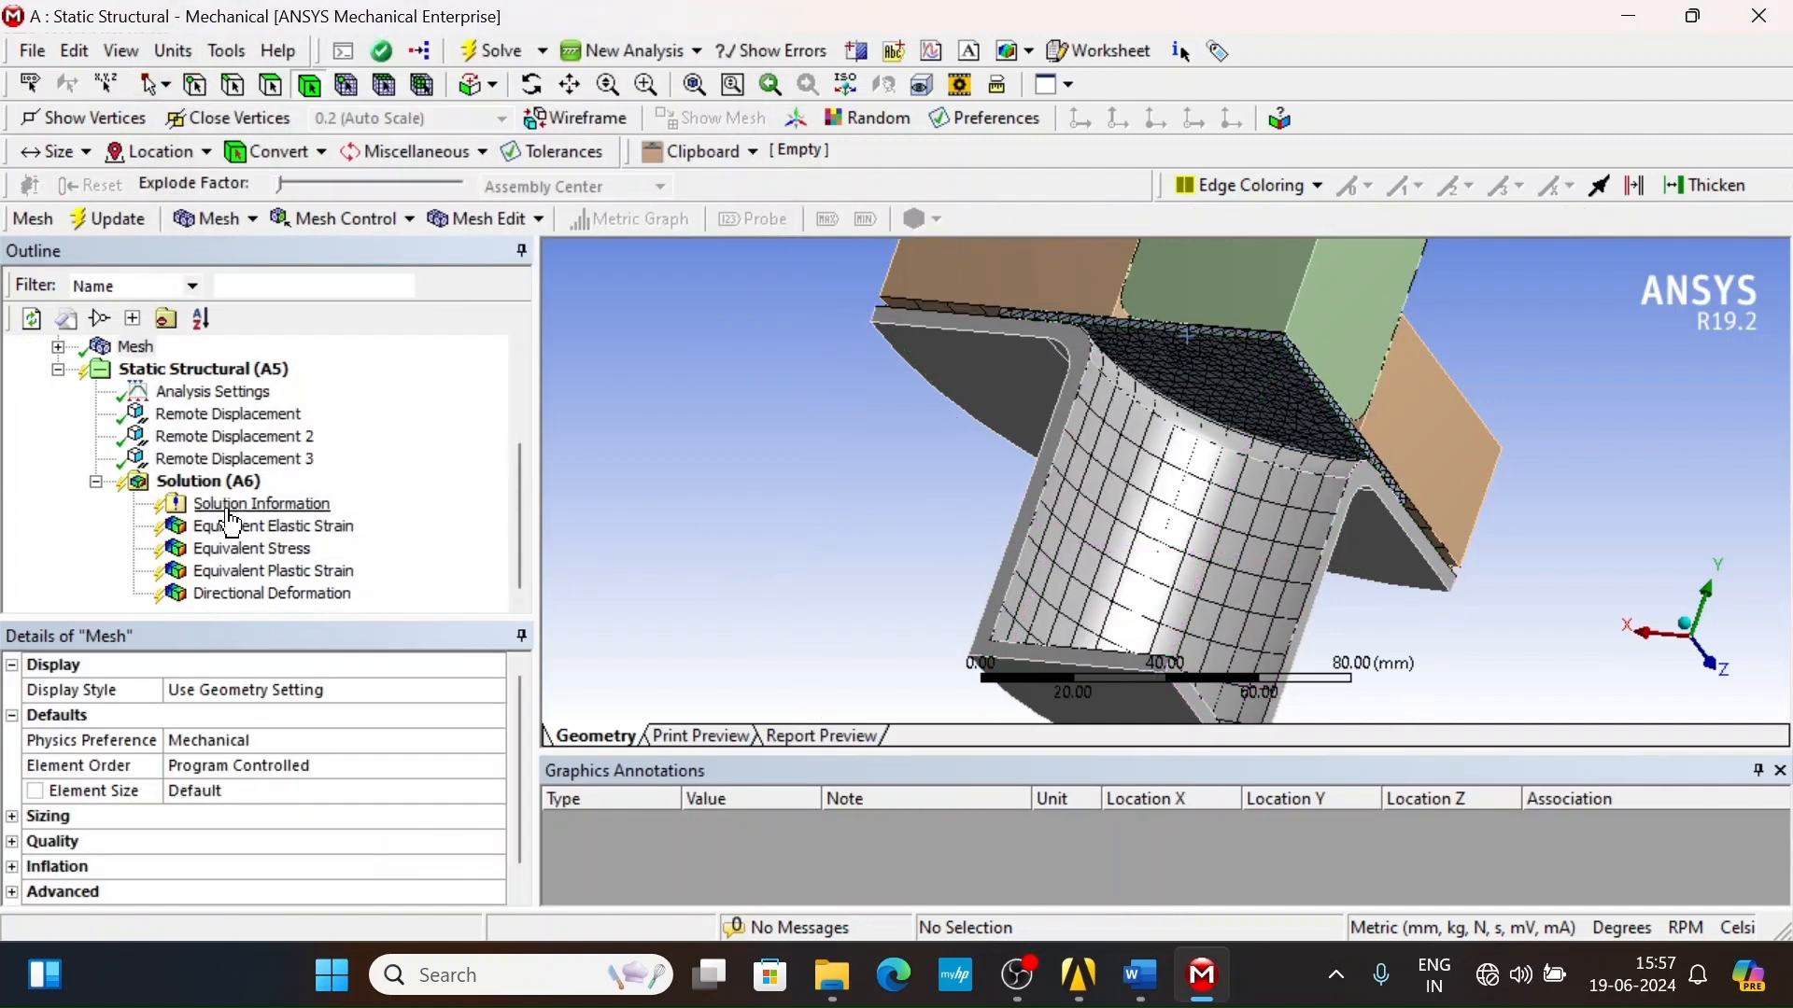
- Review the mesh controls: Body Sizing, Face Meshing and Face Meshing 2
{"action": "scroll", "coordinate": [230, 520], "scroll_direction": "up", "scroll_amount": 1}
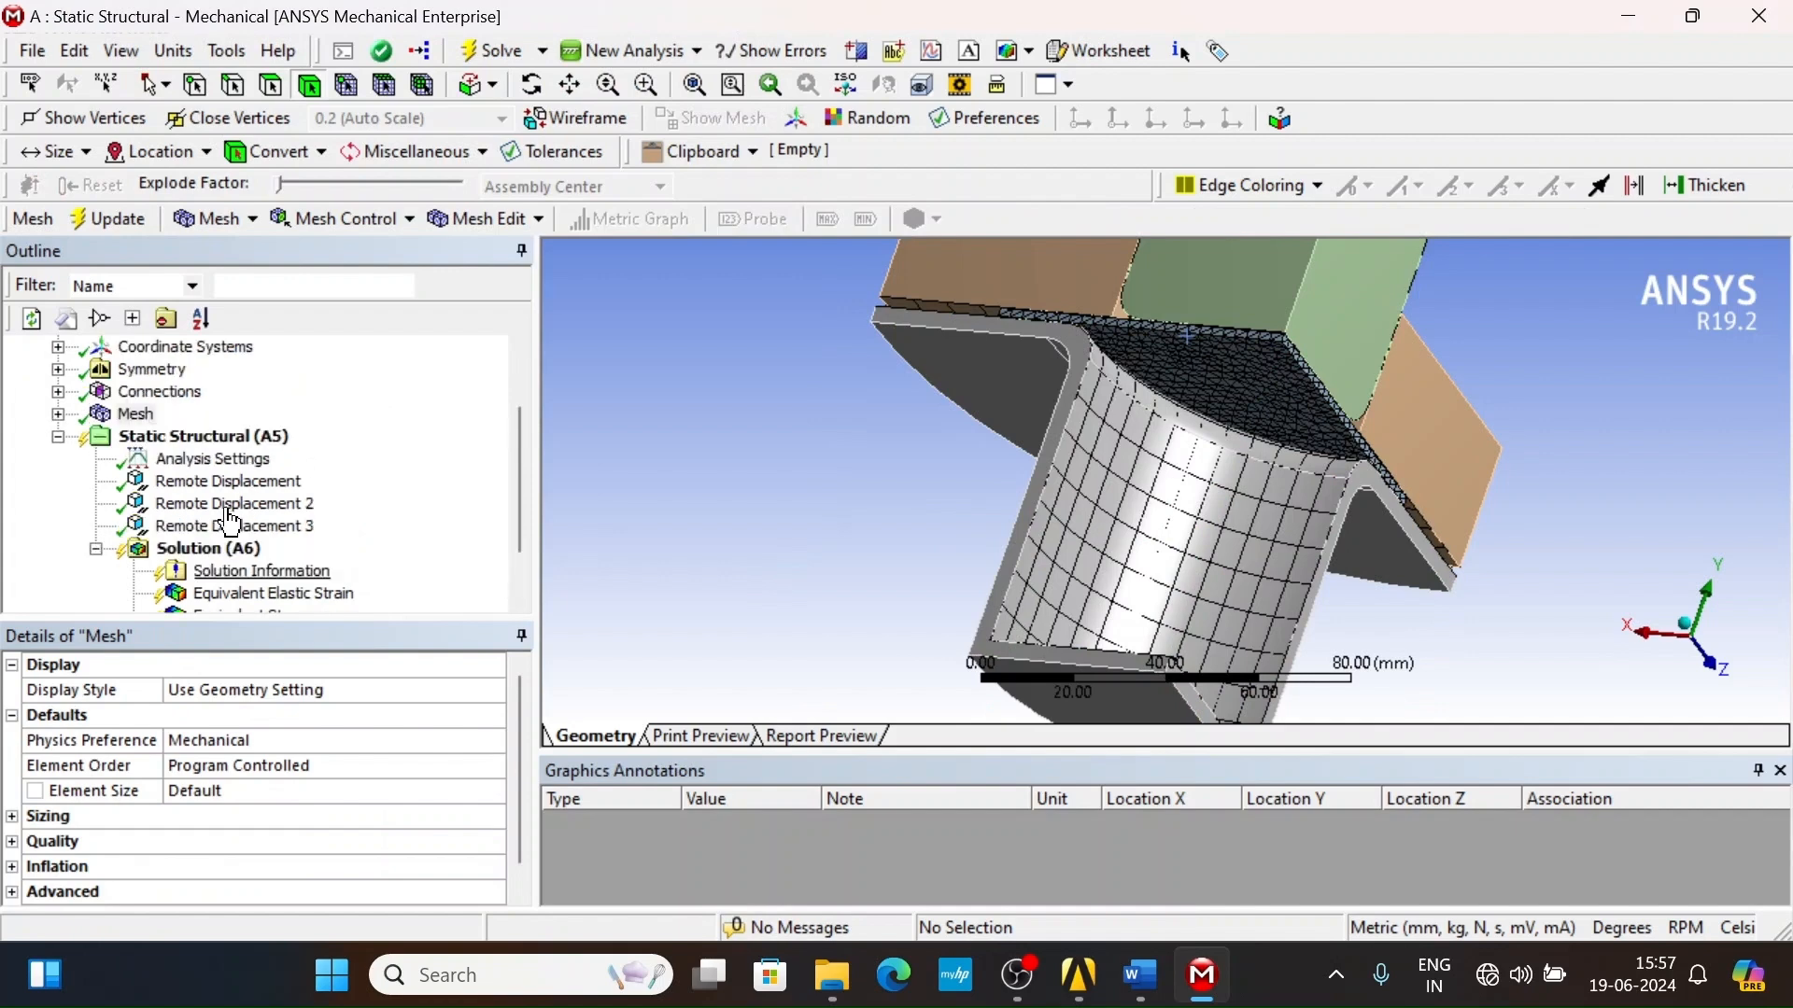
{"action": "double_click", "coordinate": [130, 416]}
{"action": "left_click", "coordinate": [191, 436]}
{"action": "left_click", "coordinate": [201, 458]}
{"action": "left_click", "coordinate": [208, 480]}
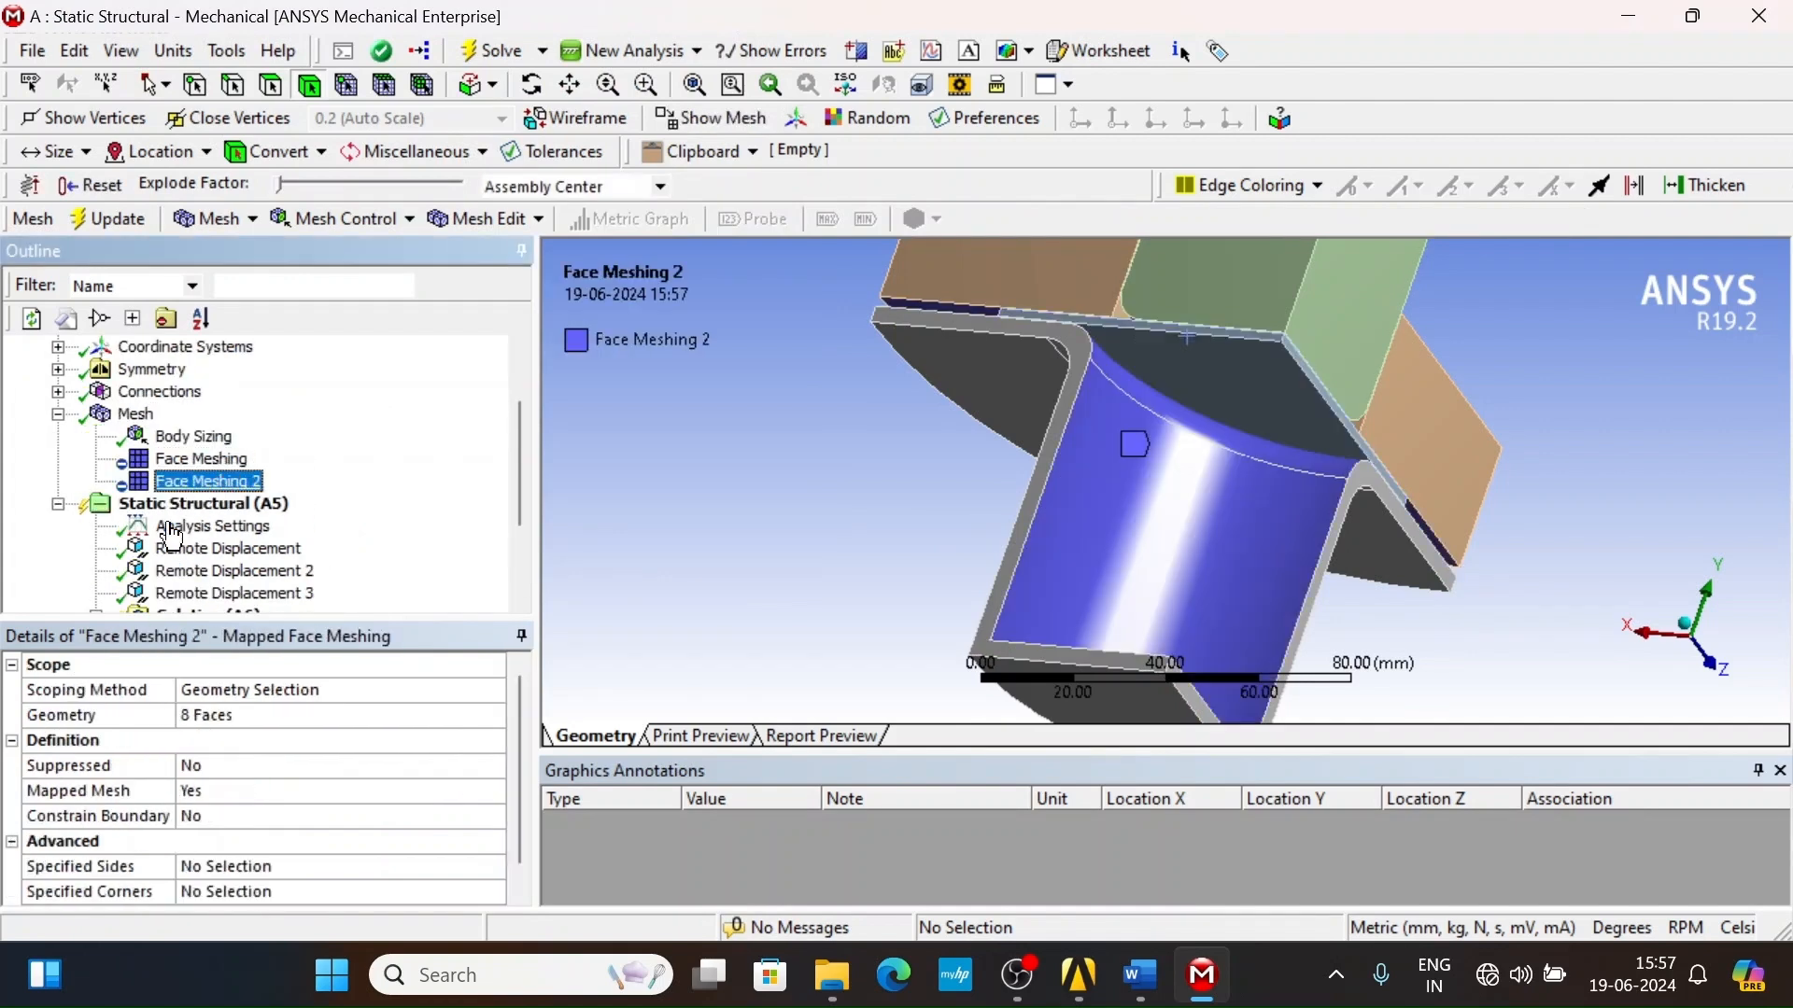
{"action": "scroll", "coordinate": [353, 565], "scroll_direction": "down", "scroll_amount": 2}
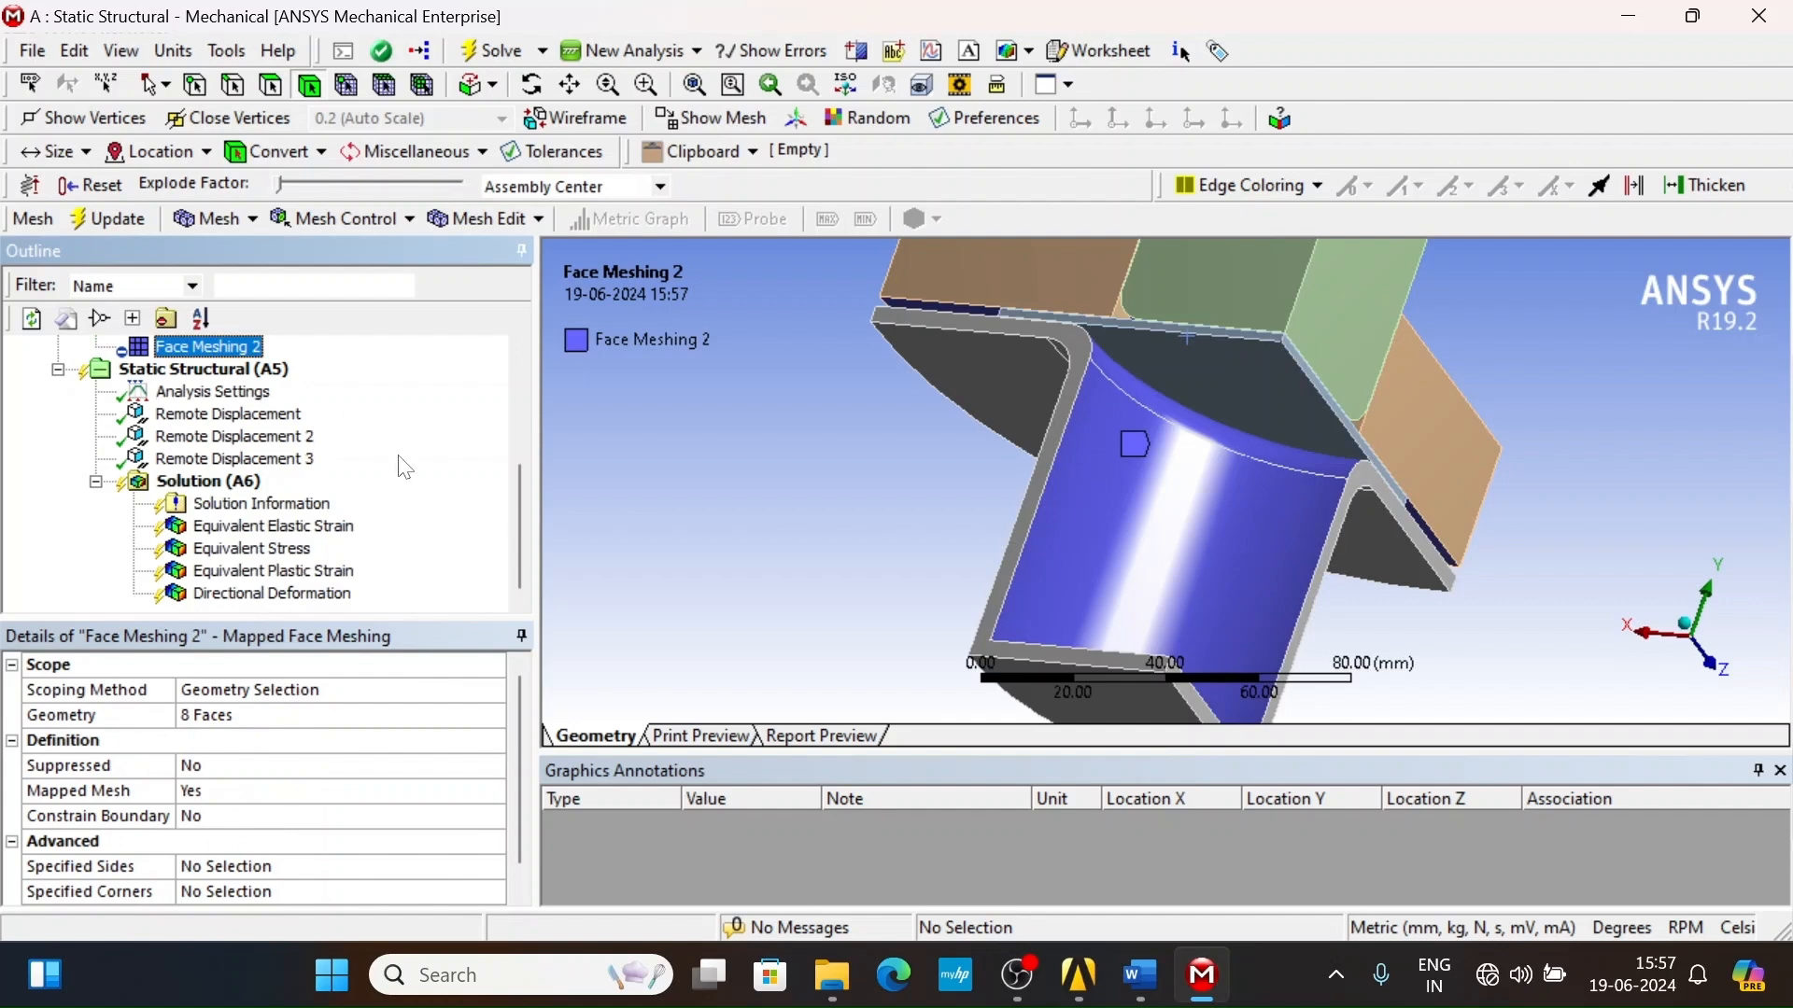
{"action": "scroll", "coordinate": [362, 447], "scroll_direction": "up", "scroll_amount": 2}
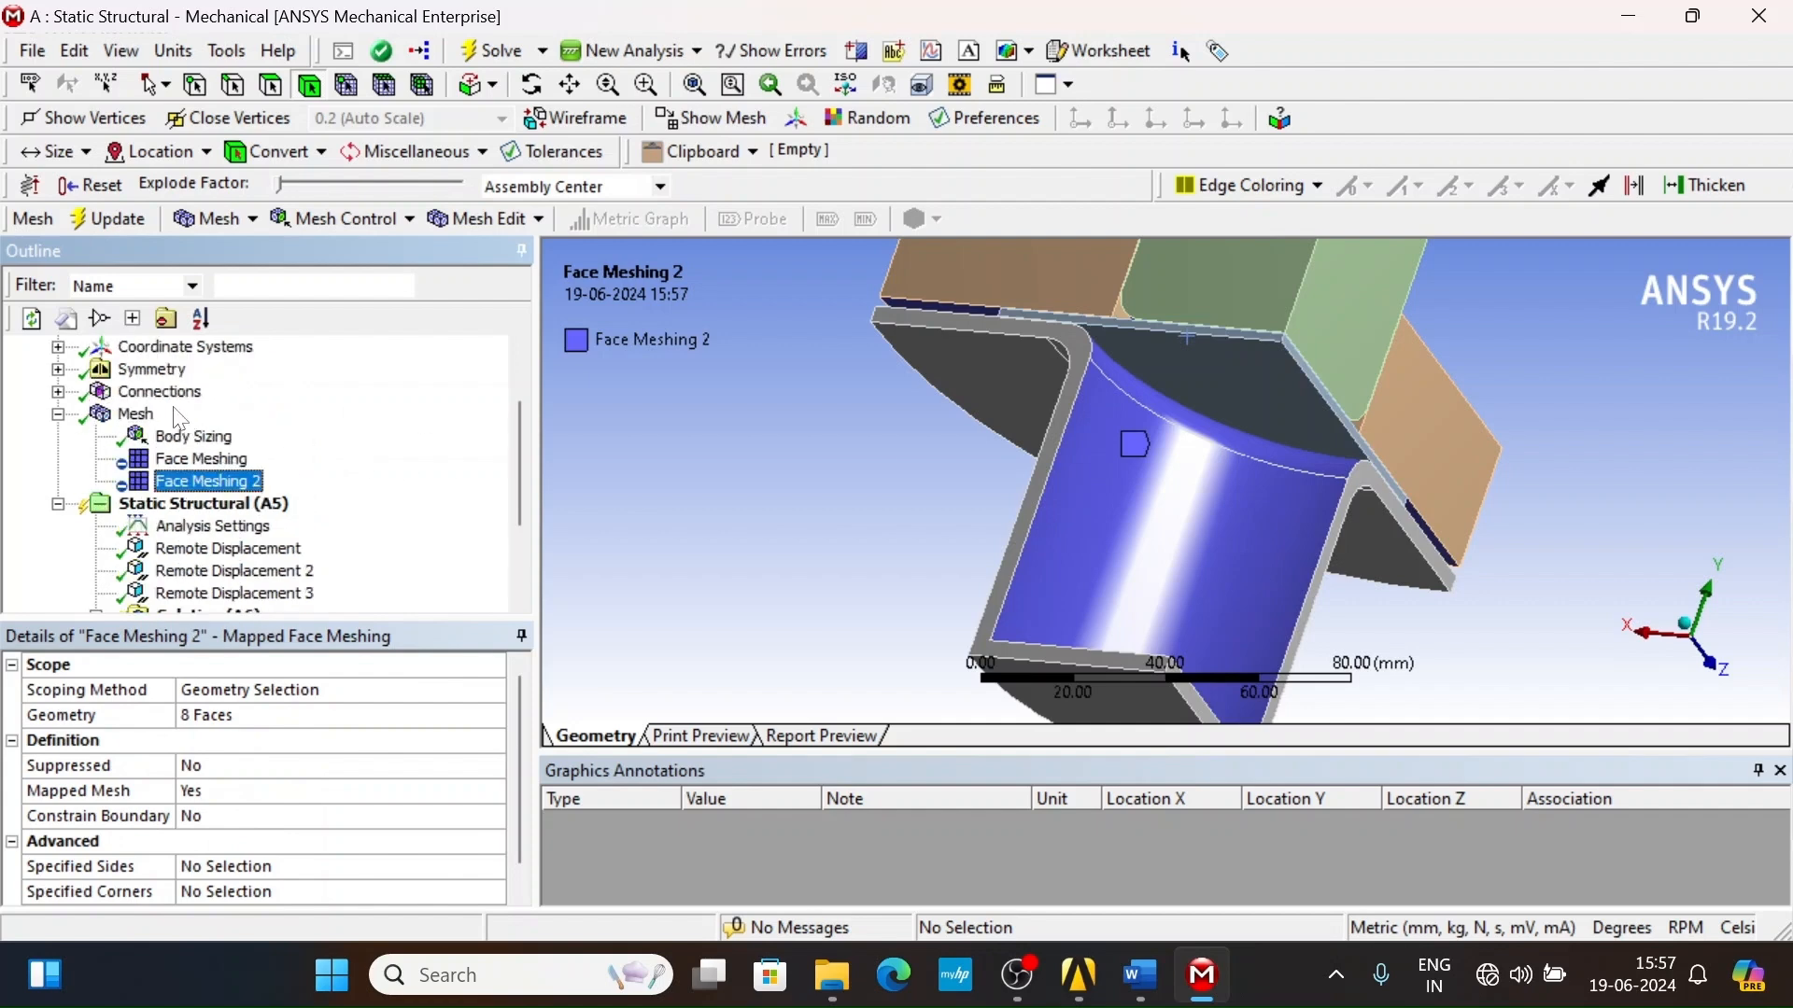
{"action": "left_click", "coordinate": [58, 414]}
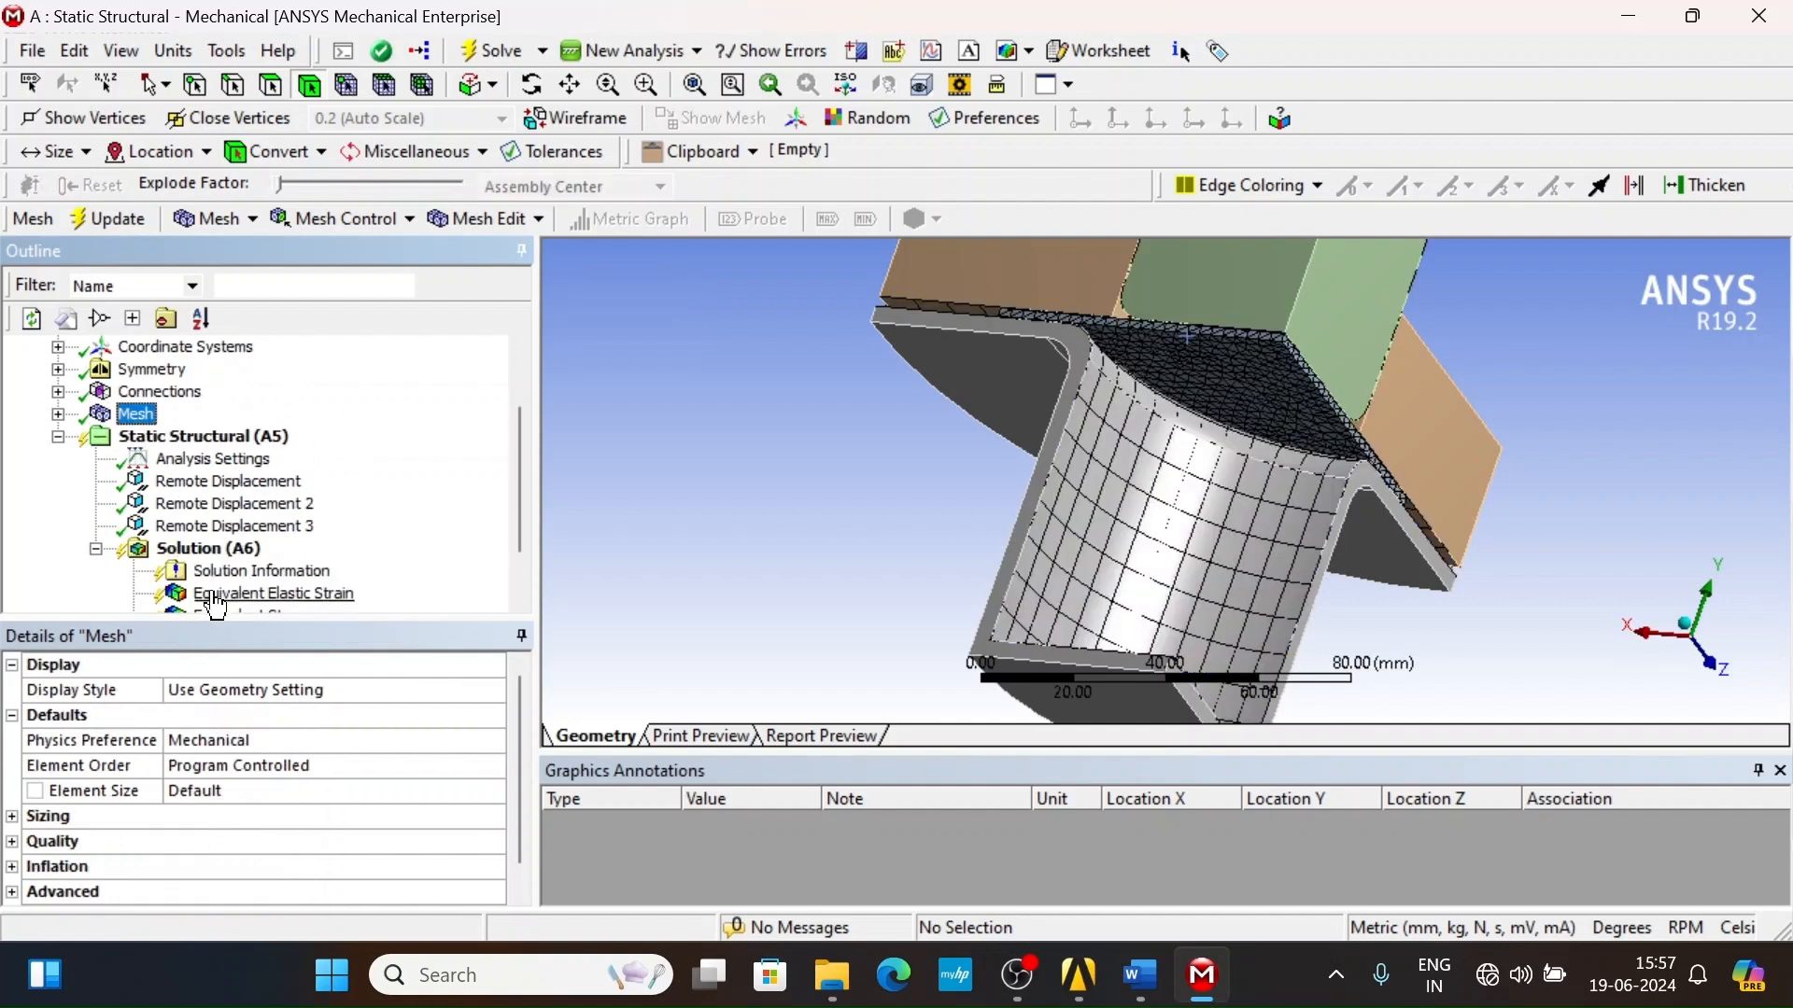
- Solve the static structural analysis
{"action": "scroll", "coordinate": [215, 598], "scroll_direction": "down", "scroll_amount": 1}
{"action": "right_click", "coordinate": [187, 488]}
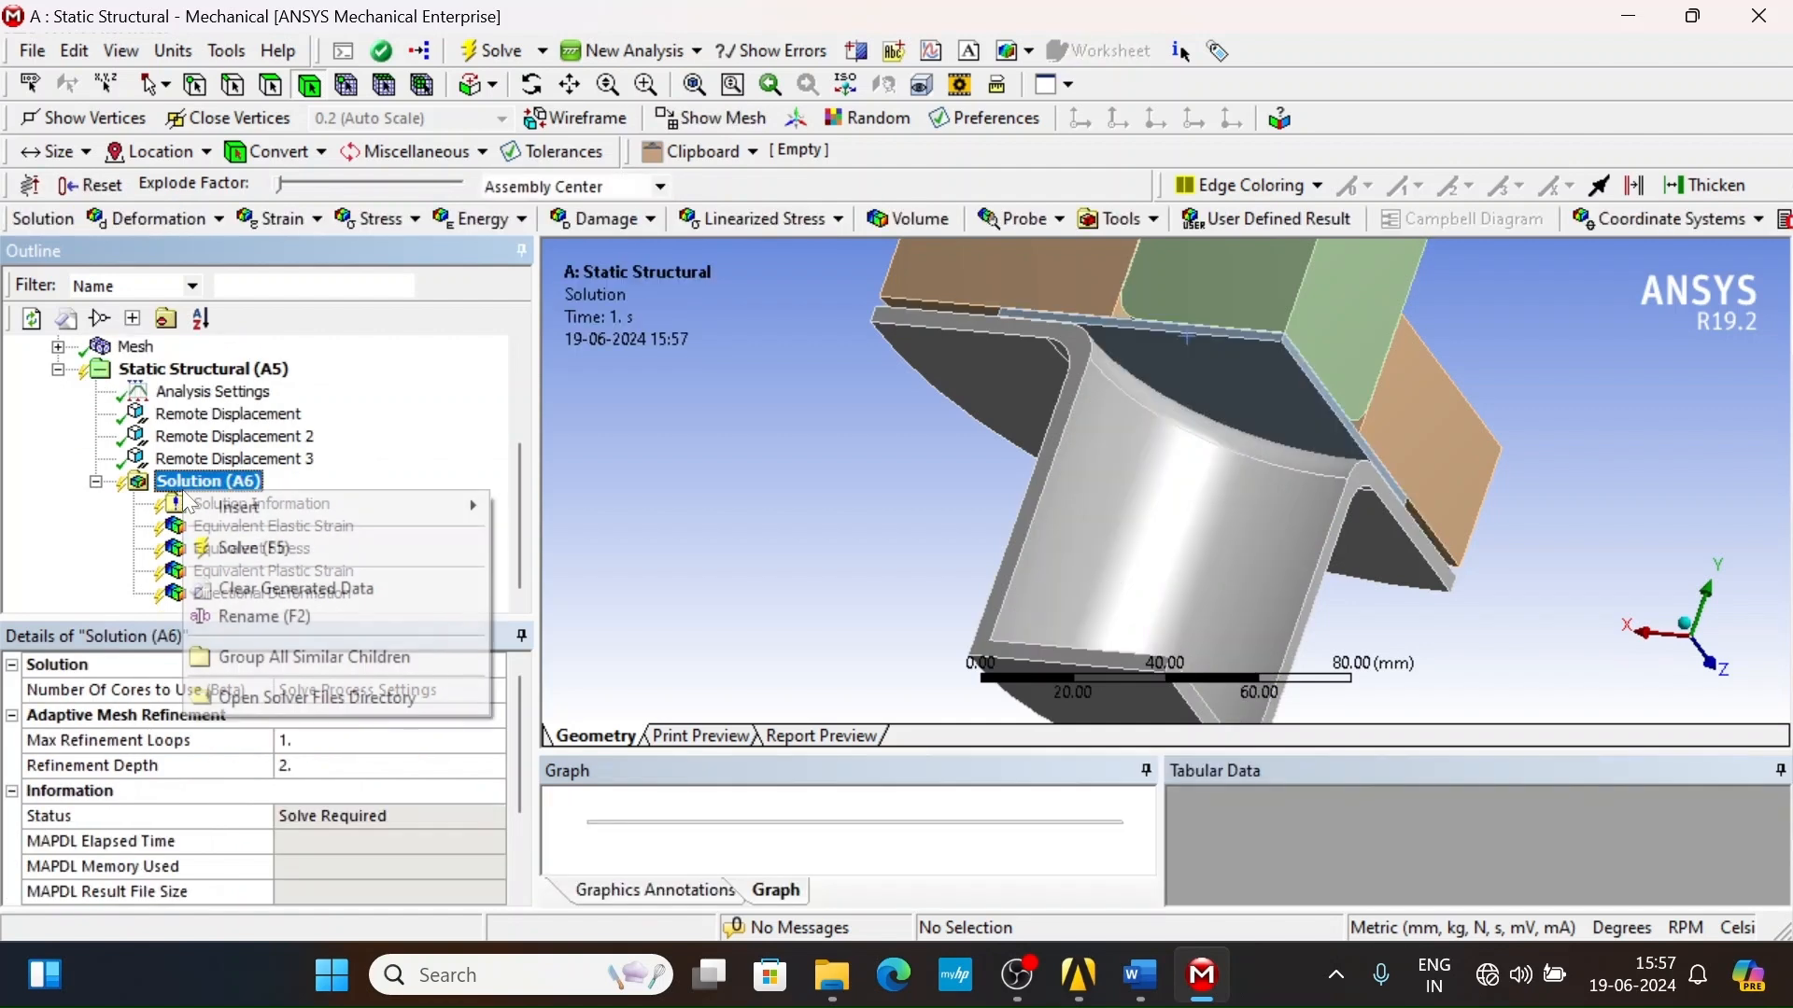
{"action": "left_click", "coordinate": [244, 549]}
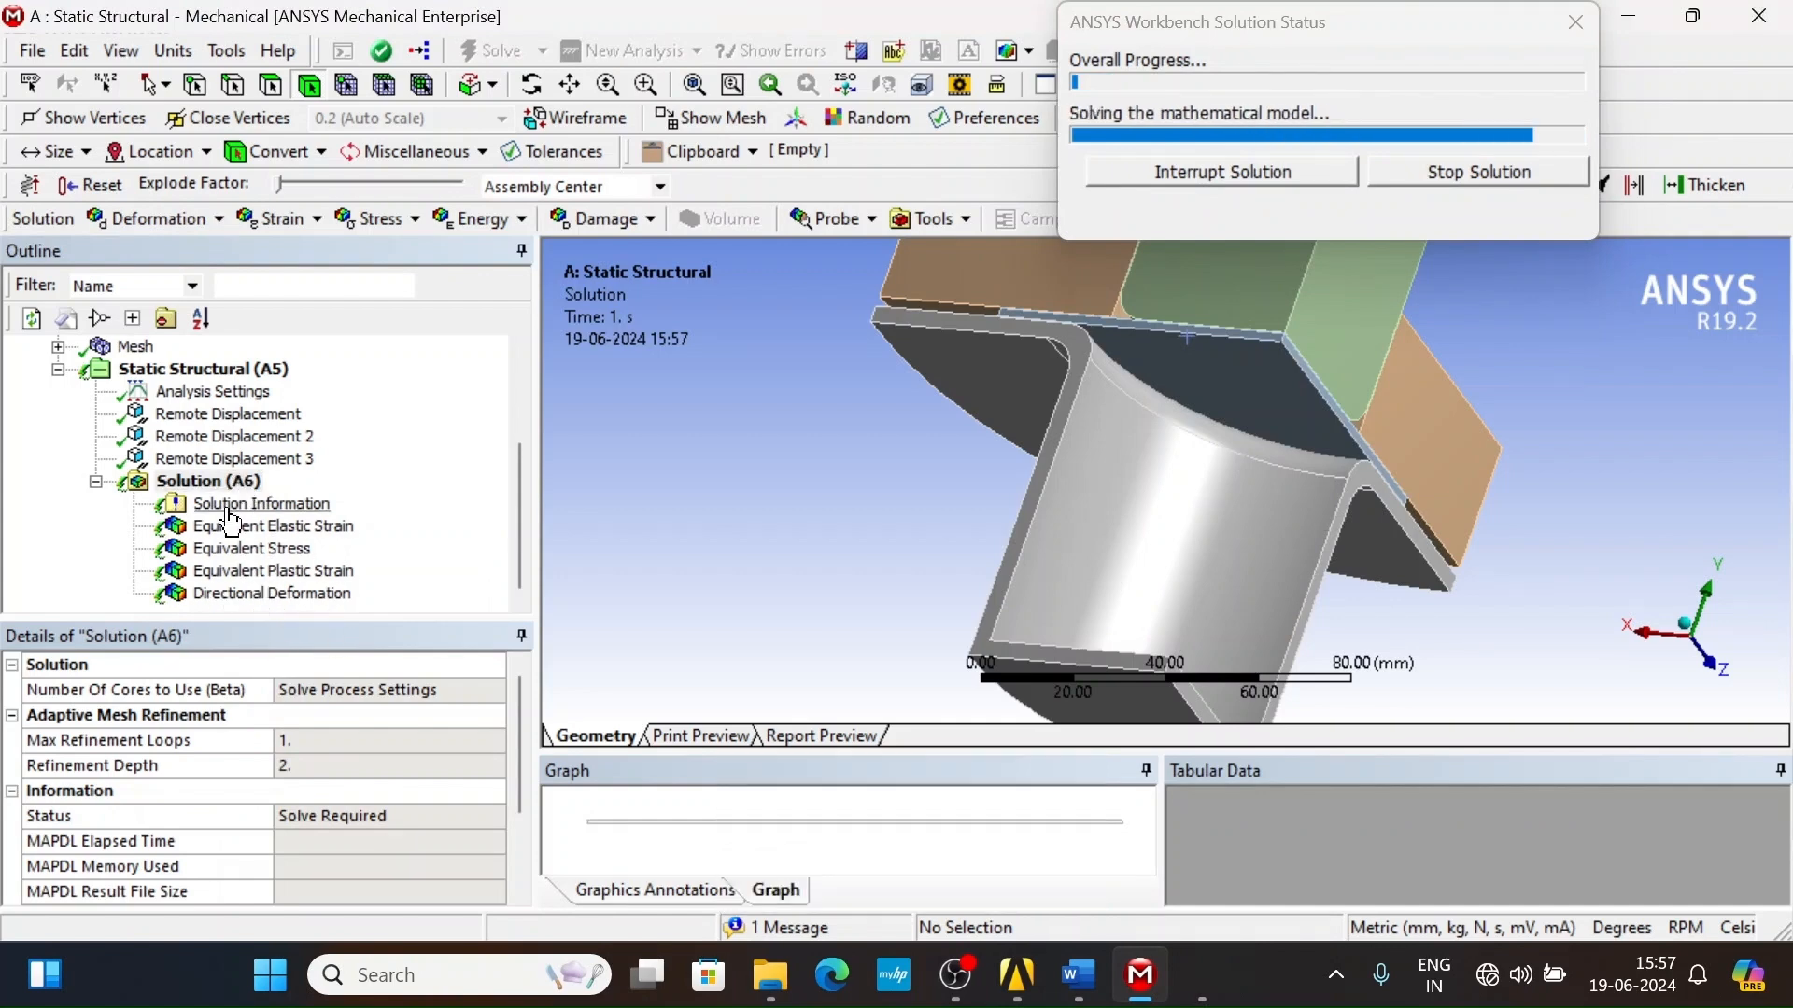
- Set the Solution Information output to Force Convergence and enlarge the worksheet area to show the whole plot
{"action": "left_click", "coordinate": [234, 509]}
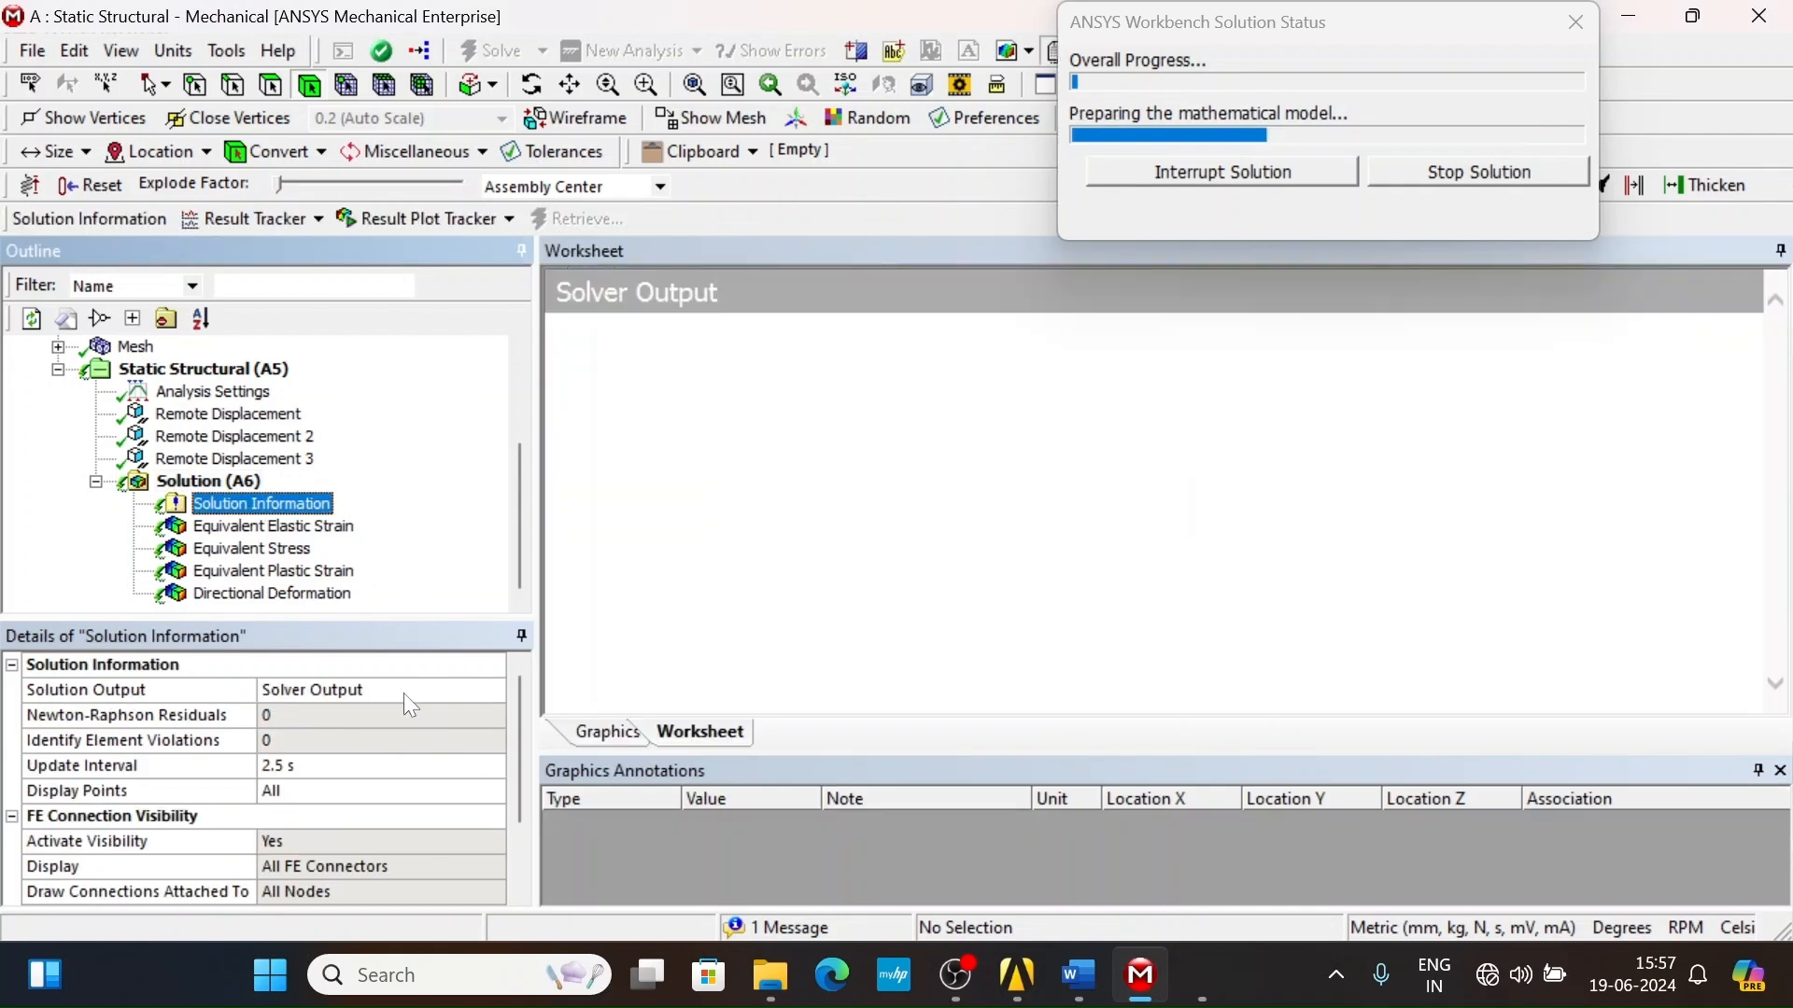
{"action": "left_click", "coordinate": [405, 693]}
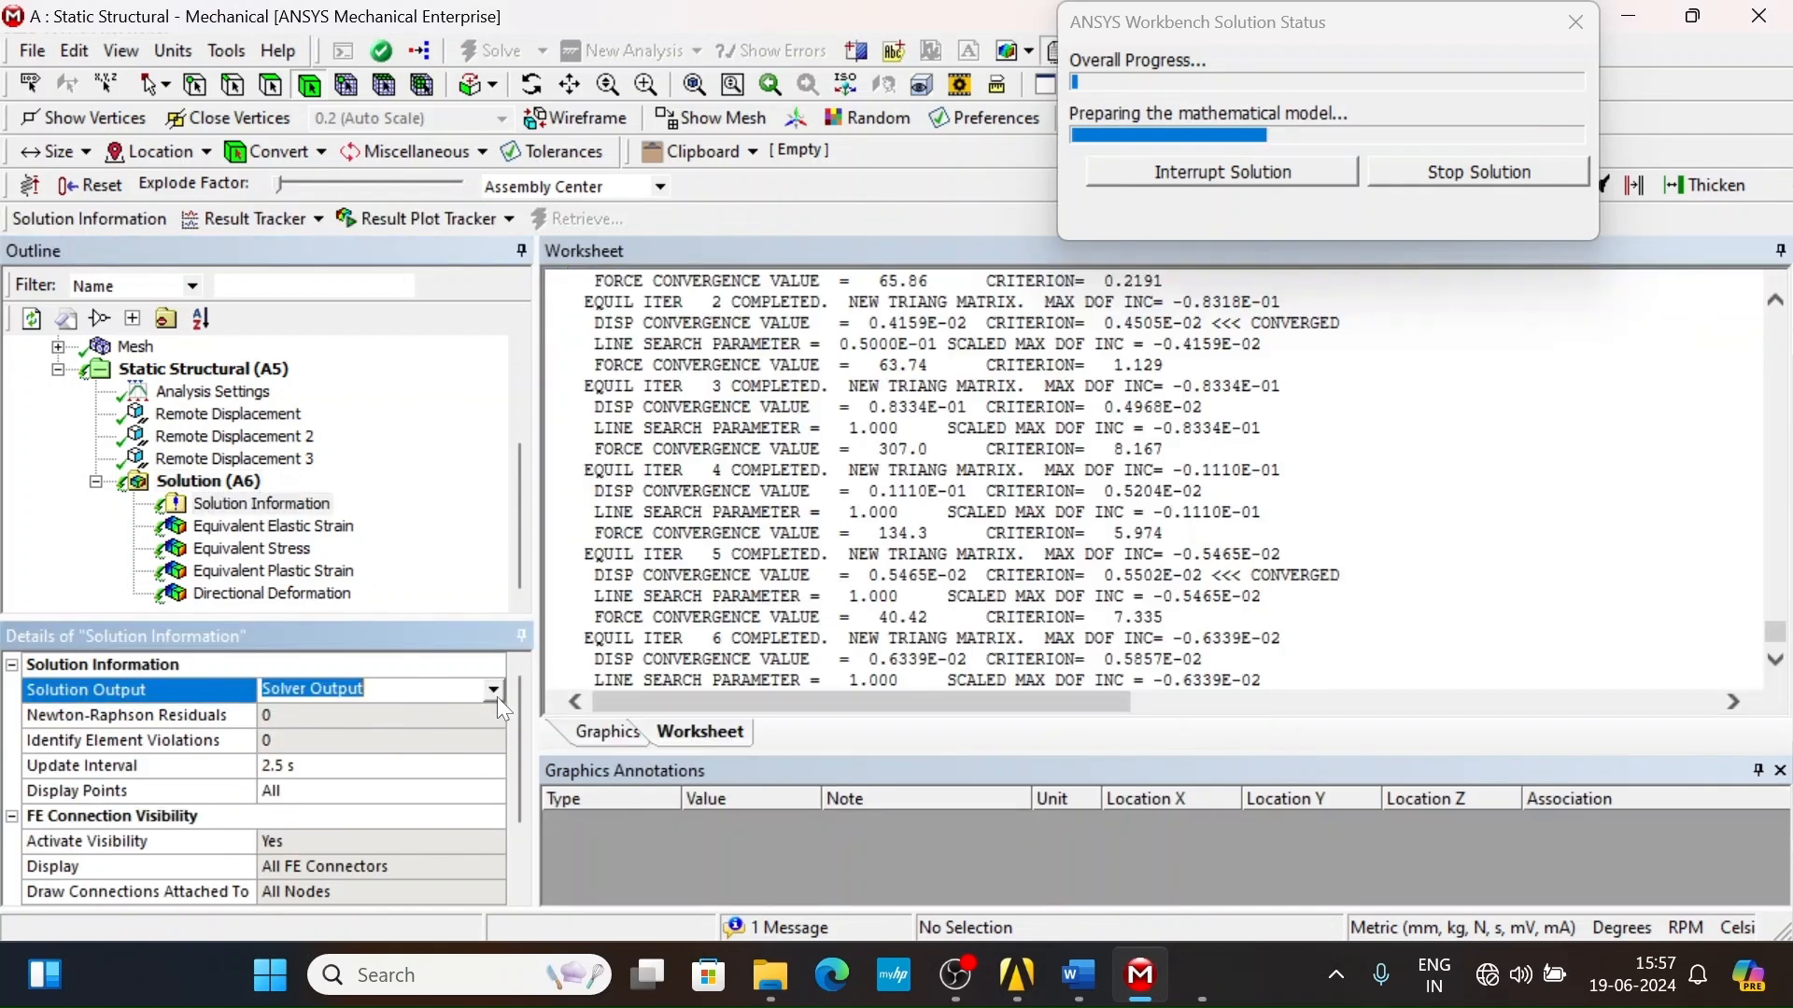
{"action": "left_click", "coordinate": [496, 696]}
{"action": "left_click", "coordinate": [356, 727]}
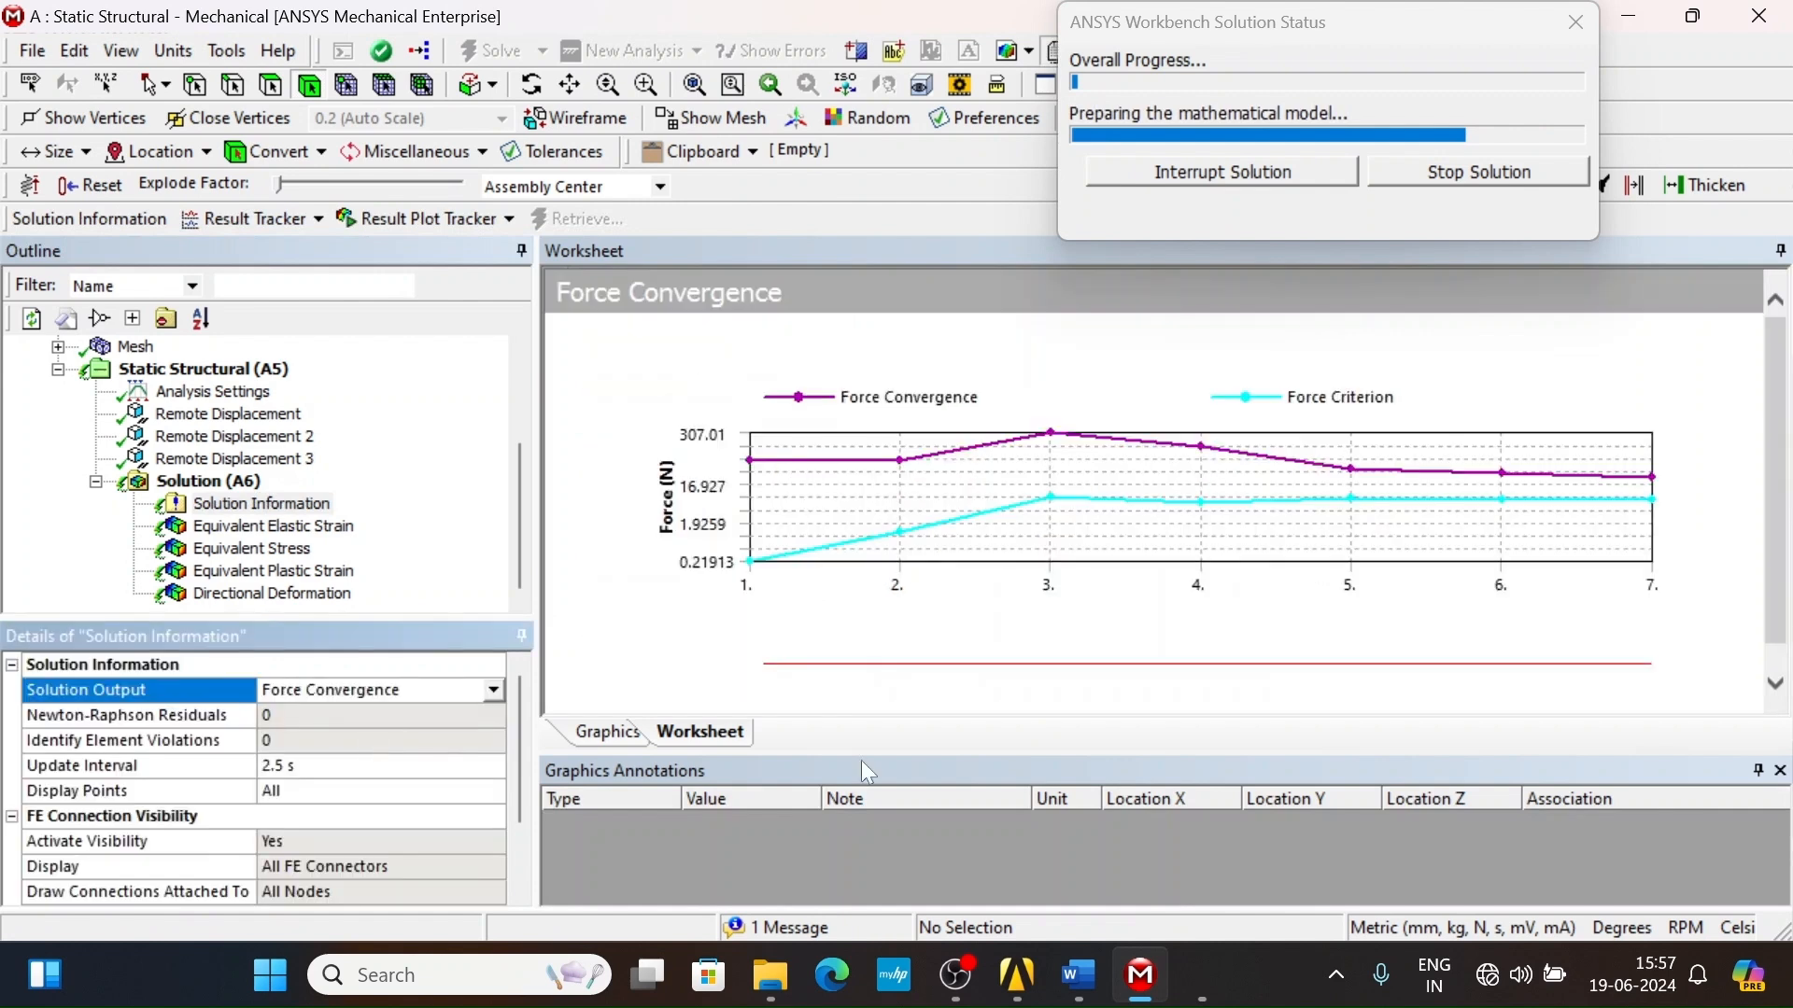
{"action": "mouse_move", "coordinate": [899, 753]}
{"action": "left_mouse_down"}
{"action": "mouse_move", "coordinate": [925, 896]}
{"action": "mouse_move", "coordinate": [910, 877]}
{"action": "left_mouse_up"}
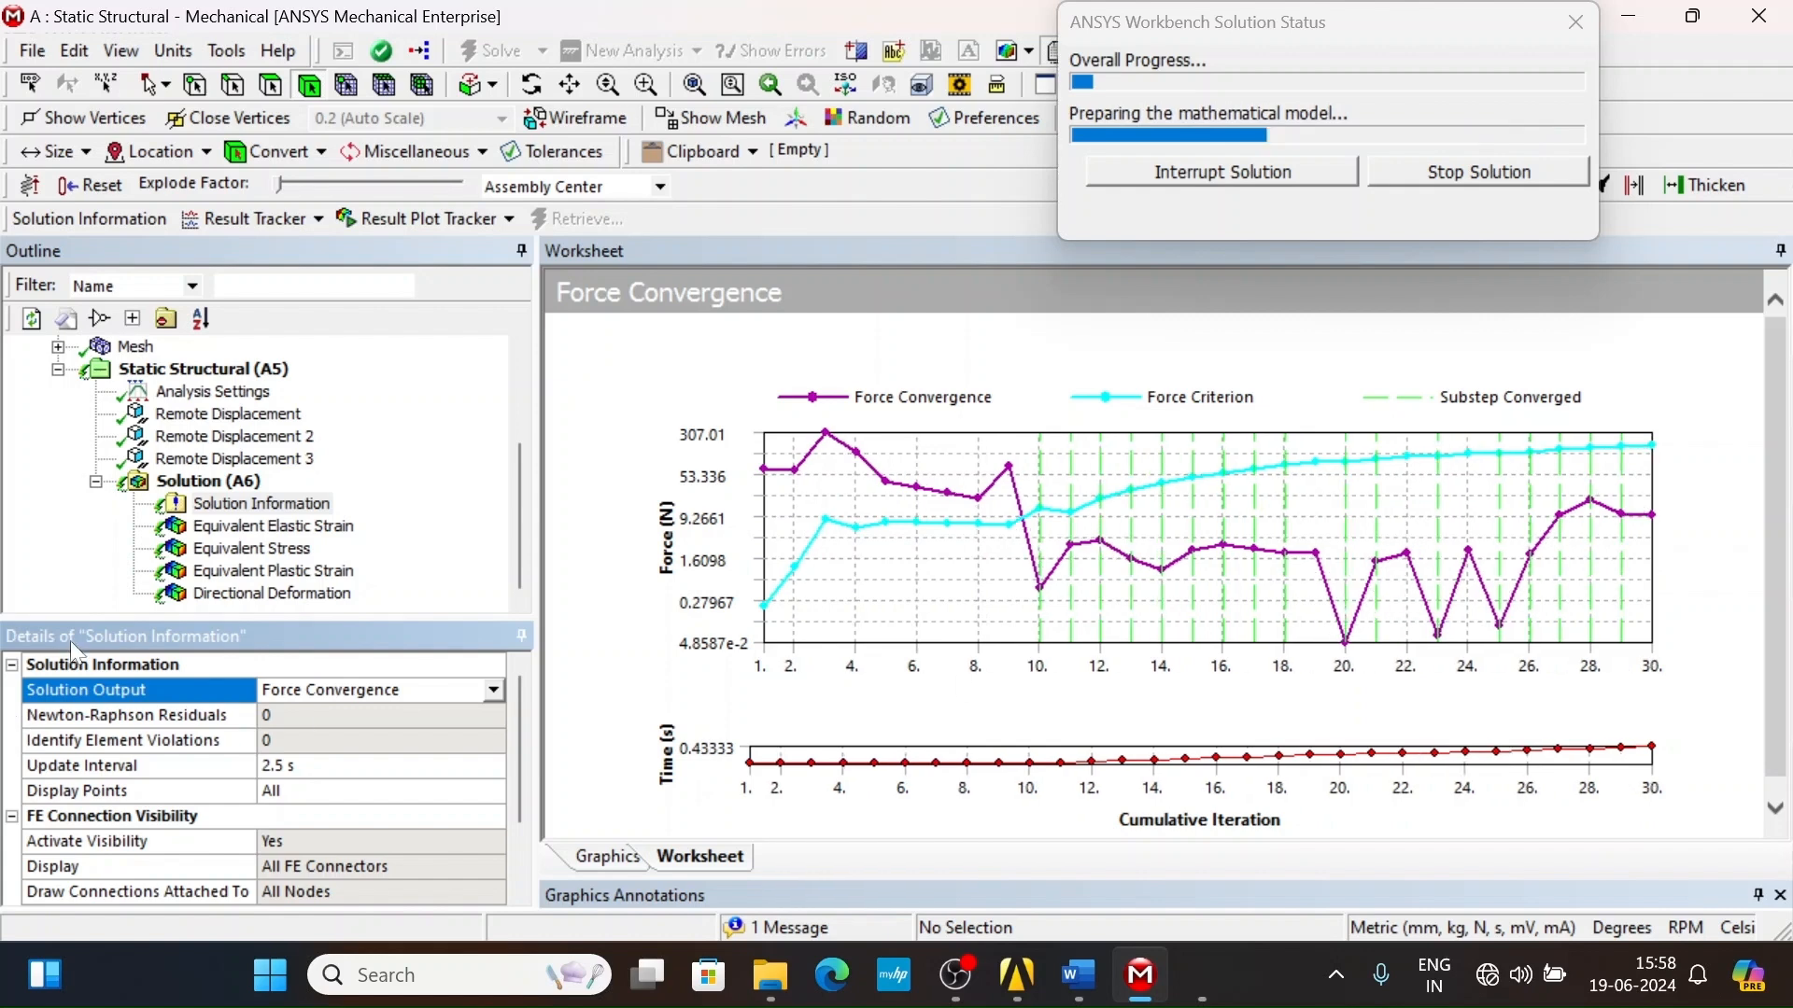
- Check the steps and end times in Analysis Settings, and return to the enlarged force convergence plot
{"action": "left_click", "coordinate": [216, 414]}
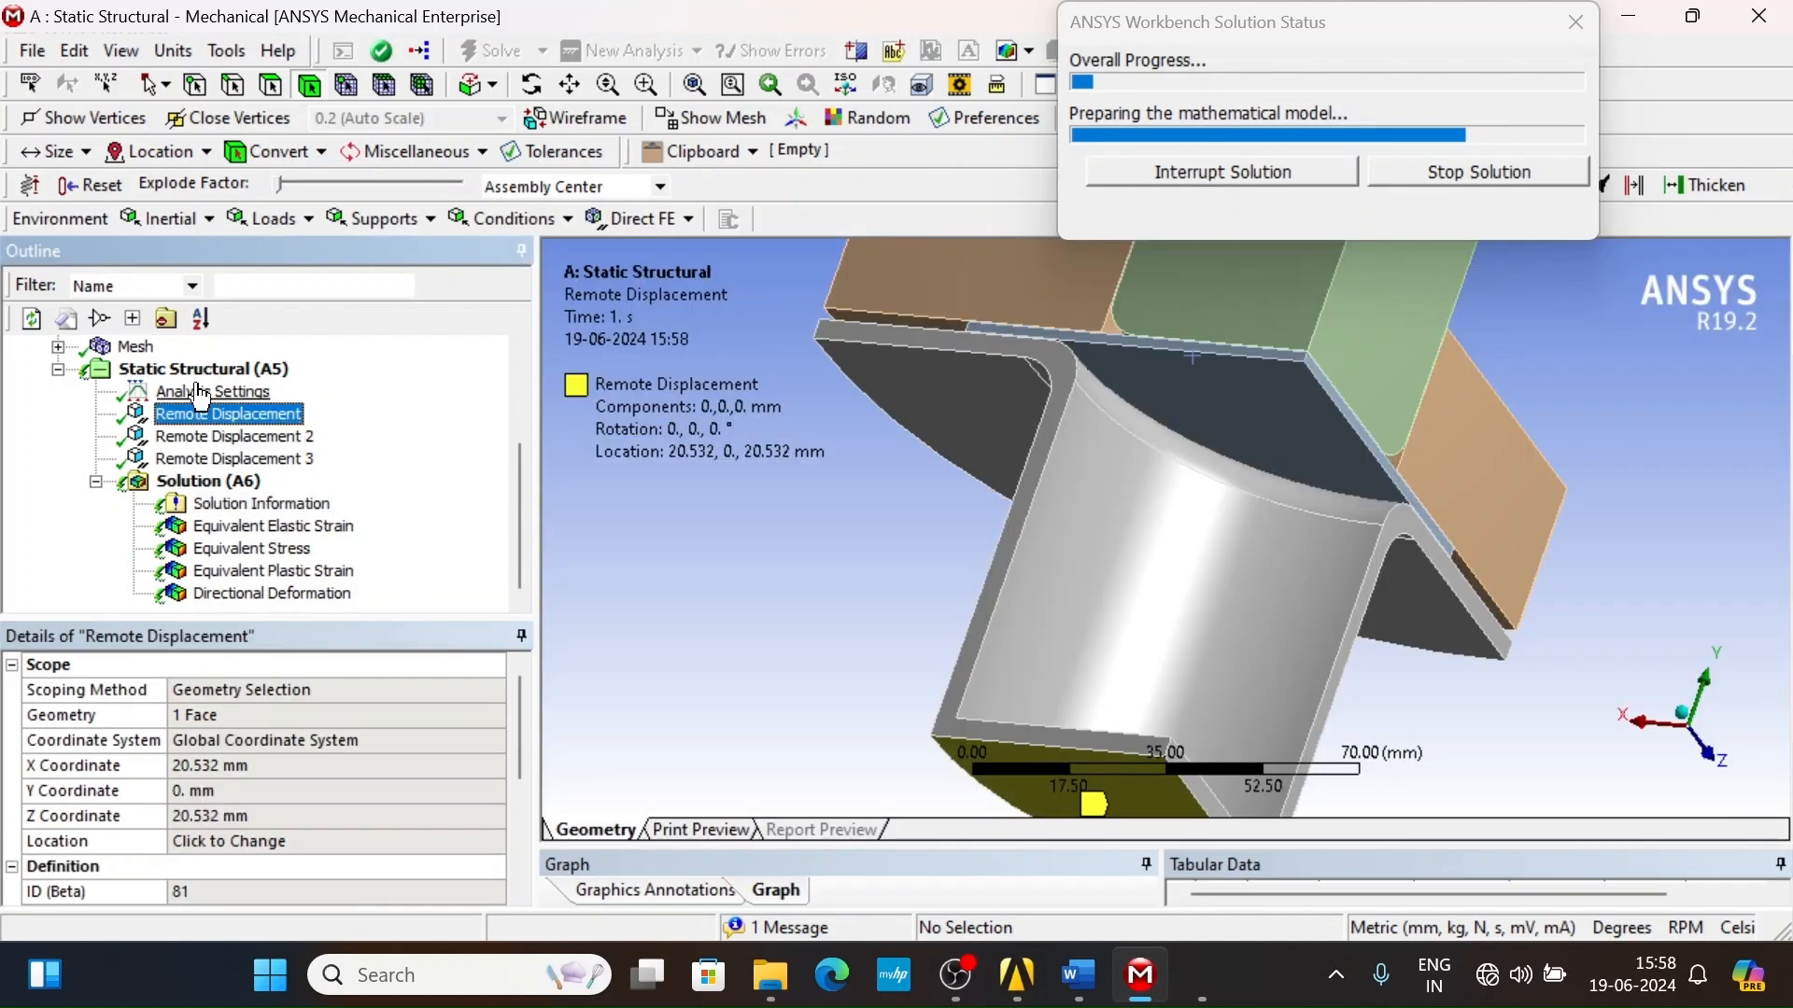
{"action": "left_click", "coordinate": [201, 393]}
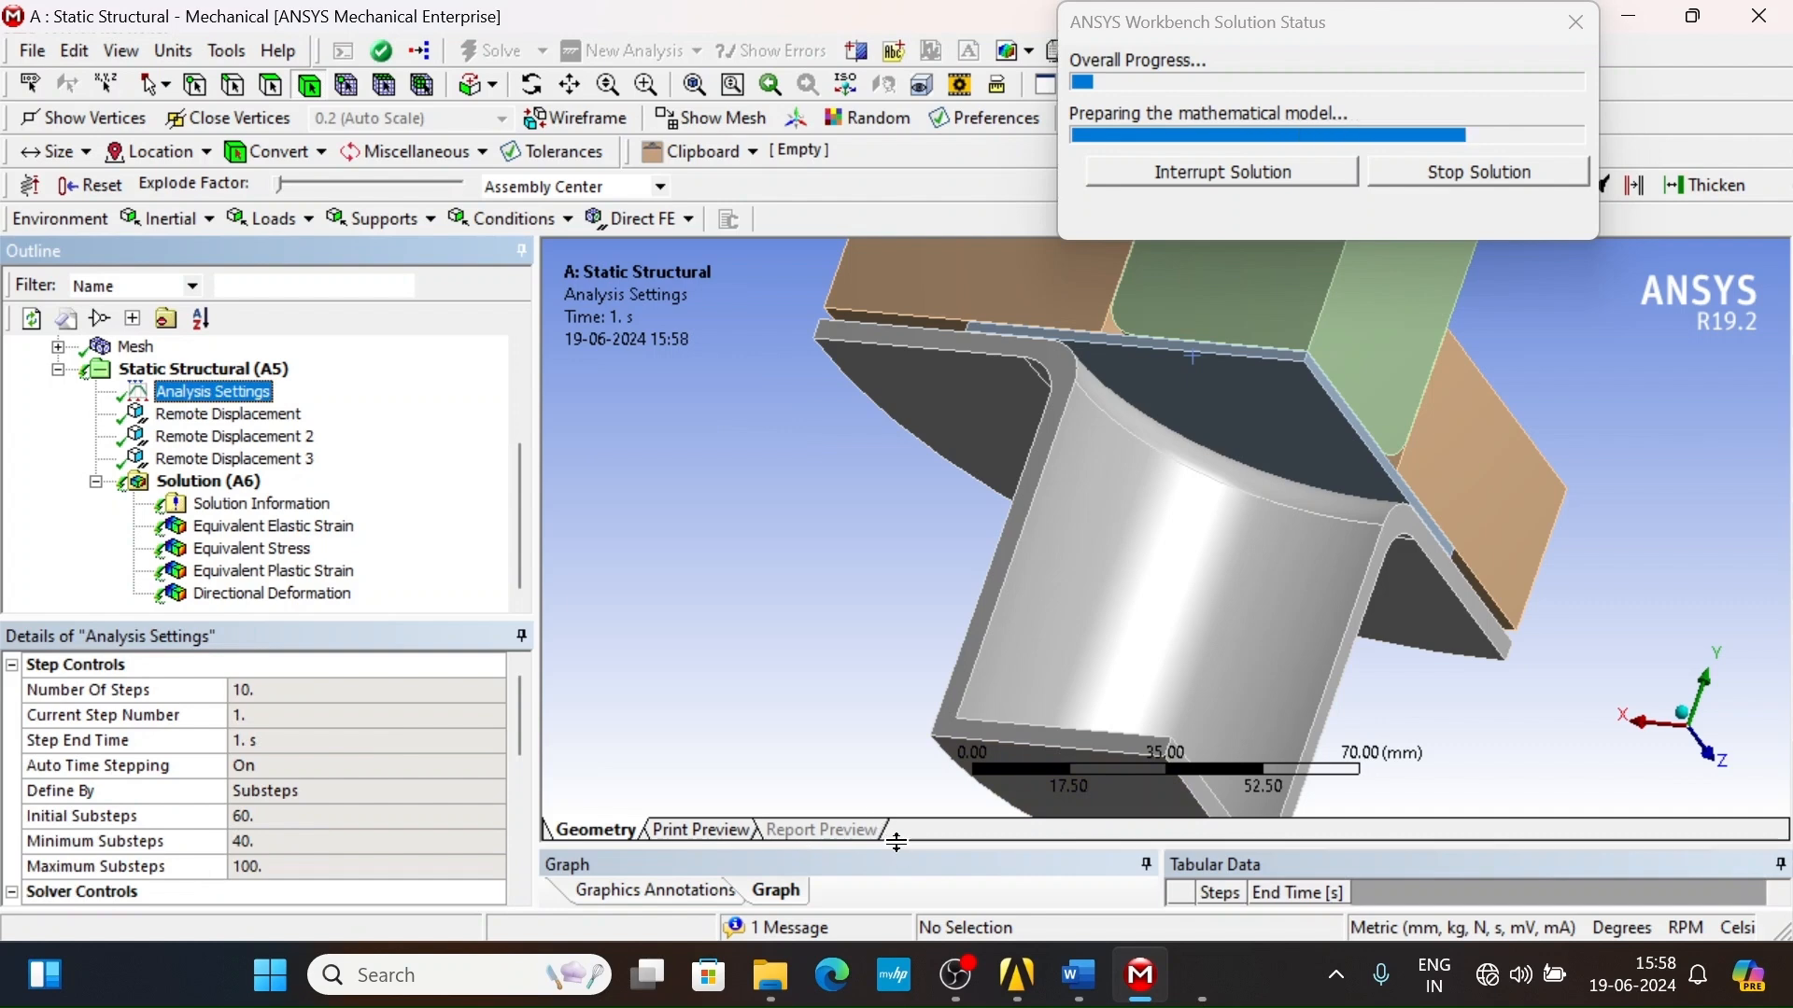
{"action": "left_click_drag", "start_coordinate": [896, 842], "coordinate": [896, 371]}
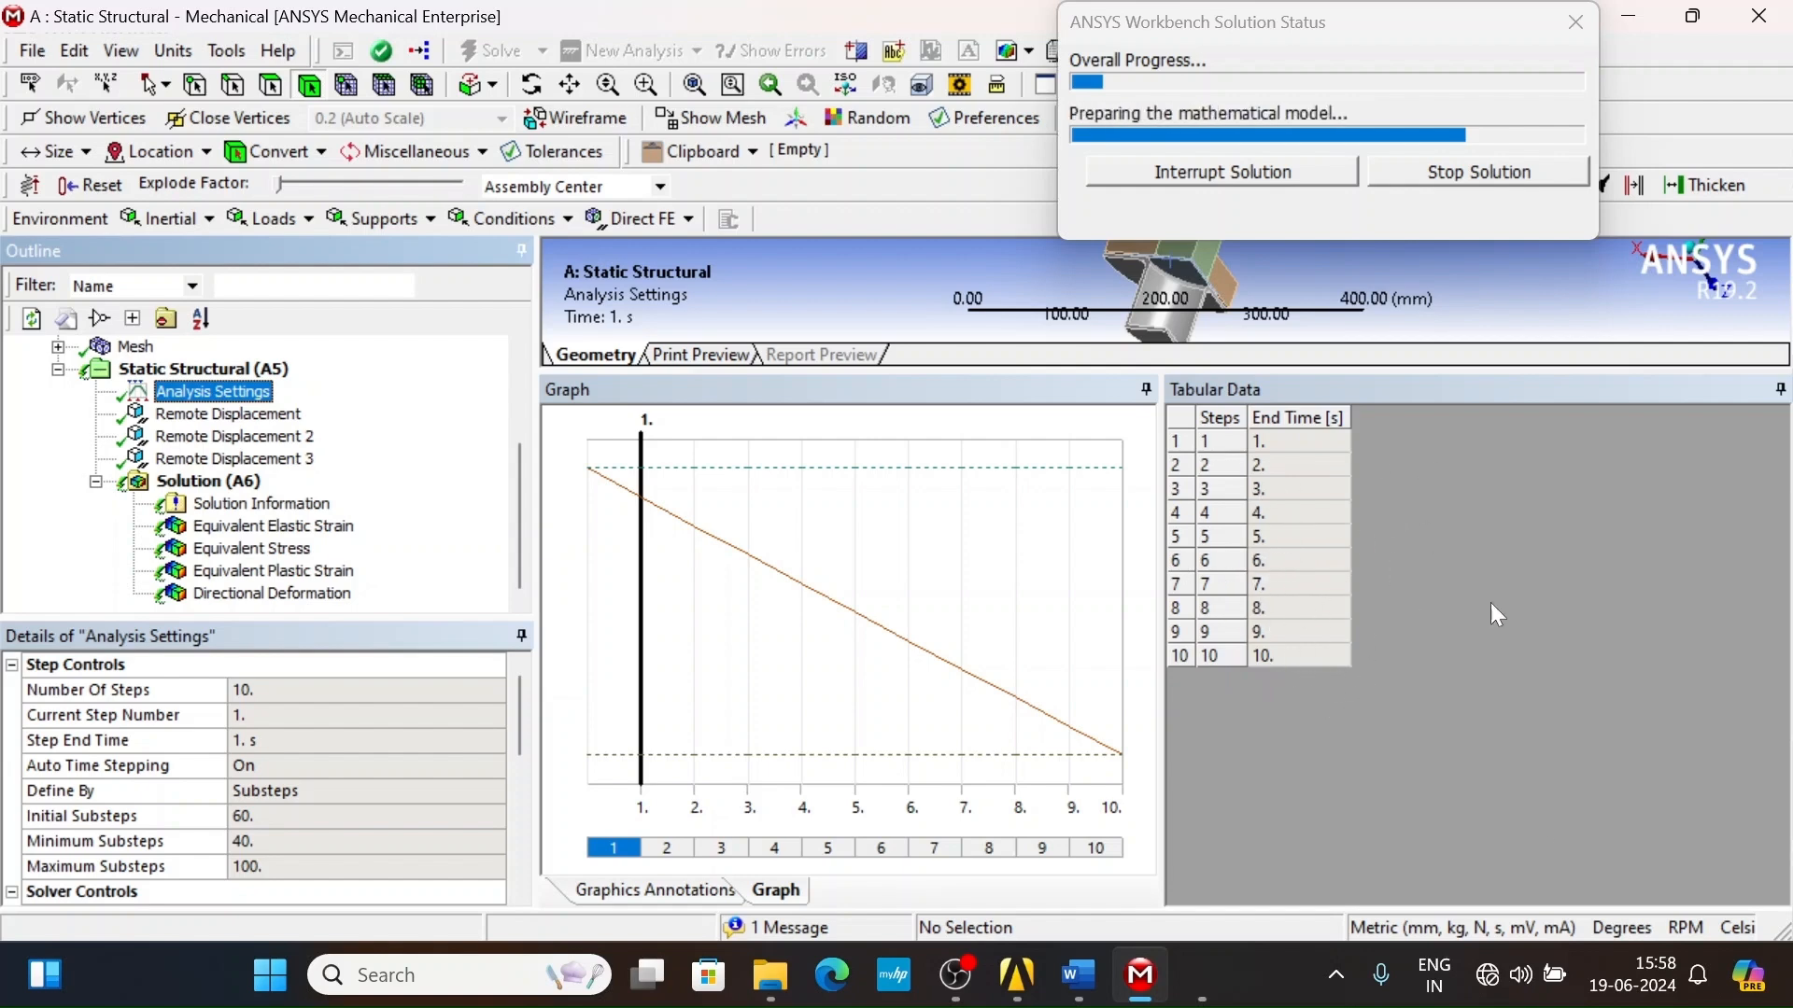
{"action": "left_click", "coordinate": [280, 508]}
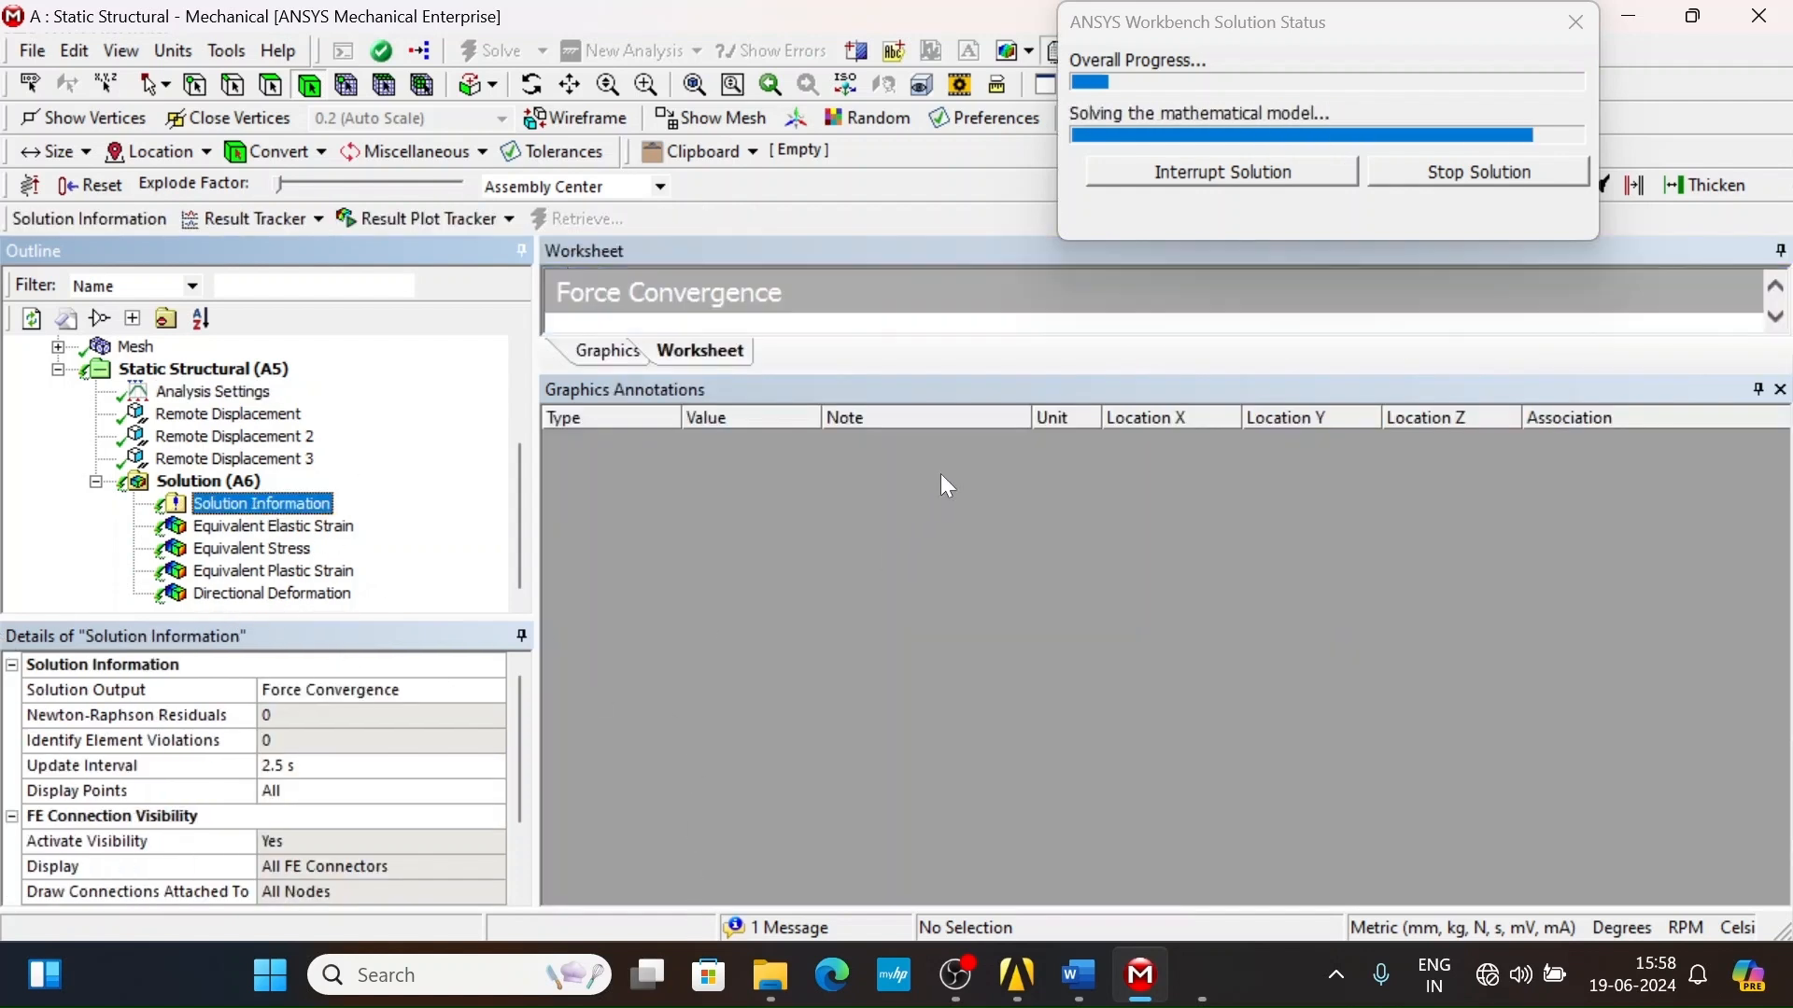
{"action": "left_click_drag", "start_coordinate": [1054, 368], "coordinate": [1104, 934]}
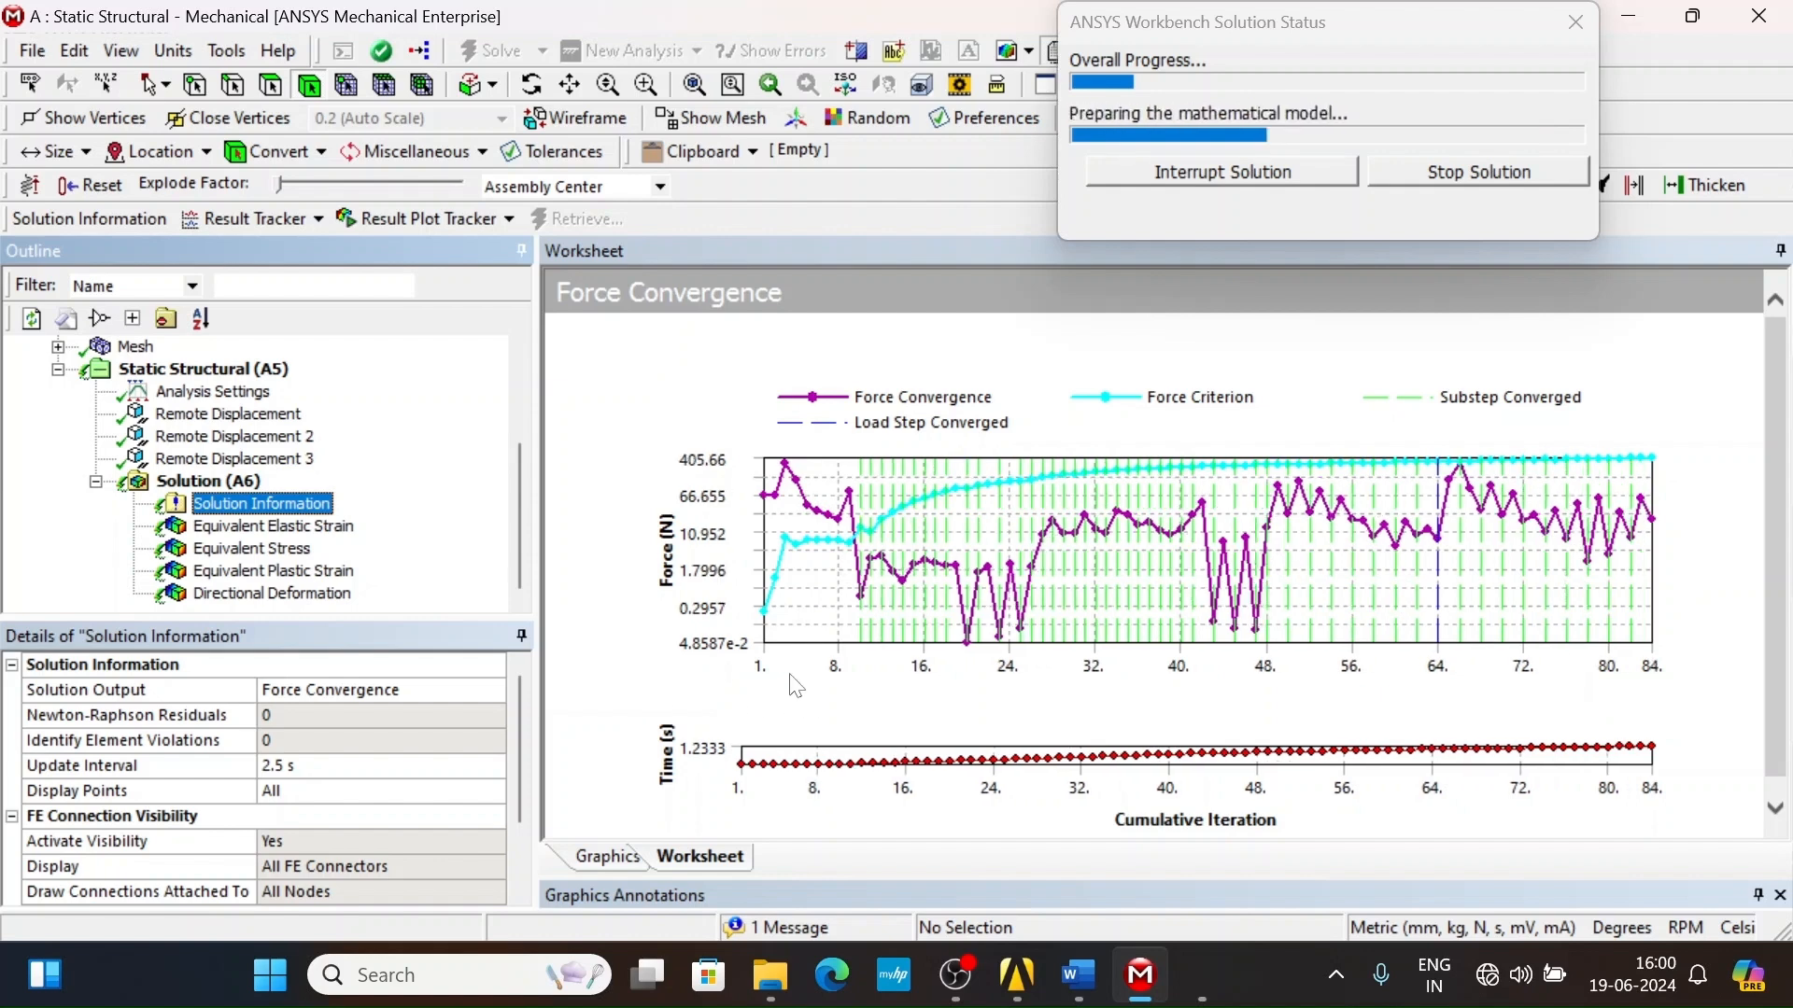
{"action": "left_click", "coordinate": [977, 1000]}
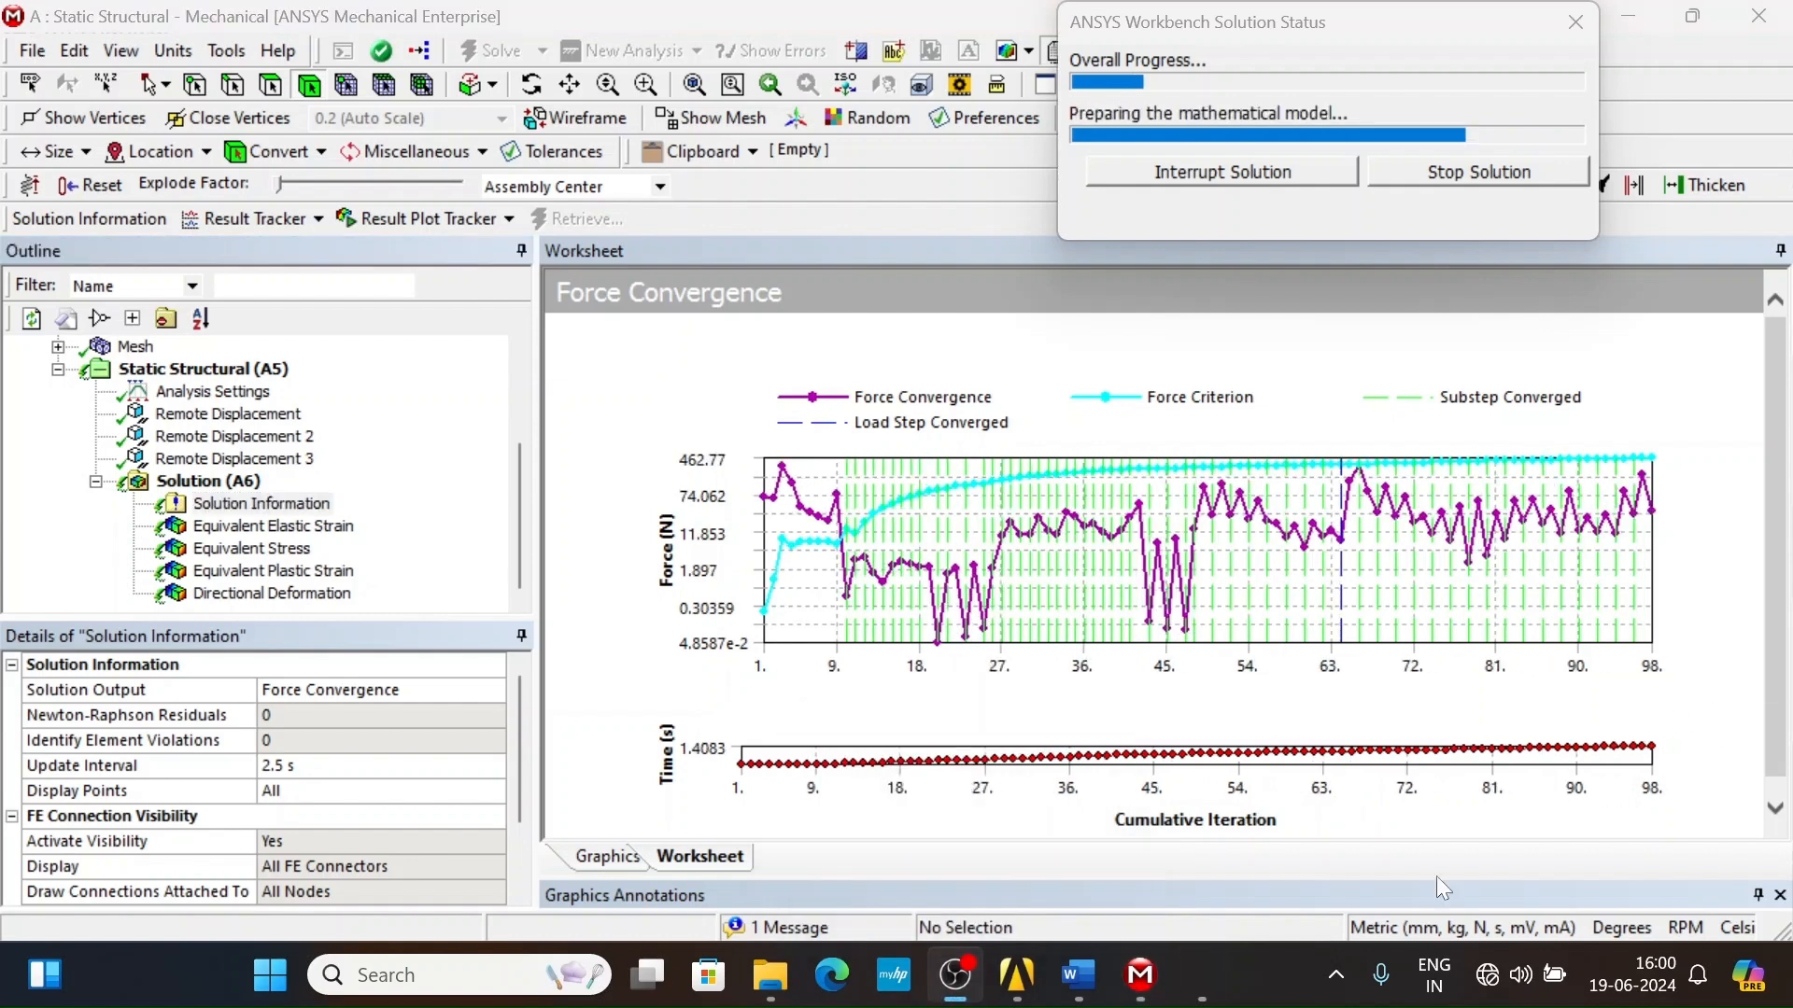
{"action": "left_click", "coordinate": [1141, 975]}
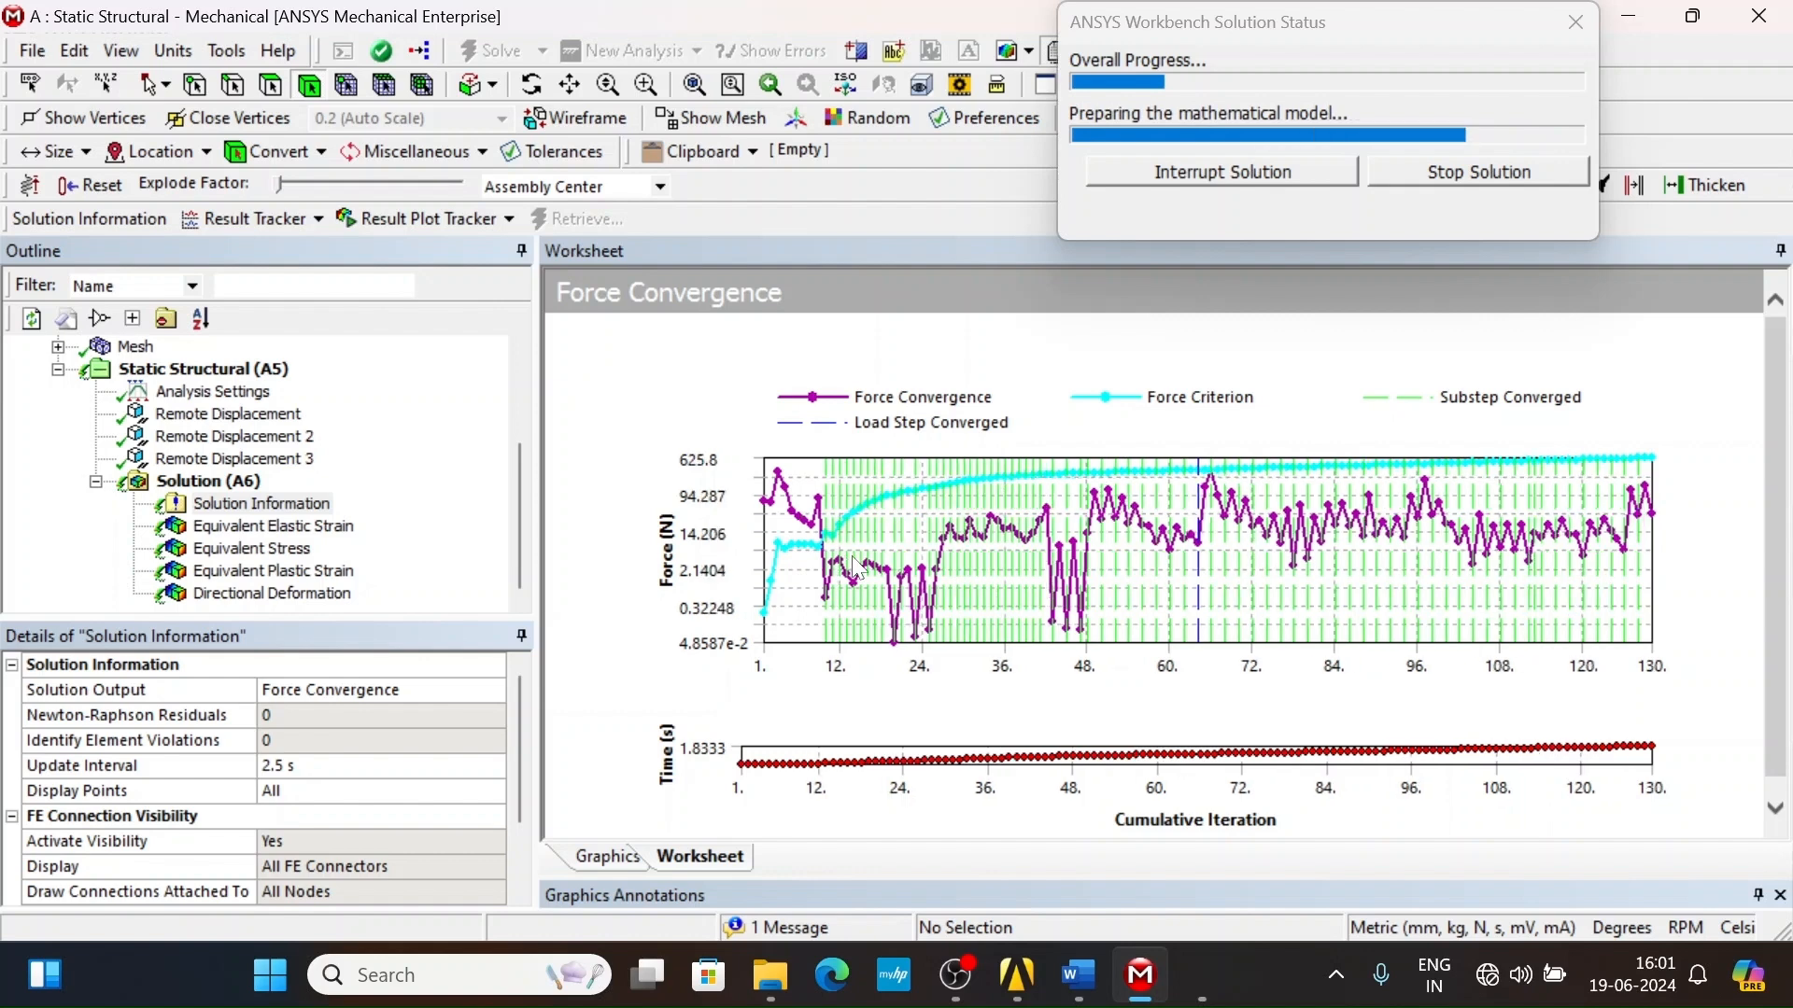
{"action": "left_click", "coordinate": [954, 975]}
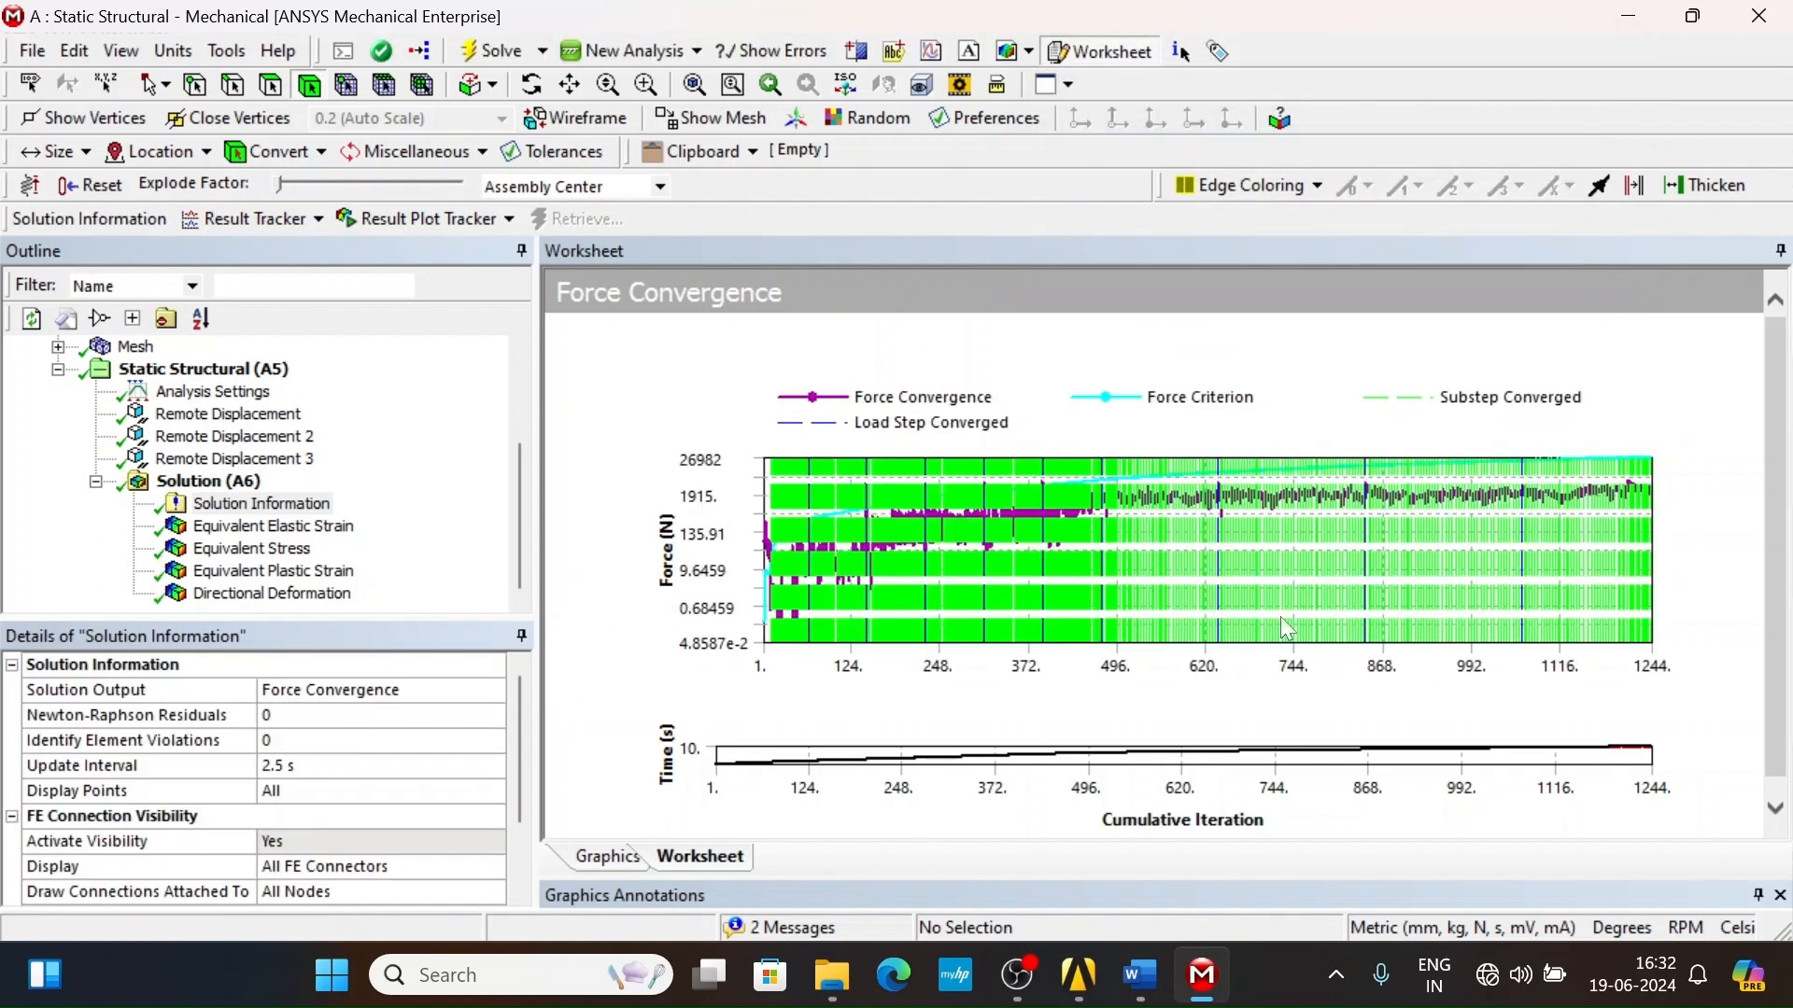
- Show the Equivalent Elastic Strain result on scoped bodies only
{"action": "left_click", "coordinate": [271, 526]}
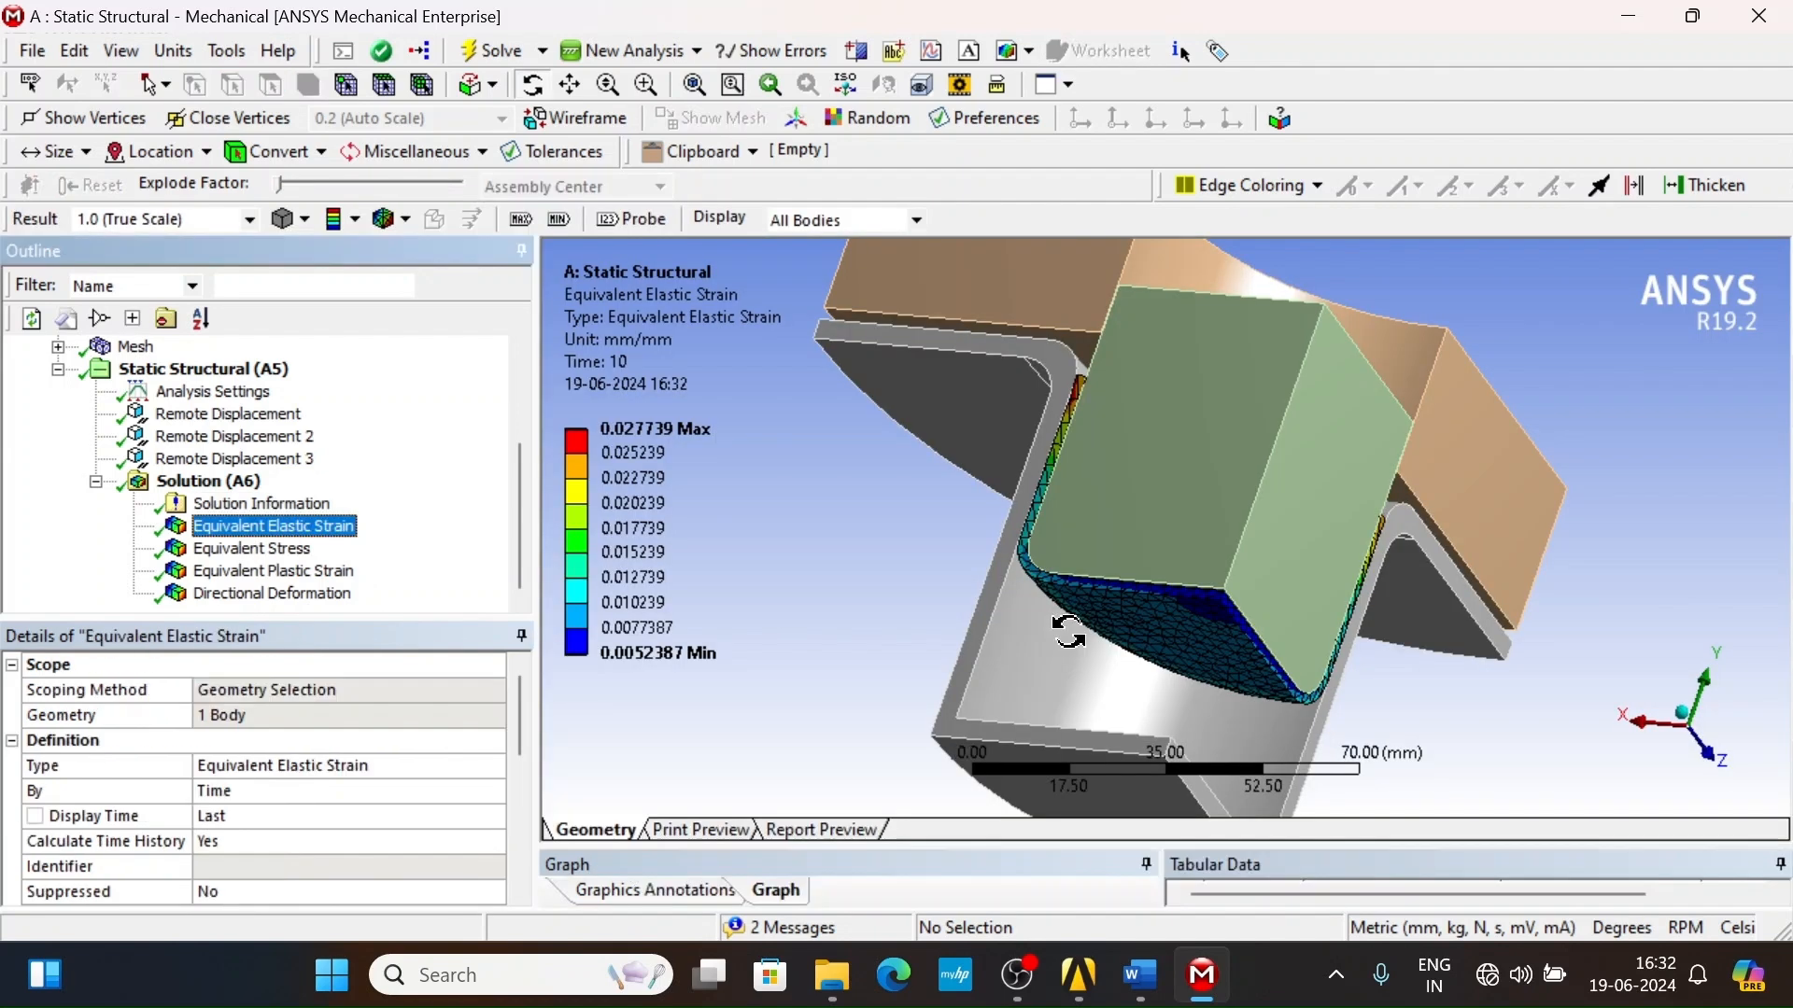
{"action": "middle_click_drag", "start_coordinate": [1128, 588], "coordinate": [1152, 539]}
{"action": "scroll", "coordinate": [1100, 629], "scroll_direction": "down", "scroll_amount": 4}
{"action": "left_click", "coordinate": [789, 221]}
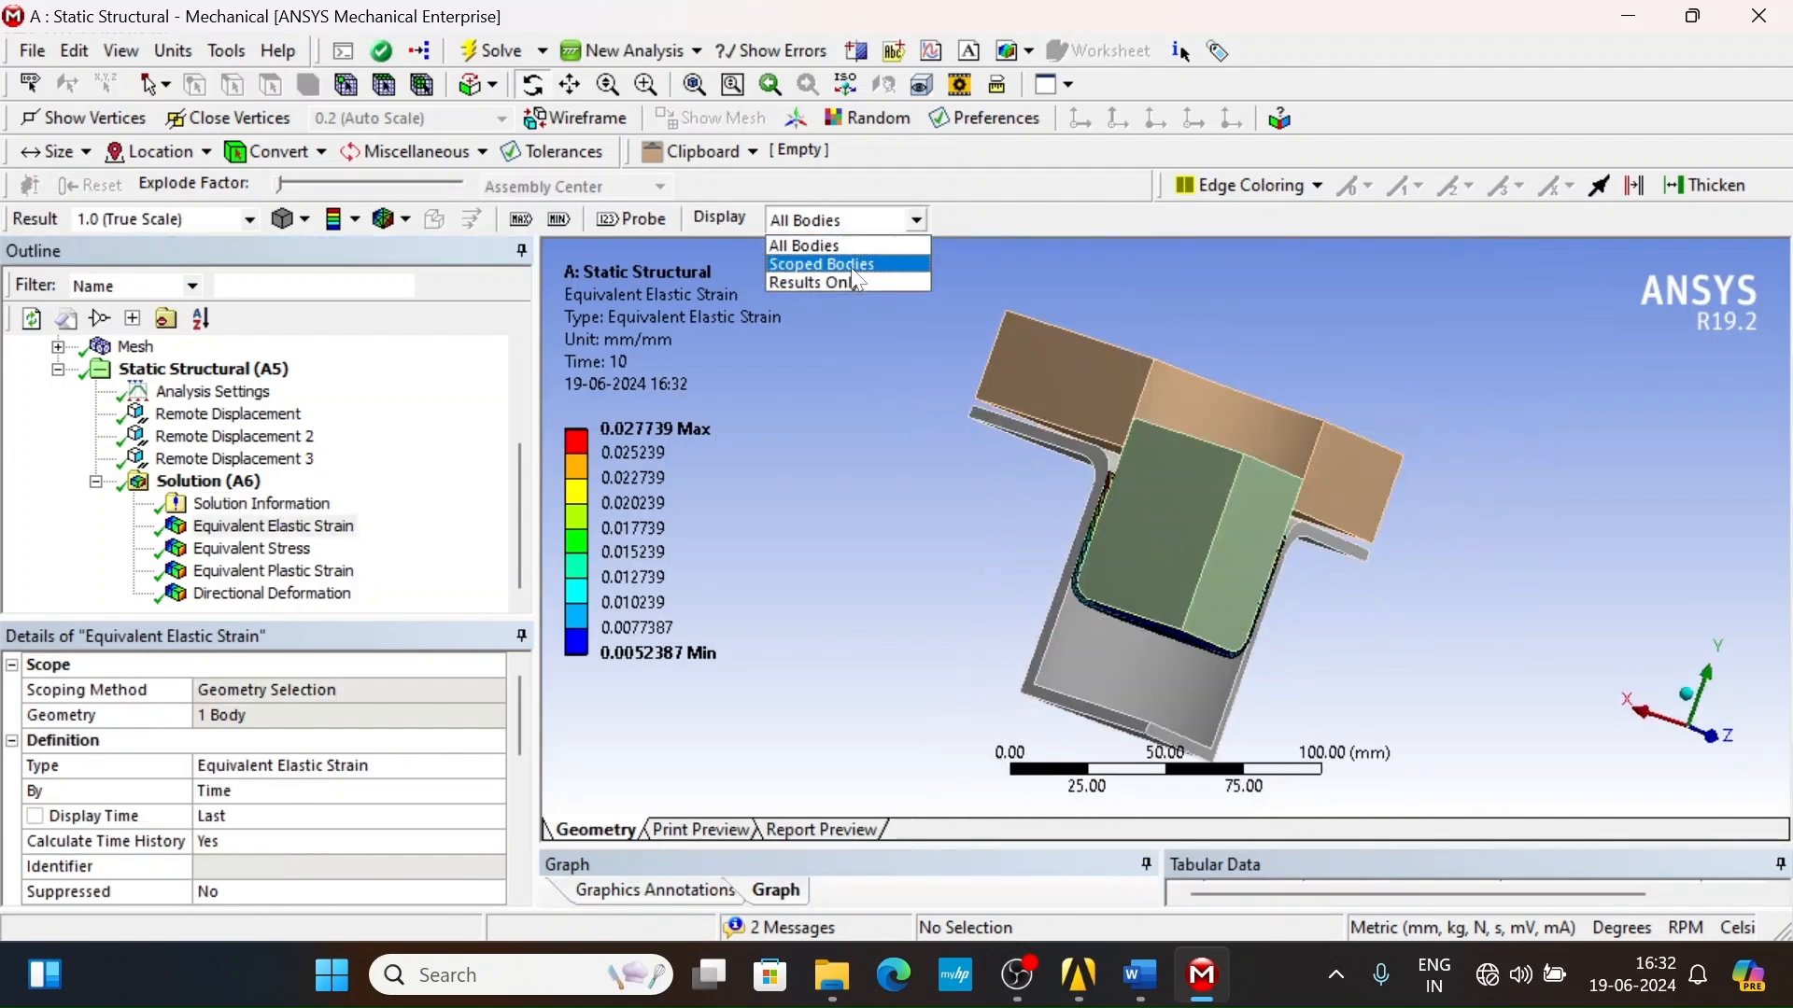
{"action": "left_click", "coordinate": [805, 255]}
{"action": "scroll", "coordinate": [1163, 591], "scroll_direction": "up", "scroll_amount": 3}
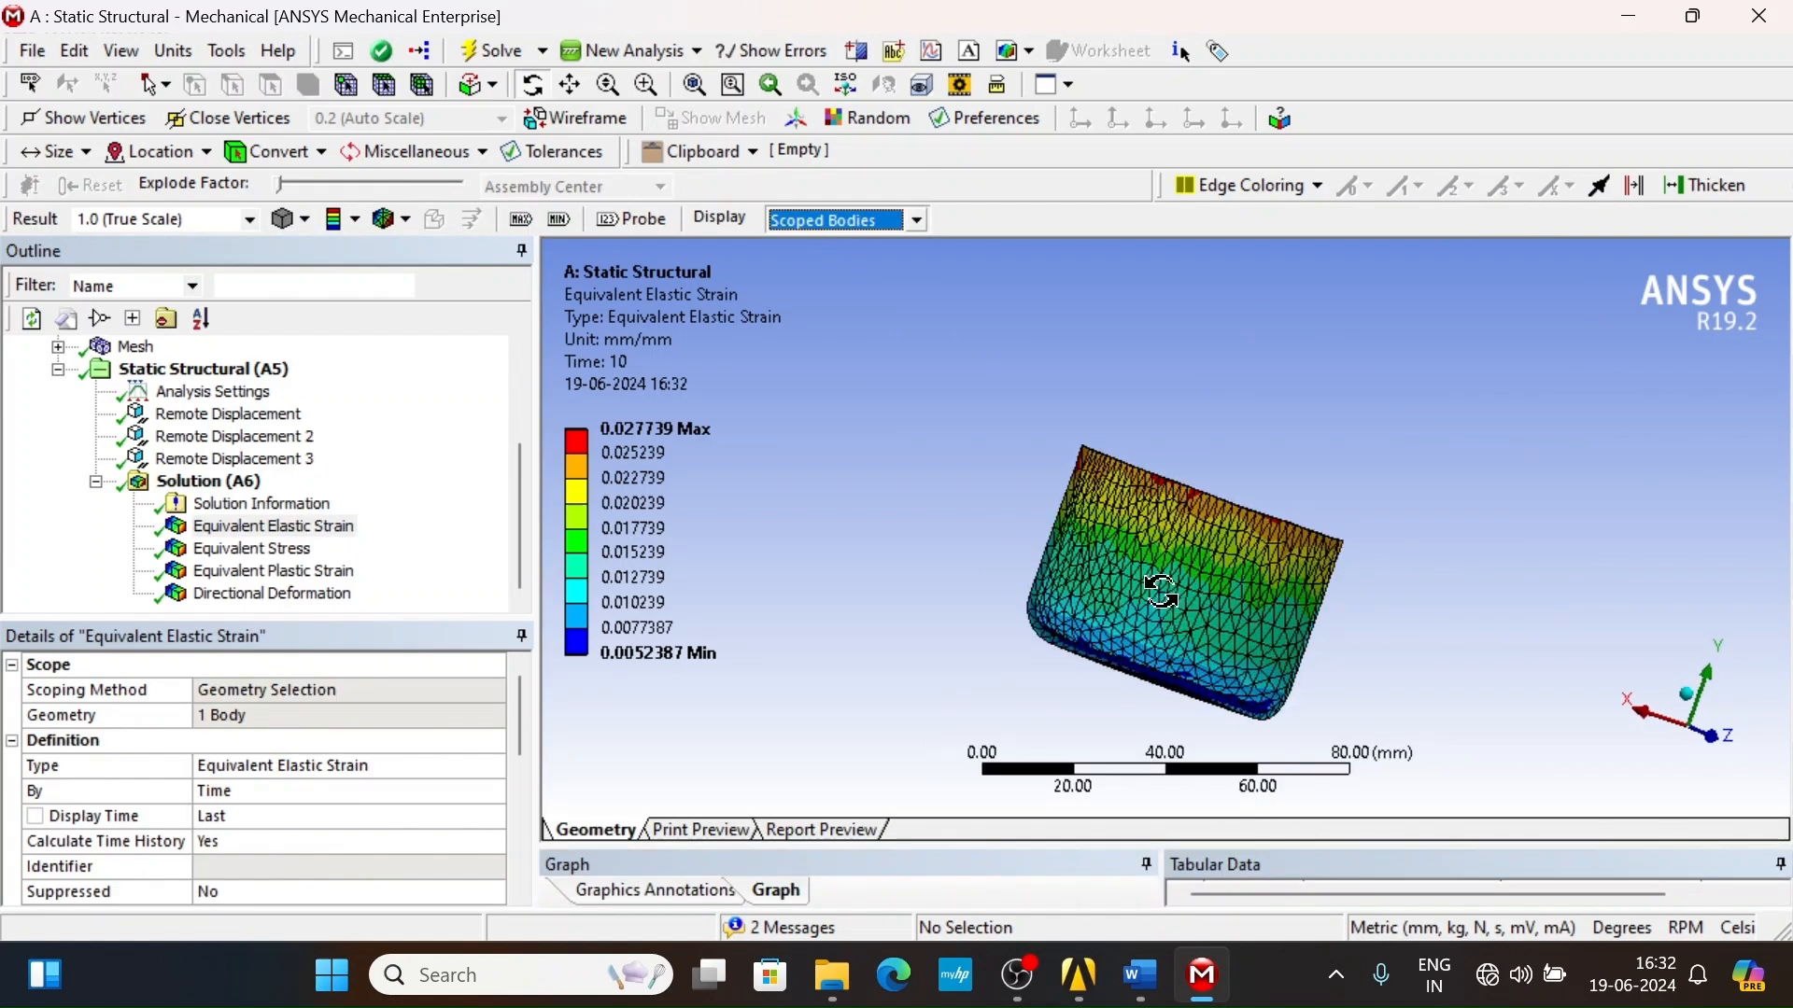
- Examine the elastic strain on the blank from several angles, and review the Equivalent Stress, Equivalent Plastic Strain and Directional Deformation results
{"action": "middle_click_drag", "start_coordinate": [1160, 590], "coordinate": [1161, 478], "text": "ctrl"}
{"action": "scroll", "coordinate": [1189, 544], "scroll_direction": "up", "scroll_amount": 5}
{"action": "middle_click_drag", "start_coordinate": [1192, 554], "coordinate": [1223, 583]}
{"action": "scroll", "coordinate": [1223, 583], "scroll_direction": "down", "scroll_amount": 5}
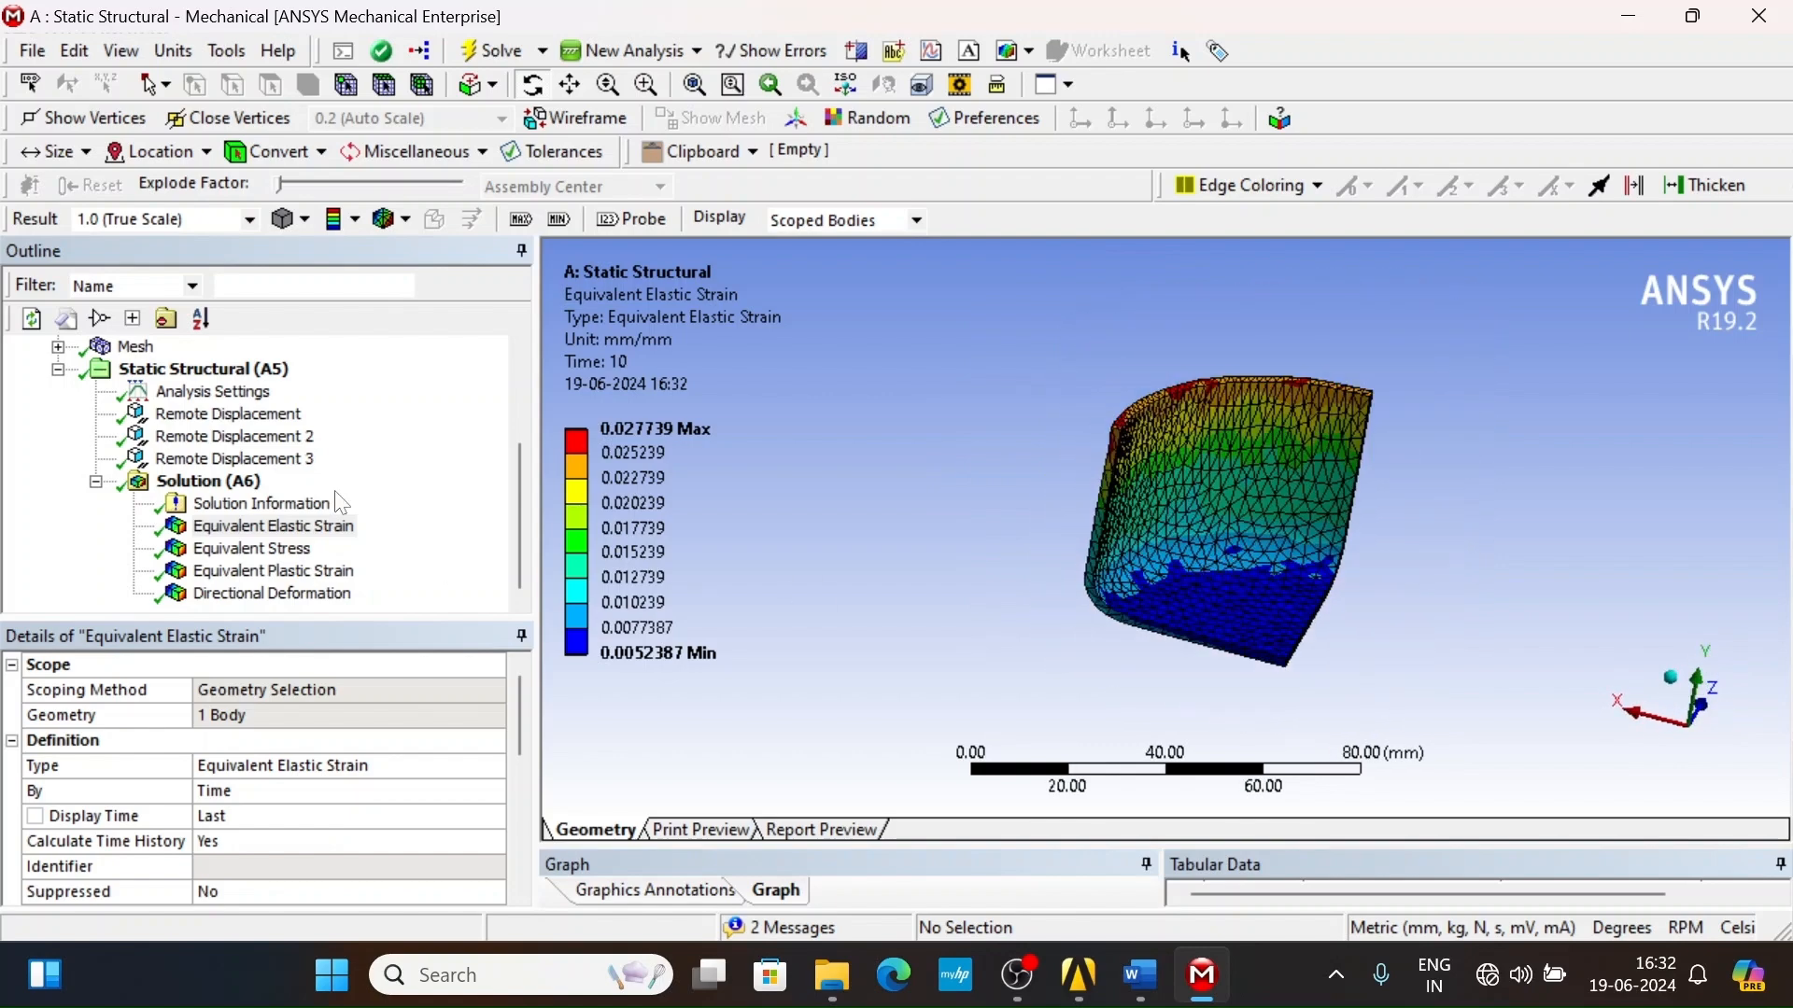
{"action": "scroll", "coordinate": [1098, 484], "scroll_direction": "up", "scroll_amount": 4}
{"action": "middle_click_drag", "start_coordinate": [1134, 528], "coordinate": [1039, 518]}
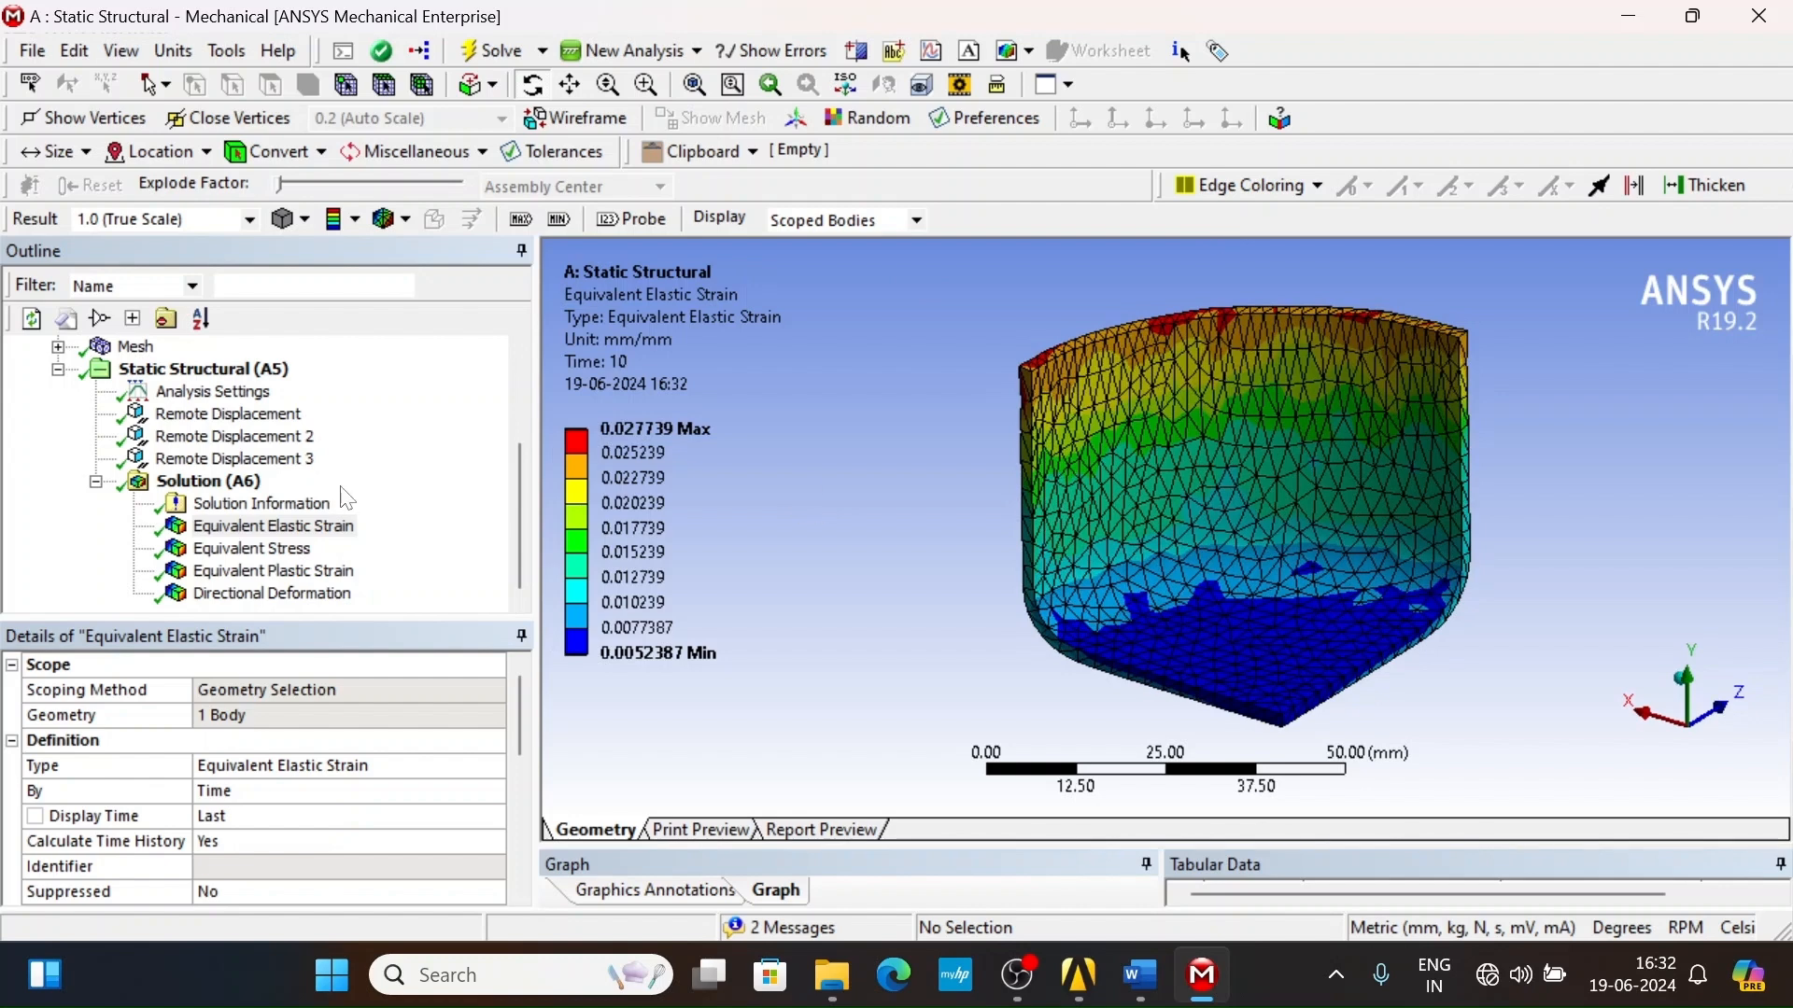
{"action": "left_click", "coordinate": [288, 551]}
{"action": "left_click", "coordinate": [239, 573]}
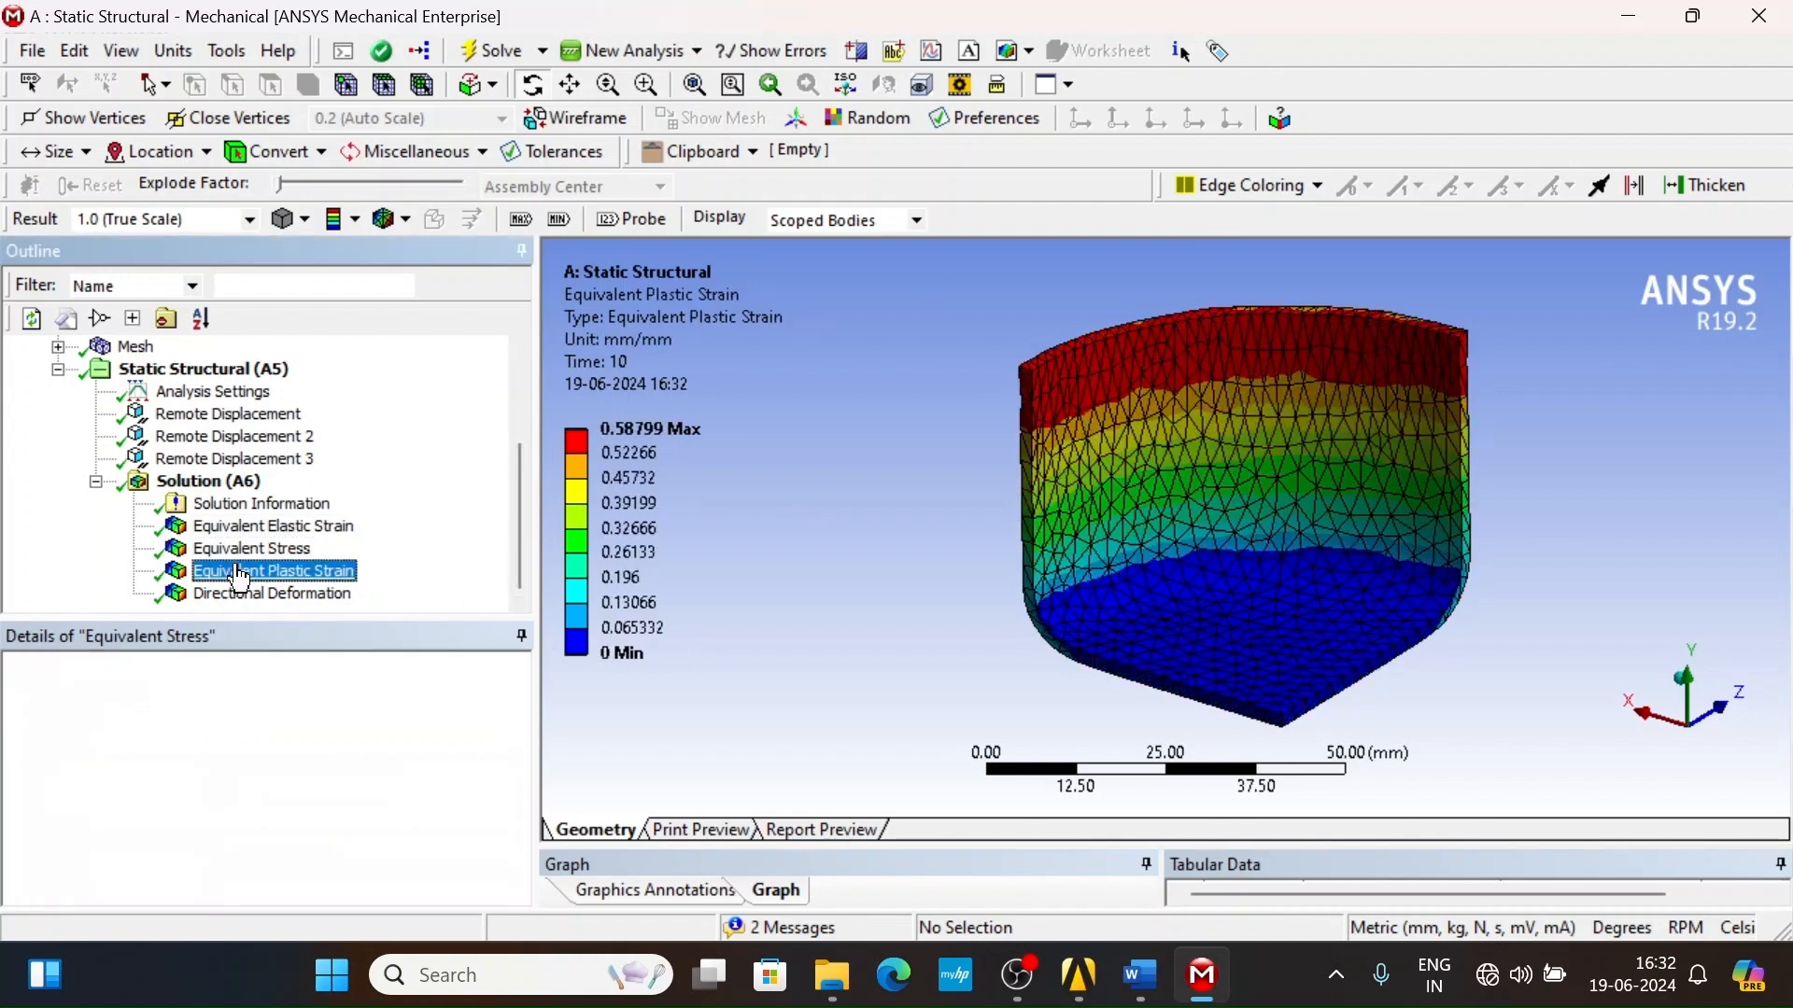
{"action": "left_click", "coordinate": [245, 594]}
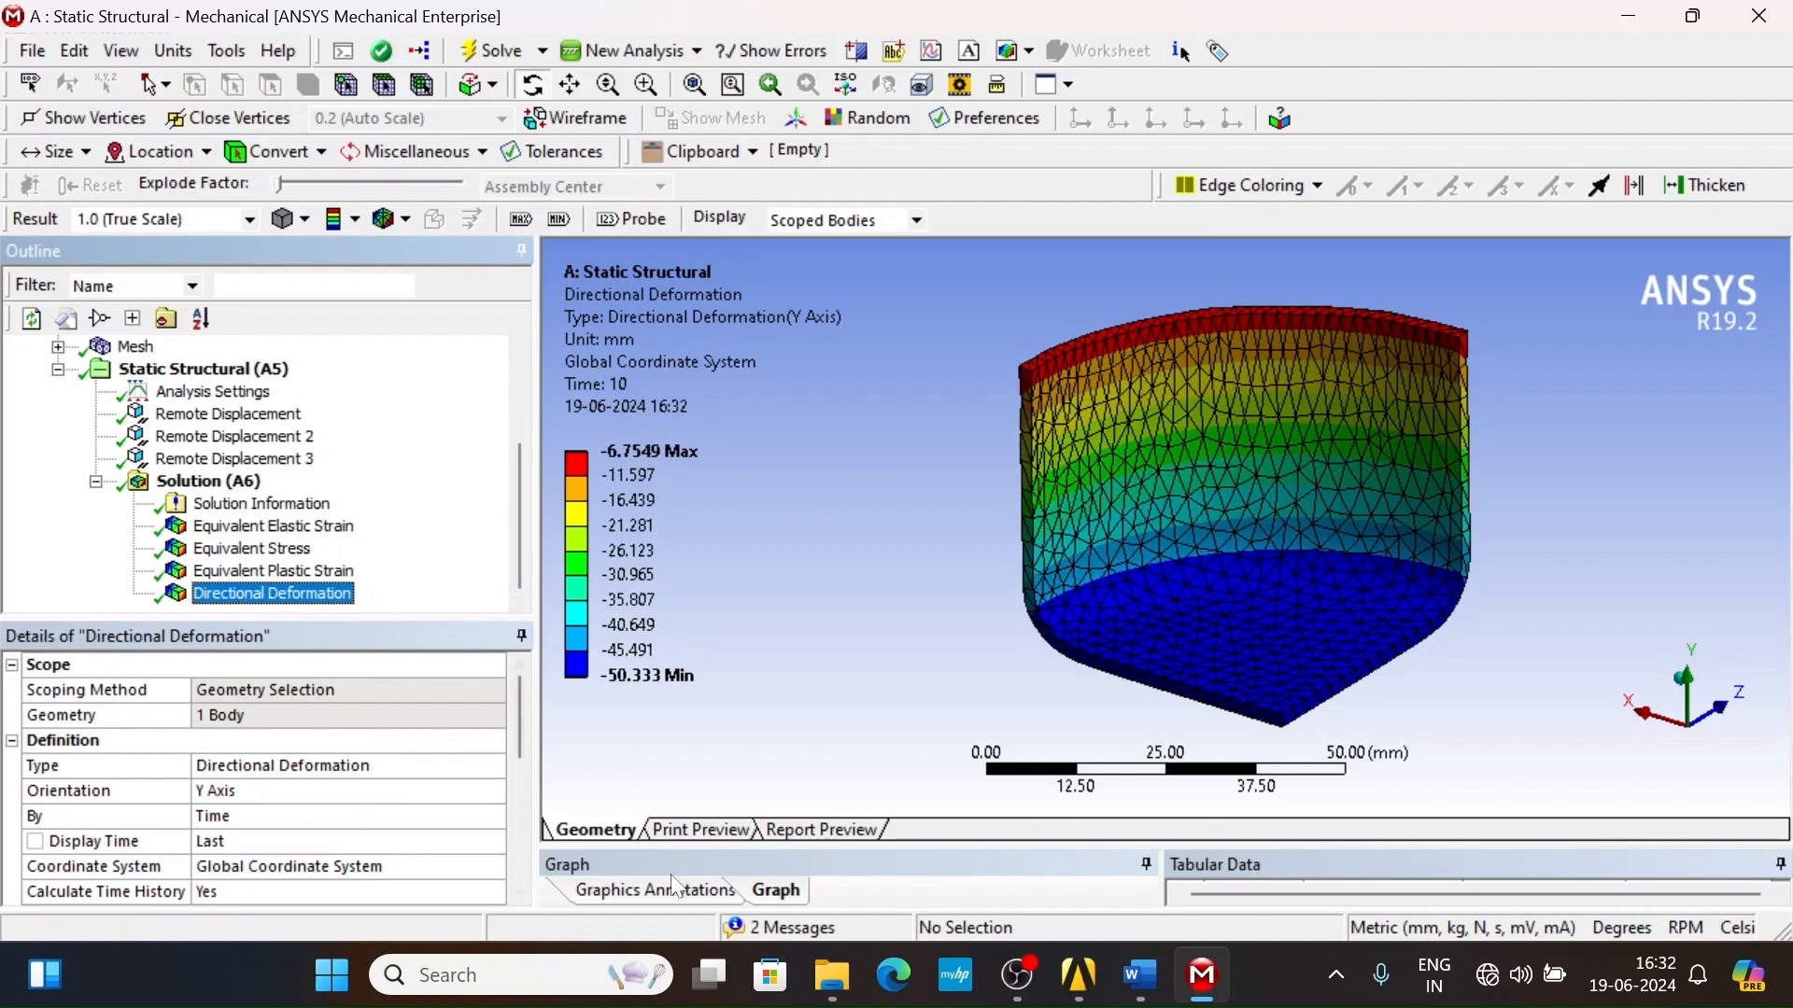
- Reveal the animation controls, animate the Directional Deformation of the blank and pause it partway through the draw
{"action": "left_click_drag", "start_coordinate": [796, 843], "coordinate": [797, 726]}
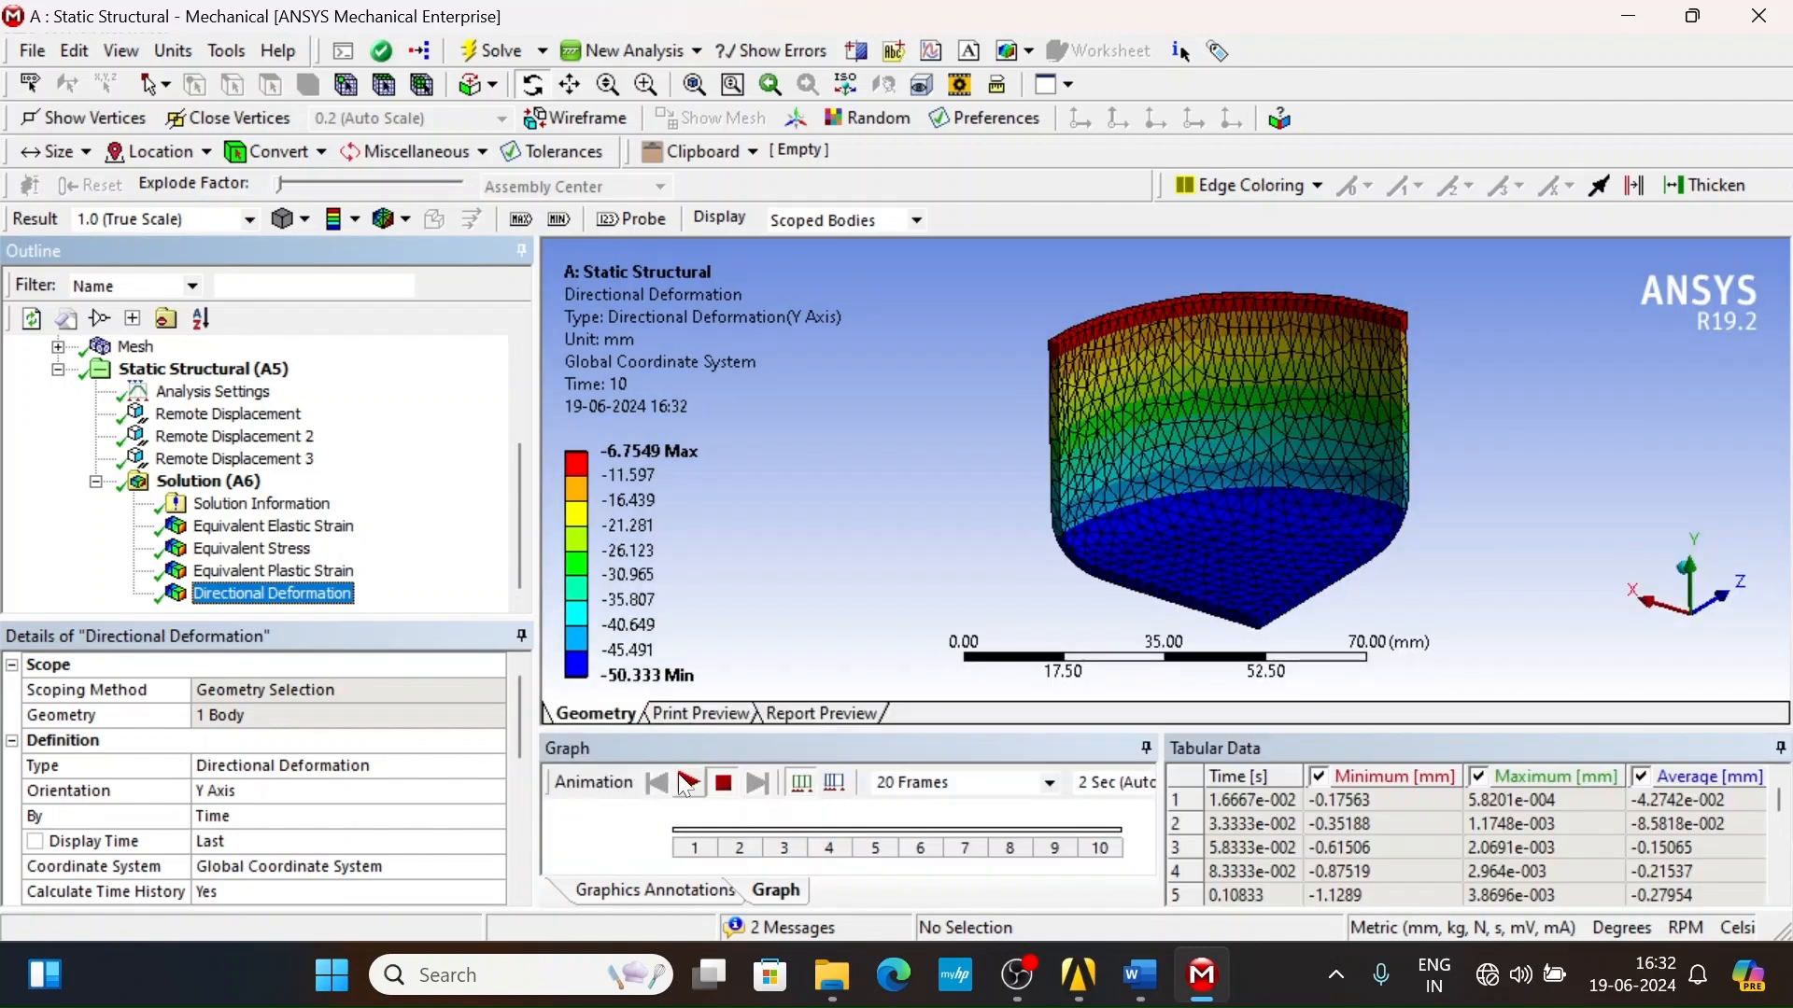
{"action": "left_click", "coordinate": [688, 782]}
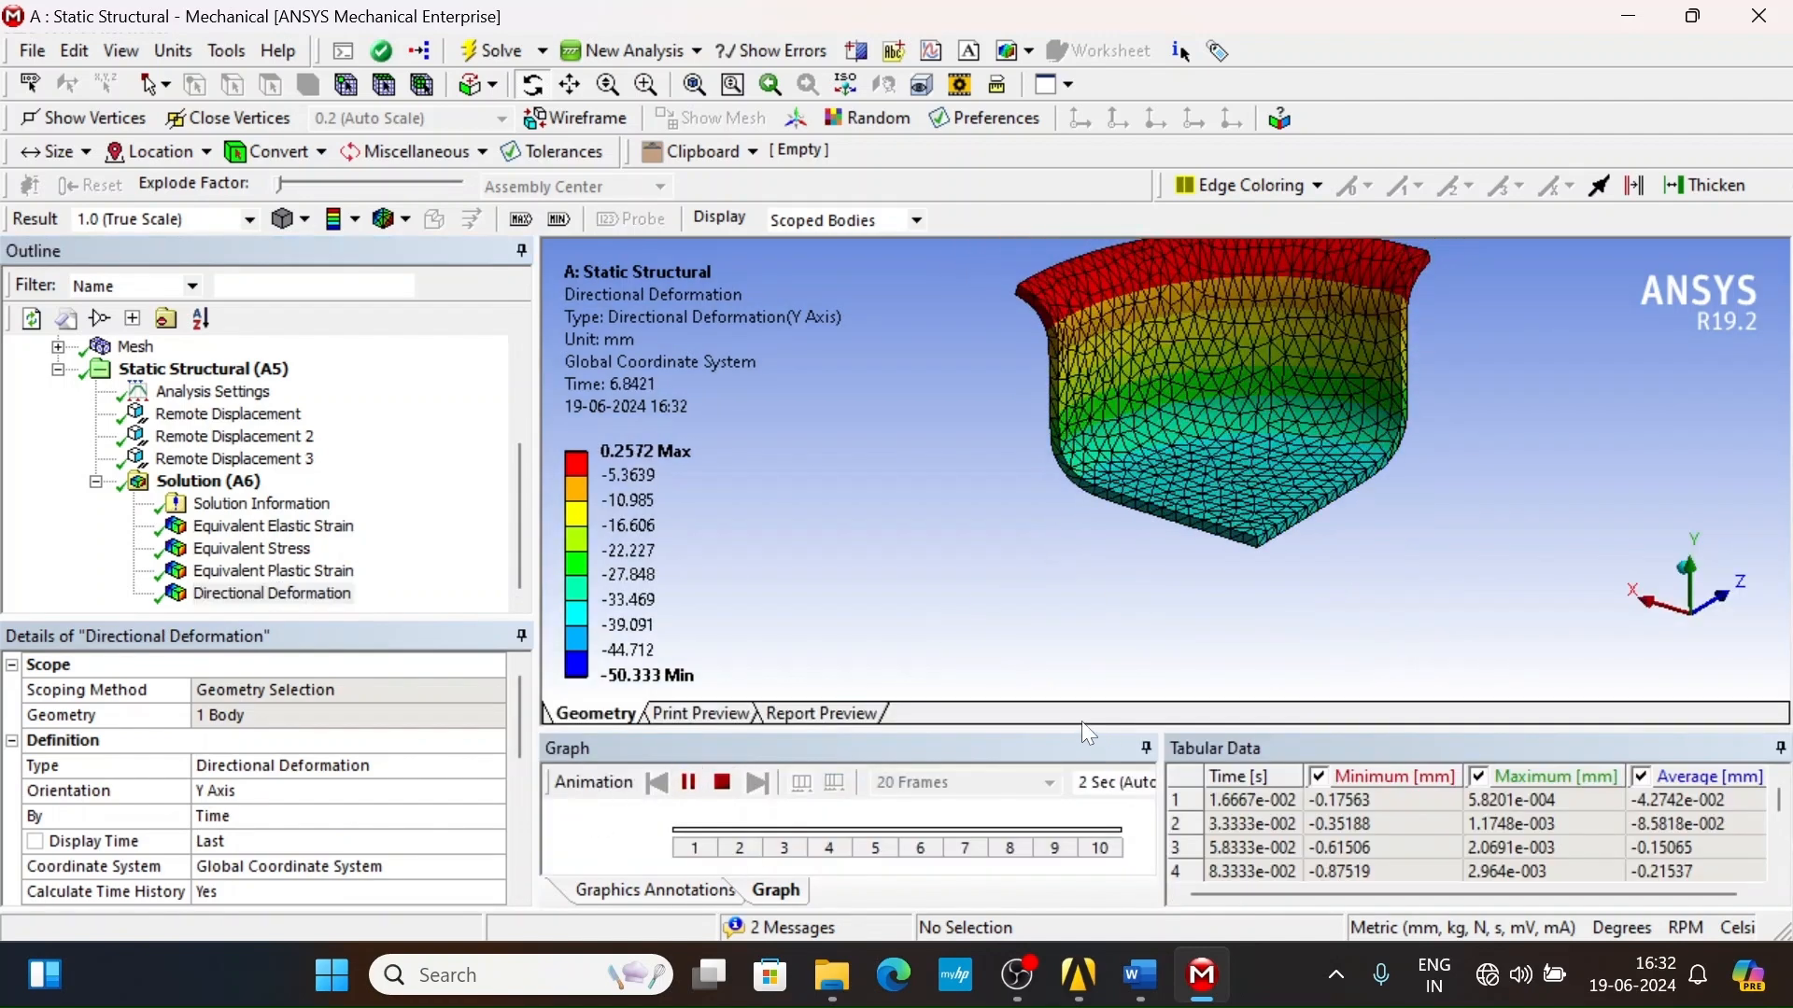
{"action": "left_click_drag", "start_coordinate": [1081, 729], "coordinate": [1083, 791]}
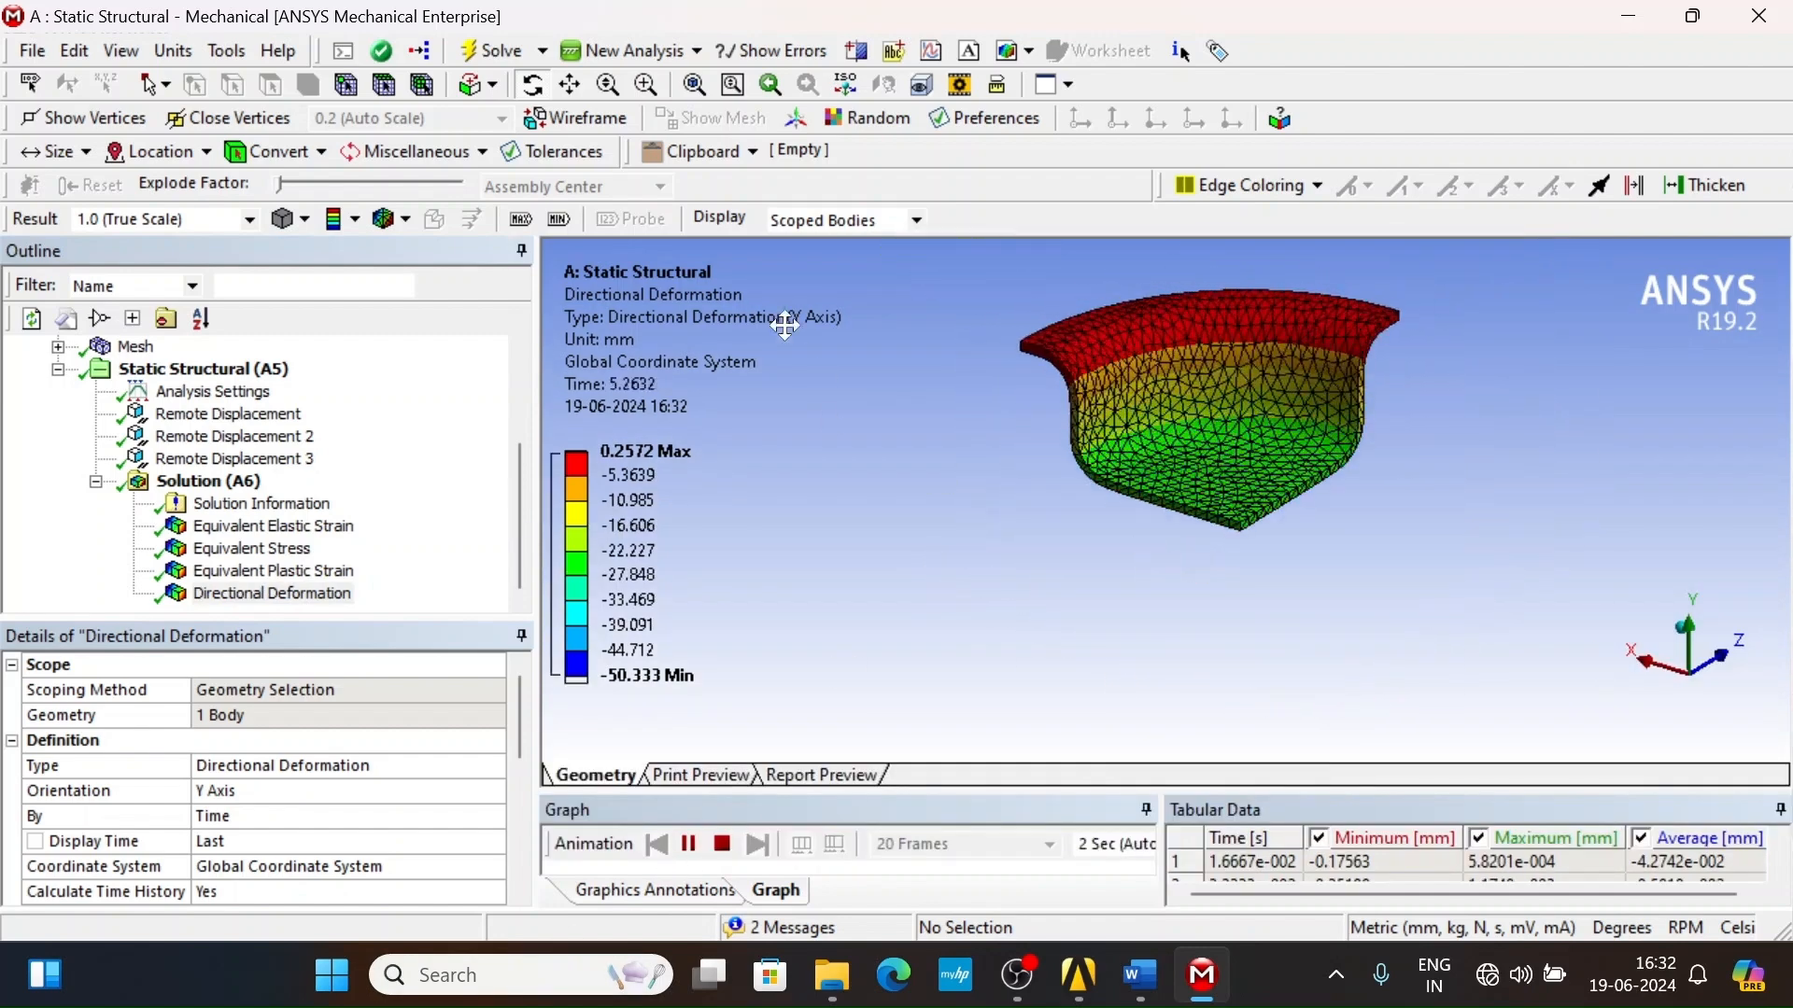
{"action": "left_click", "coordinate": [689, 843]}
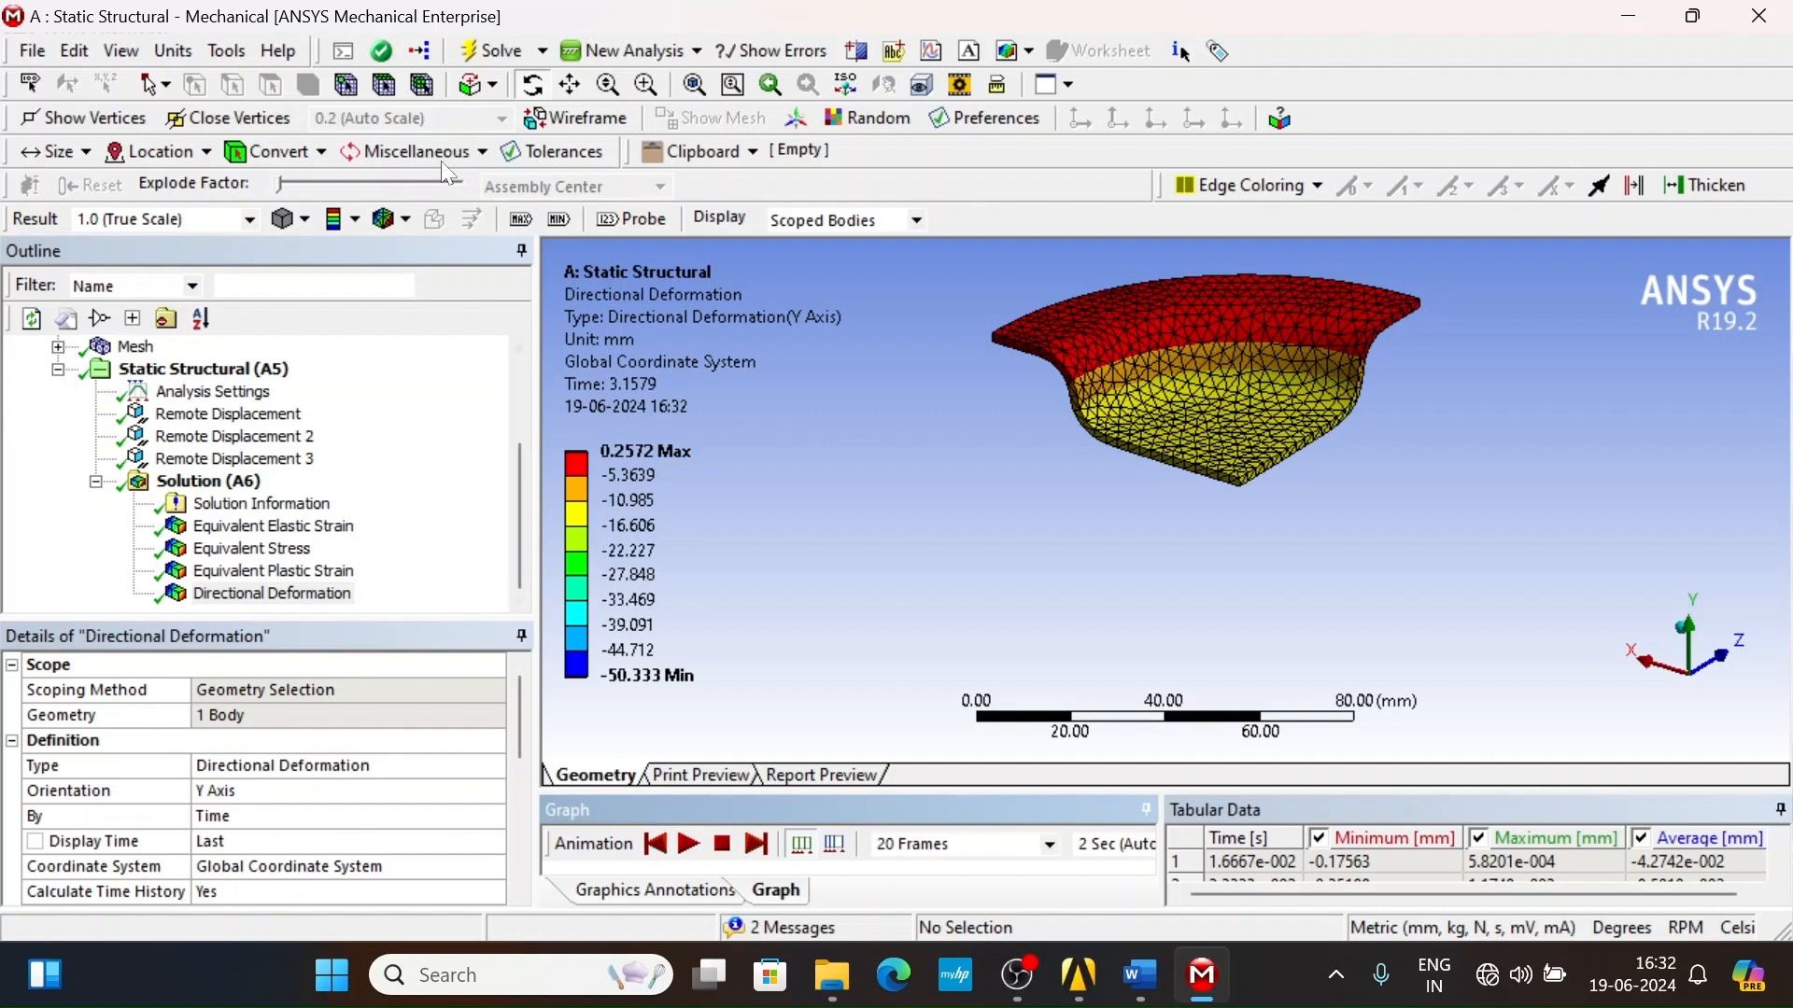
- Set the deformation contour's edge display to No WireFrame and replay the animation
{"action": "left_click", "coordinate": [406, 220]}
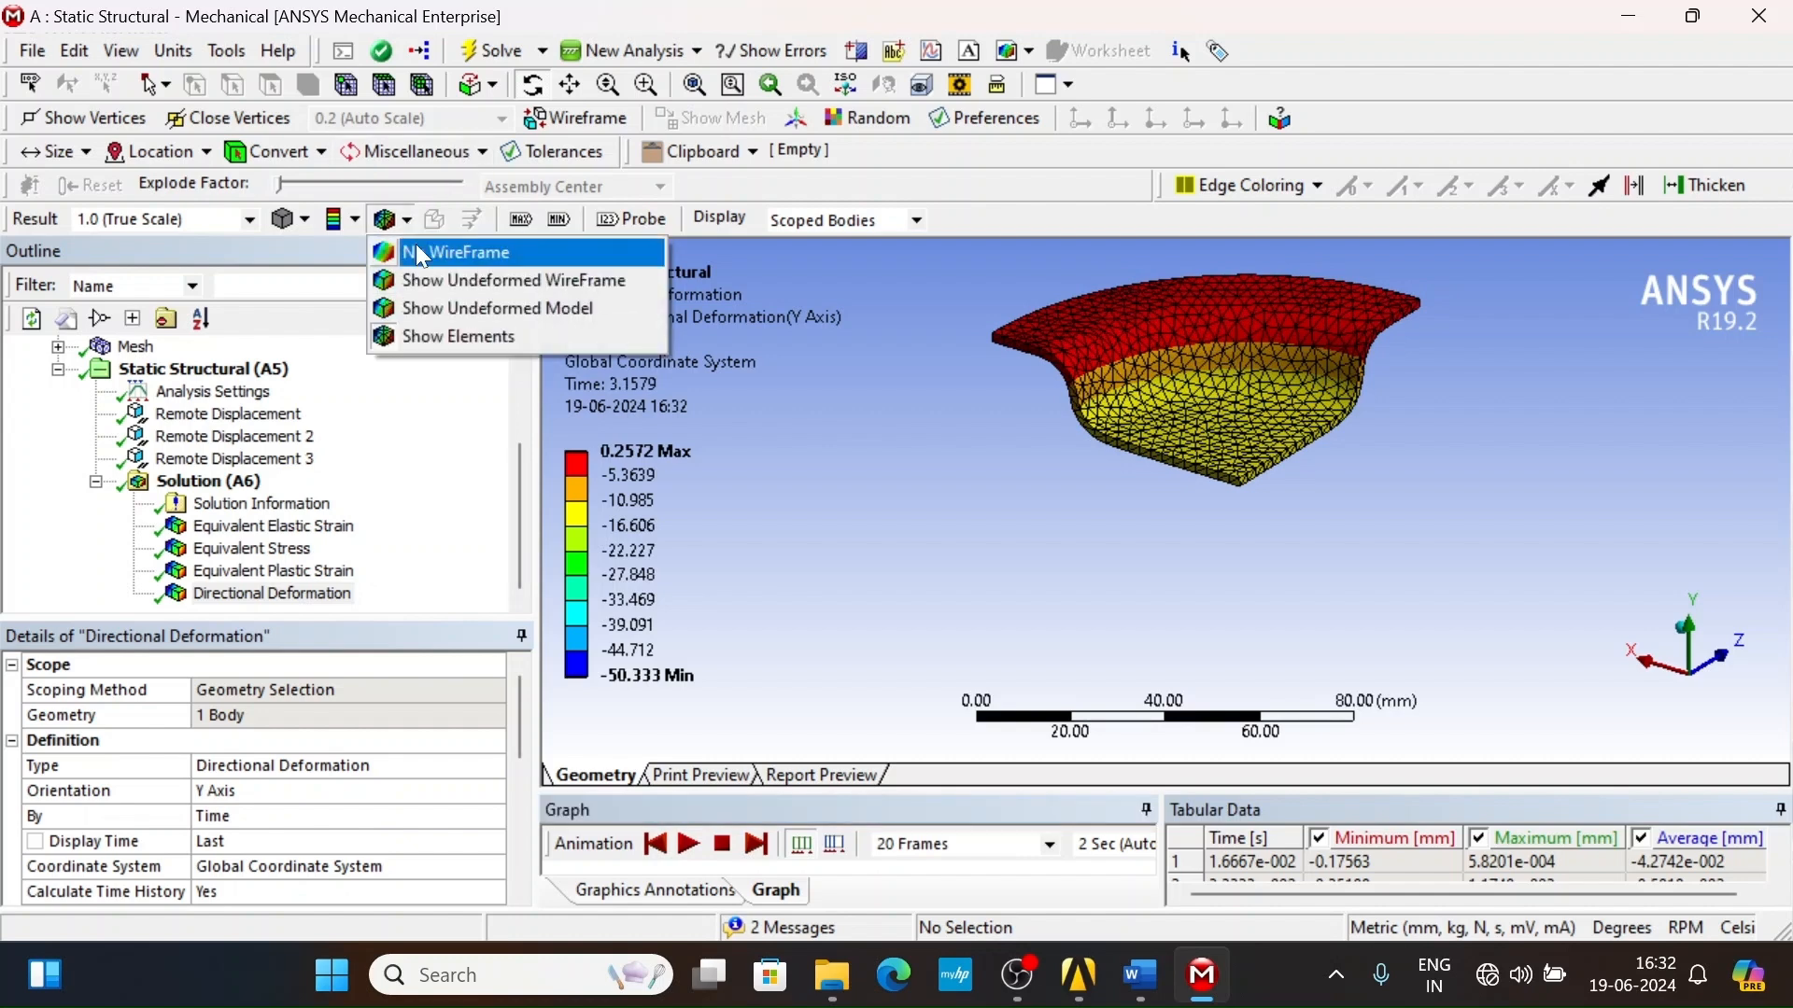
{"action": "left_click", "coordinate": [420, 254]}
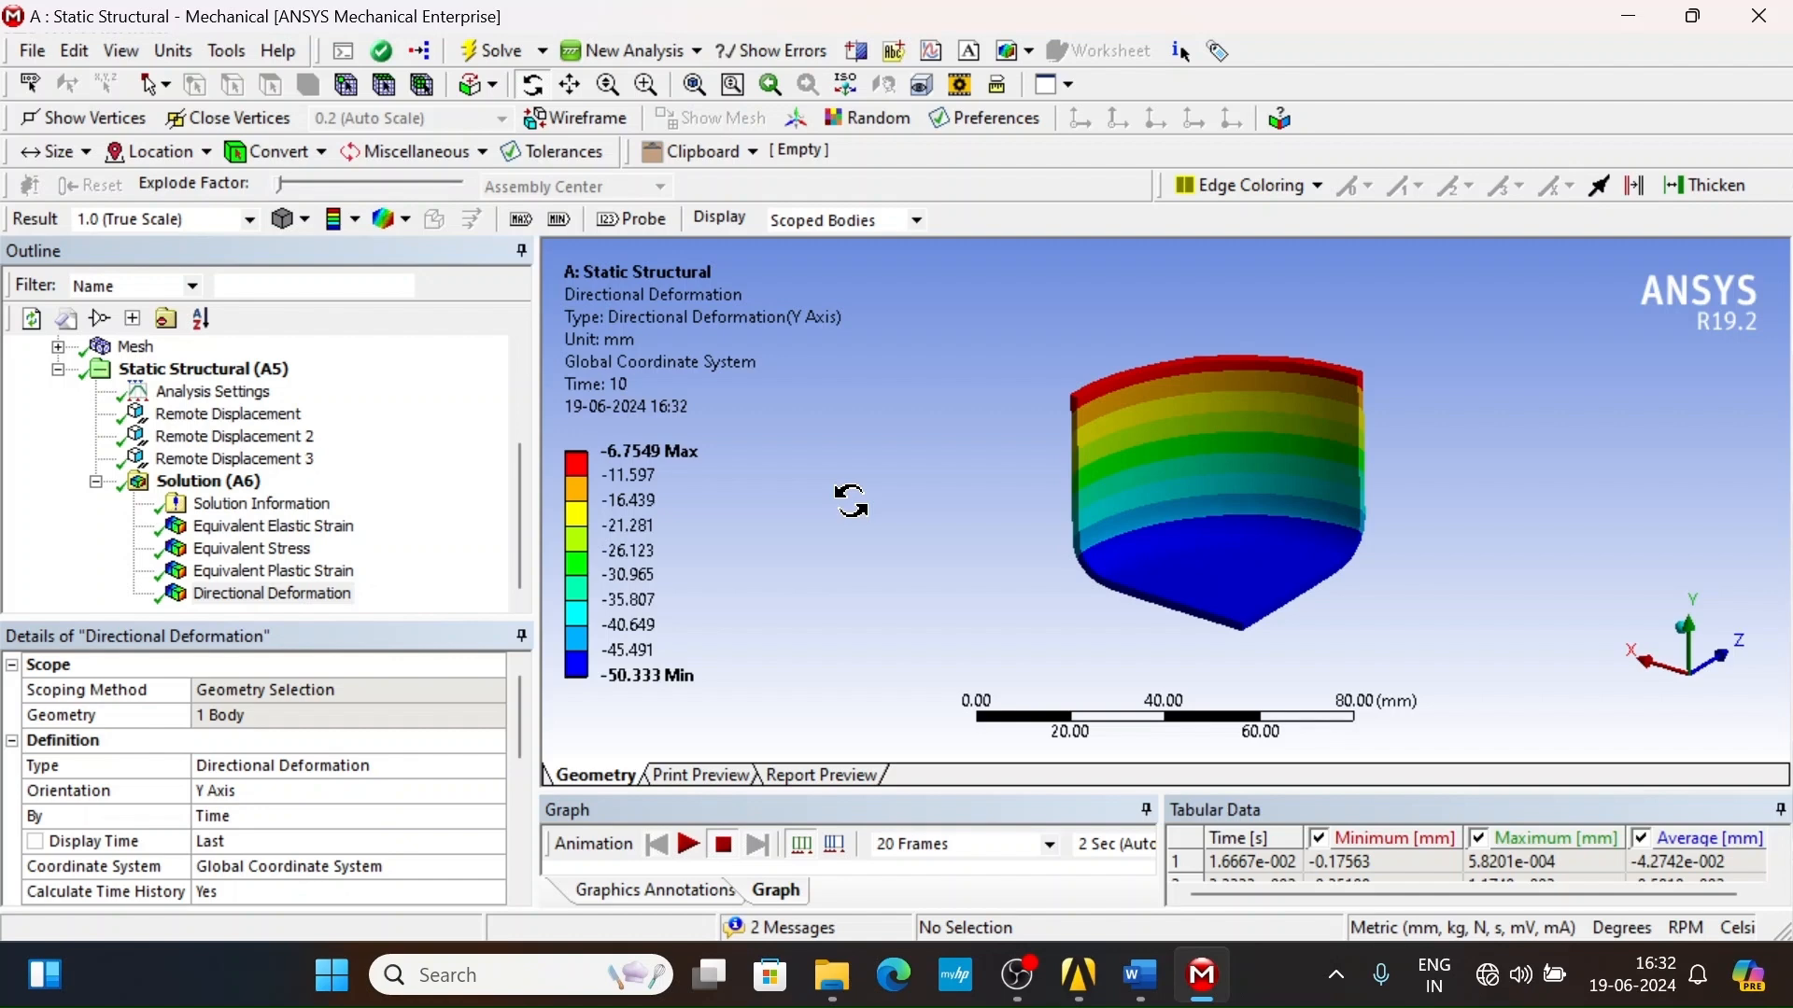
{"action": "left_click", "coordinate": [688, 844]}
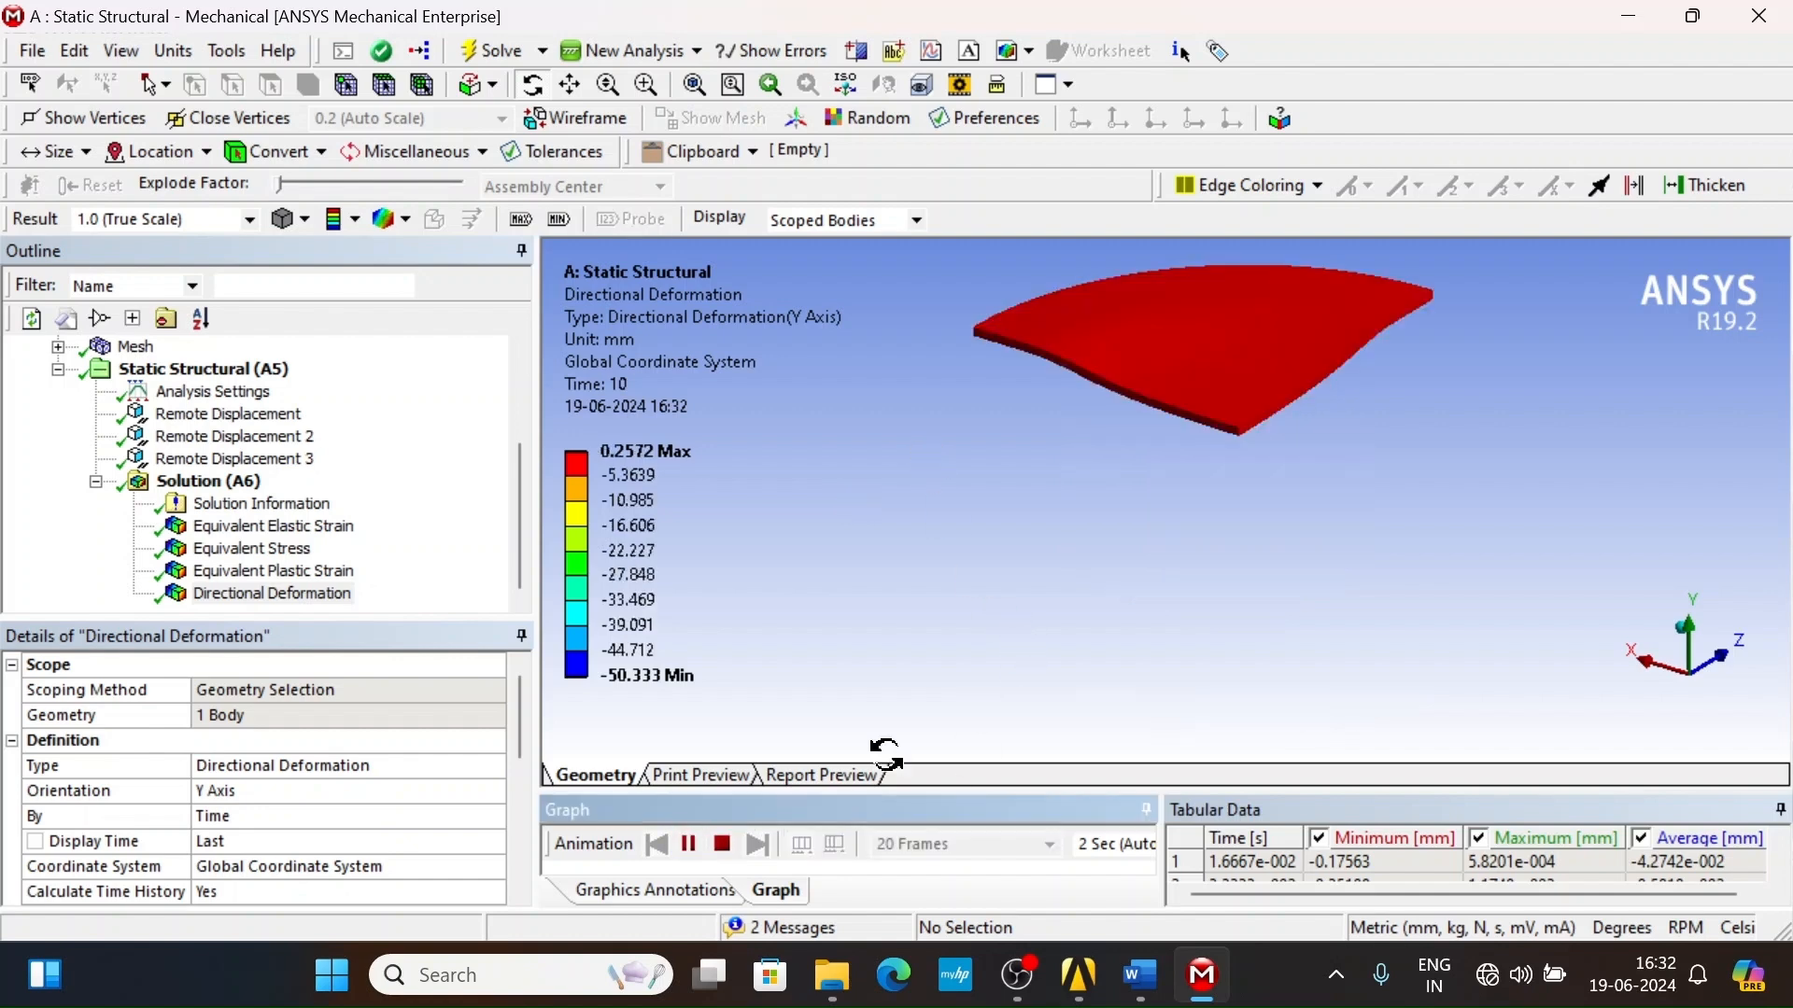
- Display All Bodies, fit the whole assembly in view and animate the Directional Deformation with the tooling
{"action": "left_click", "coordinate": [915, 221]}
{"action": "left_click", "coordinate": [821, 245]}
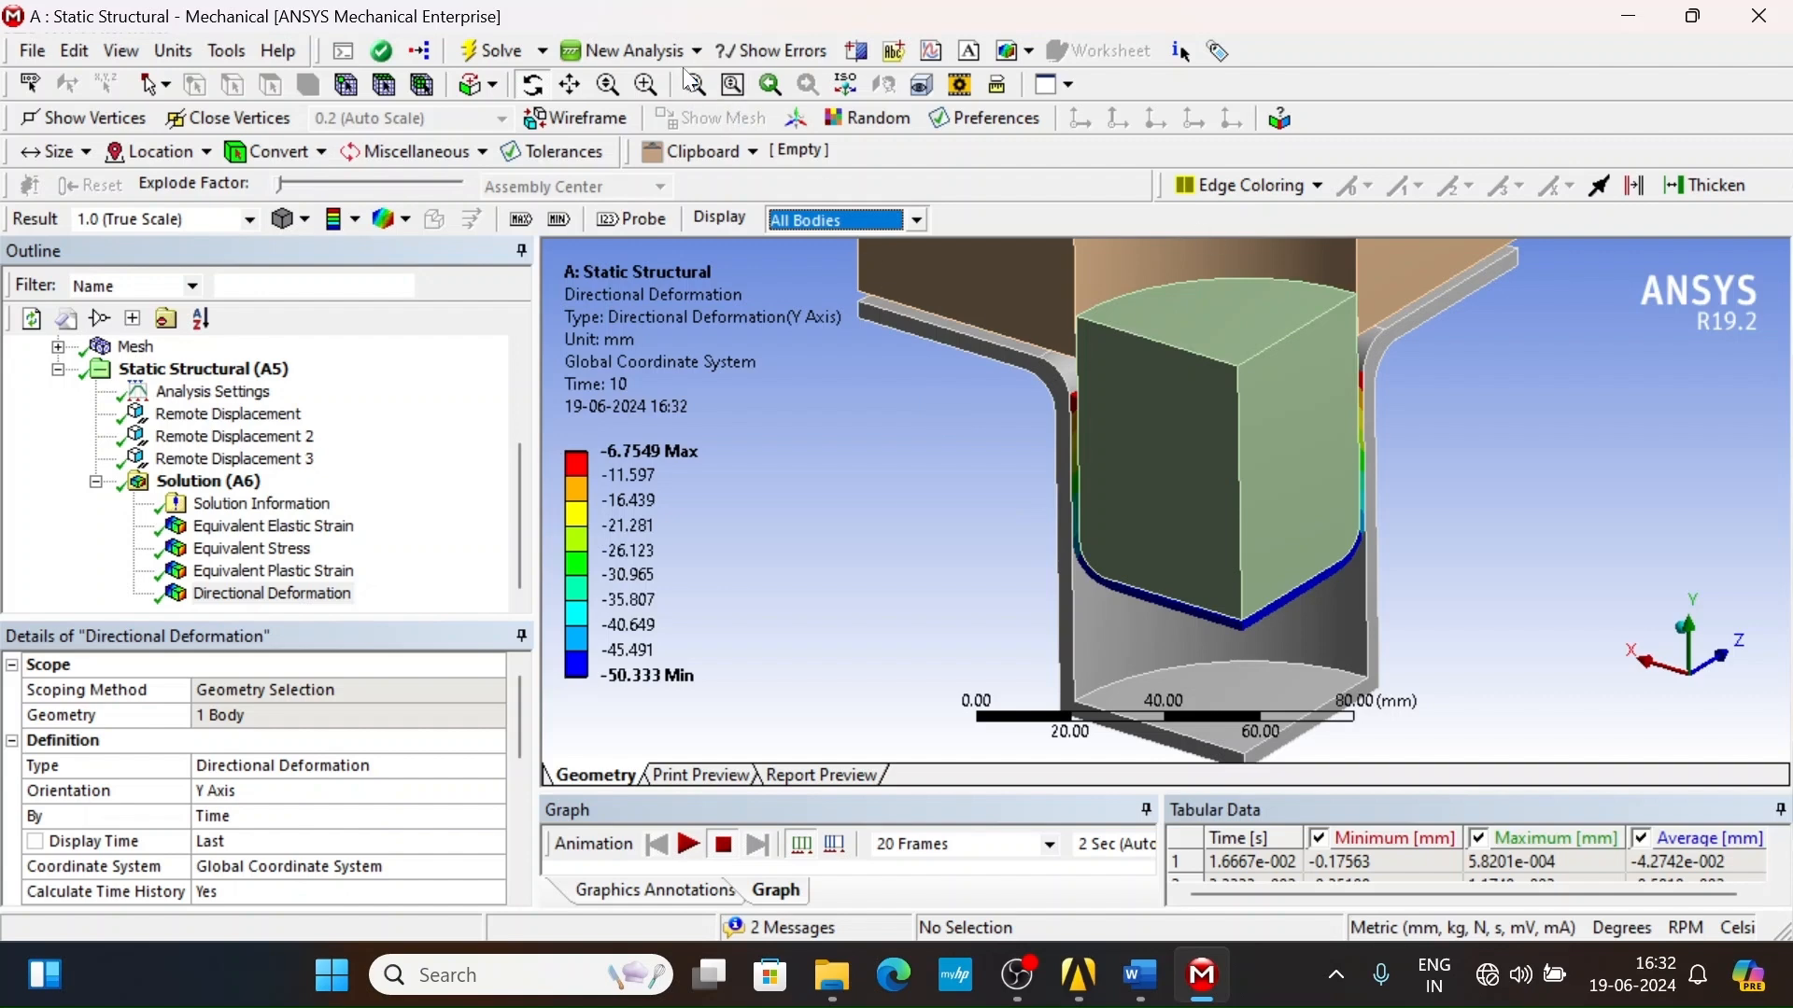
{"action": "left_click", "coordinate": [693, 84]}
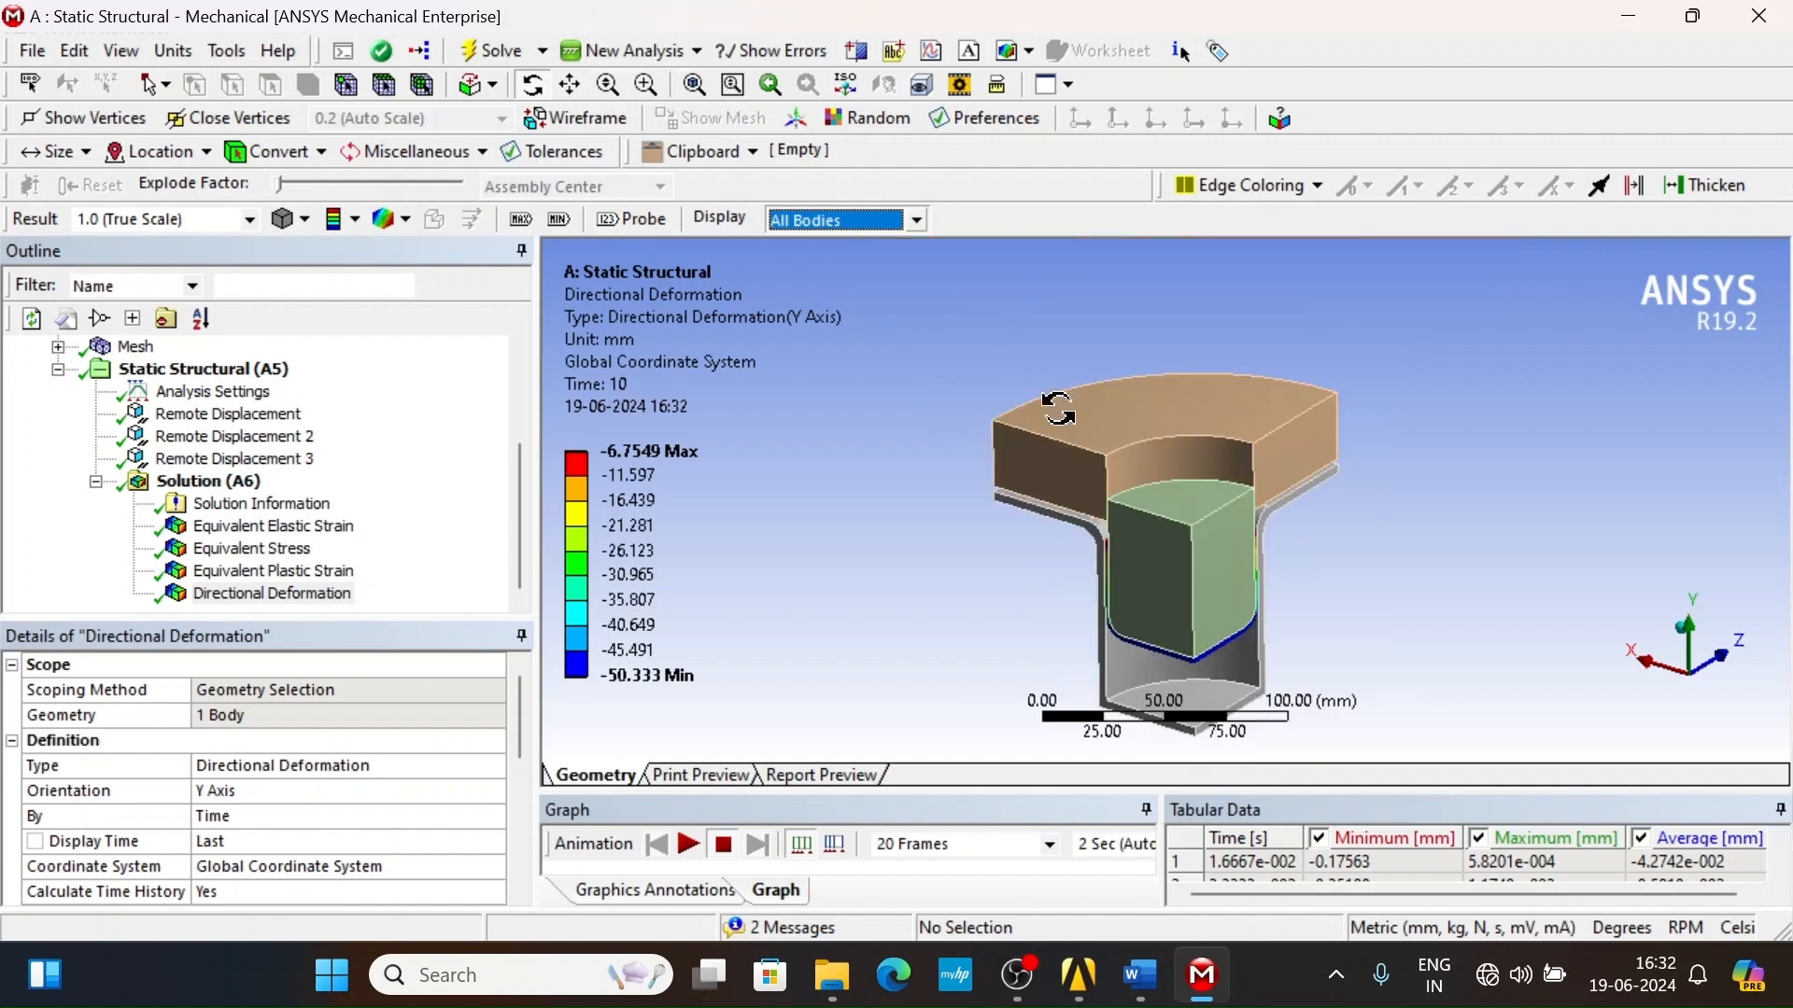
{"action": "left_click", "coordinate": [1195, 509]}
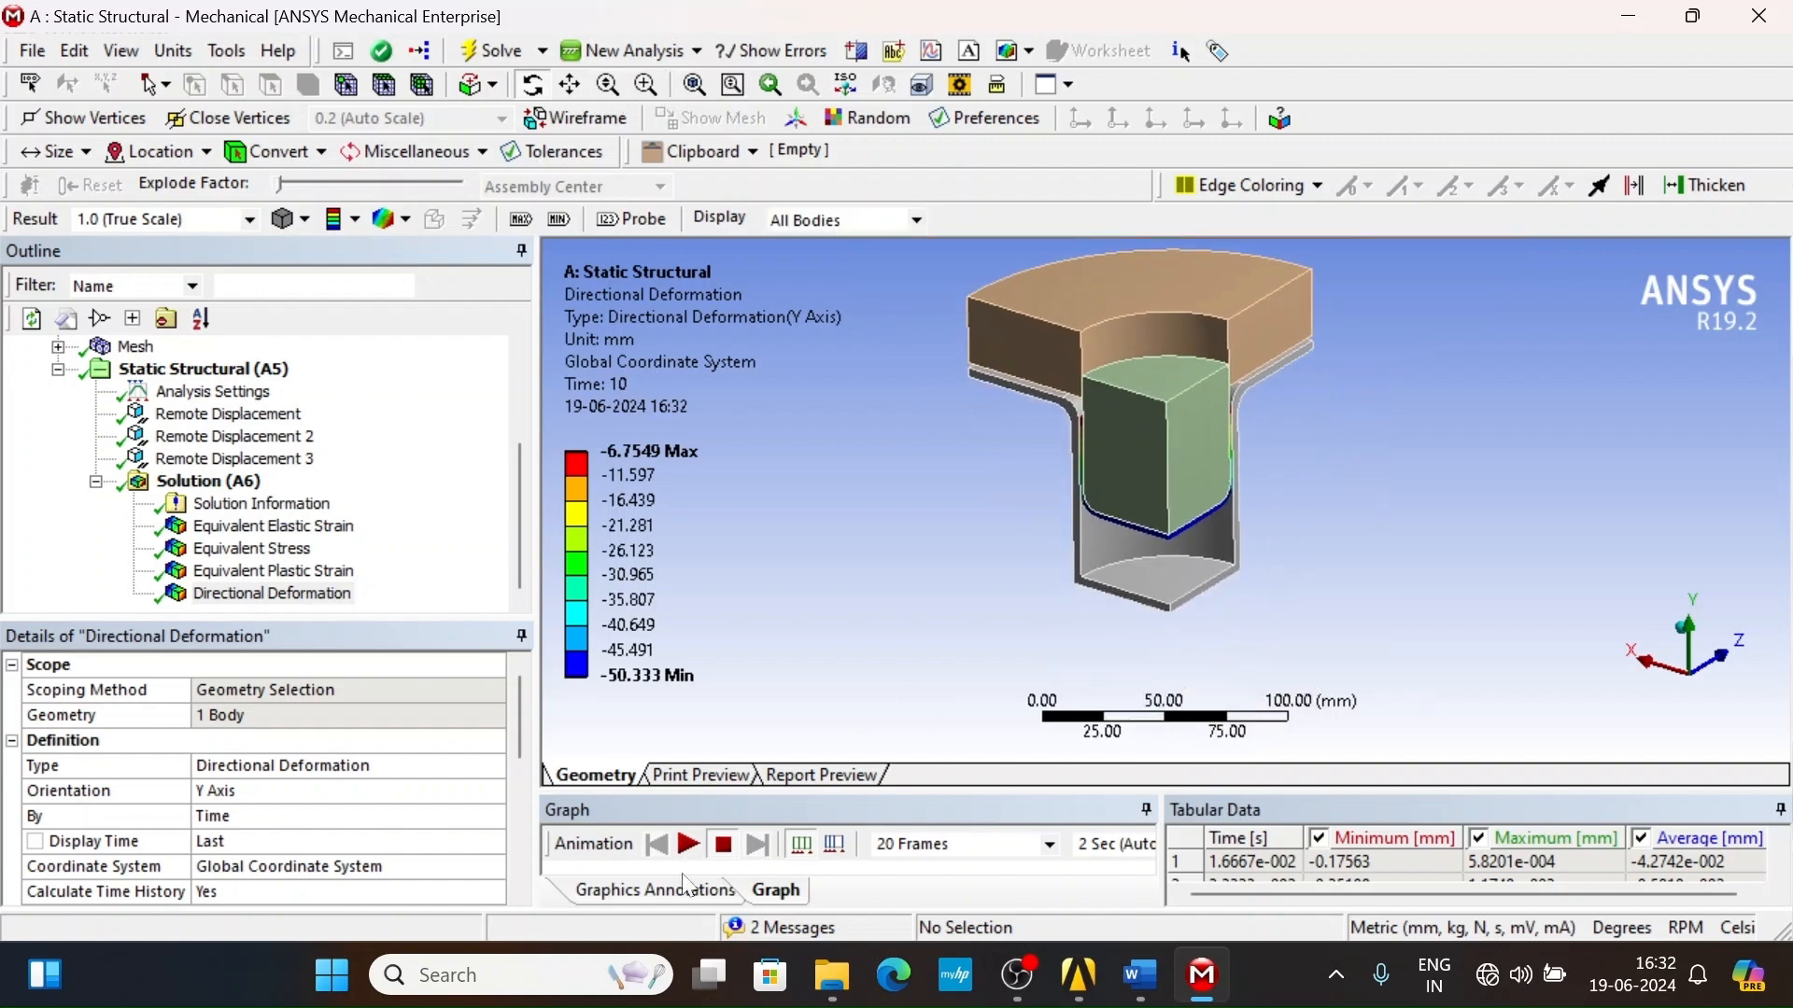
{"action": "left_click", "coordinate": [695, 843]}
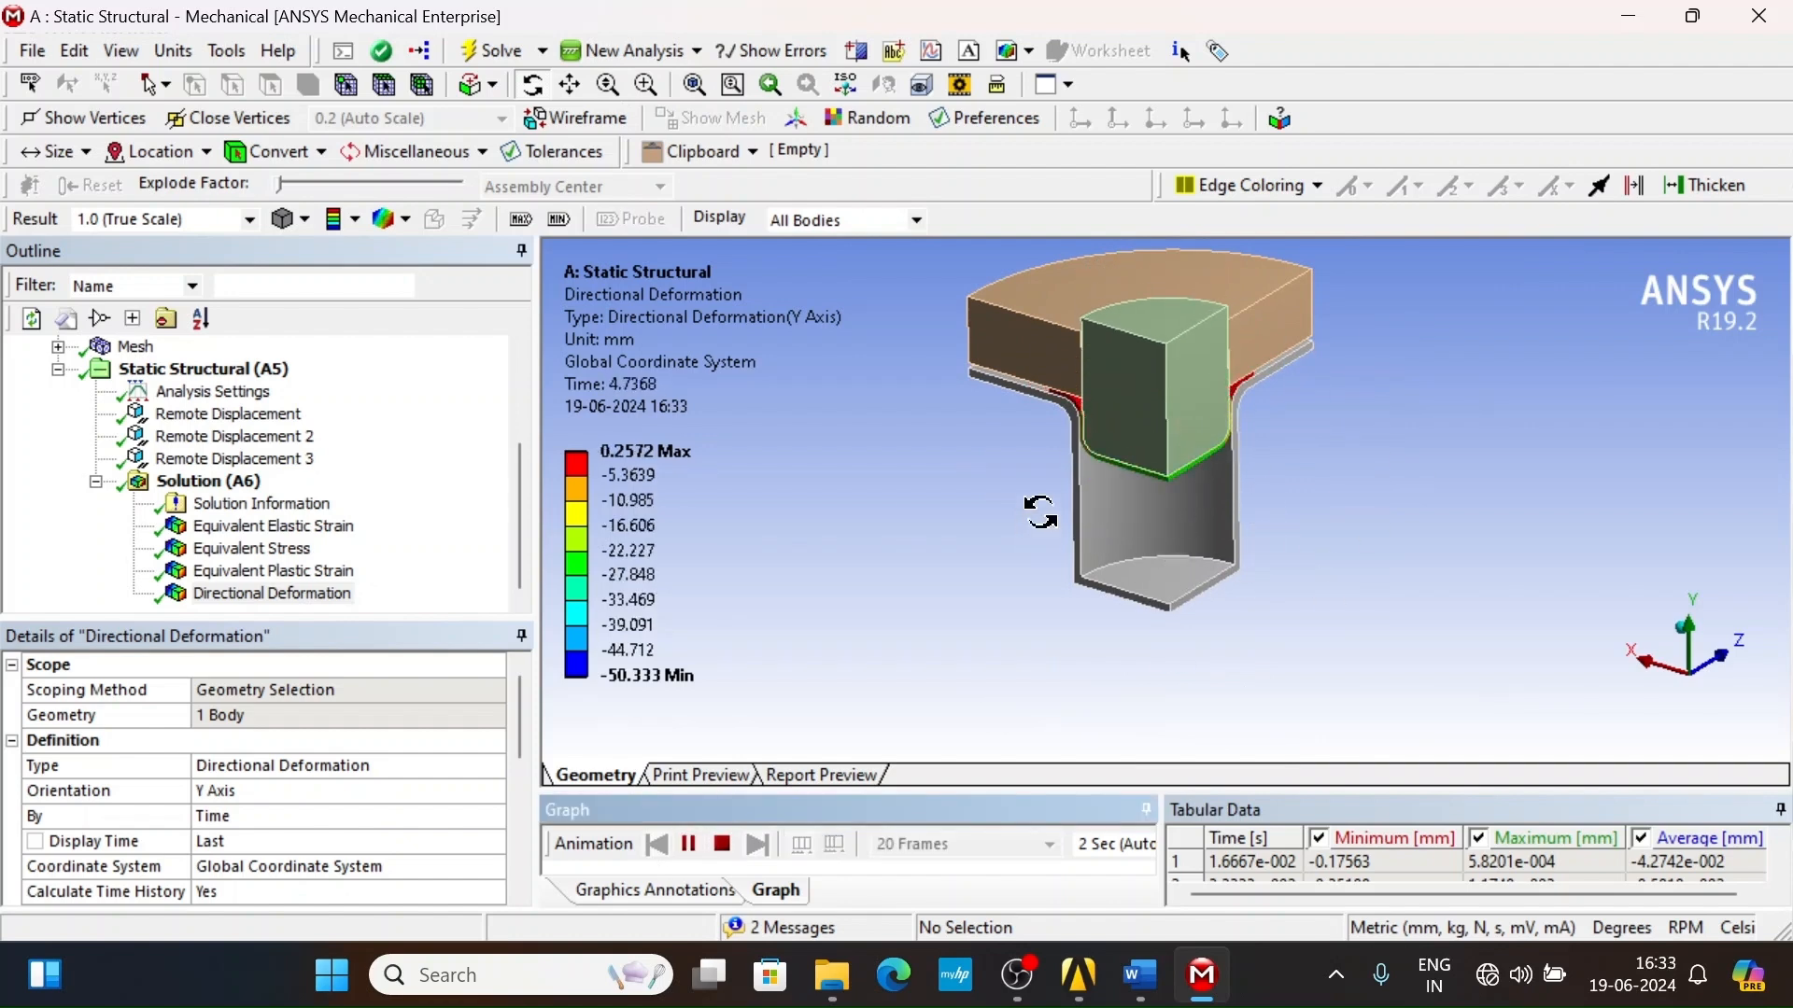
- Examine the running punch animation from the side, pausing it, resuming it and pausing it again at the end of the draw
{"action": "scroll", "coordinate": [1102, 490], "scroll_direction": "up", "scroll_amount": 5}
{"action": "middle_click_drag", "start_coordinate": [1130, 499], "coordinate": [1210, 426]}
{"action": "scroll", "coordinate": [1210, 490], "scroll_direction": "down", "scroll_amount": 4}
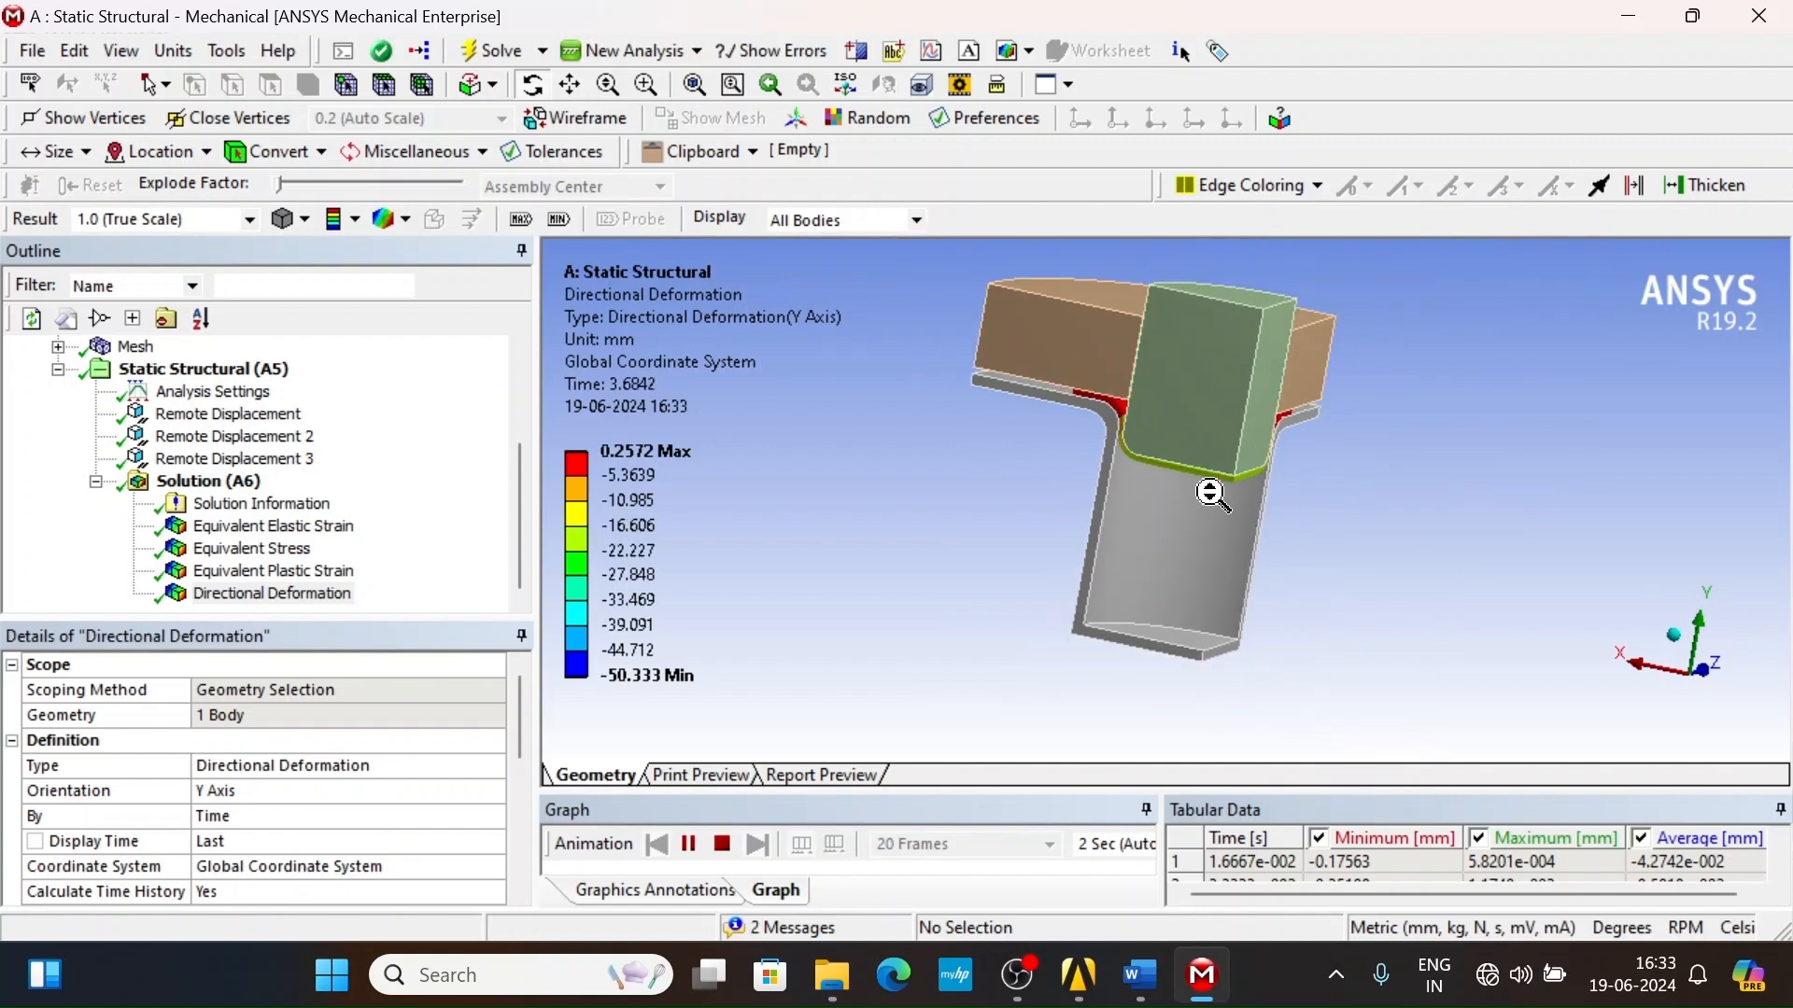
{"action": "middle_click_drag", "start_coordinate": [1210, 490], "coordinate": [1253, 492]}
{"action": "left_click", "coordinate": [692, 848]}
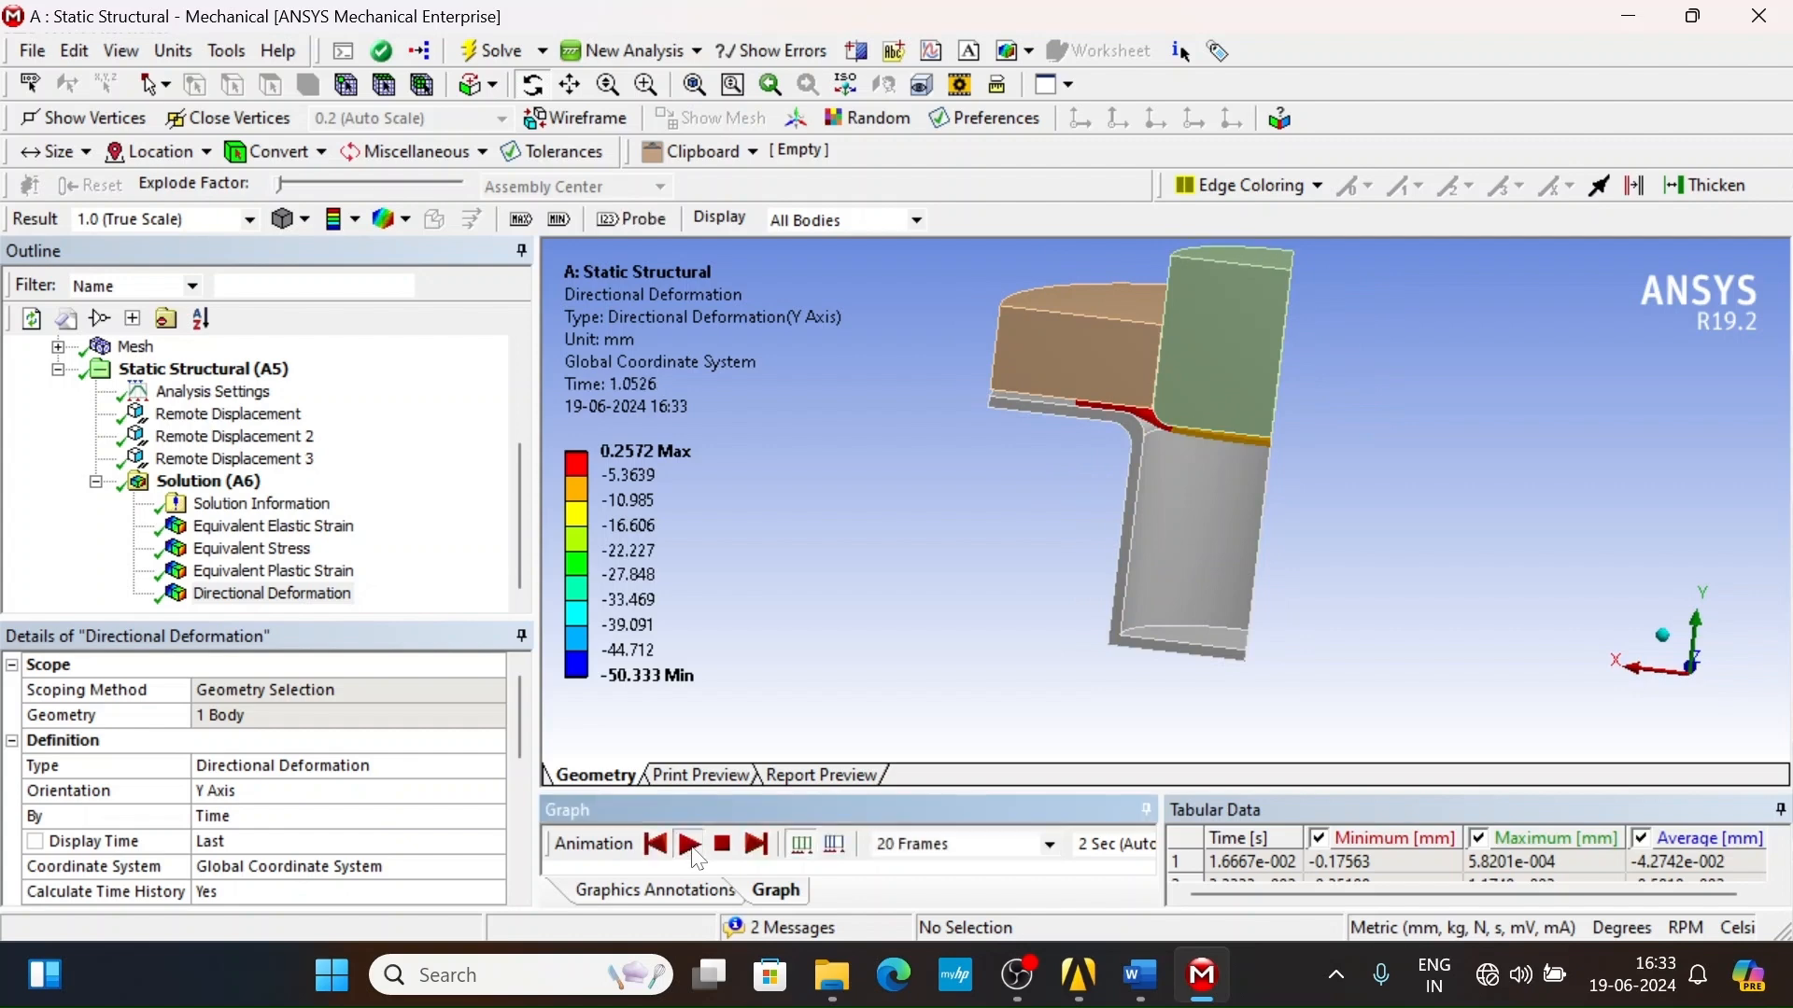
{"action": "left_click", "coordinate": [692, 848]}
{"action": "left_click", "coordinate": [696, 850]}
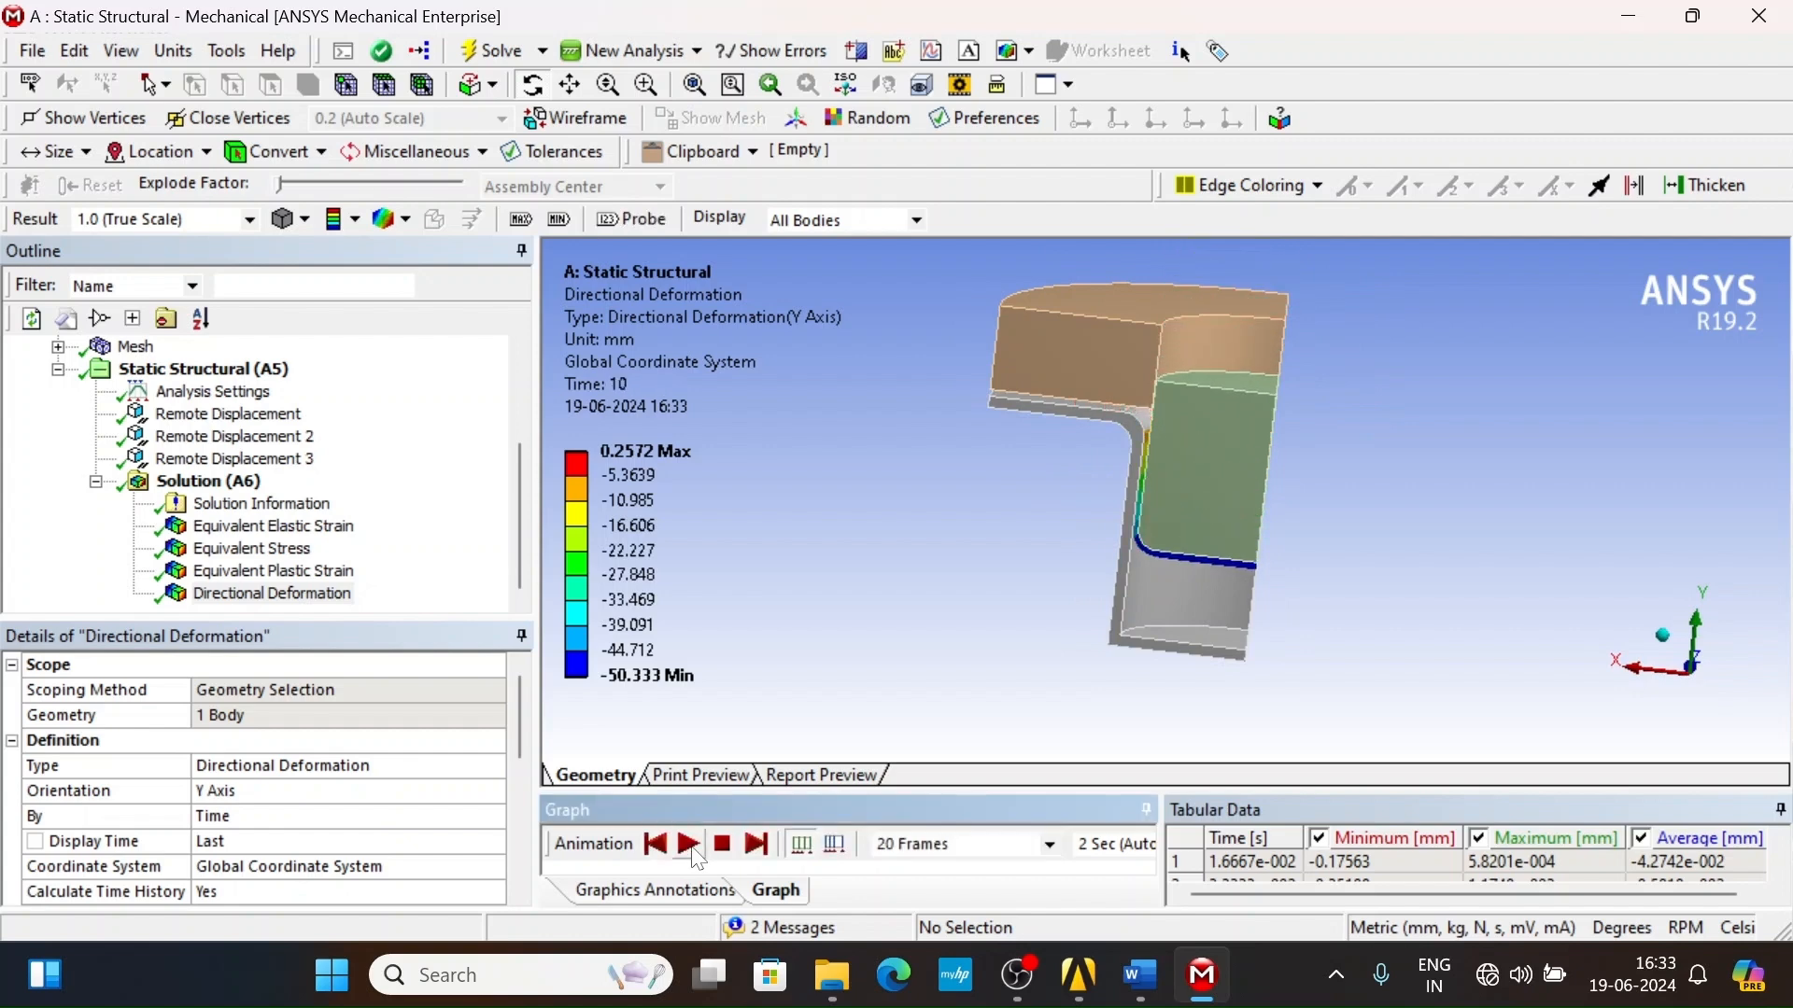
- View the assembly from other angles, replay the animation and pause it near full depth to inspect the blank around the punch
{"action": "left_click_drag", "start_coordinate": [1261, 614], "coordinate": [1241, 696]}
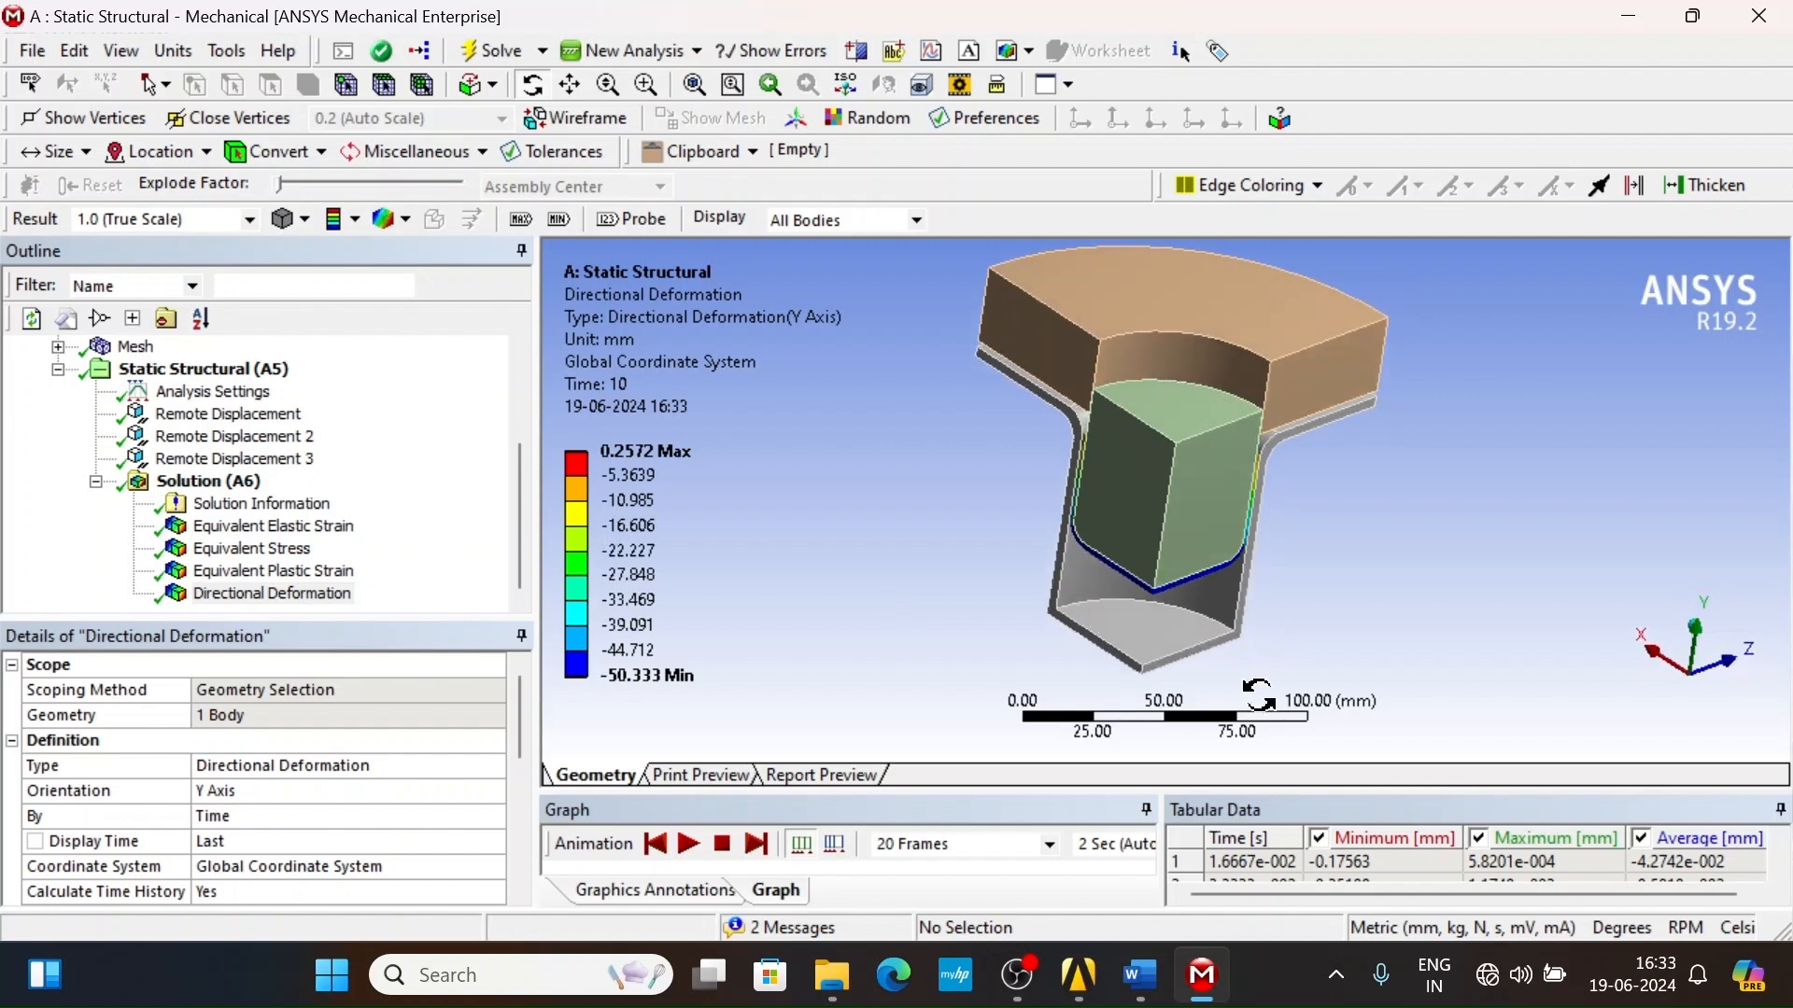
{"action": "left_click_drag", "start_coordinate": [1249, 548], "coordinate": [1249, 512]}
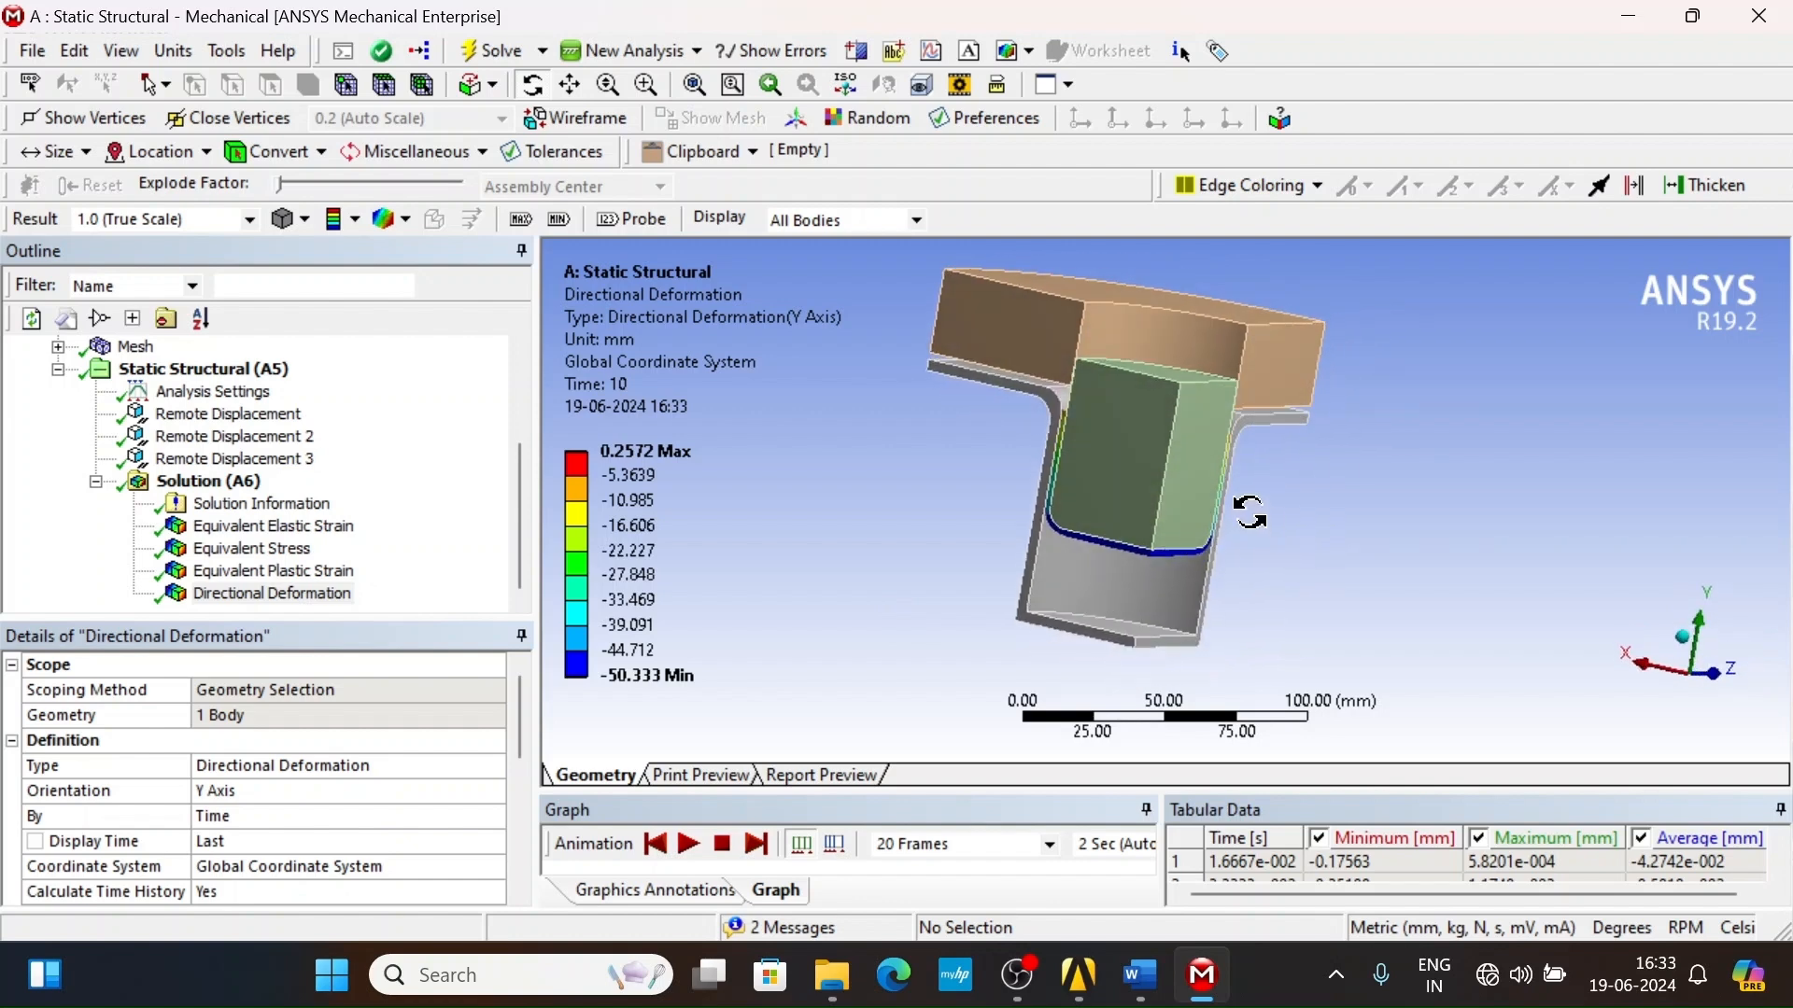
{"action": "middle_click_drag", "start_coordinate": [1239, 502], "coordinate": [1254, 525], "text": "ctrl"}
{"action": "left_click_drag", "start_coordinate": [1253, 551], "coordinate": [1279, 556]}
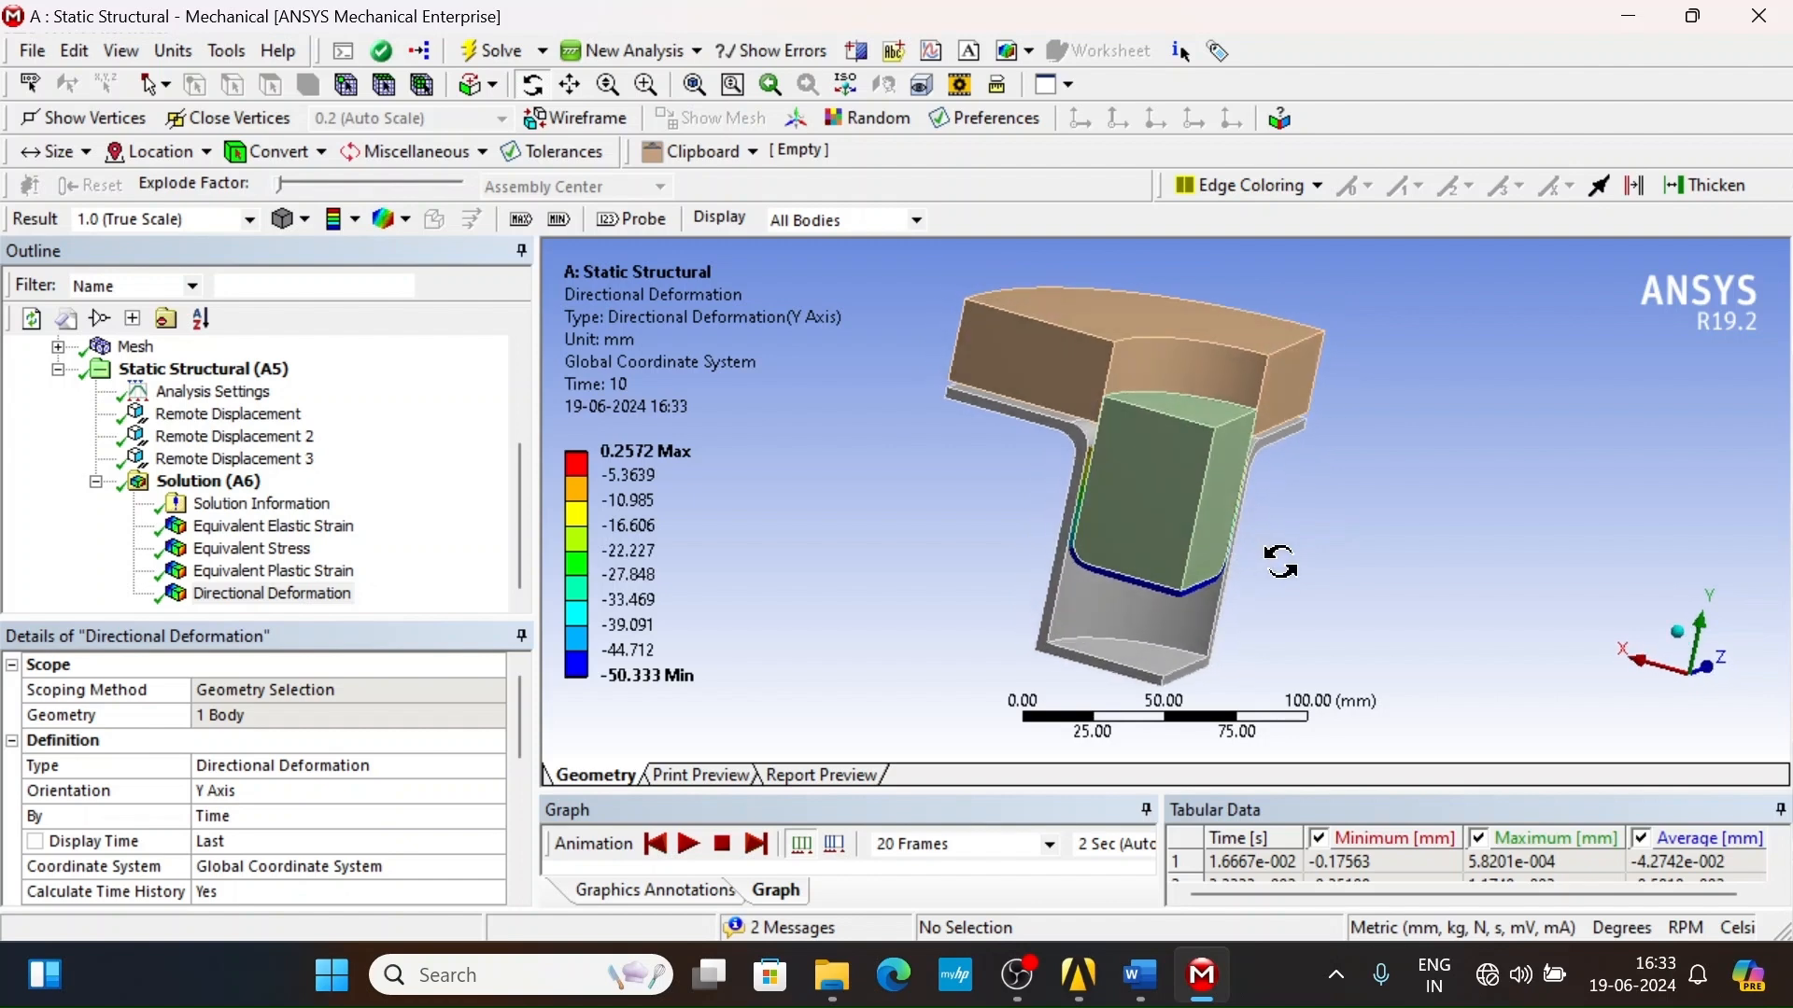
{"action": "left_click", "coordinate": [699, 853]}
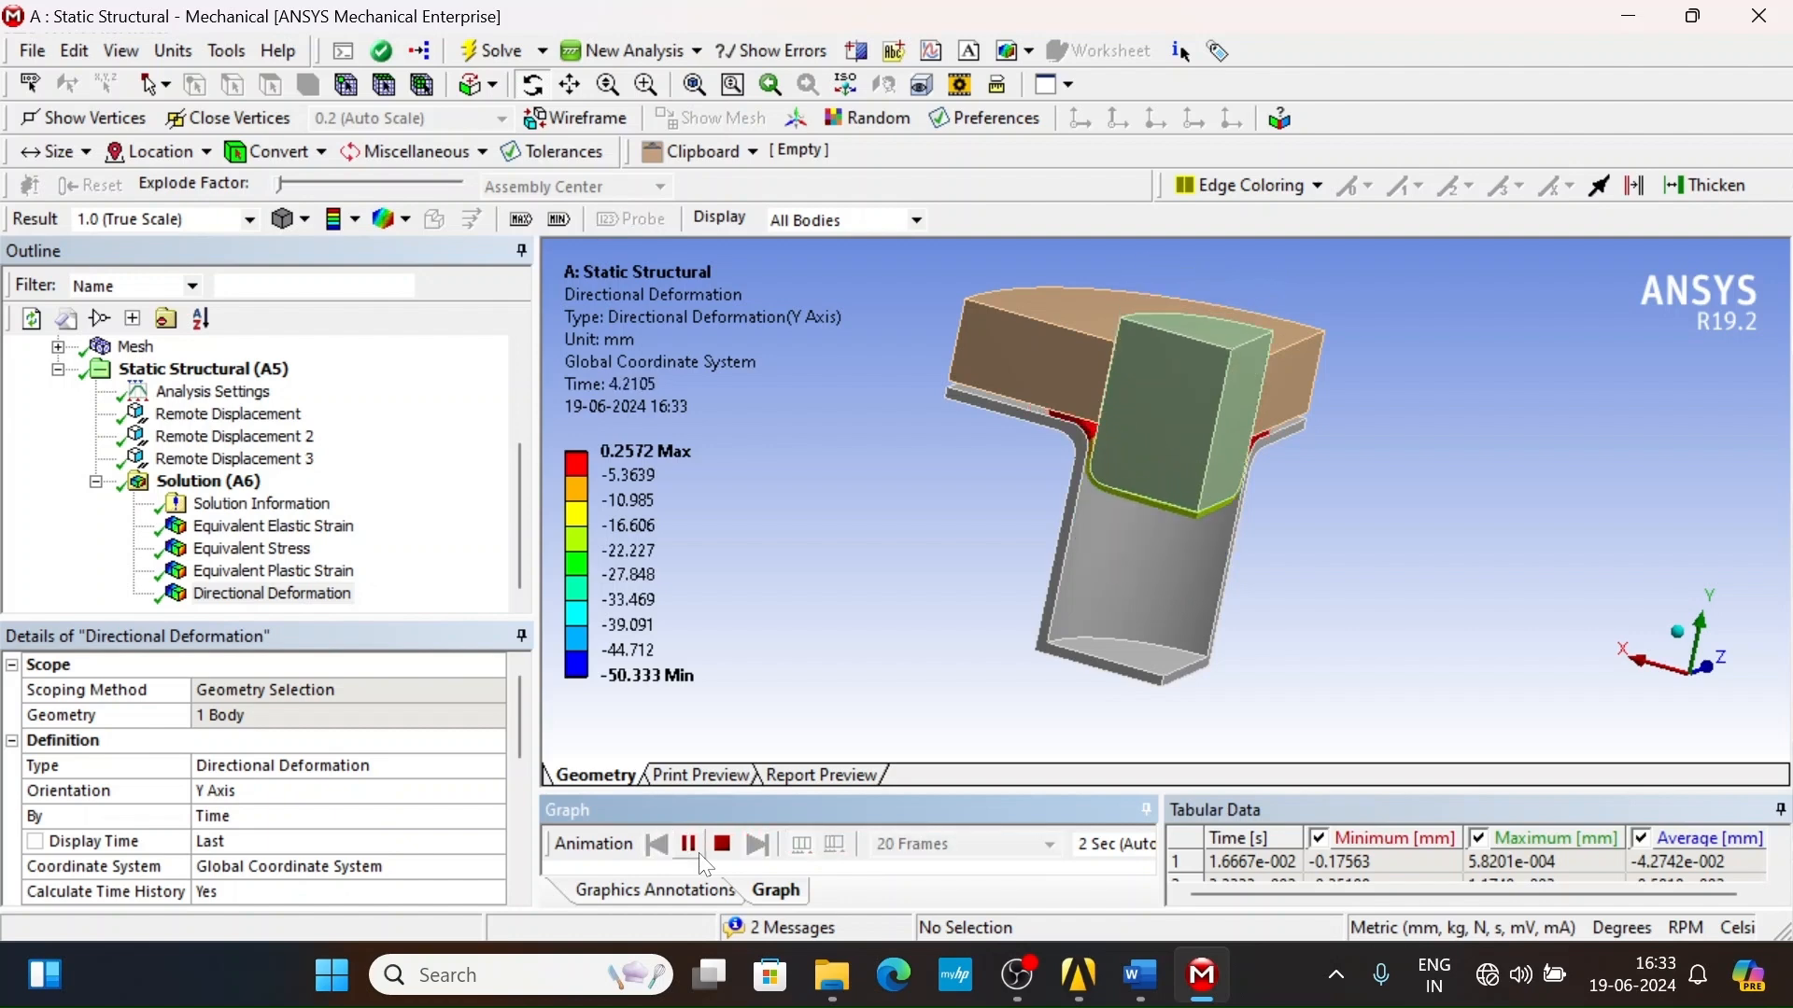
{"action": "left_click", "coordinate": [691, 846]}
{"action": "scroll", "coordinate": [1373, 602], "scroll_direction": "up", "scroll_amount": 2}
{"action": "scroll", "coordinate": [1373, 602], "scroll_direction": "up", "scroll_amount": 2}
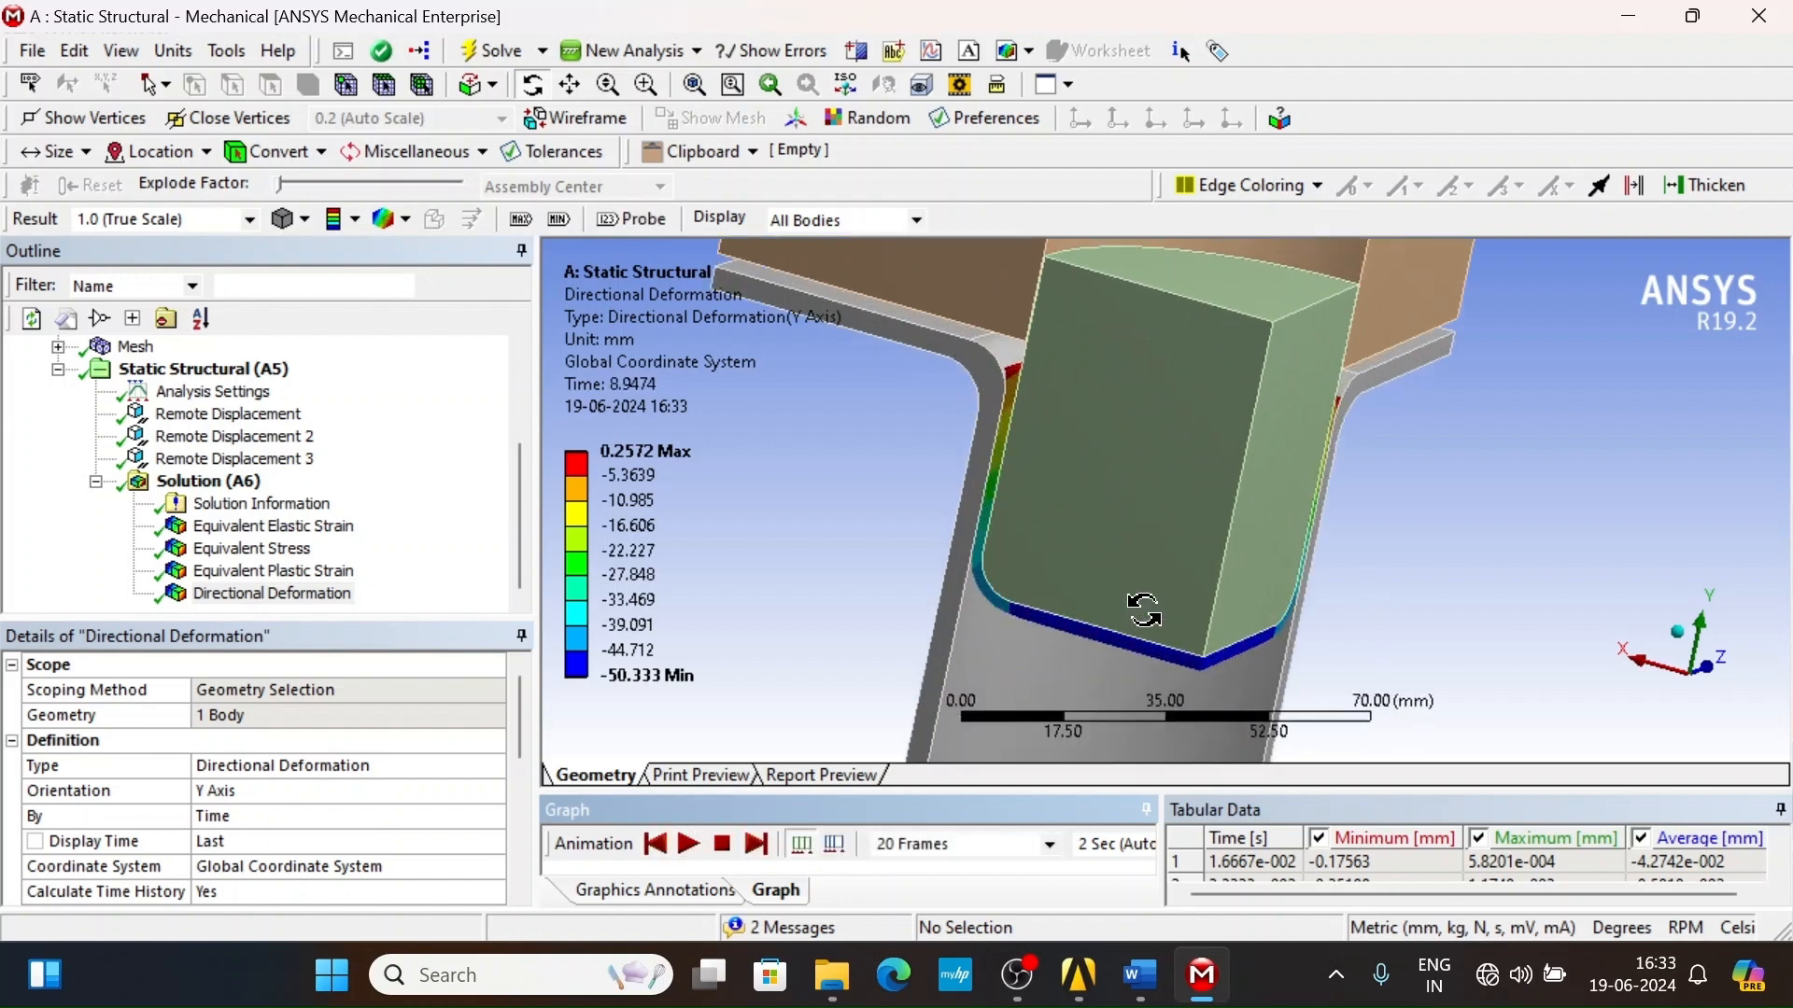
{"action": "scroll", "coordinate": [1018, 480], "scroll_direction": "down", "scroll_amount": 4}
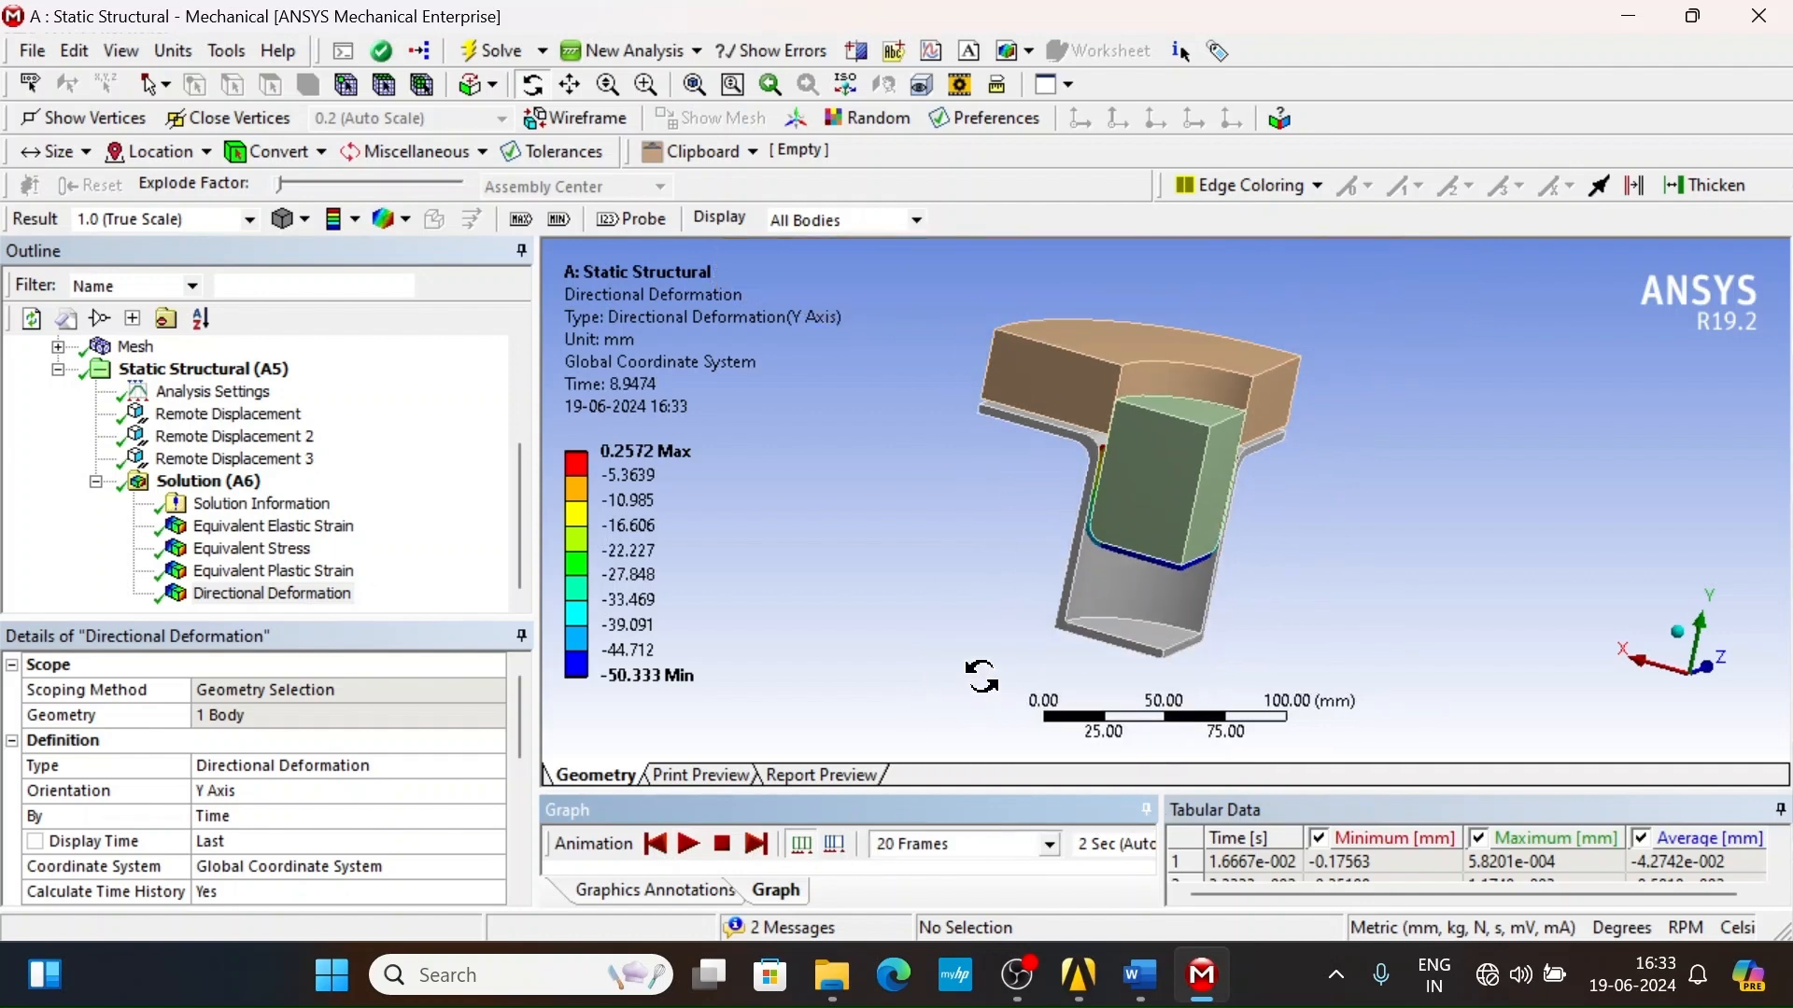
- Limit the Directional Deformation display to Scoped Bodies, animate it, and pause to inspect the partly drawn blank from the side
{"action": "scroll", "coordinate": [1023, 654], "scroll_direction": "up", "scroll_amount": 2}
{"action": "left_click", "coordinate": [840, 220]}
{"action": "left_click", "coordinate": [822, 250]}
{"action": "scroll", "coordinate": [1150, 478], "scroll_direction": "up", "scroll_amount": 2}
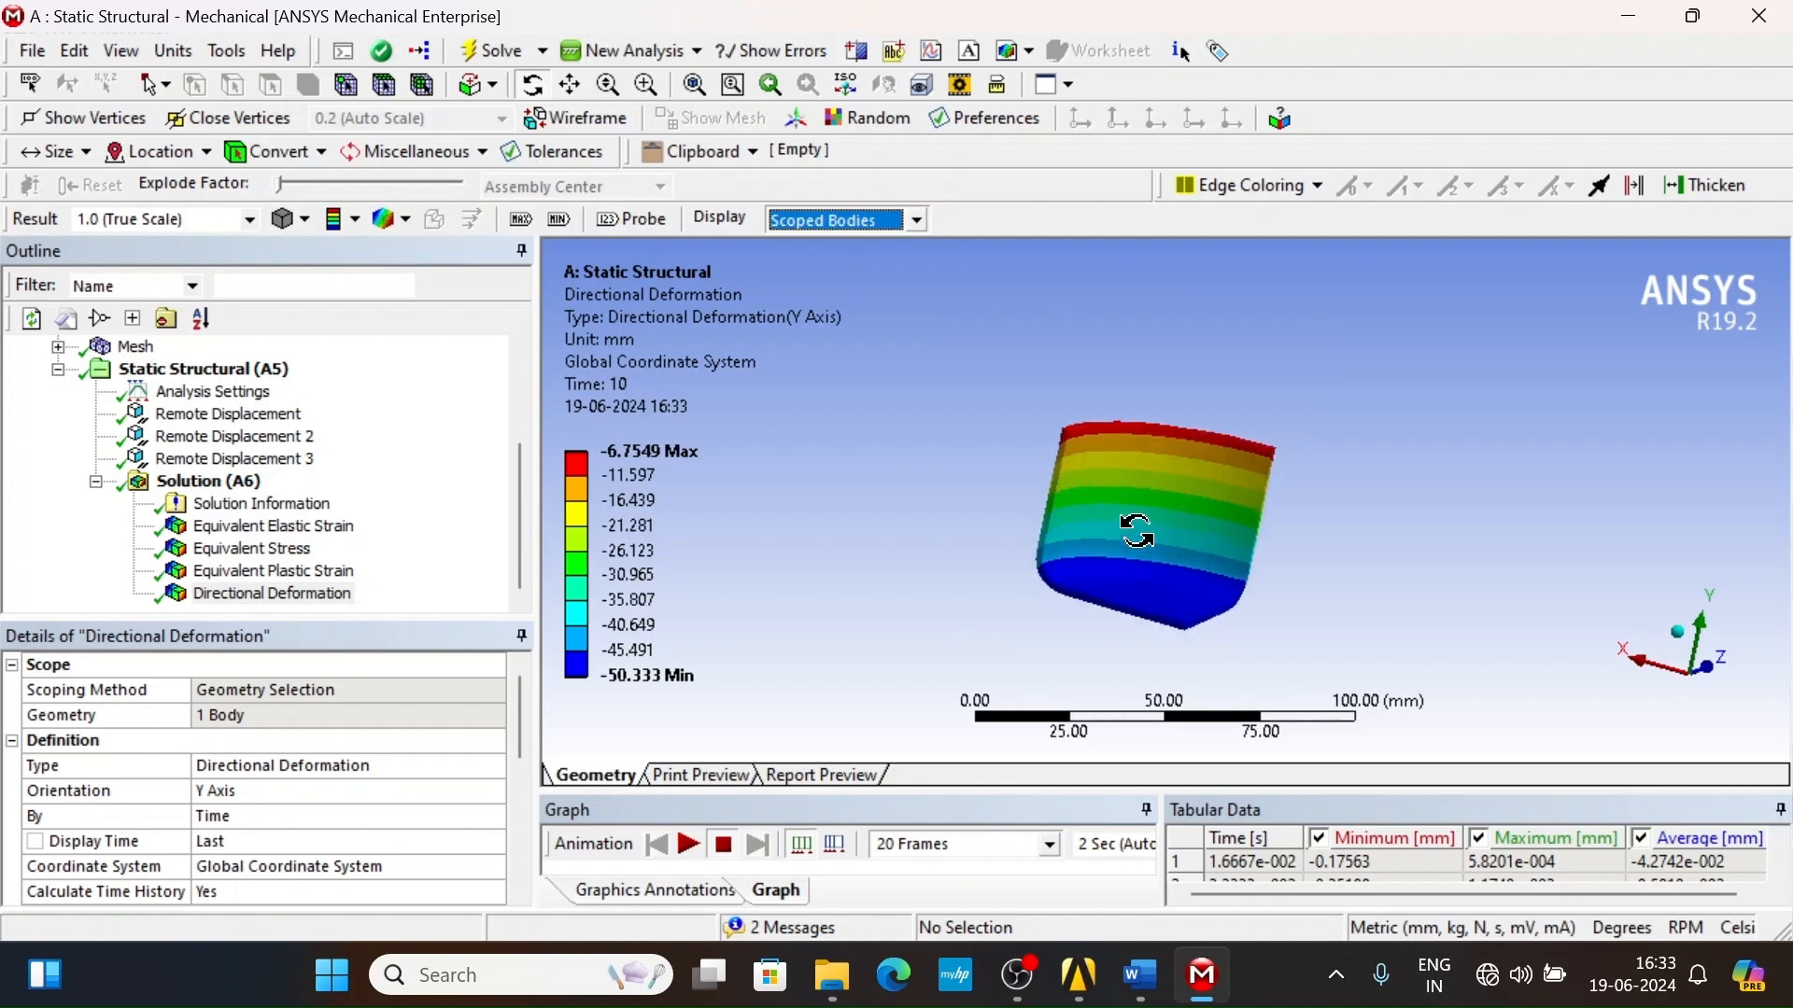
{"action": "left_click", "coordinate": [685, 847]}
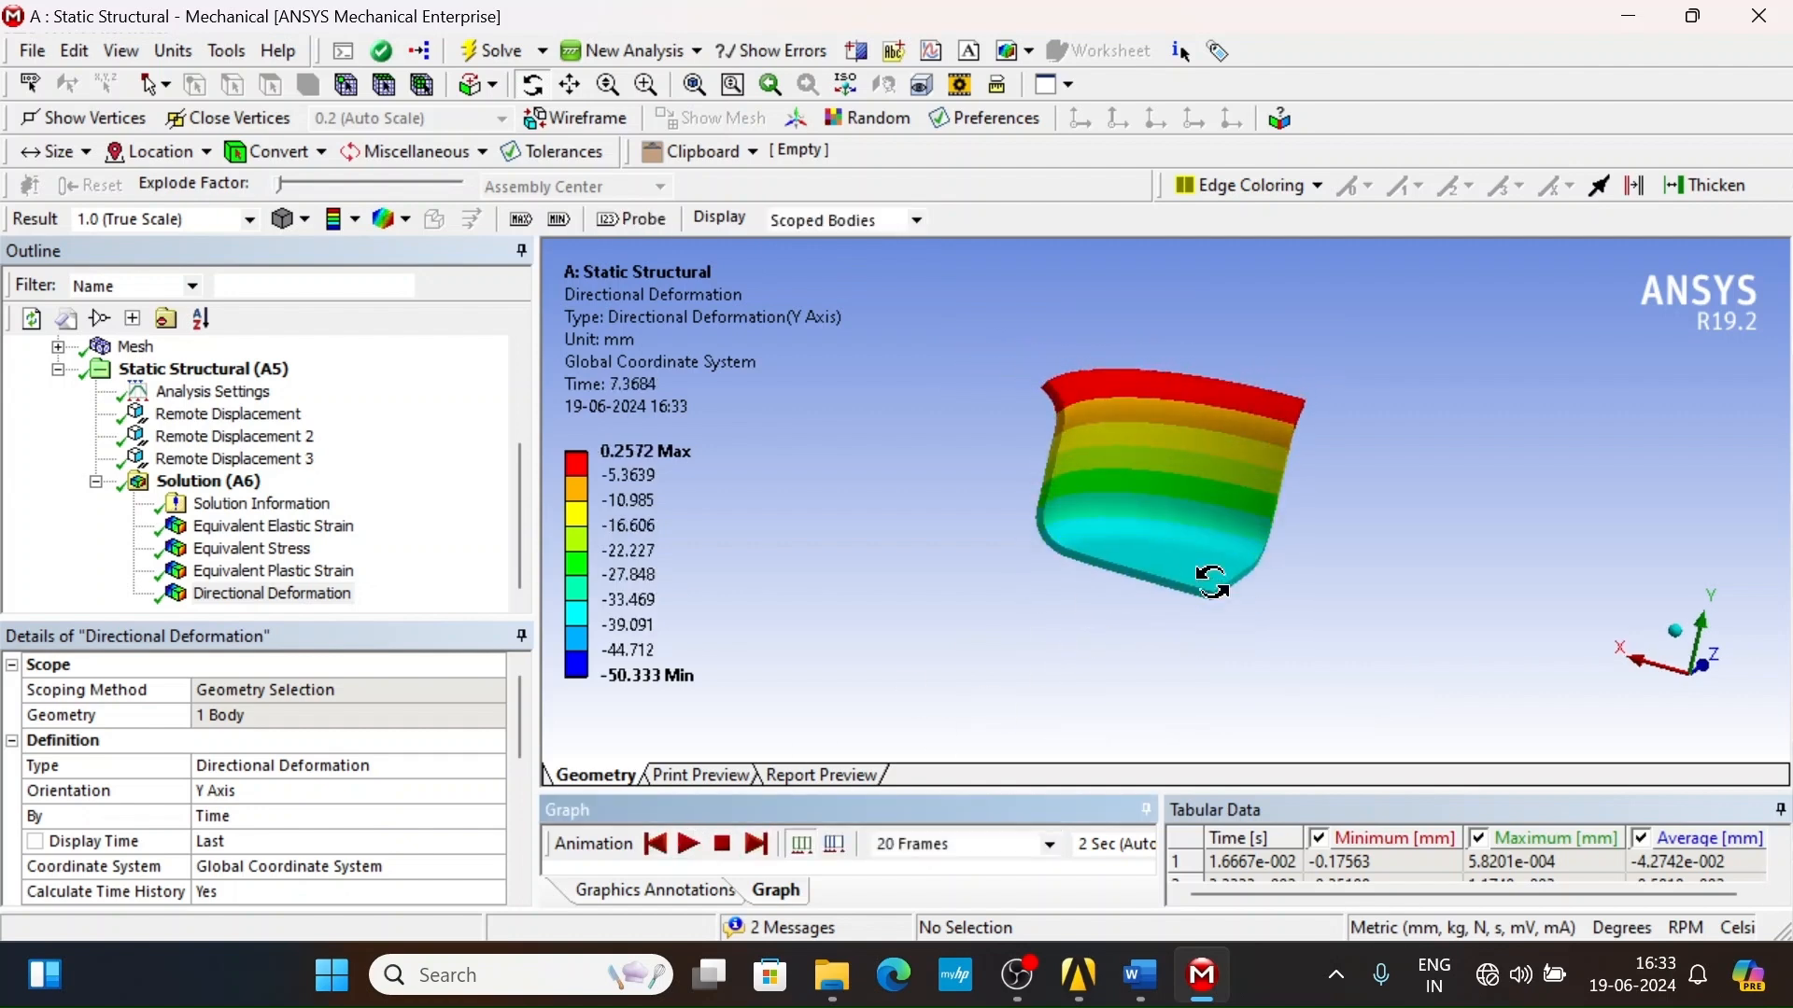
{"action": "middle_click_drag", "start_coordinate": [1307, 565], "coordinate": [1349, 575]}
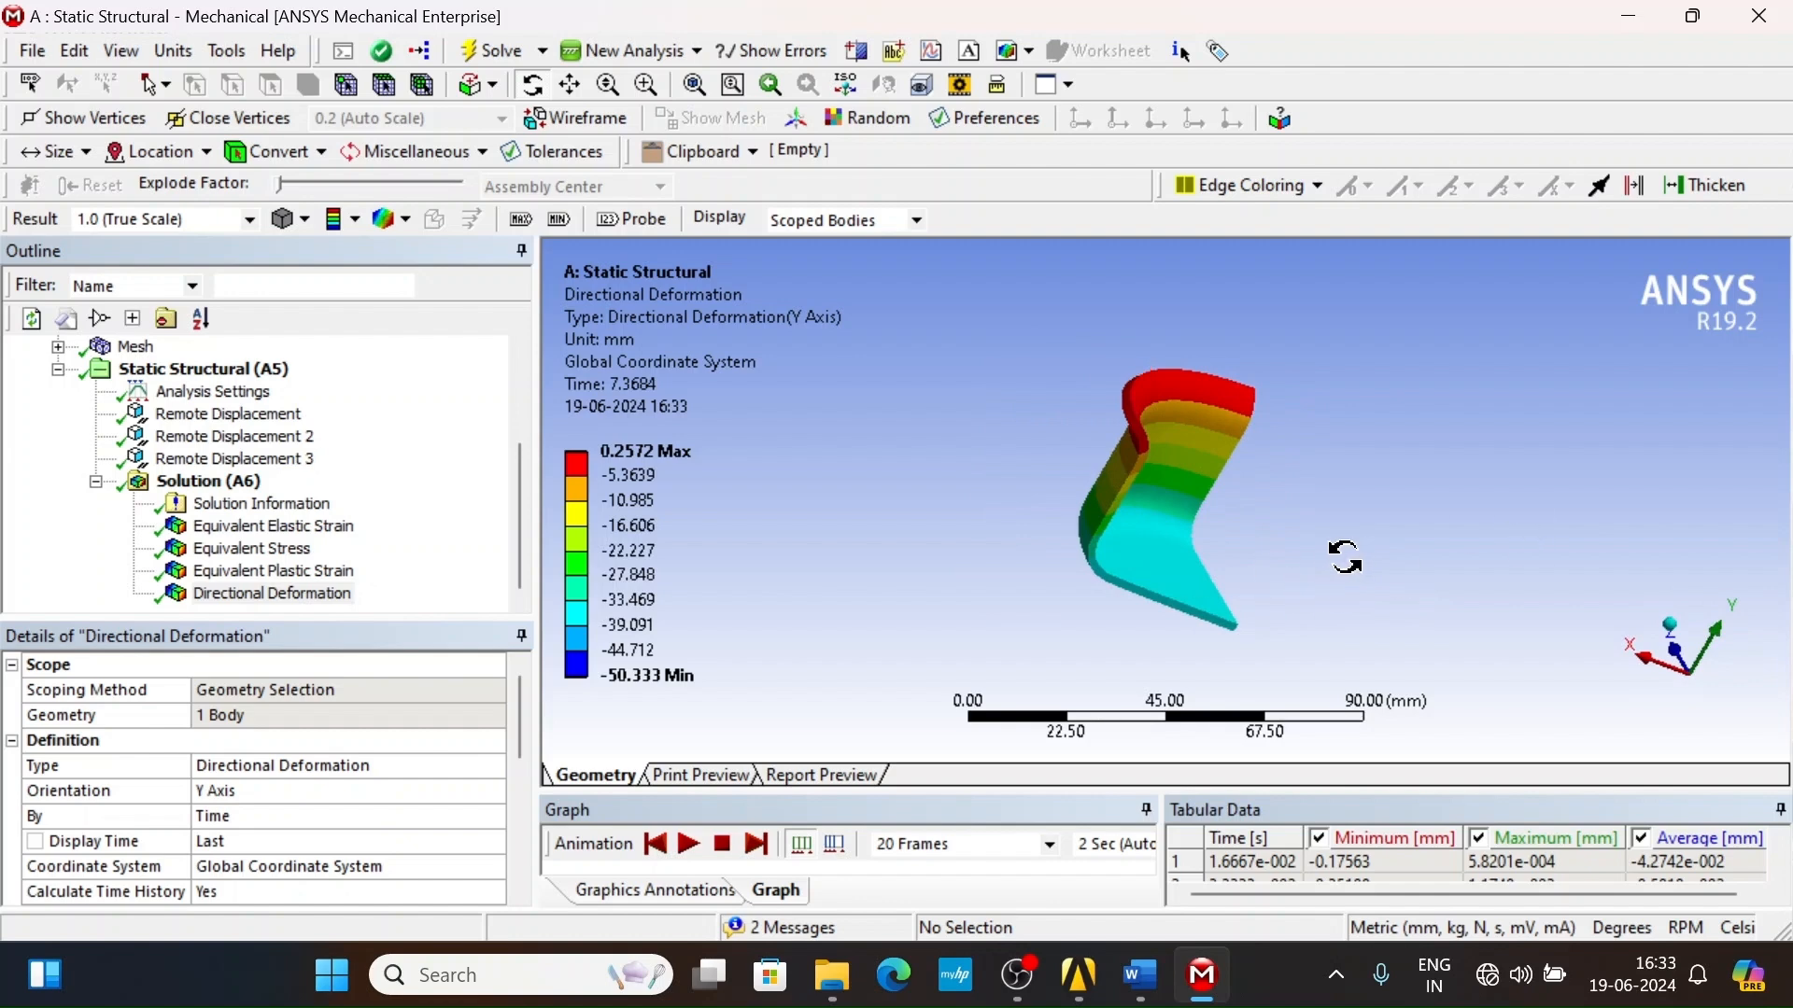
{"action": "key", "text": "super+shift+s"}
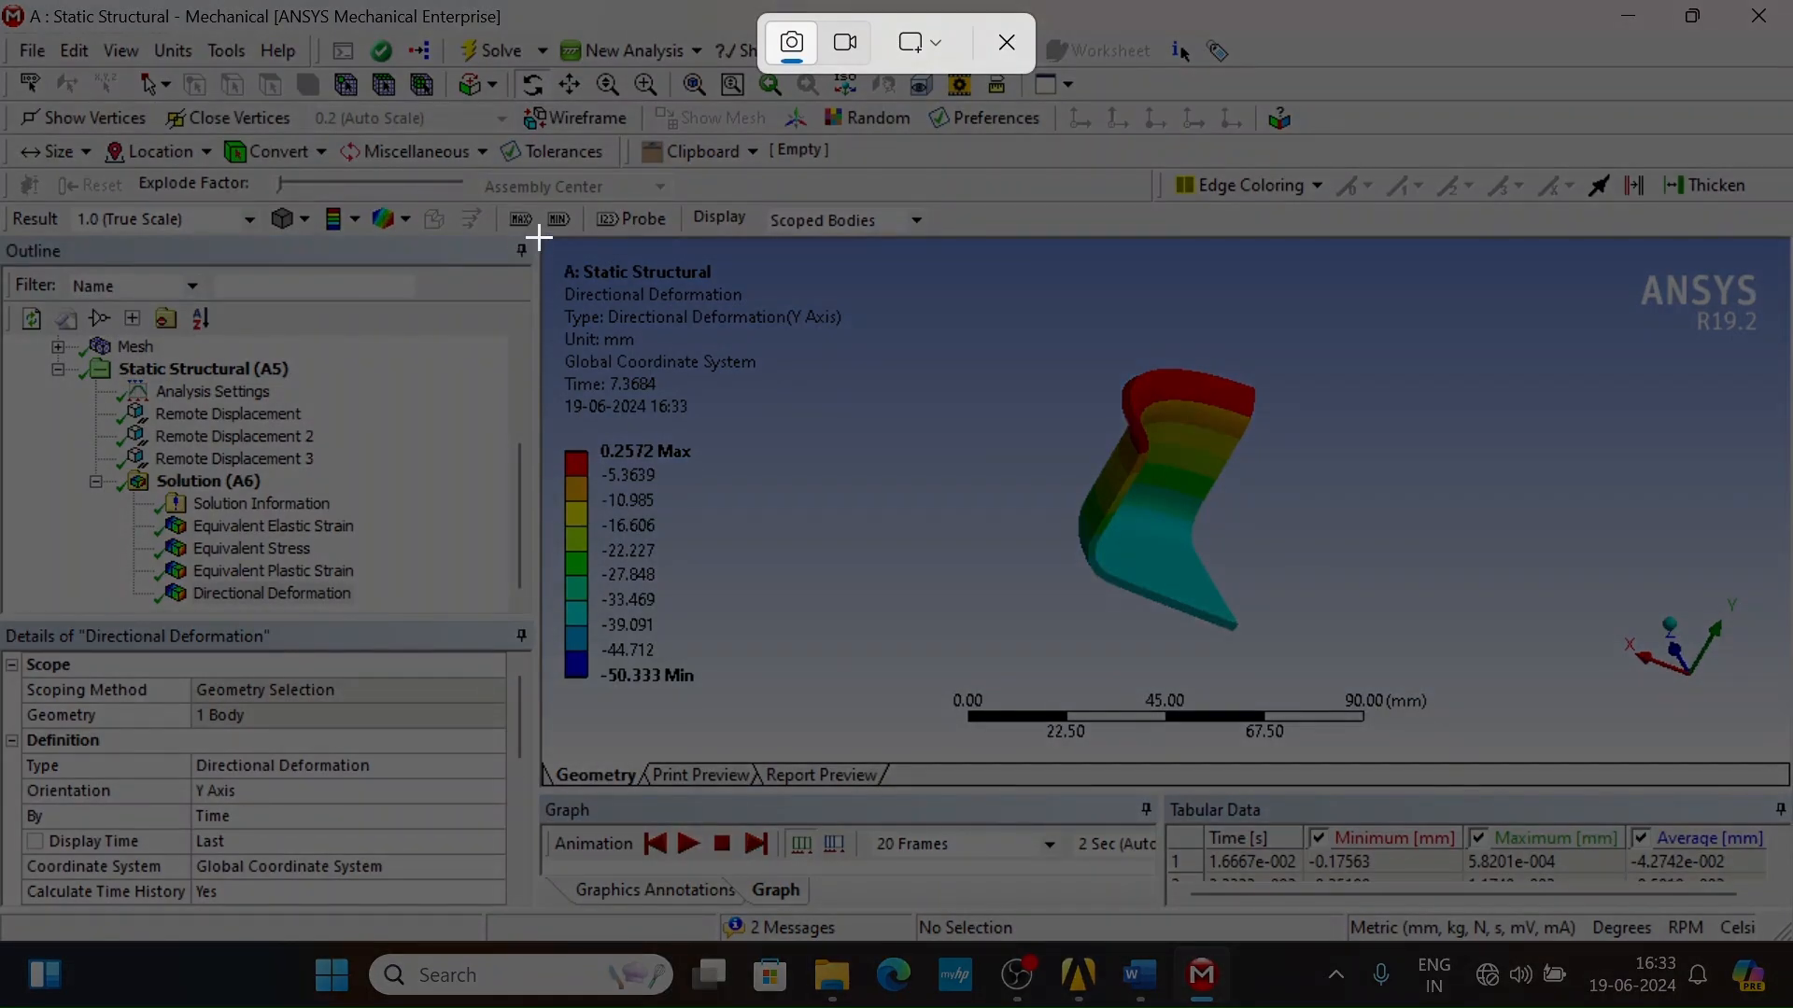
{"action": "left_click", "coordinate": [1006, 43]}
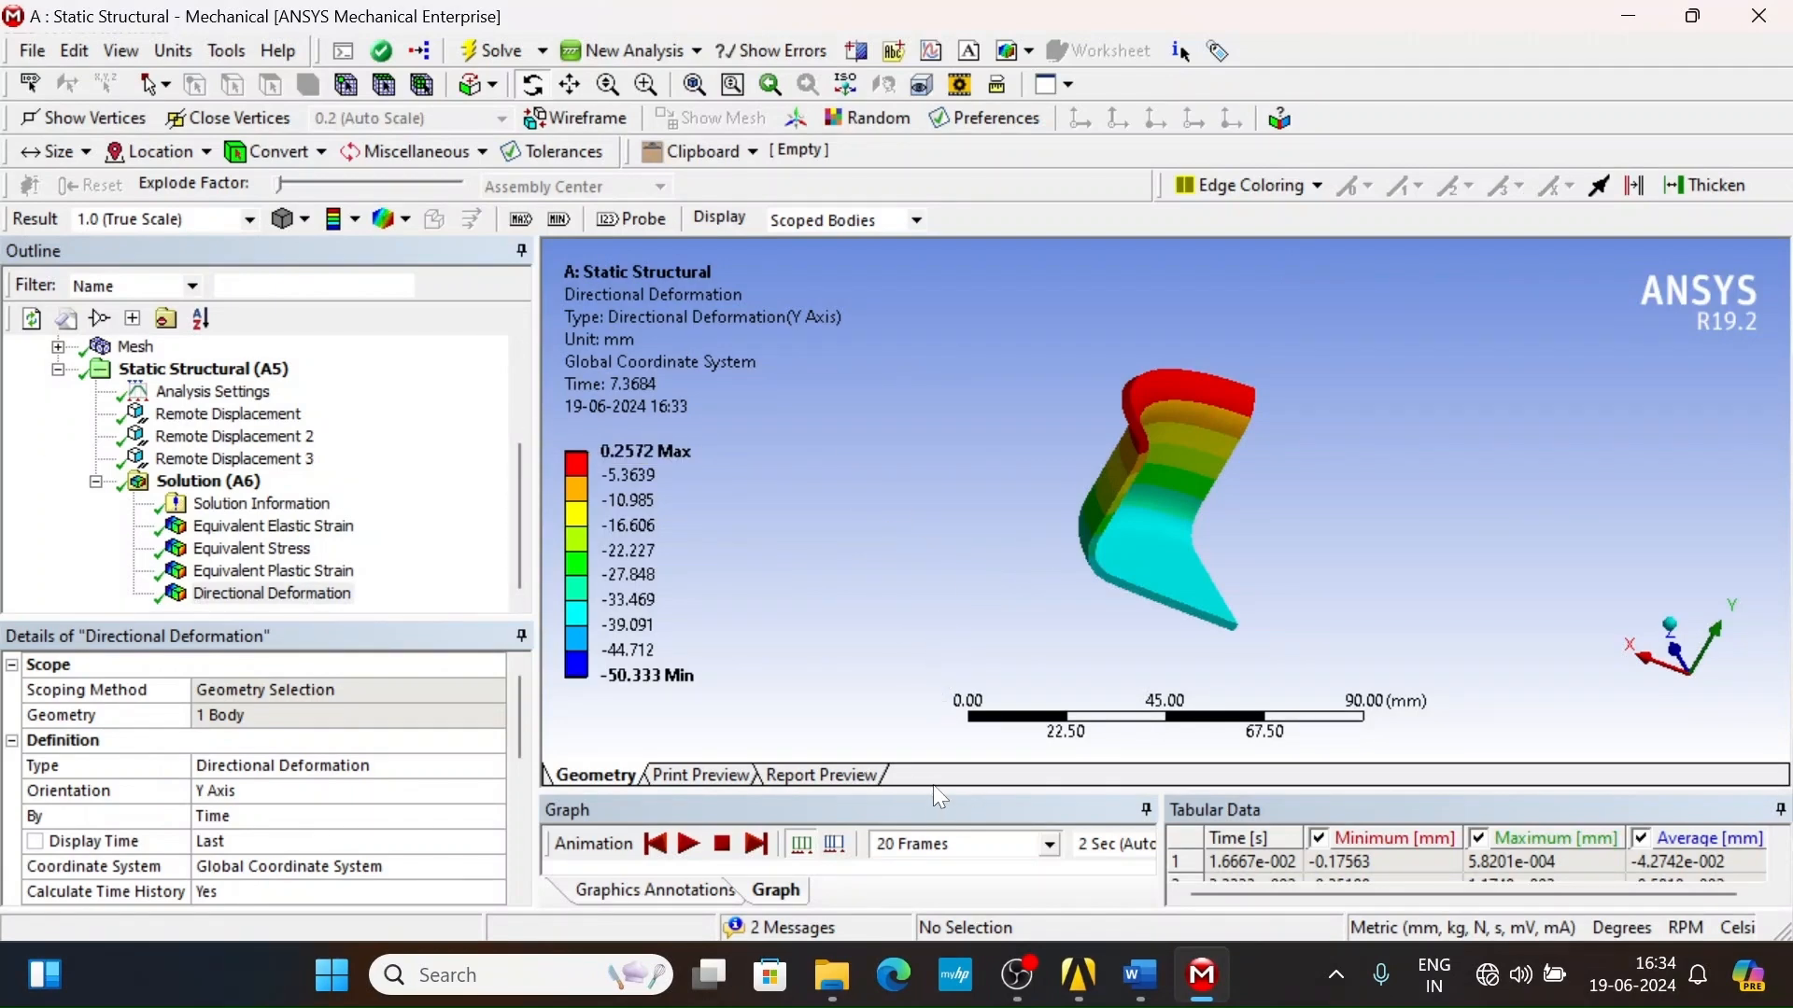
- Open the Equivalent Elastic Strain result and enlarge its graph and tabular data to read minimum, maximum and average strain over time
{"action": "left_click_drag", "start_coordinate": [932, 784], "coordinate": [999, 651]}
{"action": "left_click", "coordinate": [262, 526]}
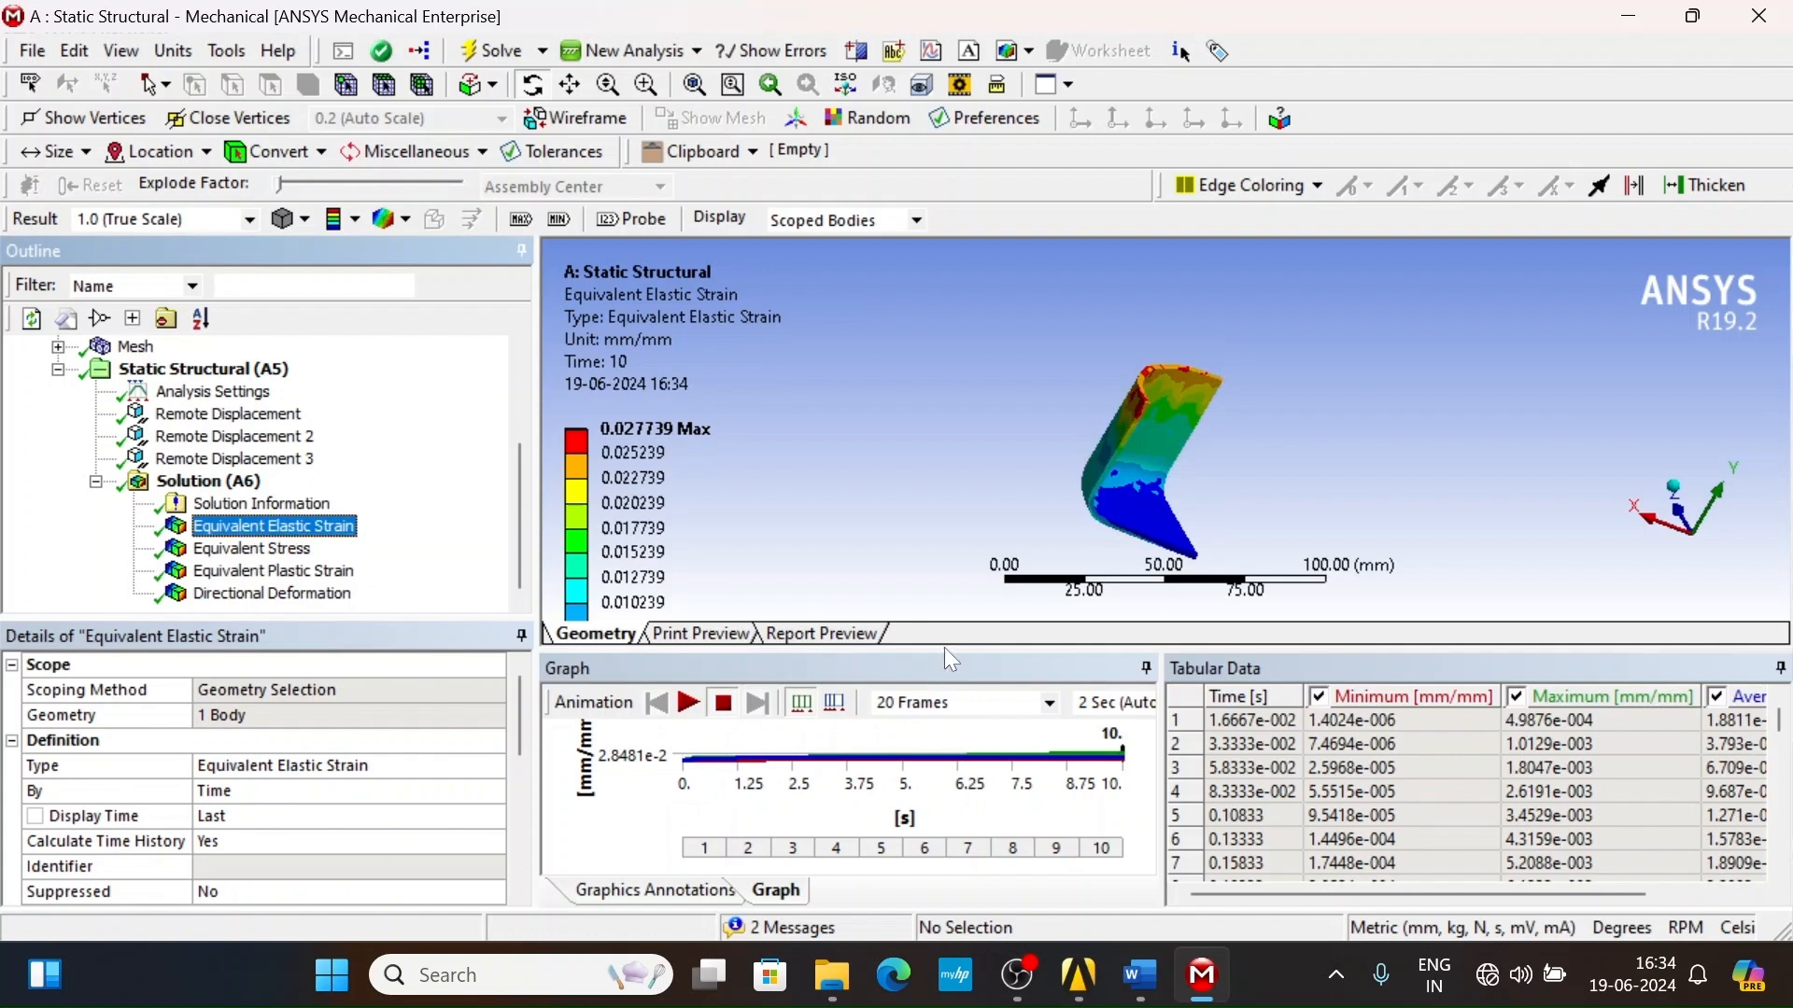
{"action": "left_click_drag", "start_coordinate": [937, 647], "coordinate": [941, 566]}
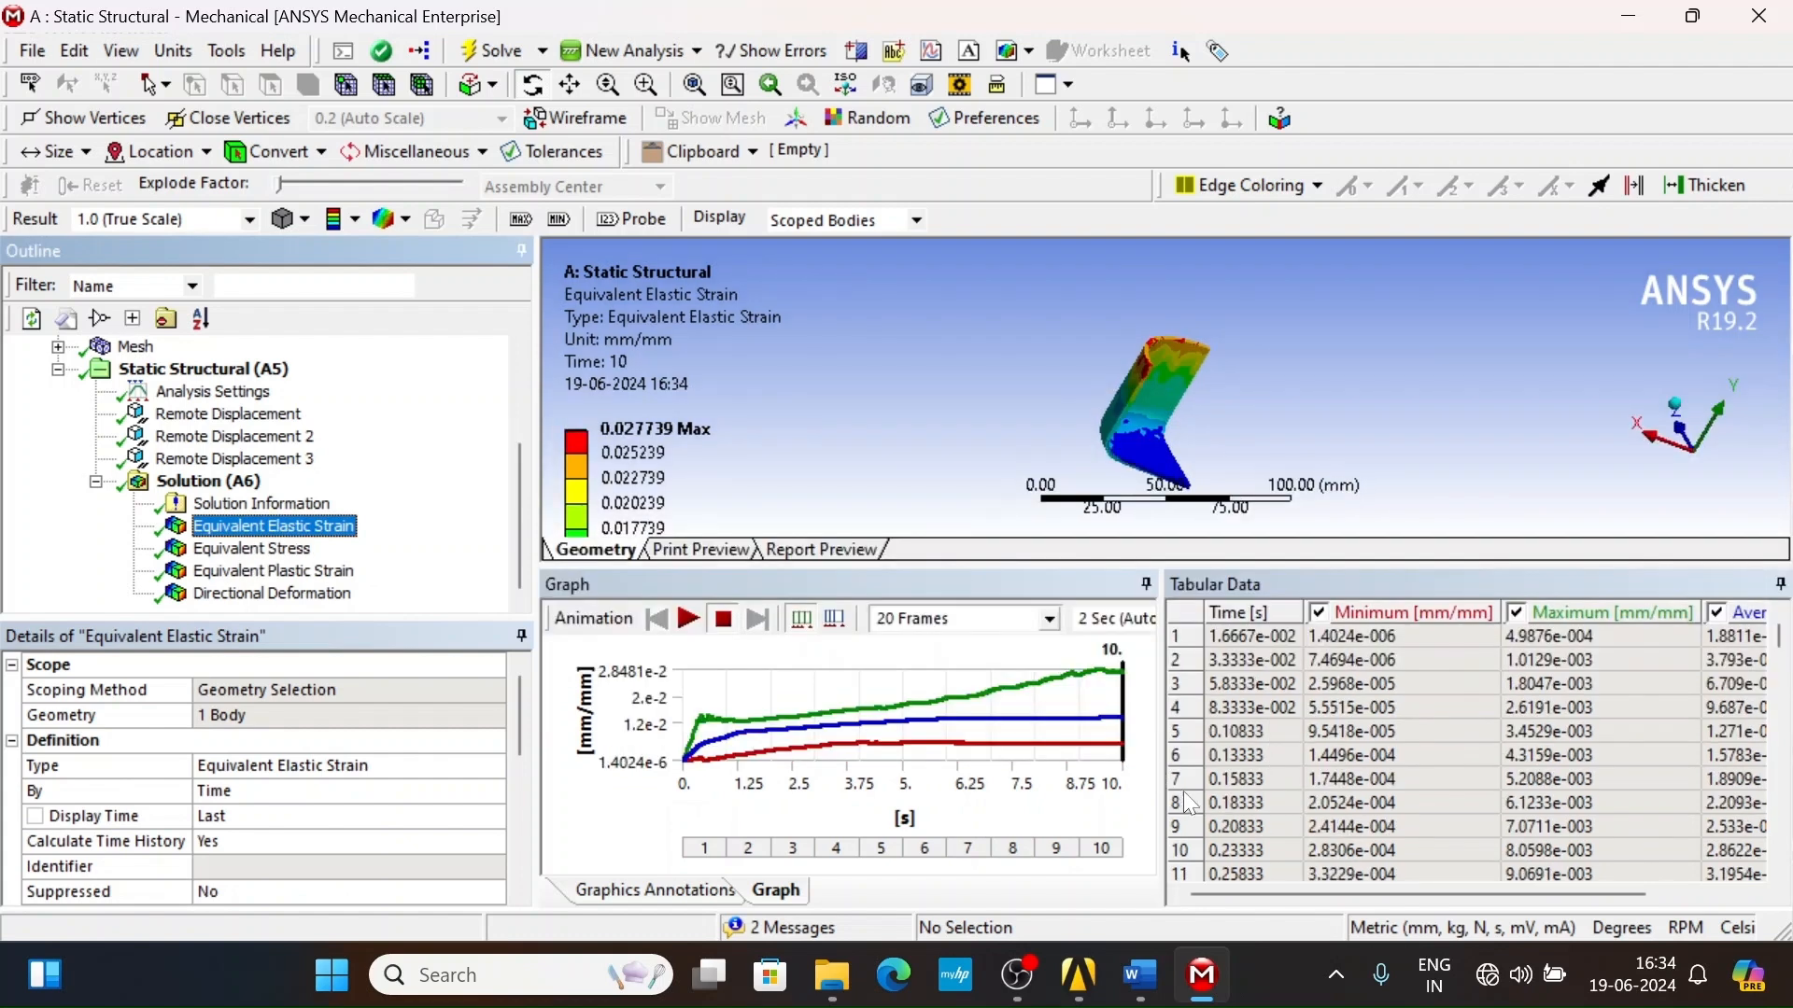
{"action": "left_click_drag", "start_coordinate": [1163, 746], "coordinate": [963, 747]}
{"action": "left_click", "coordinate": [1094, 683]}
{"action": "scroll", "coordinate": [1091, 685], "scroll_direction": "down", "scroll_amount": 7}
{"action": "scroll", "coordinate": [1079, 699], "scroll_direction": "up", "scroll_amount": 7}
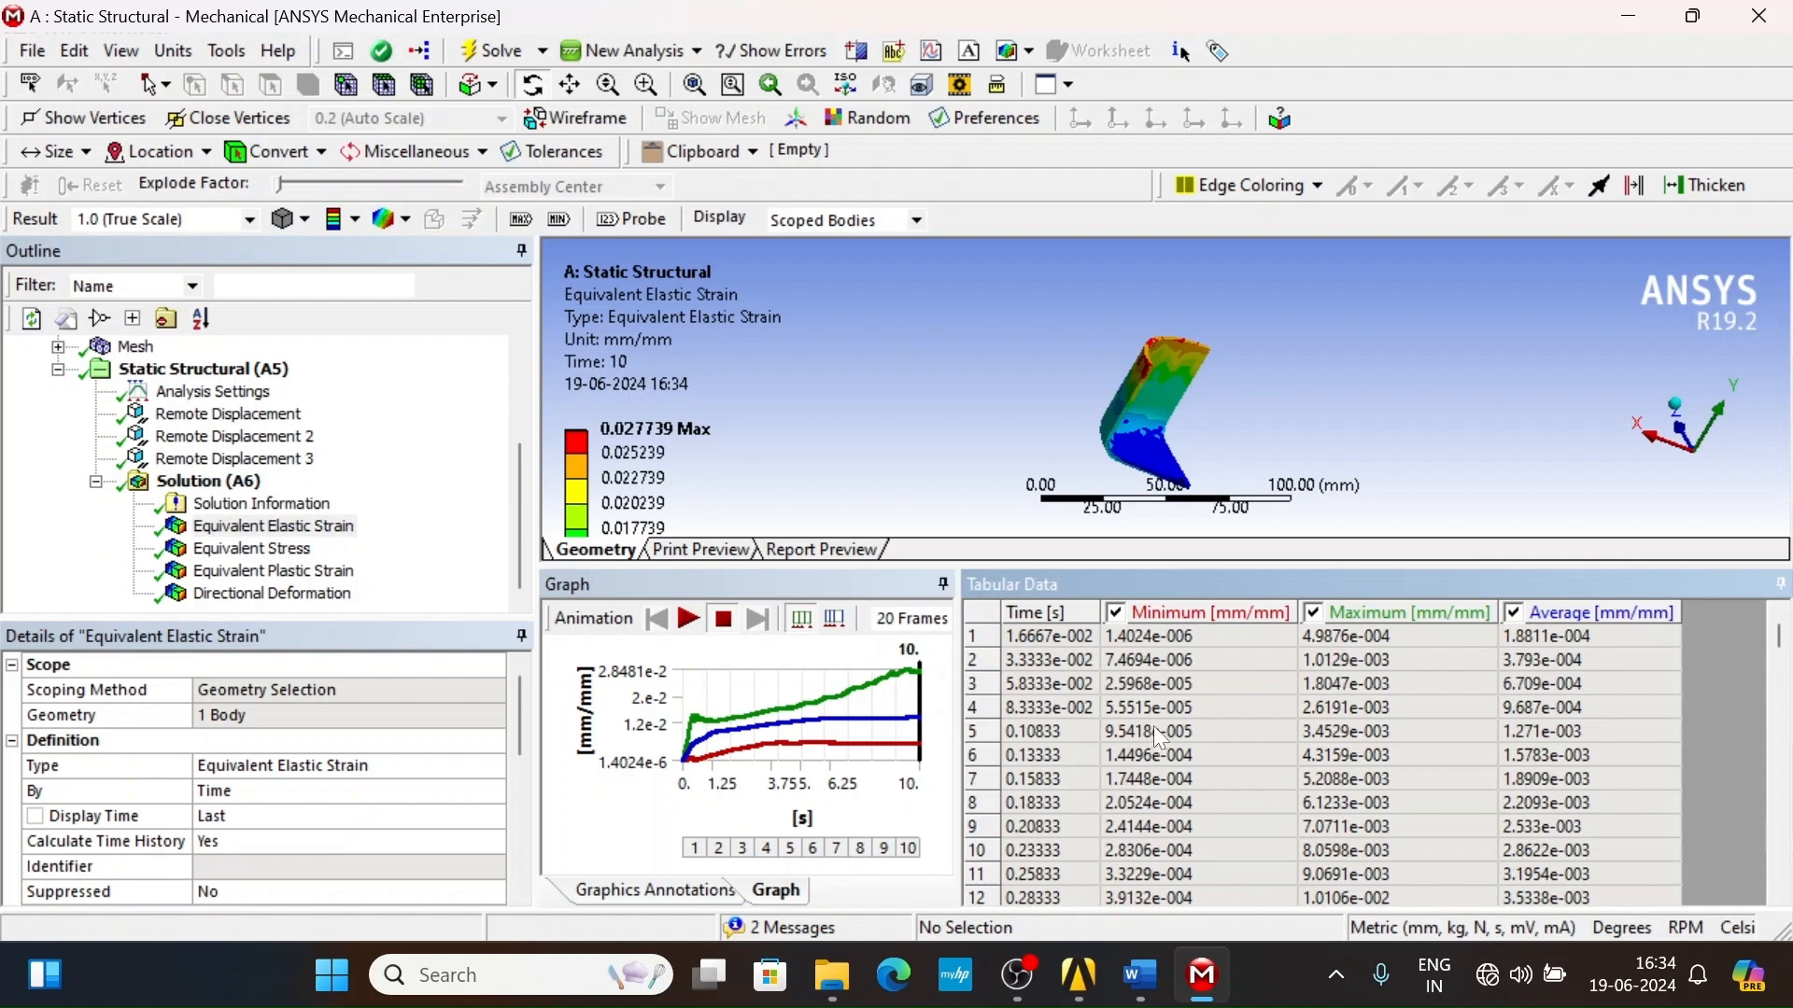
- Review the Equivalent Stress, Equivalent Plastic Strain and Directional Deformation results with their tabular data, and enlarge the graphics view
{"action": "left_click", "coordinate": [266, 549]}
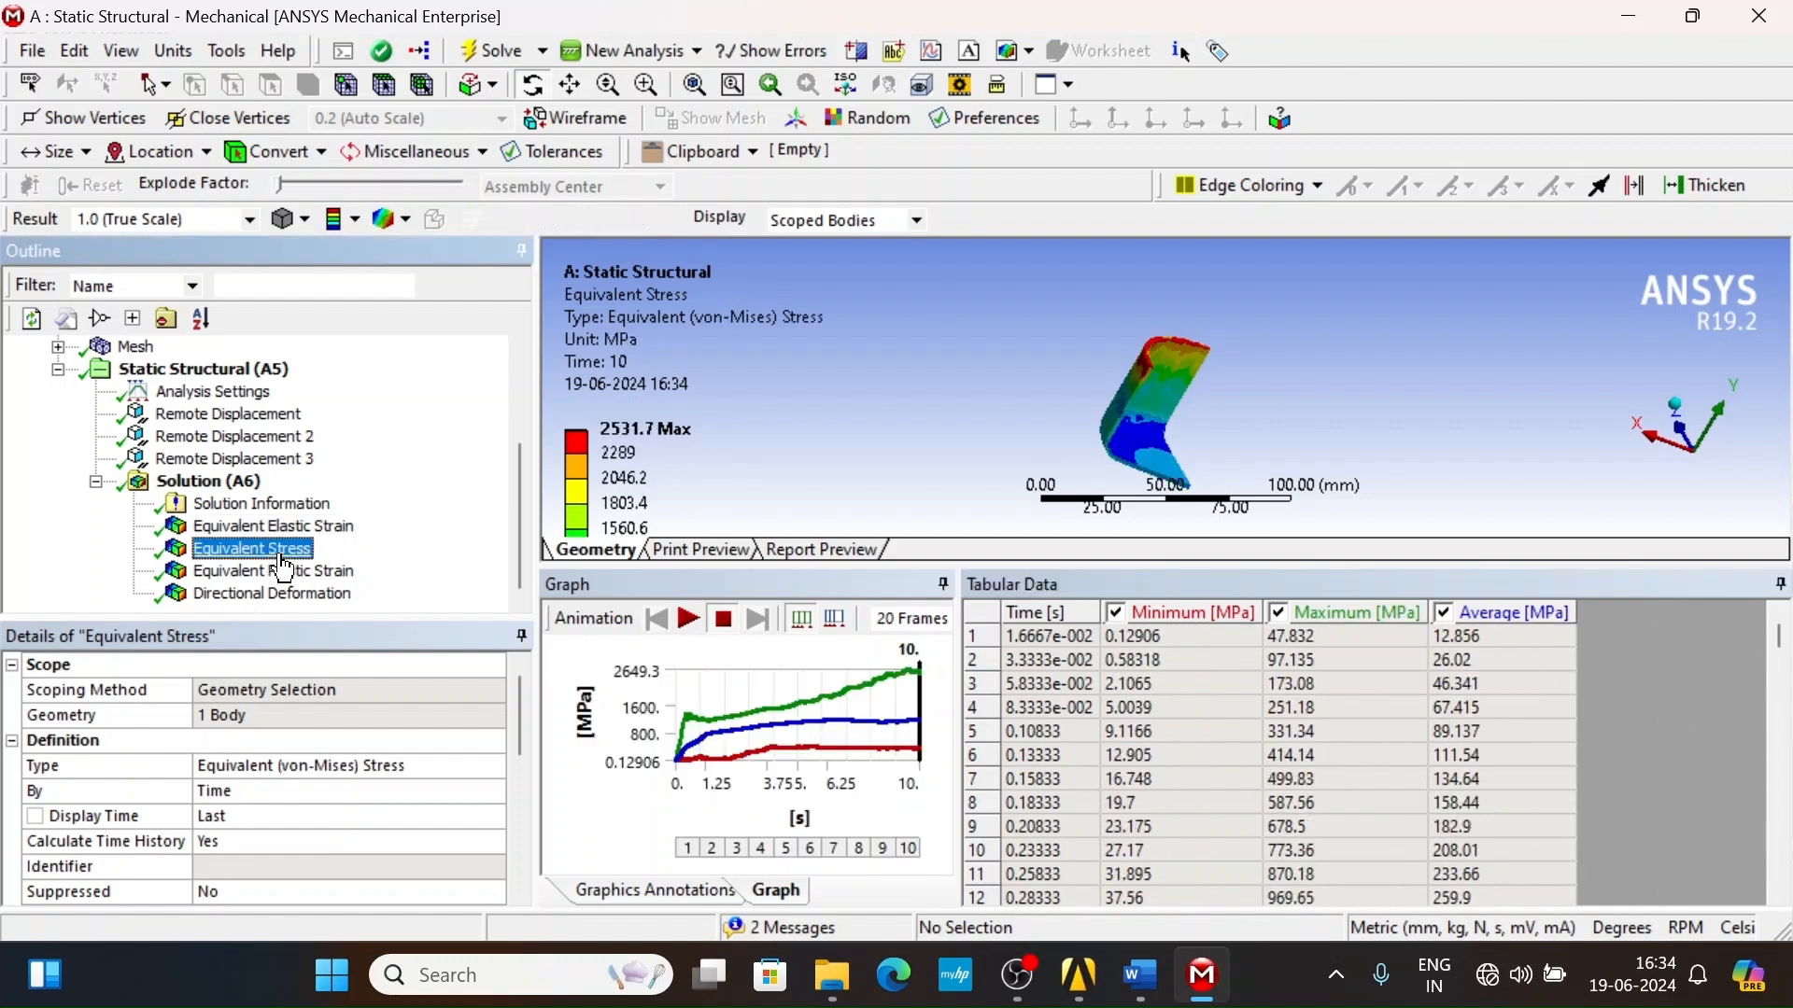
{"action": "left_click", "coordinate": [272, 570]}
{"action": "left_click", "coordinate": [273, 594]}
{"action": "scroll", "coordinate": [1205, 735], "scroll_direction": "down", "scroll_amount": 6}
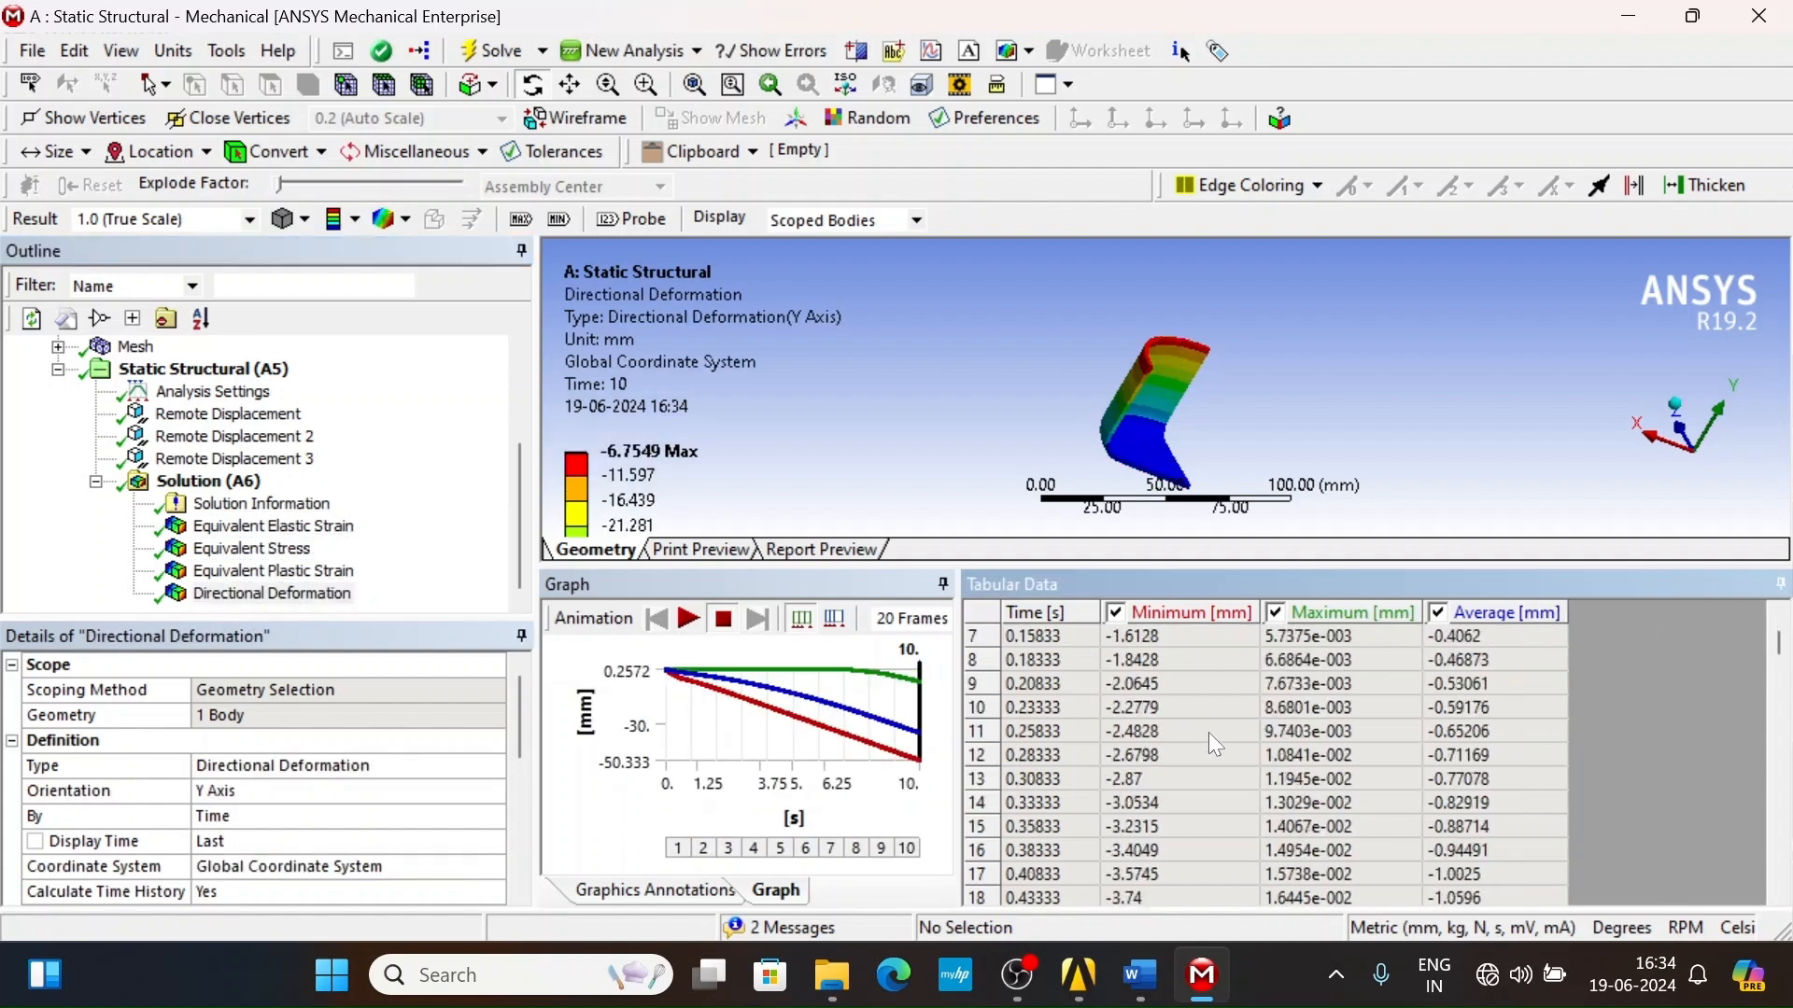
{"action": "scroll", "coordinate": [1218, 749], "scroll_direction": "up", "scroll_amount": 4}
{"action": "scroll", "coordinate": [476, 434], "scroll_direction": "up", "scroll_amount": 3}
{"action": "scroll", "coordinate": [476, 434], "scroll_direction": "down", "scroll_amount": 3}
{"action": "left_click_drag", "start_coordinate": [1029, 565], "coordinate": [827, 791]}
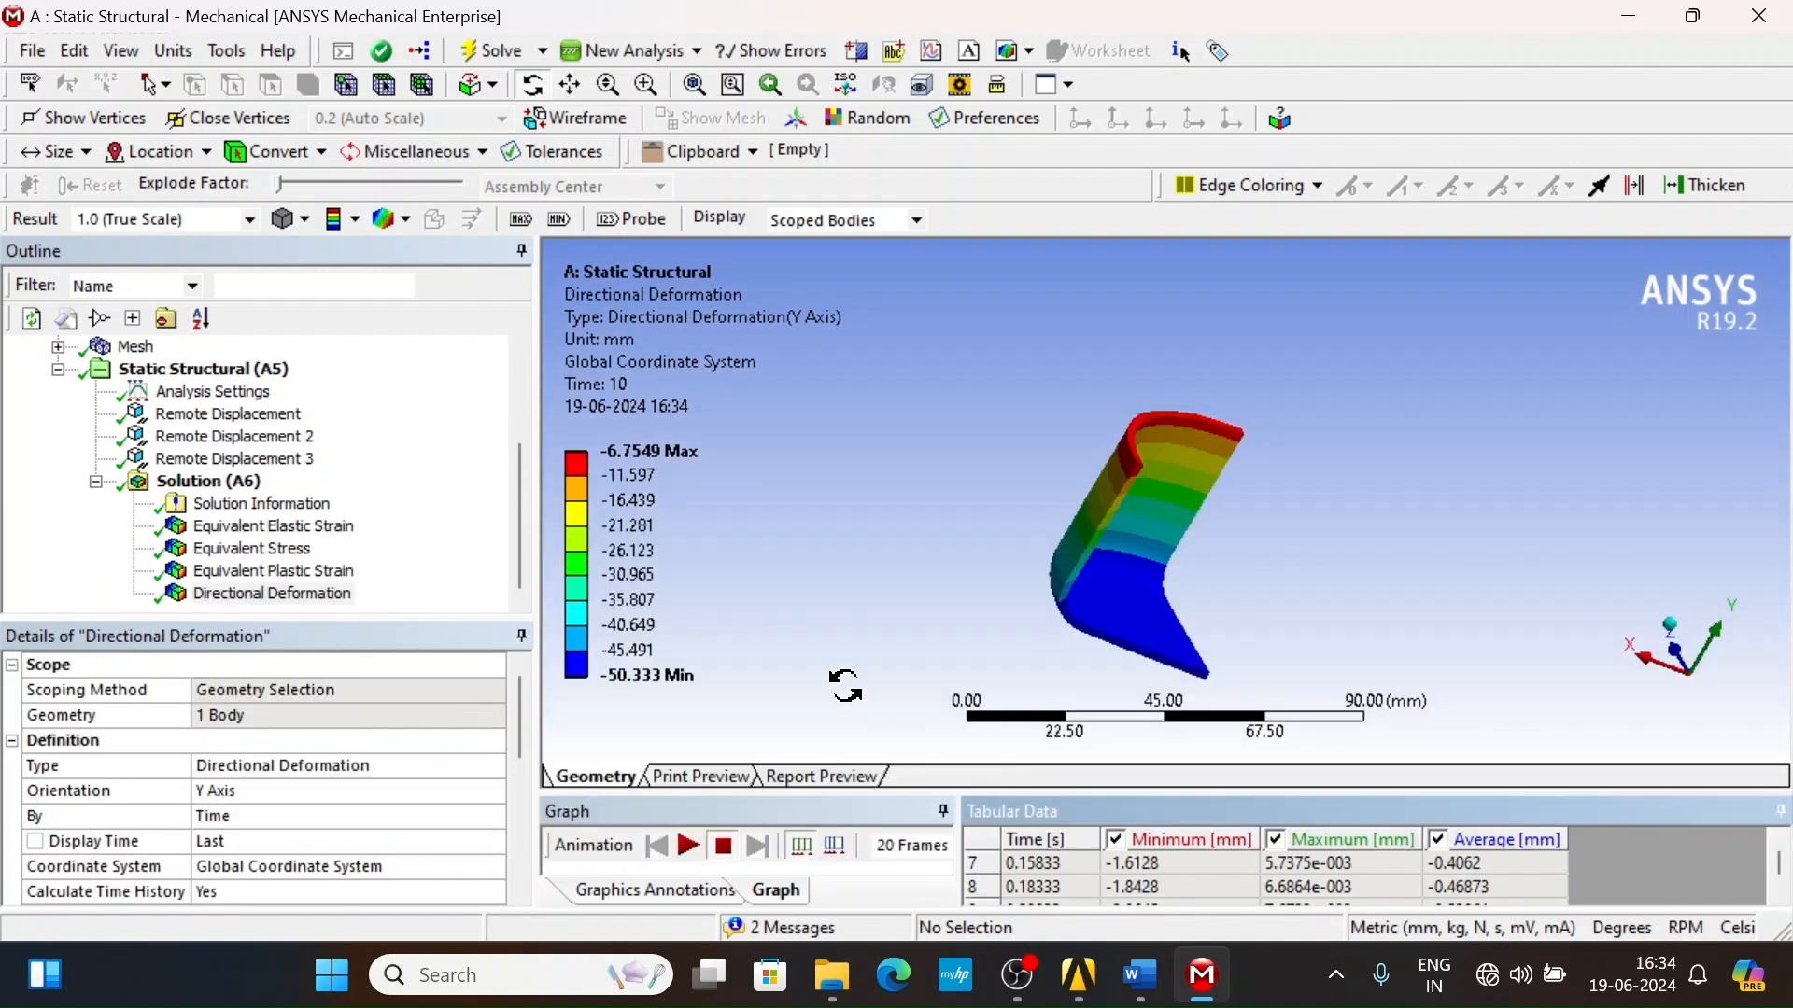
- Generate the report preview and examine its contents list, from geometry, materials and contacts to loads, results and material data
{"action": "left_click", "coordinate": [818, 777]}
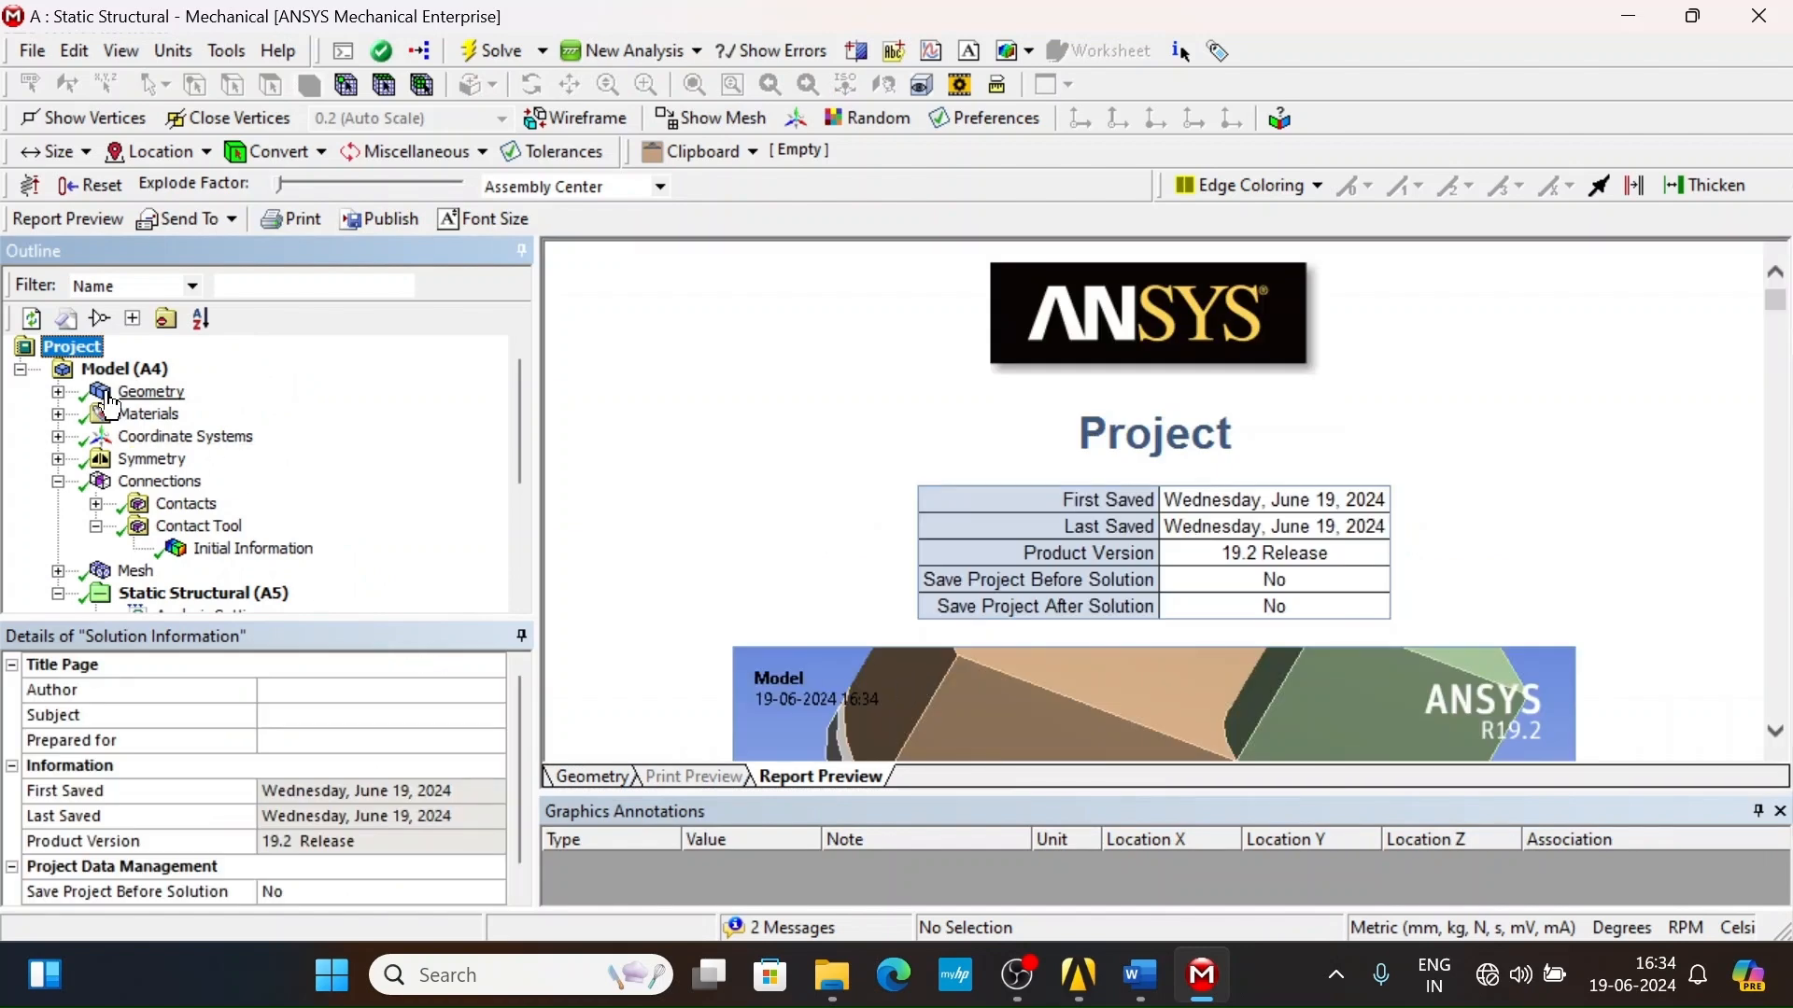
{"action": "scroll", "coordinate": [112, 397], "scroll_direction": "down", "scroll_amount": 3}
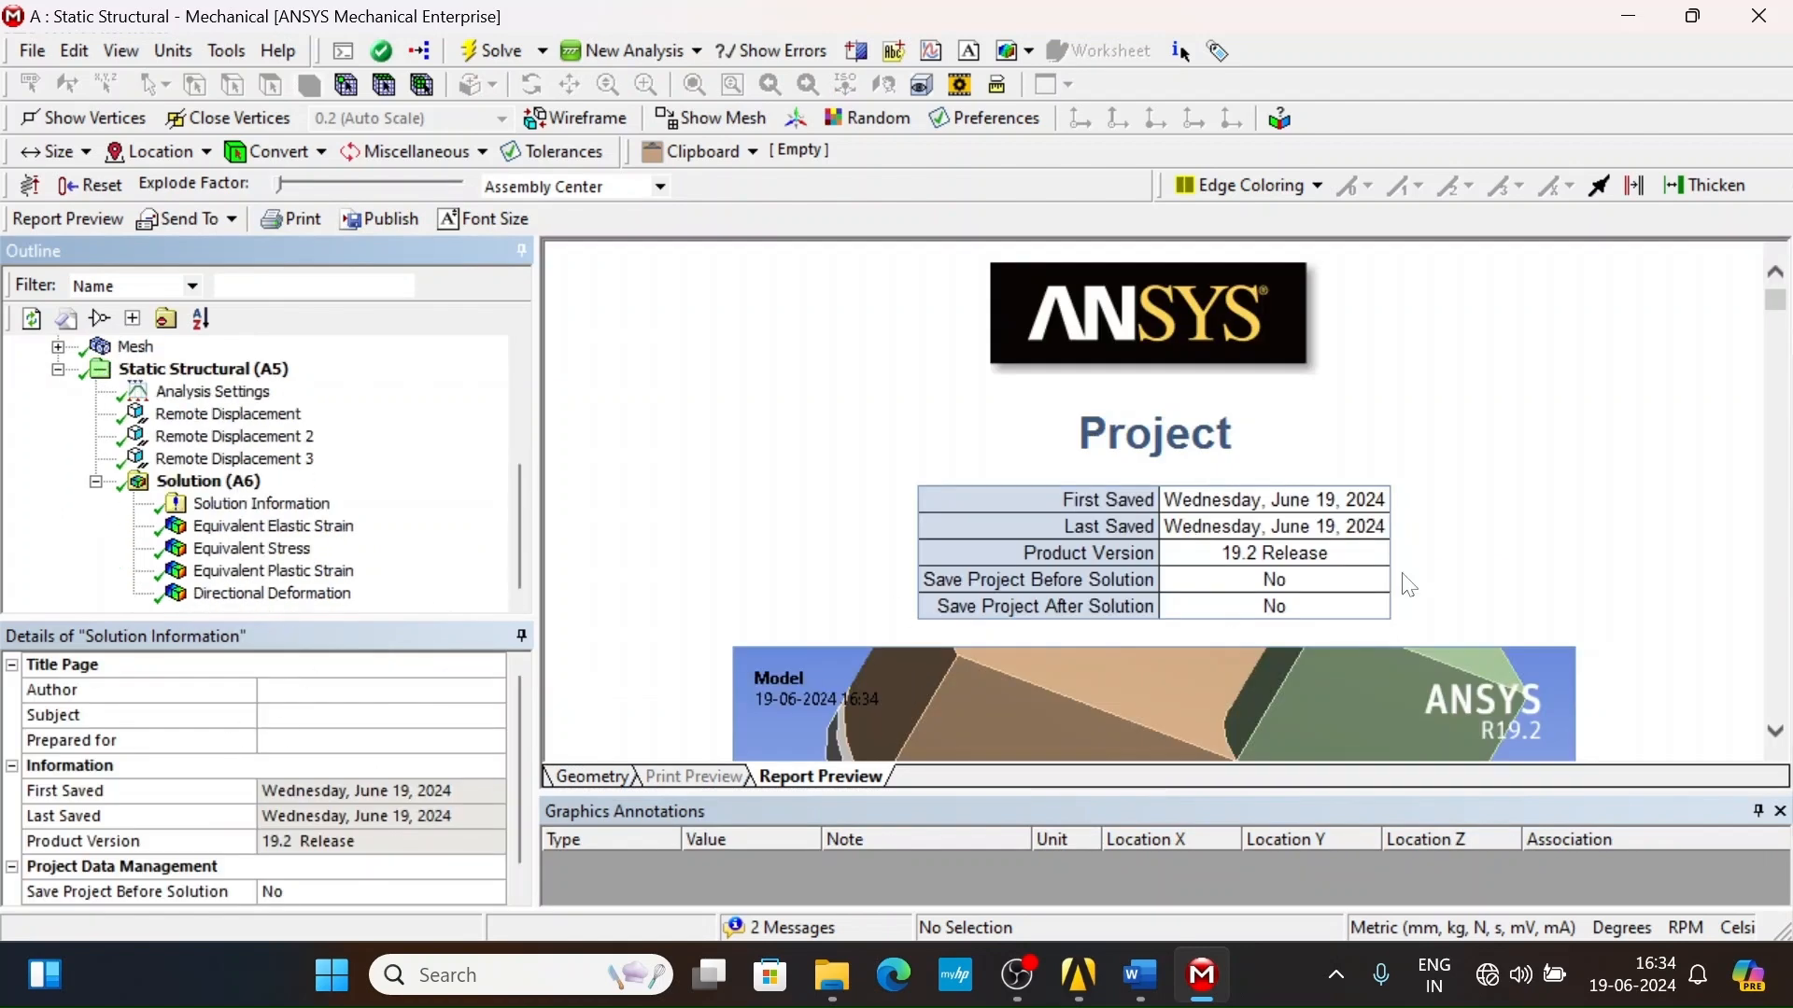
{"action": "scroll", "coordinate": [1139, 532], "scroll_direction": "down", "scroll_amount": 3}
{"action": "scroll", "coordinate": [1096, 509], "scroll_direction": "up", "scroll_amount": 3}
{"action": "scroll", "coordinate": [1158, 504], "scroll_direction": "down", "scroll_amount": 10}
{"action": "scroll", "coordinate": [1157, 505], "scroll_direction": "up", "scroll_amount": 4}
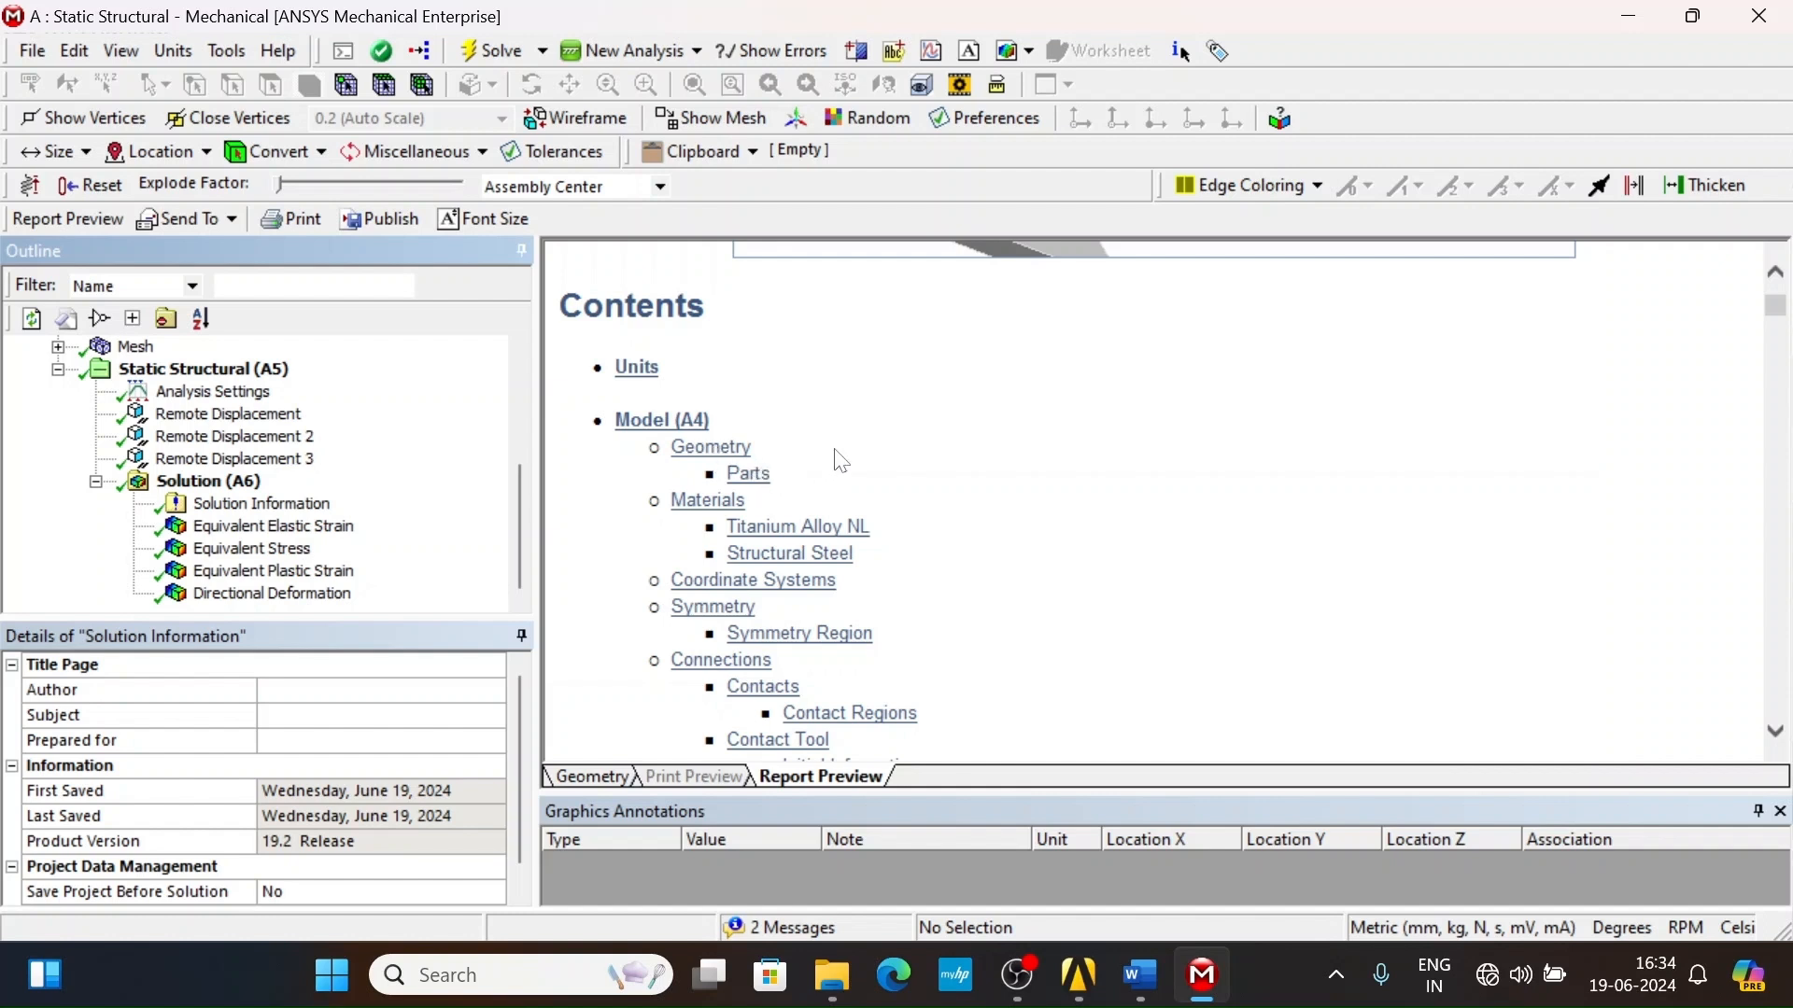
{"action": "scroll", "coordinate": [822, 458], "scroll_direction": "down", "scroll_amount": 1}
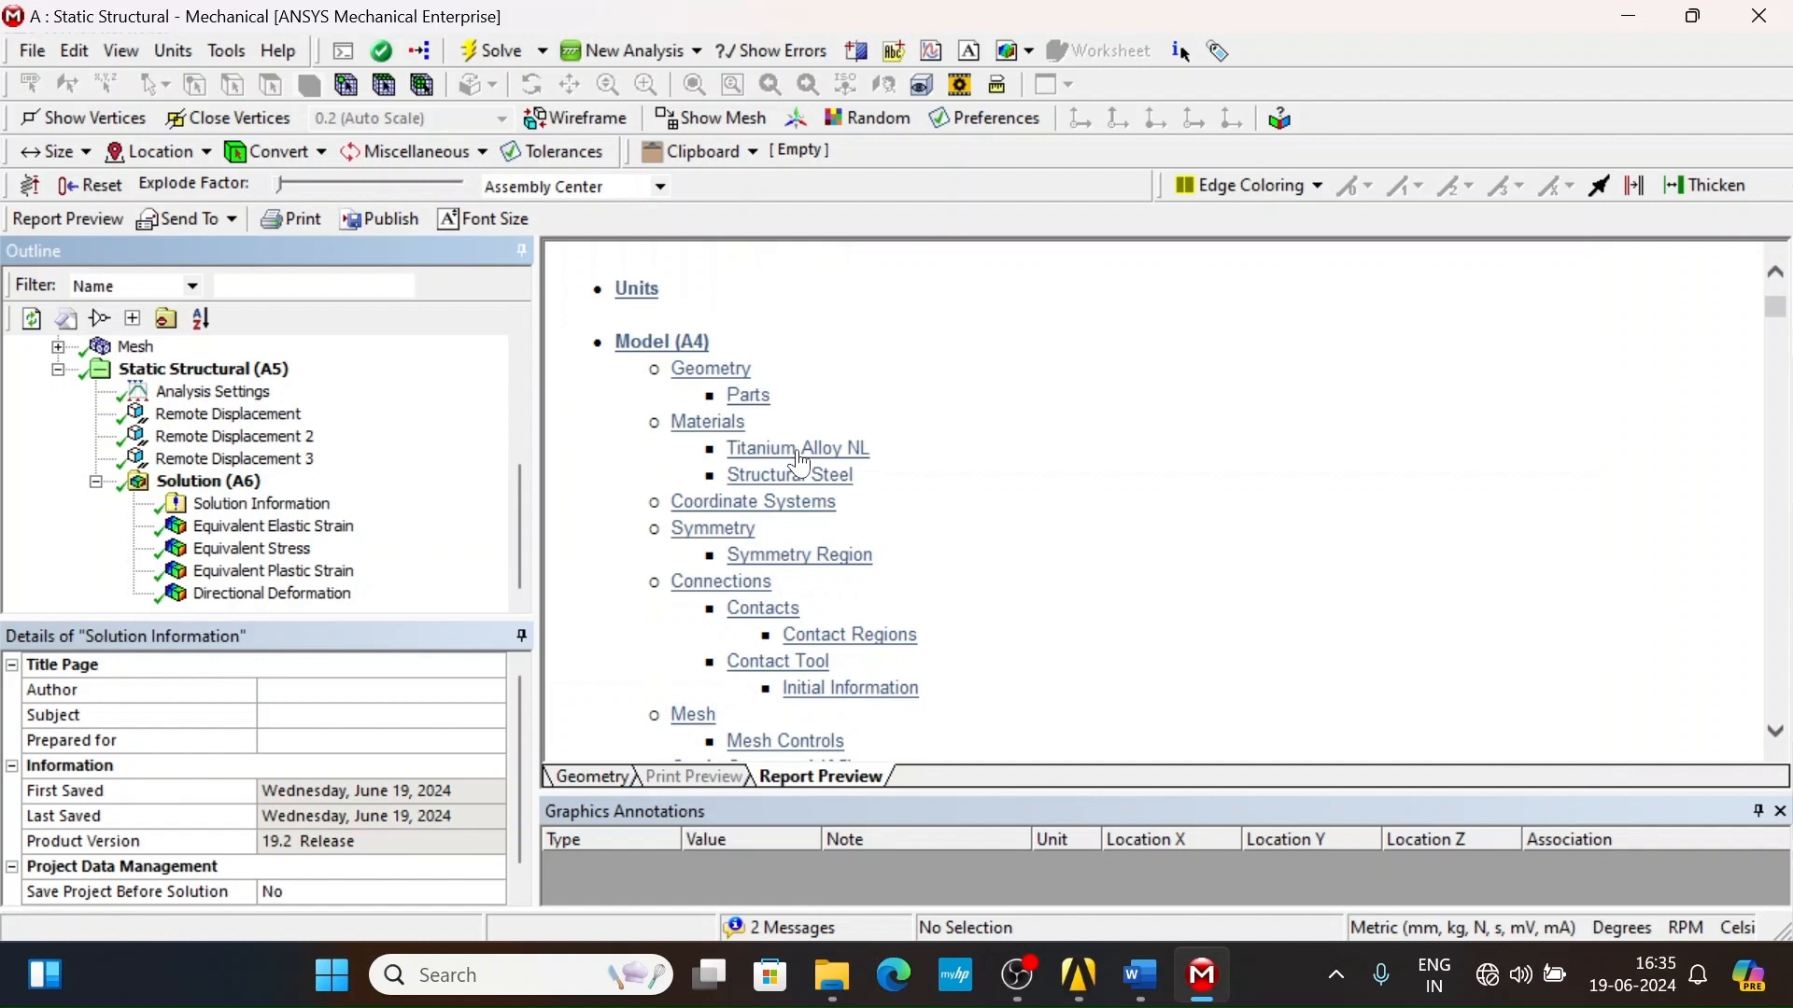
{"action": "scroll", "coordinate": [867, 476], "scroll_direction": "down", "scroll_amount": 1}
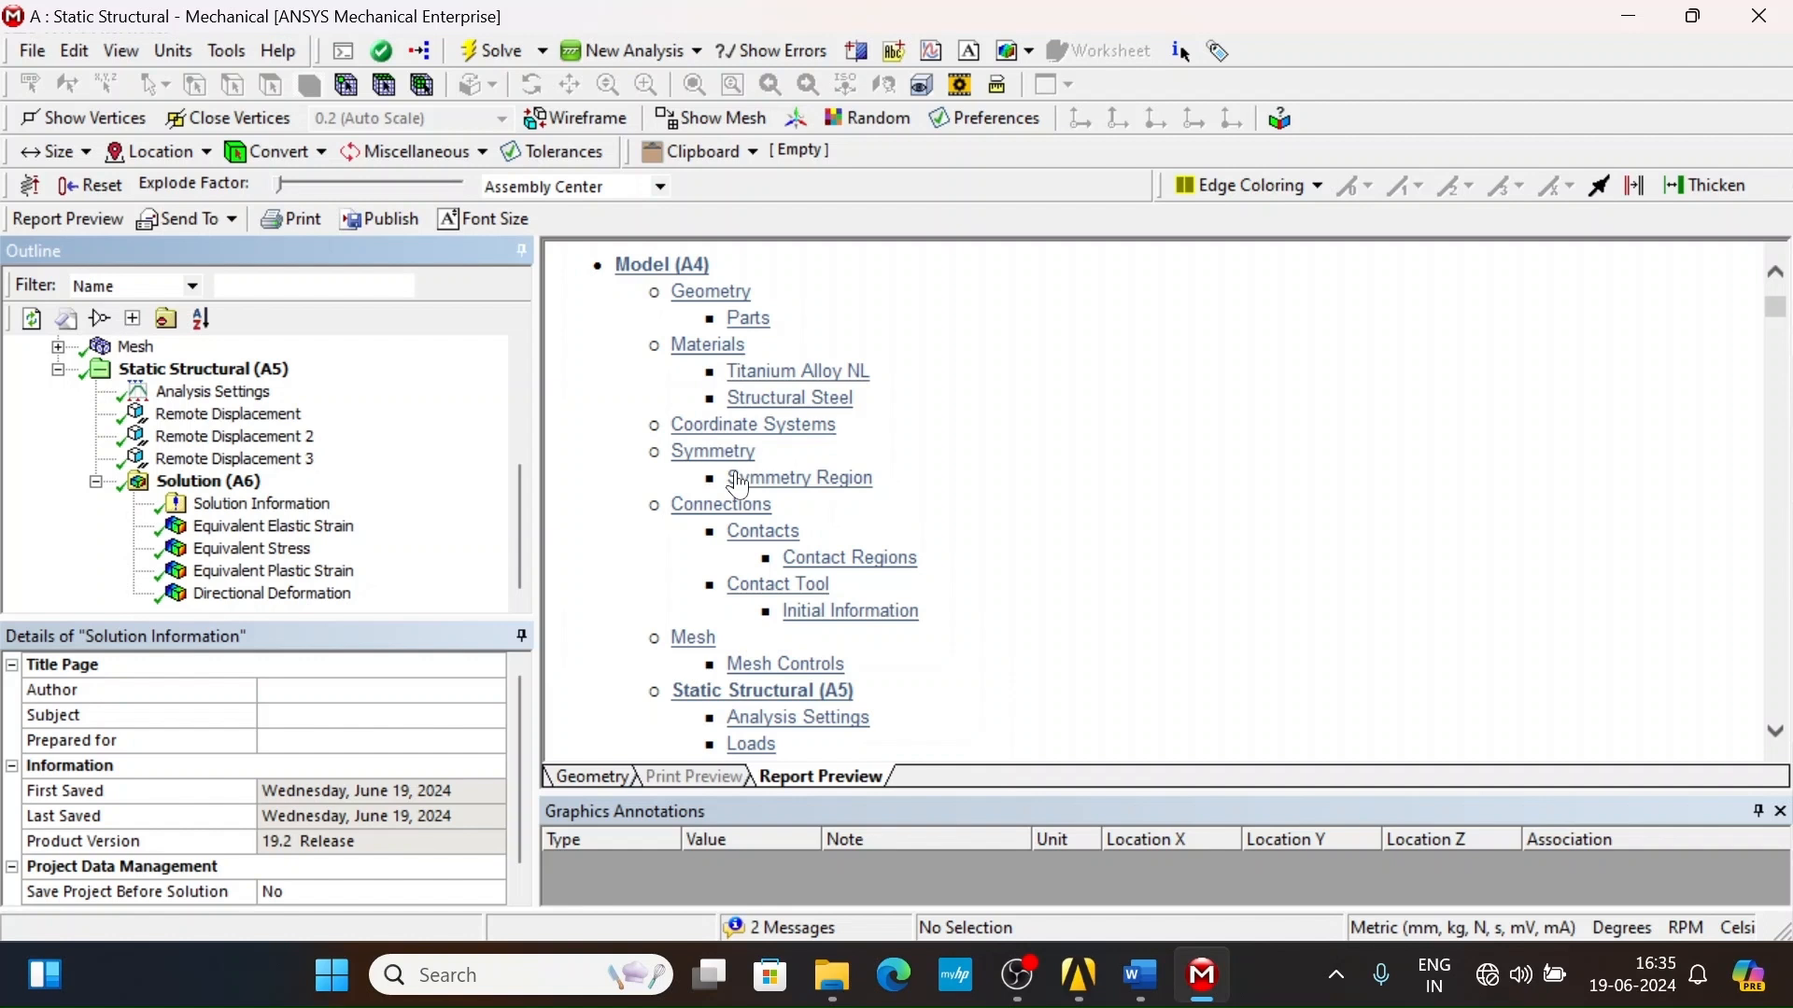
{"action": "scroll", "coordinate": [739, 486], "scroll_direction": "down", "scroll_amount": 1}
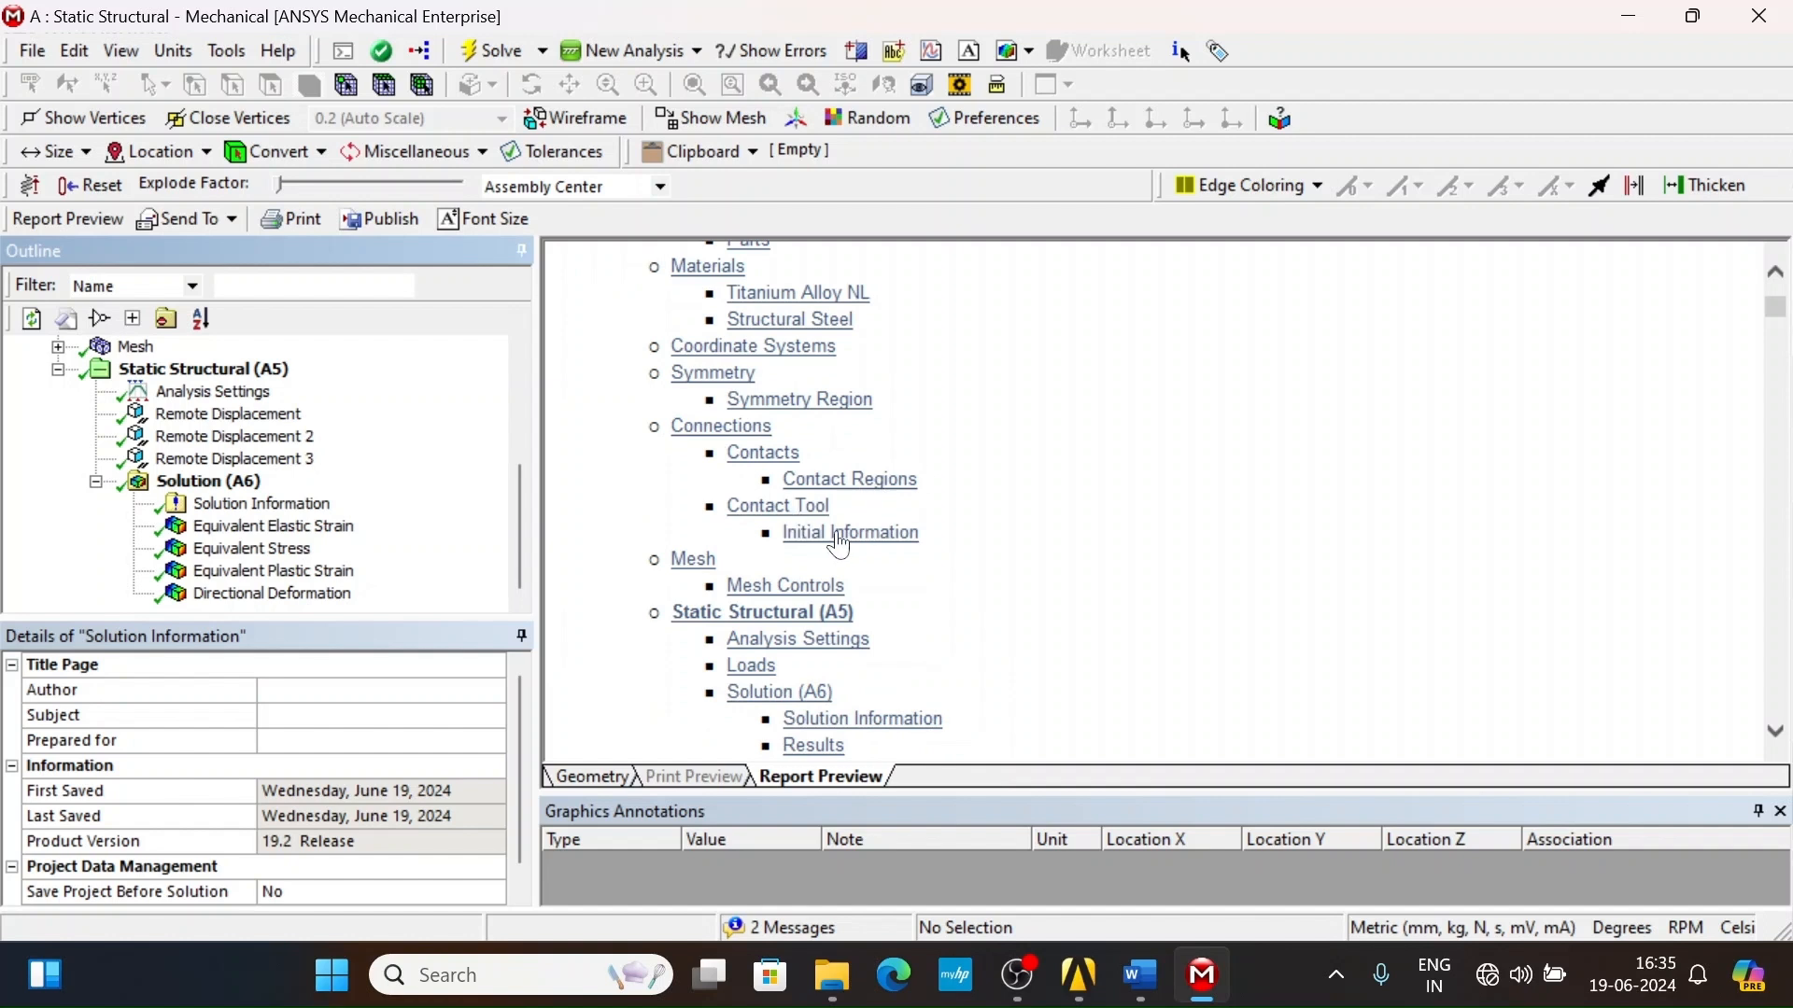
{"action": "scroll", "coordinate": [840, 546], "scroll_direction": "down", "scroll_amount": 1}
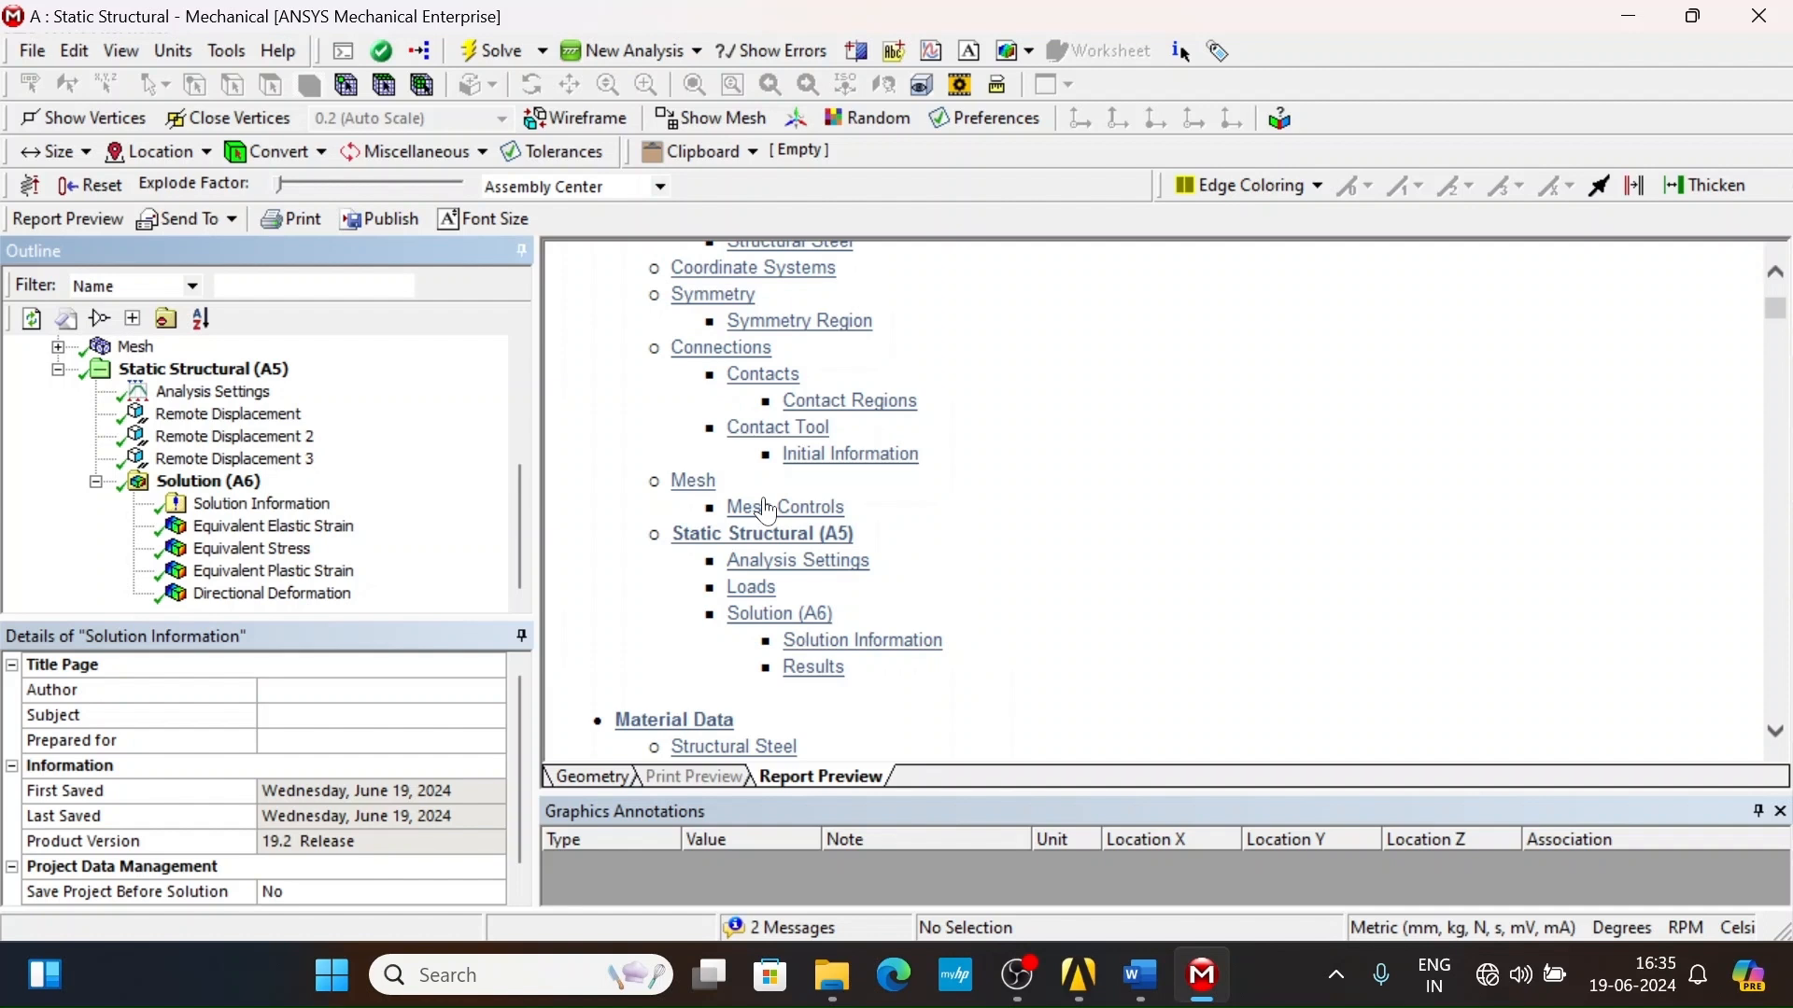
{"action": "scroll", "coordinate": [768, 511], "scroll_direction": "down", "scroll_amount": 1}
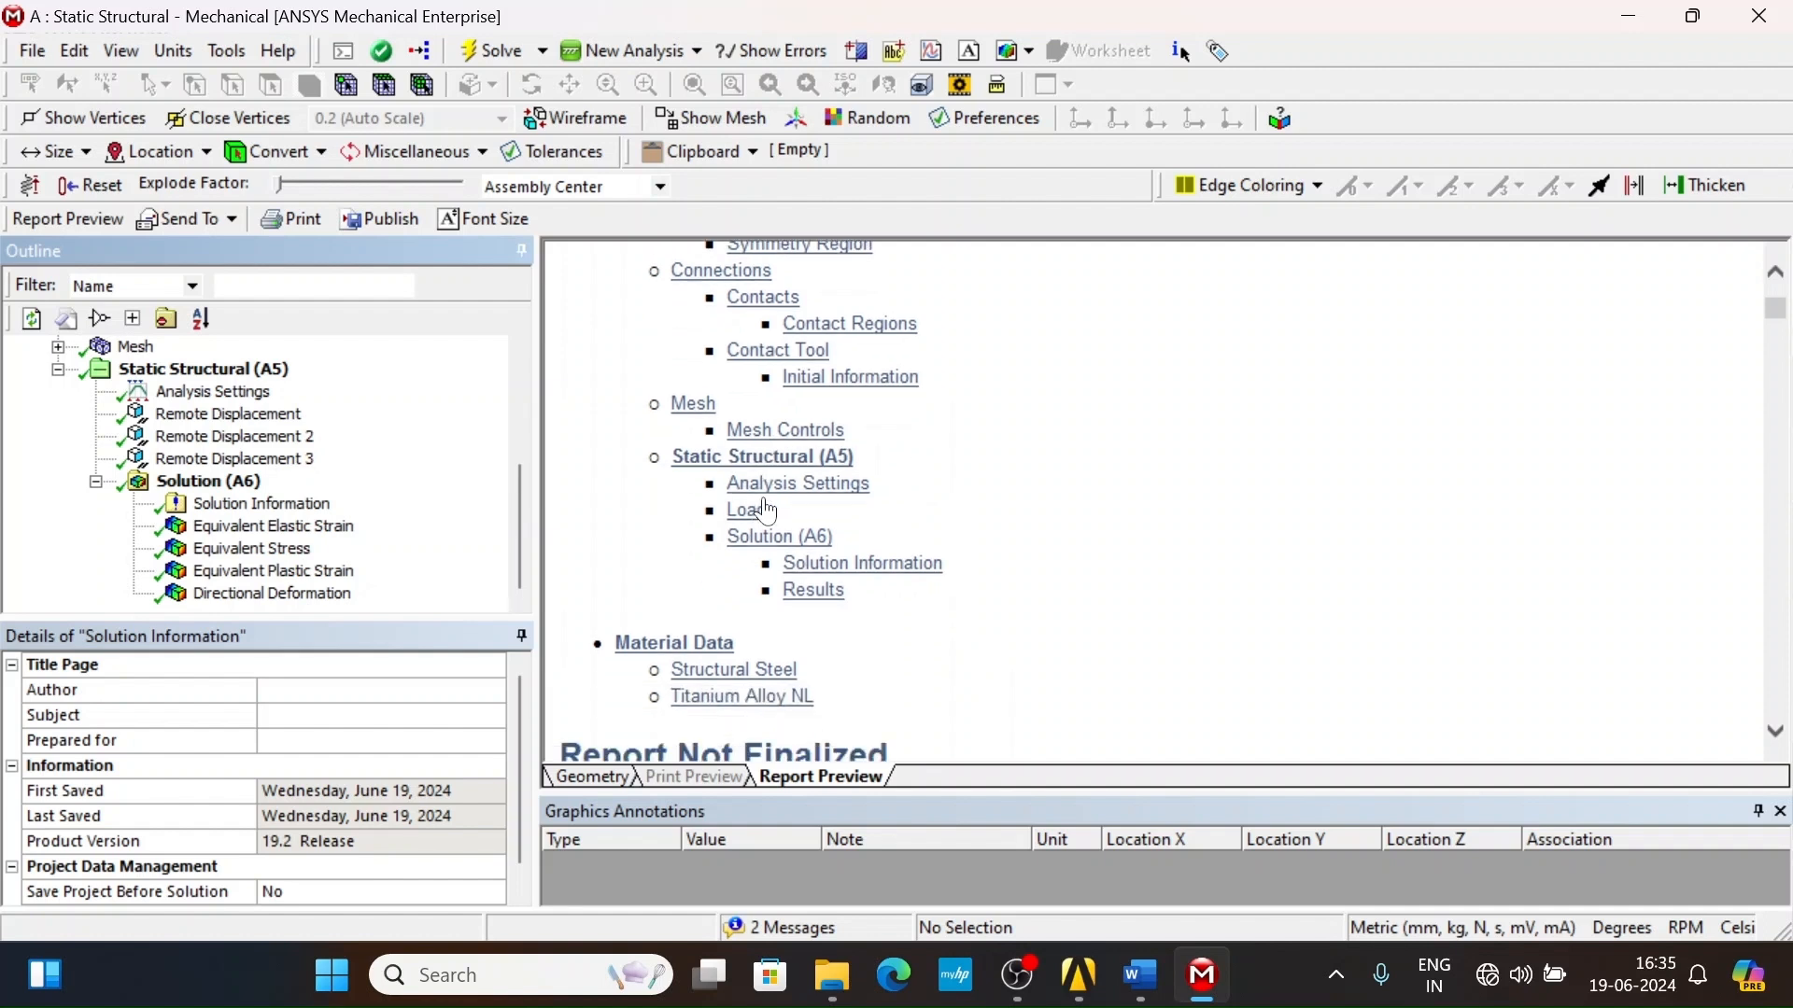
{"action": "scroll", "coordinate": [767, 510], "scroll_direction": "down", "scroll_amount": 1}
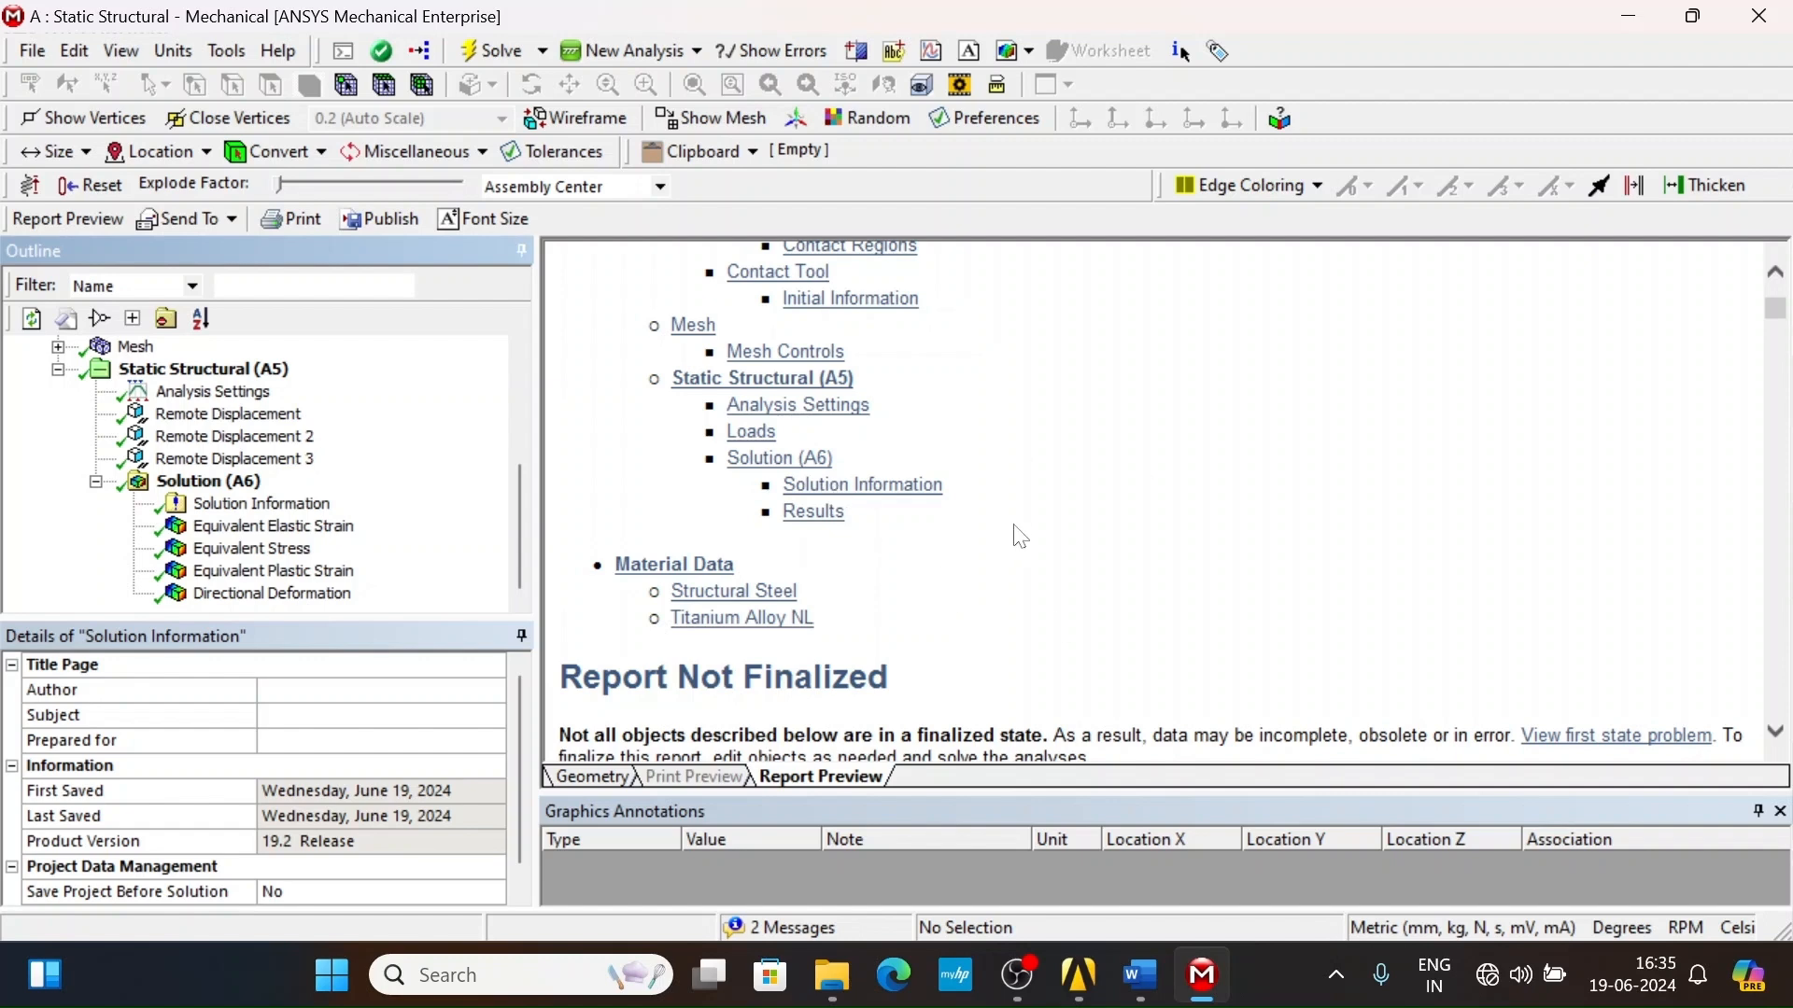
{"action": "scroll", "coordinate": [886, 569], "scroll_direction": "down", "scroll_amount": 2}
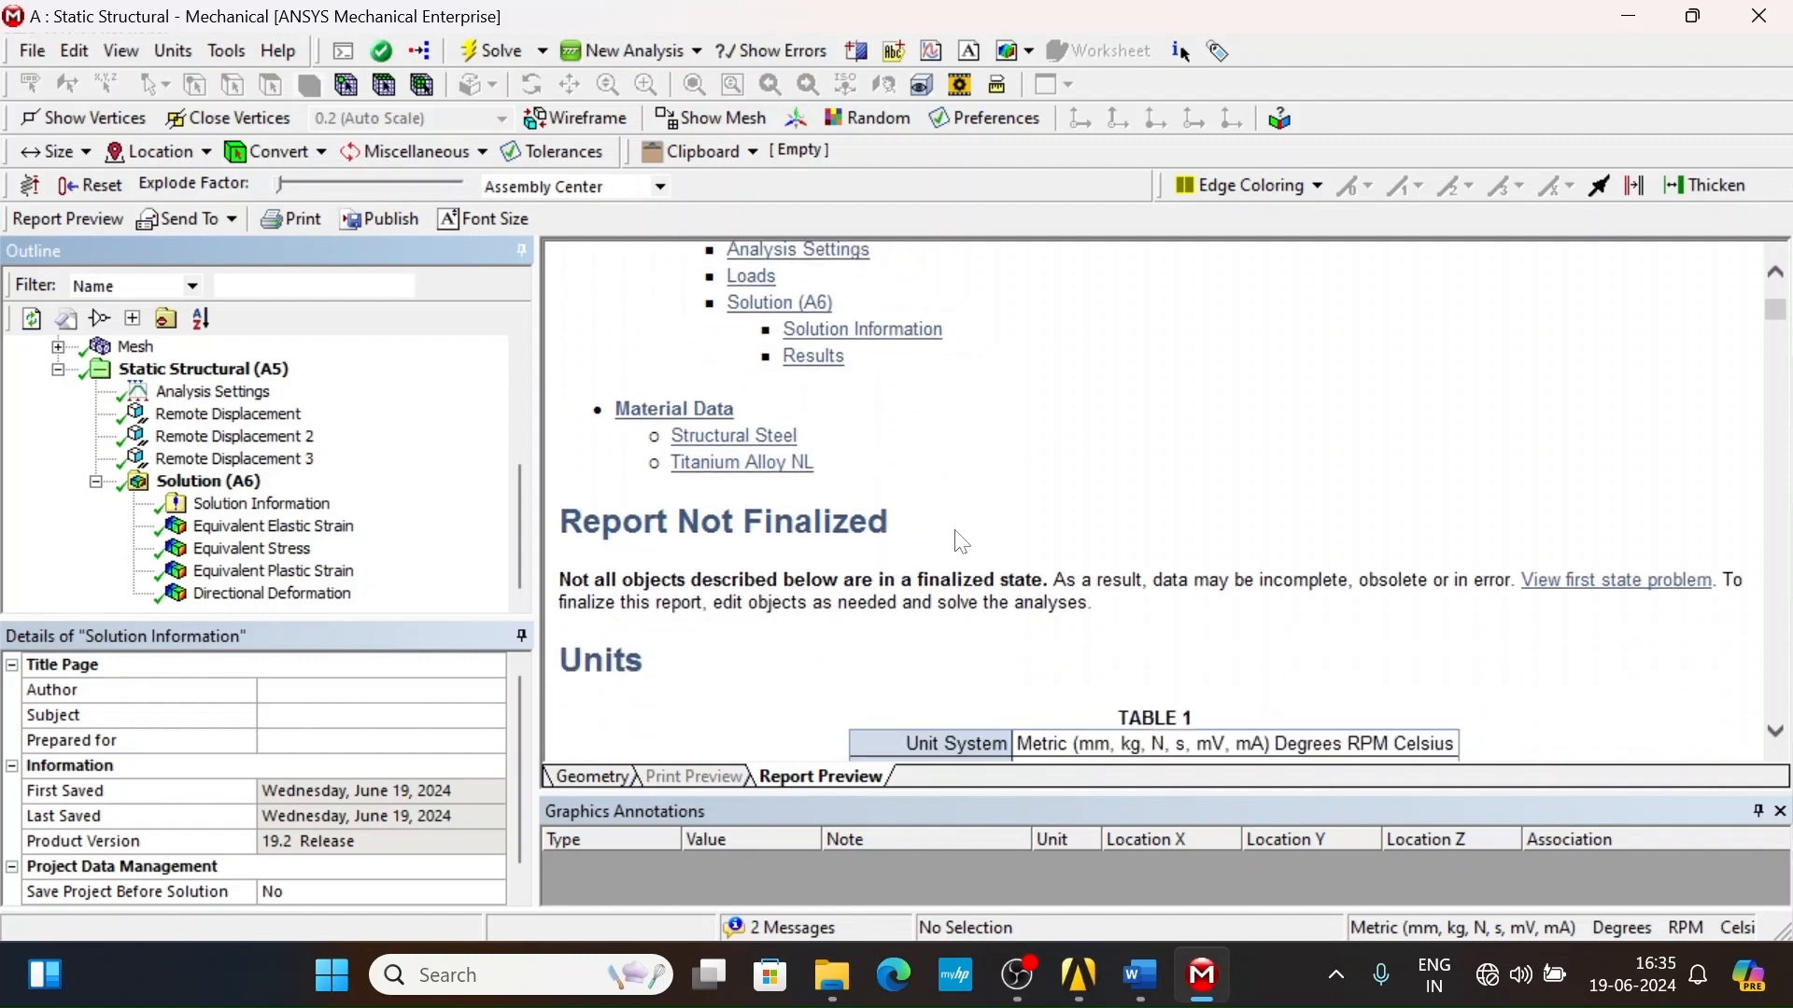
{"action": "scroll", "coordinate": [961, 541], "scroll_direction": "up", "scroll_amount": 1}
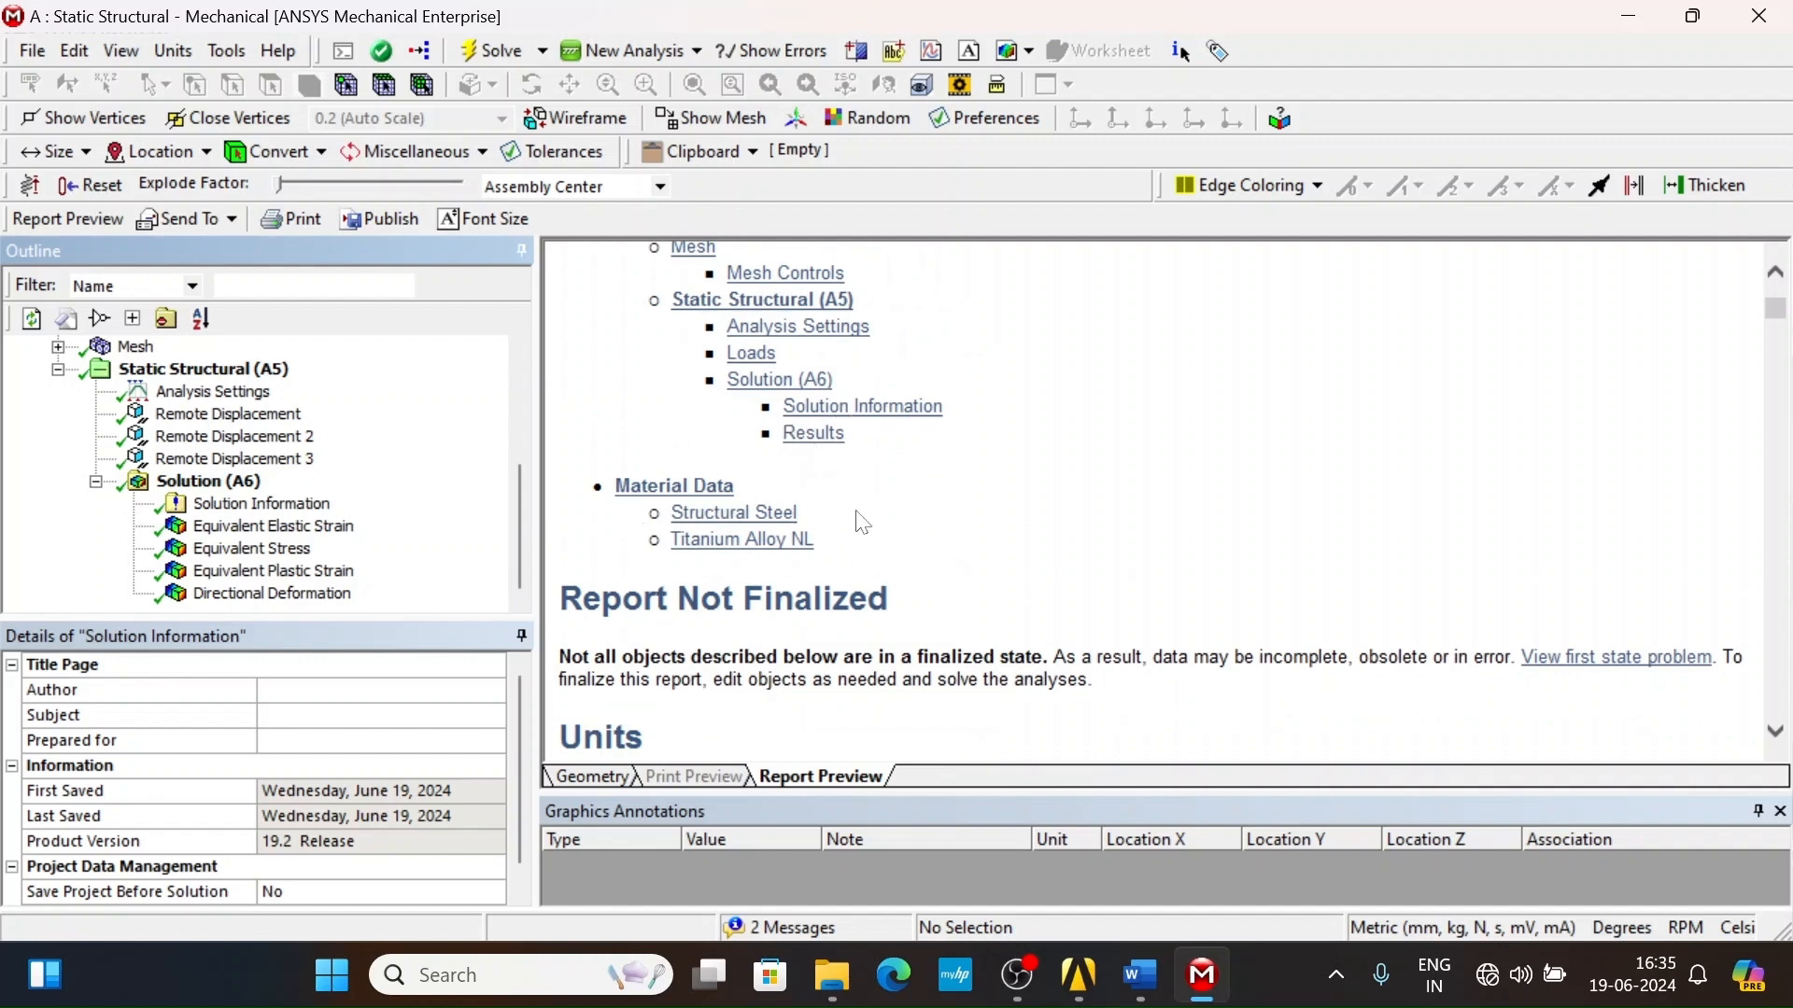
- Read the report's Units table and skim the Model sections below it, returning to the contents list
{"action": "scroll", "coordinate": [918, 600], "scroll_direction": "down", "scroll_amount": 2}
{"action": "scroll", "coordinate": [918, 600], "scroll_direction": "down", "scroll_amount": 2}
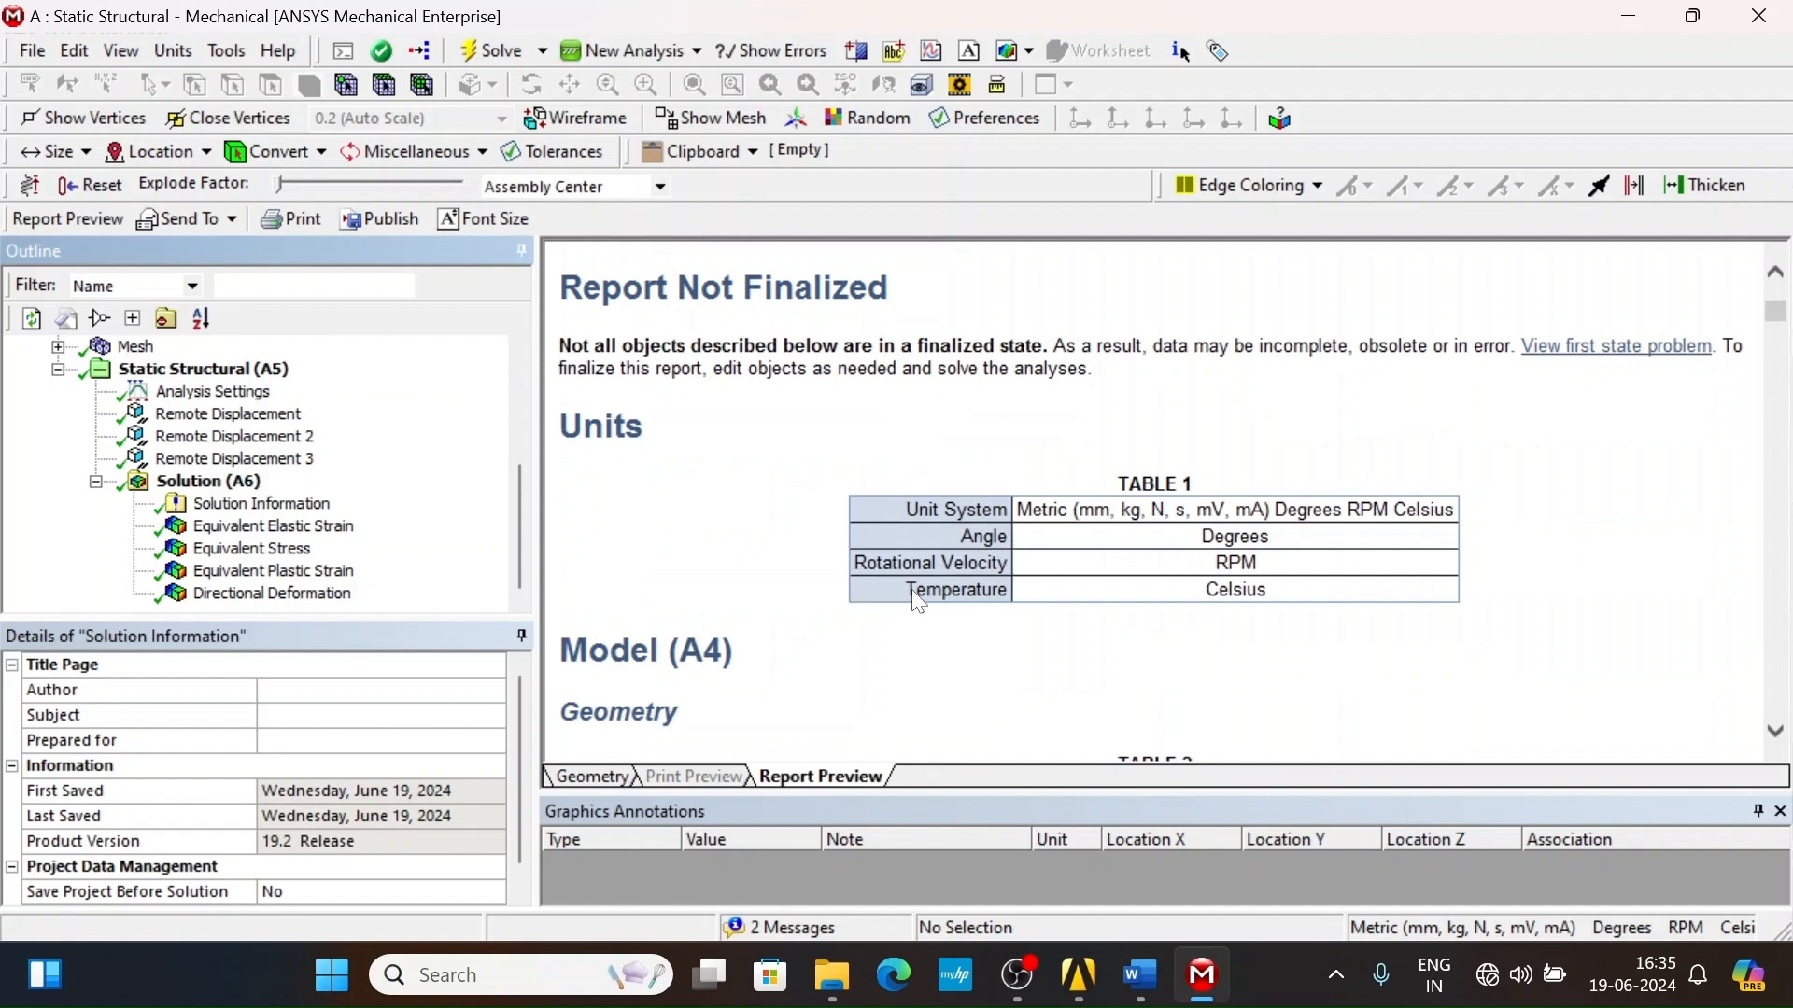
{"action": "scroll", "coordinate": [917, 600], "scroll_direction": "down", "scroll_amount": 1}
{"action": "scroll", "coordinate": [917, 600], "scroll_direction": "down", "scroll_amount": 1}
{"action": "scroll", "coordinate": [917, 600], "scroll_direction": "up", "scroll_amount": 1}
{"action": "scroll", "coordinate": [918, 601], "scroll_direction": "down", "scroll_amount": 1}
{"action": "scroll", "coordinate": [918, 600], "scroll_direction": "up", "scroll_amount": 1}
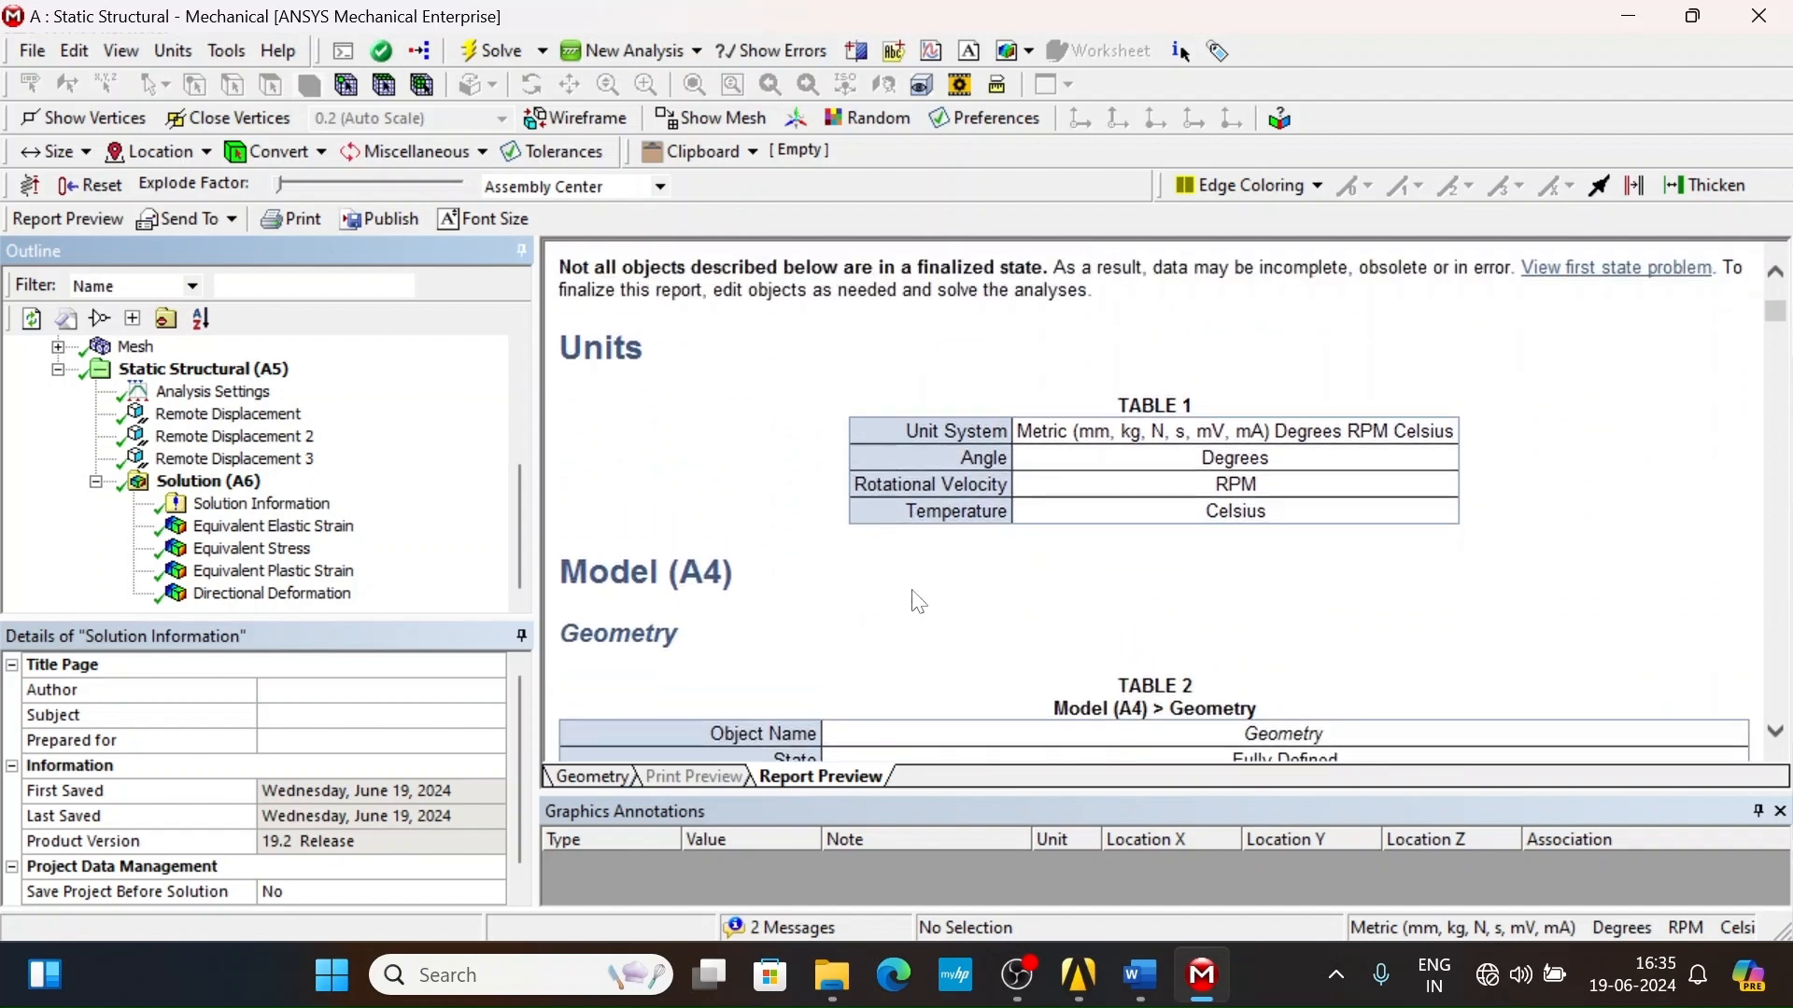
{"action": "scroll", "coordinate": [917, 600], "scroll_direction": "down", "scroll_amount": 18}
{"action": "scroll", "coordinate": [915, 590], "scroll_direction": "up", "scroll_amount": 15}
{"action": "scroll", "coordinate": [914, 586], "scroll_direction": "up", "scroll_amount": 10}
- Jump to the report's Results section and inspect the results summary and the Equivalent Elastic Strain table
{"action": "left_click", "coordinate": [801, 589]}
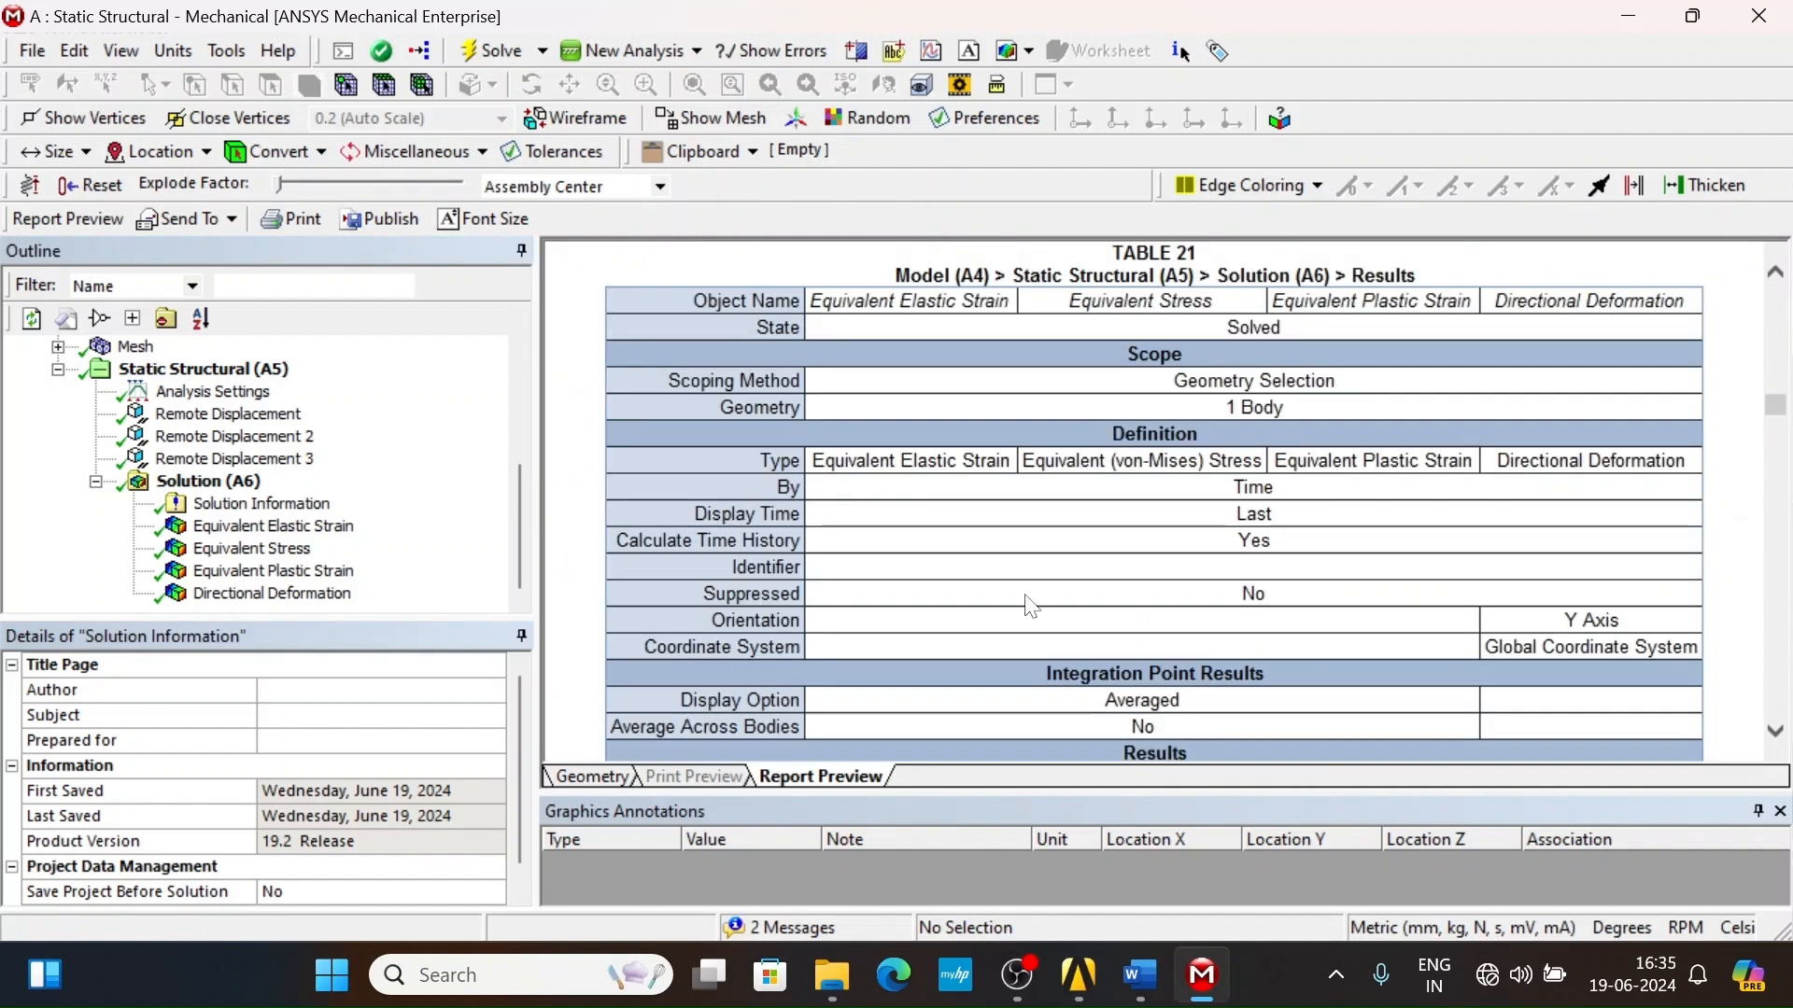
{"action": "scroll", "coordinate": [1096, 579], "scroll_direction": "down", "scroll_amount": 15}
{"action": "scroll", "coordinate": [1096, 579], "scroll_direction": "up", "scroll_amount": 5}
{"action": "scroll", "coordinate": [1097, 579], "scroll_direction": "down", "scroll_amount": 4}
{"action": "scroll", "coordinate": [1096, 579], "scroll_direction": "down", "scroll_amount": 10}
{"action": "scroll", "coordinate": [1096, 579], "scroll_direction": "up", "scroll_amount": 8}
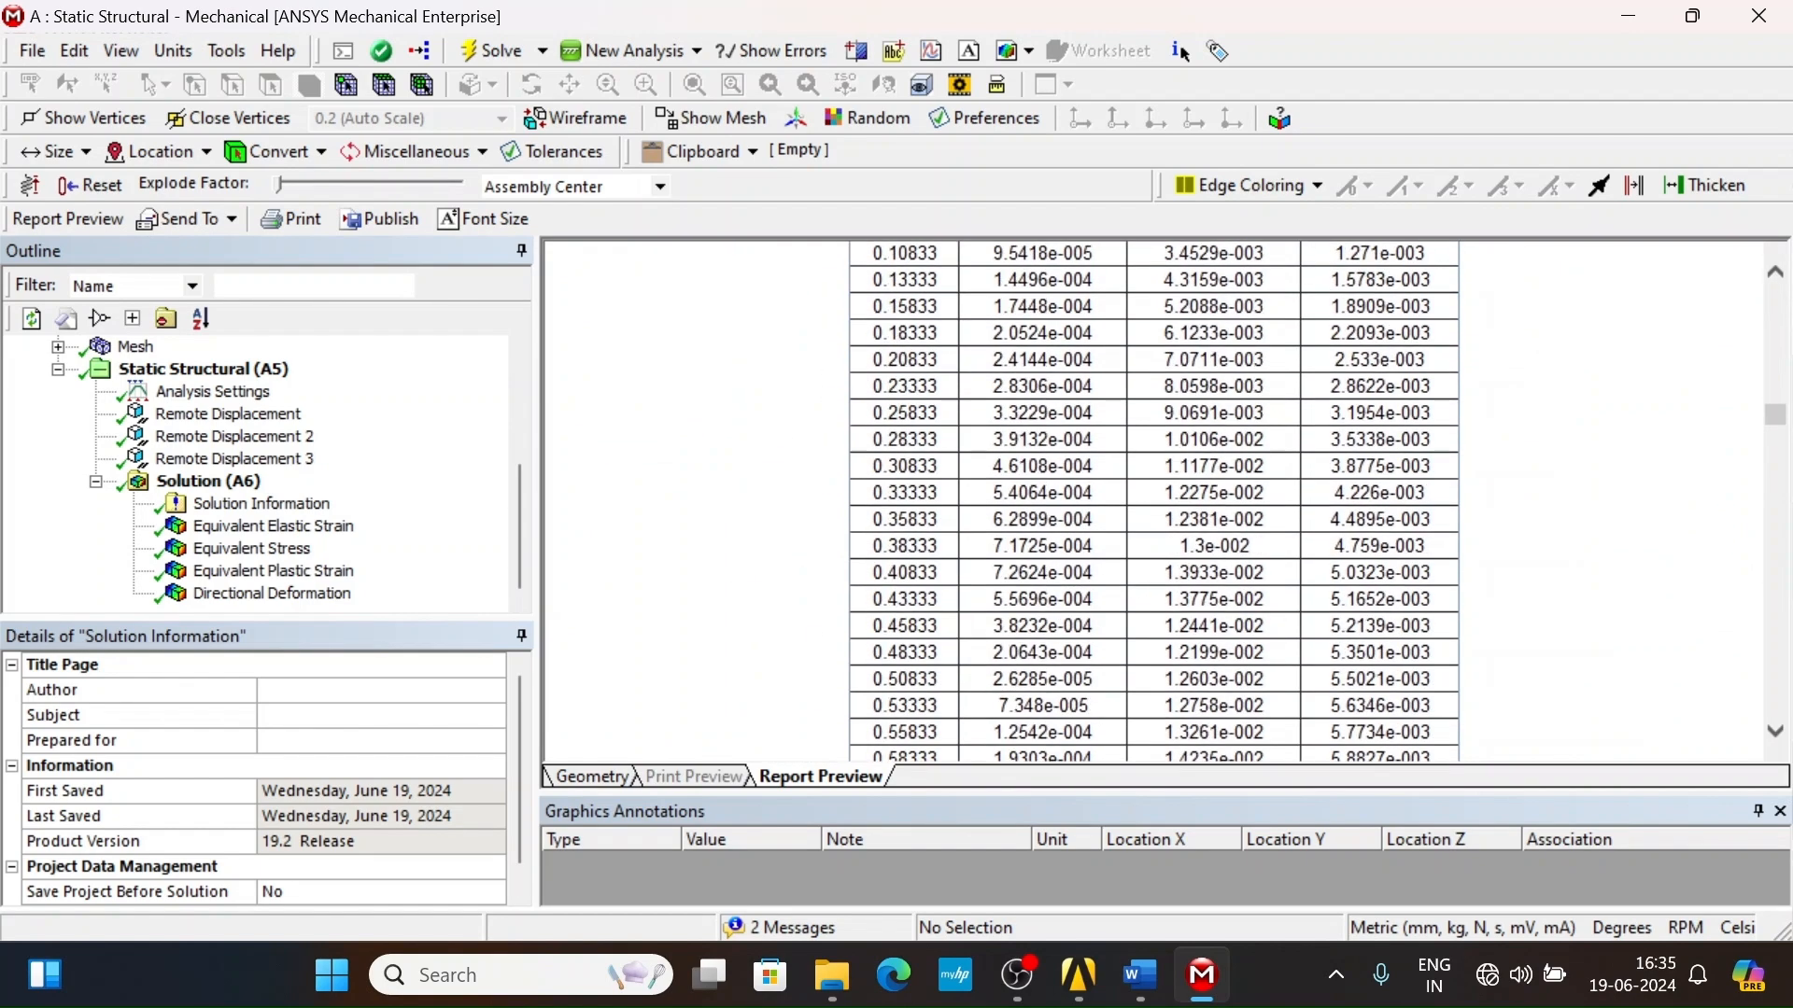
{"action": "scroll", "coordinate": [1096, 579], "scroll_direction": "down", "scroll_amount": 17}
{"action": "scroll", "coordinate": [1096, 579], "scroll_direction": "up", "scroll_amount": 8}
{"action": "scroll", "coordinate": [1096, 578], "scroll_direction": "up", "scroll_amount": 8}
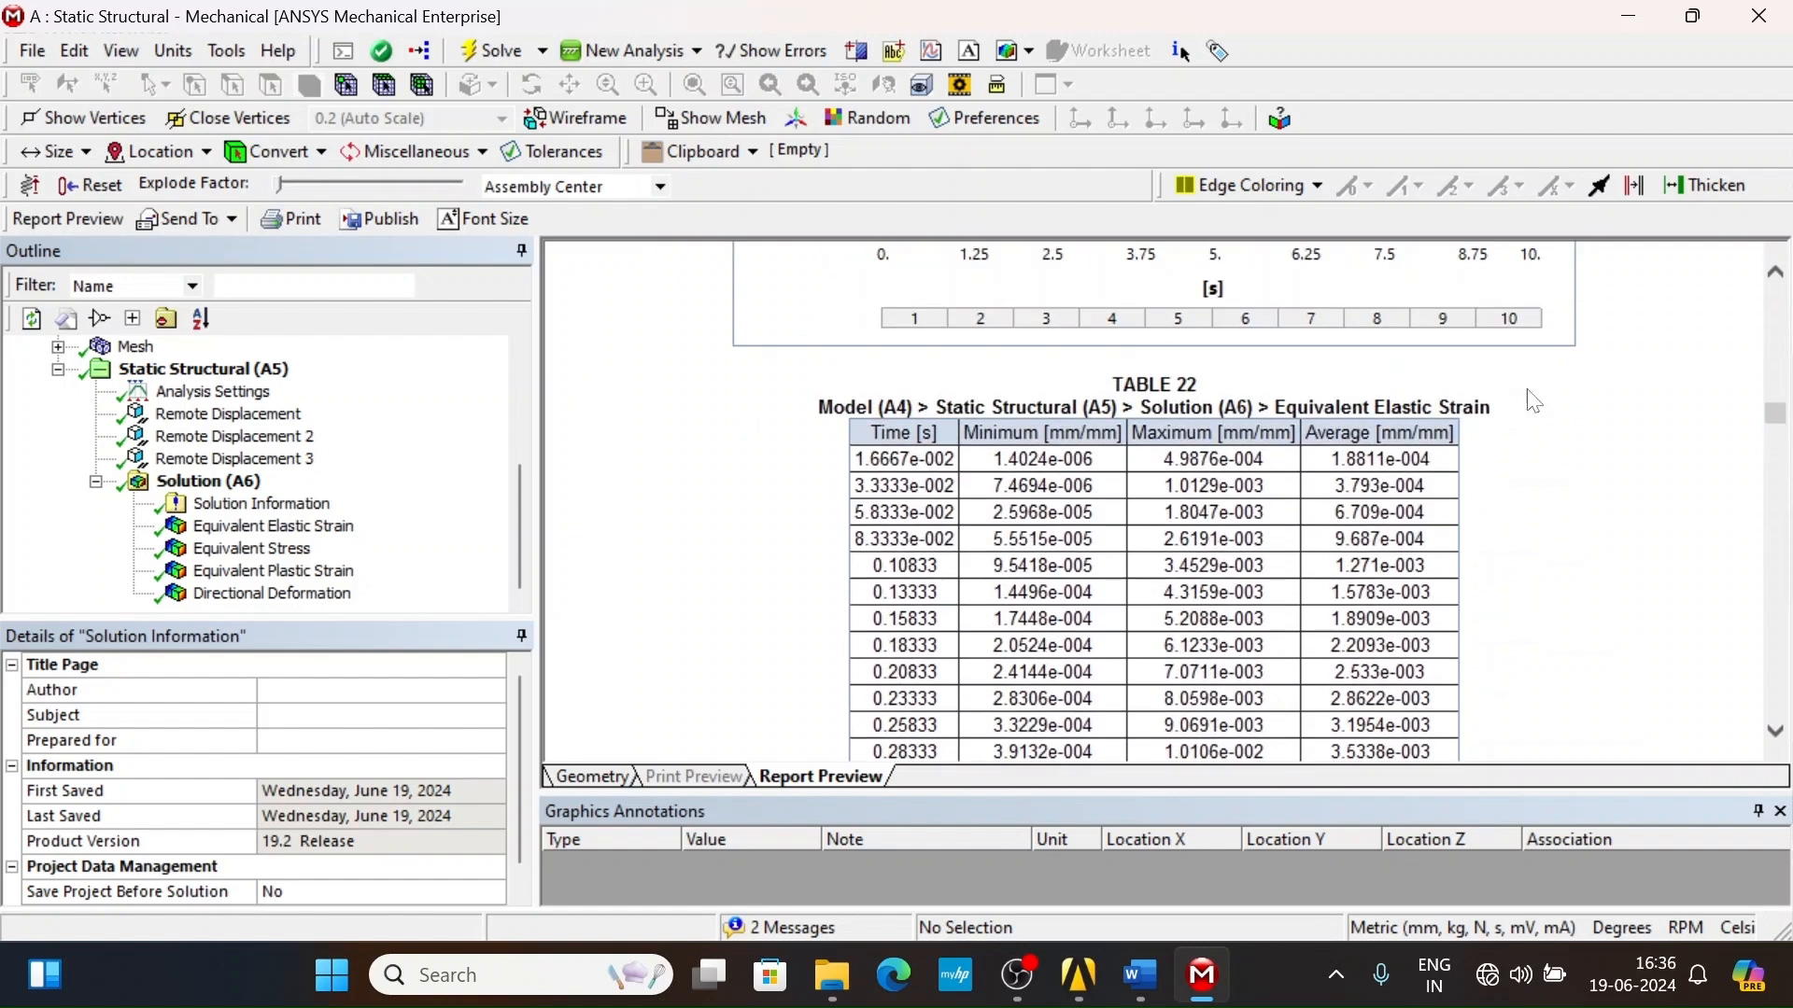
- Read through the elastic strain table to the final time step and on to the Equivalent Stress graph
{"action": "scroll", "coordinate": [1327, 579], "scroll_direction": "down", "scroll_amount": 20}
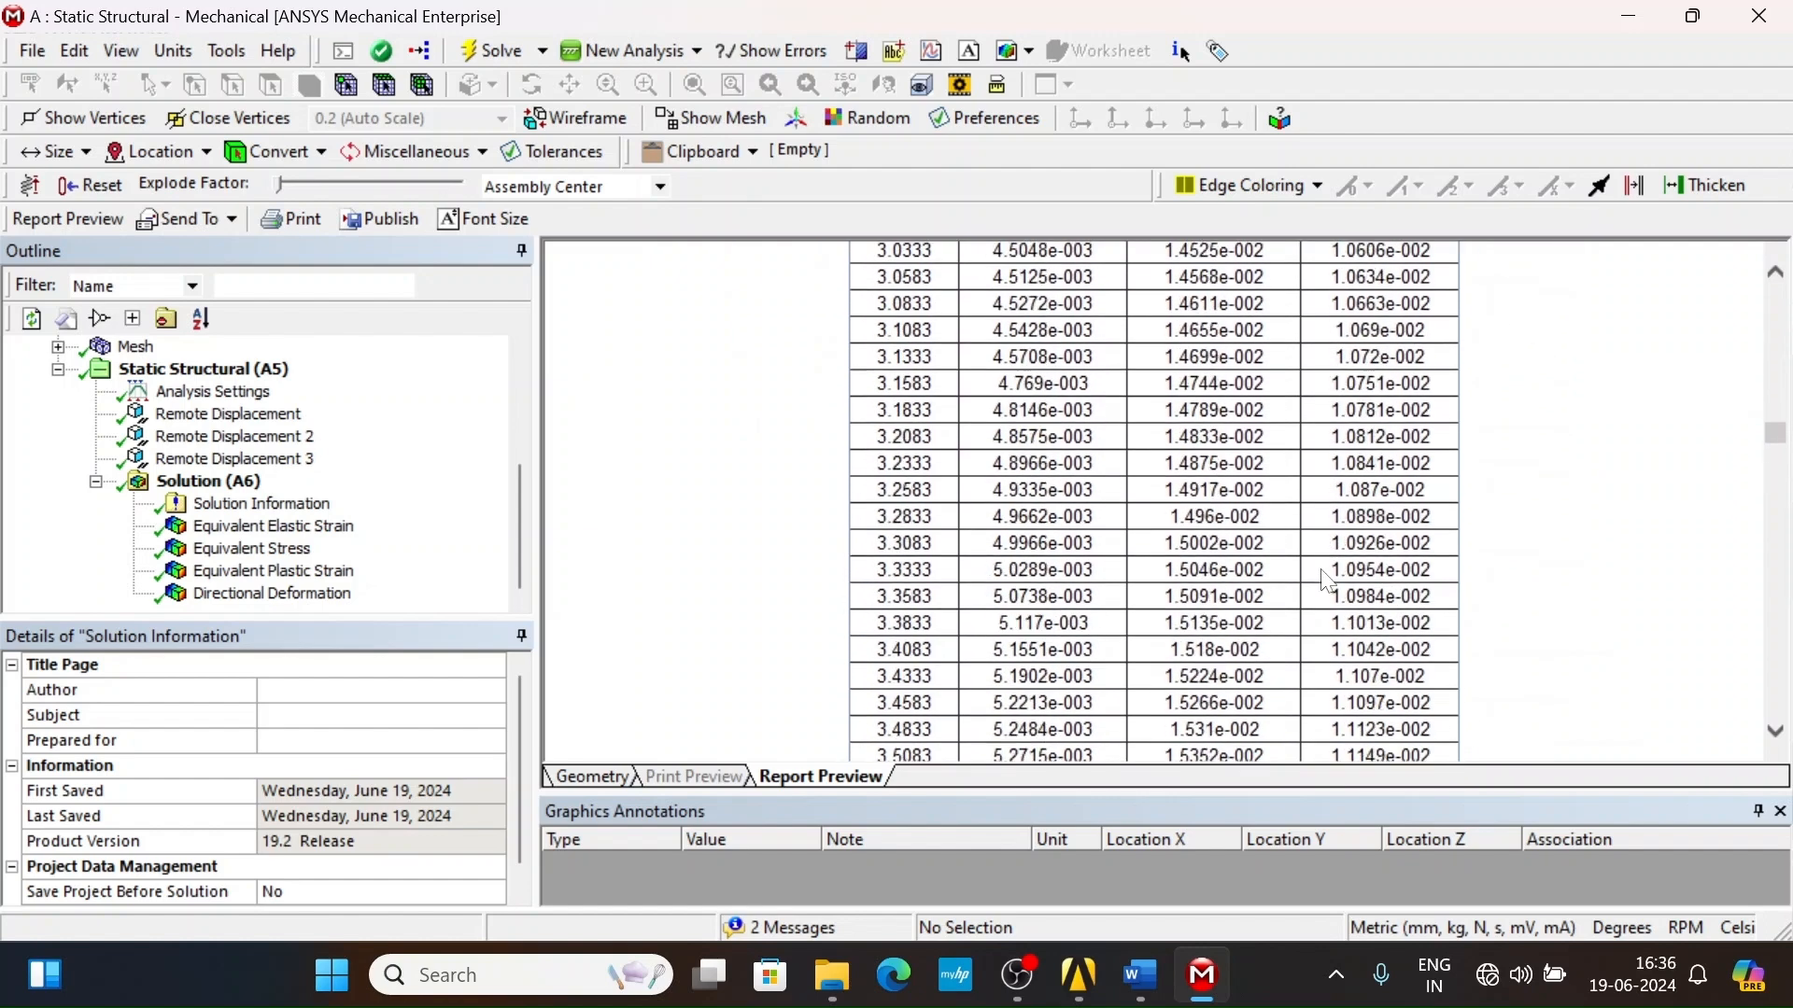
{"action": "scroll", "coordinate": [1328, 579], "scroll_direction": "down", "scroll_amount": 20}
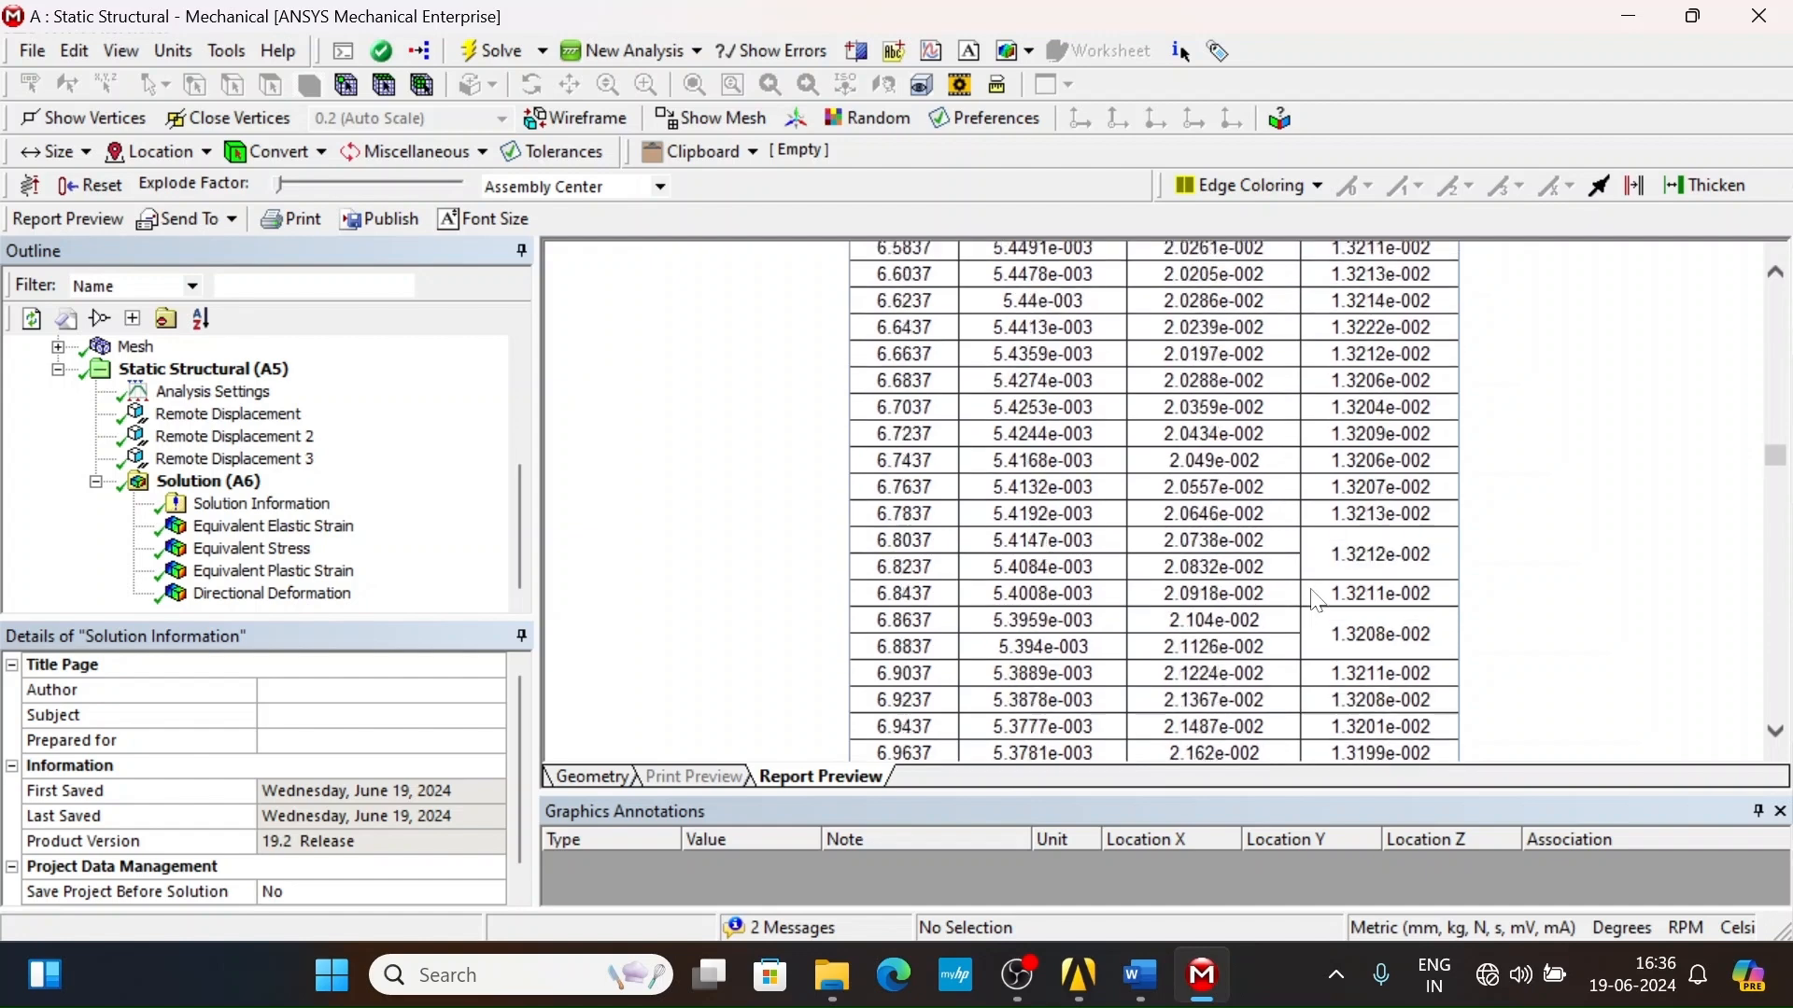
{"action": "scroll", "coordinate": [1328, 598], "scroll_direction": "down", "scroll_amount": 20}
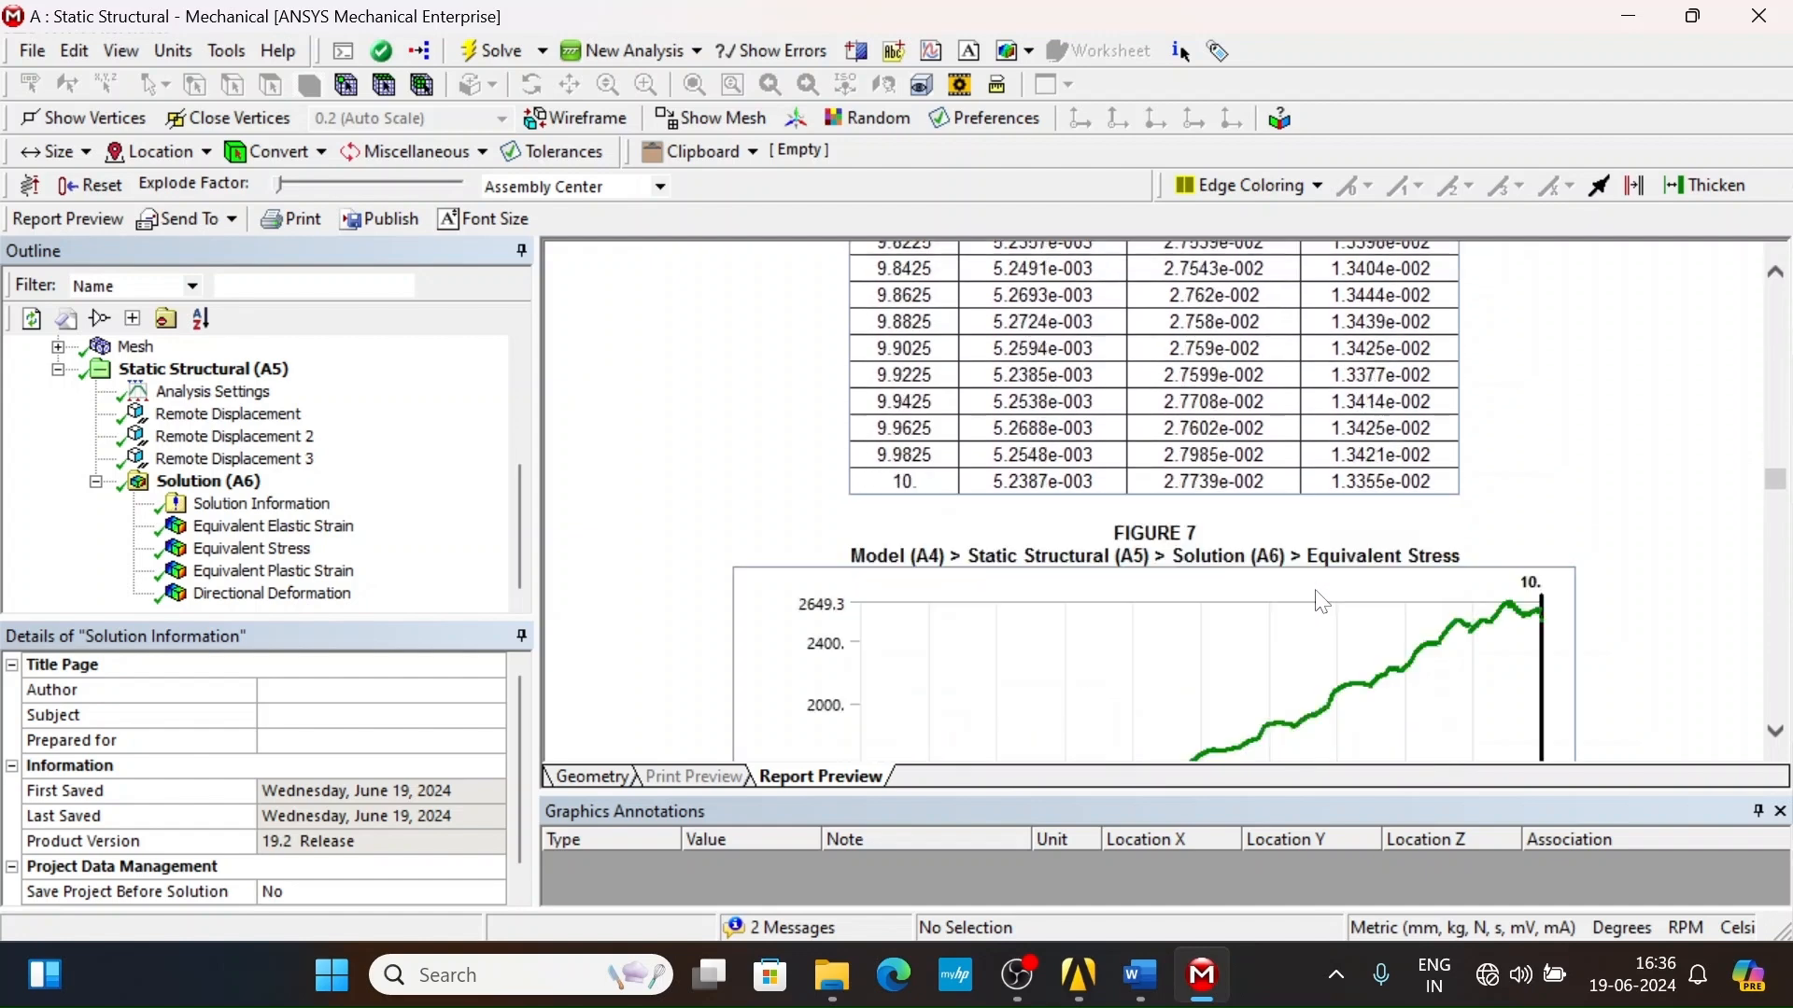
{"action": "scroll", "coordinate": [1307, 602], "scroll_direction": "down", "scroll_amount": 12}
- Show the Equivalent Elastic Strain contour, orient the blank to show its outer wall, and insert an image of it under the result
{"action": "left_click", "coordinate": [271, 525]}
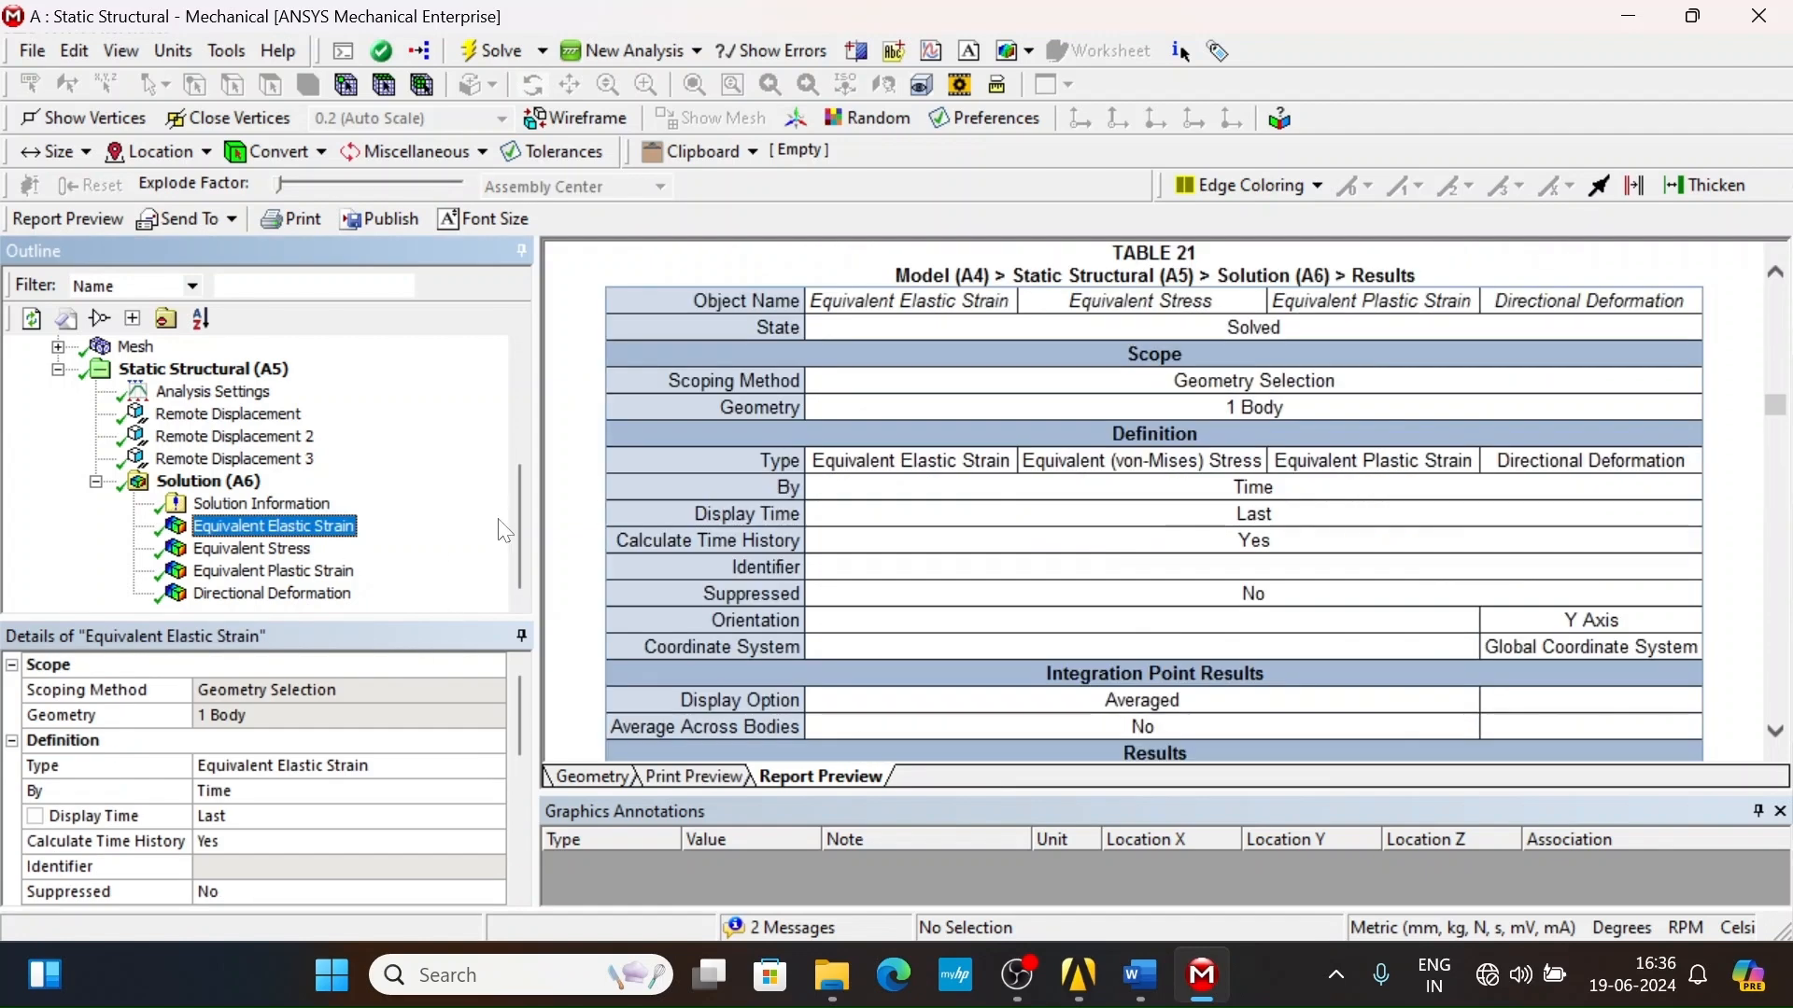
{"action": "left_click", "coordinate": [277, 549]}
{"action": "left_click", "coordinate": [273, 528]}
{"action": "left_click", "coordinate": [594, 777]}
{"action": "left_click_drag", "start_coordinate": [1167, 532], "coordinate": [1221, 467]}
{"action": "left_click", "coordinate": [1027, 52]}
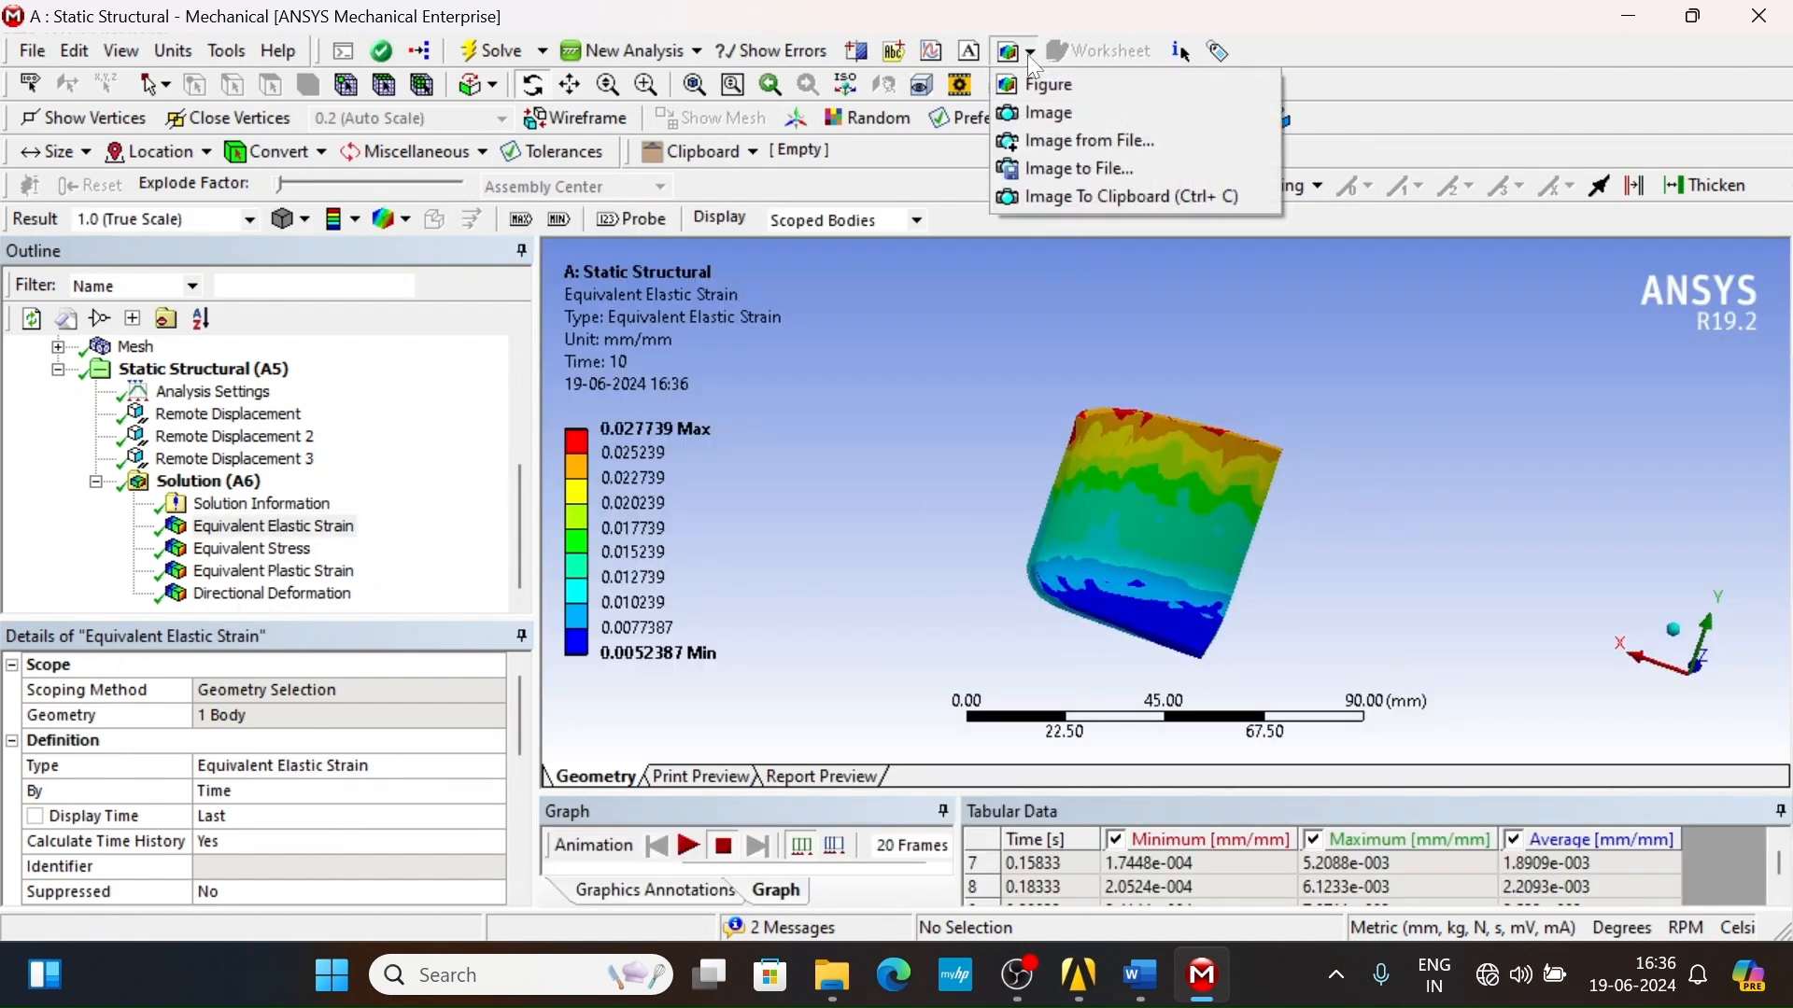
{"action": "left_click", "coordinate": [1047, 113]}
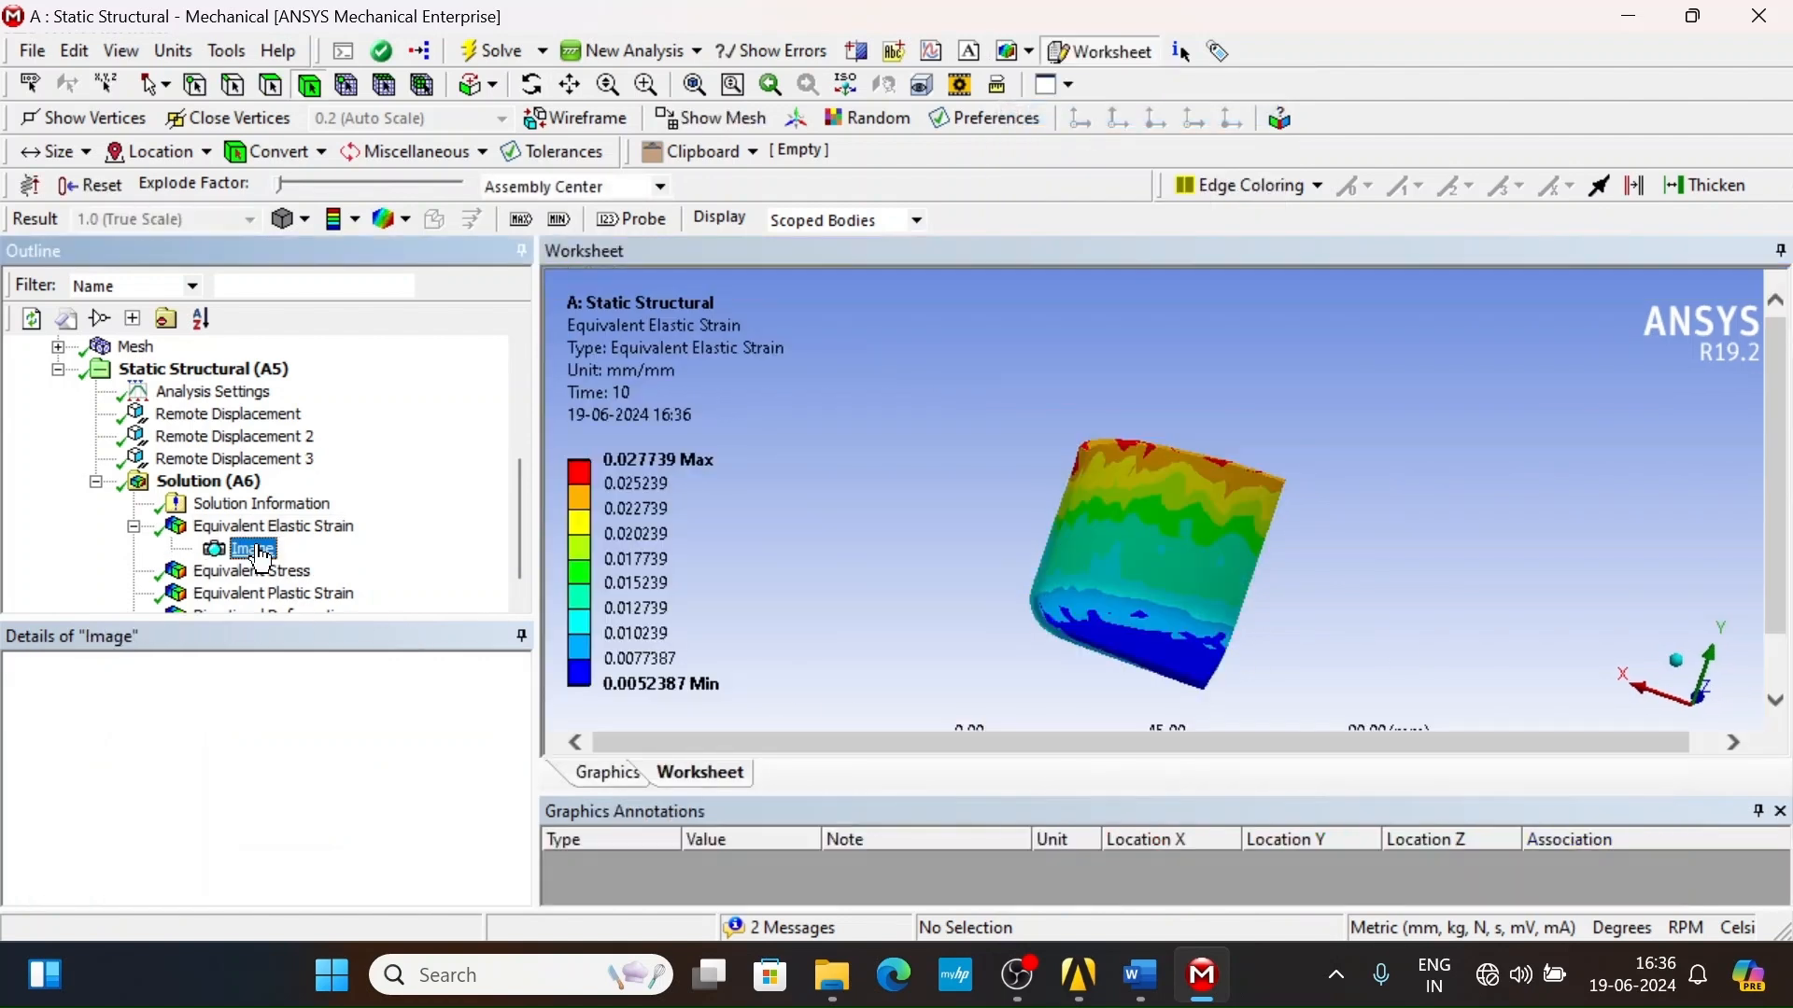
- Insert an image of the contour plot under the Equivalent Stress result
{"action": "left_click", "coordinate": [252, 570]}
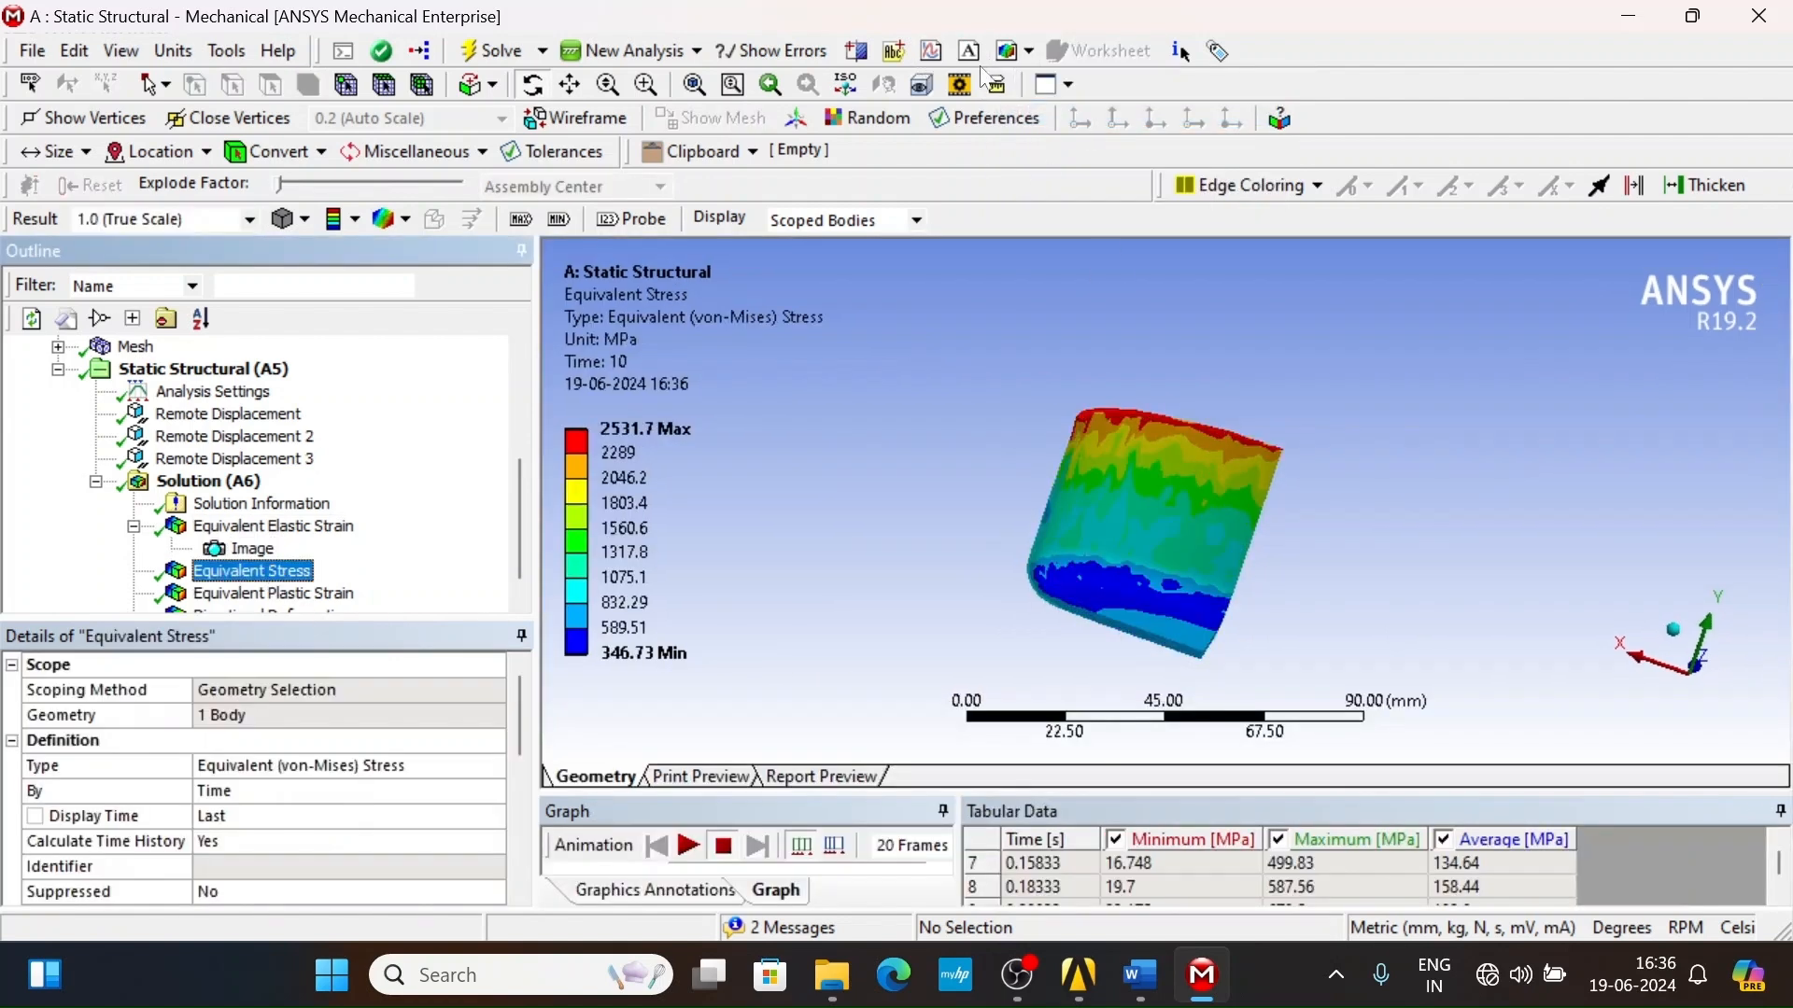
{"action": "left_click", "coordinate": [1027, 52]}
{"action": "left_click", "coordinate": [1047, 113]}
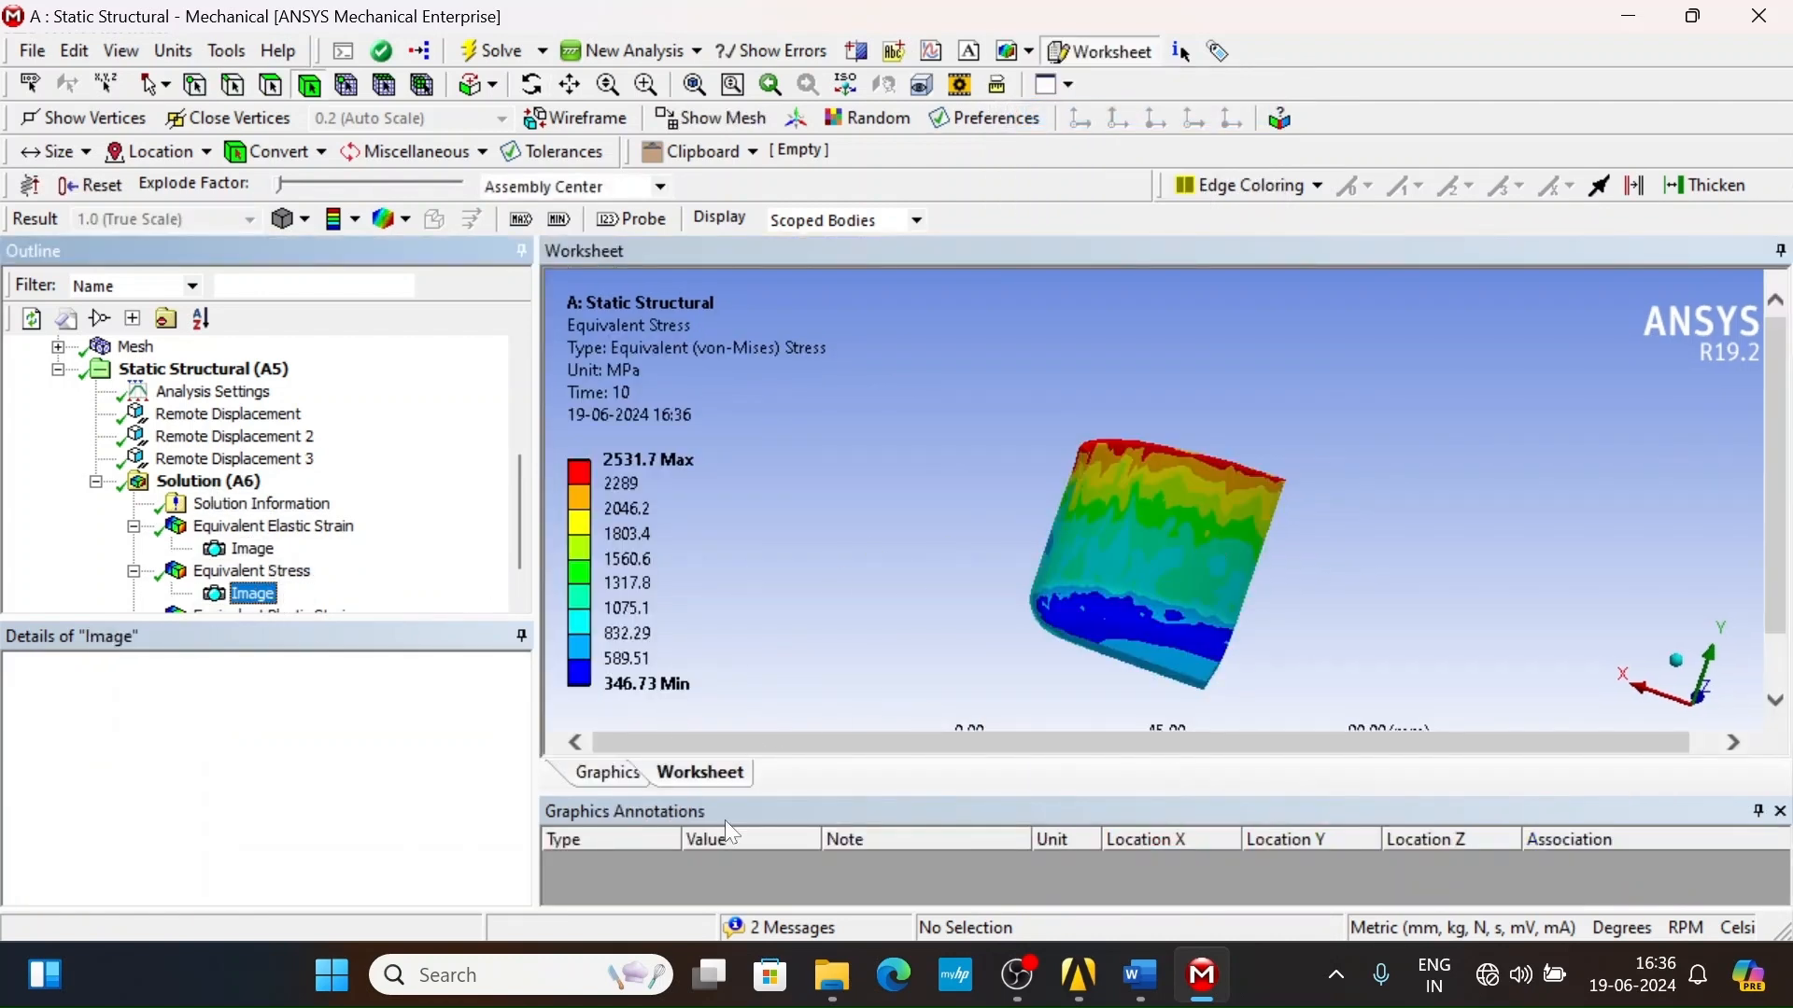
- Regenerate the report preview with the inserted result images and go to the Equivalent Elastic Strain graph and table
{"action": "left_click", "coordinate": [187, 370]}
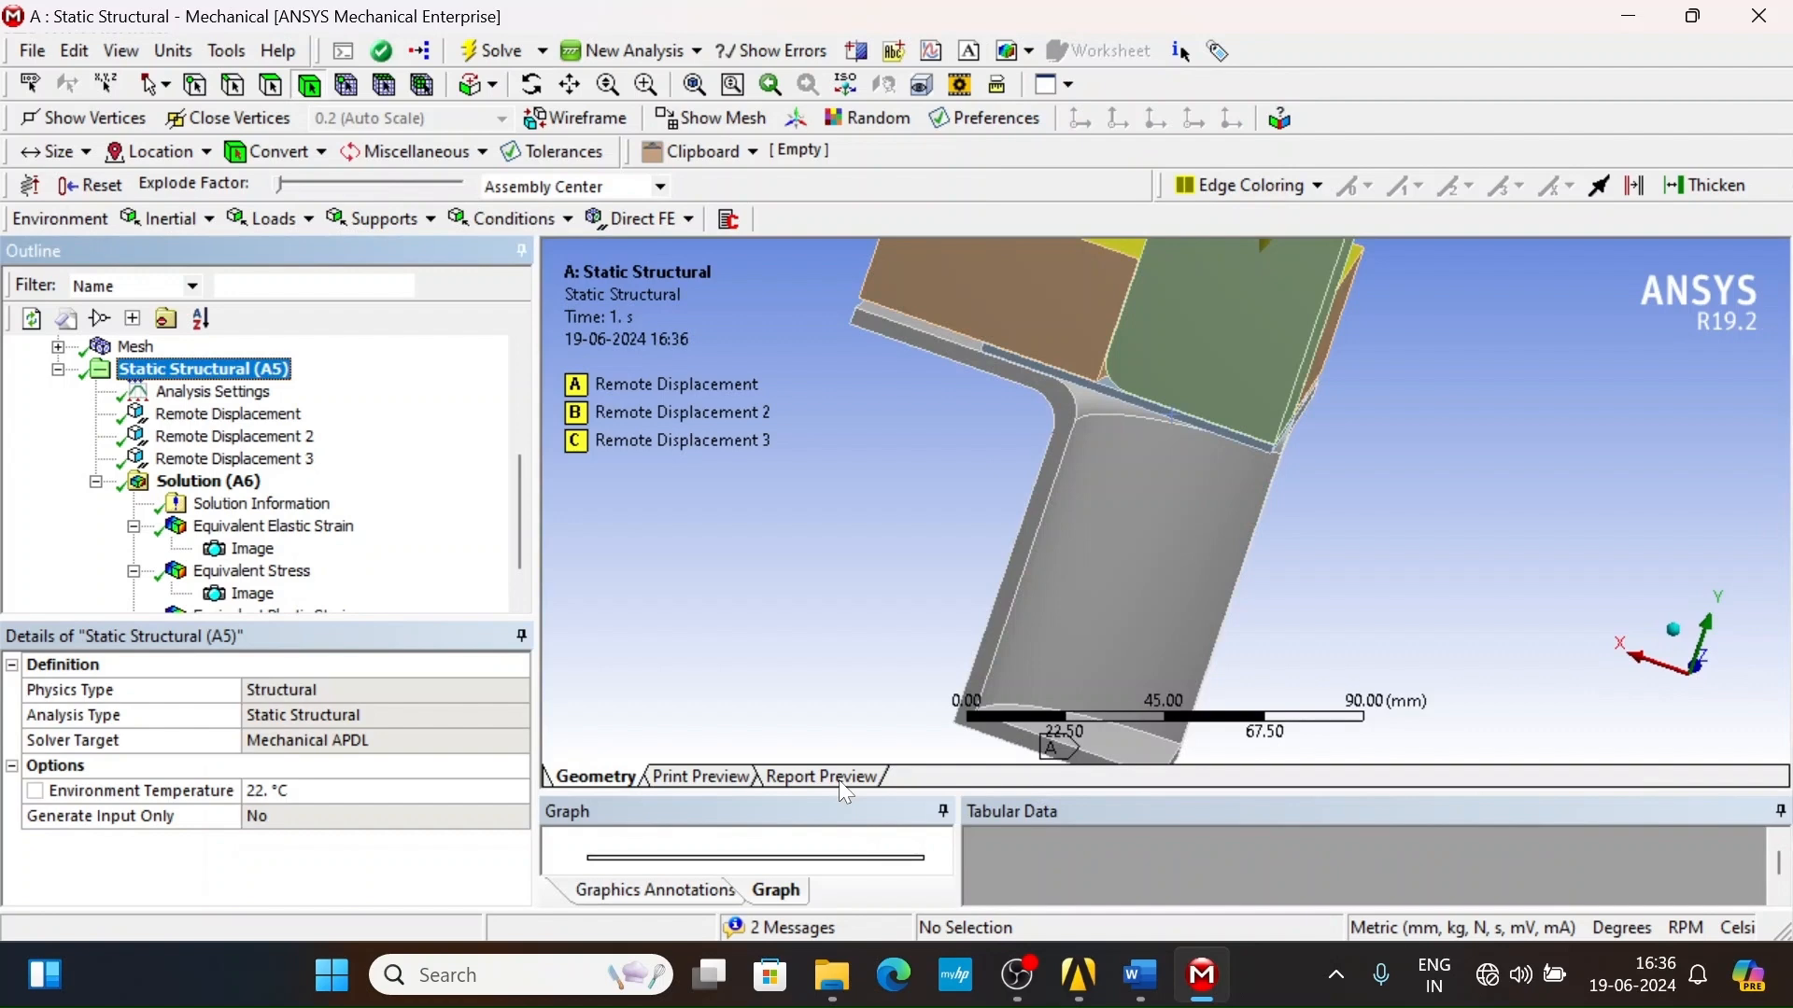
{"action": "left_click", "coordinate": [839, 780]}
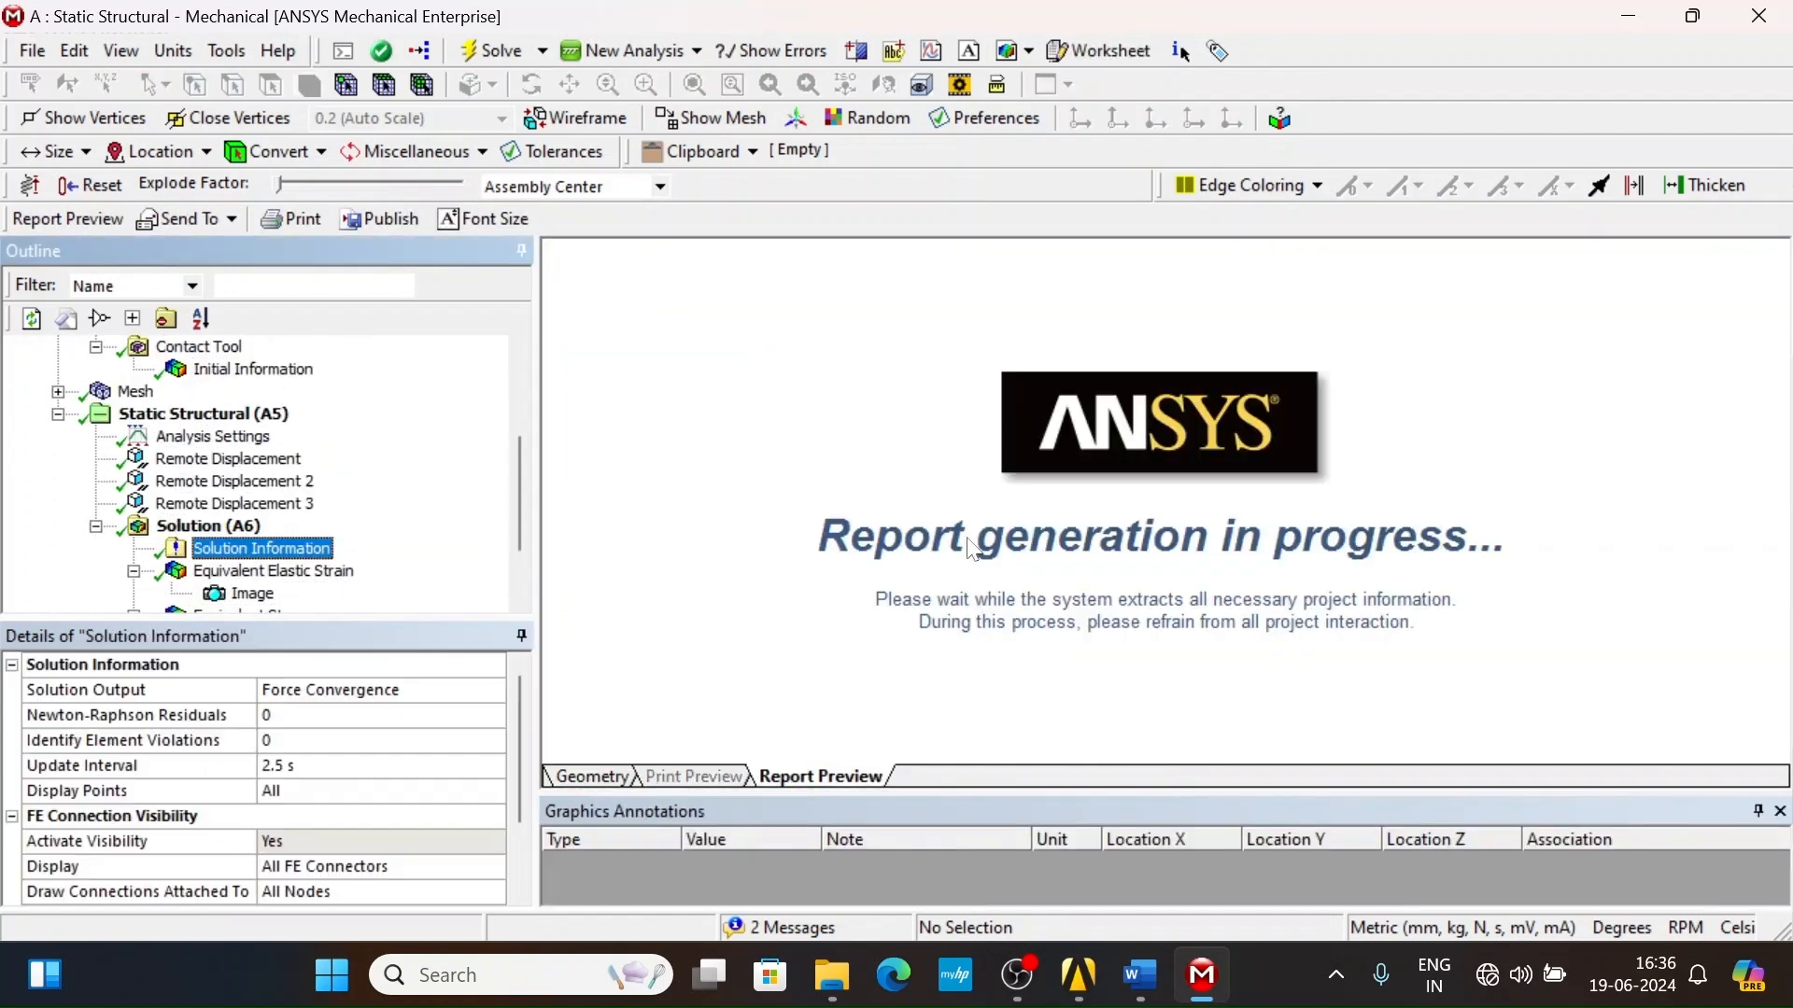
{"action": "scroll", "coordinate": [900, 551], "scroll_direction": "down", "scroll_amount": 10}
{"action": "scroll", "coordinate": [930, 566], "scroll_direction": "up", "scroll_amount": 2}
{"action": "scroll", "coordinate": [930, 566], "scroll_direction": "down", "scroll_amount": 20}
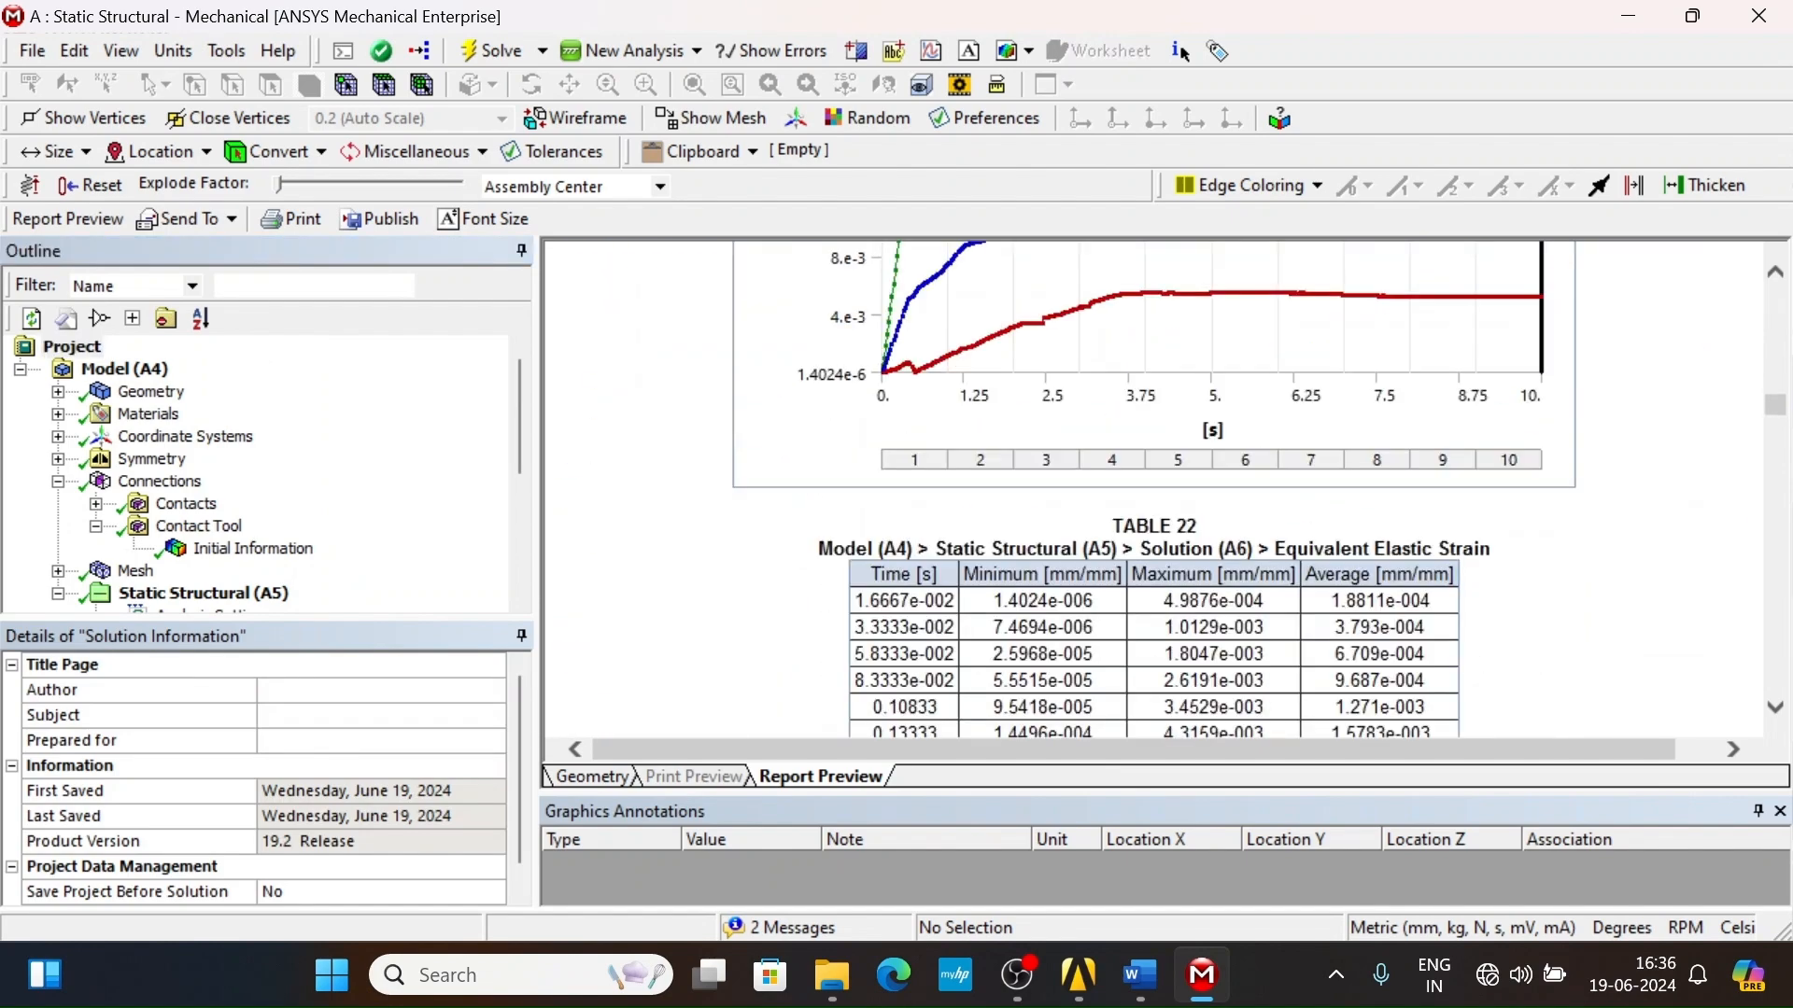
- Examine the inserted Equivalent Elastic Strain image and the Equivalent Stress graph and table in the report
{"action": "scroll", "coordinate": [1154, 551], "scroll_direction": "down", "scroll_amount": 20}
{"action": "scroll", "coordinate": [1153, 551], "scroll_direction": "down", "scroll_amount": 20}
{"action": "scroll", "coordinate": [1154, 489], "scroll_direction": "down", "scroll_amount": 20}
{"action": "scroll", "coordinate": [1249, 611], "scroll_direction": "down", "scroll_amount": 20}
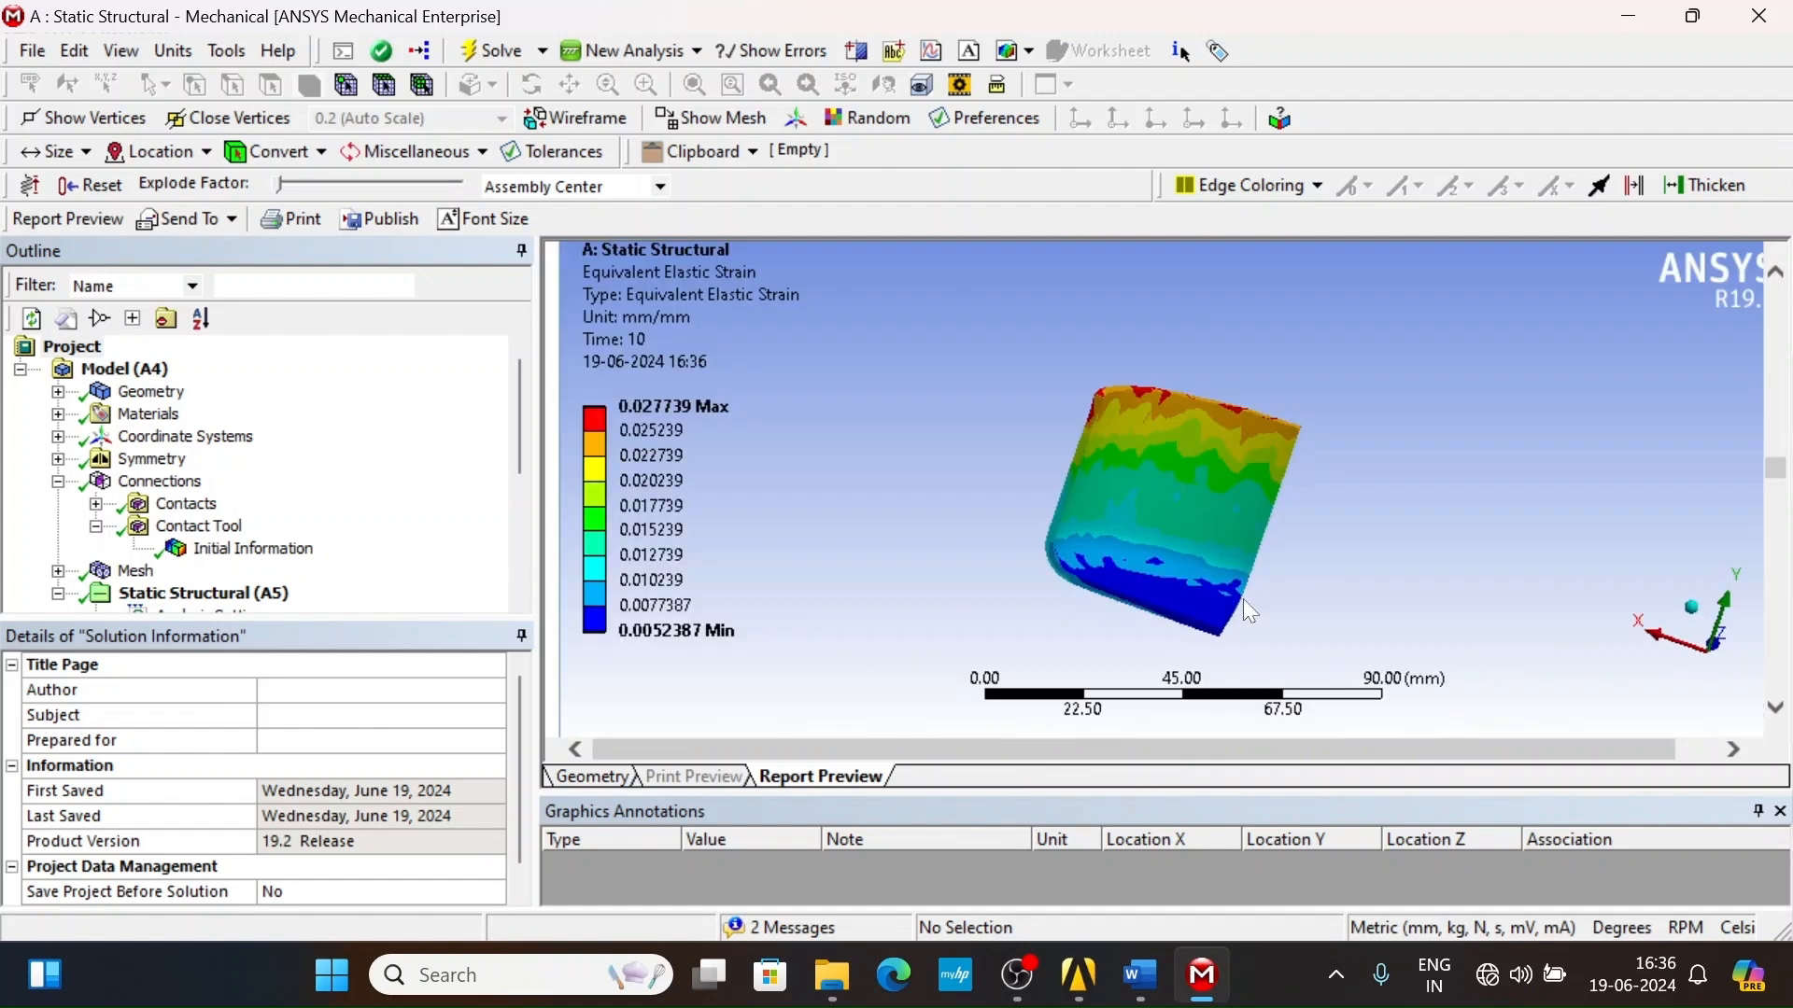
{"action": "scroll", "coordinate": [922, 529], "scroll_direction": "down", "scroll_amount": 10}
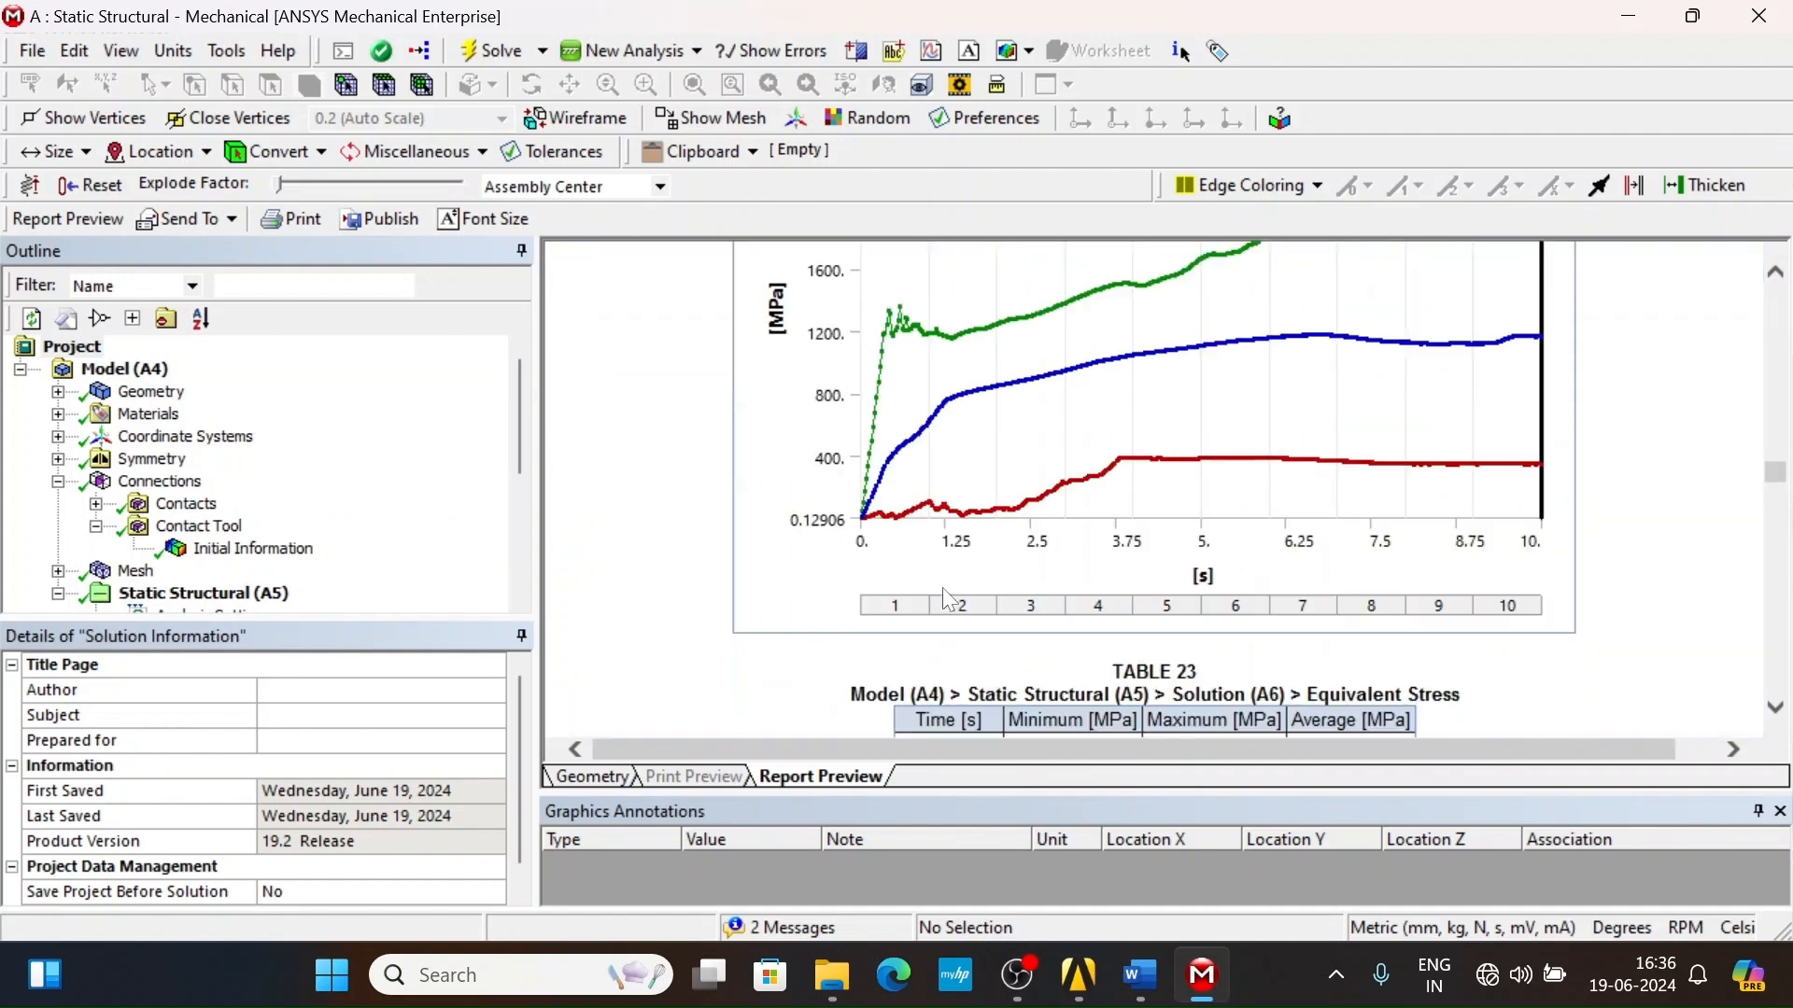
{"action": "scroll", "coordinate": [920, 407], "scroll_direction": "down", "scroll_amount": 15}
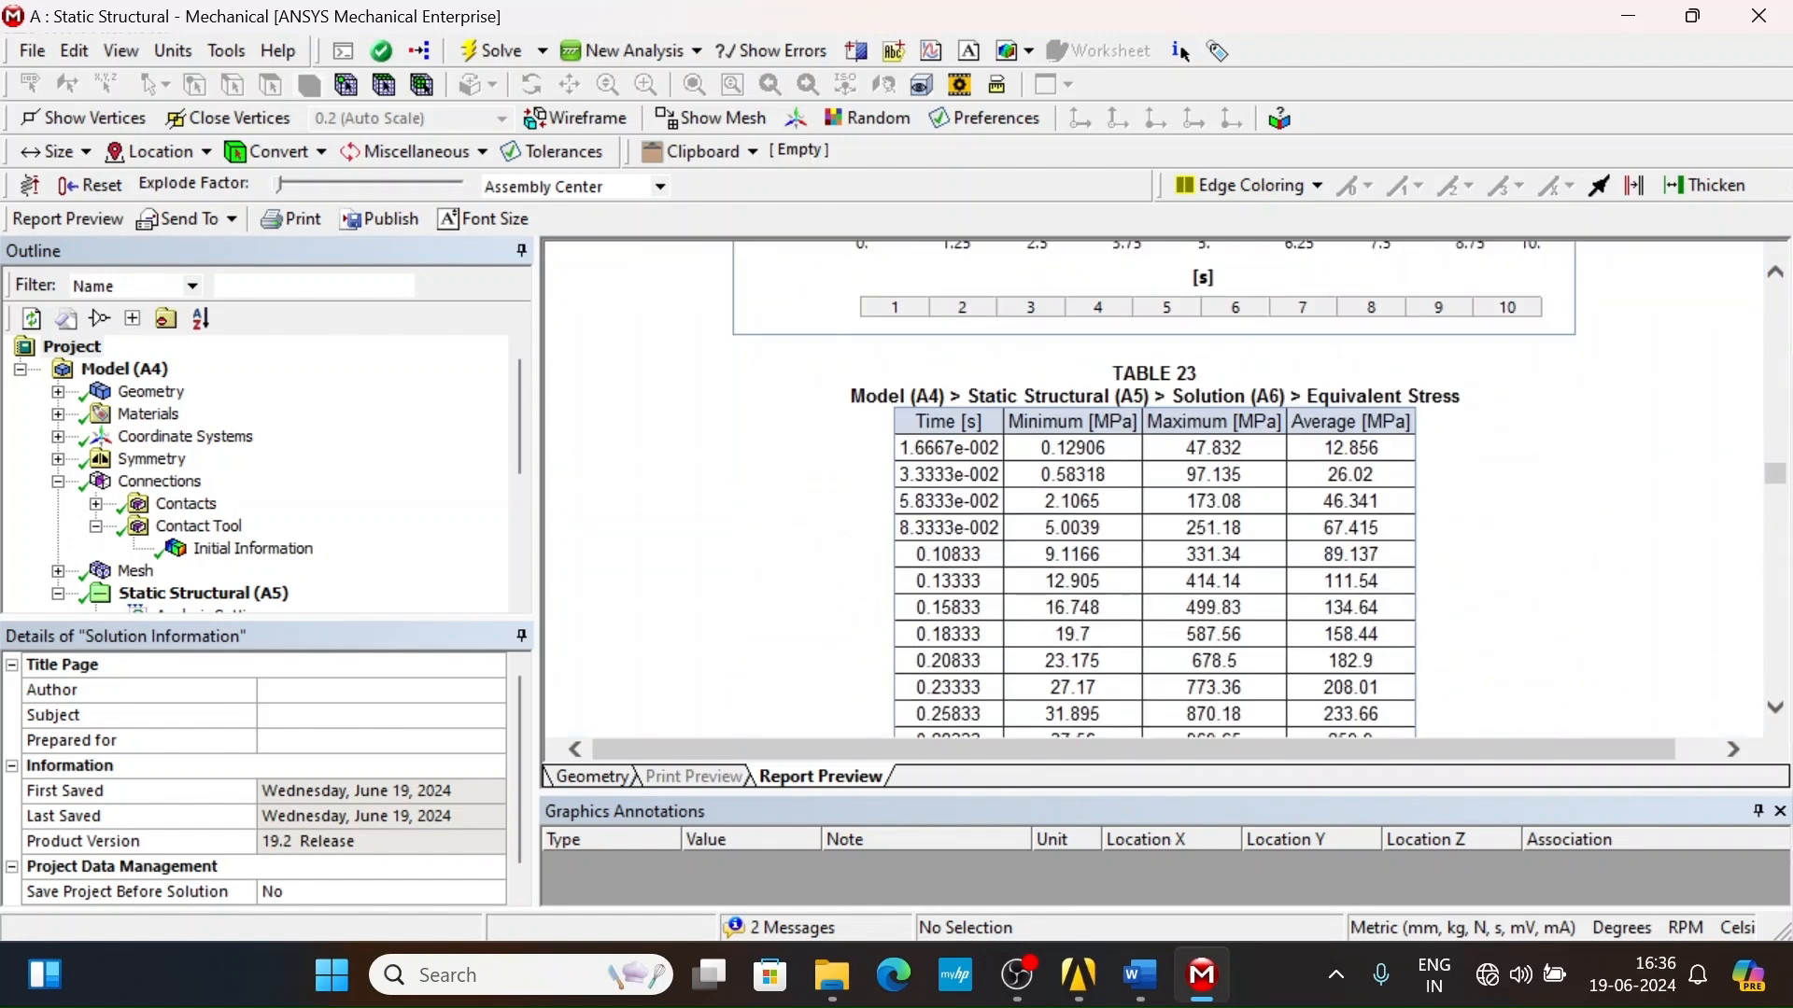
- View the Titanium Alloy NL data at the report's end, check the print settings without printing, and return to the geometry view
{"action": "left_click_drag", "start_coordinate": [1780, 478], "coordinate": [1778, 708]}
{"action": "right_click", "coordinate": [983, 324]}
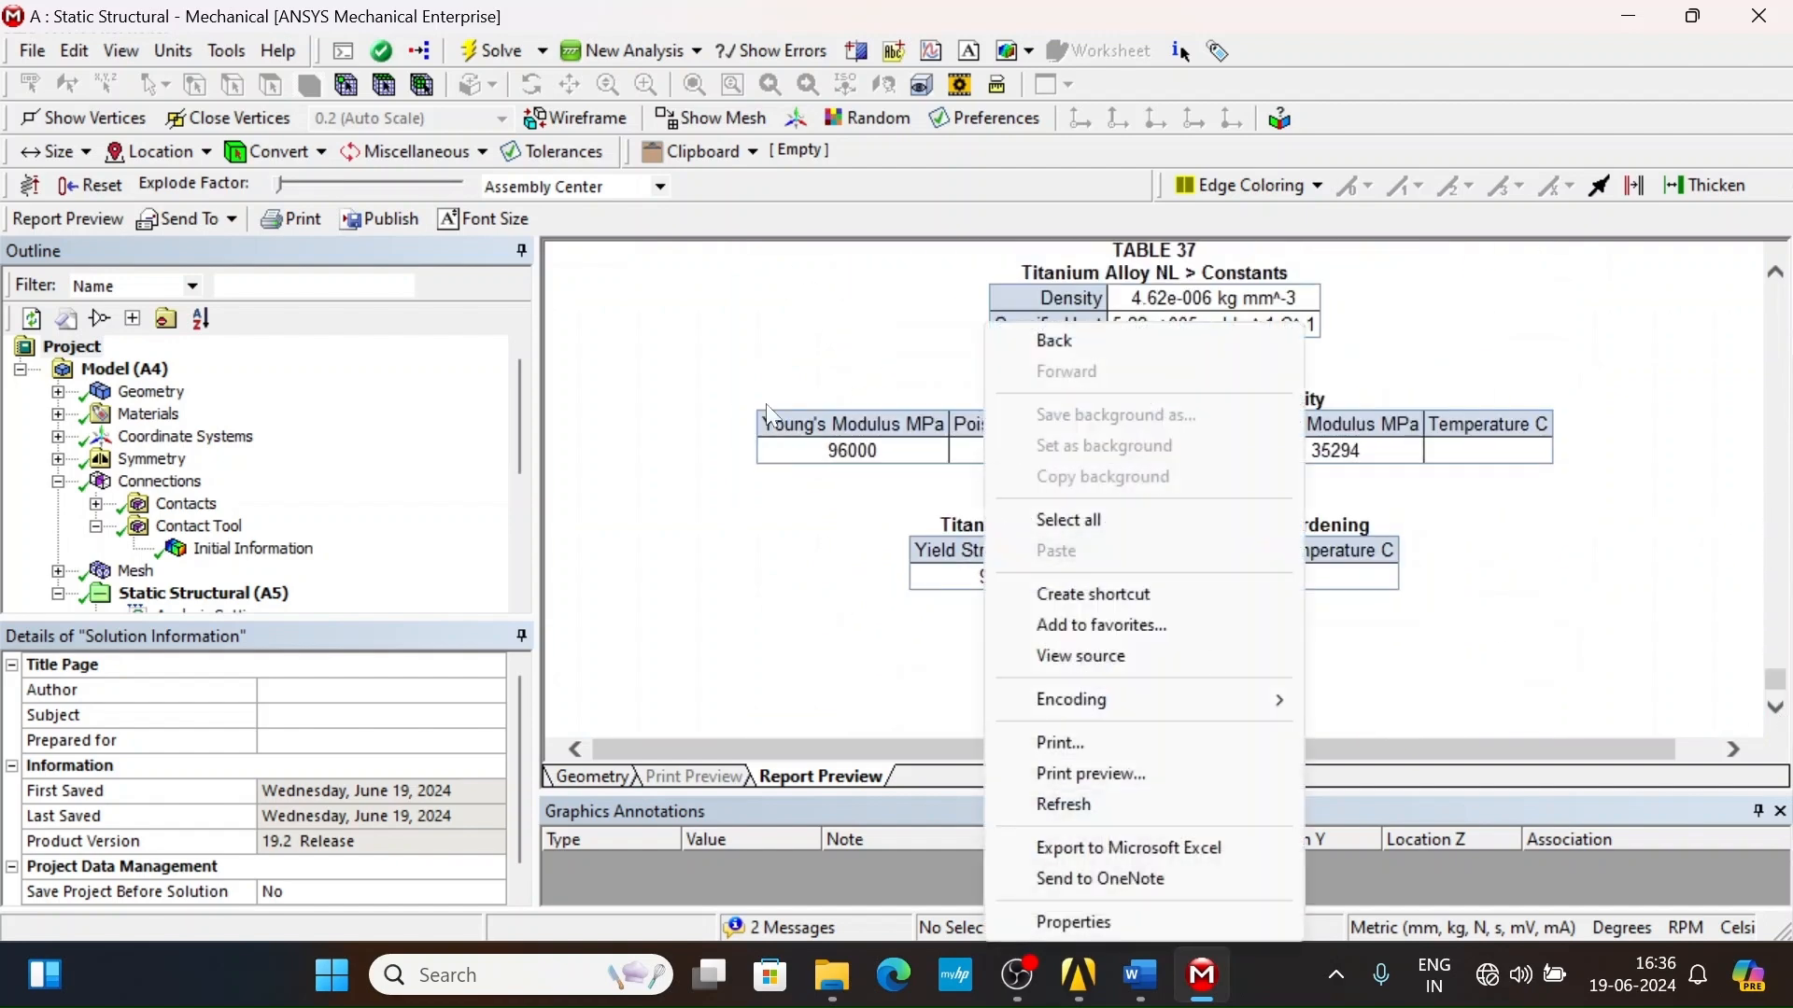
{"action": "right_click", "coordinate": [780, 326]}
{"action": "left_click", "coordinate": [898, 752]}
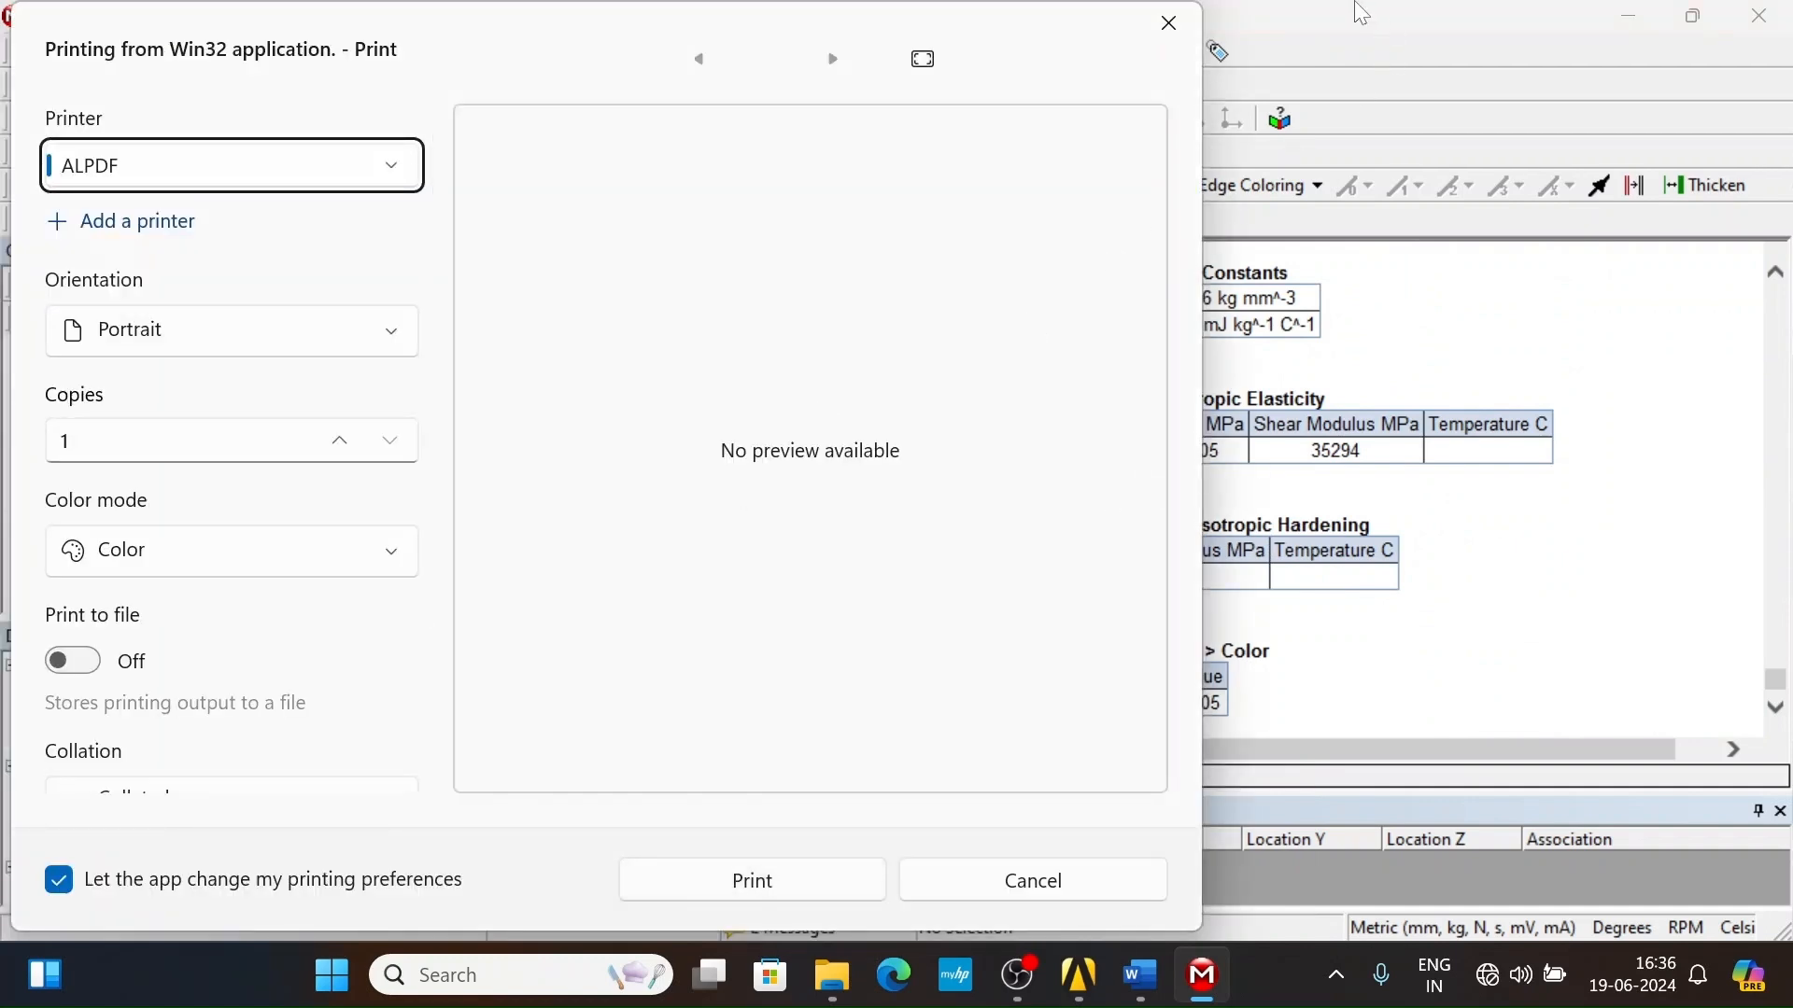
{"action": "left_click", "coordinate": [1188, 33]}
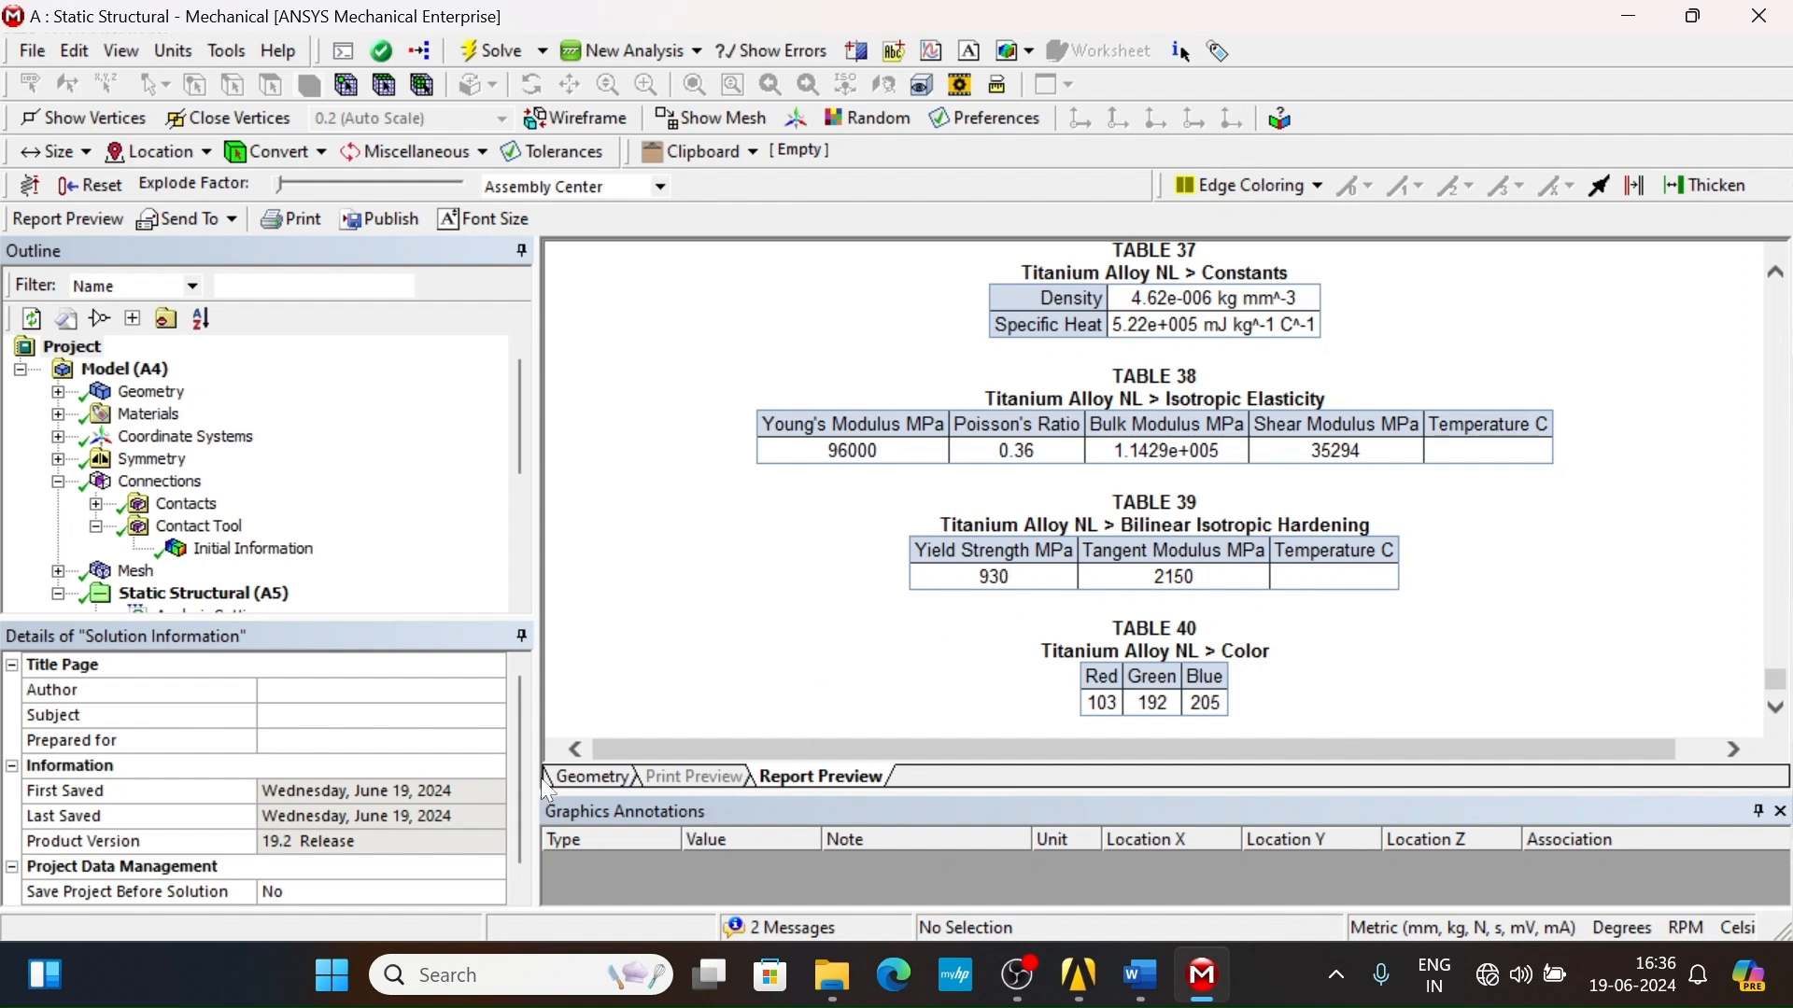
{"action": "left_click", "coordinate": [605, 778]}
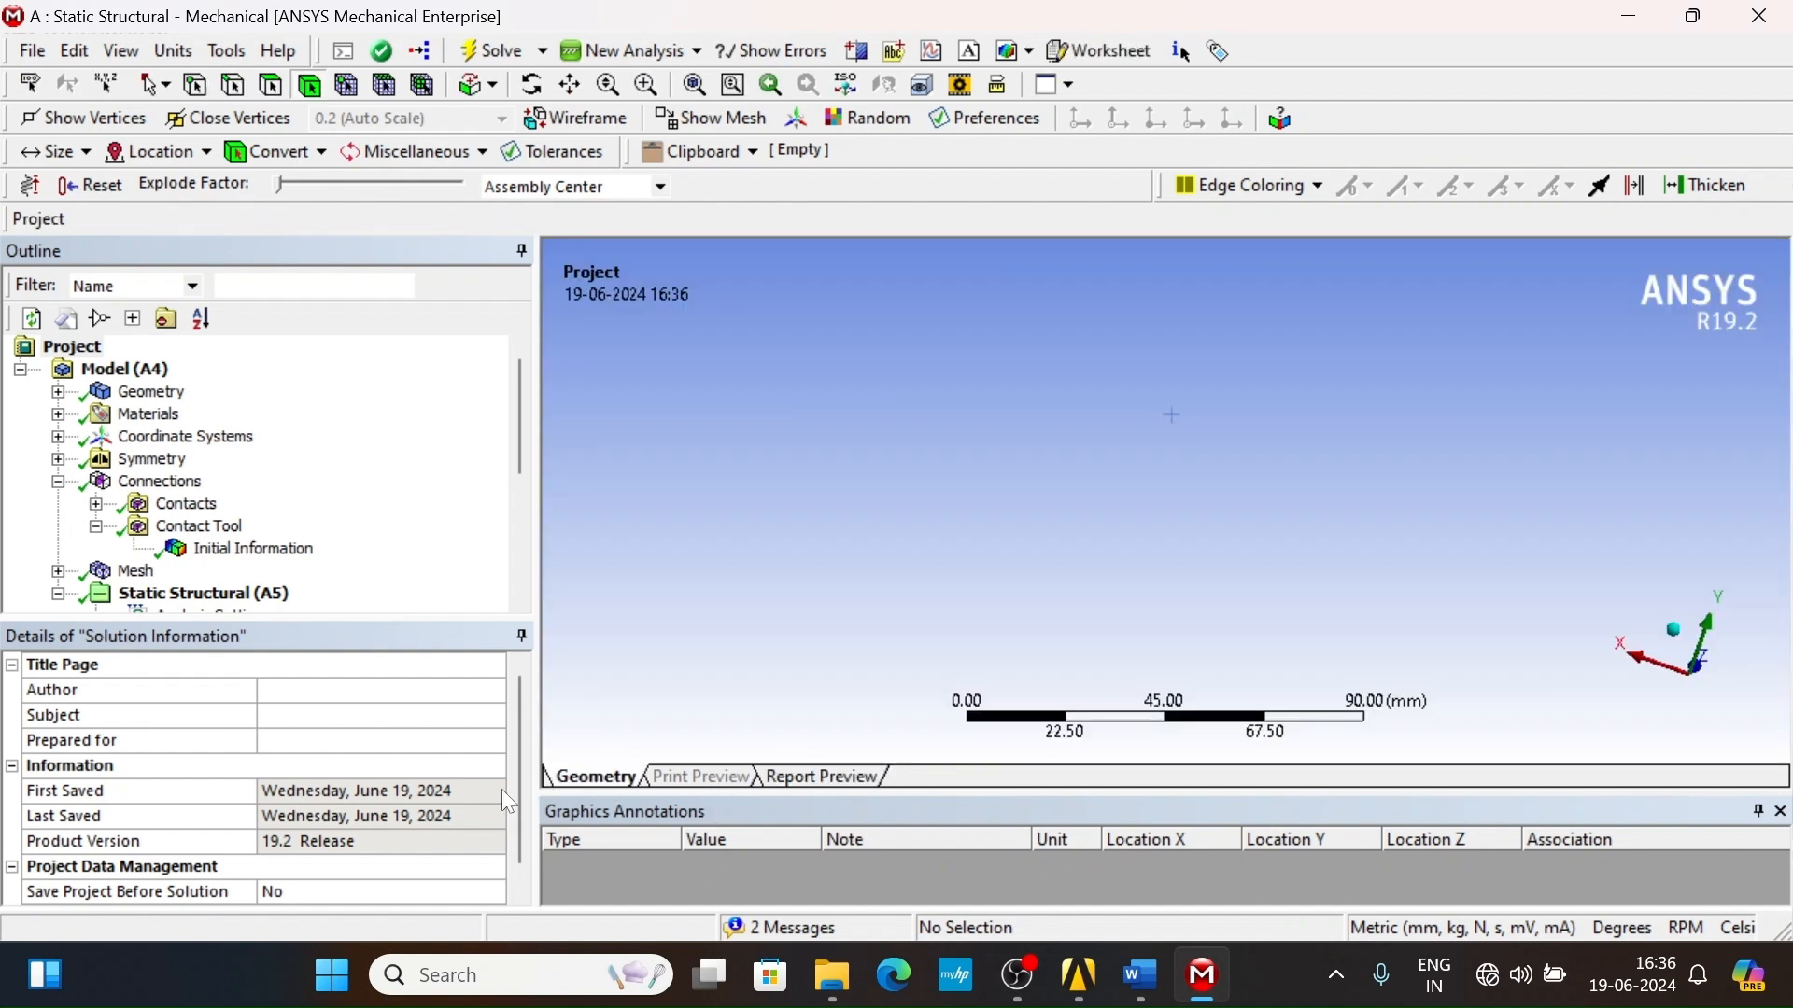
{"action": "left_click", "coordinate": [1016, 975]}
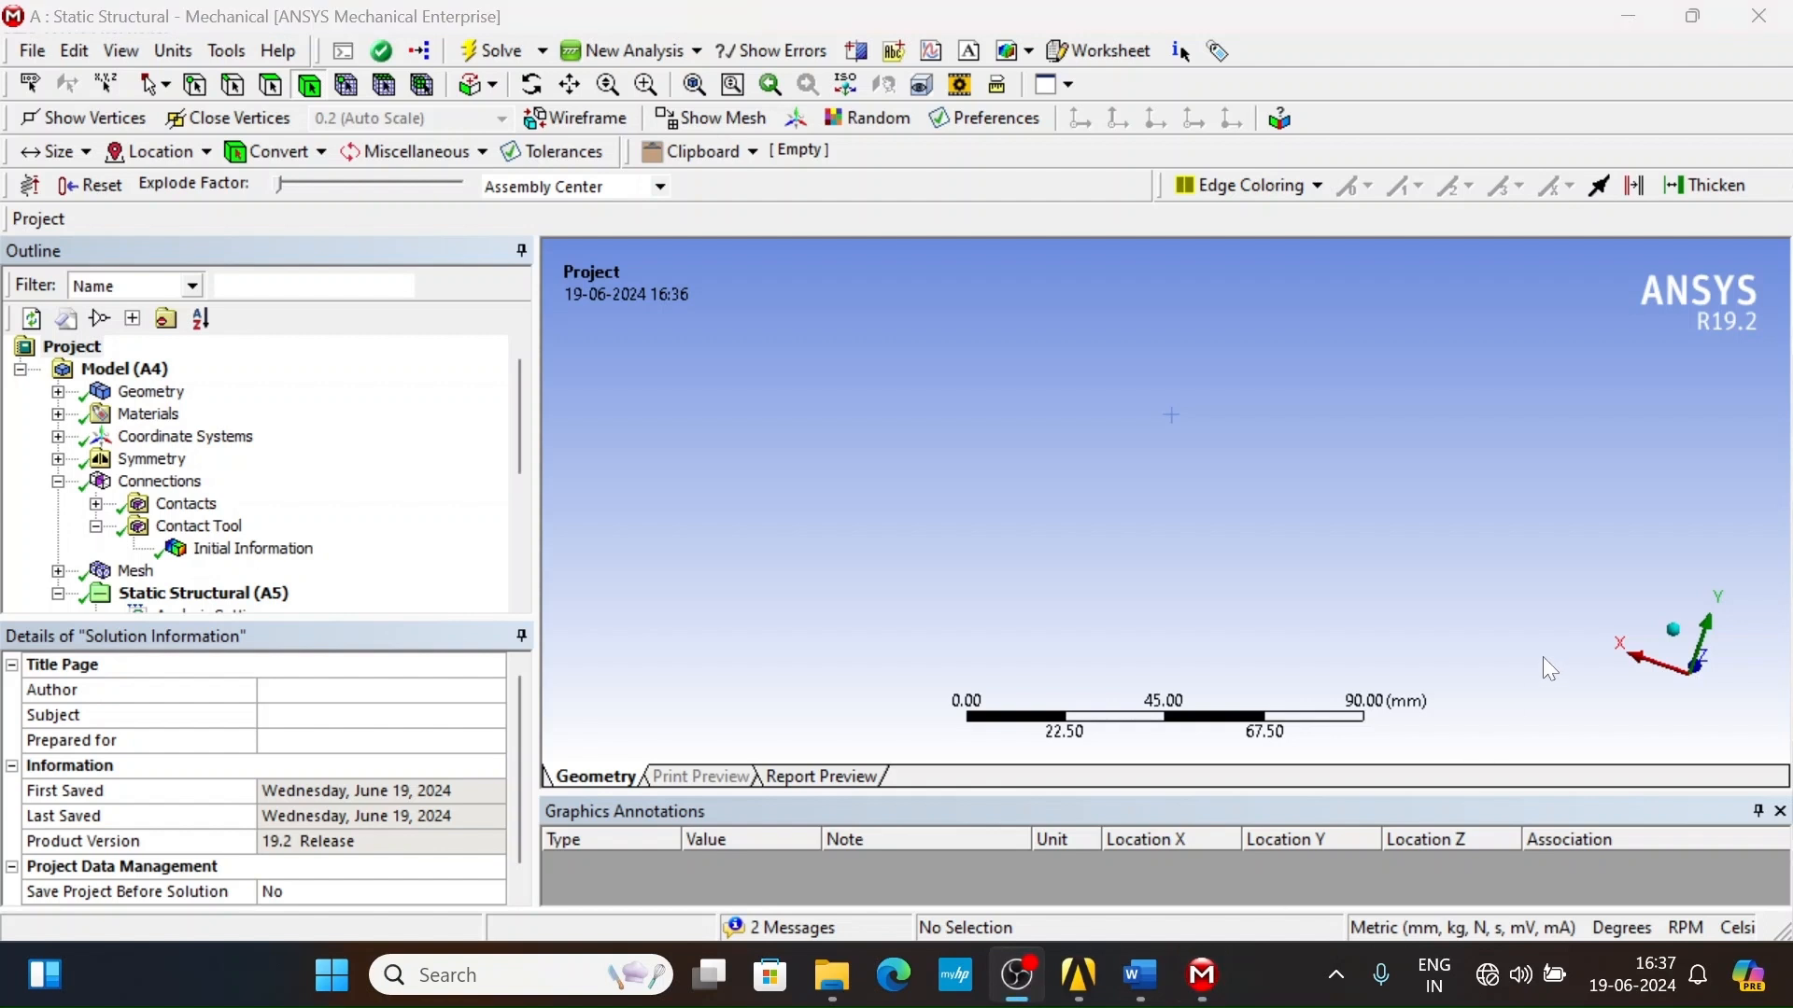